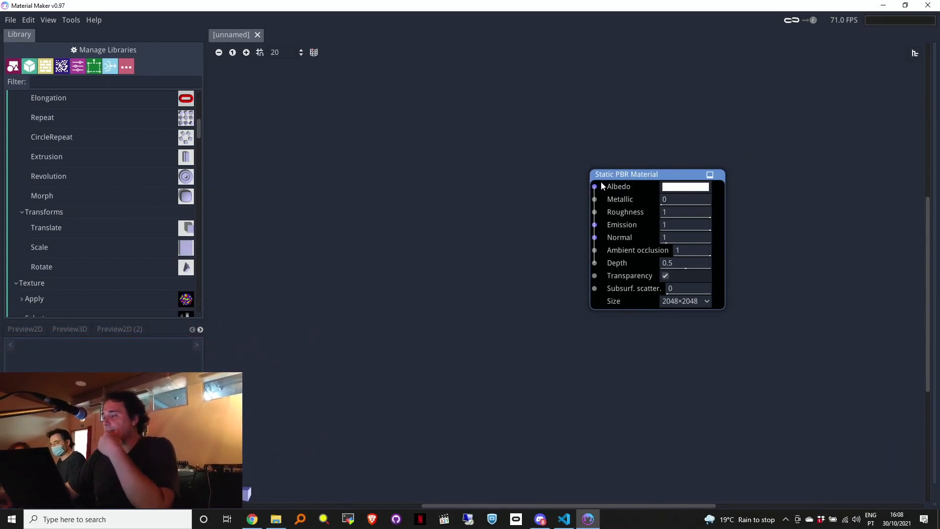
Step: Slim down the library panel and park the Static PBR Material node further right
drag(621, 175, 614, 160)
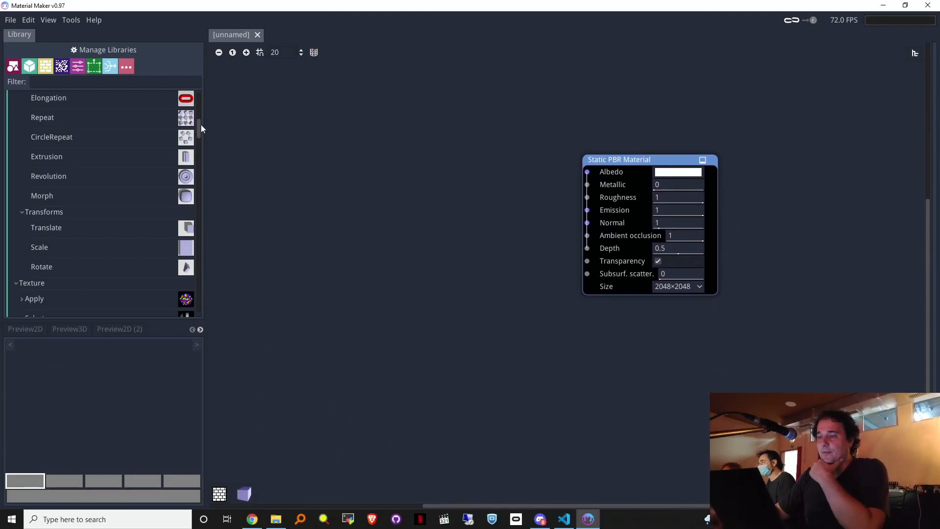
drag(197, 131, 188, 94)
drag(203, 138, 189, 145)
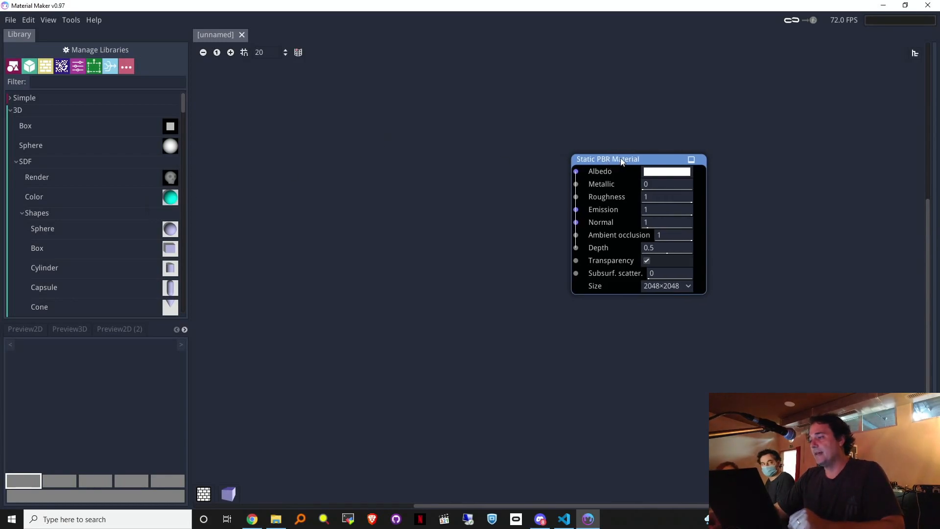
drag(630, 162, 695, 158)
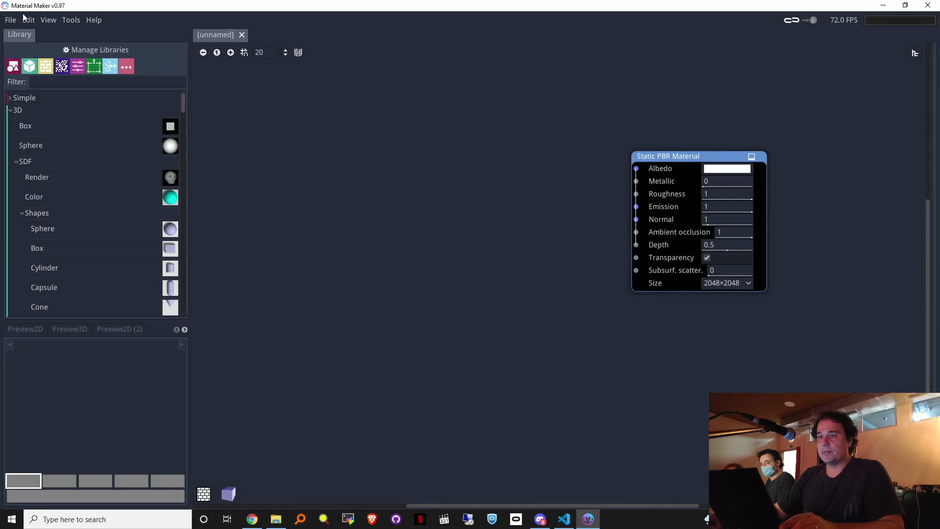
Step: Search Google for 'material maker' in a new Chrome tab
click(252, 519)
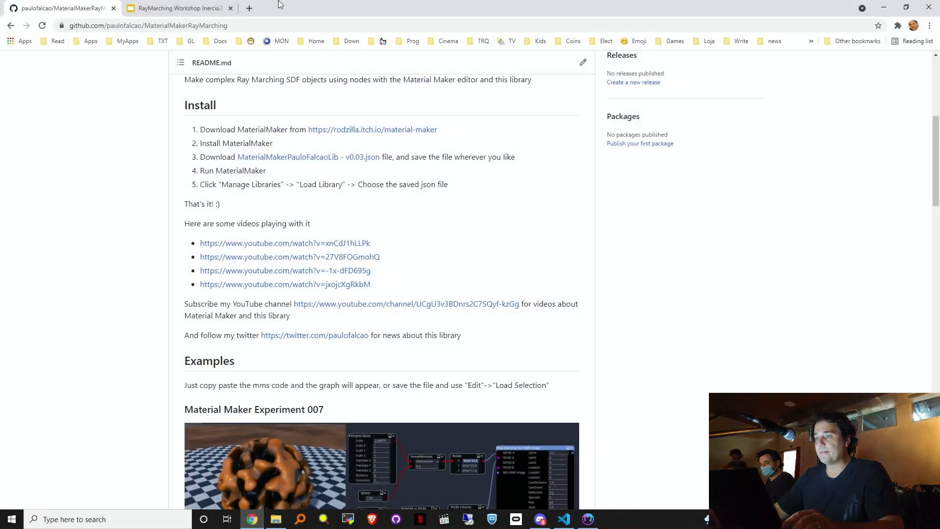
click(250, 11)
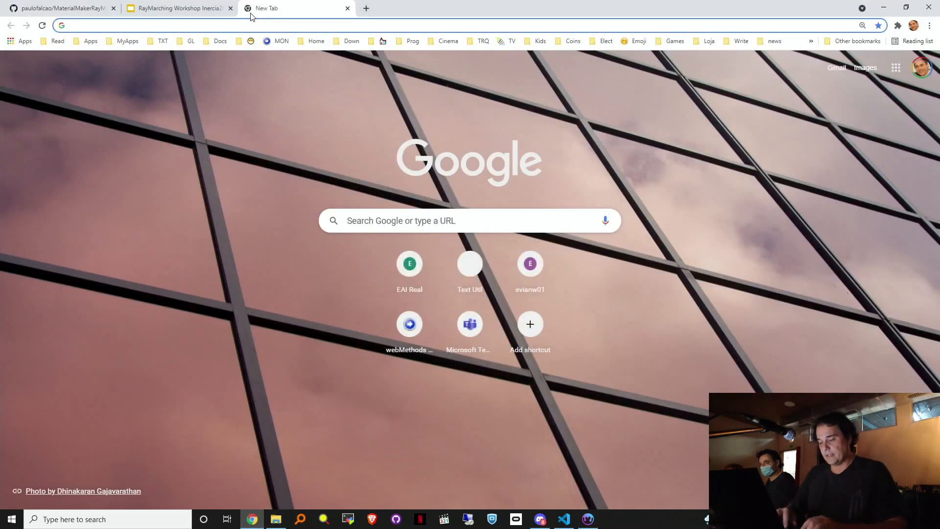
text(ma)
key(BackSpace)
key(BackSpace)
text(mate)
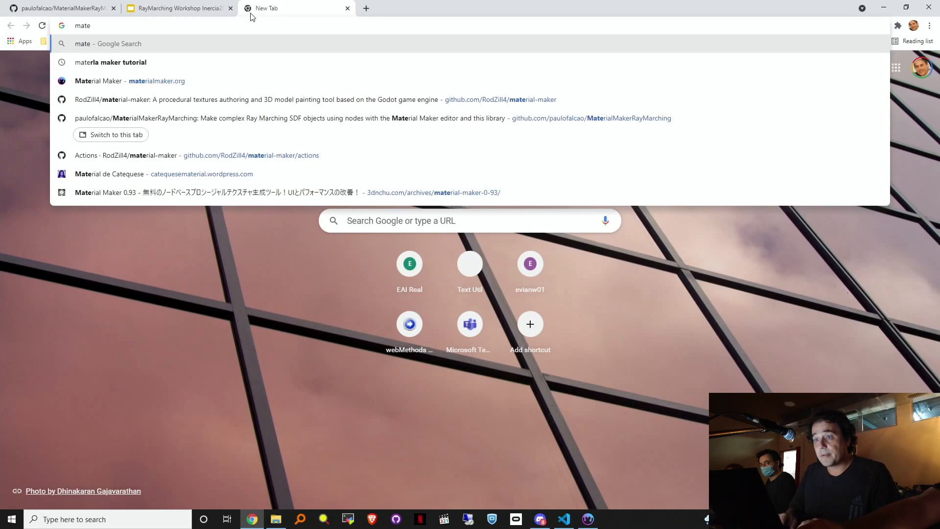
text( rial maker)
key(Return)
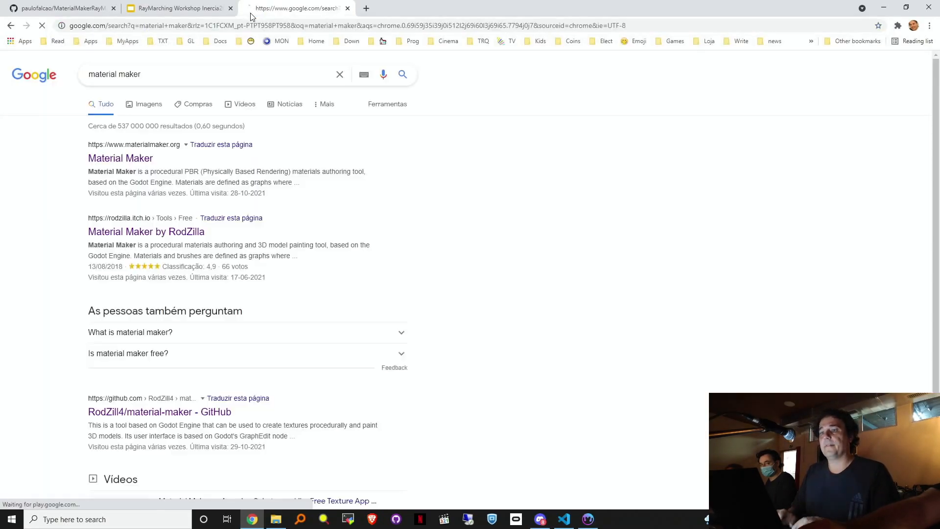
Step: Open the materialmaker.org search result in a new tab and switch to it
right_click(125, 159)
click(167, 164)
click(395, 7)
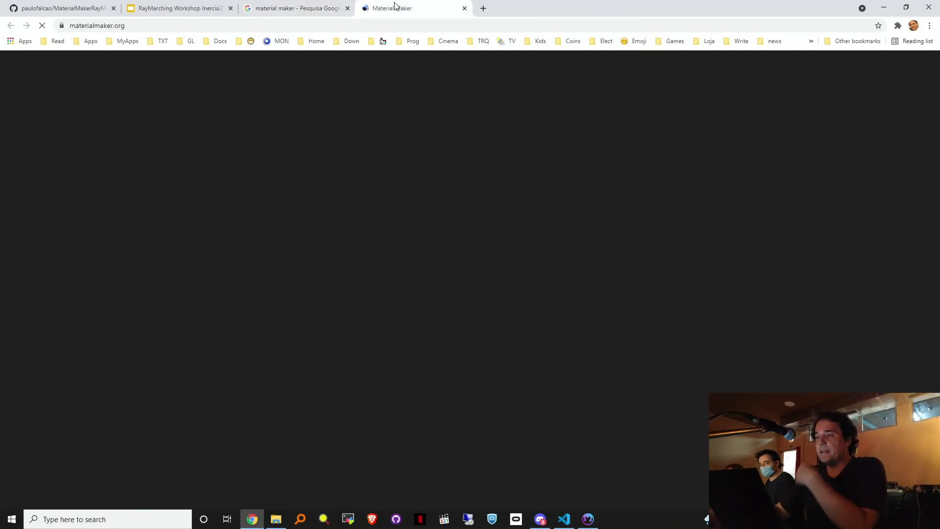
Step: Scroll through the materialmaker.org tutorial video and sample materials gallery
scroll(277, 184, down, 3)
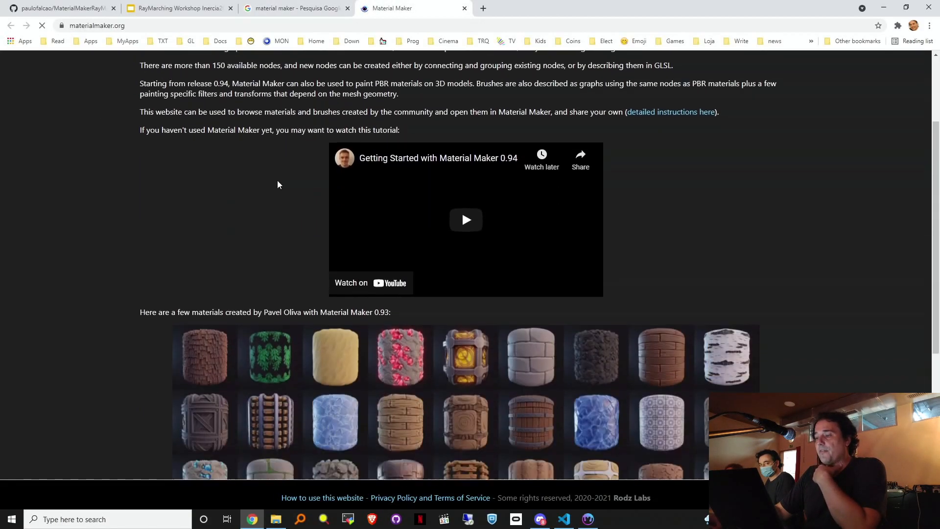
scroll(277, 184, down, 4)
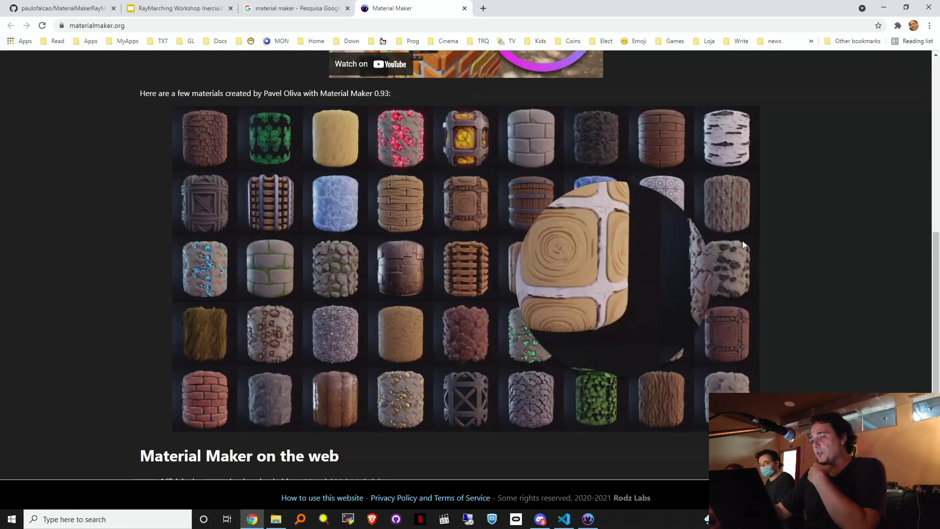
scroll(784, 191, up, 4)
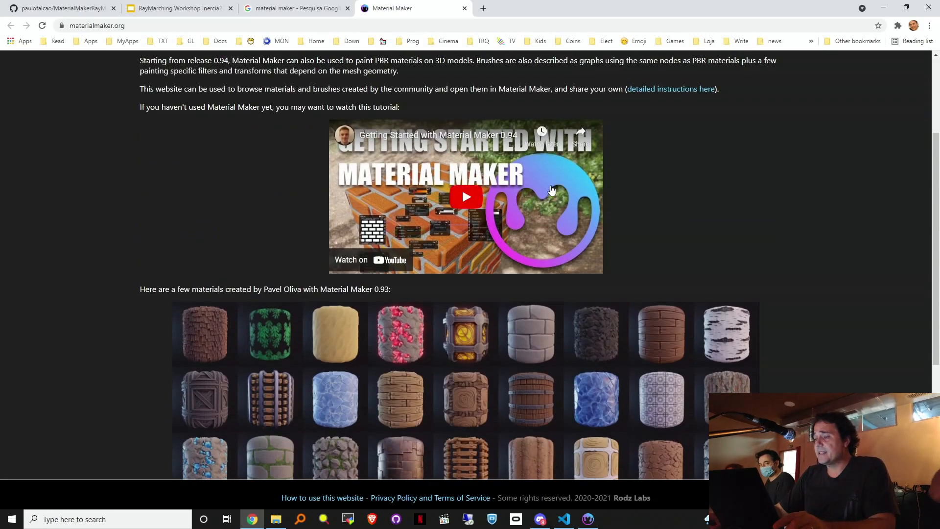
scroll(204, 252, down, 2)
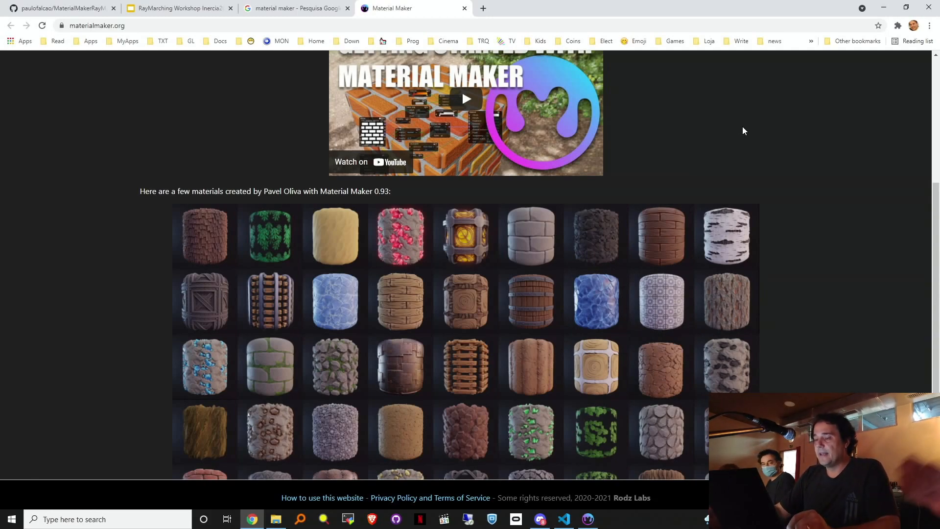
scroll(937, 152, up, 3)
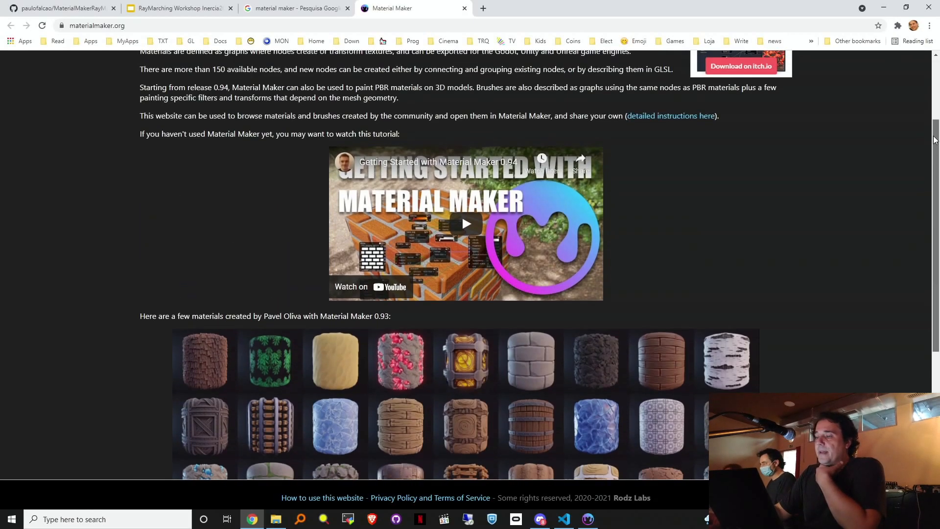
drag(936, 140, 939, 177)
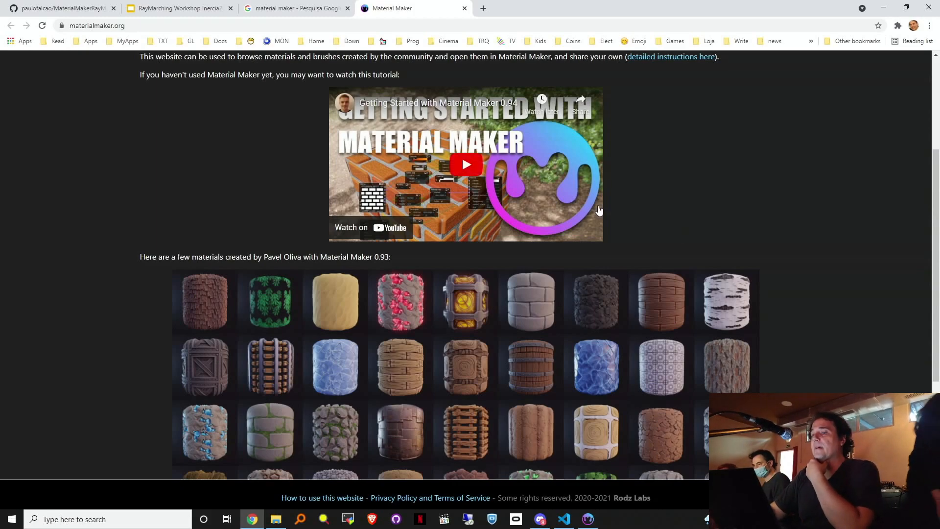
click(23, 7)
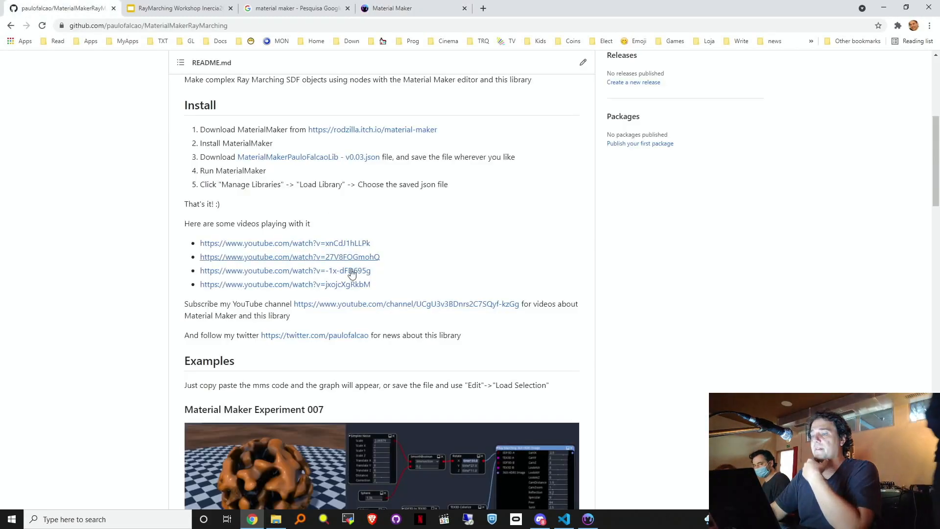
scroll(417, 224, down, 3)
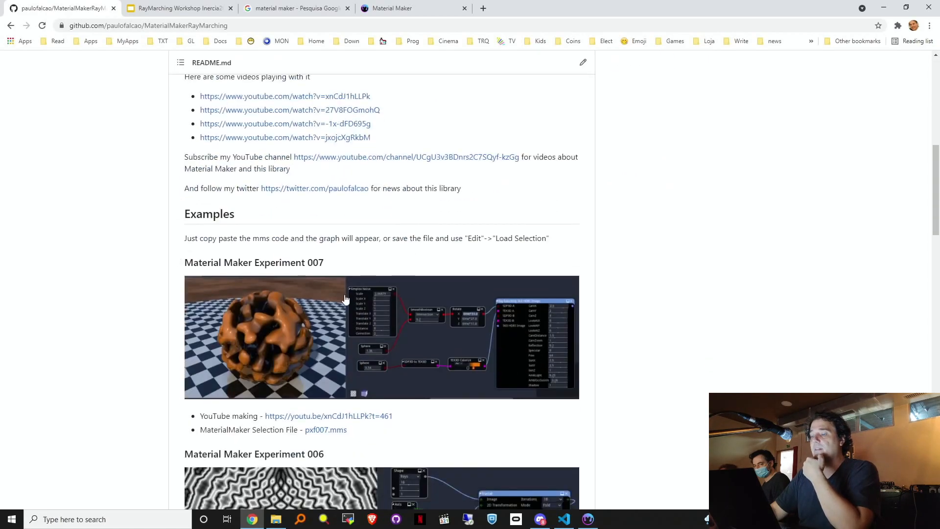
scroll(364, 214, up, 2)
scroll(320, 228, up, 8)
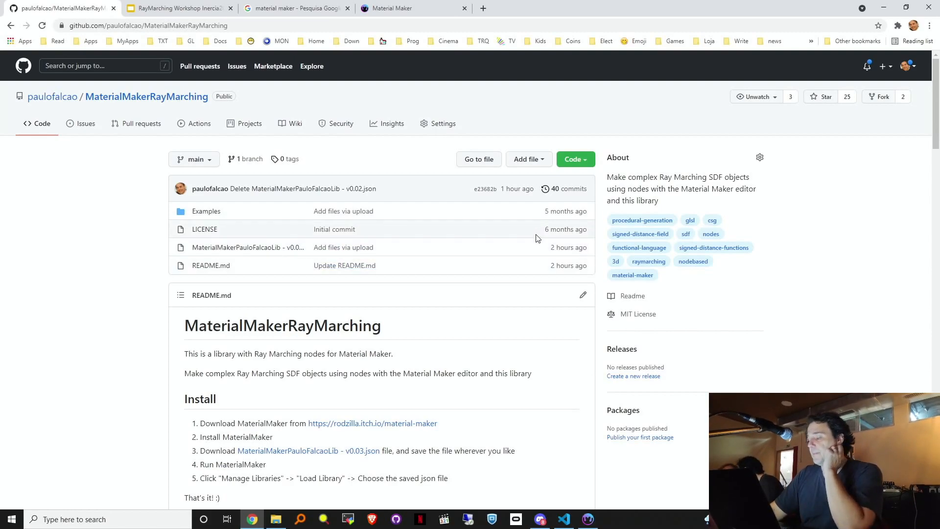
click(433, 7)
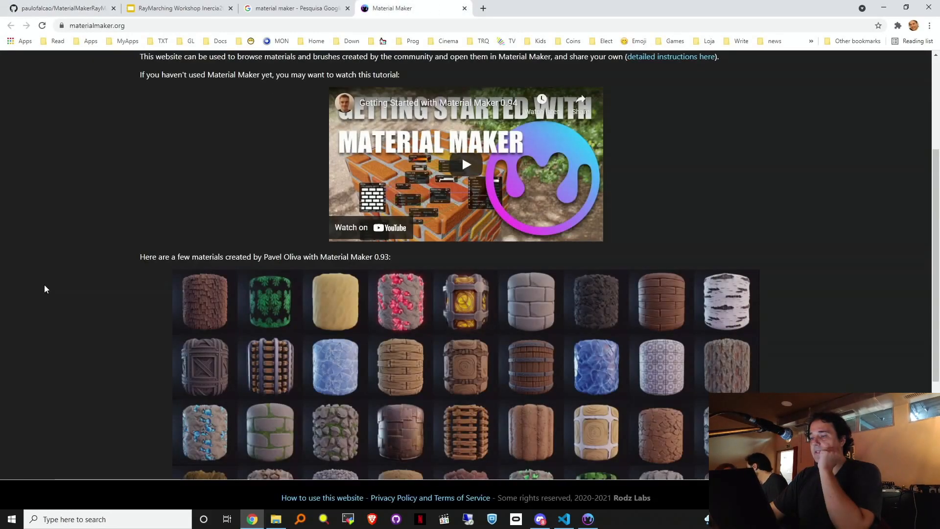
Step: Follow the itch.io link at the bottom of materialmaker.org to RodZilla's Material Maker page
drag(938, 169, 939, 292)
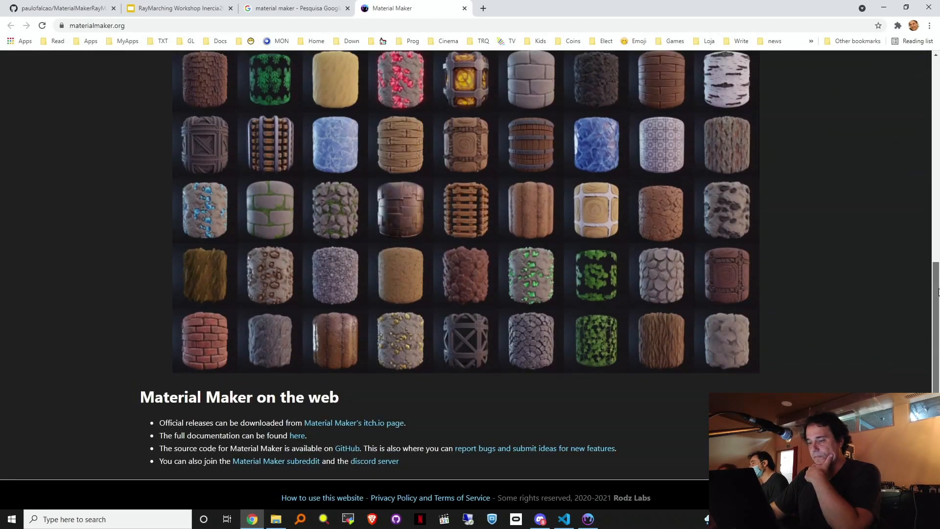
click(347, 423)
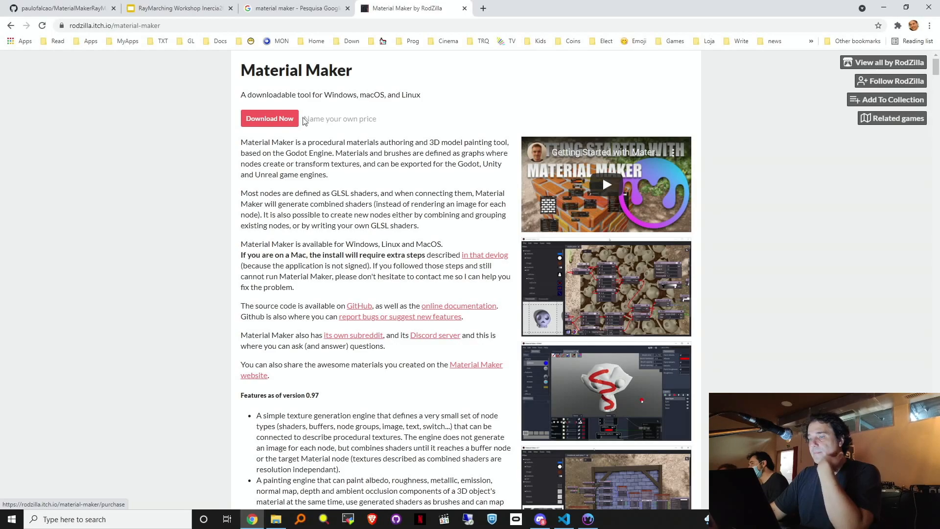
Step: Download material_maker_0_97_windows.zip for free from itch.io, skipping the payment prompt
click(283, 120)
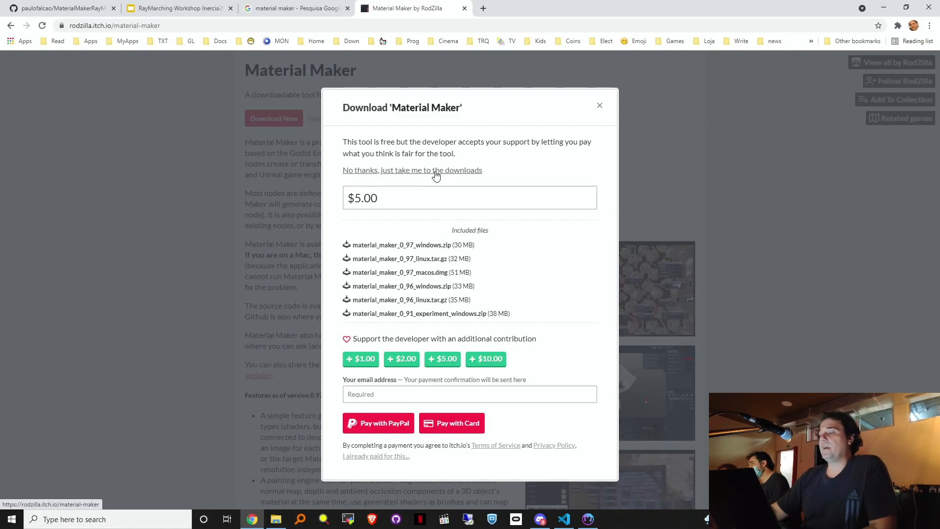
click(365, 172)
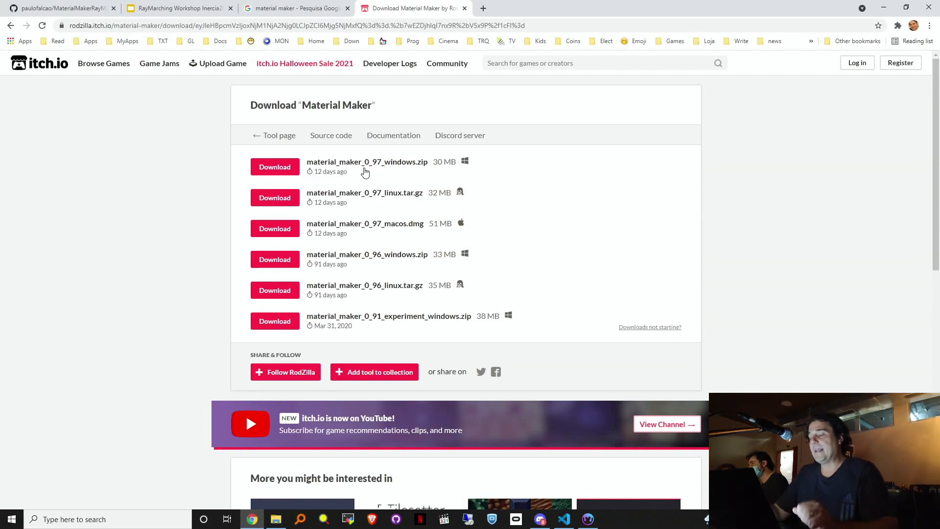
click(288, 172)
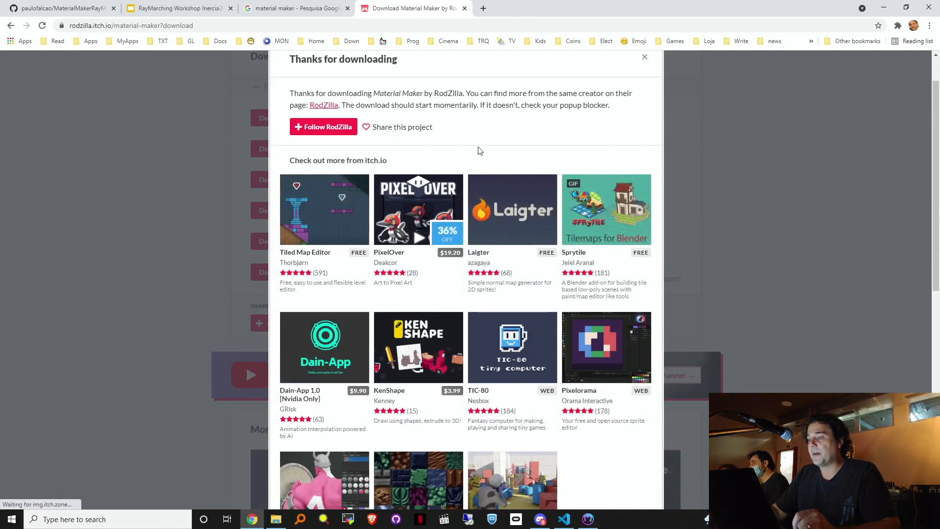
scroll(647, 269, down, 3)
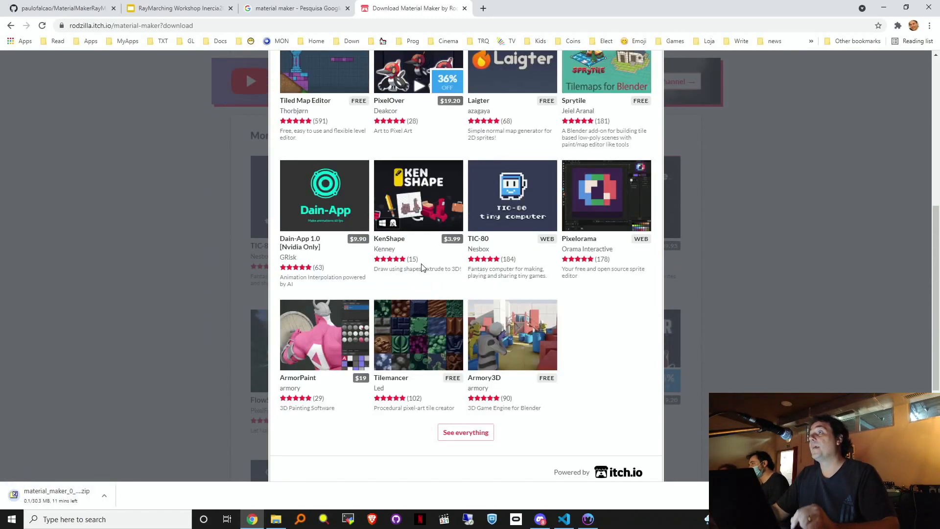
Step: Search Google for 'godot' in a new tab and open the Godot Engine website
click(484, 8)
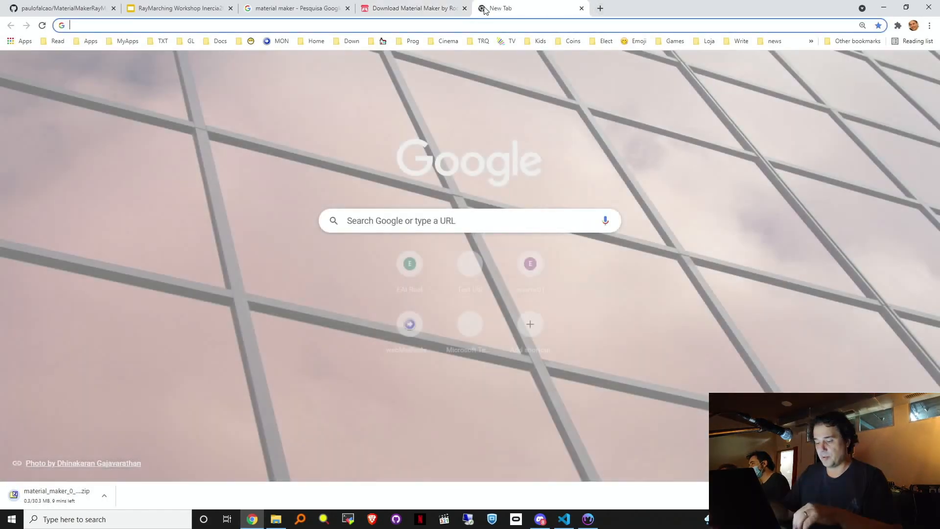
text(godot)
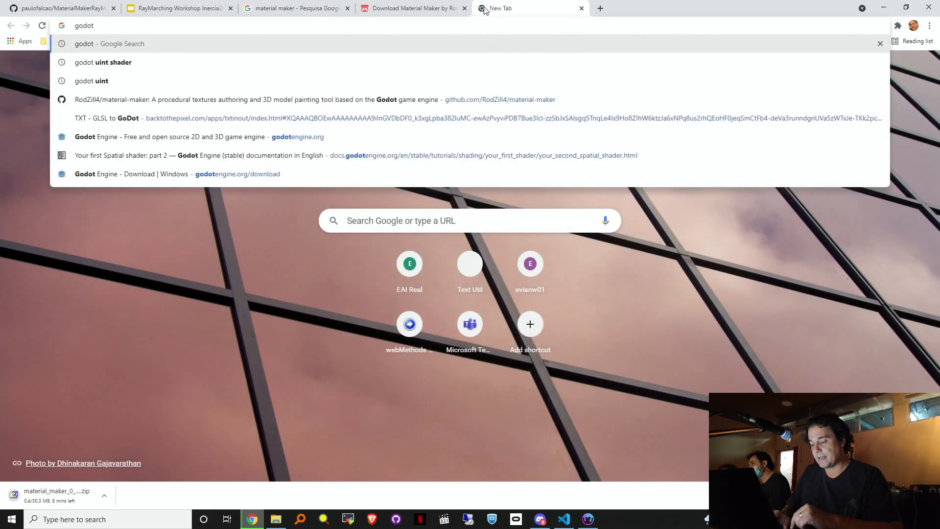
key(Return)
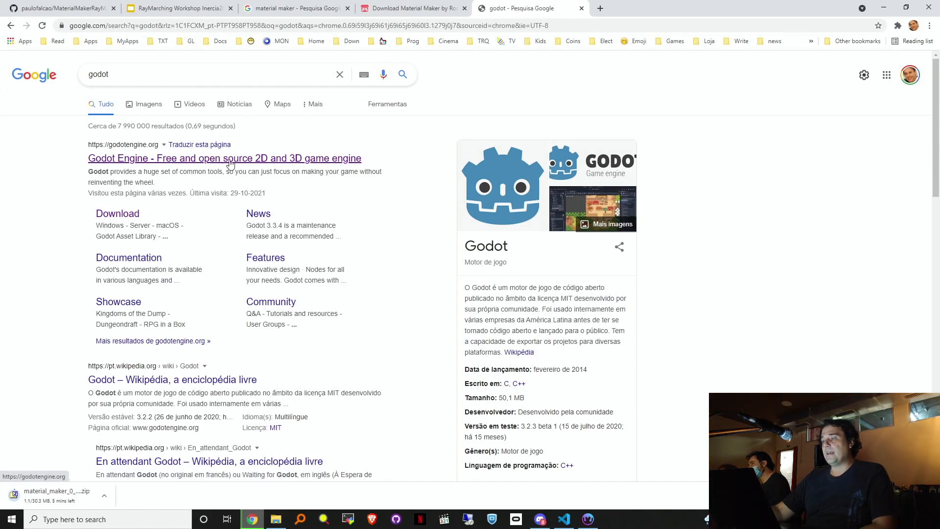
click(290, 159)
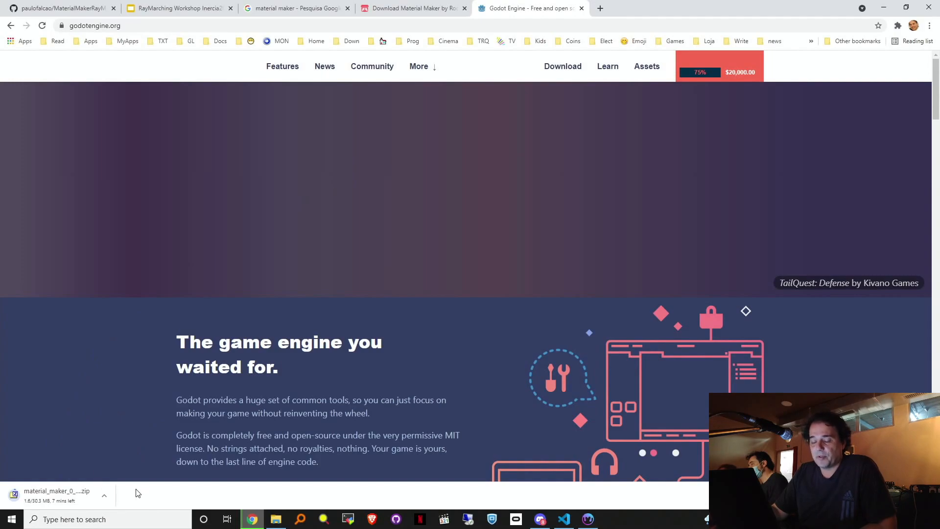
Step: Cancel the Material Maker zip download and scroll the godotengine.org homepage
click(109, 497)
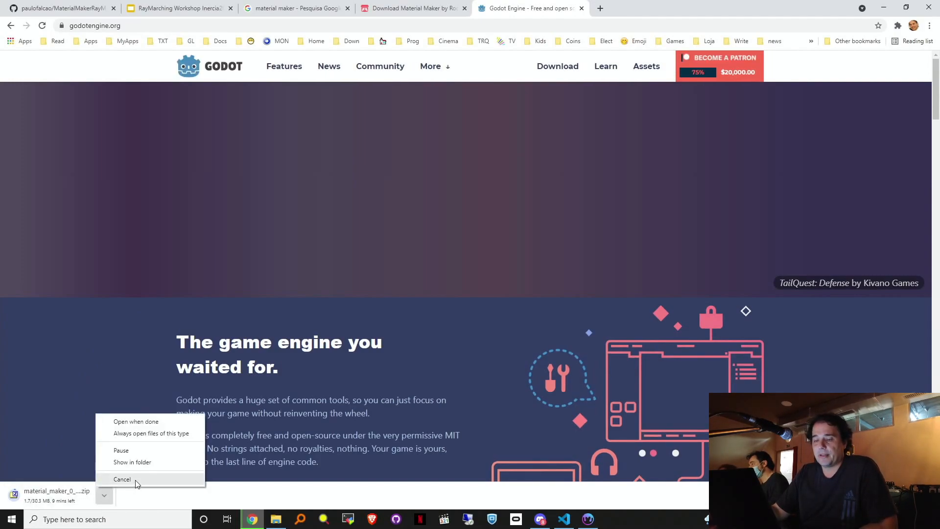
click(134, 480)
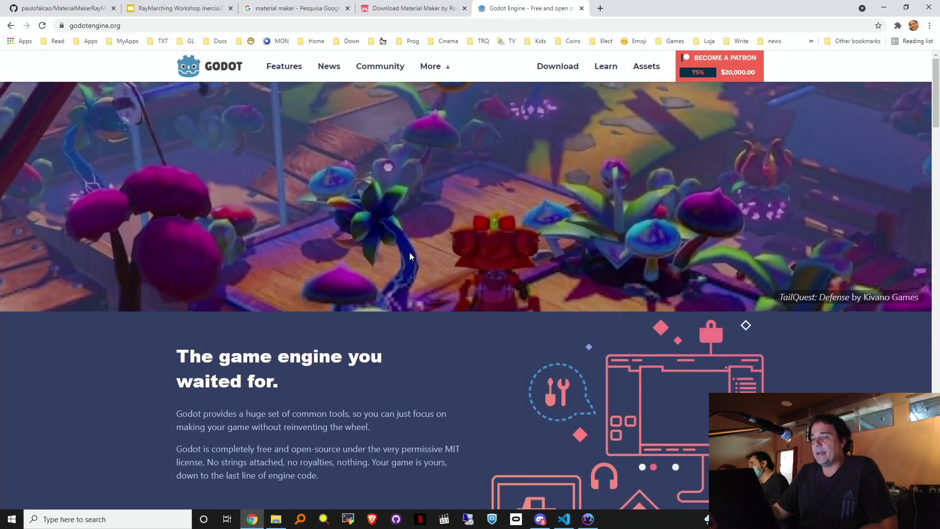
scroll(939, 96, down, 3)
scroll(939, 95, down, 3)
scroll(939, 96, up, 6)
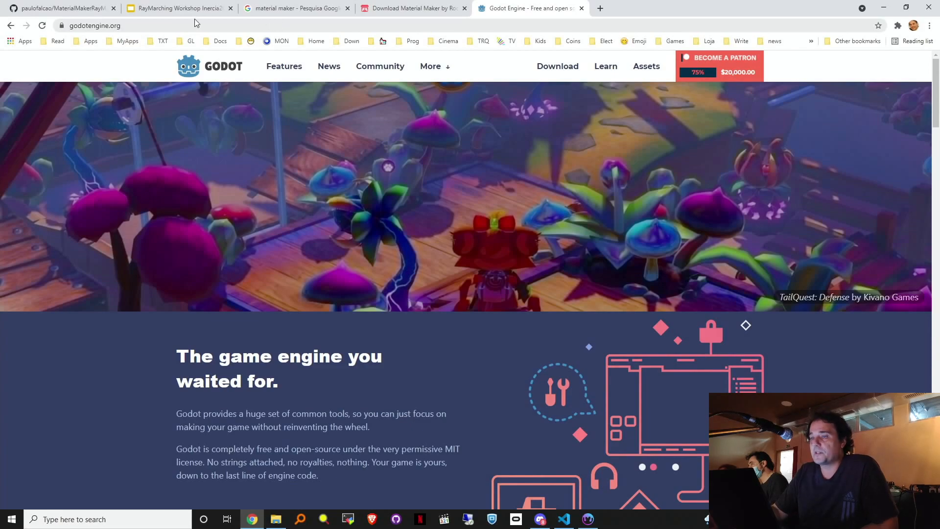
click(601, 9)
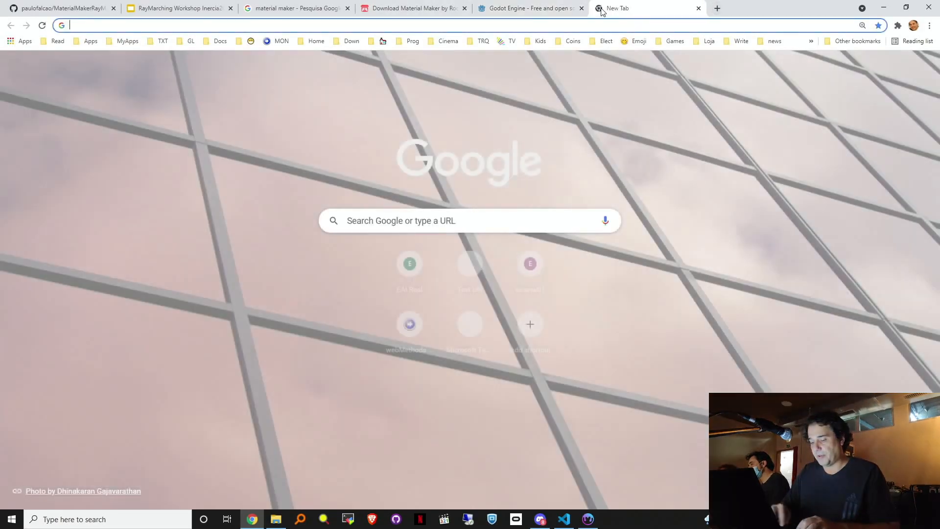
text(mate)
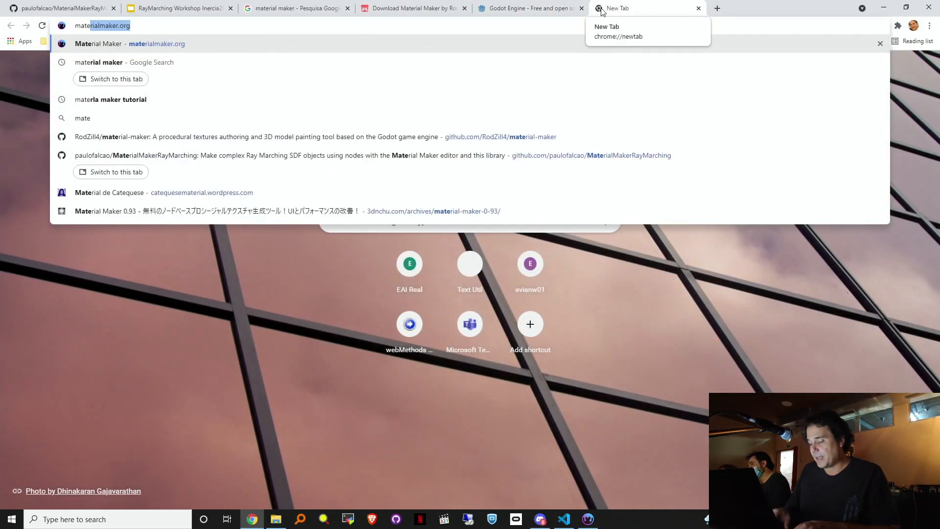
text(e)
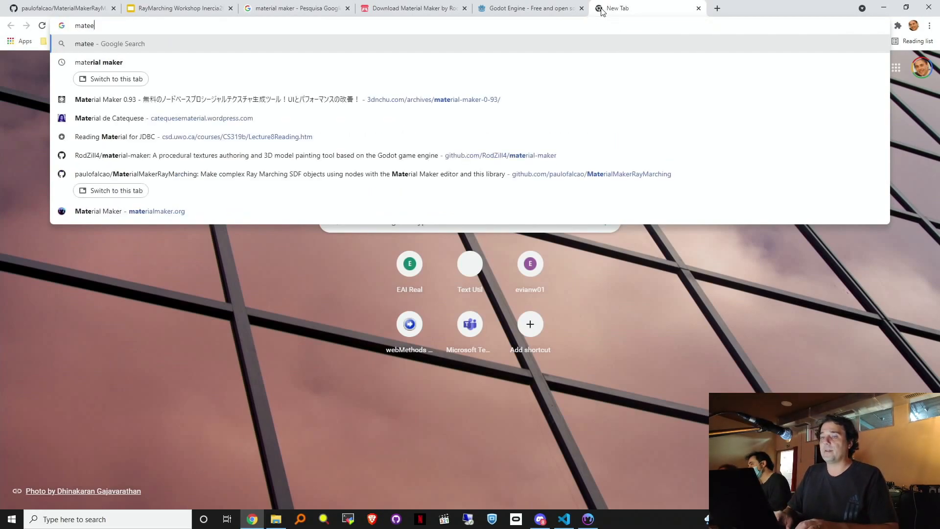
key(BackSpace)
text(ri)
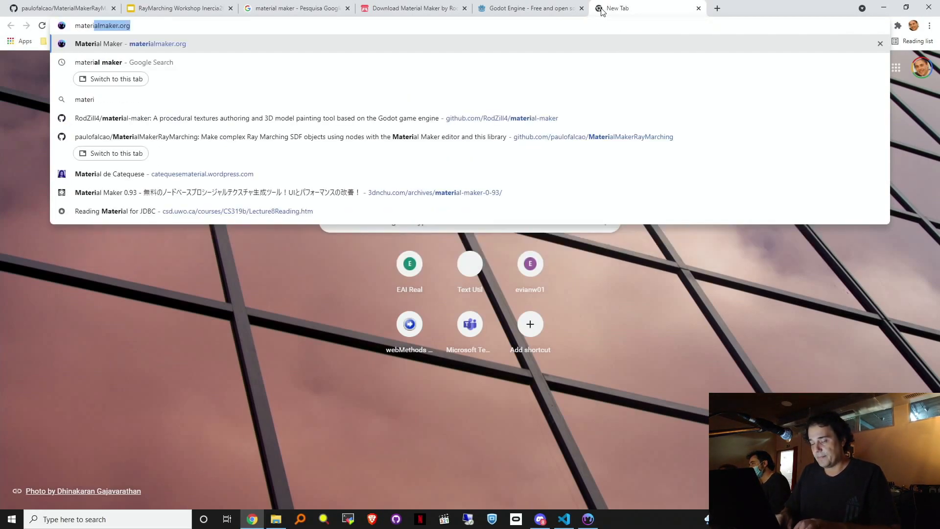
text(al maker)
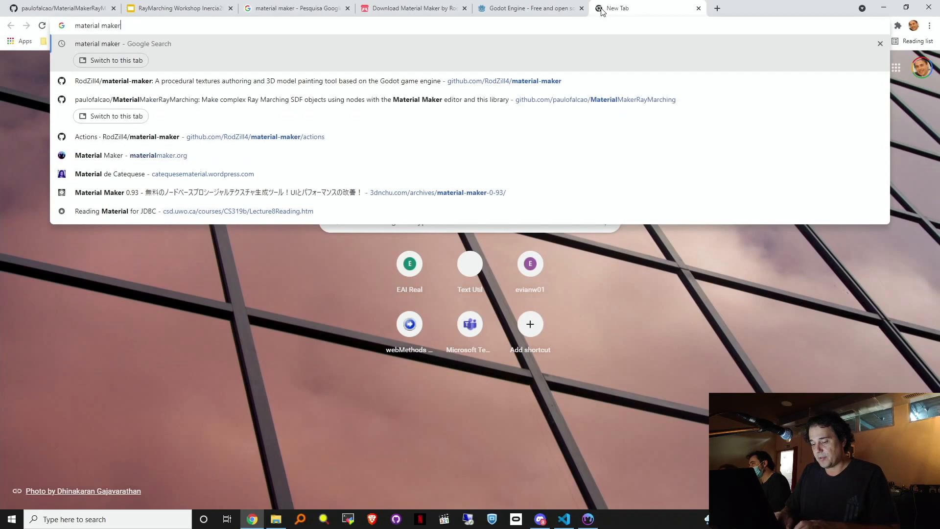
text(er git)
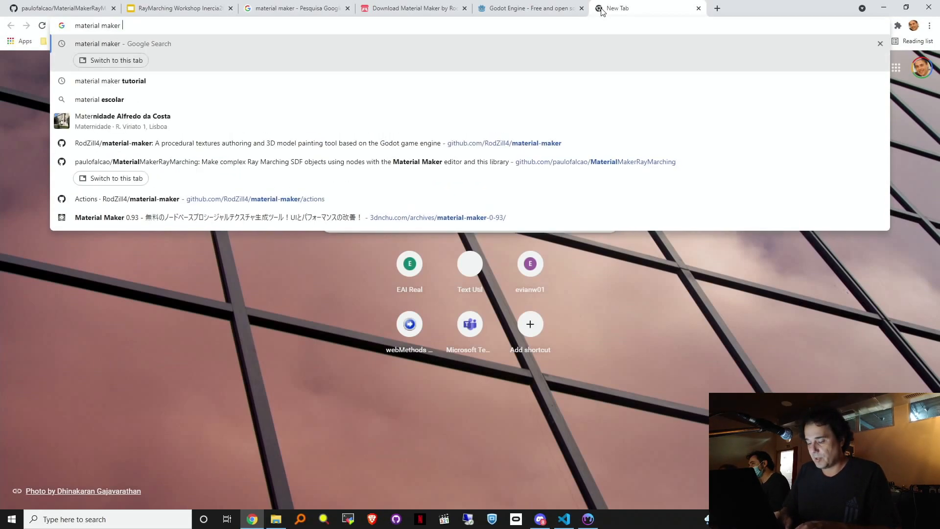
key(Return)
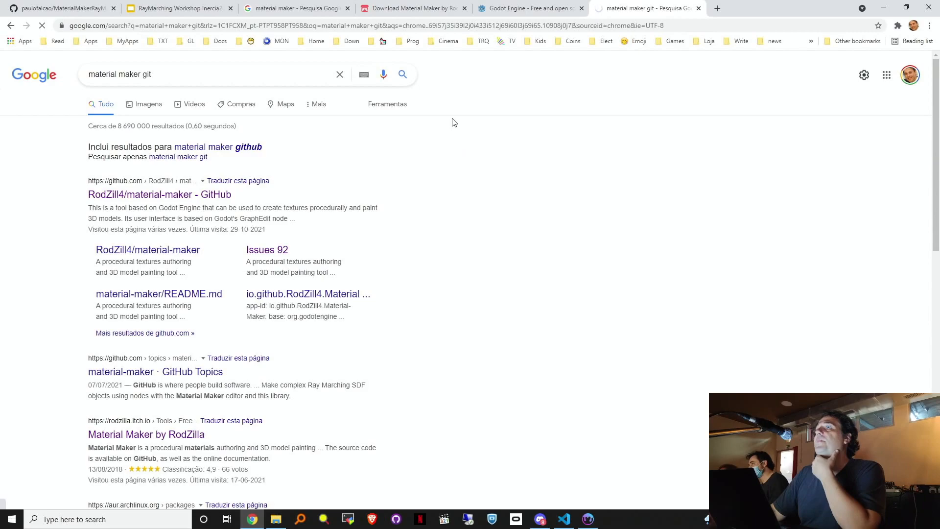
click(199, 194)
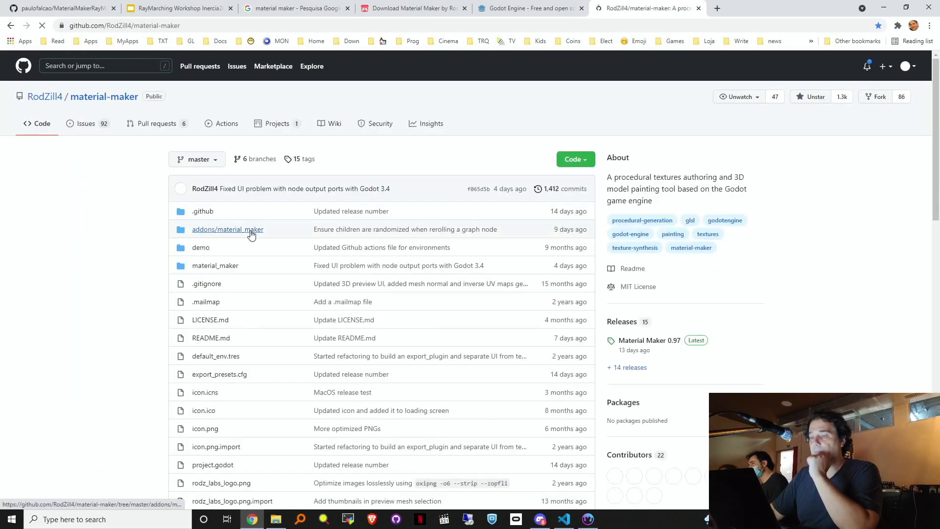
scroll(141, 239, down, 18)
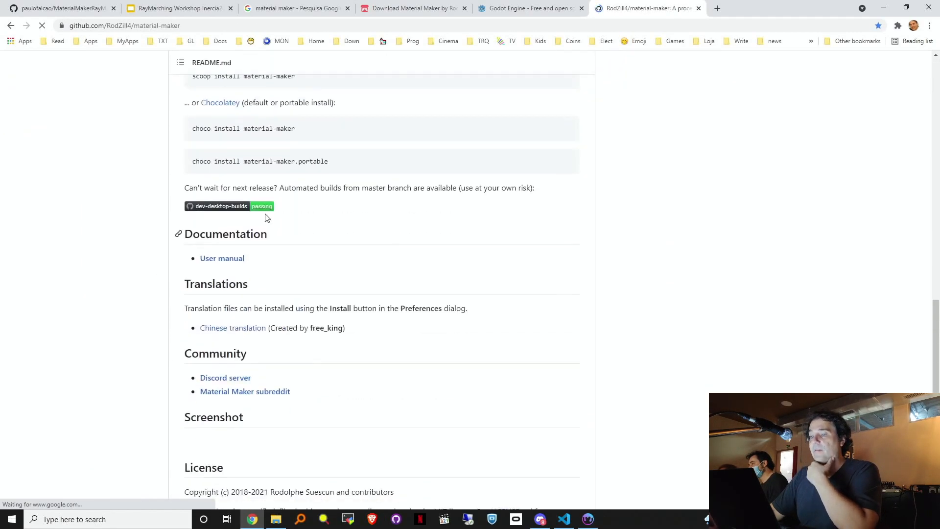
click(214, 207)
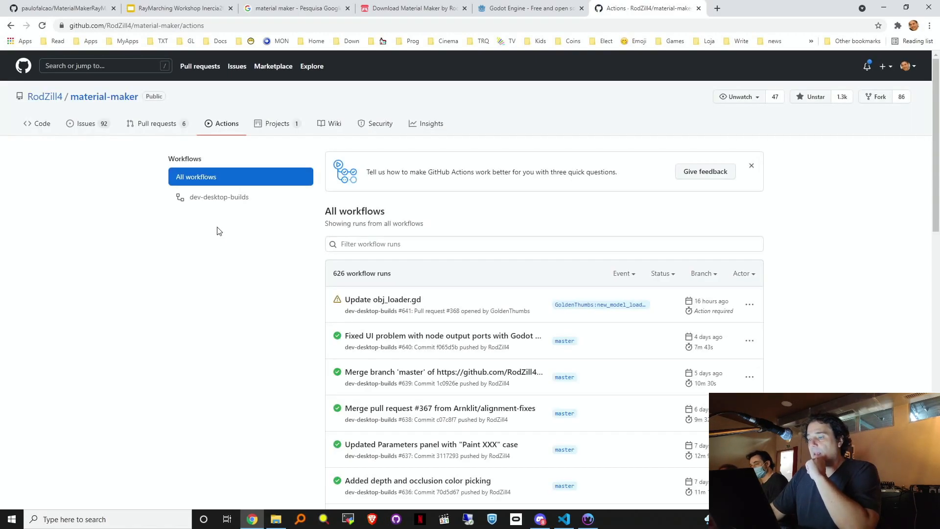
scroll(409, 297, down, 5)
scroll(408, 298, up, 2)
scroll(407, 300, down, 3)
scroll(406, 299, down, 6)
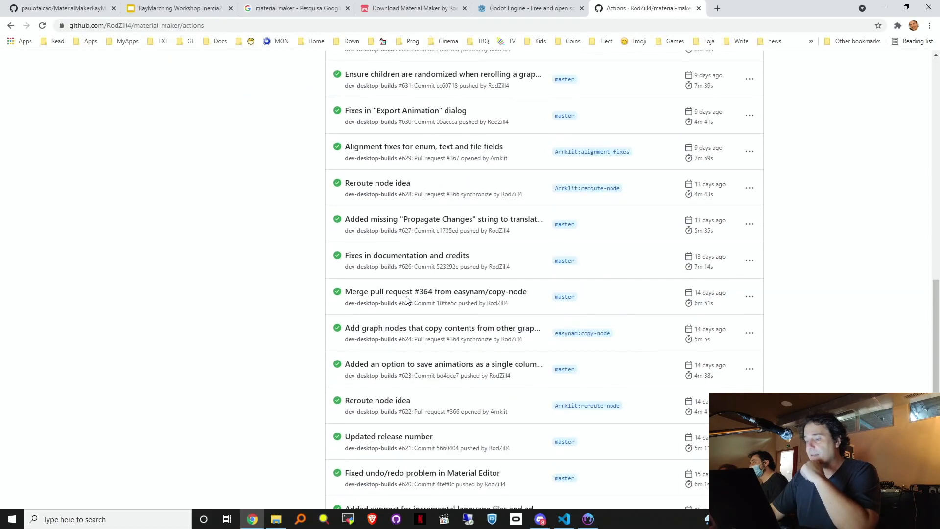
scroll(406, 300, up, 12)
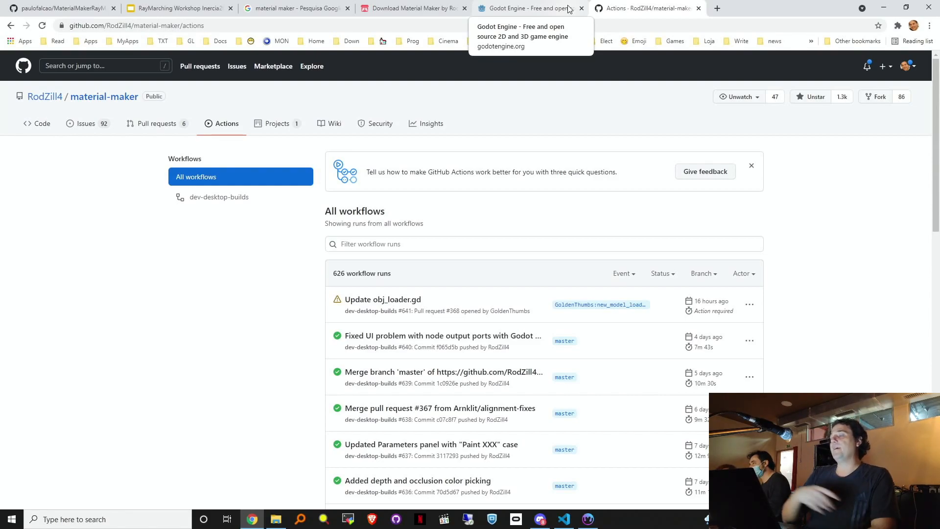
Step: Close the GitHub Actions tab and minimize Chrome and Material Maker
click(699, 8)
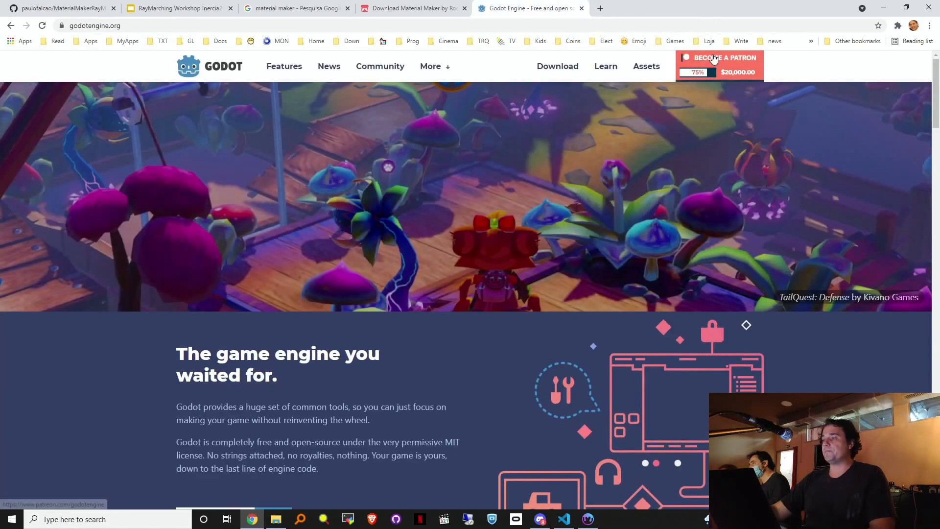
click(884, 7)
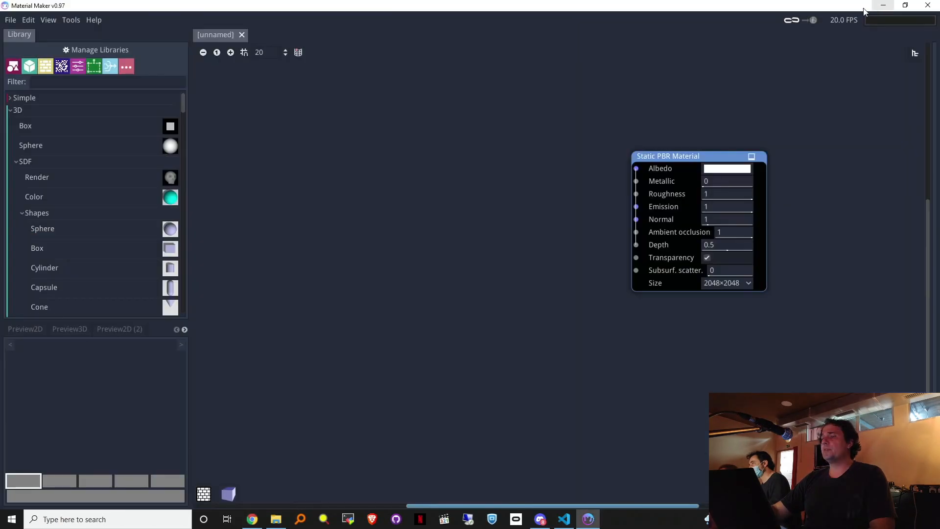
click(884, 6)
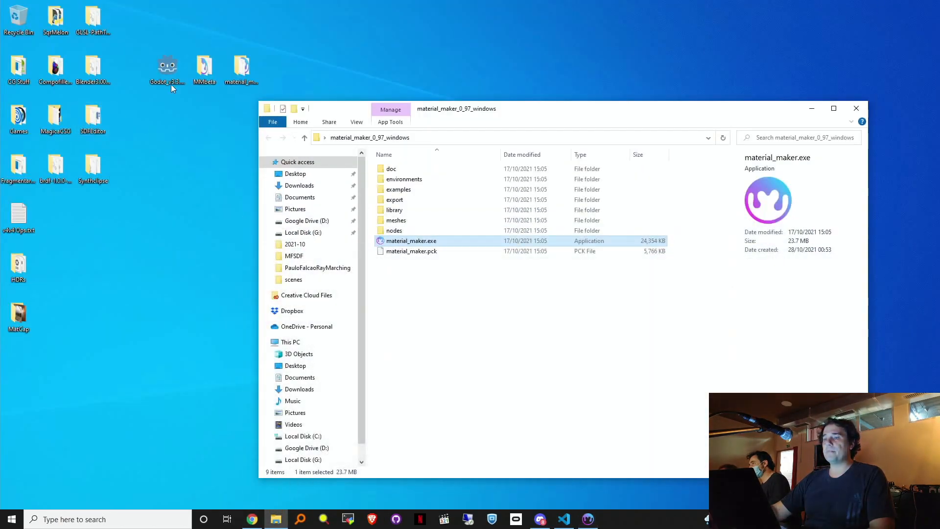
Step: Launch material_maker.exe from the material_maker_0_97_windows folder in File Explorer
click(247, 69)
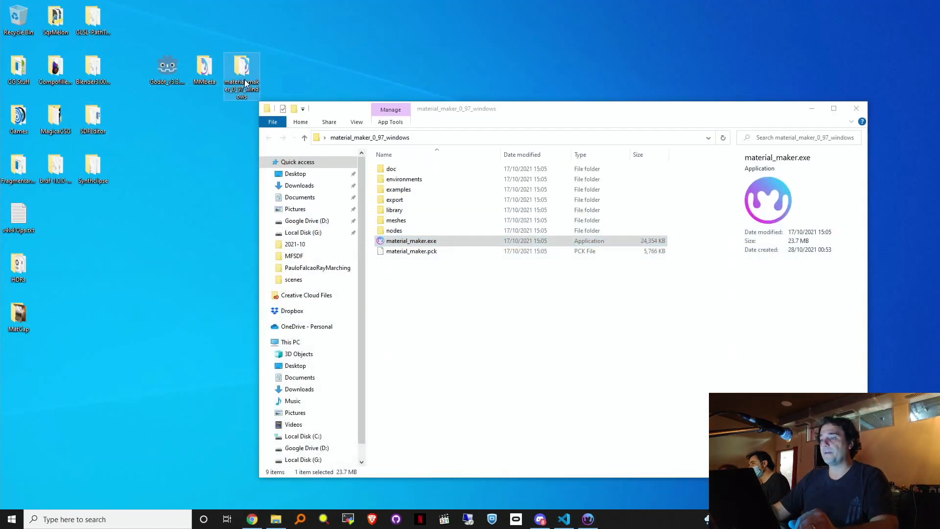
click(444, 263)
drag(475, 113, 438, 91)
drag(471, 301, 371, 273)
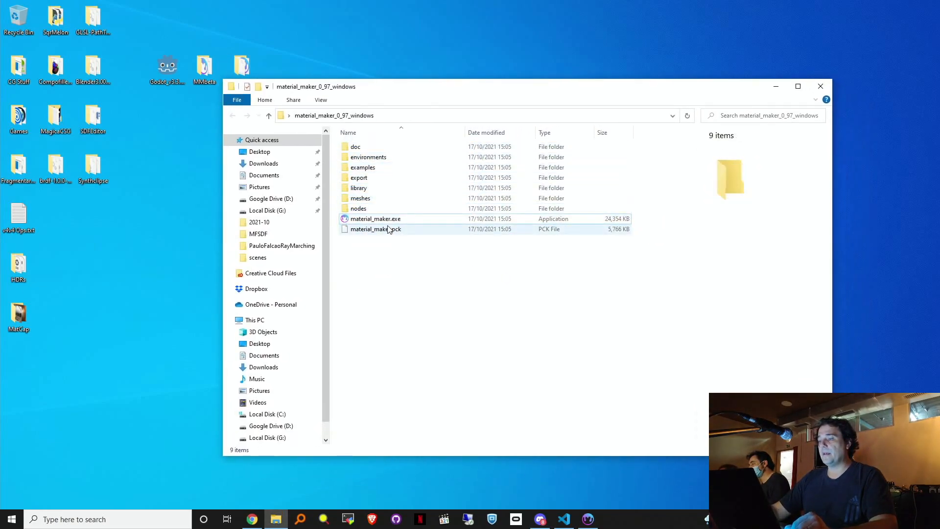
double_click(378, 220)
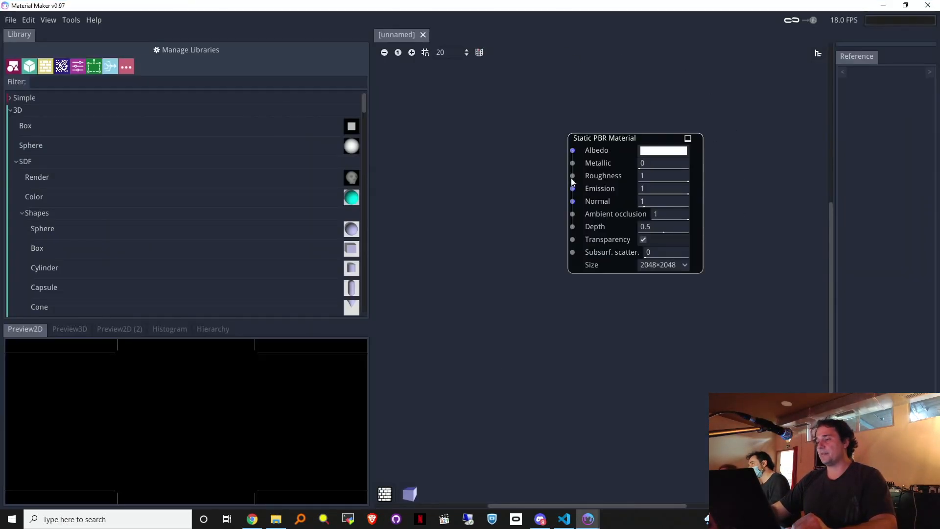
click(884, 6)
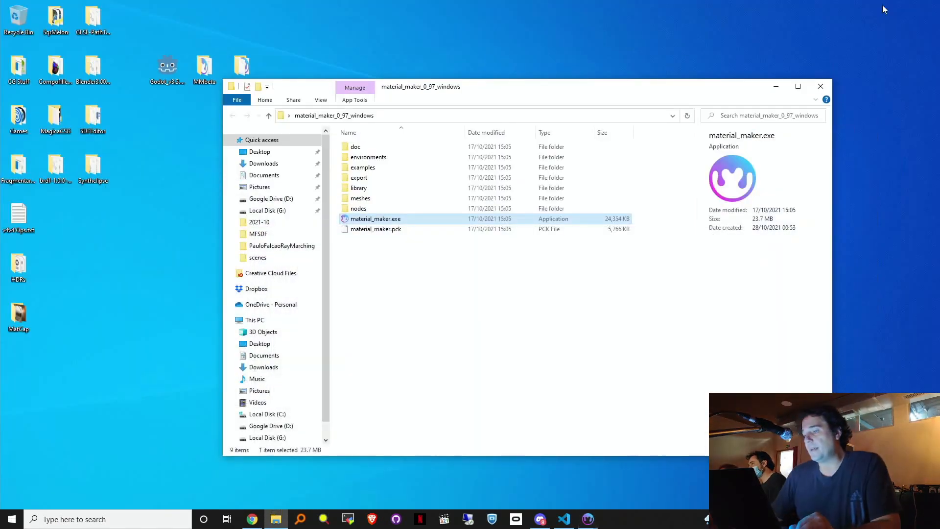
double_click(383, 219)
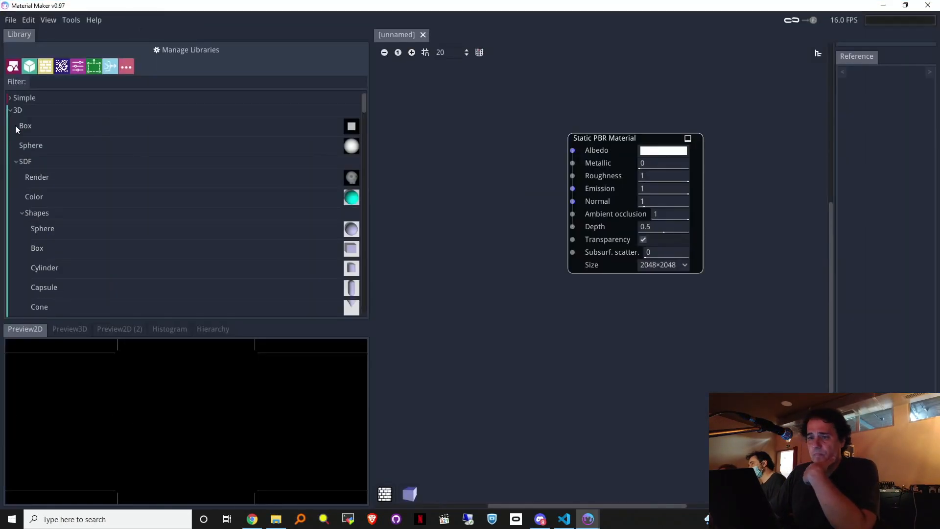
Step: Collapse the 3D, Pattern, Noise, Filter, Transform, Workflow, Miscellaneous and PauloFalcao library categories
click(10, 110)
click(10, 123)
click(10, 138)
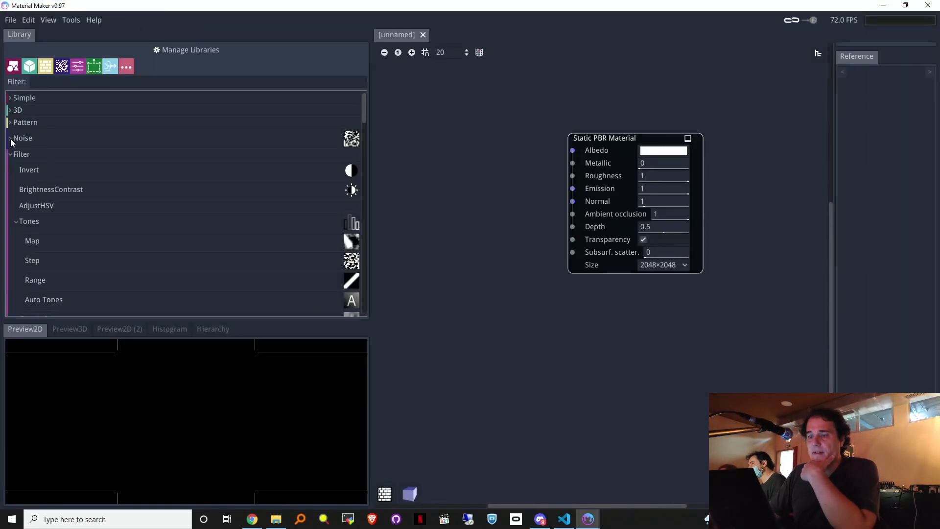
click(11, 155)
click(11, 170)
click(12, 187)
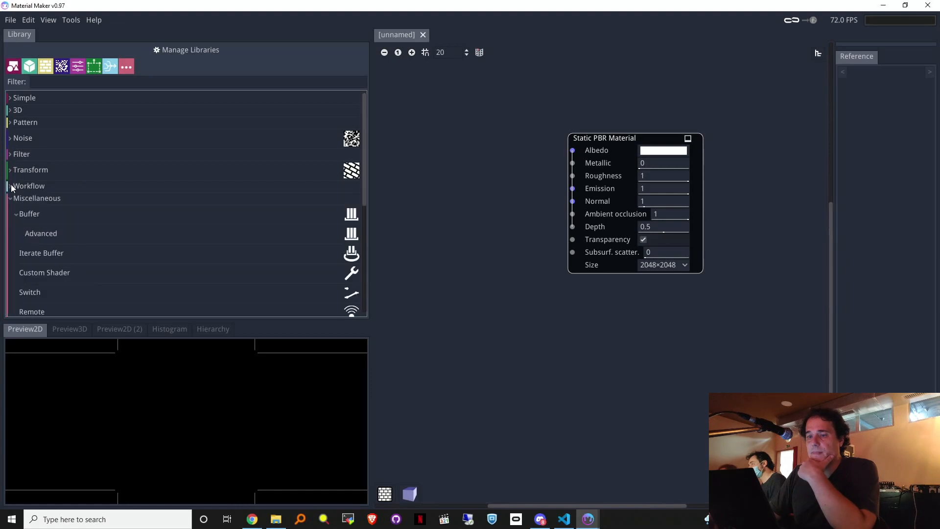
click(11, 199)
click(11, 211)
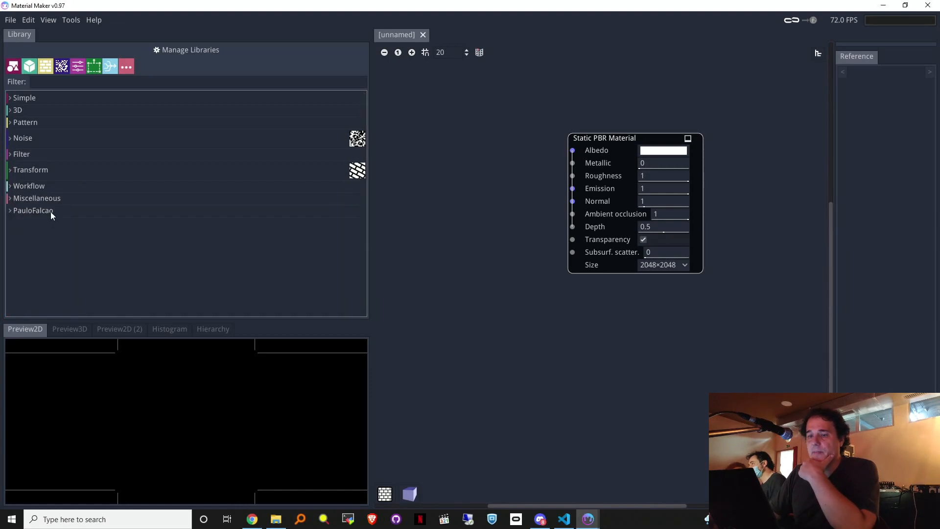
Step: Expand PauloFalcao with its Image subcategory collapsed, narrow the left panels, and return to Chrome
click(10, 211)
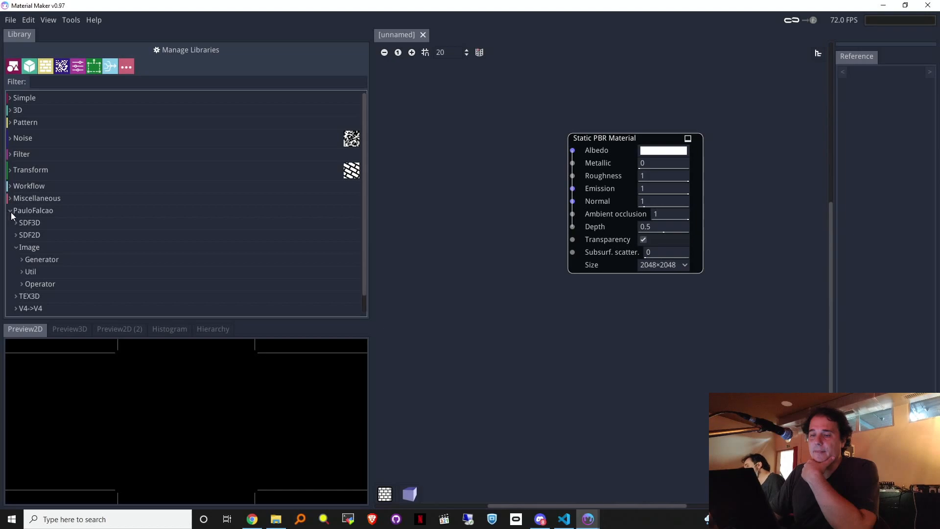
click(17, 248)
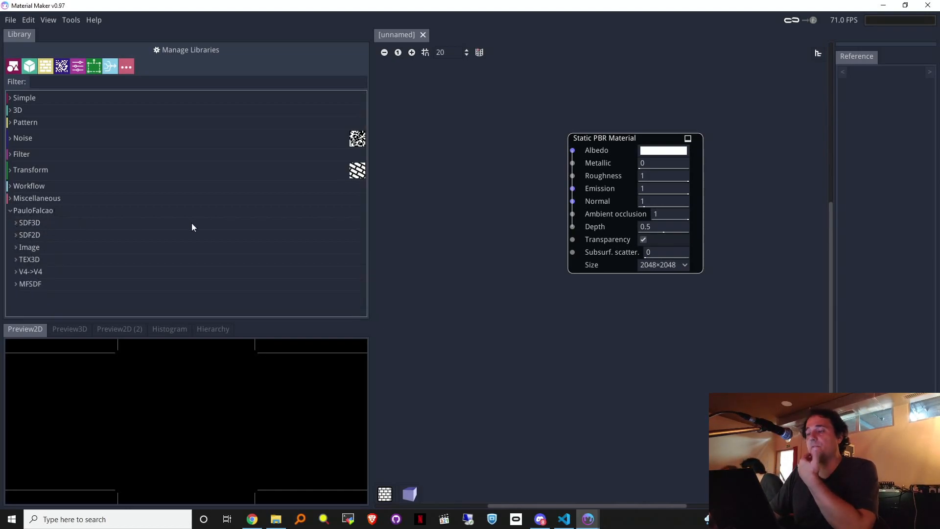
drag(371, 174, 222, 177)
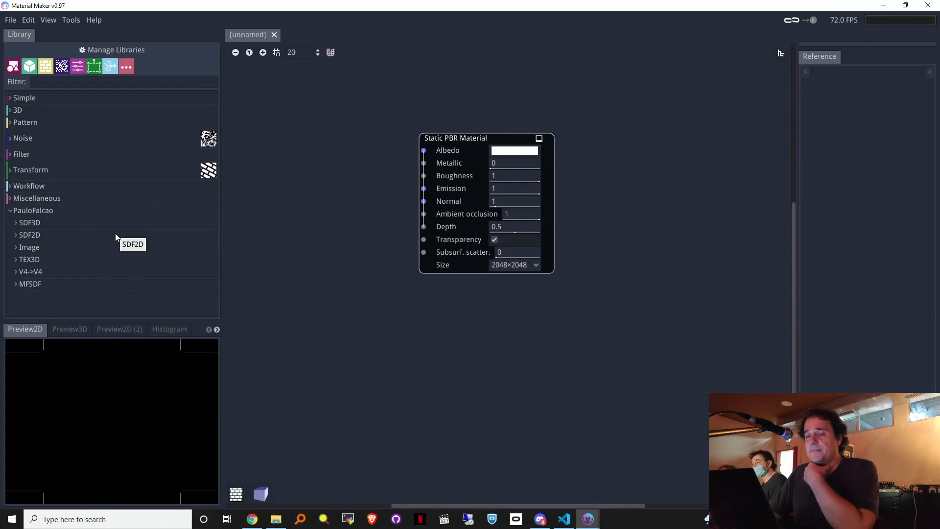
click(252, 520)
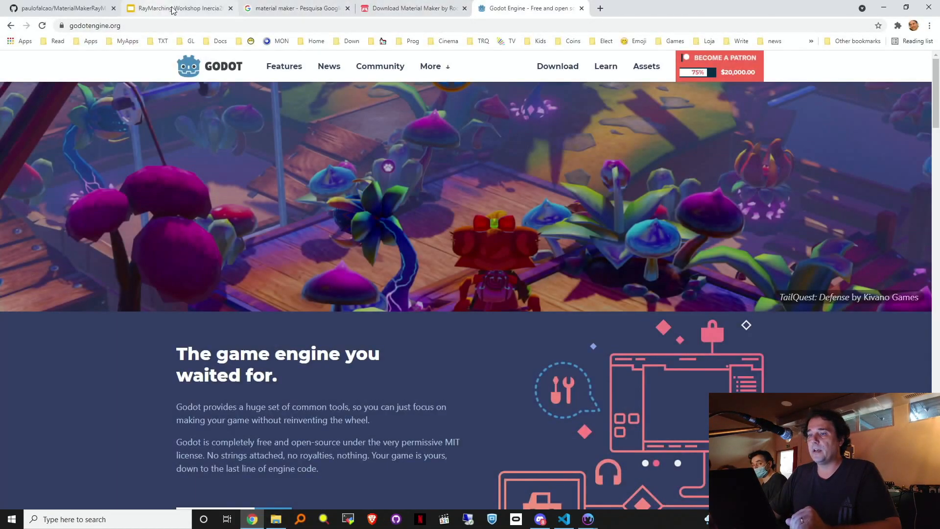
Step: Search for MaterialMakerRayMarching by pasting the repository path into Chrome's address bar
click(77, 12)
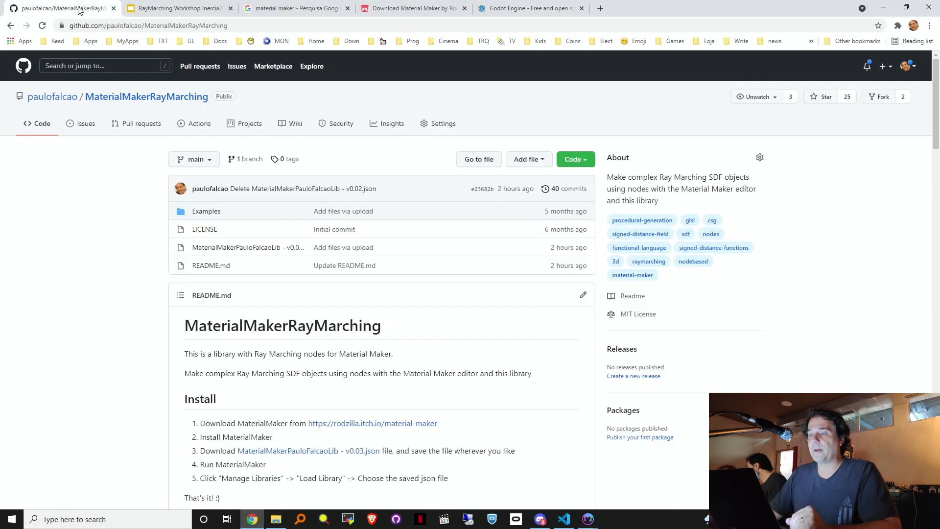
drag(106, 30, 234, 18)
click(206, 26)
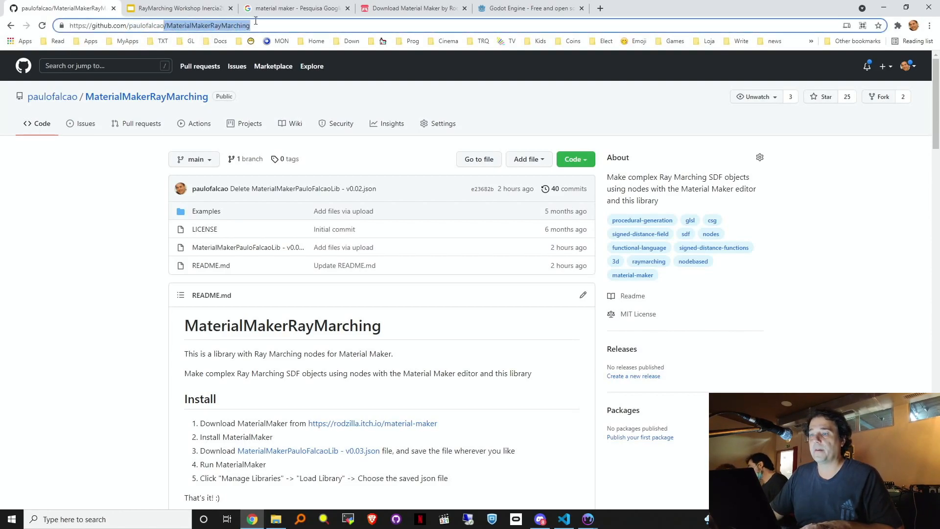
key(ctrl+a)
text(/MaterialMakerRayMarching)
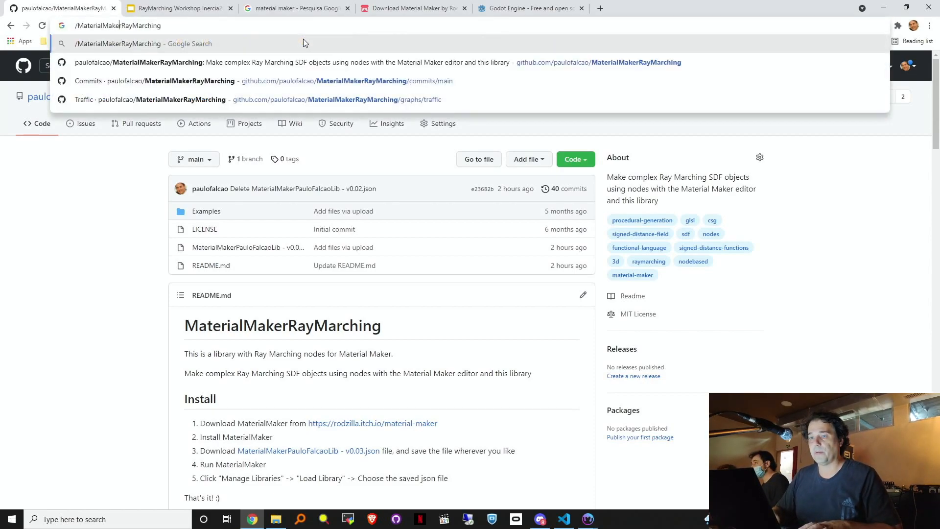
key(Return)
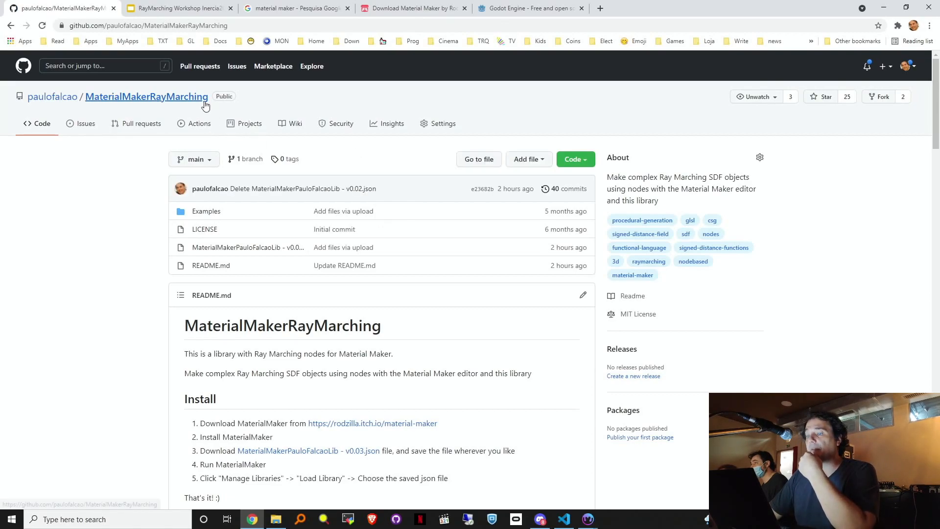
Step: Read through the README's Install steps and Examples, then minimize Chrome
scroll(153, 336, down, 5)
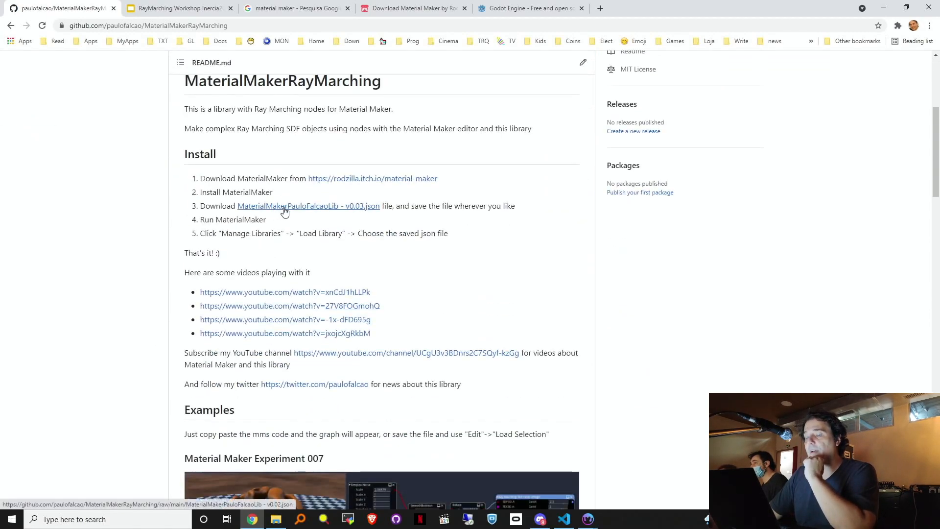
drag(196, 180, 524, 243)
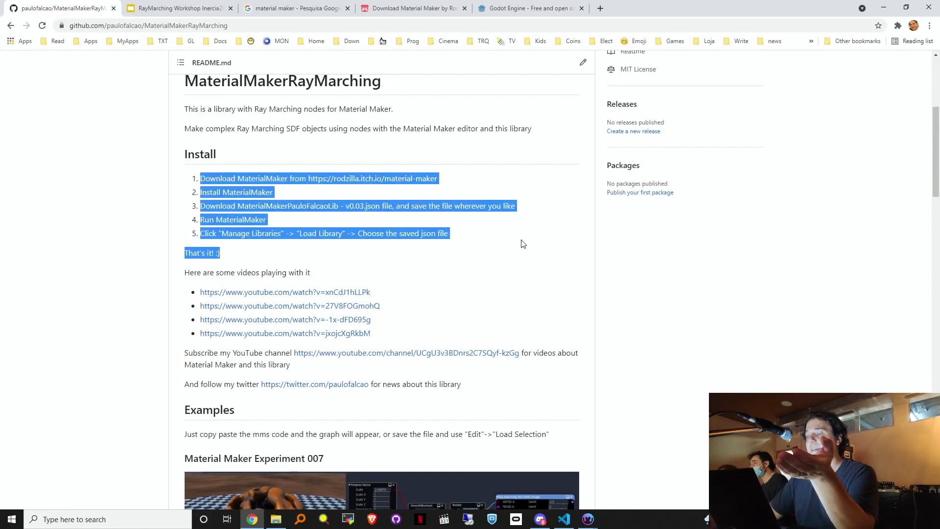
click(524, 244)
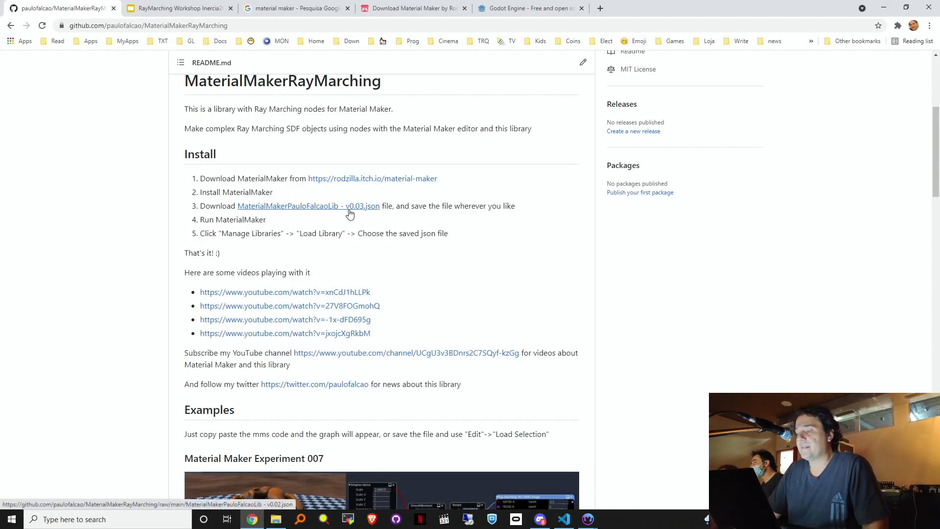
scroll(383, 183, down, 5)
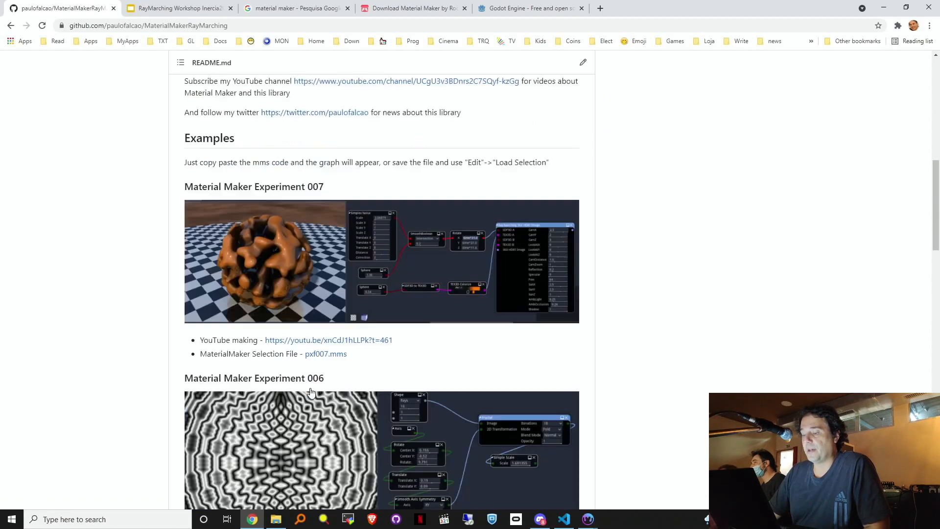
click(883, 8)
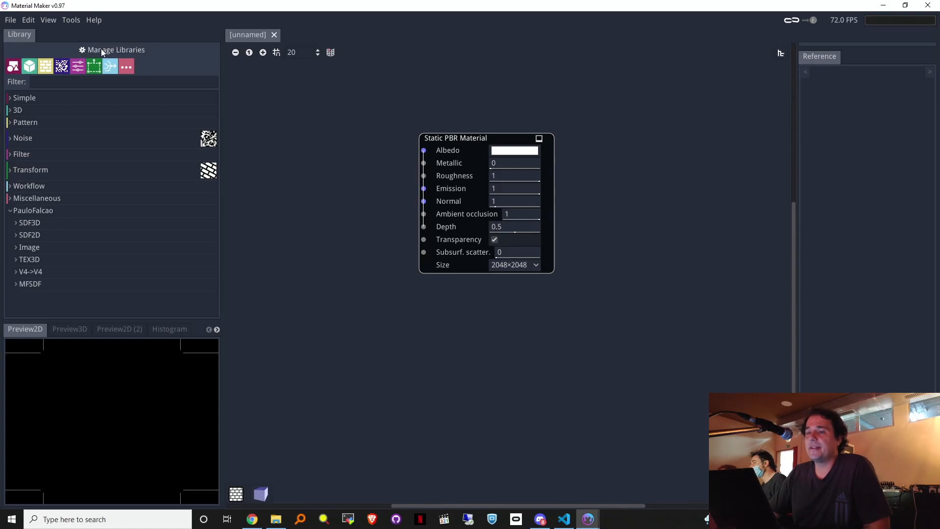
click(98, 50)
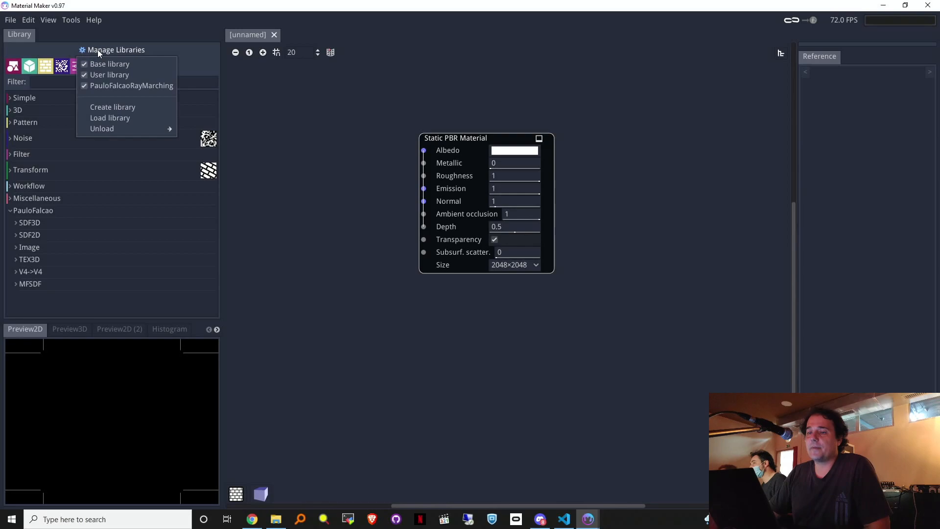
click(109, 117)
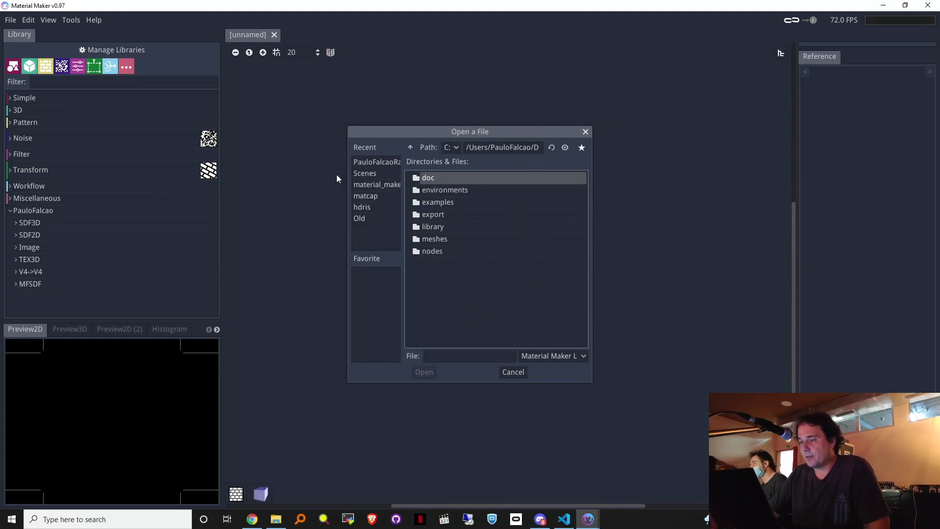
click(282, 522)
click(282, 523)
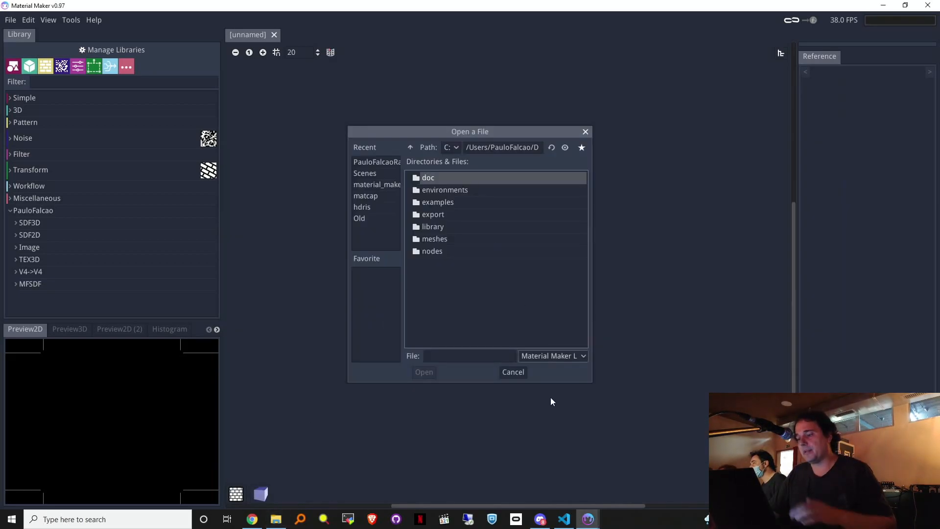
click(453, 310)
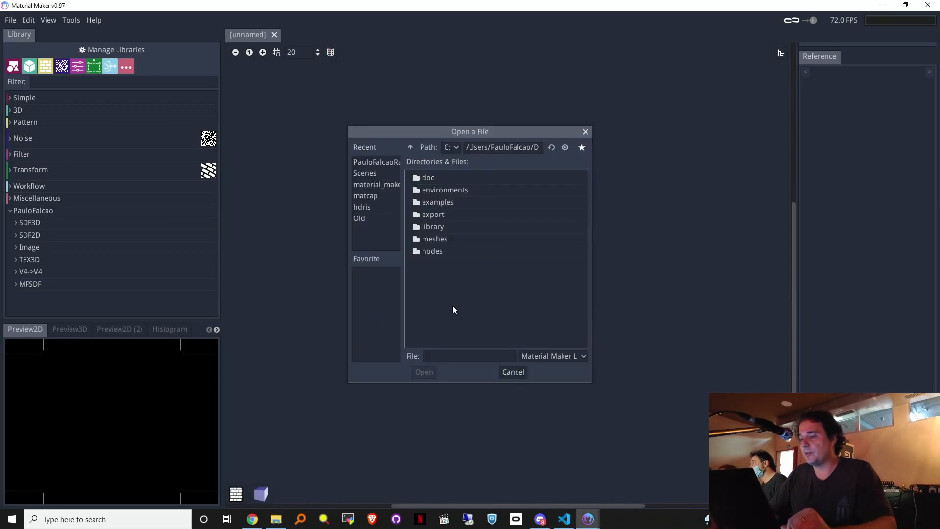
click(513, 372)
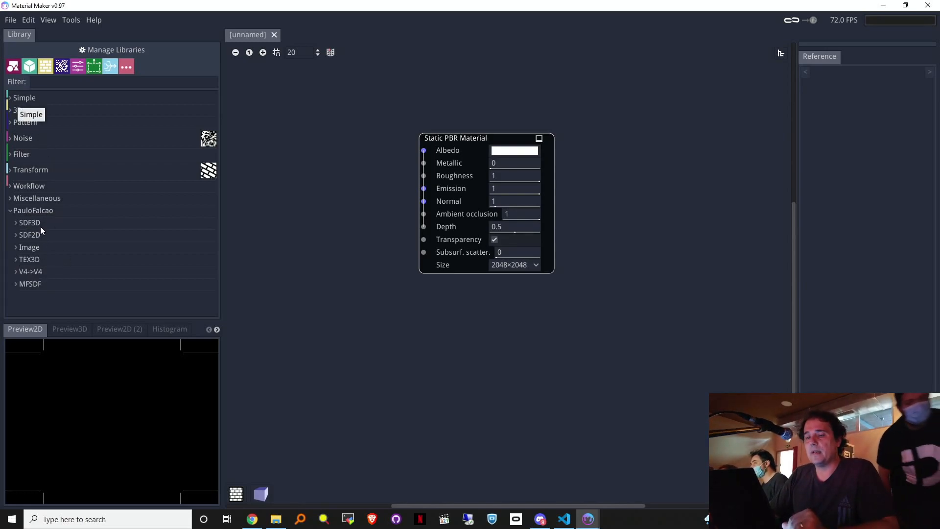
Step: Move the Static PBR Material node right, widen the left panels, and dock Reference among the preview tabs
drag(460, 139, 620, 162)
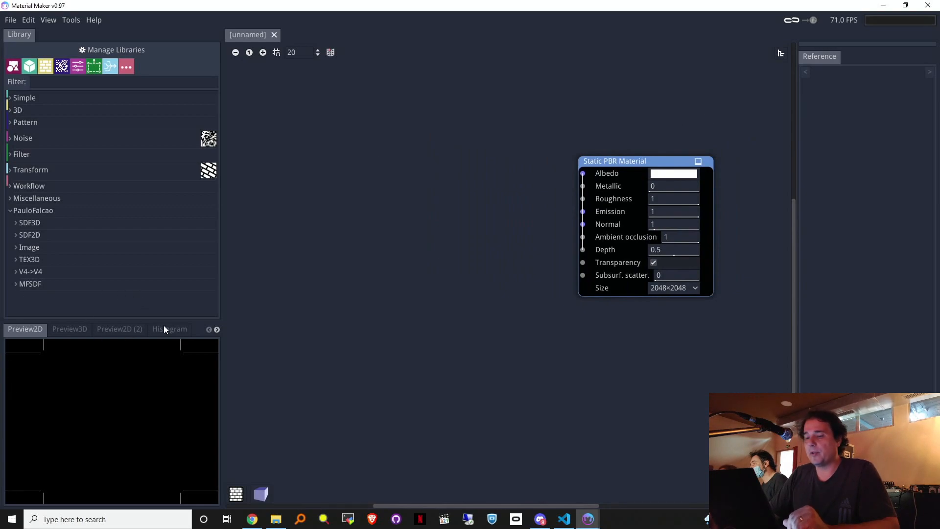
drag(223, 314, 305, 321)
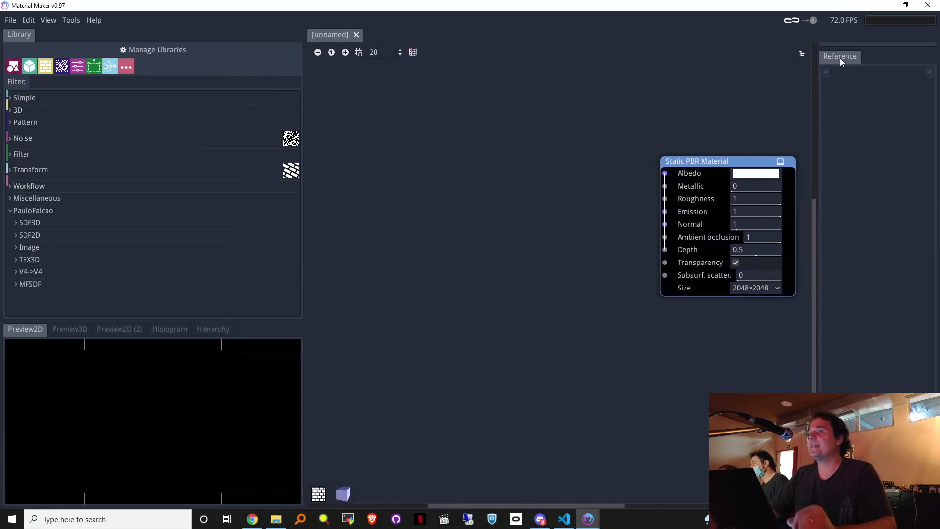
drag(840, 58, 199, 423)
drag(247, 327, 243, 332)
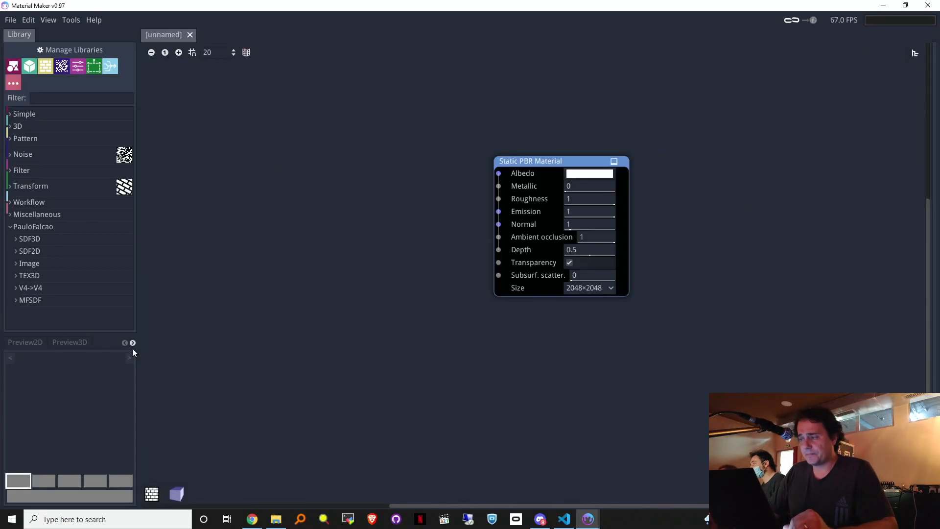
Step: Widen the left panels further, collapse PauloFalcao, and nudge the material node left
drag(139, 343, 328, 354)
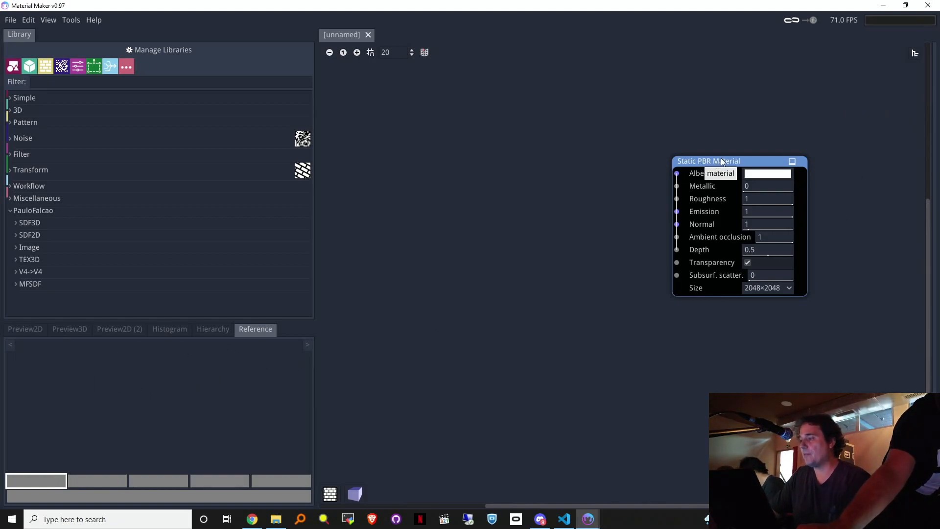
click(10, 210)
drag(734, 159, 717, 194)
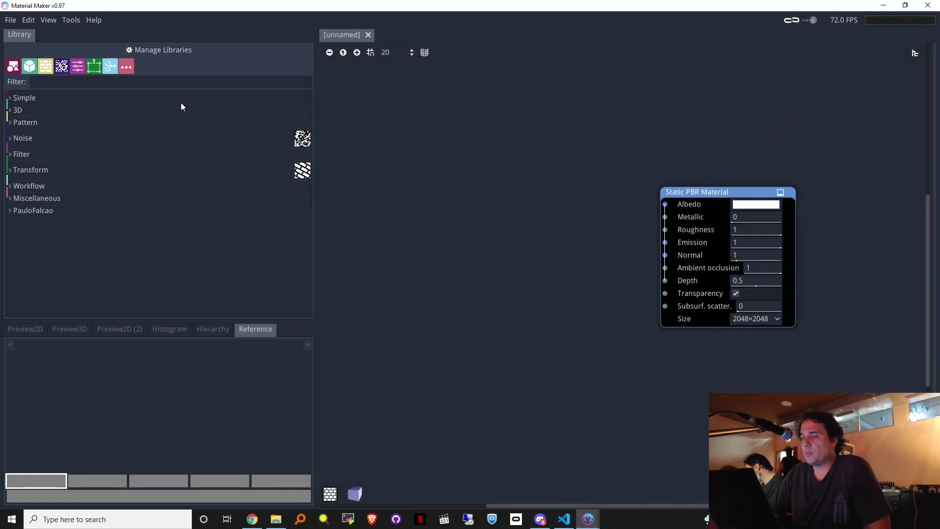
Step: Add a Curved Star shape node from Simple > Shape, preview it in an enlarged 2D panel, and position it
click(10, 98)
scroll(137, 181, up, 1)
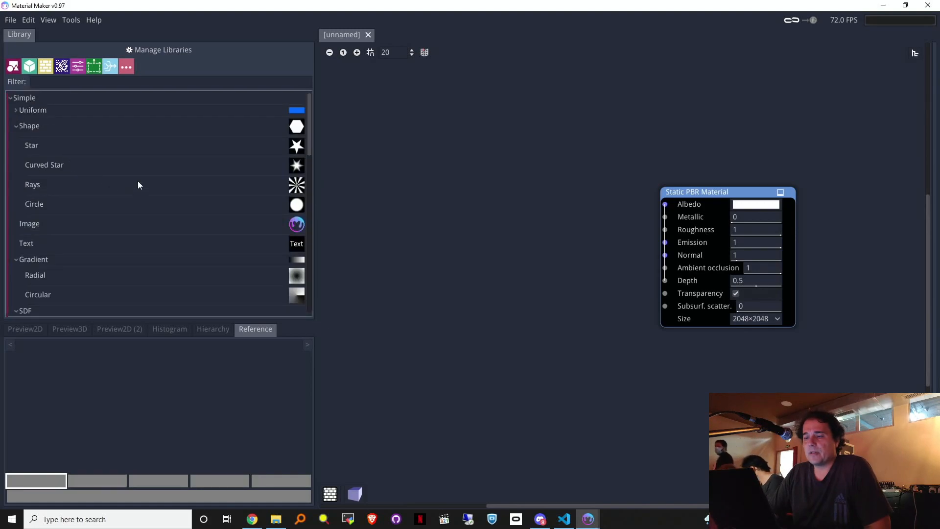
drag(101, 174, 465, 169)
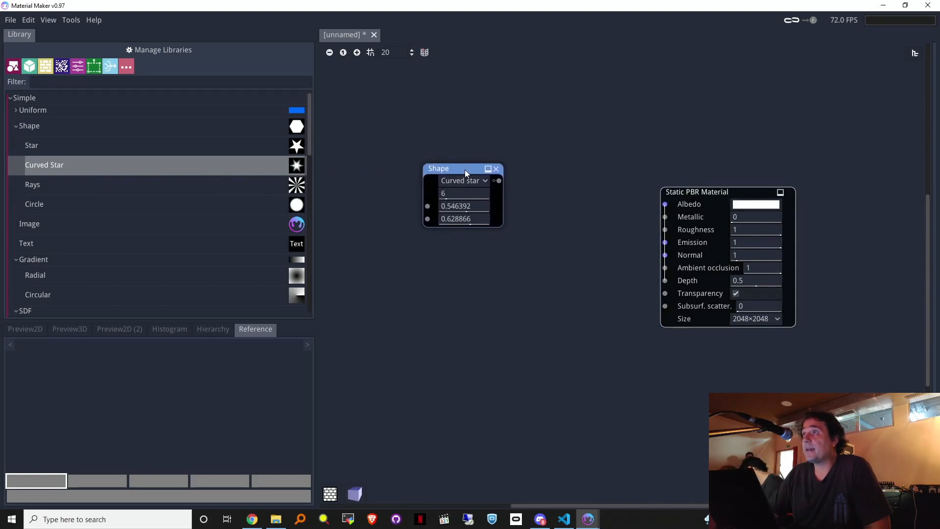
click(25, 330)
drag(73, 321, 124, 222)
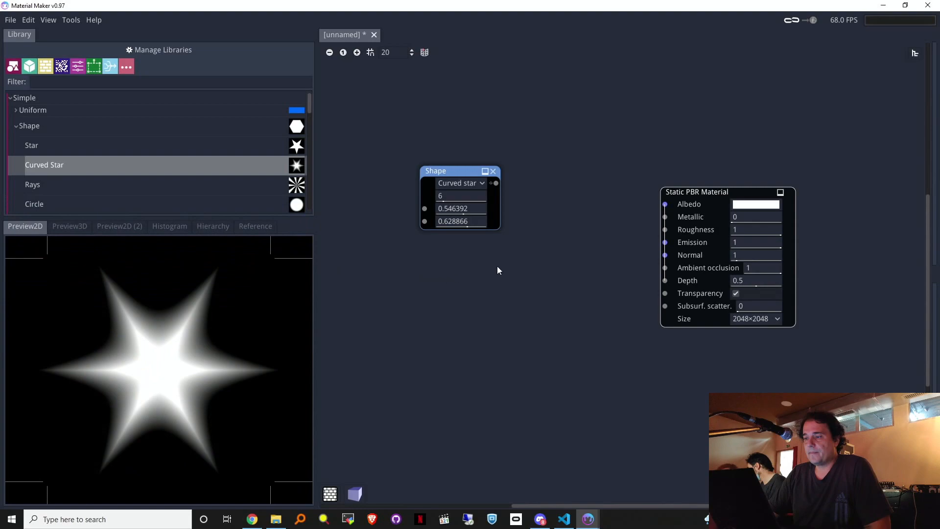
drag(458, 168, 411, 226)
mouse_move(445, 166)
mouse_down()
mouse_move(433, 187)
mouse_move(440, 175)
mouse_up()
Step: Add a Circle shape below the star and a Normal Blend node fed by the star
drag(192, 204, 440, 264)
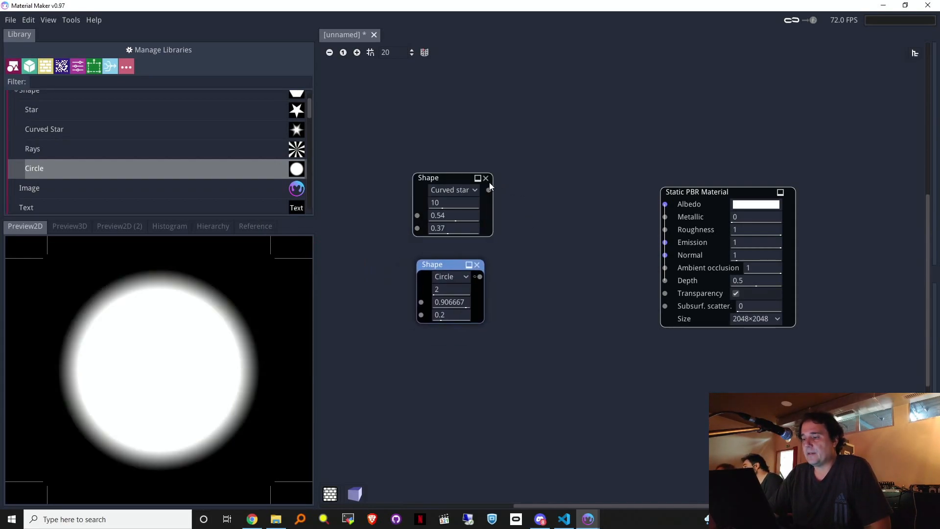
right_click(542, 238)
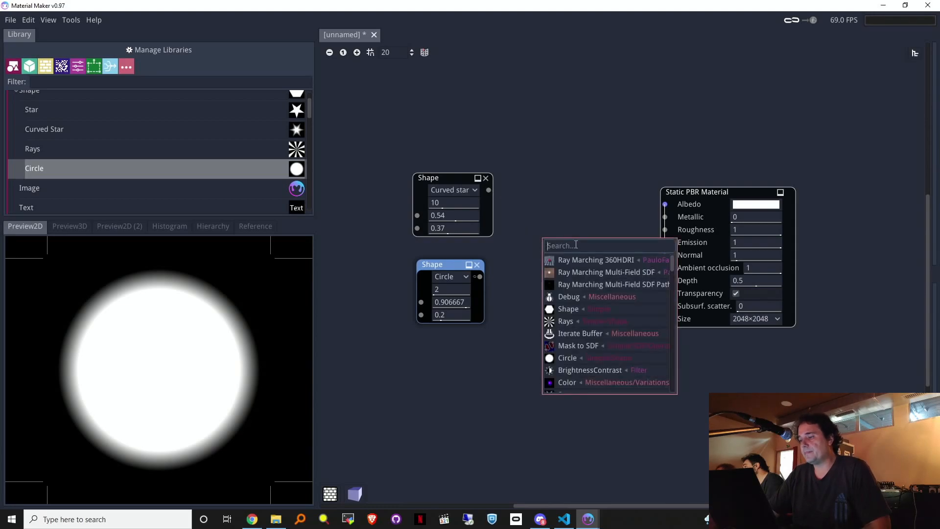
text(ble)
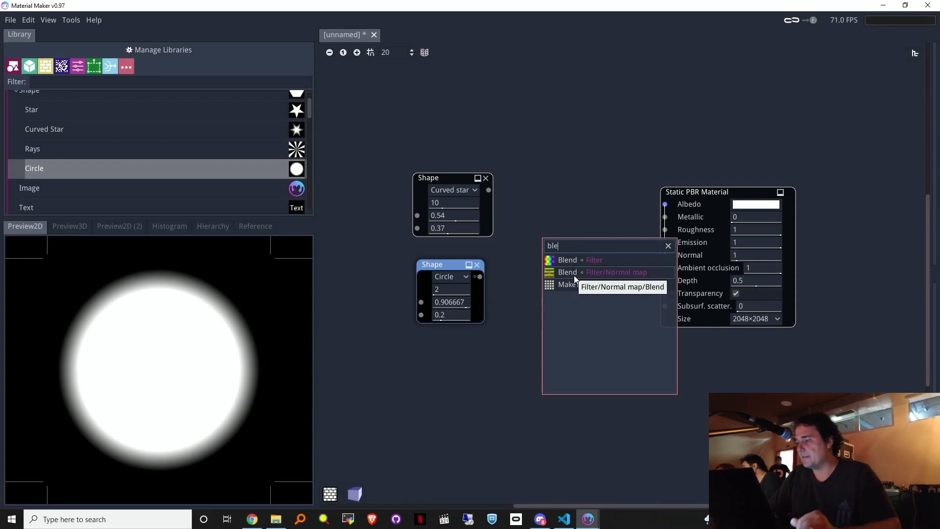
click(578, 268)
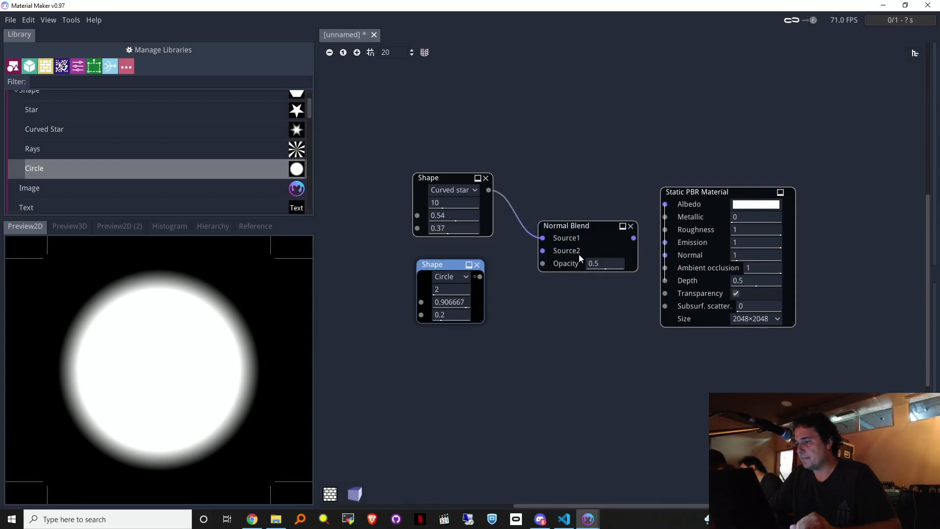
Step: Wire the circle into Normal Blend at opacity 0, set star radius 0.99, circle edge 0.19, and add Rays
drag(534, 252, 545, 224)
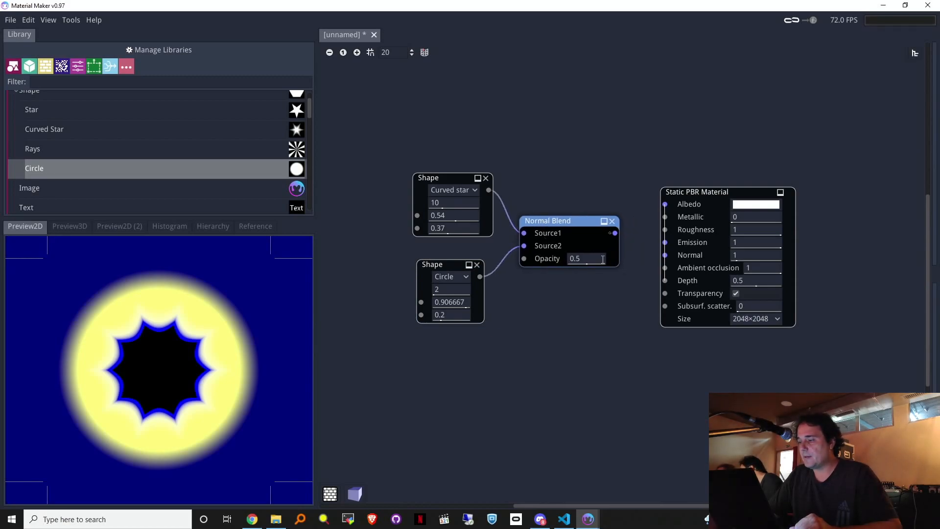
drag(593, 262, 506, 265)
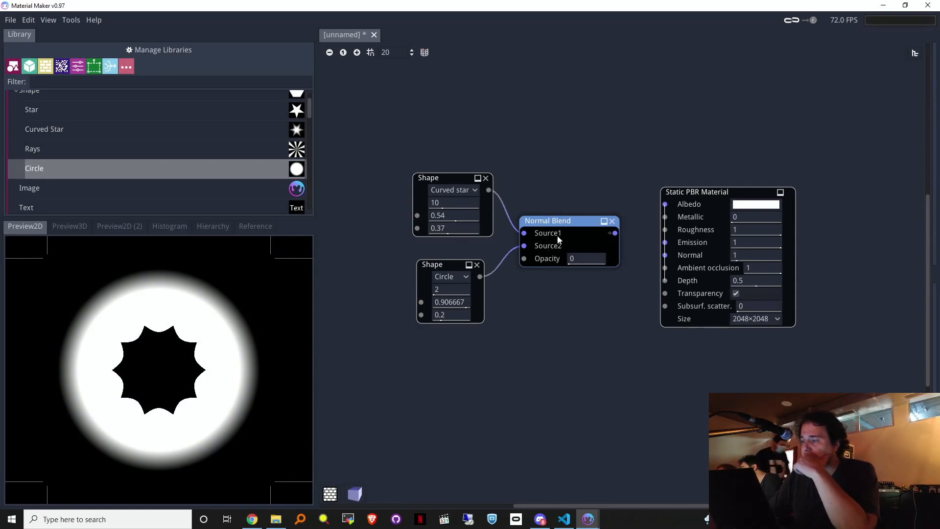
drag(461, 217, 533, 212)
drag(466, 223, 444, 233)
mouse_move(452, 315)
mouse_down()
mouse_move(529, 311)
mouse_move(435, 314)
mouse_up()
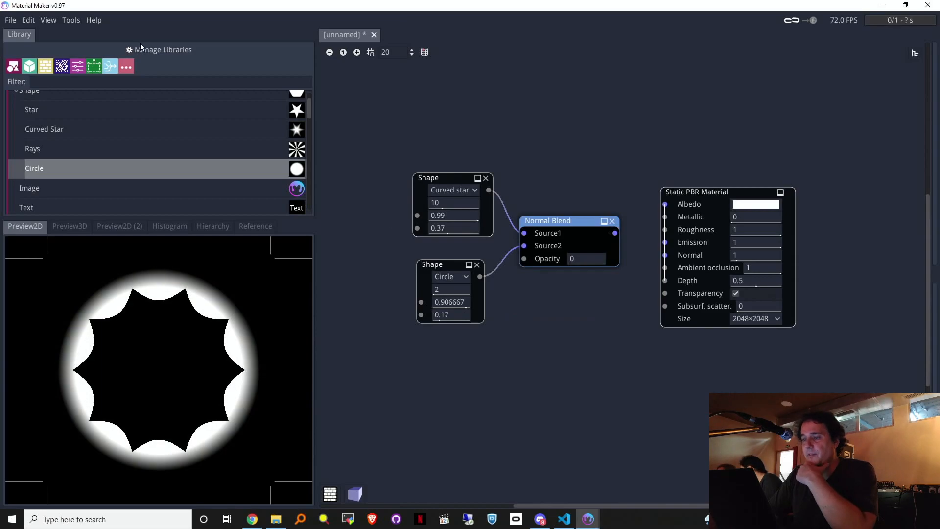
drag(75, 153, 465, 272)
Step: Delete the Circle and Normal Blend nodes from the graph
click(477, 265)
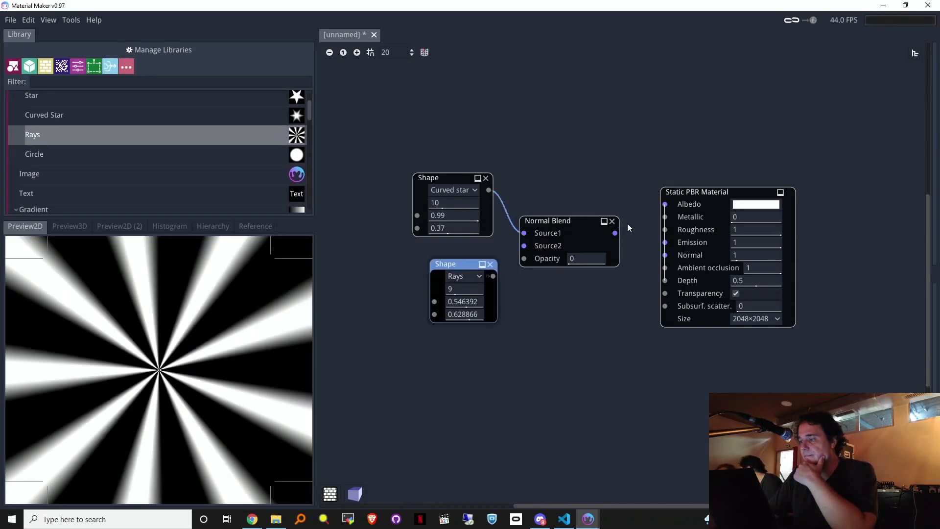
click(613, 222)
scroll(139, 193, down, 4)
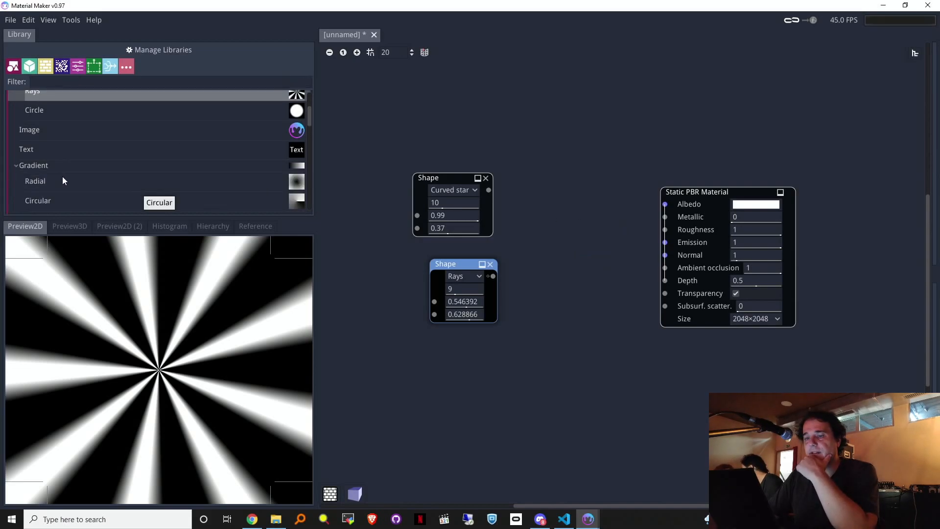
scroll(121, 169, down, 2)
scroll(122, 169, up, 7)
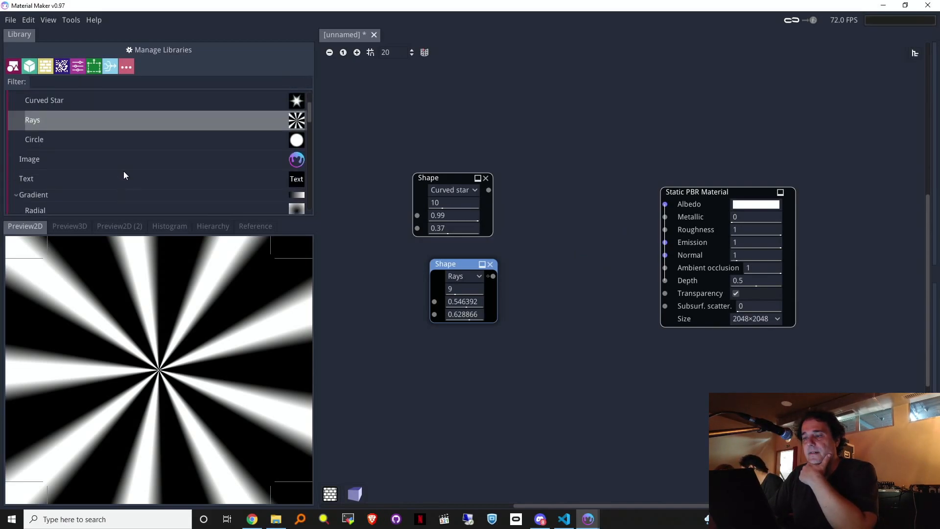
scroll(51, 143, down, 2)
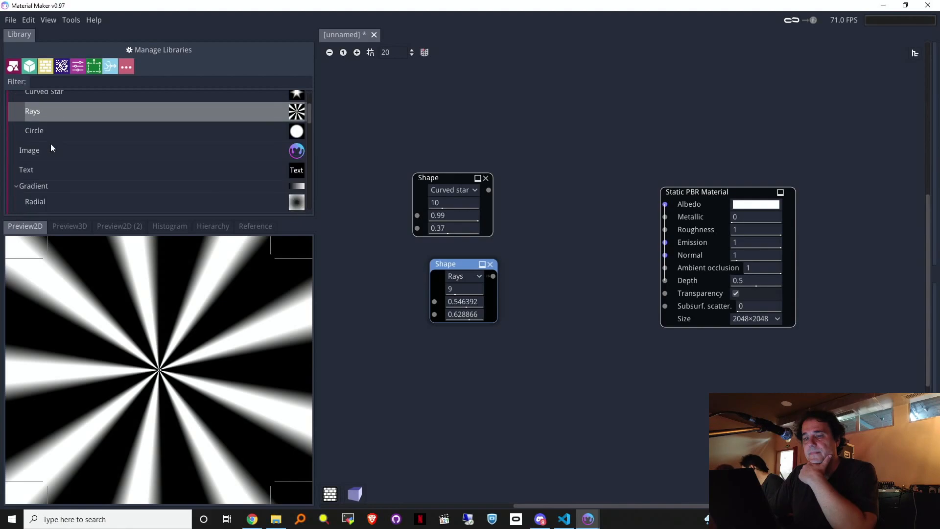
scroll(34, 169, down, 10)
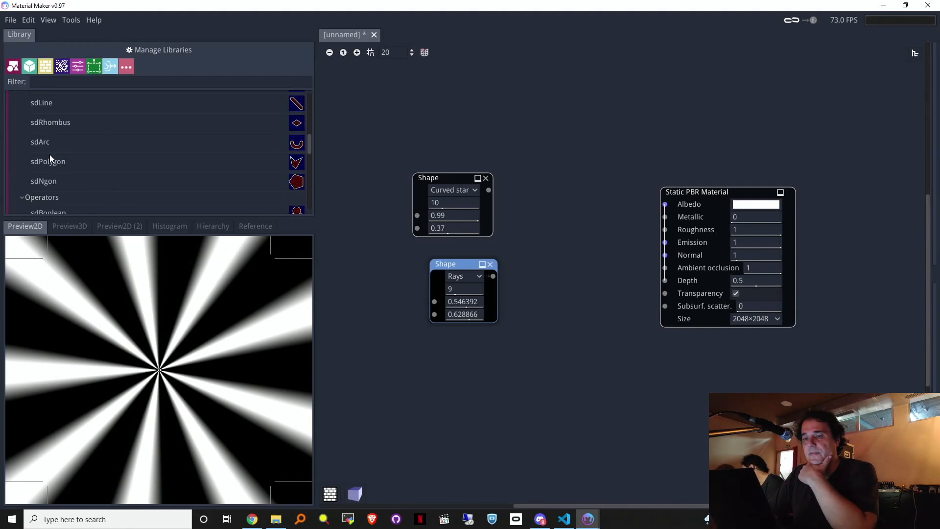
Step: Lengthen the library list, preview the curved star, and open the node list from its output
drag(78, 219, 68, 391)
scroll(107, 232, down, 3)
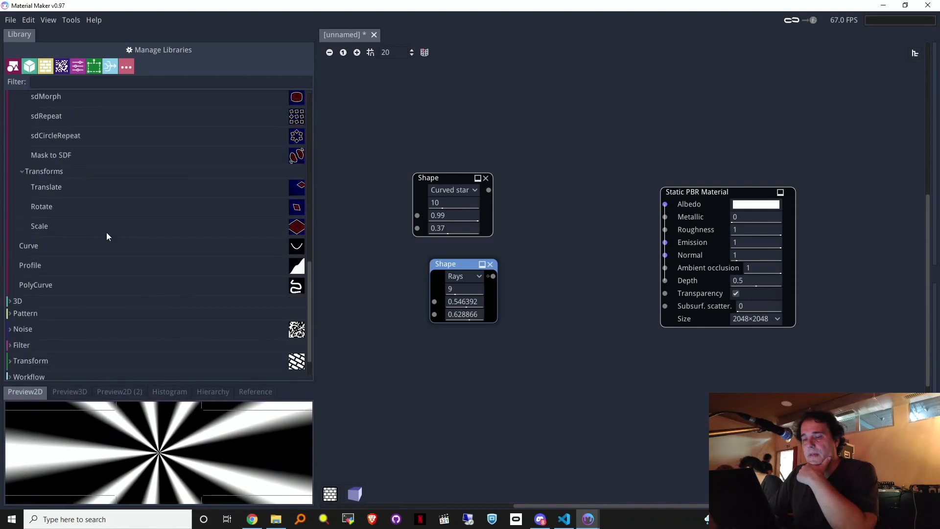
drag(445, 176, 431, 159)
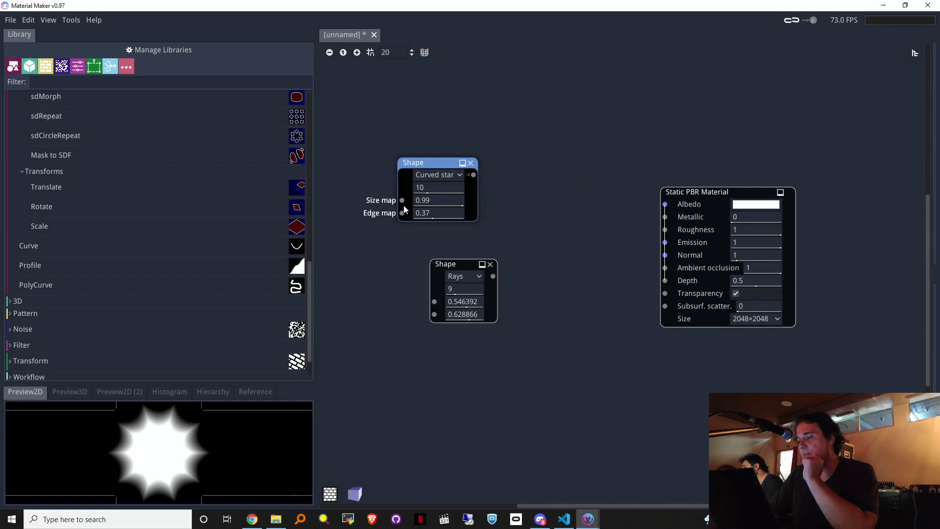
drag(475, 175, 531, 157)
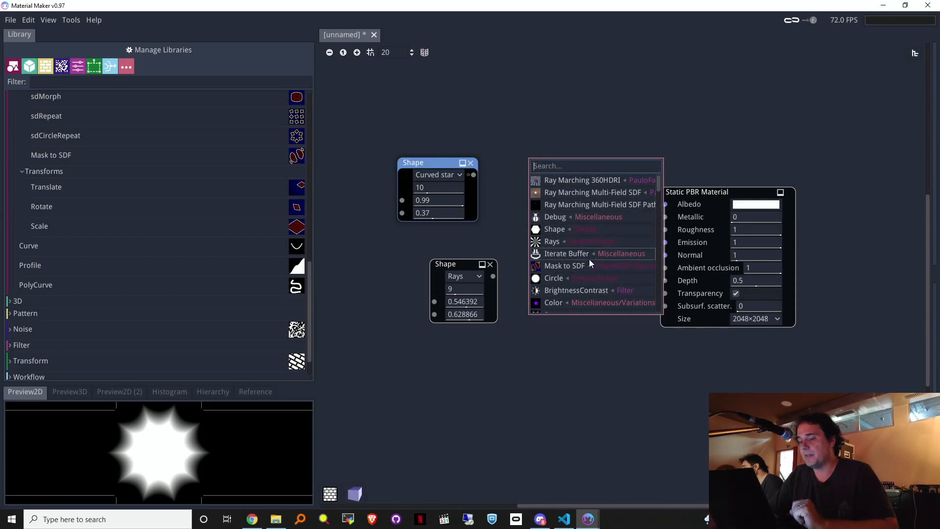
Step: Insert a Brightness/Contrast node after the star with brightness -0.1 and contrast 2.33
click(578, 291)
drag(566, 144, 689, 181)
drag(599, 180, 682, 114)
scroll(735, 223, down, 8)
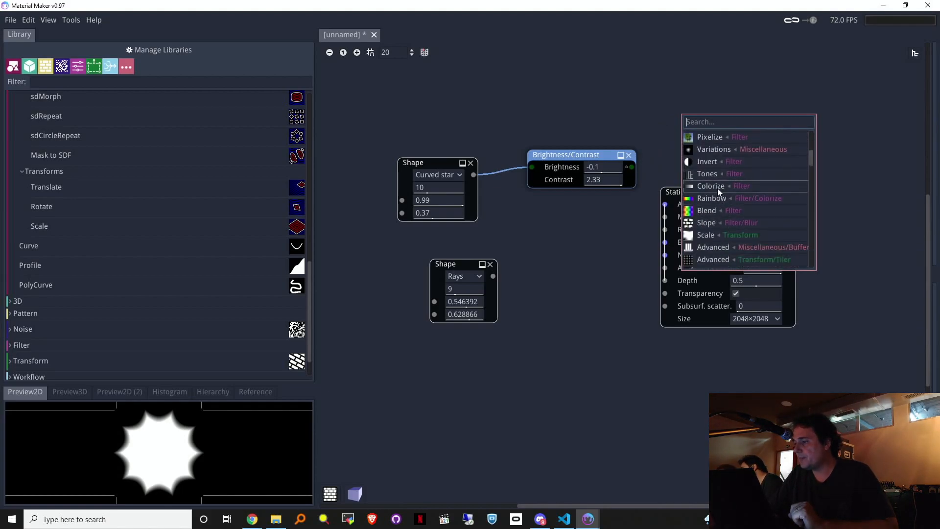
click(718, 186)
Step: Make the Colorize gradient end pure red and add a bright yellow stop moved left for the rim
click(723, 100)
drag(723, 100, 724, 115)
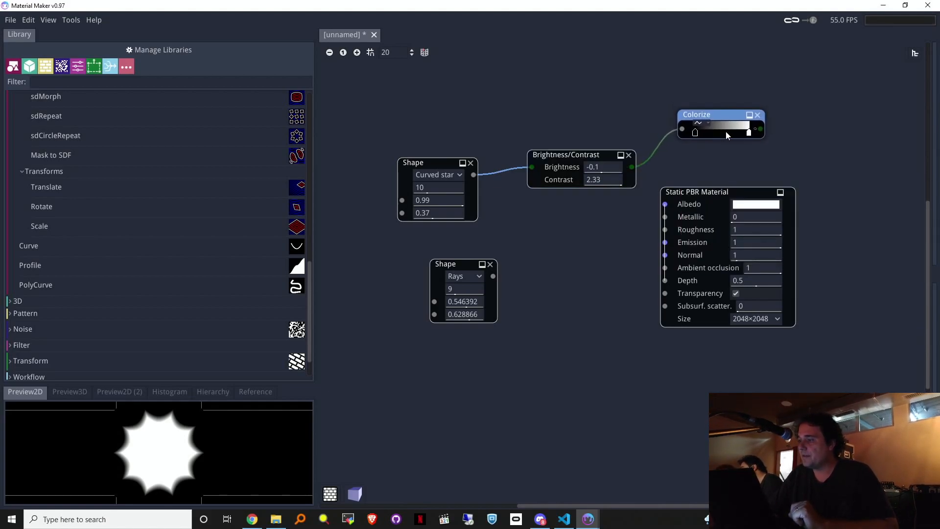
double_click(748, 132)
drag(792, 160, 902, 132)
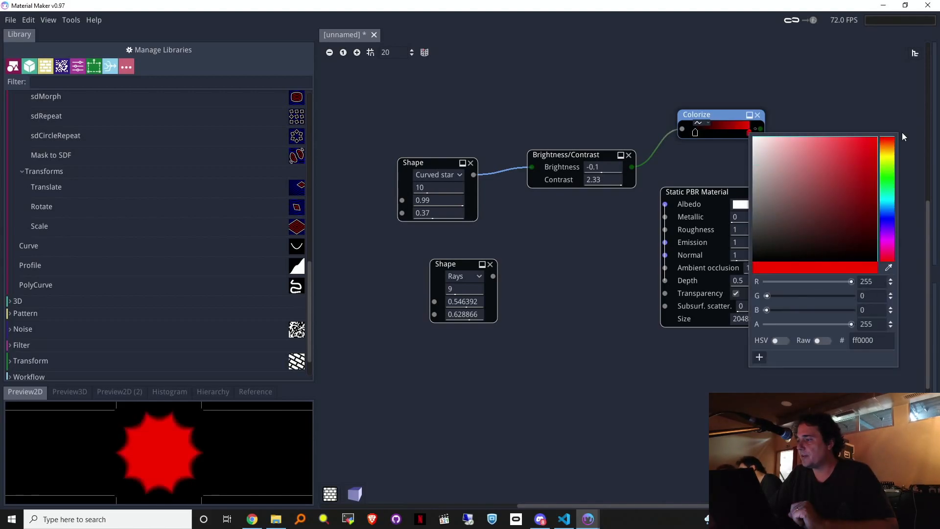
click(724, 127)
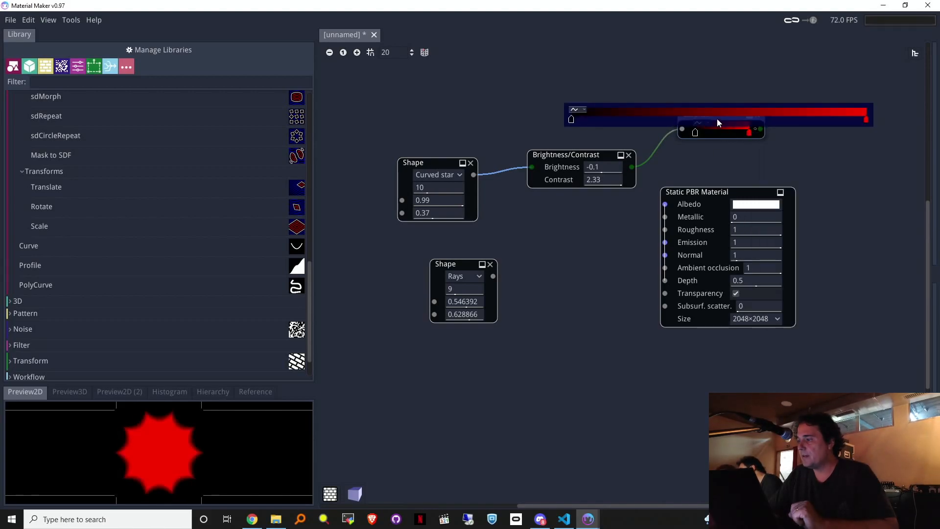
double_click(720, 118)
double_click(720, 120)
drag(857, 158, 857, 142)
drag(742, 124, 824, 81)
click(812, 81)
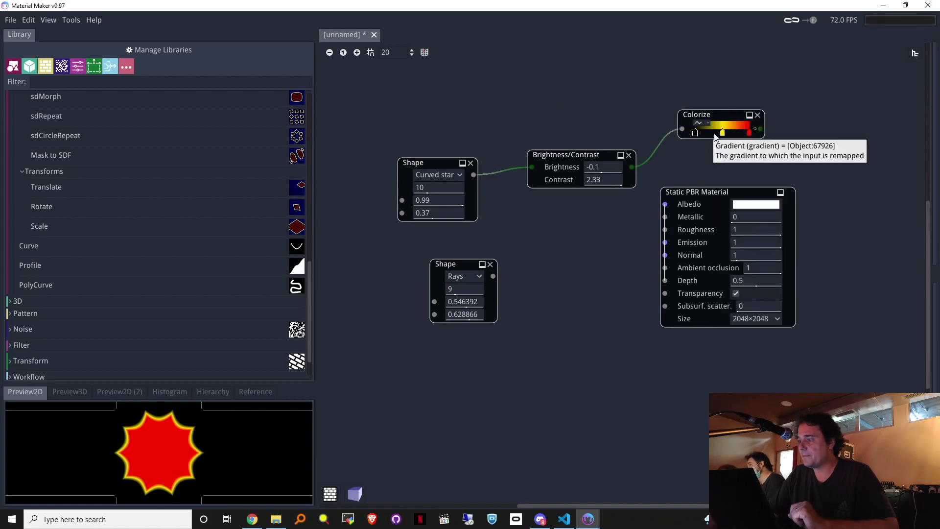
mouse_move(722, 133)
mouse_down()
mouse_move(700, 143)
mouse_move(722, 140)
mouse_up()
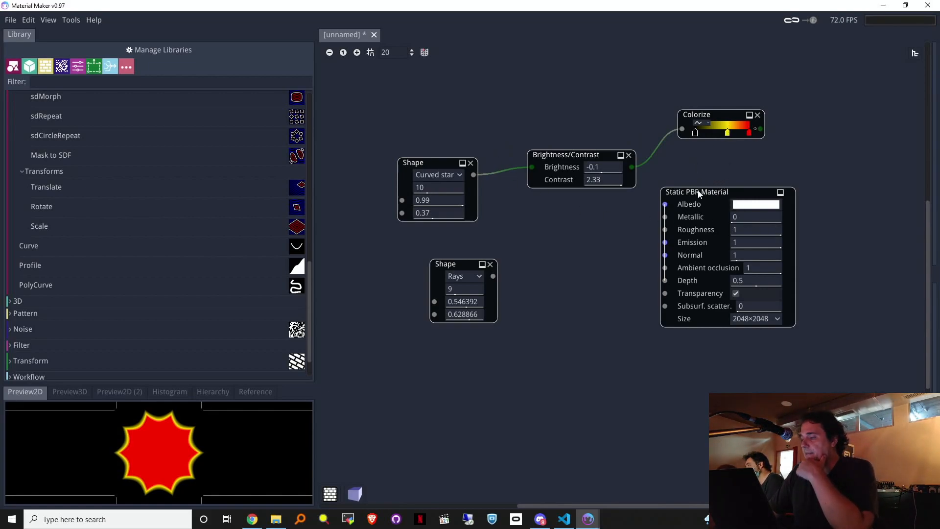
Step: Rearrange the star, Brightness/Contrast, Colorize and Static PBR Material nodes into a tidy layout
drag(708, 192, 767, 200)
drag(704, 115, 689, 145)
drag(432, 164, 451, 151)
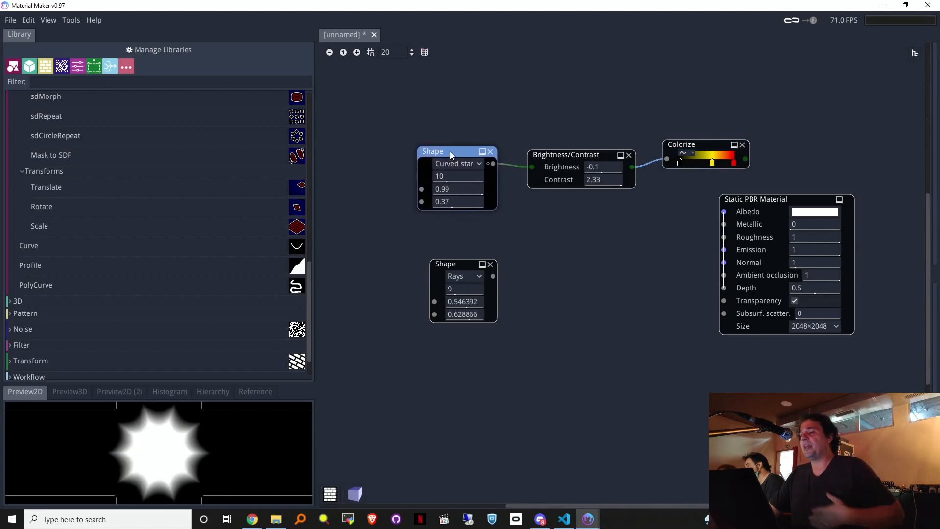
click(559, 159)
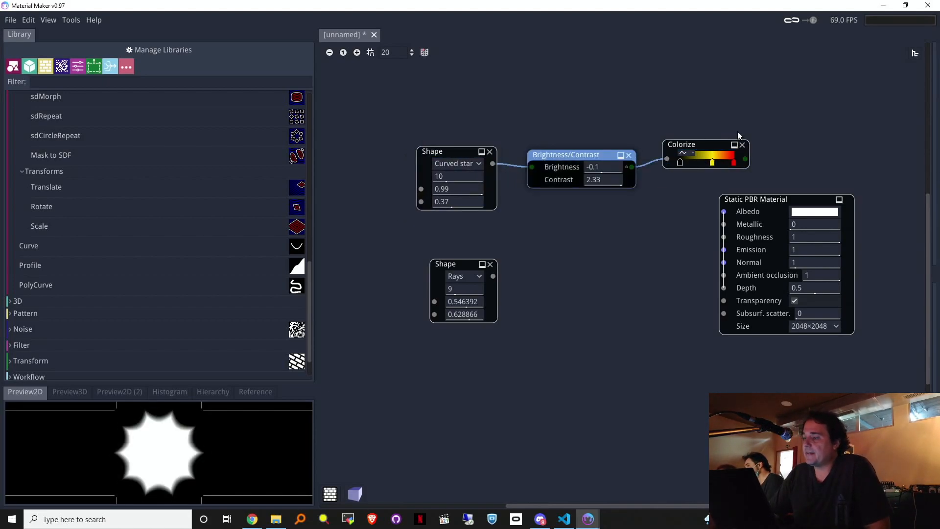
drag(697, 146, 696, 153)
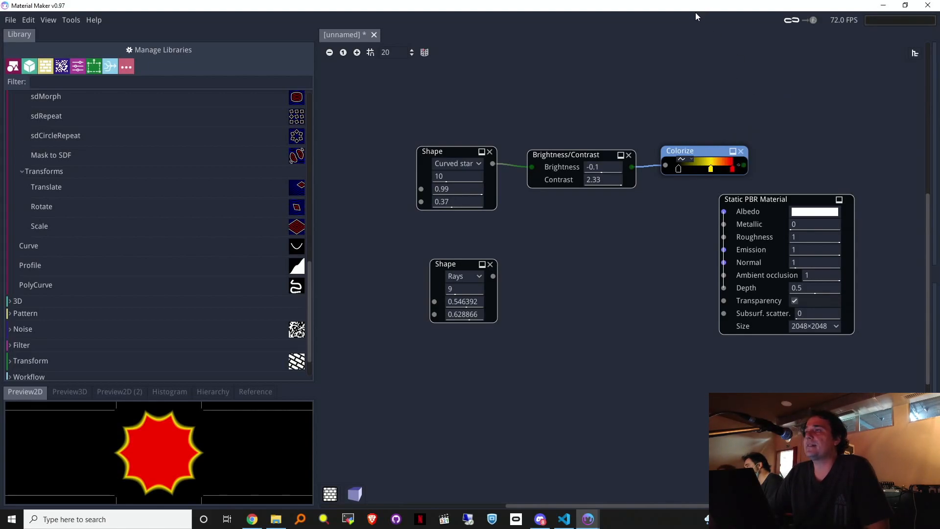
drag(346, 73, 759, 193)
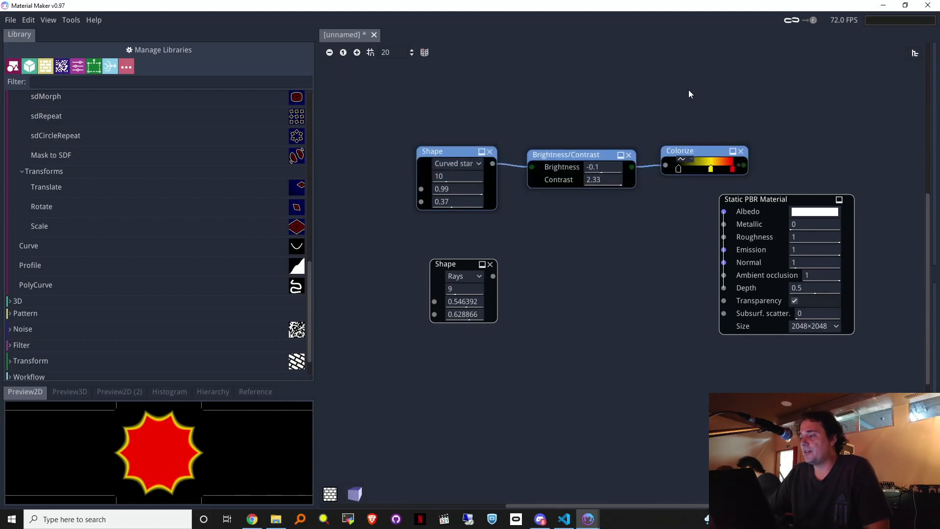
click(689, 90)
drag(701, 146, 697, 144)
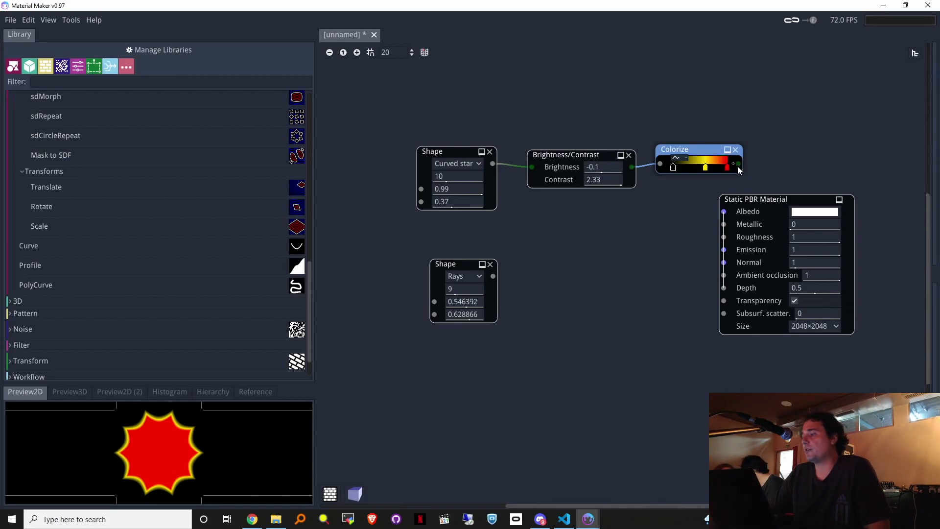
Step: Pull a wire from Colorize's output to bring up the node list
drag(739, 163, 771, 131)
click(758, 124)
drag(738, 166, 762, 119)
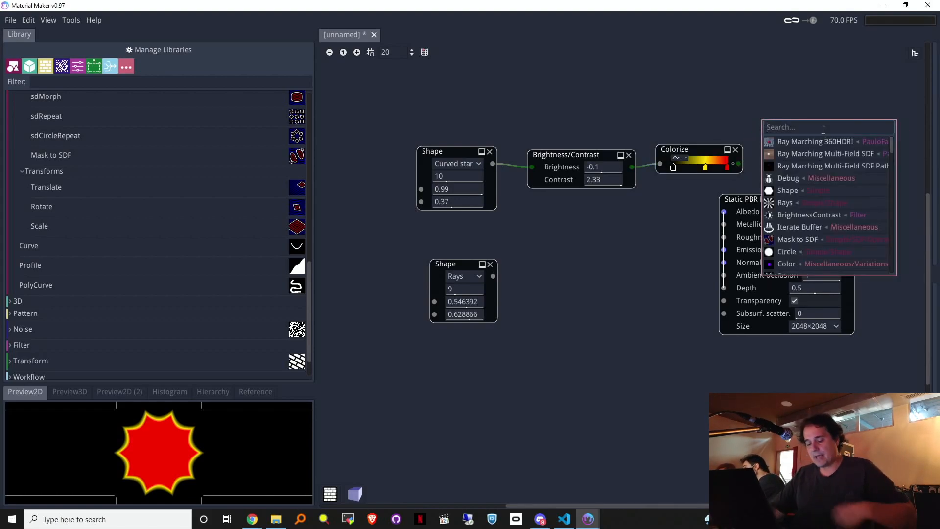
Step: Add a Debug node after Colorize and show its generated shader
text(debug)
click(807, 141)
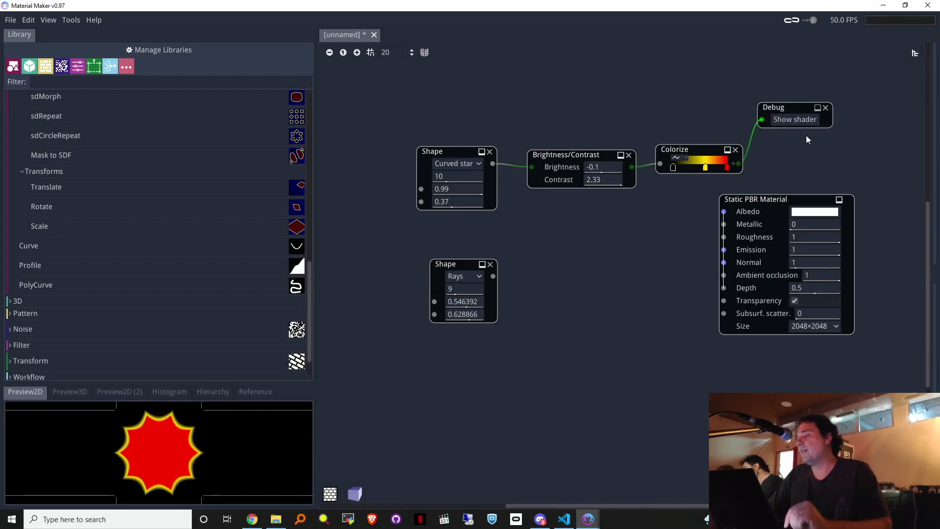
click(796, 121)
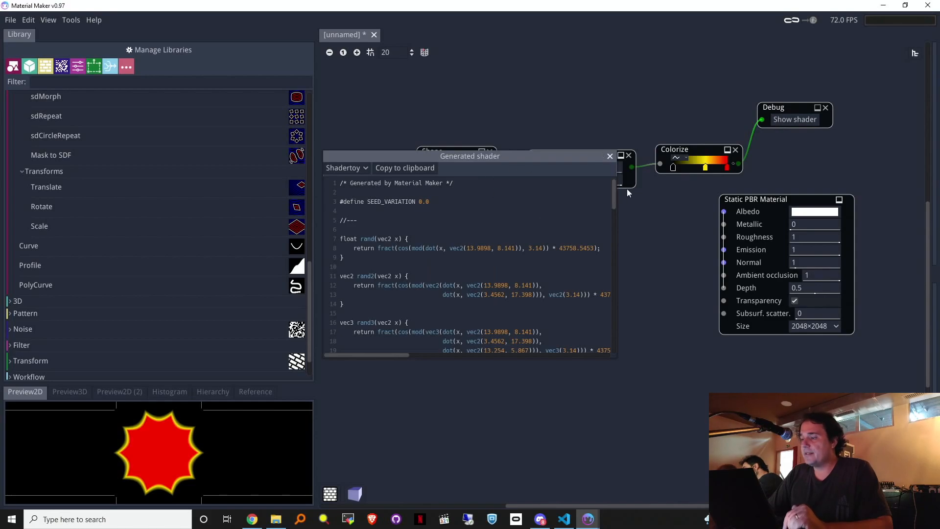
Step: Copy the full generated shader code to the clipboard
drag(615, 192, 608, 339)
scroll(604, 316, up, 20)
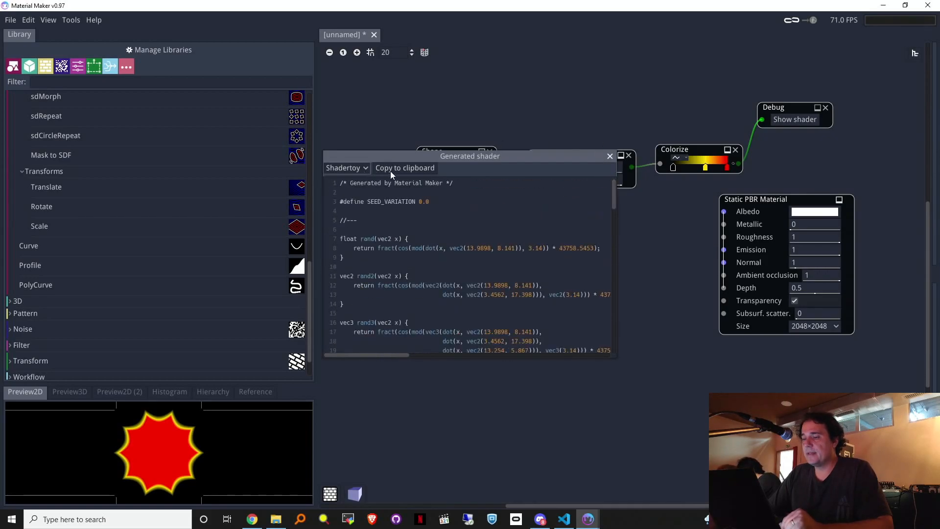
click(391, 215)
key(ctrl+a)
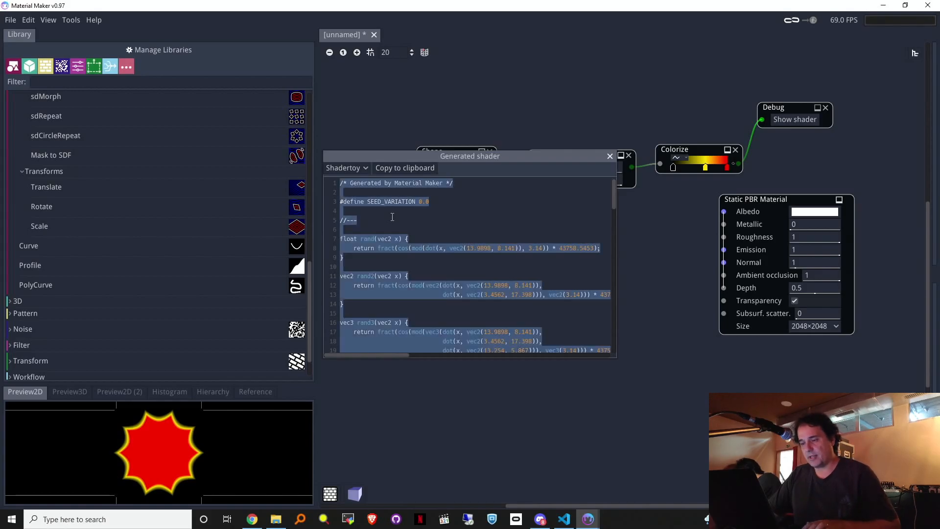
Step: Open shadertoy.com in a new Chrome tab
click(253, 518)
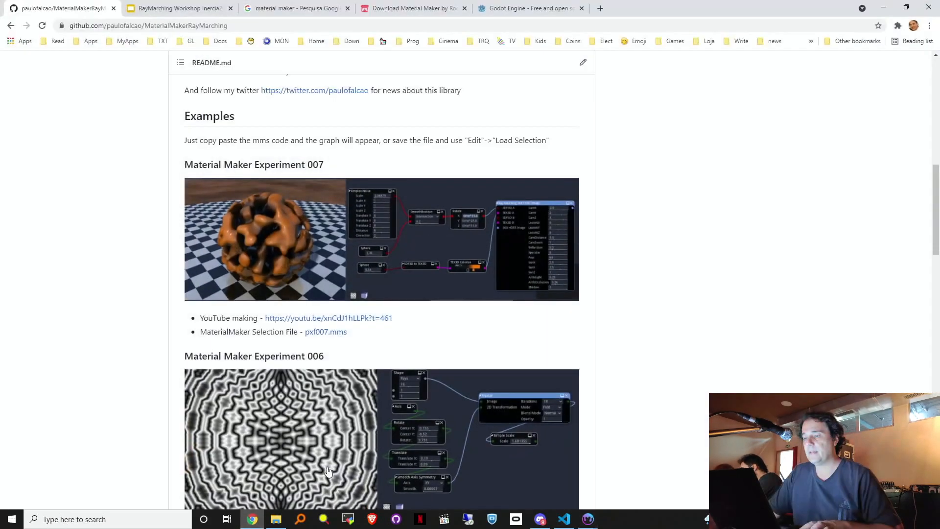
click(601, 9)
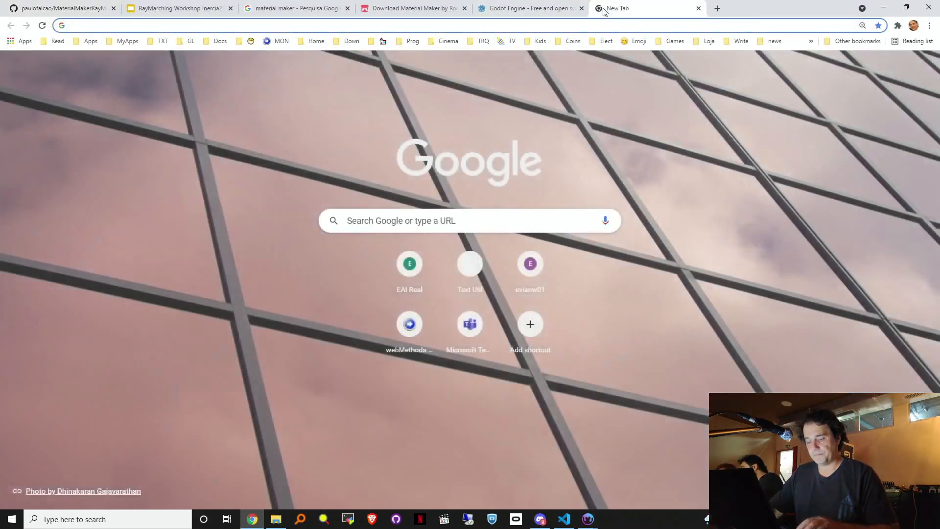
text(sha)
key(Return)
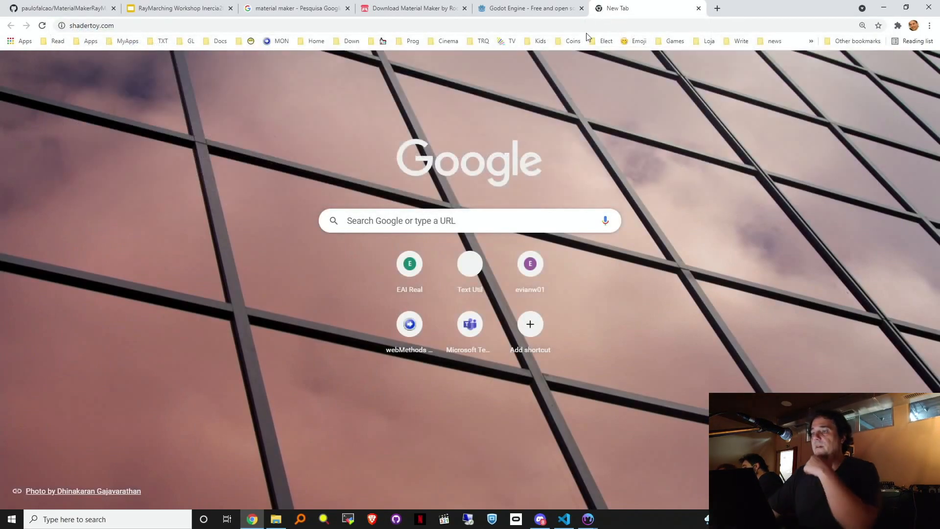
Step: Close the Material Maker download, Godot Engine and search tabs, then reload the Shadertoy home page
click(464, 8)
click(464, 8)
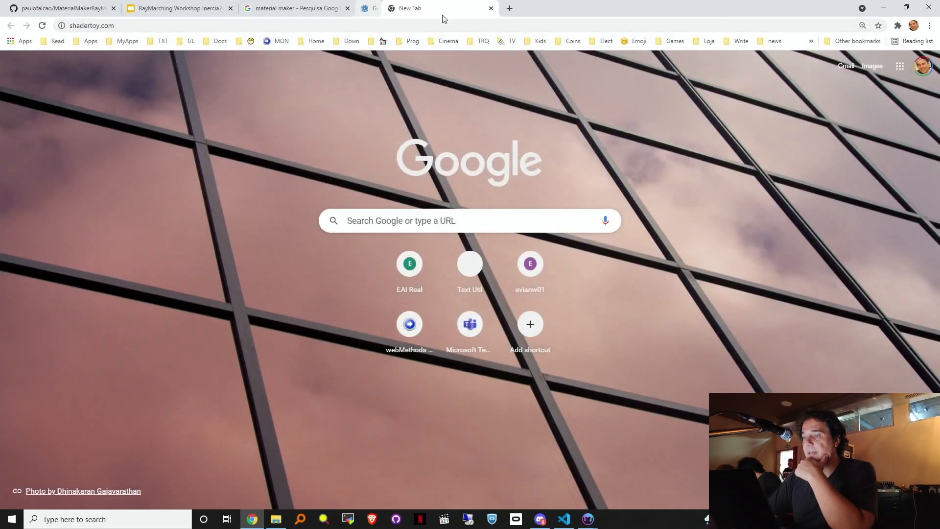
click(347, 8)
click(337, 26)
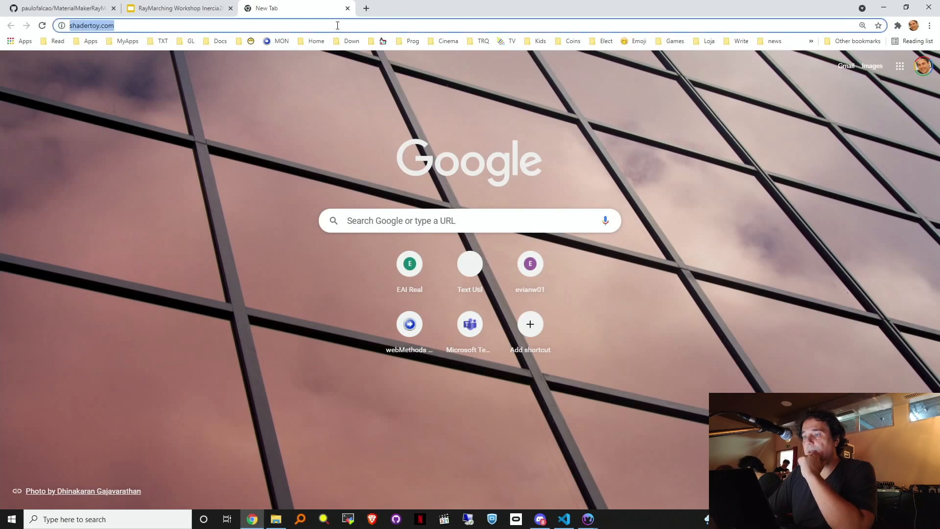
key(Return)
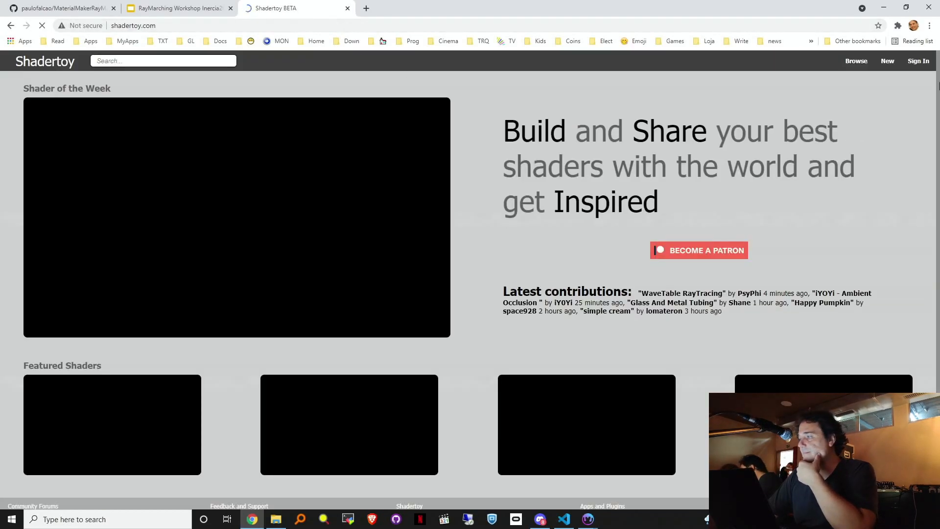
Step: Create a new Shadertoy shader by pasting the Material Maker GLSL over the default code and compiling
click(888, 63)
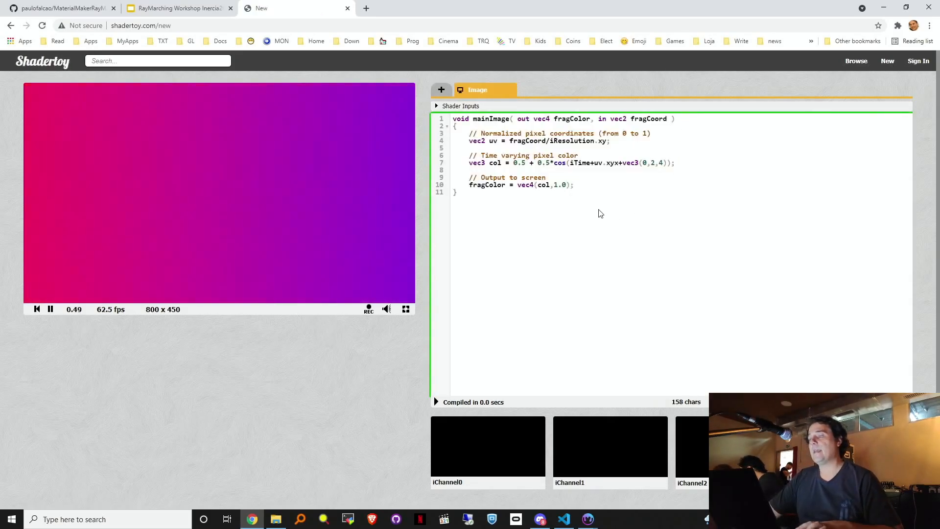
click(606, 212)
key(ctrl+a)
key(ctrl+v)
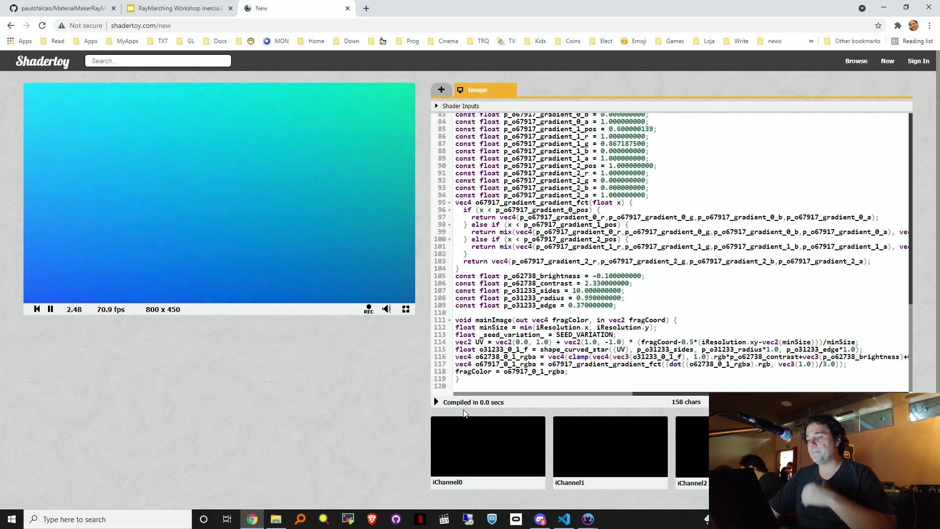
key(alt+Return)
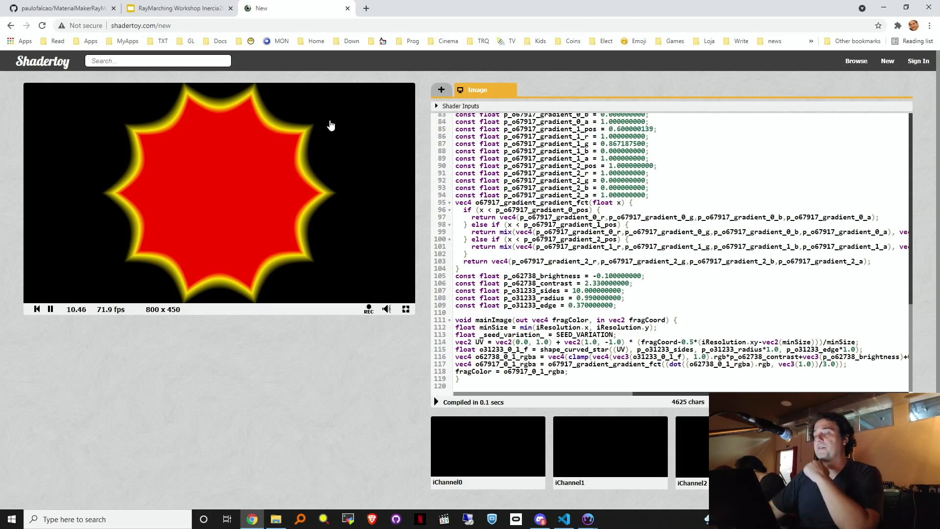
Step: Close Material Maker's shader view and select the 0.99 radius value on line 108
mouse_move(590, 519)
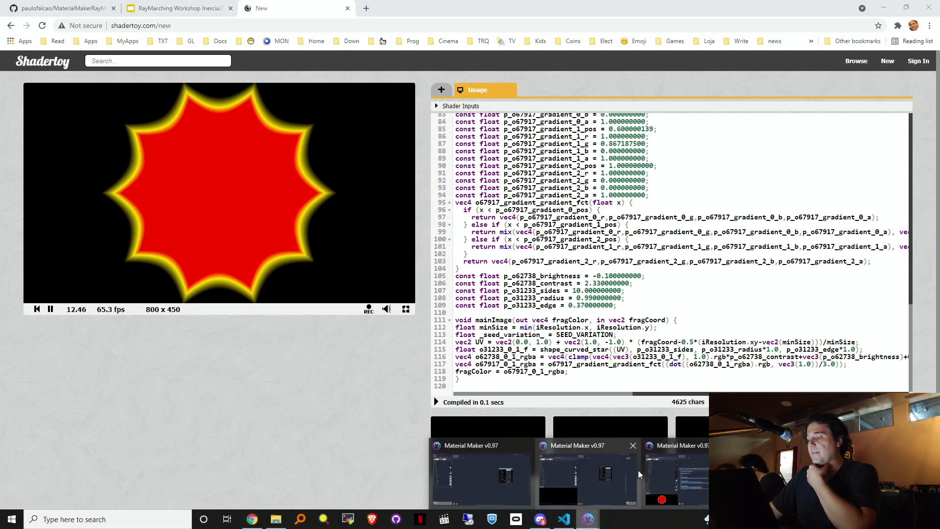
click(700, 470)
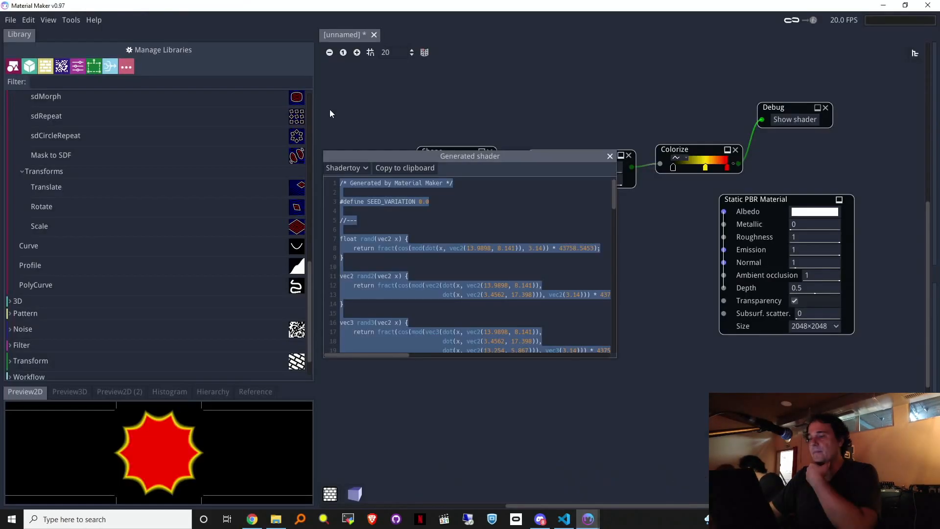
click(610, 156)
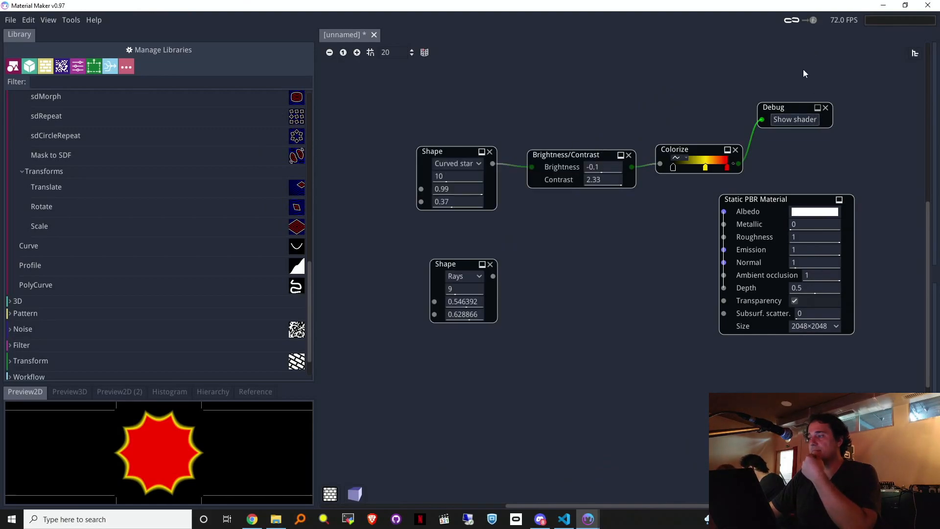
click(884, 6)
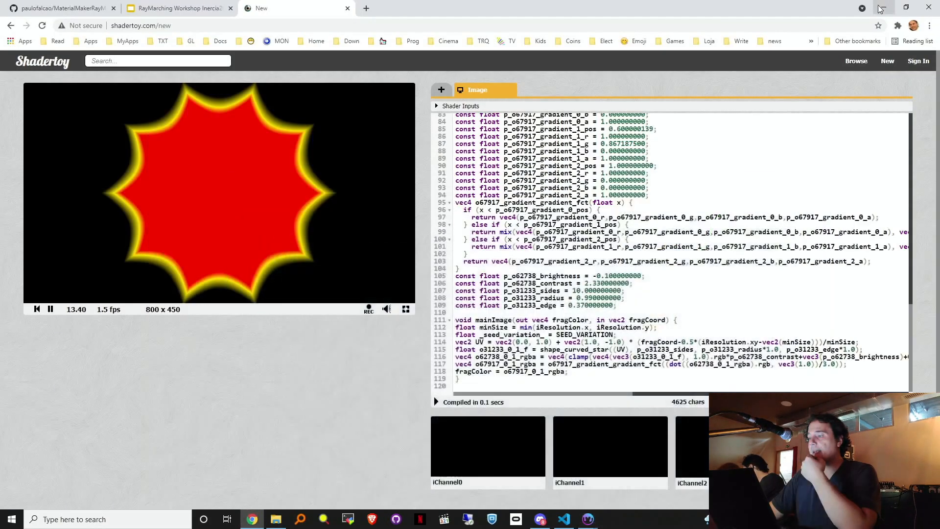
scroll(576, 206, down, 3)
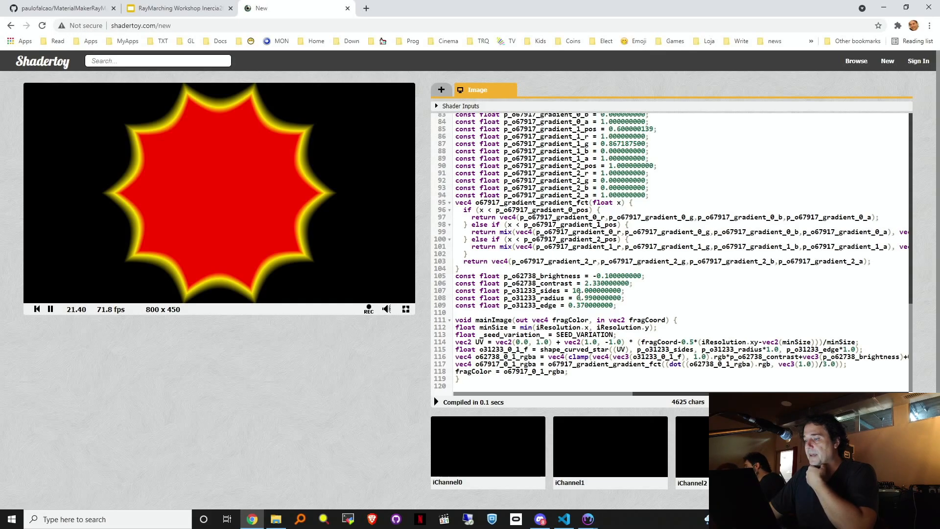
drag(577, 298, 620, 298)
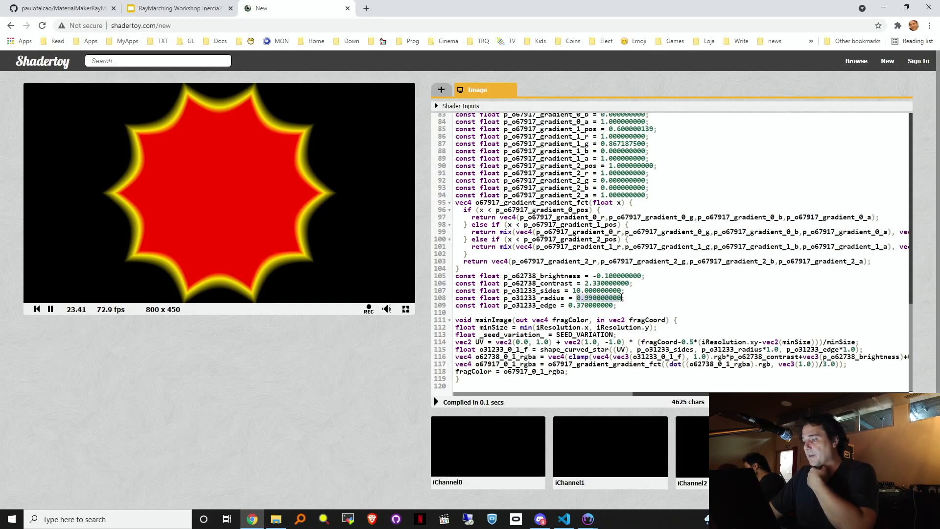
key(BackSpace)
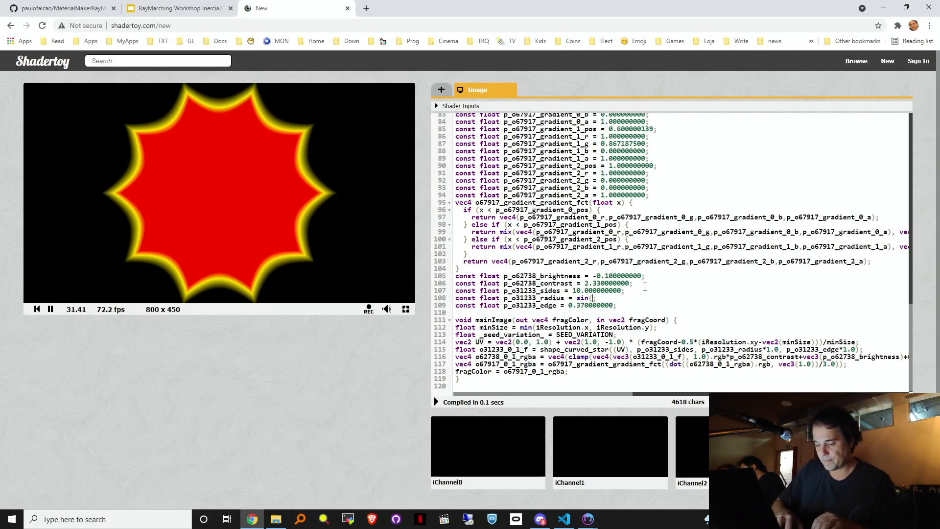
text(Time)
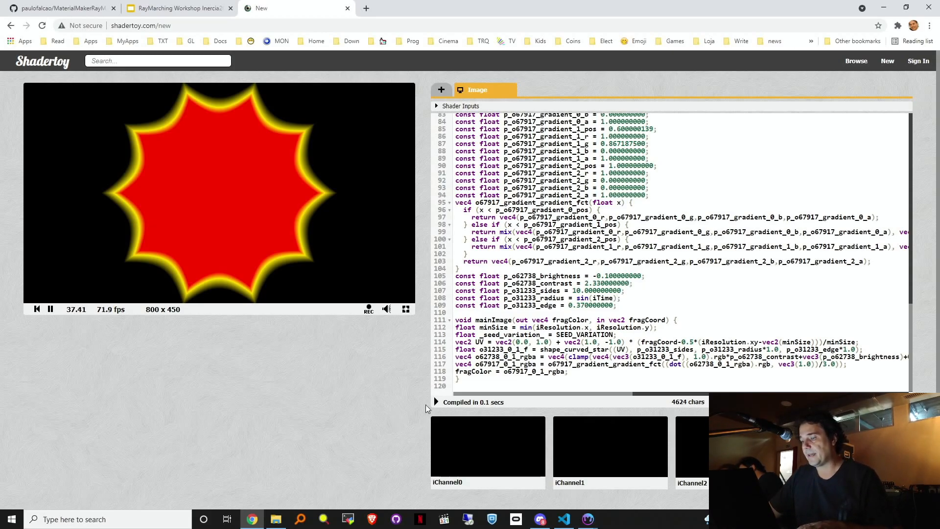
click(437, 402)
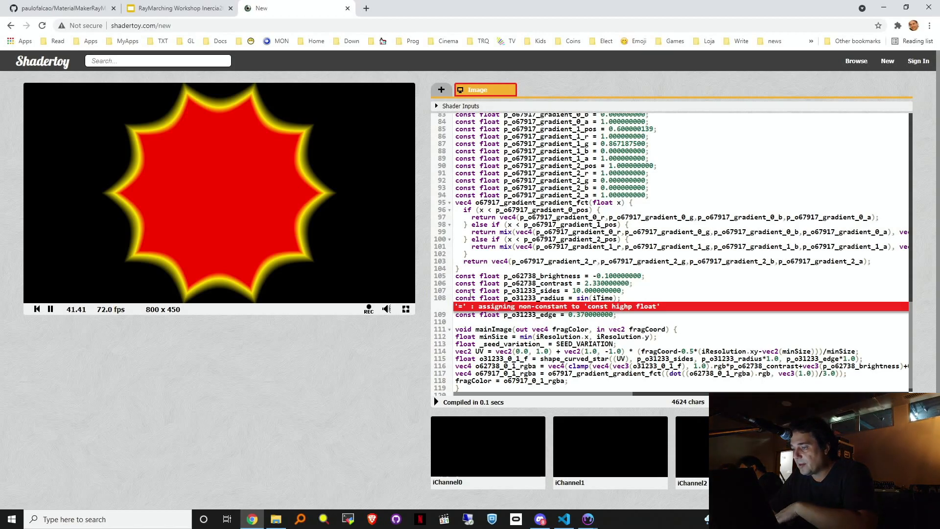
drag(483, 298, 456, 300)
key(BackSpace)
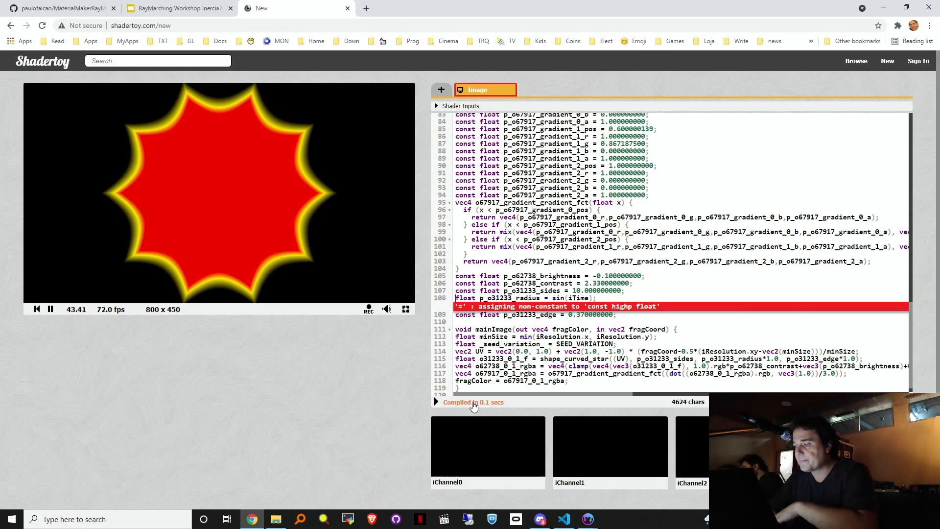
key(alt+Return)
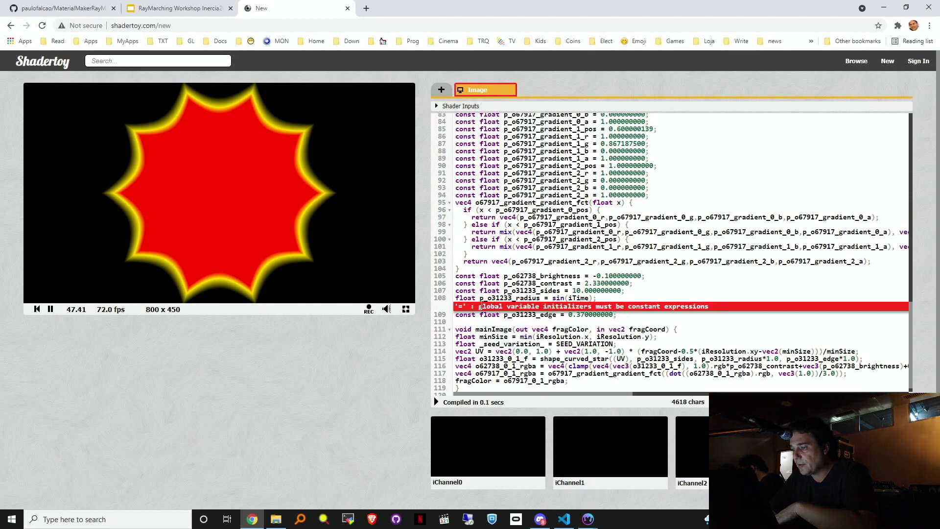
drag(611, 298, 488, 298)
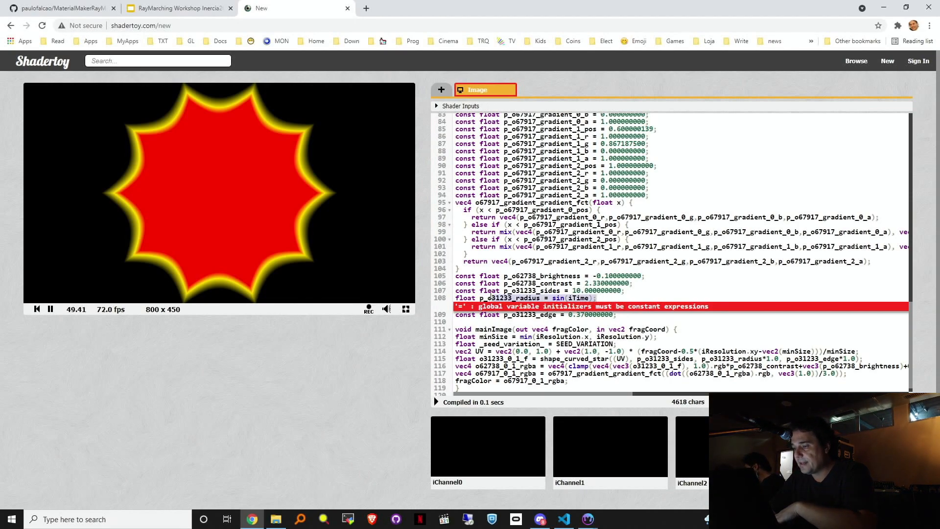
key(ctrl+z)
key(ctrl+z)
key(ctrl+BackSpace)
text($)
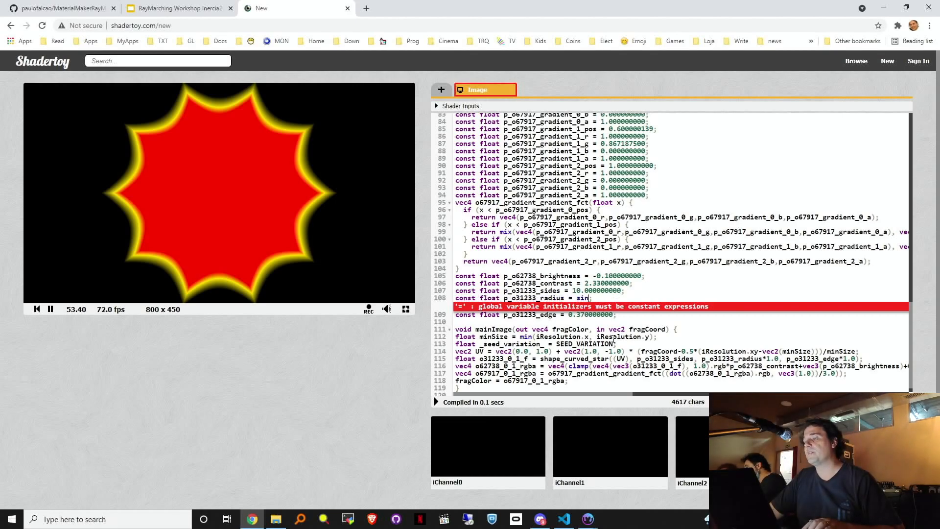
key(ctrl+z)
click(631, 291)
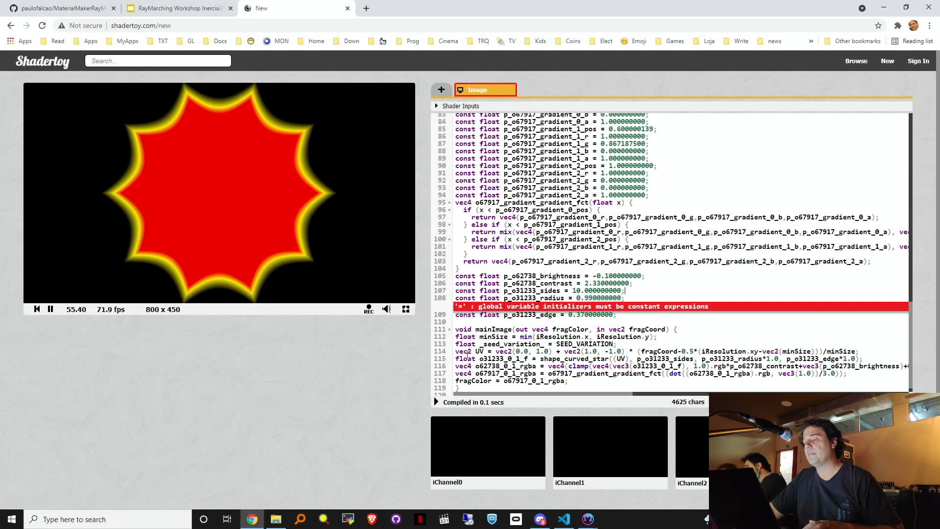
click(436, 402)
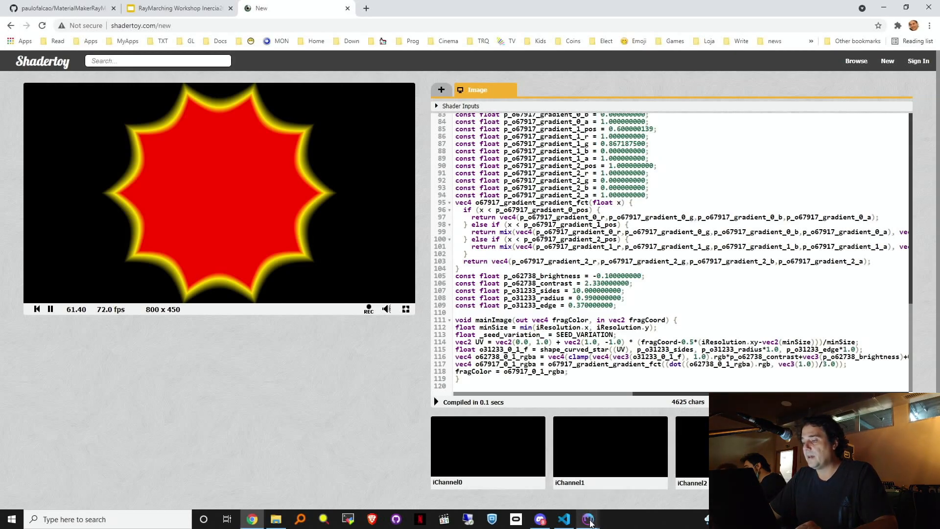
scroll(619, 268, down, 1)
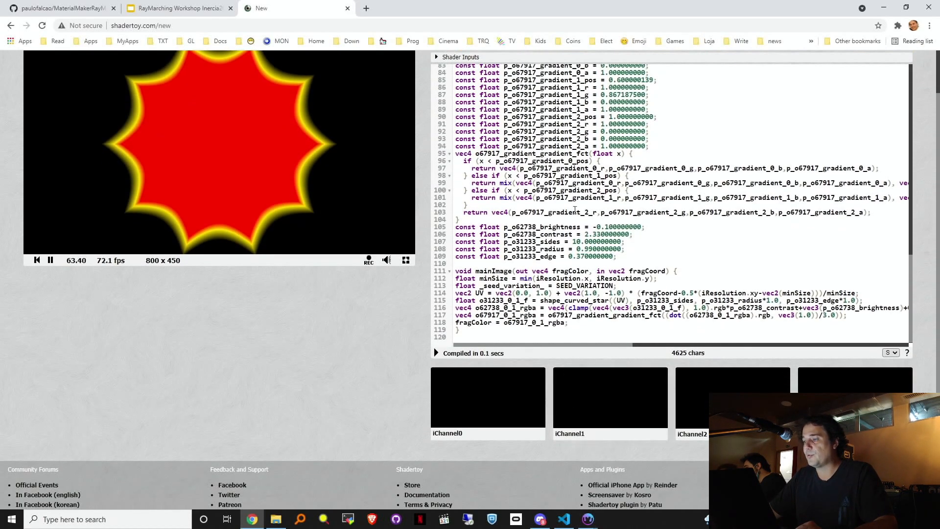
scroll(913, 208, up, 4)
scroll(938, 206, up, 1)
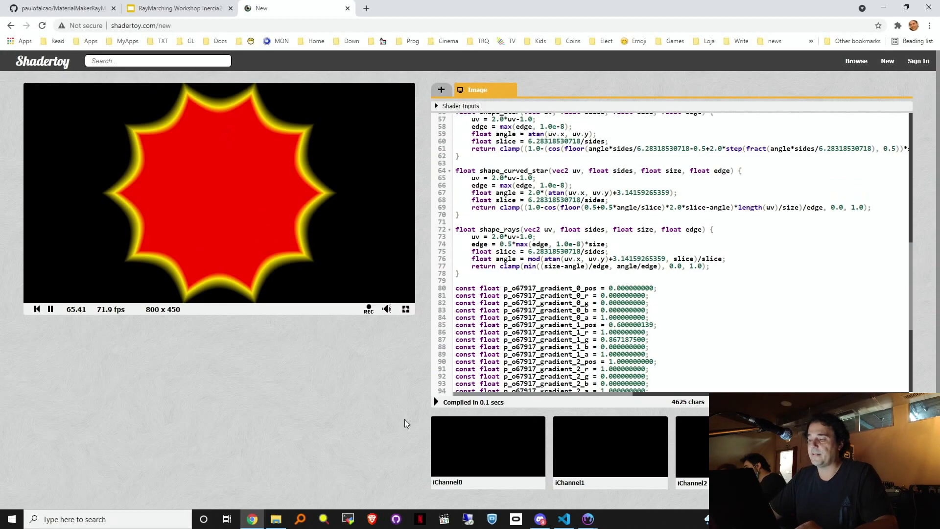
click(588, 518)
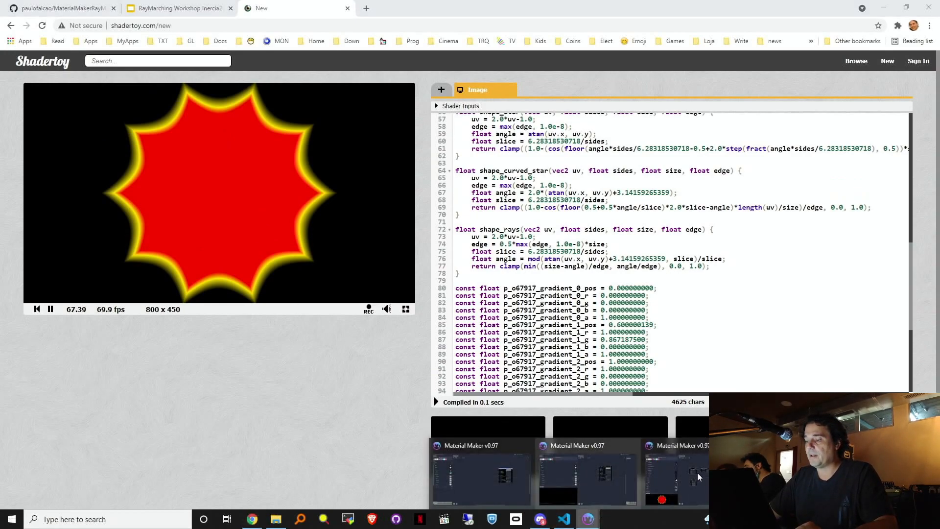
Step: Enlarge the 2D preview and shrink the curved star's radius to 0.66
click(697, 473)
drag(213, 382, 213, 283)
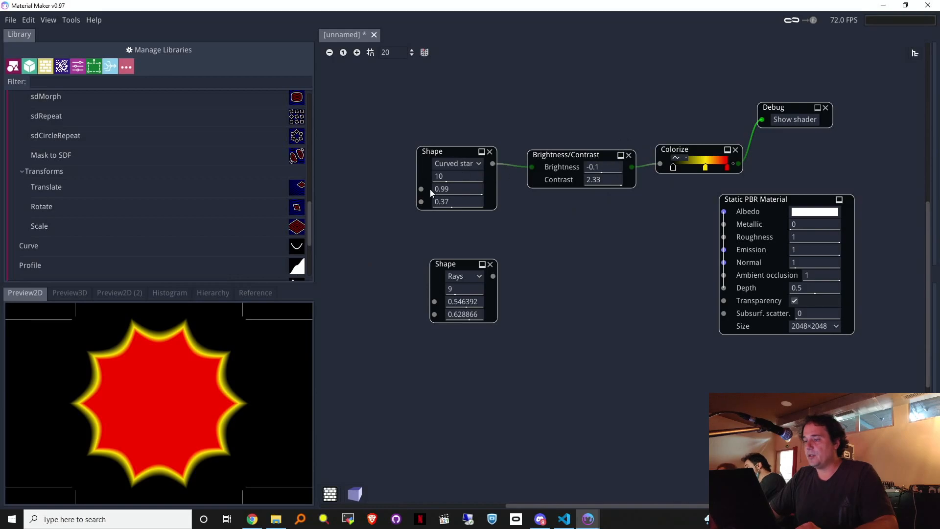
drag(454, 176, 439, 201)
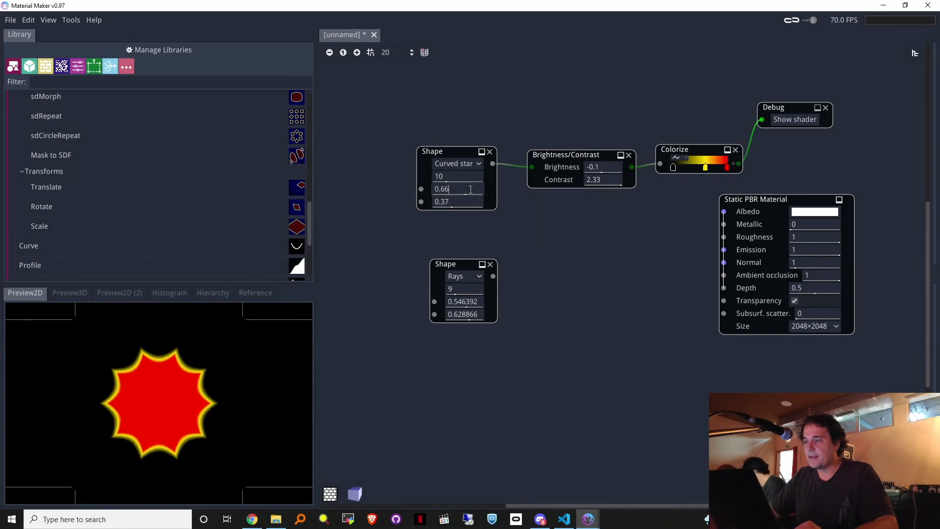
Step: Replace the star's radius with the time expression sin($time*8.0)*0.1+0.5
key(BackSpace)
key(BackSpace)
key(BackSpace)
key(BackSpace)
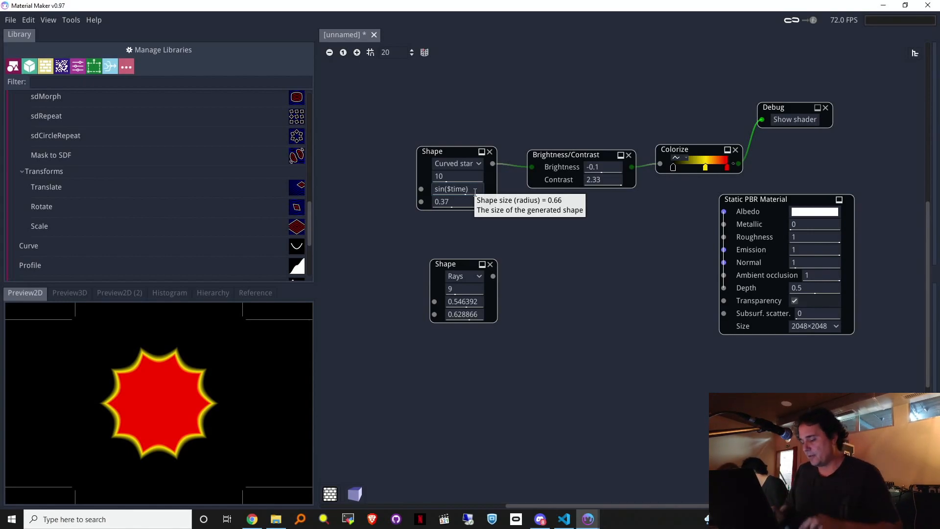
text(*6.5)
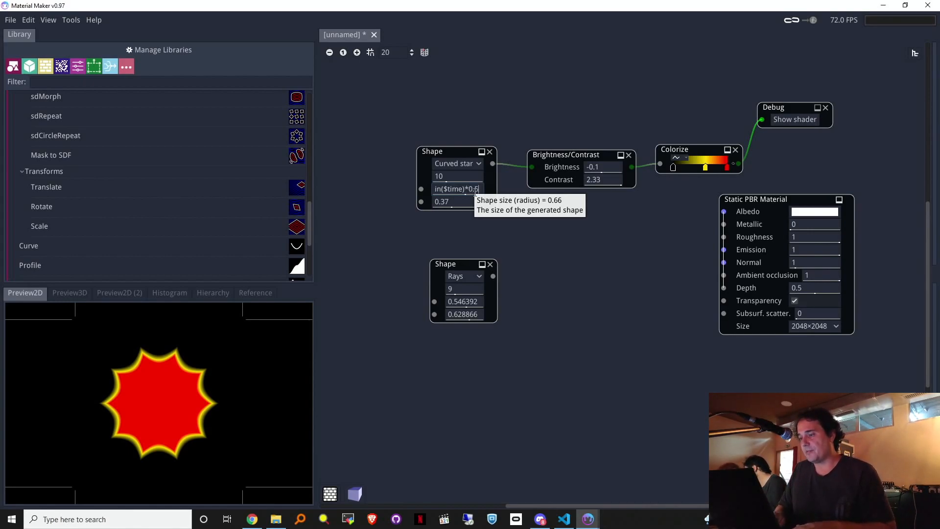
text(+)
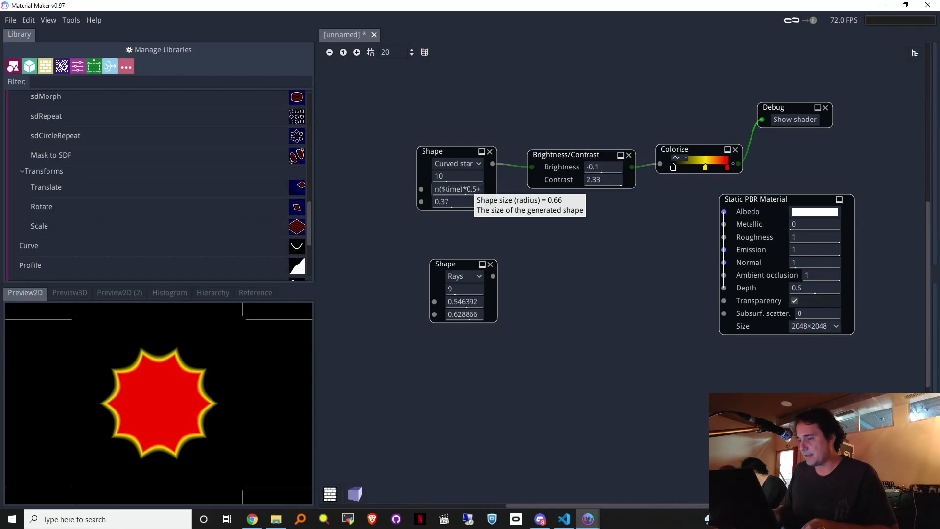
text(0.5)
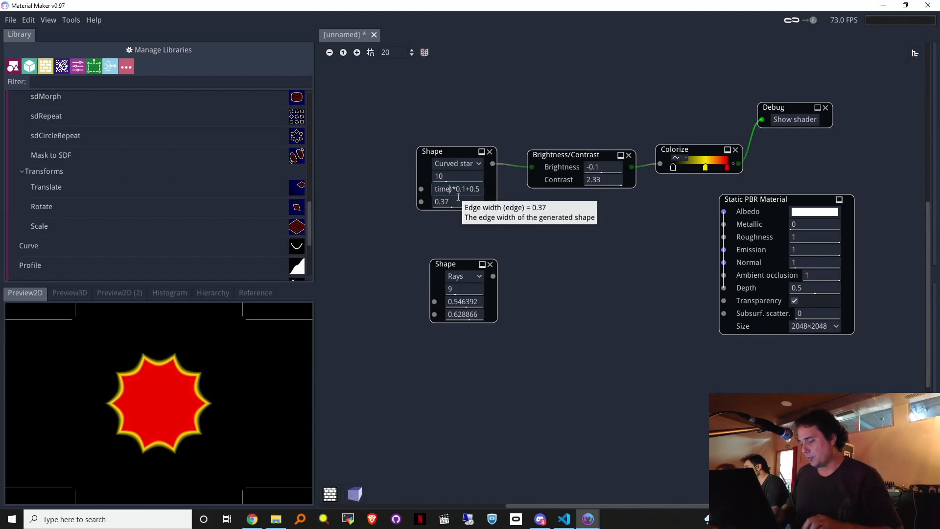
text(*32)
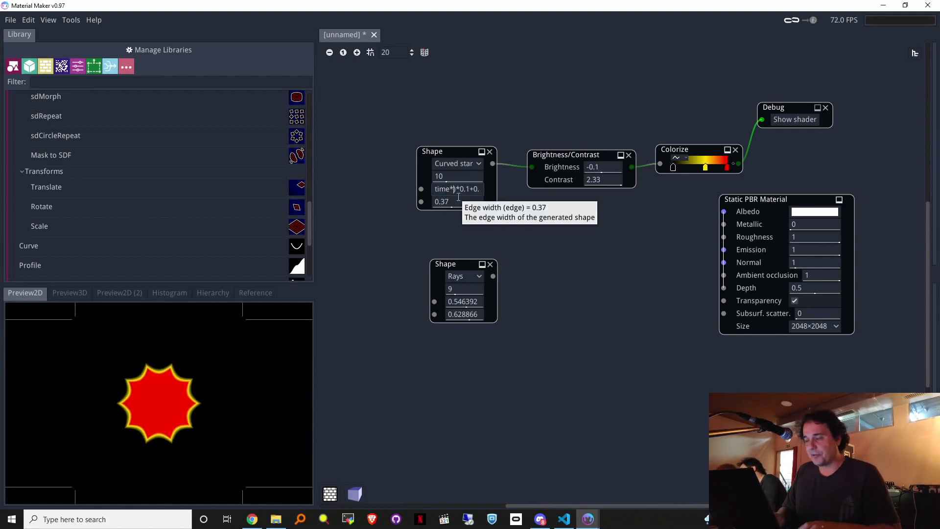
text(.0)
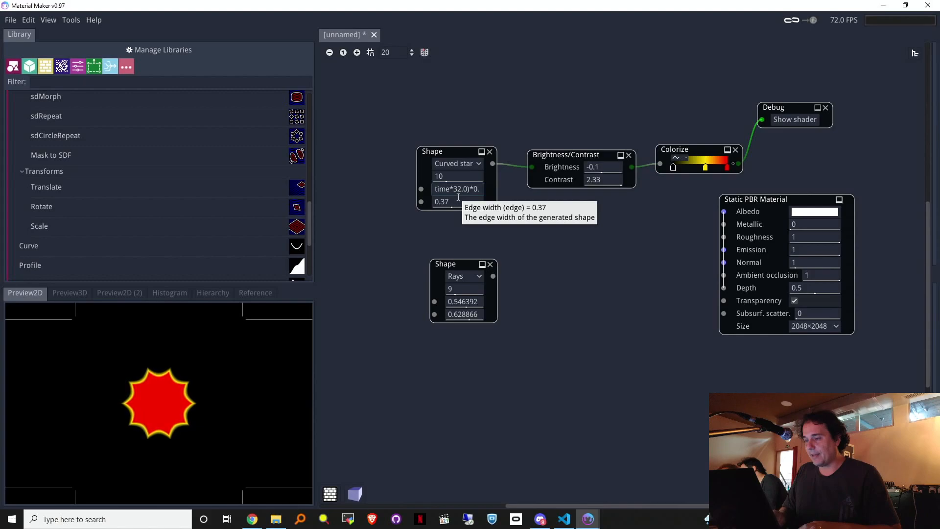
click(459, 190)
key(BackSpace)
key(Delete)
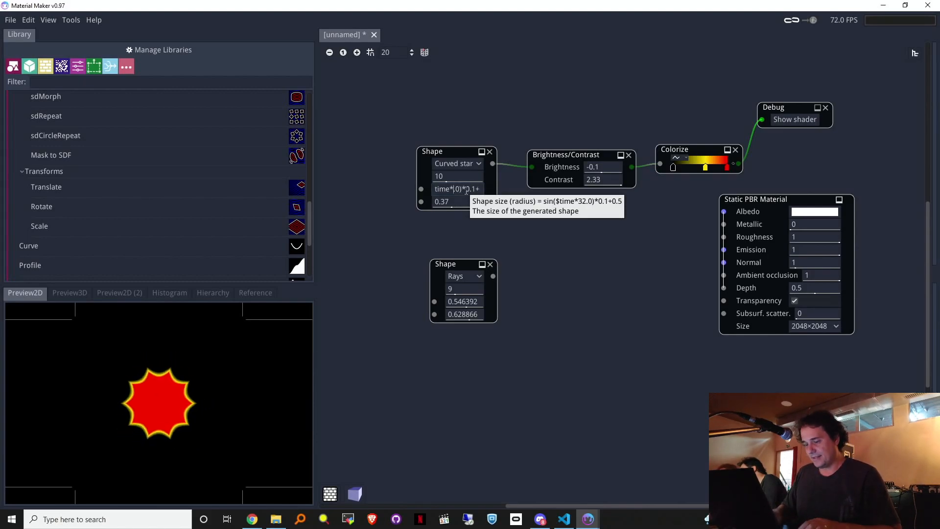
text(8.)
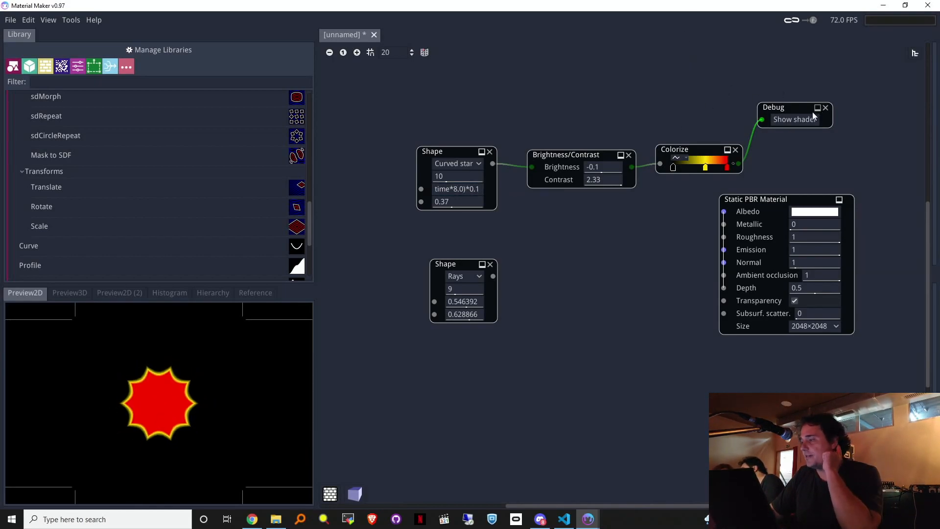
Step: Copy the updated generated shader and paste it over the old Shadertoy code, then compile
click(799, 121)
click(506, 219)
key(ctrl+a)
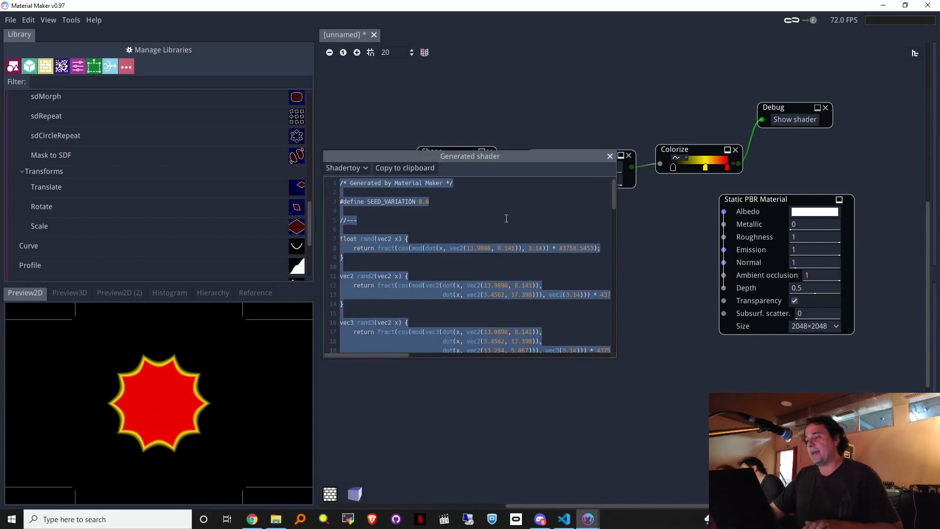
click(252, 519)
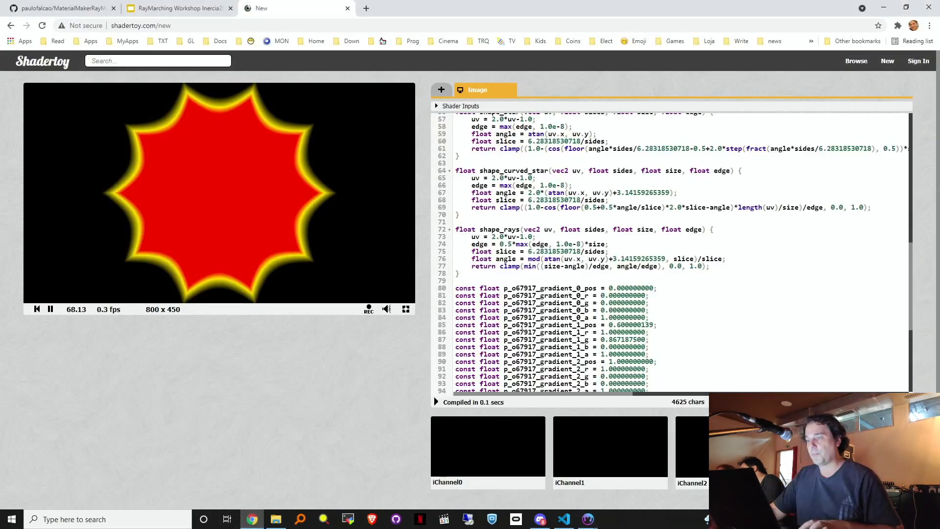
key(ctrl+a)
key(ctrl+v)
click(436, 401)
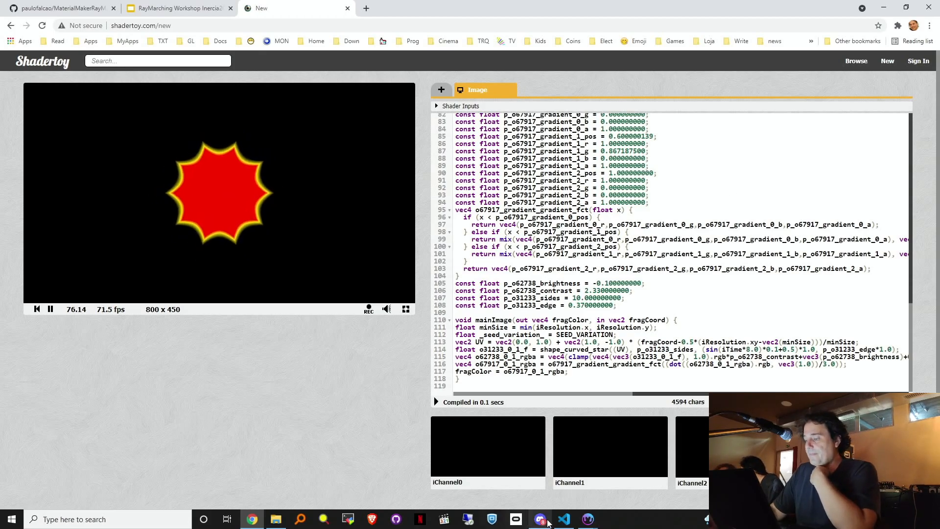
Step: Return to Material Maker and close the generated shader view
mouse_move(588, 521)
click(689, 477)
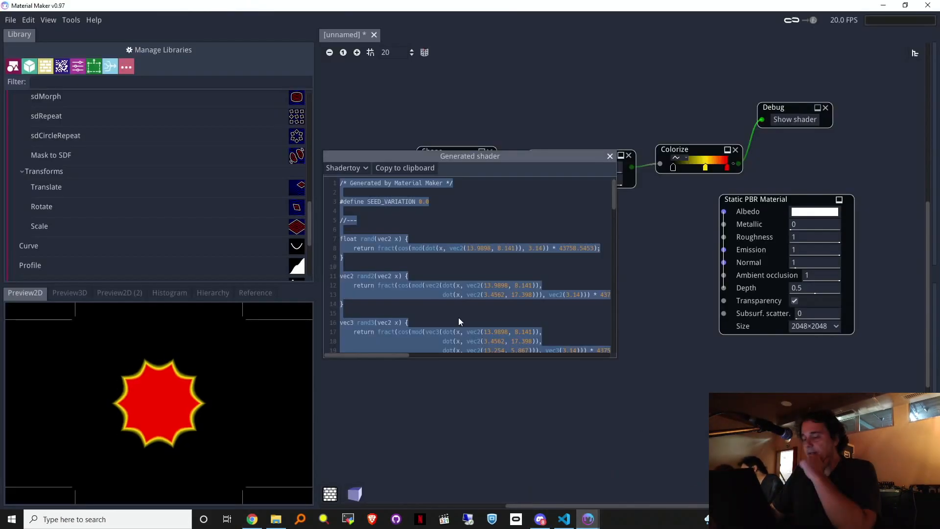
click(610, 156)
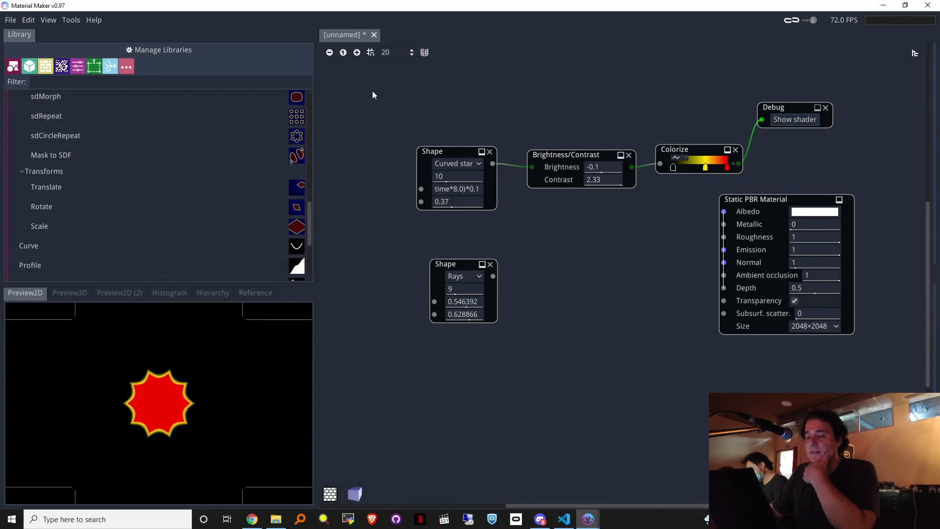
Step: Nudge the Debug node down-left and preview the colorized star from the Colorize node
drag(373, 79, 698, 225)
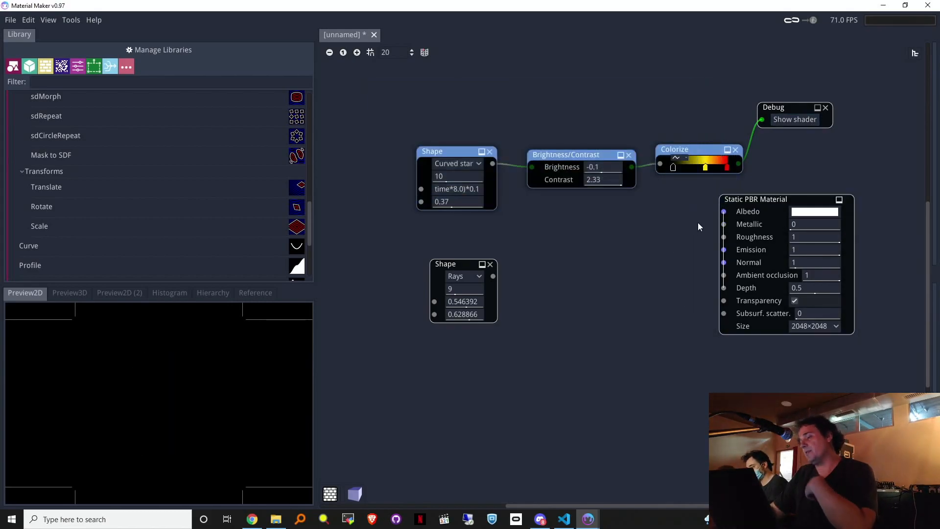
click(698, 224)
drag(808, 108, 801, 115)
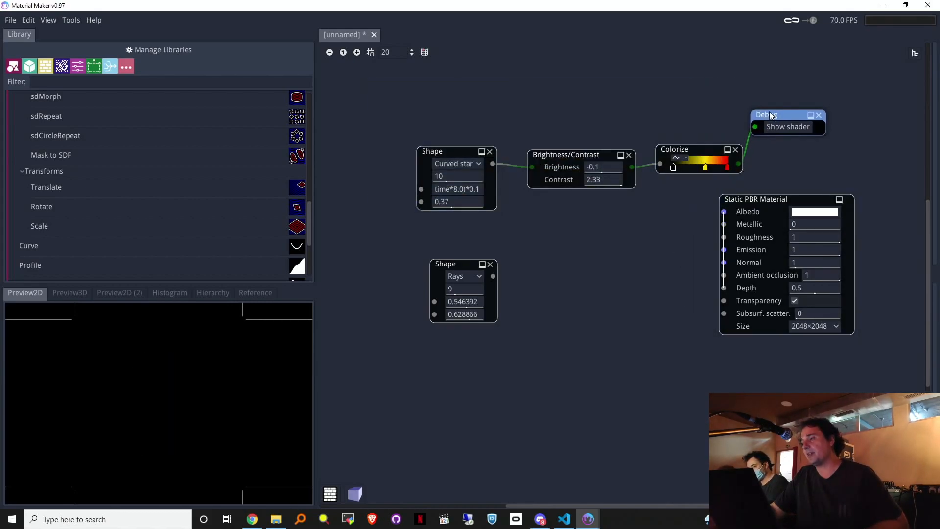
click(701, 153)
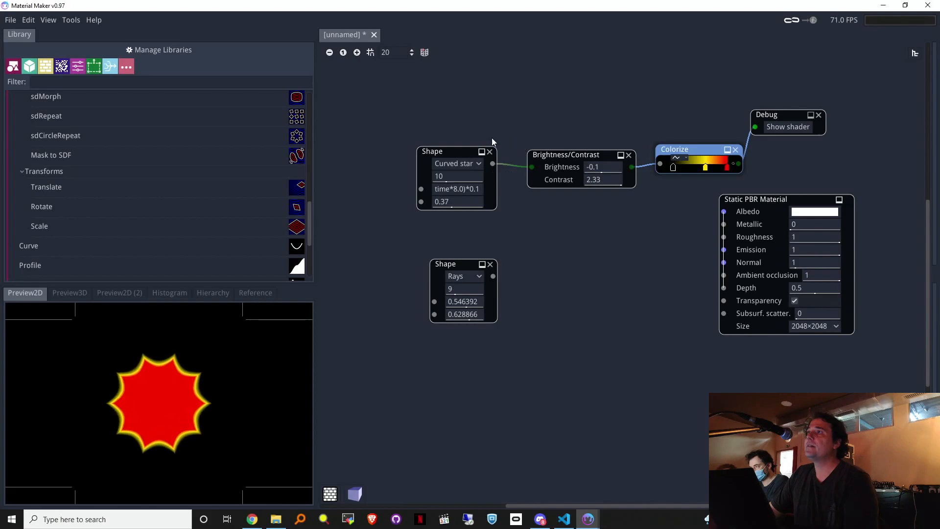
scroll(268, 184, down, 3)
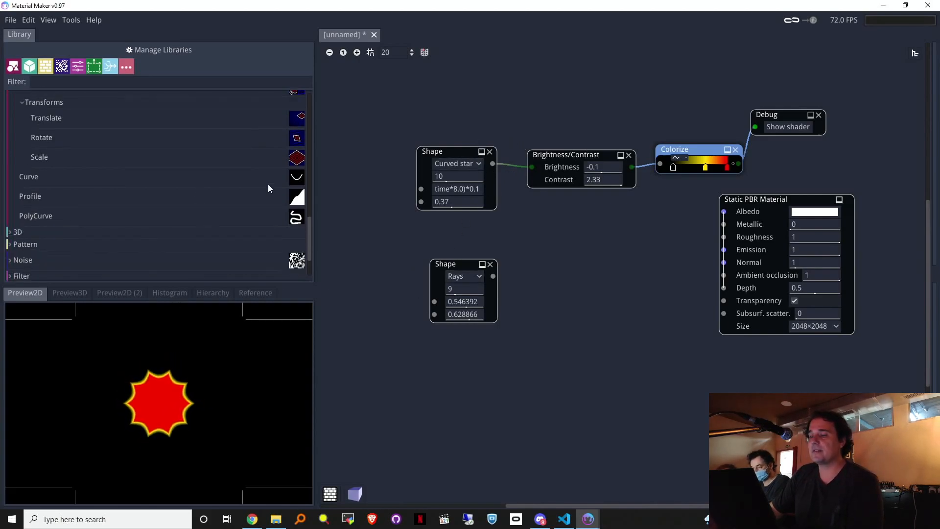
scroll(265, 199, down, 3)
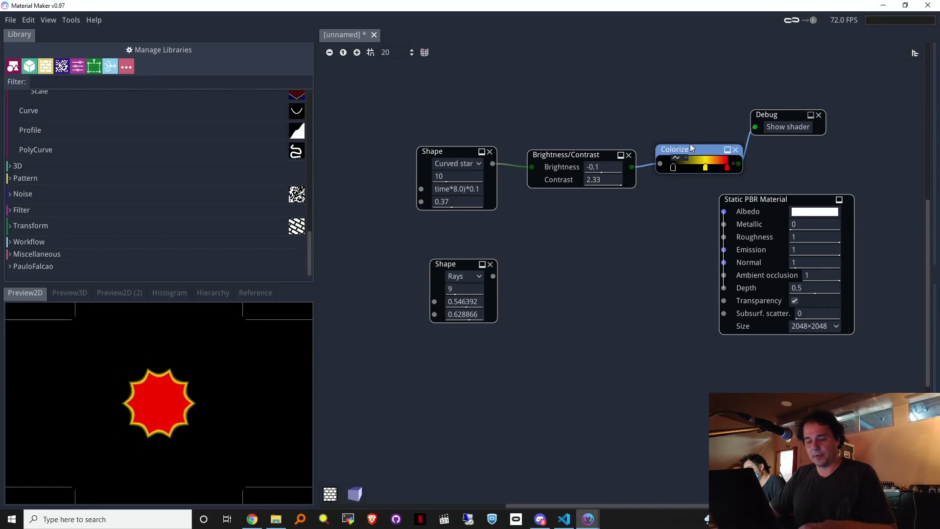
Step: Convert the Colorize node into an editable node with Ctrl+W
click(56, 25)
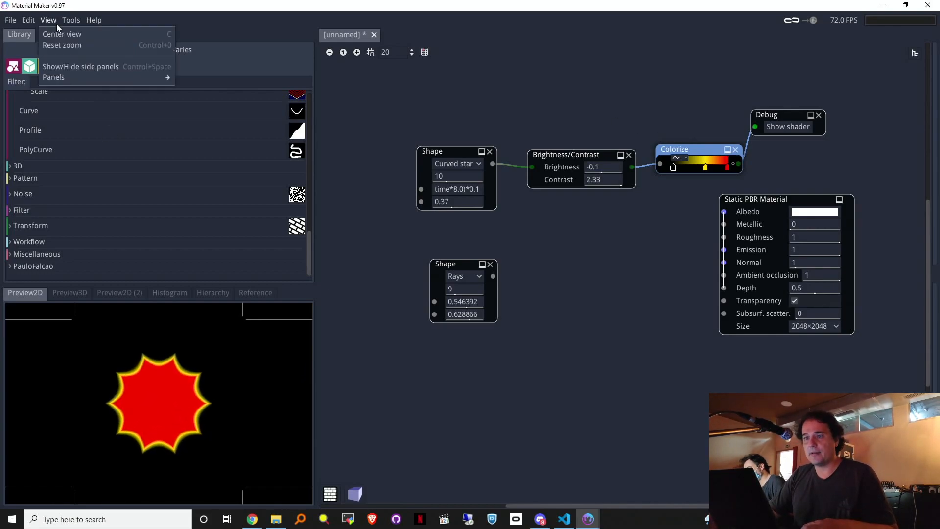
mouse_move(24, 22)
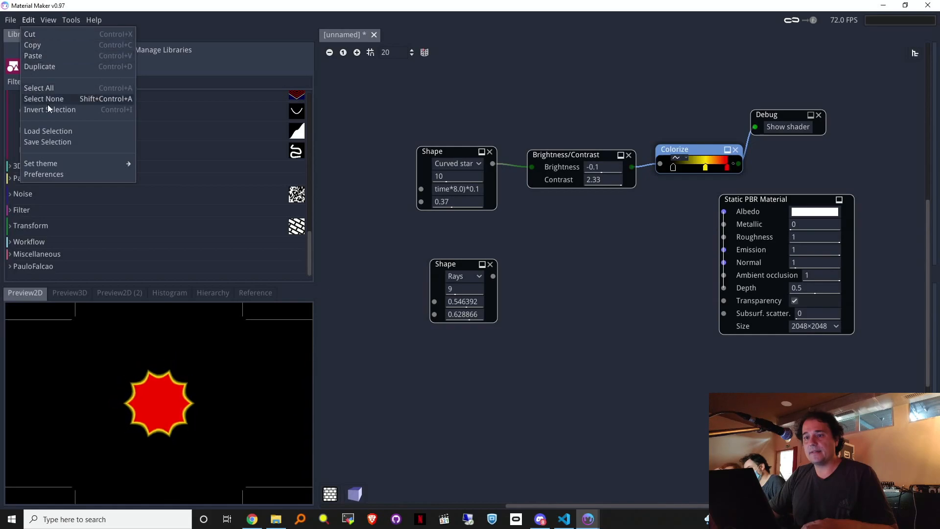
click(682, 155)
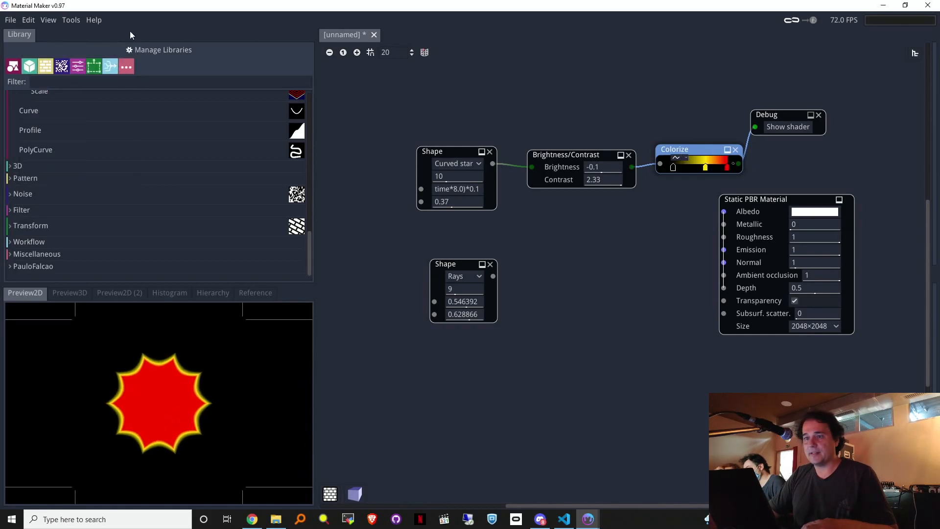
drag(689, 151, 690, 151)
key(ctrl+w)
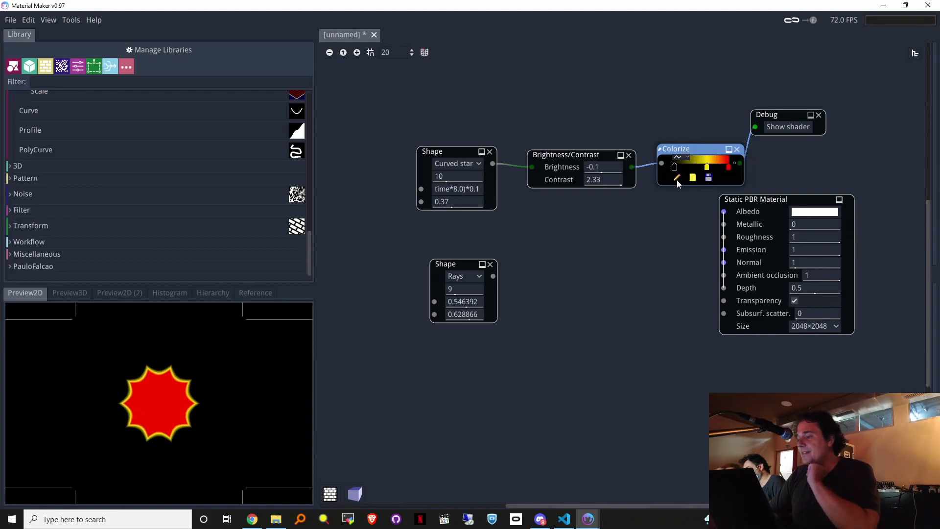
Step: Open Colorize's Node Editor and browse its Outputs, Main Code, Instance and Global Functions
click(678, 180)
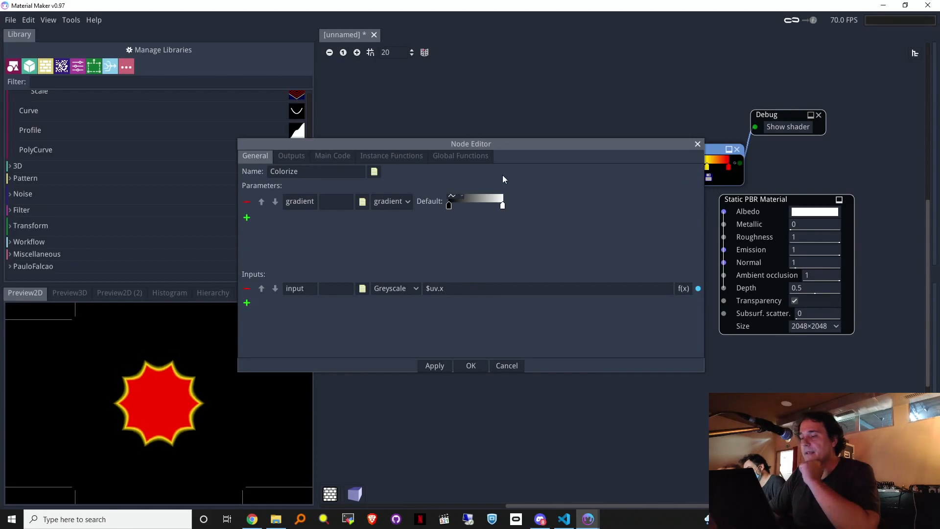
drag(469, 147, 597, 226)
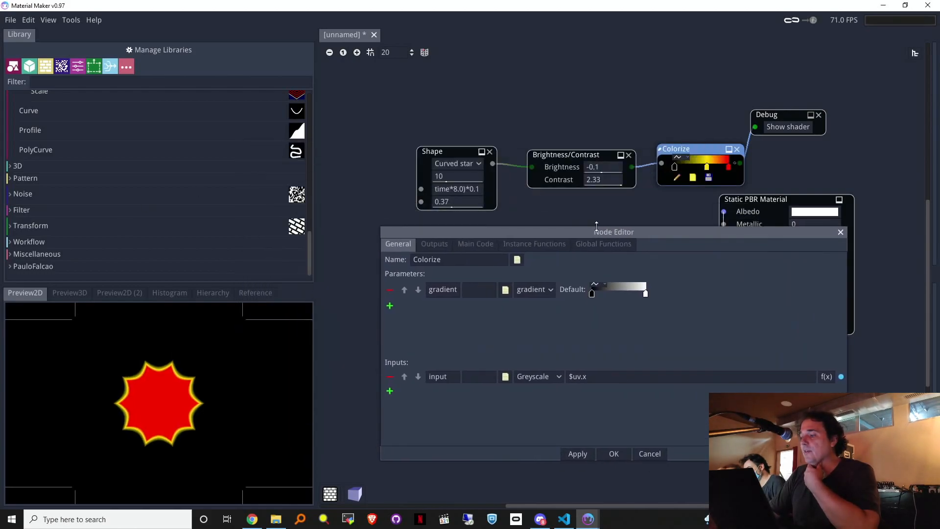
click(436, 246)
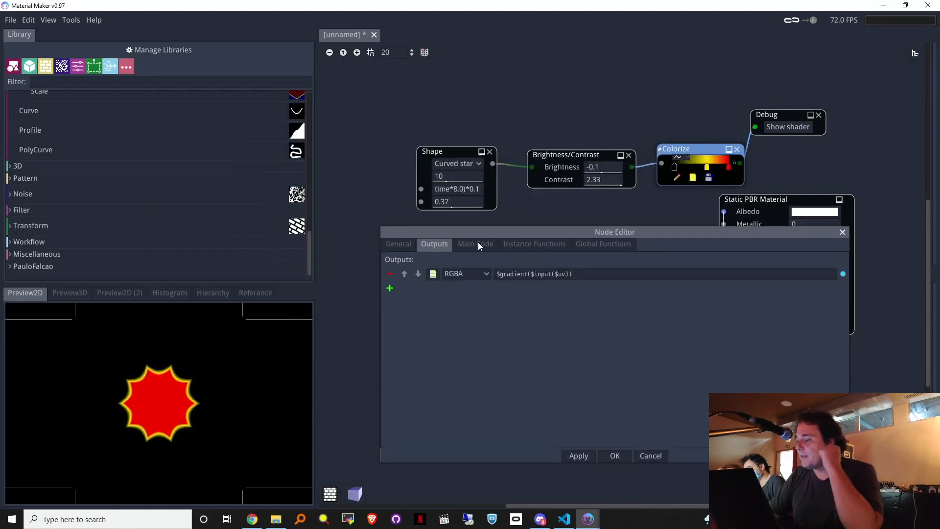
click(478, 242)
click(519, 239)
click(587, 244)
click(536, 245)
click(463, 247)
click(394, 245)
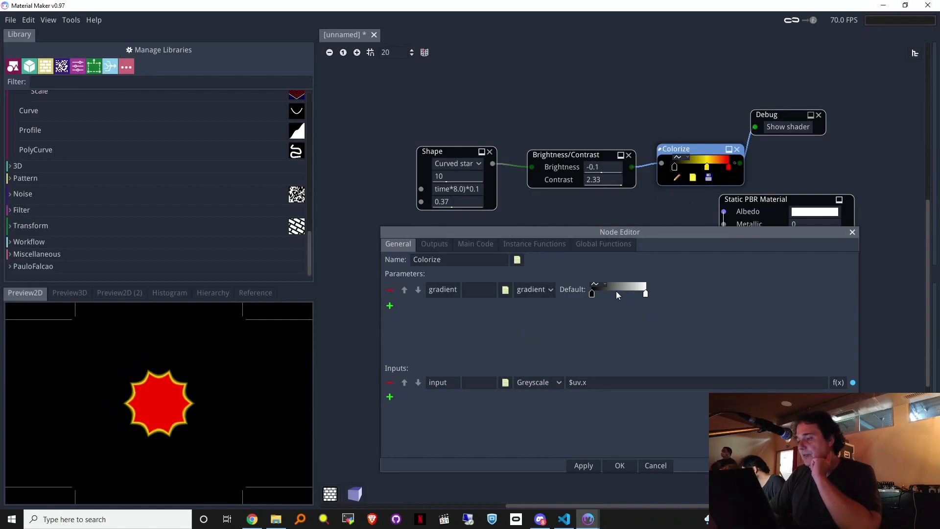
Step: Add new float parameters to Colorize and apply them
click(390, 305)
click(391, 321)
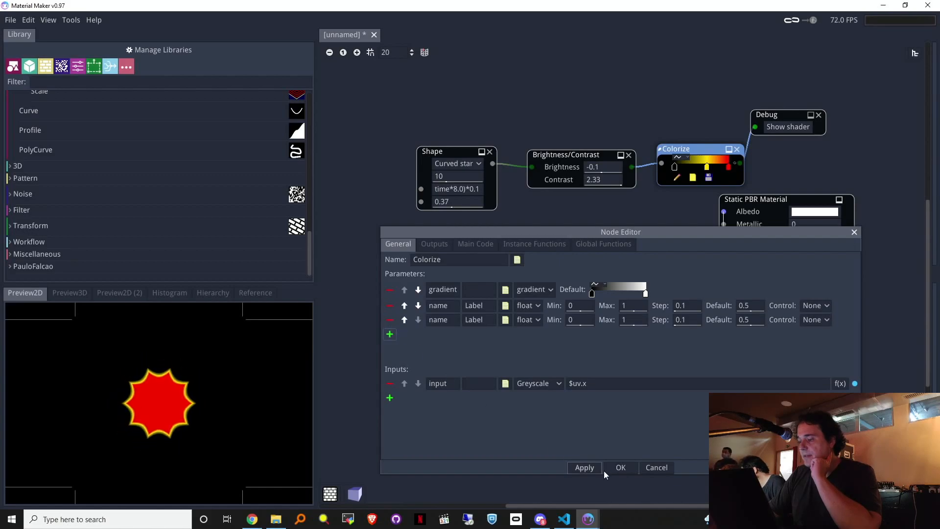
click(586, 469)
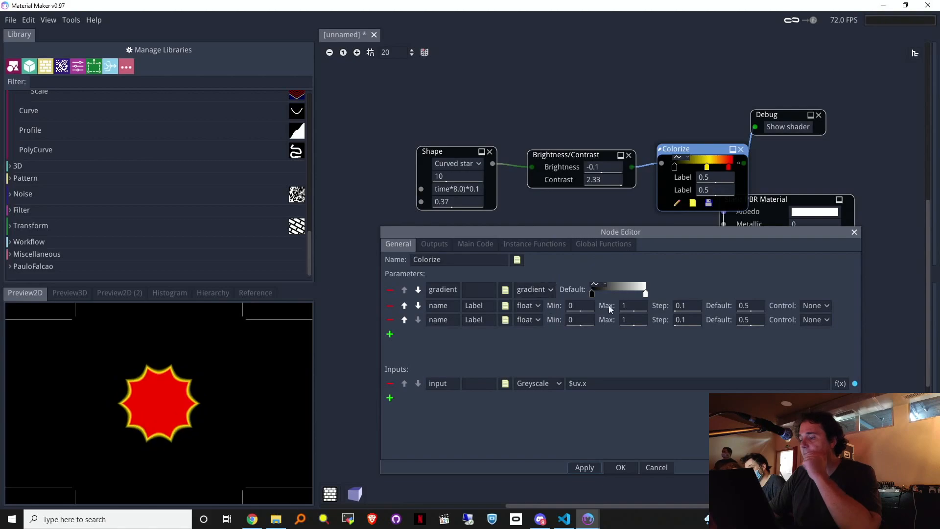
click(431, 248)
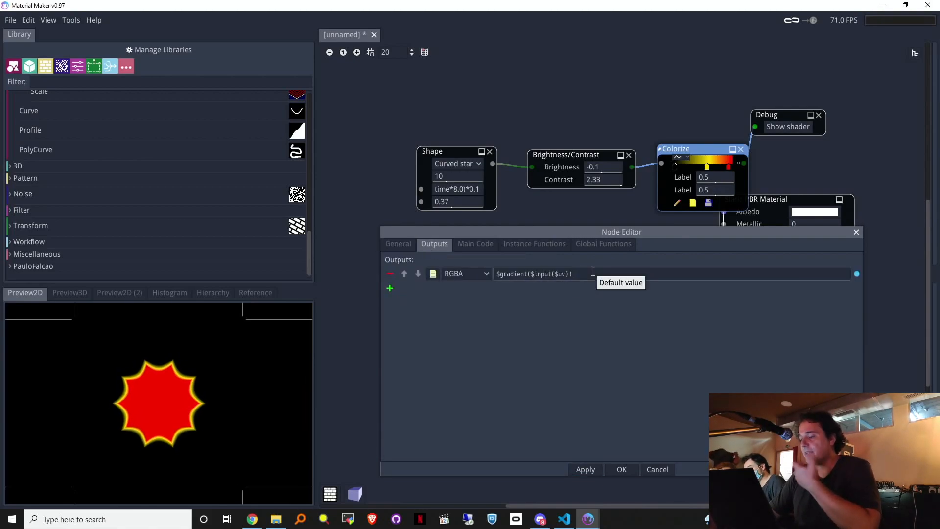
Step: Remove the extra parameter and name the remaining one 'value', with label 'value'
click(395, 244)
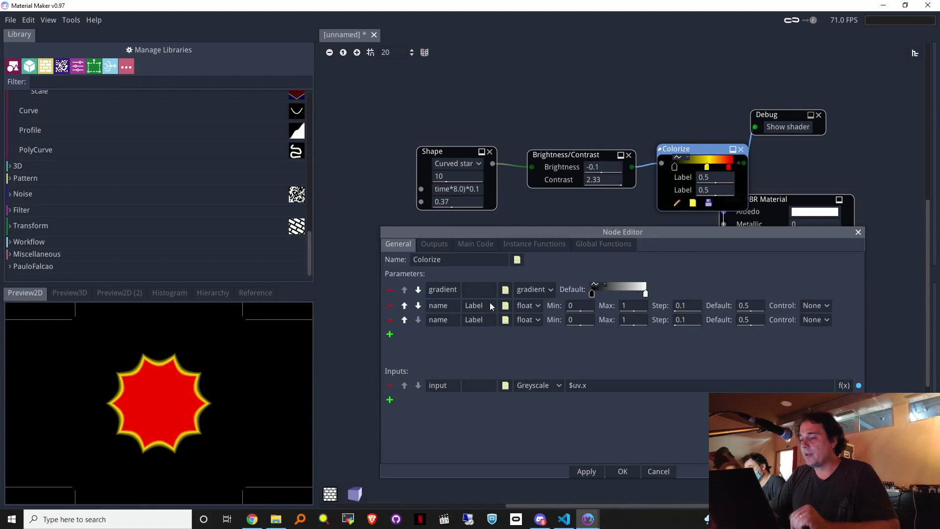
click(390, 320)
double_click(439, 305)
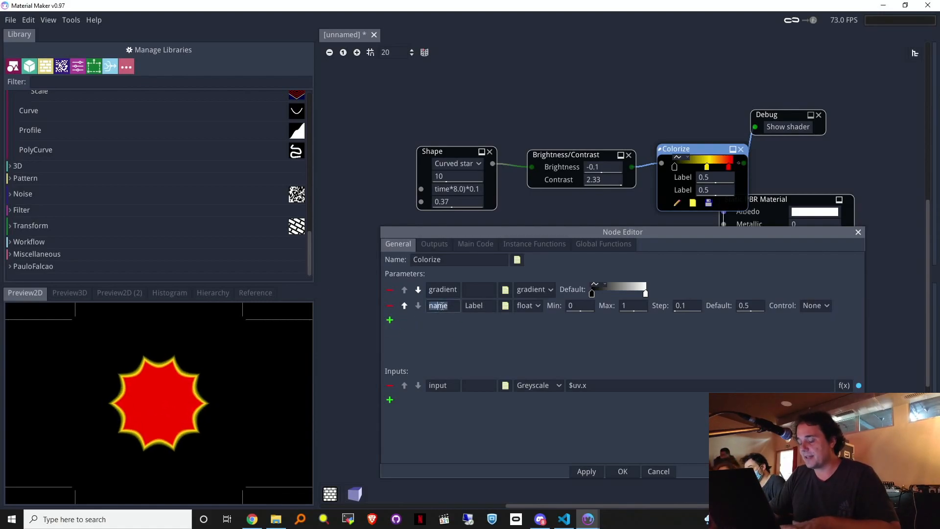
text(value)
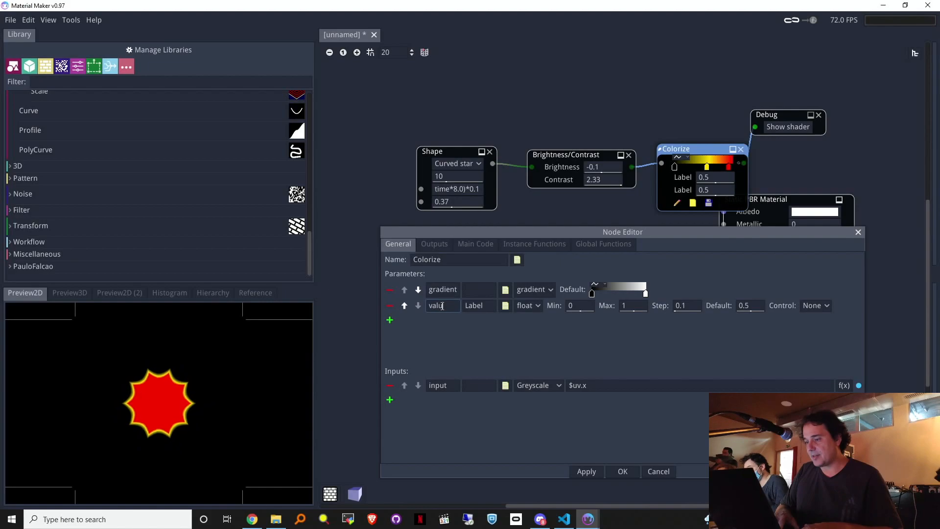
double_click(474, 306)
text(value)
double_click(437, 306)
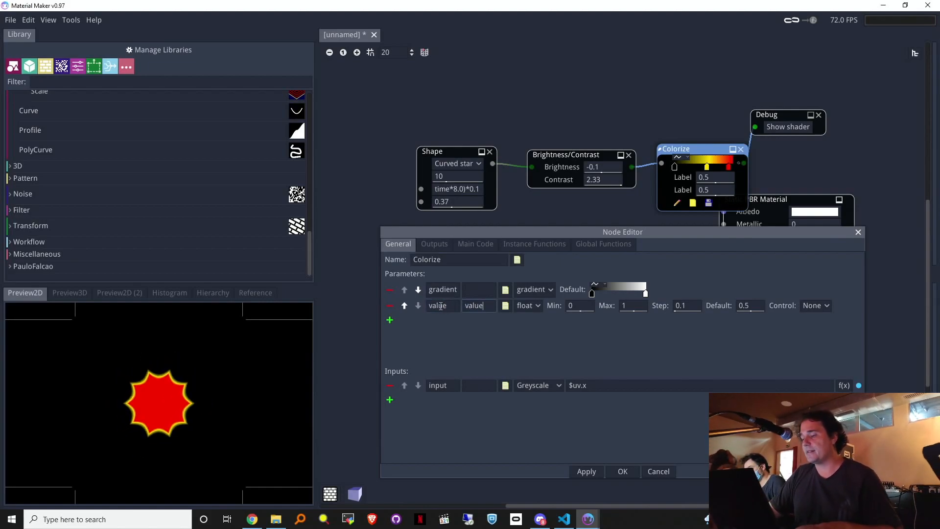
click(422, 245)
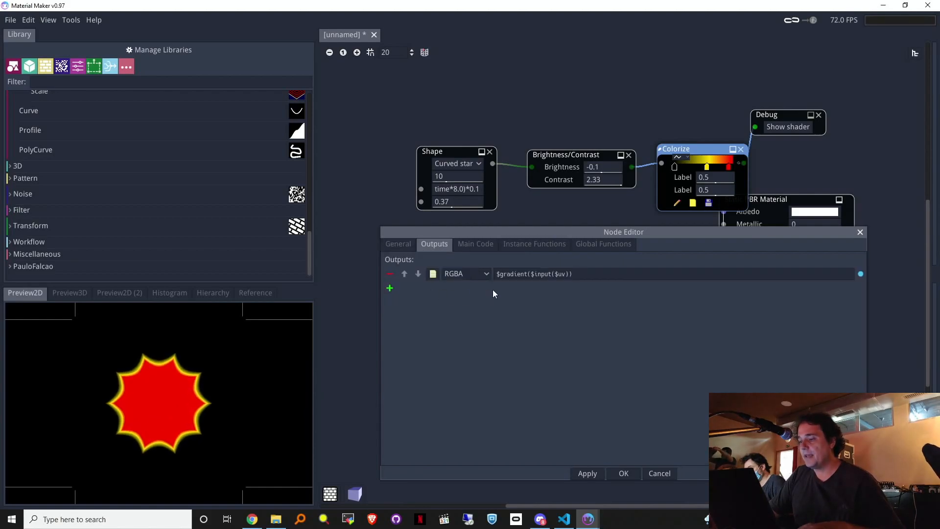
Step: Wrap the $gradient($input($uv)) output in vec4(...rgb*$value,1.0) and apply the change
click(407, 245)
click(431, 244)
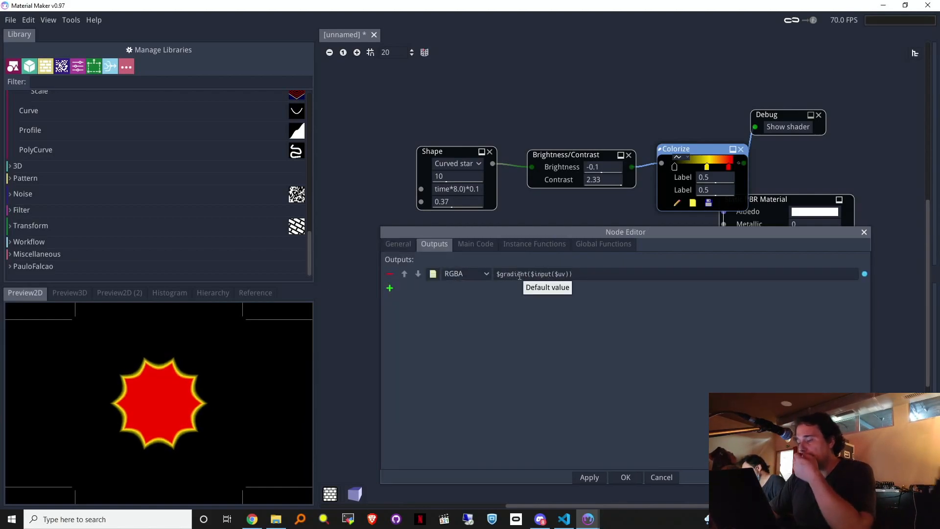
drag(530, 273, 490, 279)
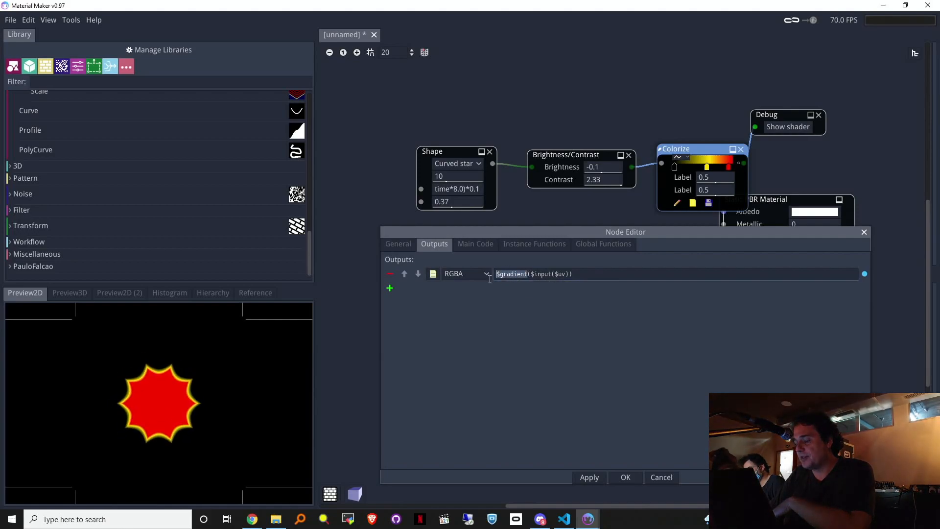
click(590, 278)
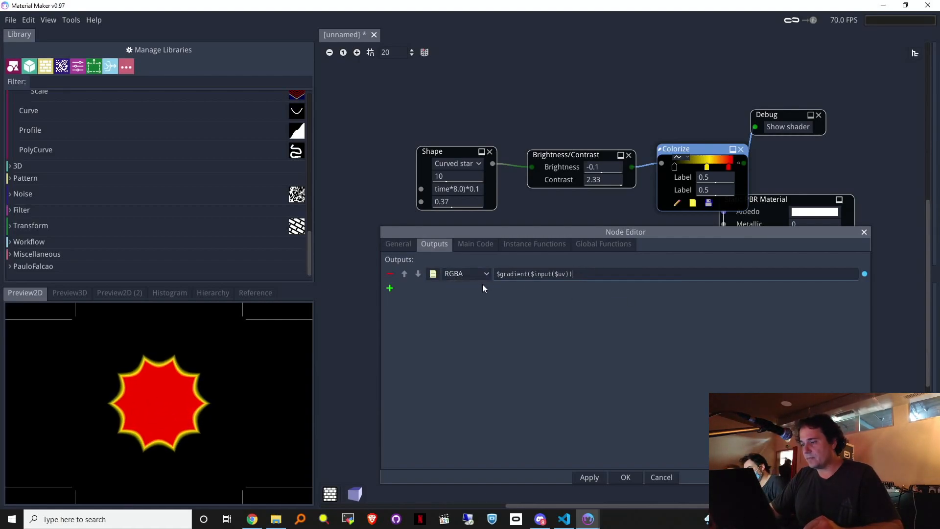
click(495, 275)
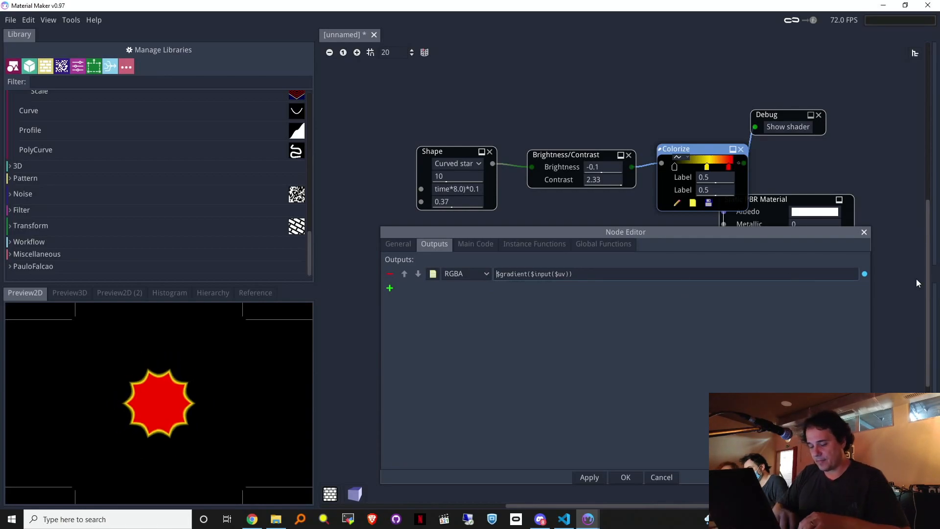
text(v)
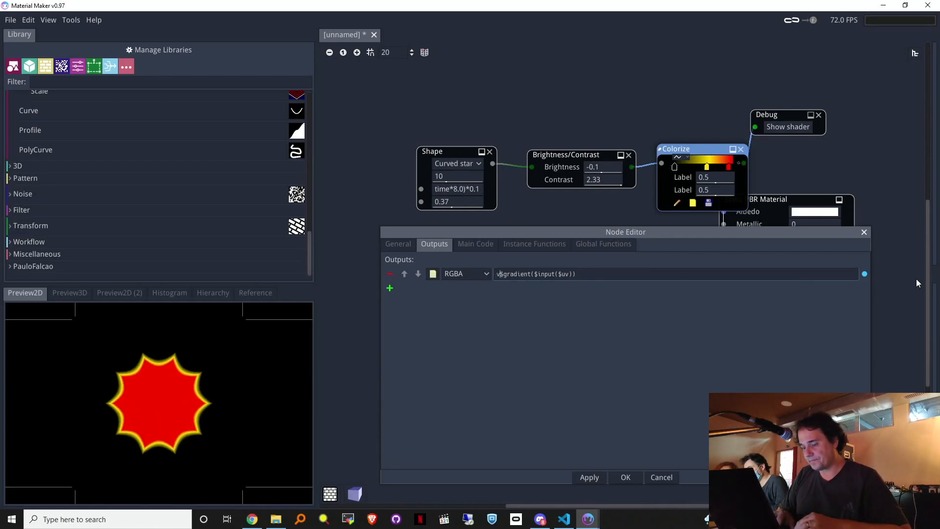
text(ec4()
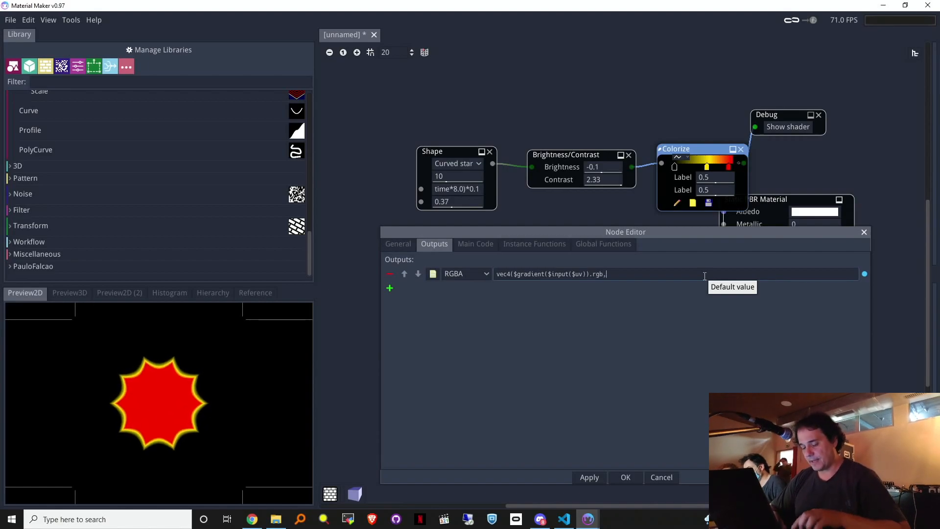
text(*value)
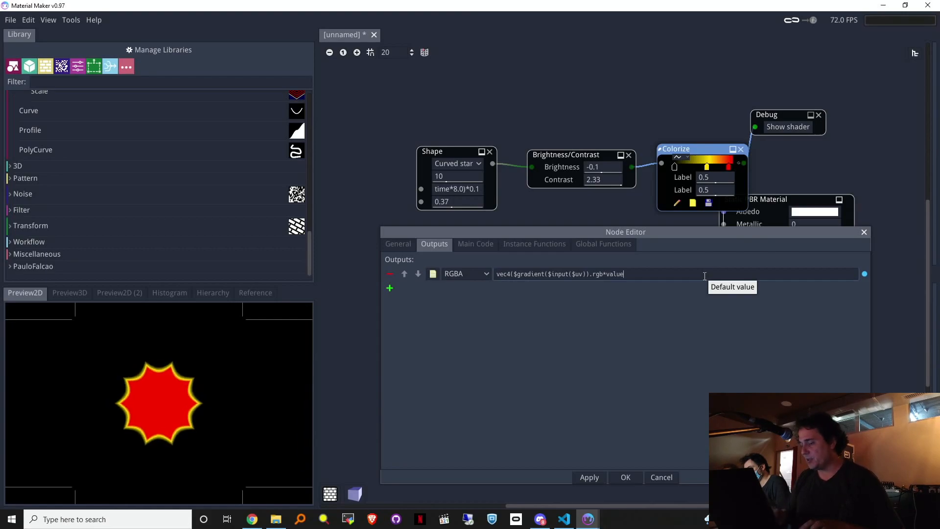
text($)
key(End)
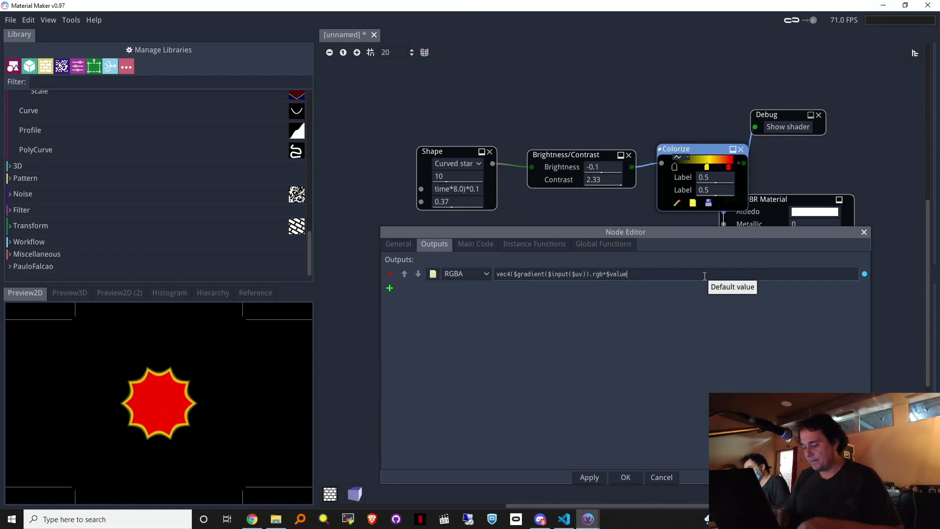
text(,1.0))
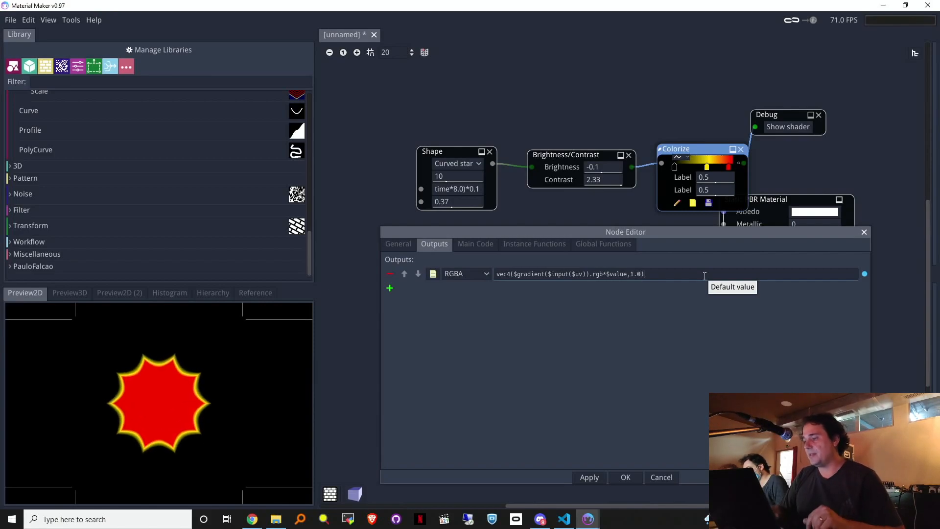
click(590, 477)
Step: Lower the Colorize value to 0.4, then set its parameter step to 0.001 and apply
click(626, 477)
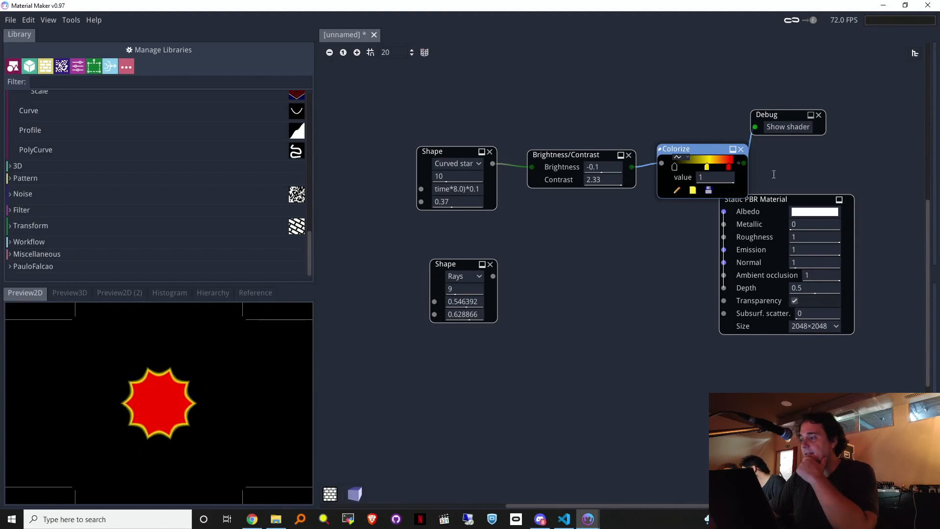
drag(715, 178, 688, 188)
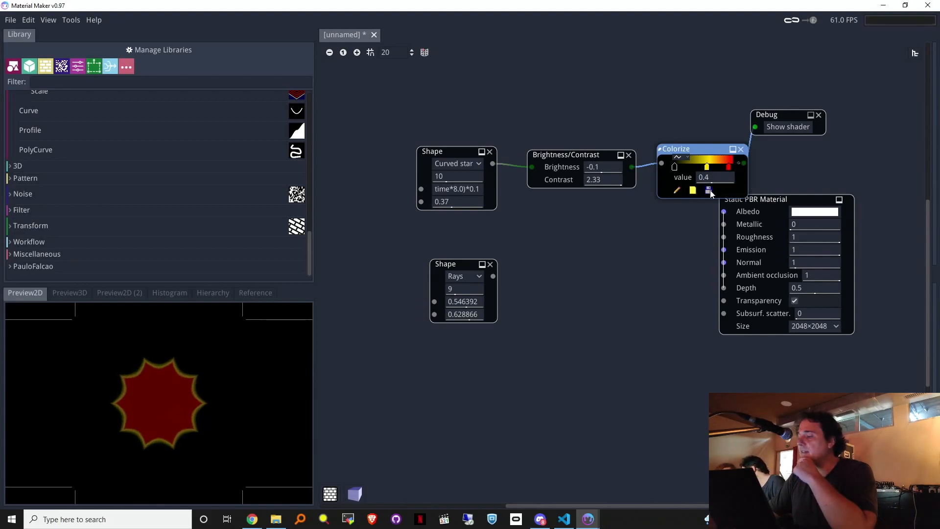
click(677, 191)
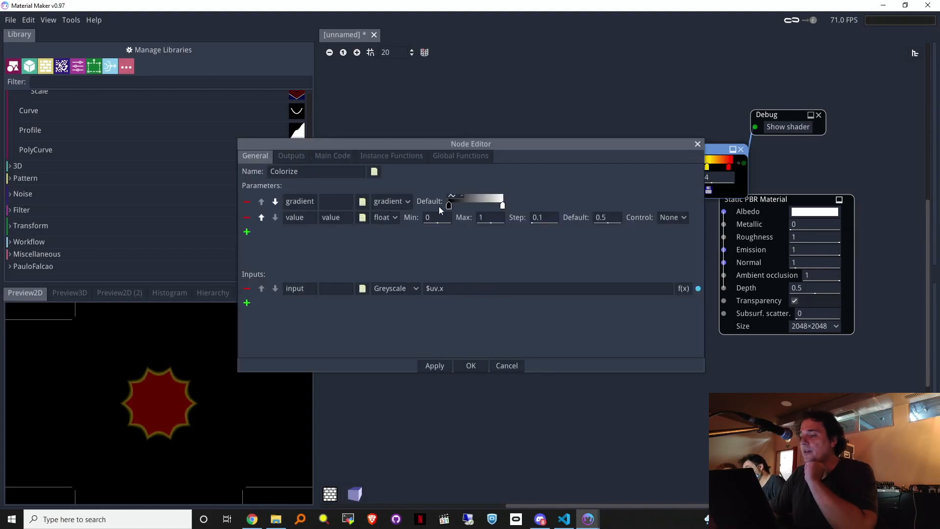
click(555, 219)
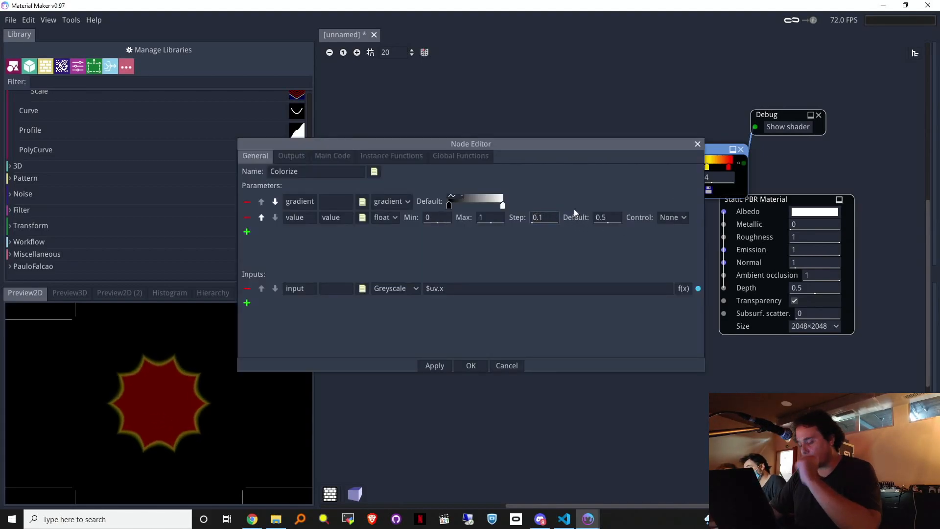
key(BackSpace)
text(0.0)
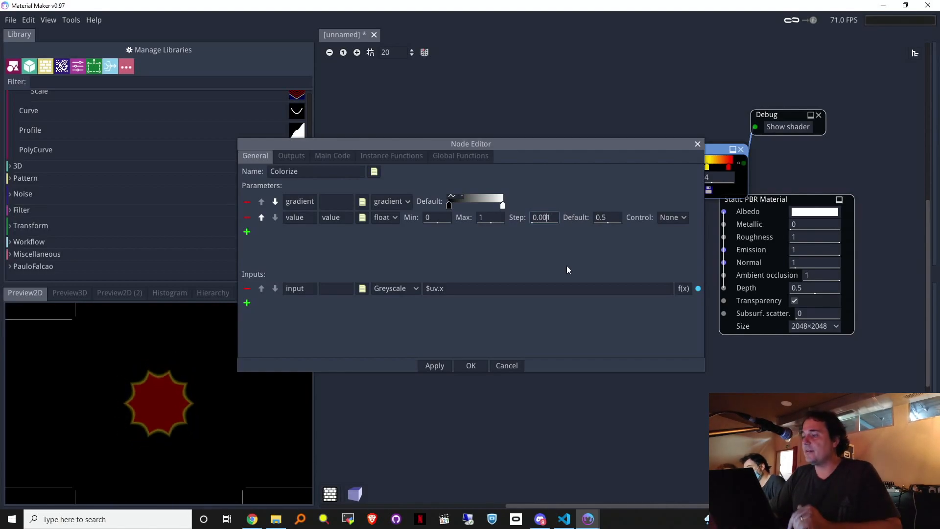
click(448, 366)
Step: Close the node definition with OK and scrub the Colorize value to watch the star change
click(478, 366)
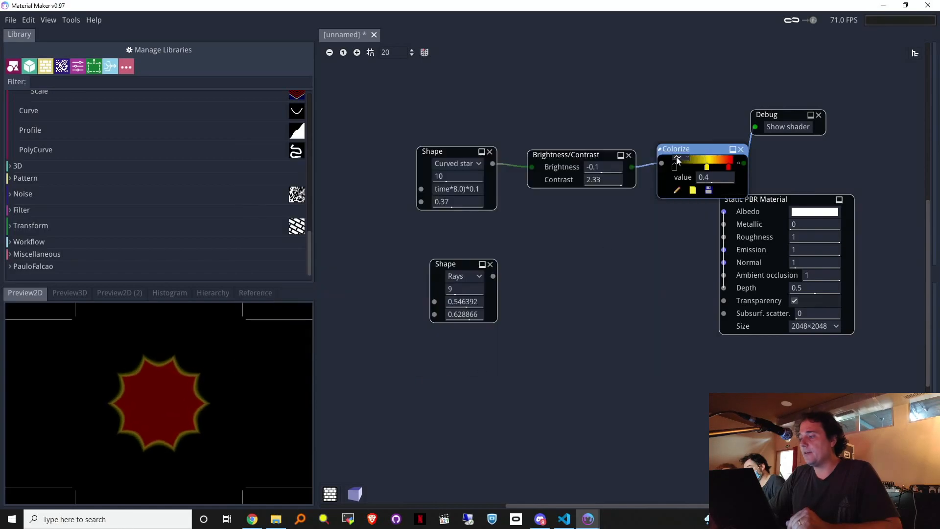
drag(697, 185, 621, 195)
drag(754, 185, 724, 178)
Step: Paste the Shape node's sin($time…)*0.1+0.5 expression into the Colorize value field
click(711, 181)
text(s)
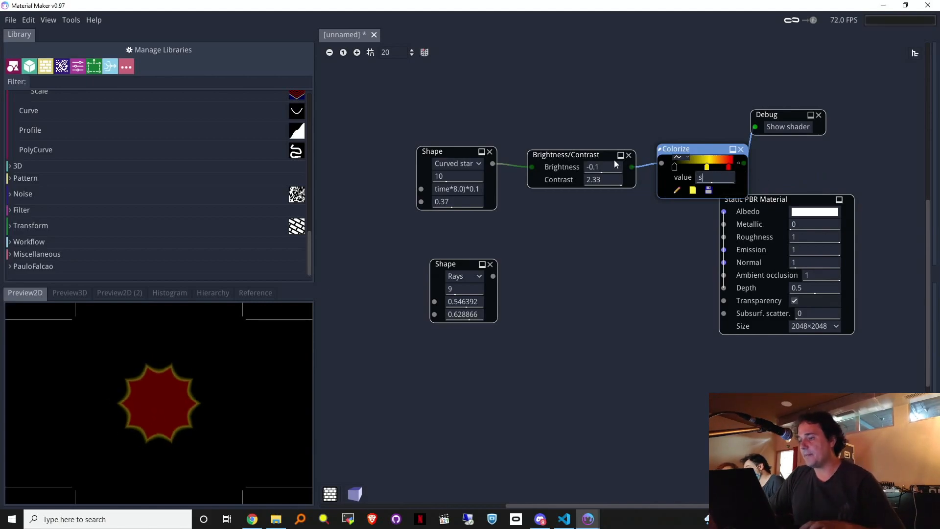
click(473, 189)
double_click(732, 175)
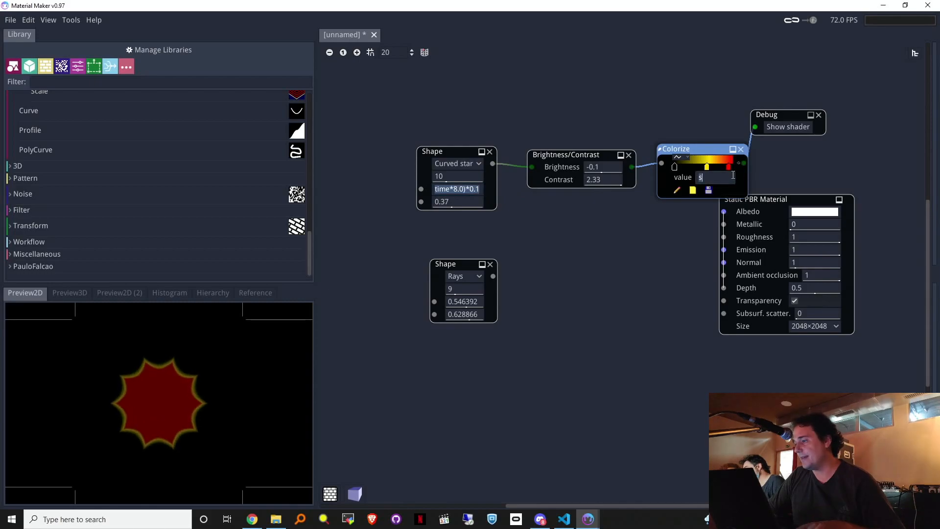
key(ctrl+v)
key(Home)
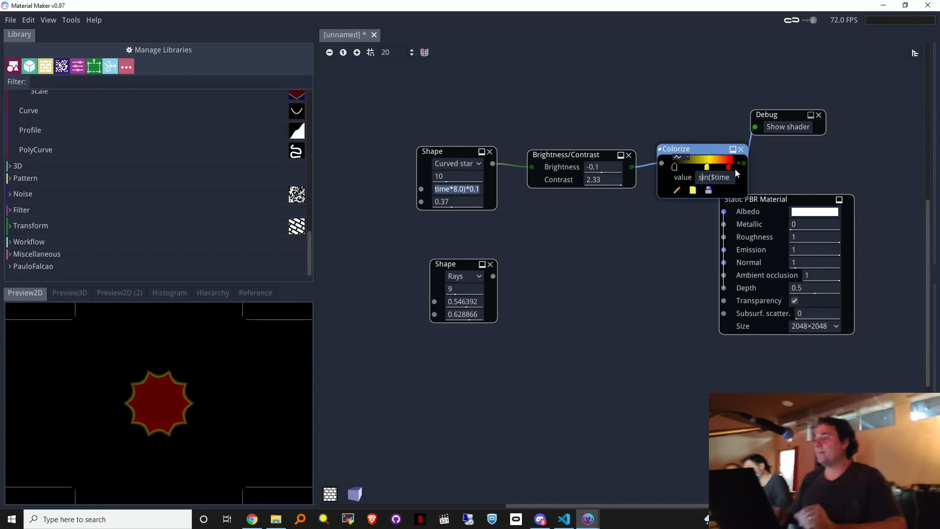
key(End)
key(Home)
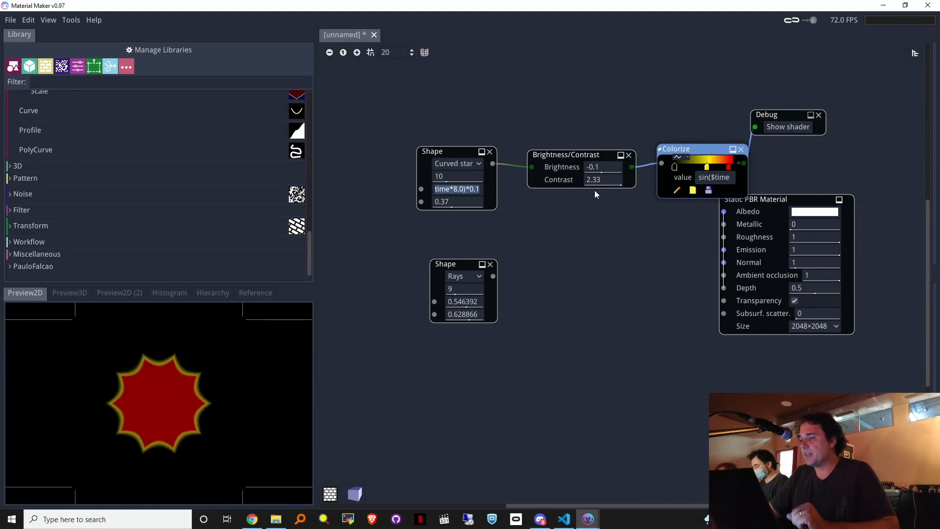
Step: Reopen Colorize's Node Editor, review Outputs, Main Code and Functions tabs, and move it down
click(676, 190)
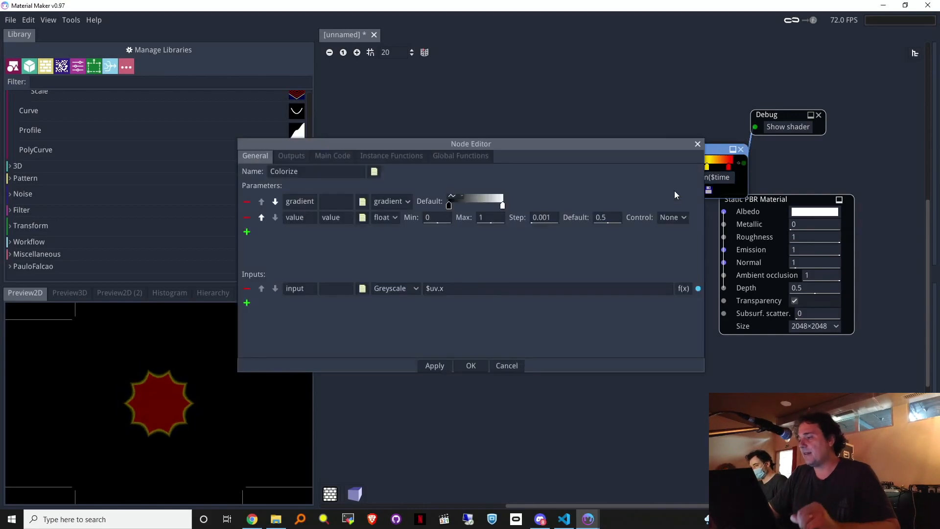
click(290, 156)
mouse_move(504, 186)
mouse_down()
mouse_move(349, 186)
mouse_move(516, 183)
mouse_up()
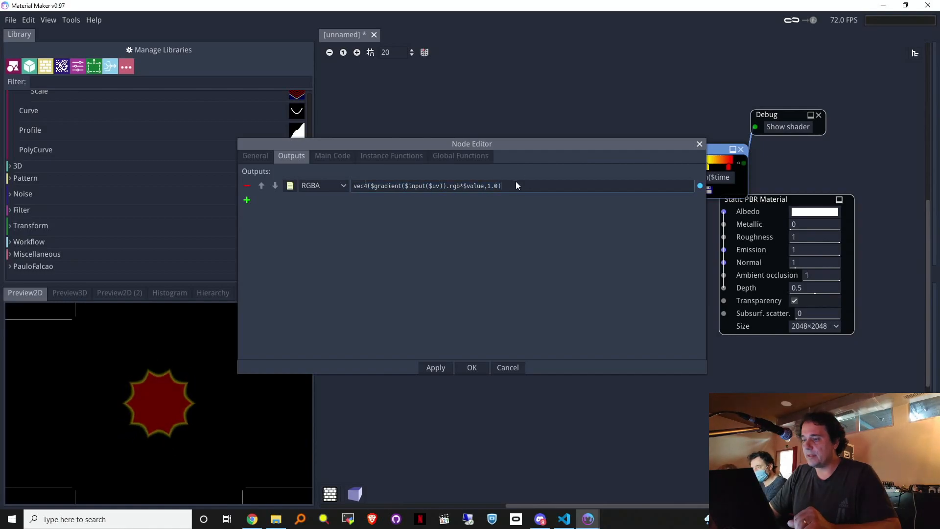
click(336, 155)
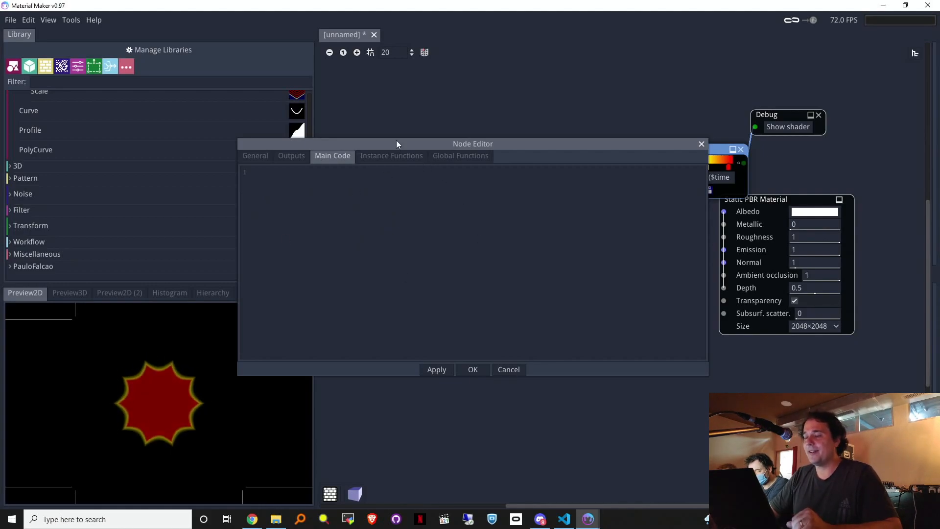
drag(397, 143, 416, 140)
click(408, 156)
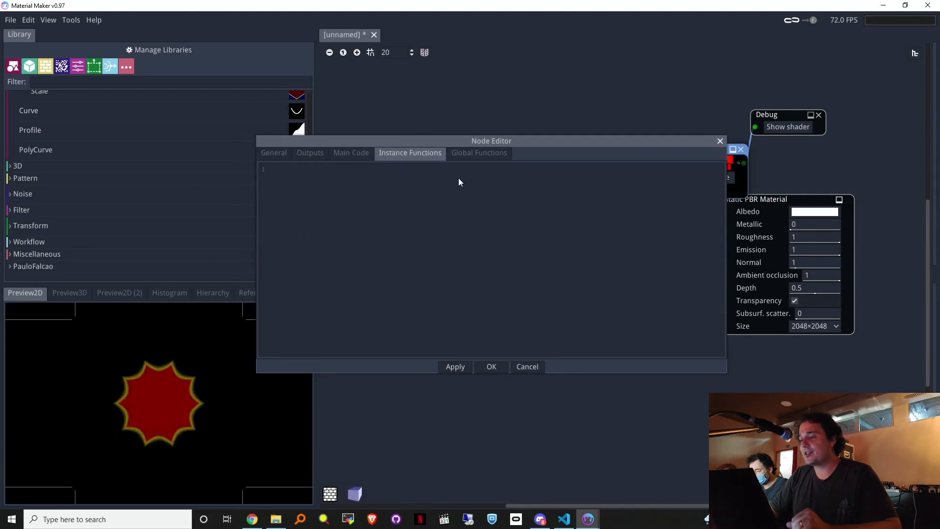
click(478, 153)
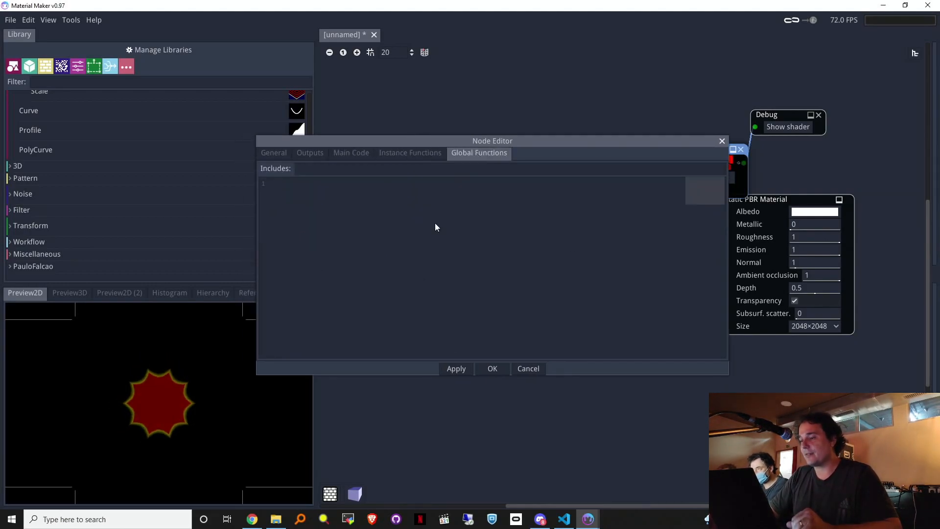
click(411, 154)
drag(682, 142, 772, 181)
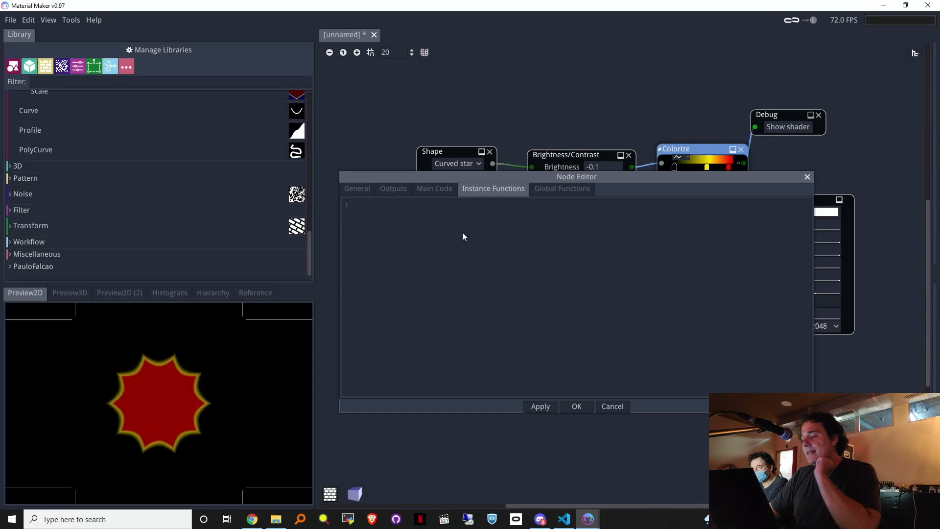
drag(671, 177, 709, 253)
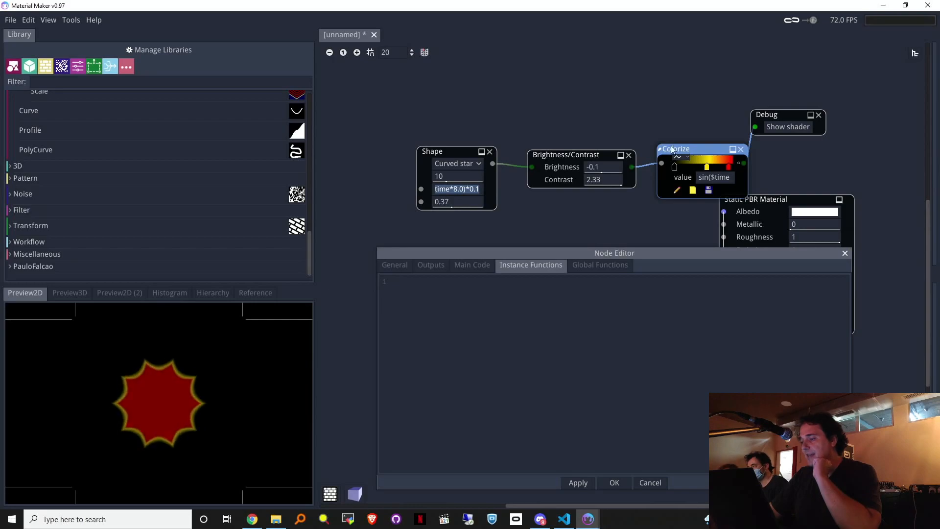
Step: Duplicate the Colorize node and place the copy below the original
click(845, 254)
key(ctrl+d)
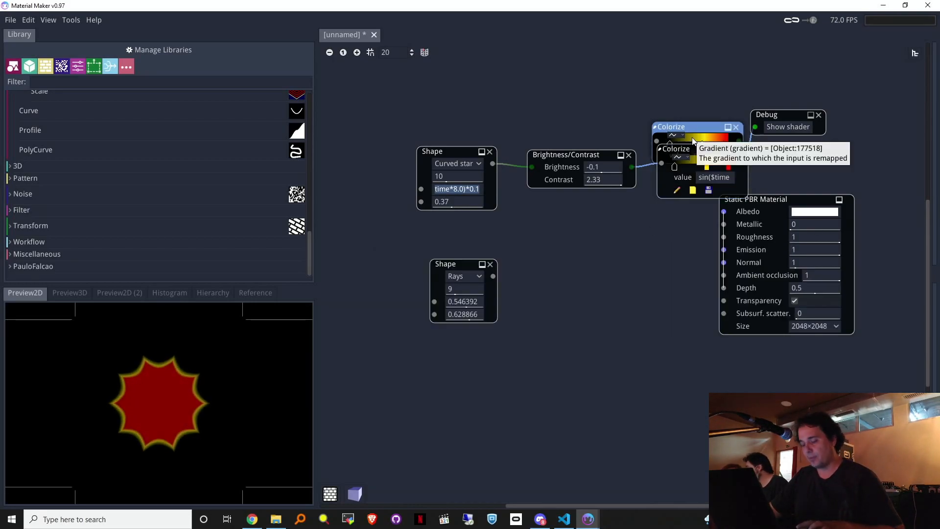
drag(684, 128, 652, 259)
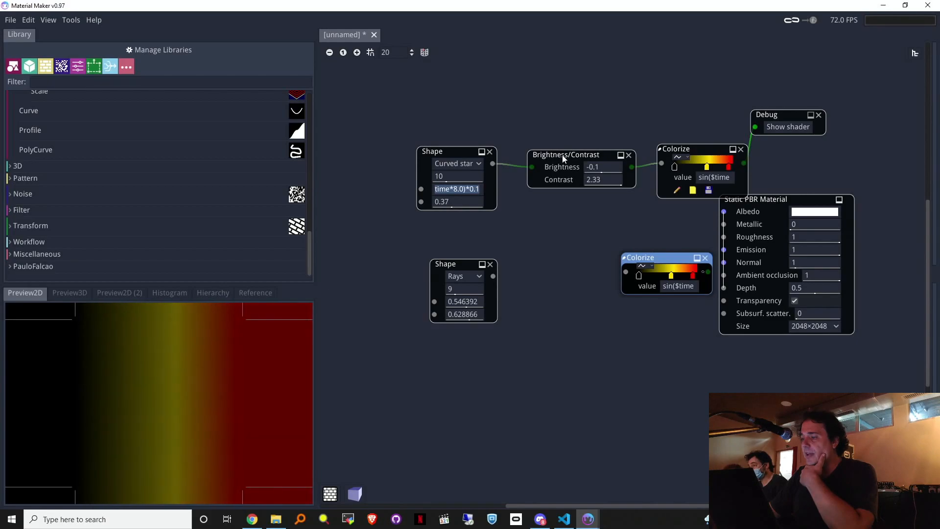
Step: Preview the Shape, Brightness/Contrast and Colorize outputs in turn
click(562, 155)
click(439, 154)
click(669, 259)
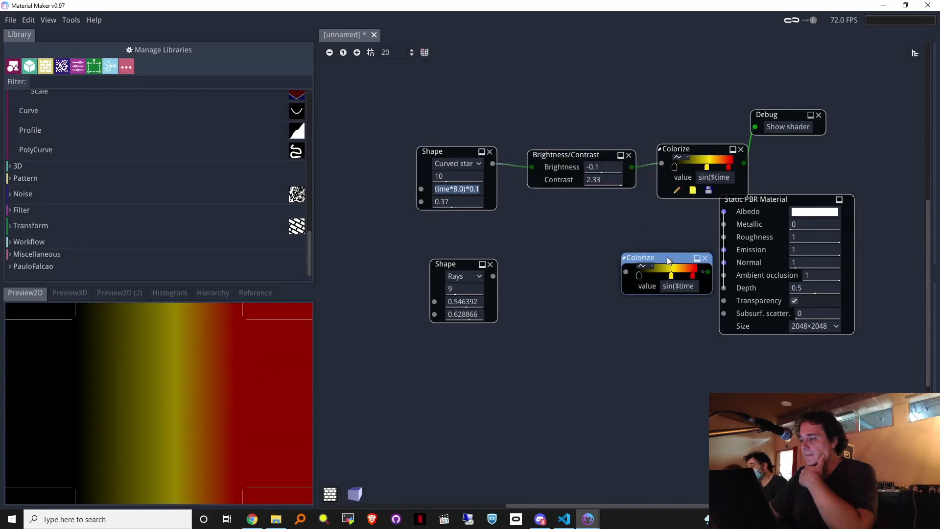
click(690, 143)
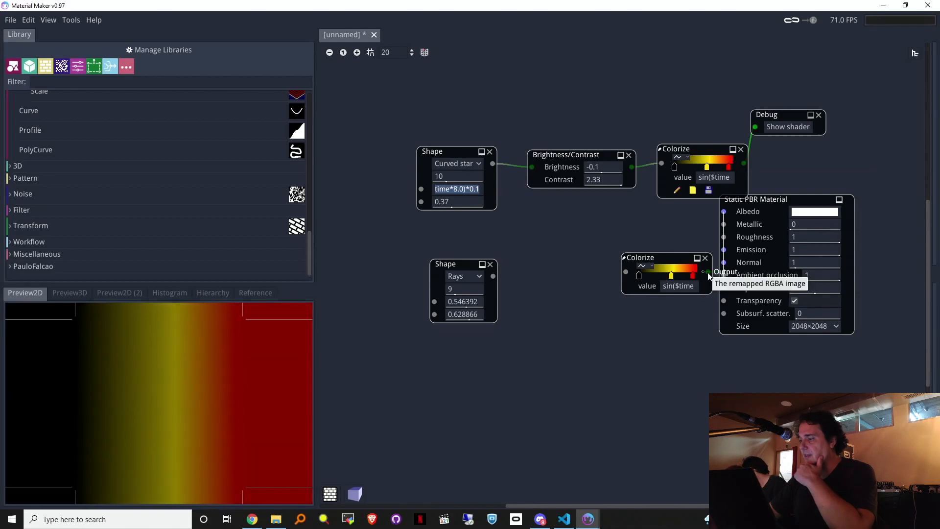
click(632, 168)
drag(569, 154, 565, 154)
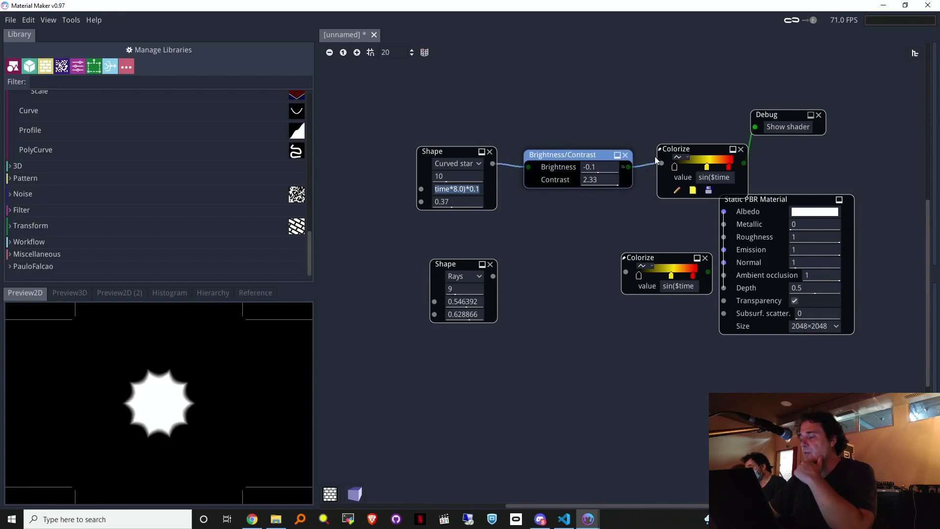
click(705, 150)
click(446, 153)
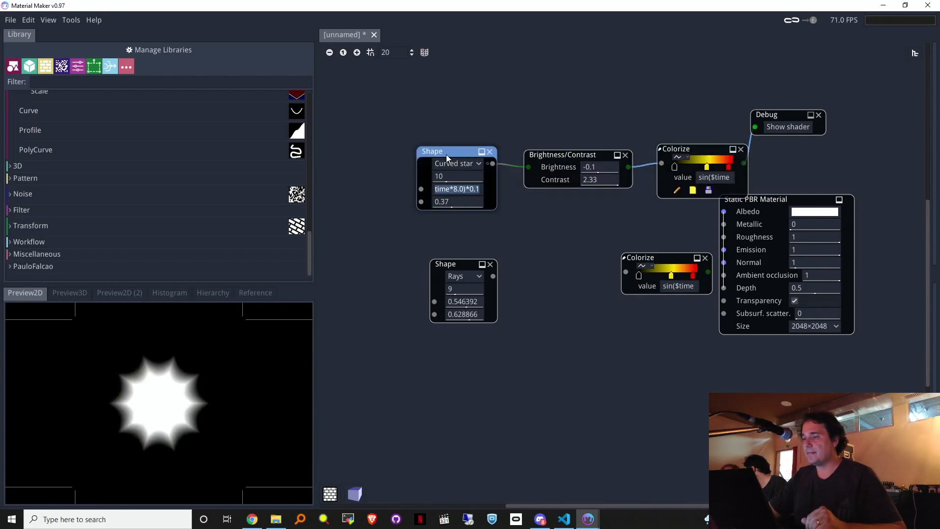
click(716, 152)
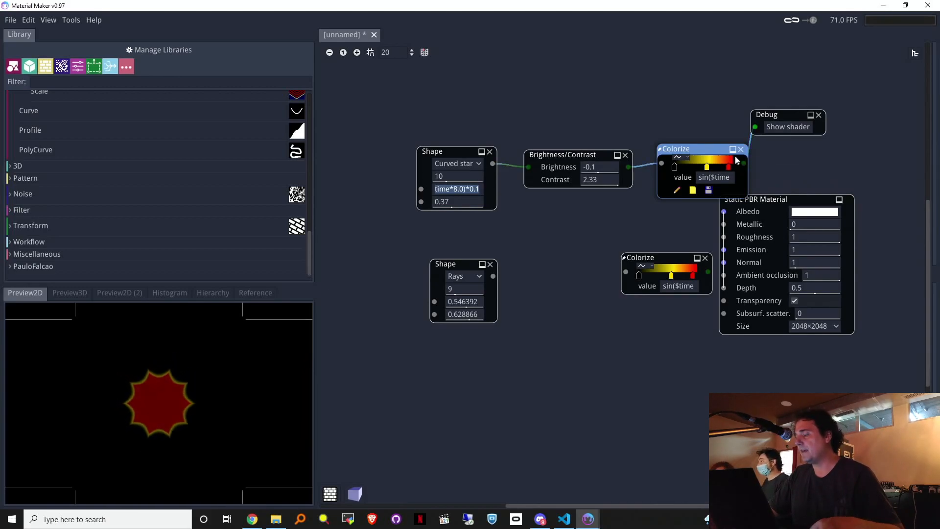
Step: Delete the Curved star Shape node feeding Brightness/Contrast
click(564, 155)
click(449, 145)
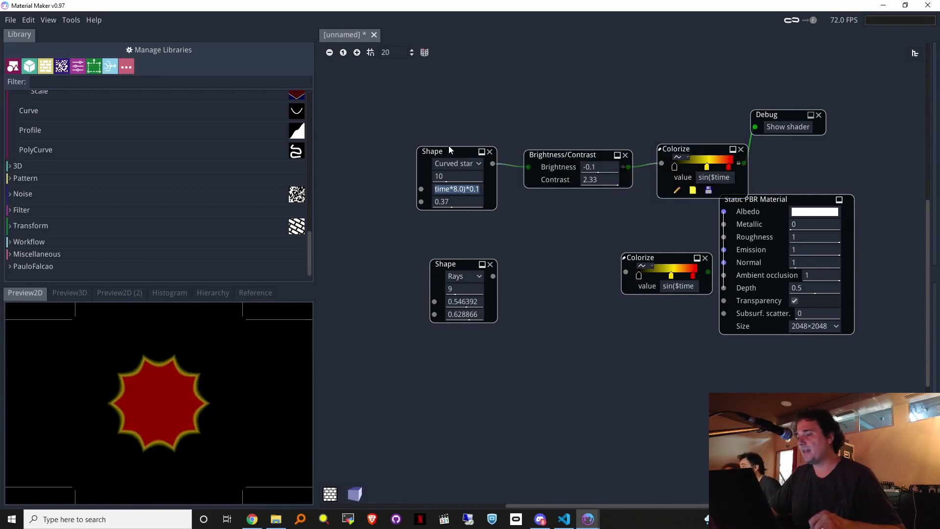
click(490, 151)
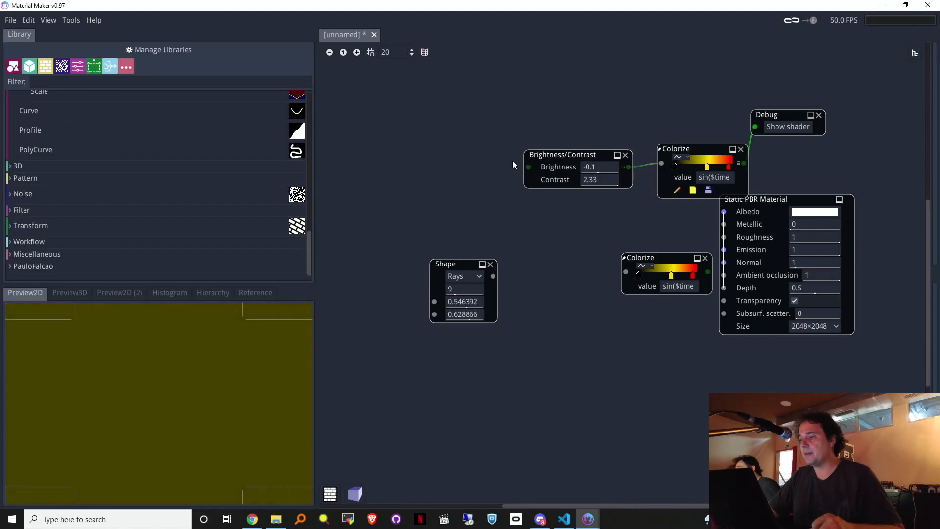
drag(528, 168, 487, 173)
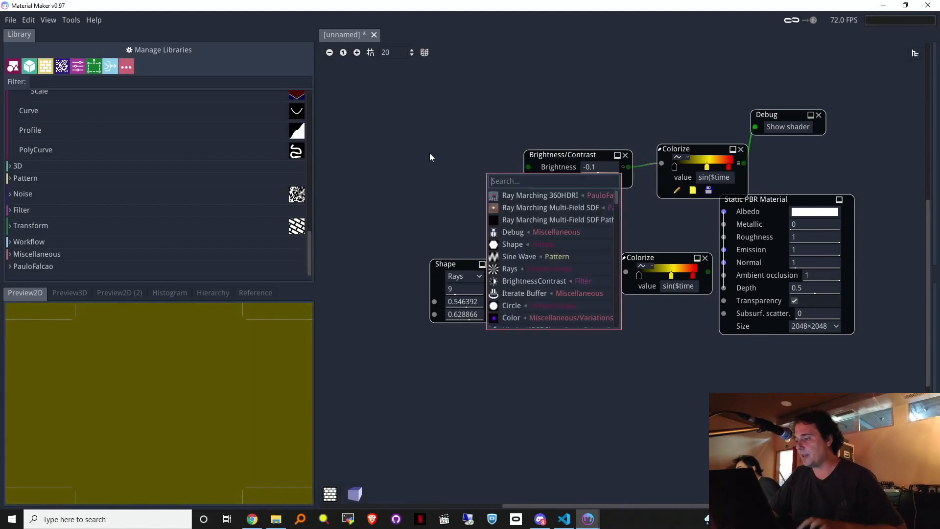
Step: Move Brightness/Contrast slightly left and scroll the Library up to the Simple shapes
click(430, 152)
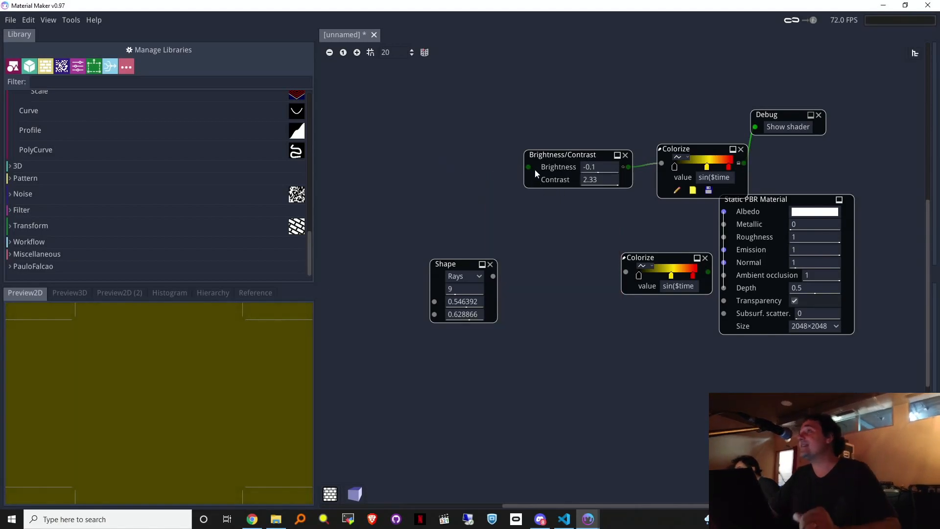
drag(546, 156, 475, 149)
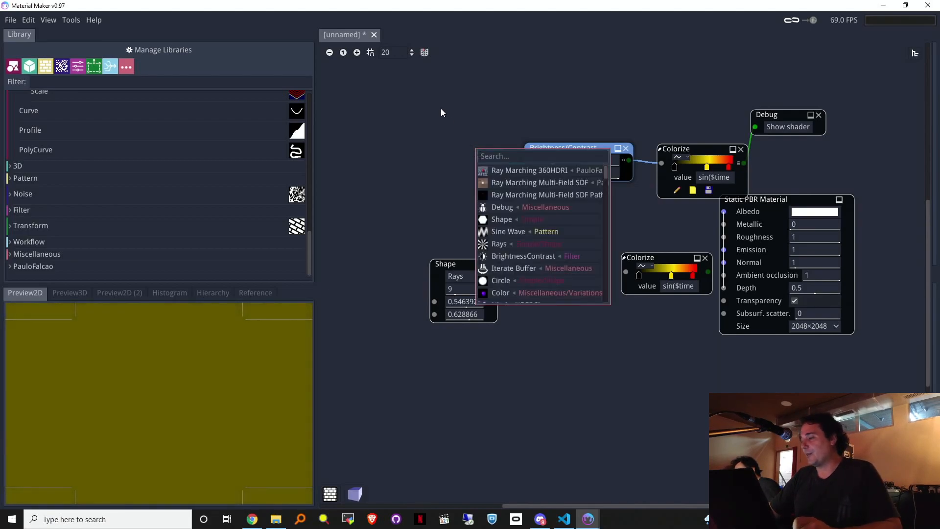
click(441, 108)
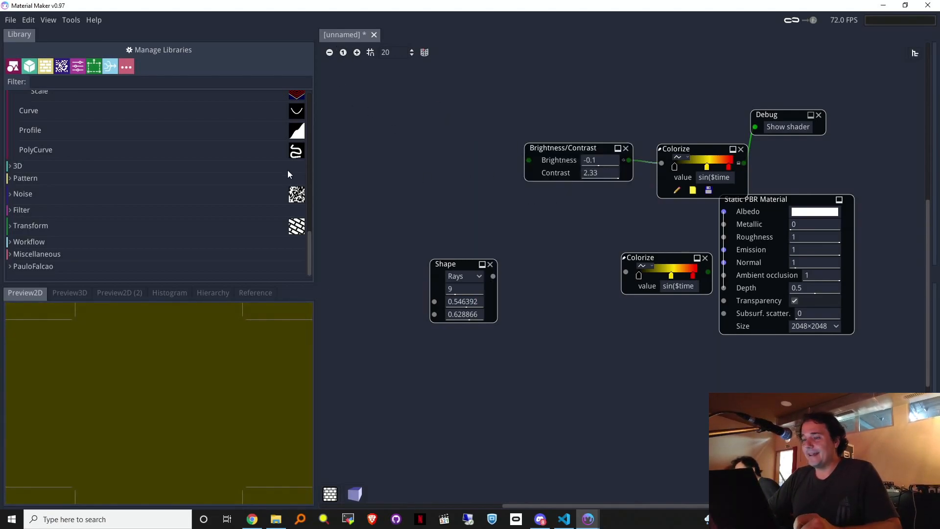
scroll(246, 204, up, 1)
Step: Add a Curved Star Shape into Brightness/Contrast, pasting the sin($time*8.0)*0.1+0.5 expression as its radius
drag(311, 224, 311, 86)
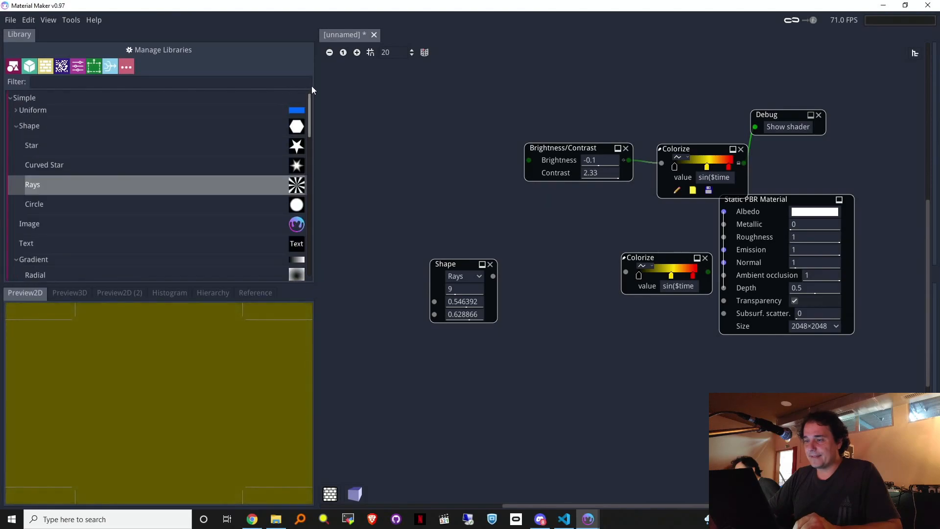
drag(192, 170, 395, 148)
drag(471, 166, 529, 161)
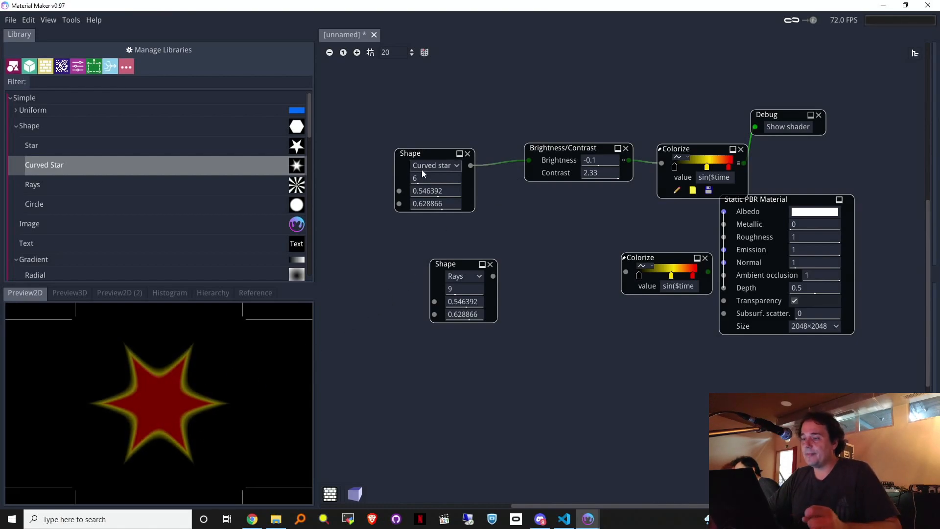
click(710, 178)
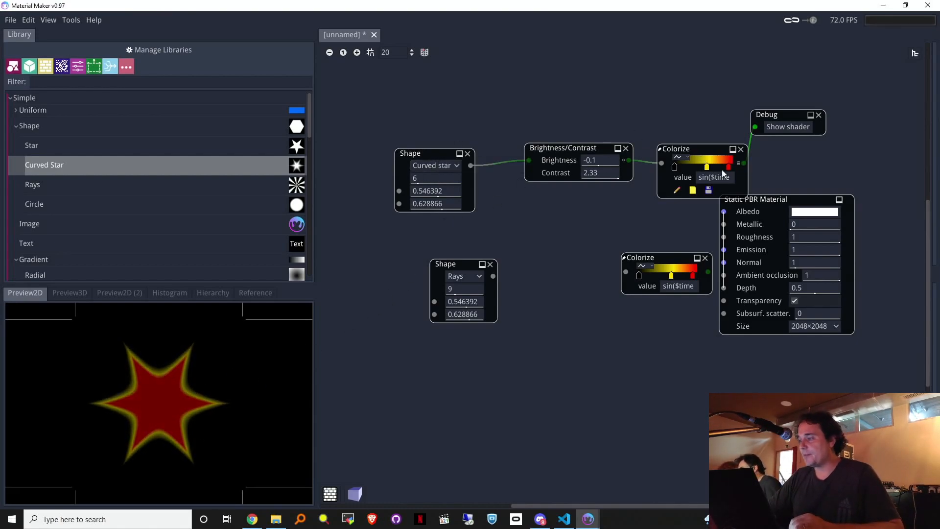
key(ctrl+c)
click(428, 191)
key(ctrl+v)
click(432, 153)
drag(432, 152, 443, 148)
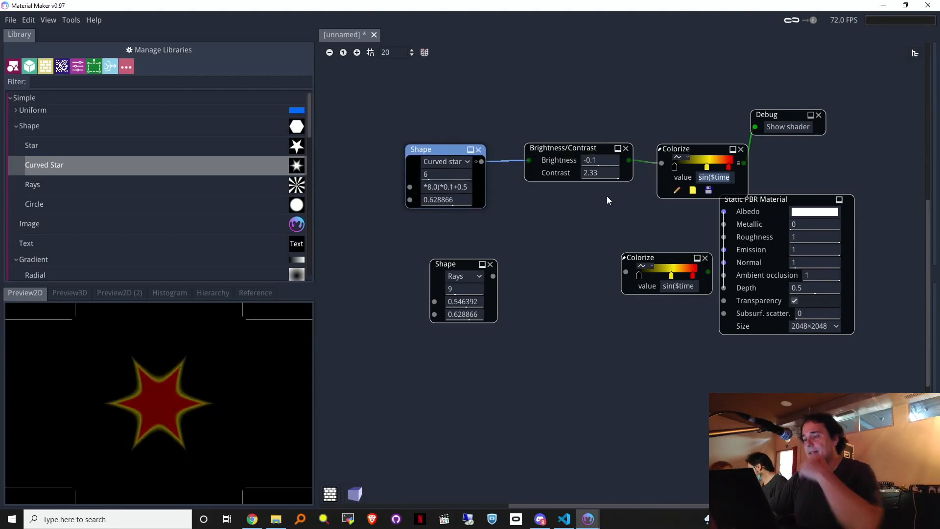
Step: Shift Colorize and Brightness/Contrast left, and Static PBR Material and Debug right and down
drag(710, 149, 689, 148)
mouse_move(552, 152)
mouse_down()
mouse_move(535, 157)
mouse_move(541, 151)
mouse_up()
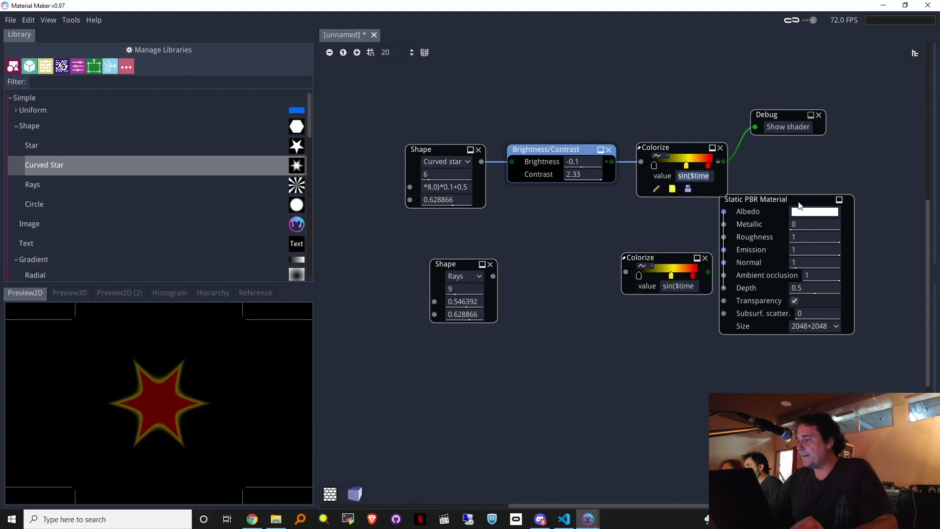
drag(813, 206, 861, 242)
drag(767, 114, 796, 136)
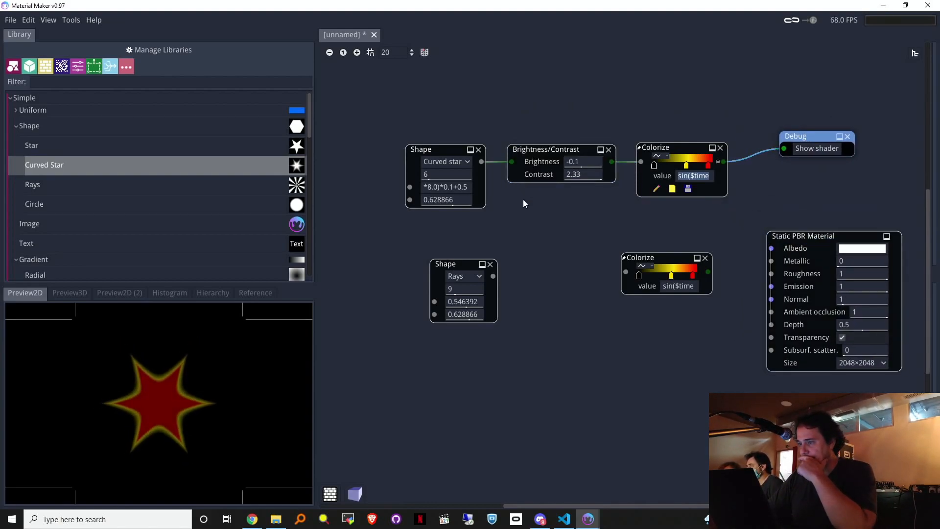
Step: Open Colorize's Node Editor, glance over its code sections, then close it
click(679, 148)
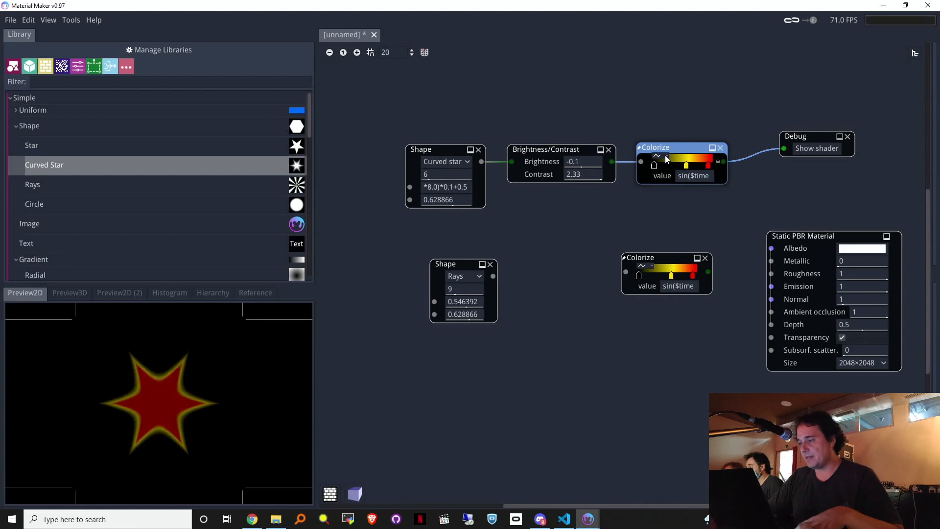
click(656, 189)
click(392, 155)
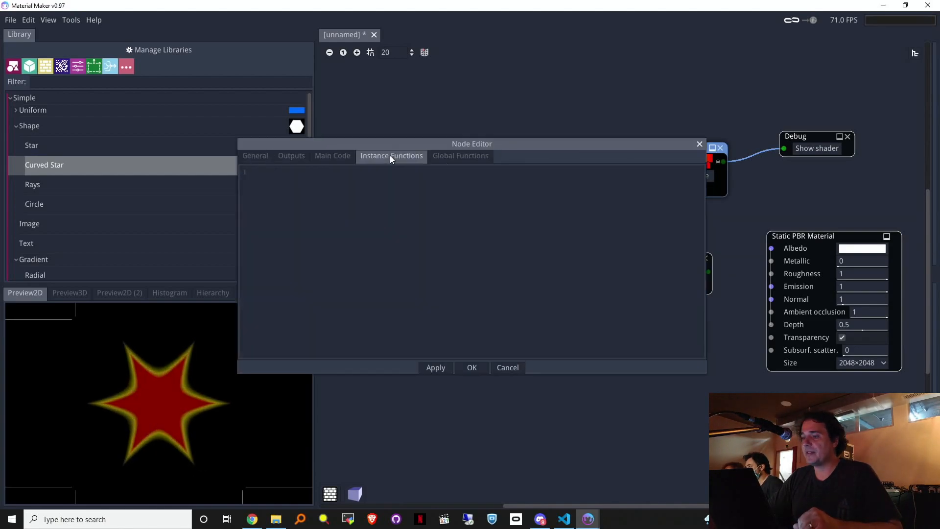
click(336, 155)
click(391, 155)
click(461, 155)
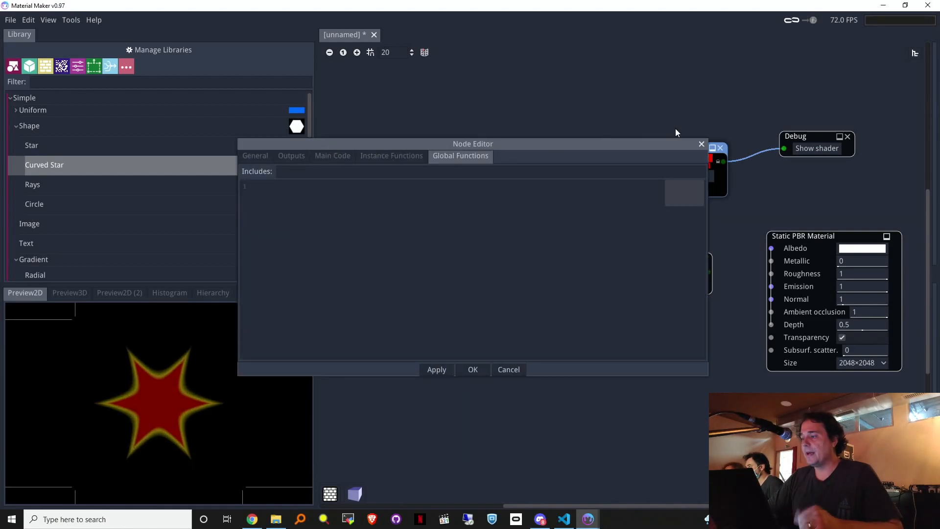
click(699, 143)
Step: Drag Neural Fox from PauloFalcao > SDF3D > Generator onto the graph and open its editor
drag(310, 113, 311, 266)
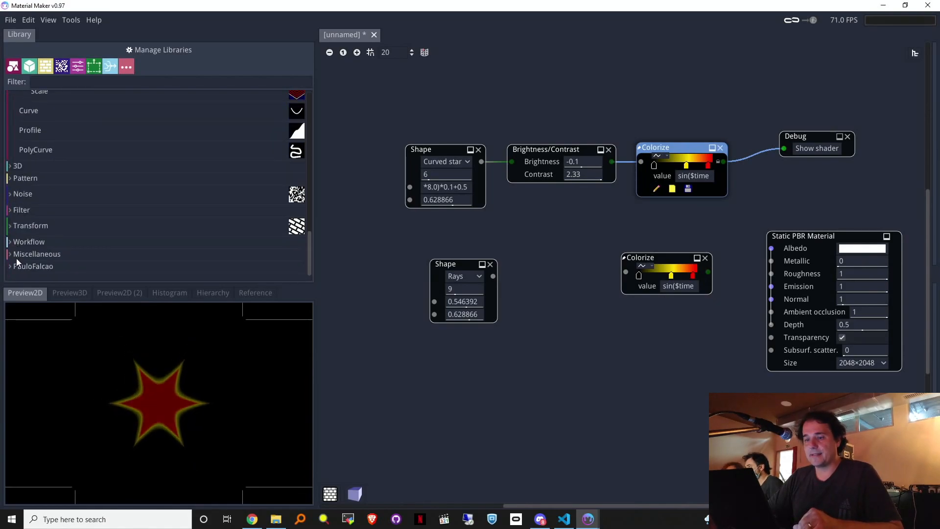
click(17, 265)
scroll(20, 252, down, 3)
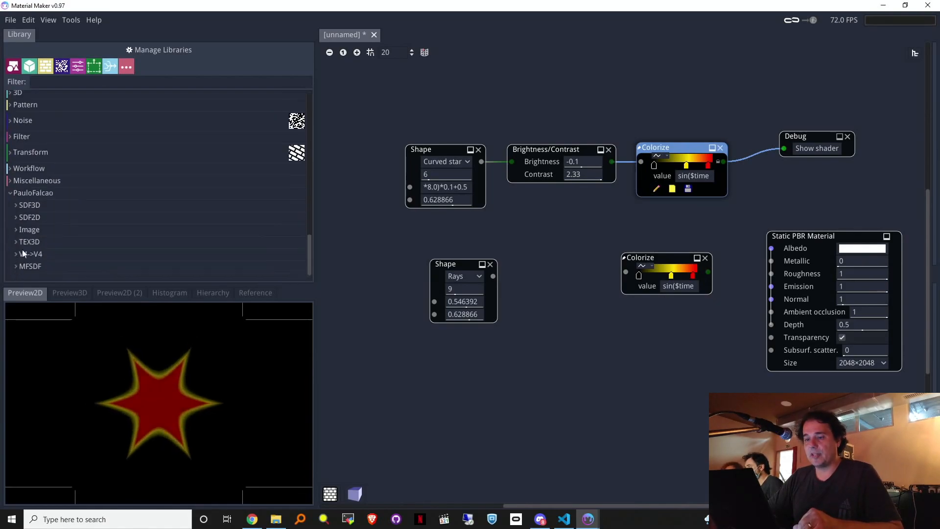
click(19, 207)
click(16, 206)
click(22, 218)
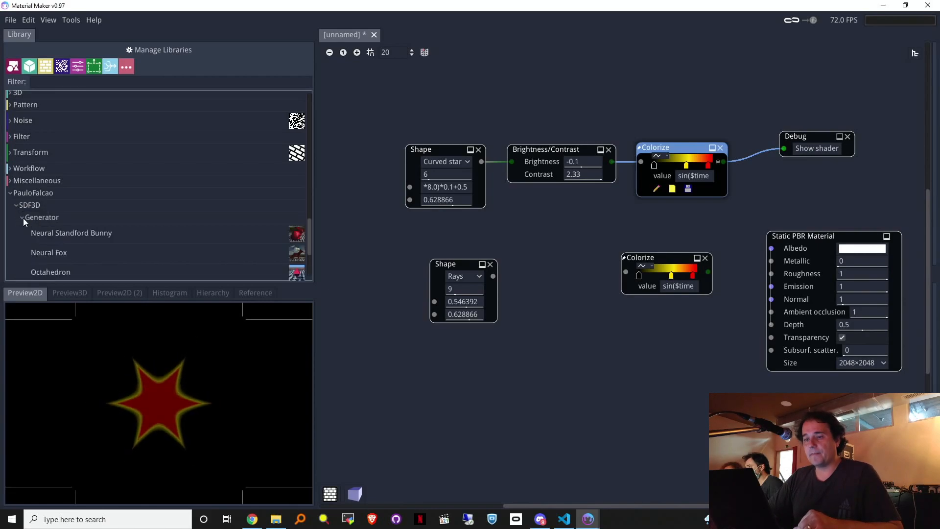
scroll(59, 214, down, 4)
drag(78, 161, 525, 238)
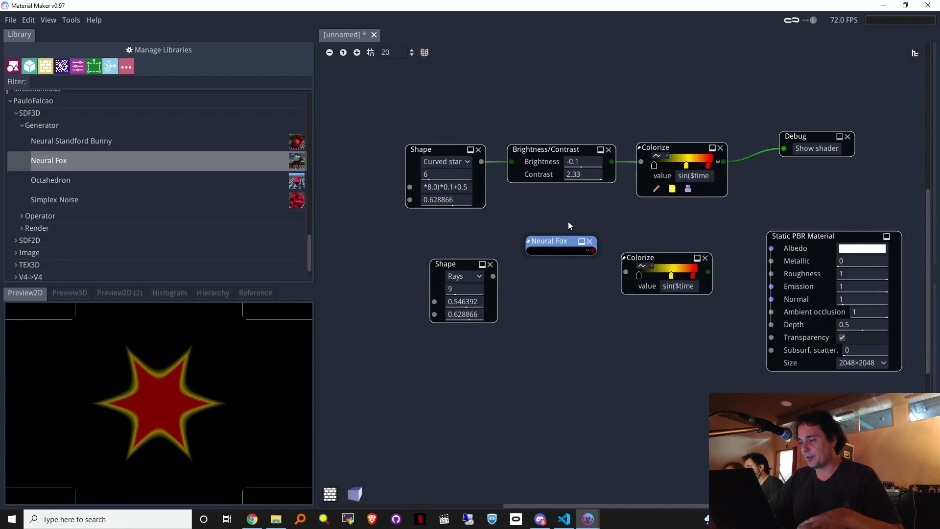
click(542, 261)
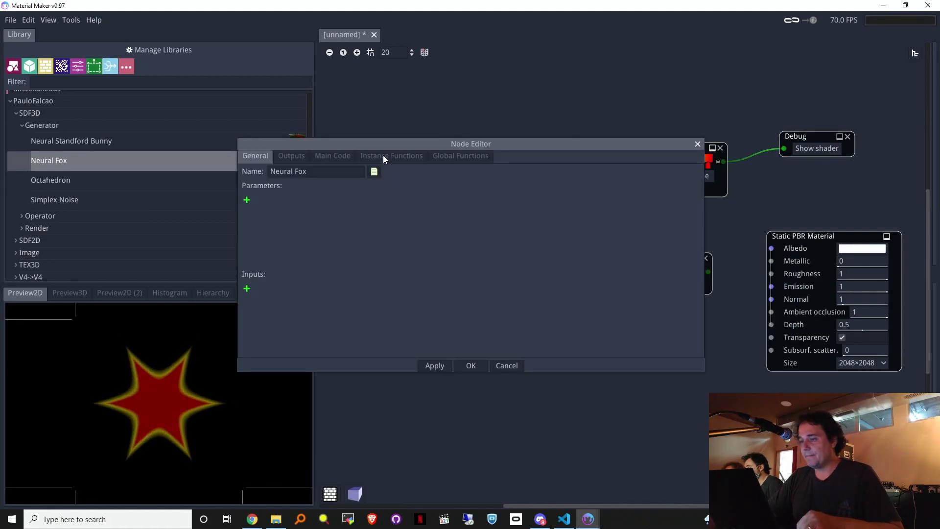
Step: Show the Neural Fox Global Functions code and resize the Node Editor taller
click(413, 155)
click(343, 156)
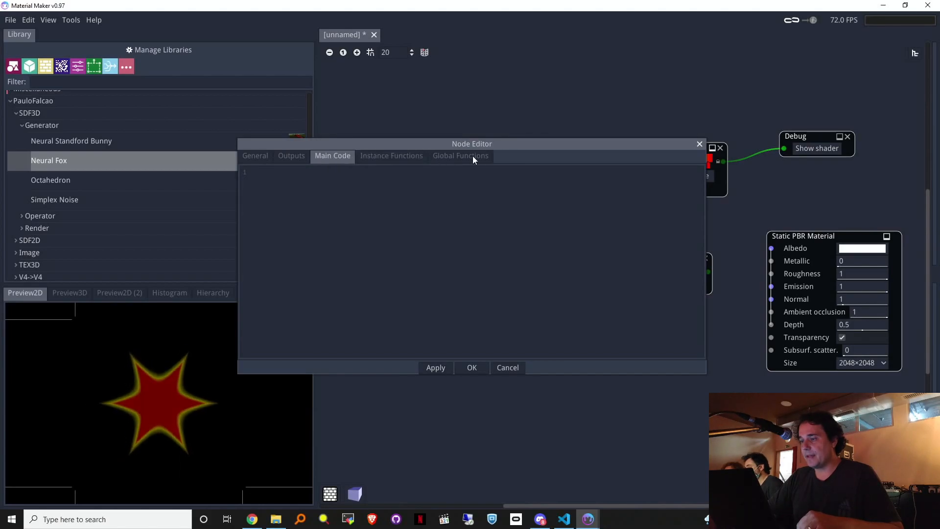
click(473, 156)
mouse_move(705, 189)
mouse_down()
mouse_move(693, 273)
mouse_move(697, 319)
mouse_move(690, 183)
mouse_up()
drag(705, 377, 705, 479)
drag(704, 237, 687, 174)
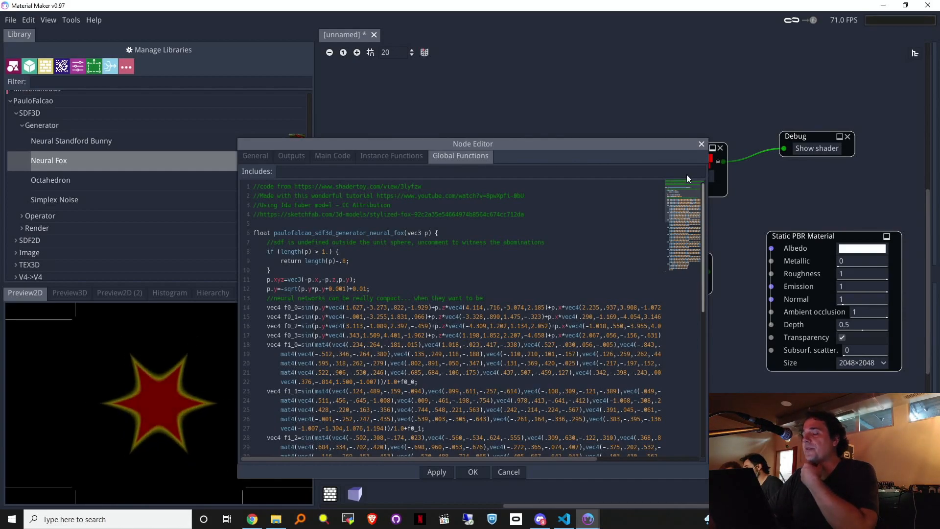
mouse_move(686, 174)
mouse_down()
mouse_move(691, 339)
mouse_move(693, 348)
mouse_move(686, 201)
mouse_move(704, 352)
mouse_move(695, 176)
mouse_up()
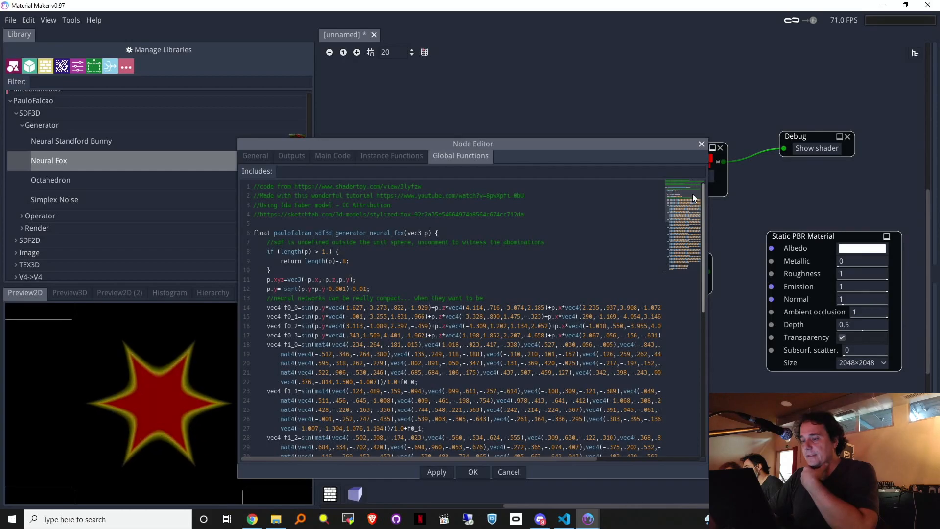
Step: Scroll the code and select the tutorial URL in the line-2 header comment
scroll(707, 260, down, 2)
drag(707, 260, 672, 196)
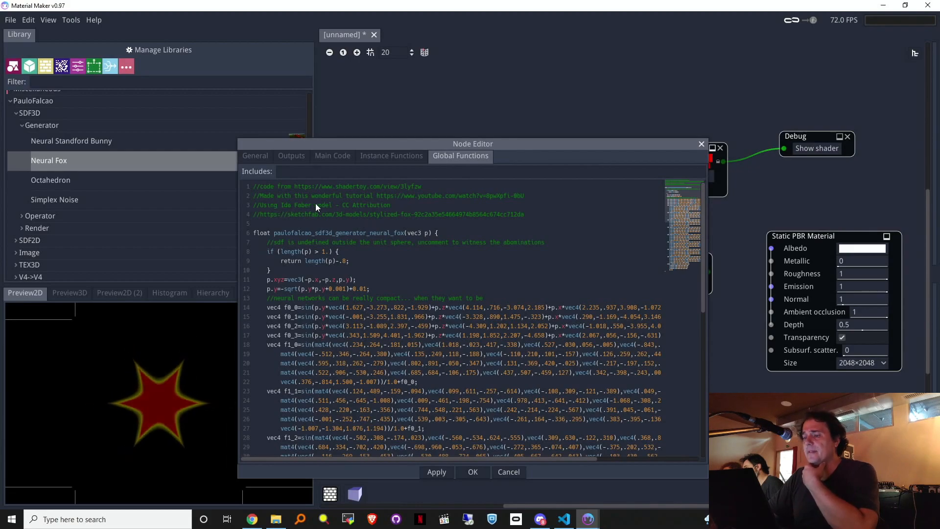
drag(312, 205, 298, 206)
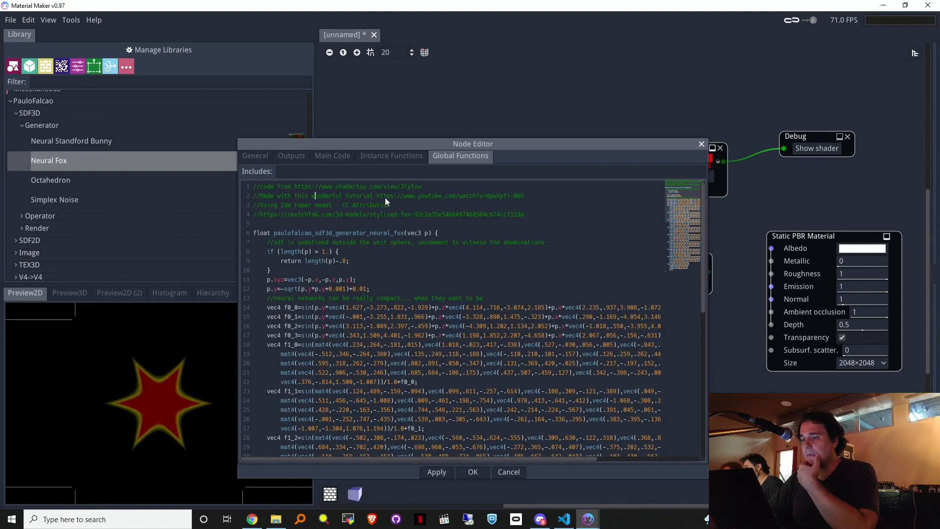
drag(525, 195, 363, 199)
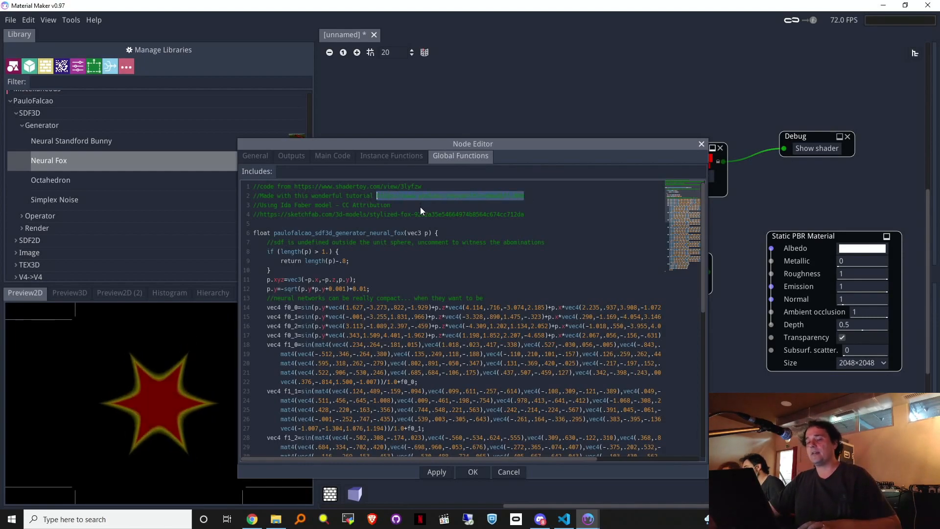
Step: Scroll through the global functions code, then check the empty Instance Functions section
scroll(443, 294, down, 1)
scroll(324, 225, up, 1)
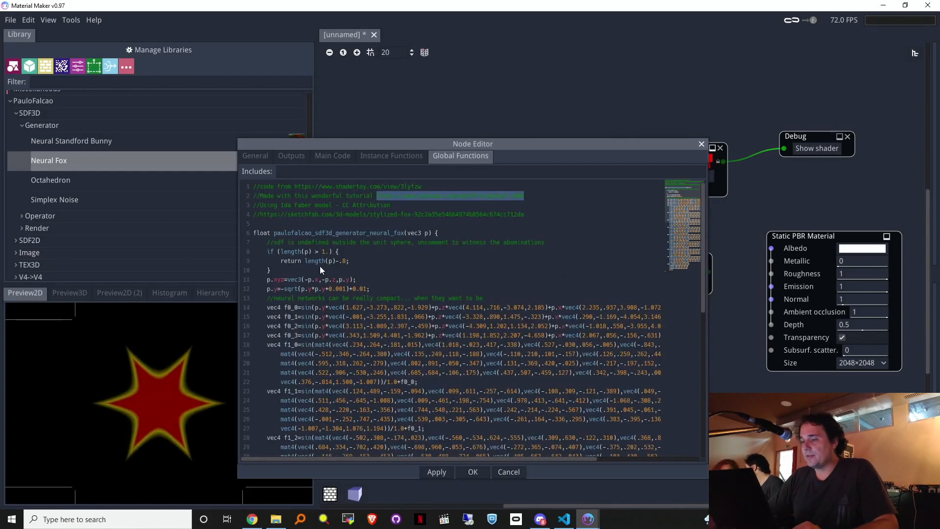
scroll(336, 287, down, 8)
scroll(351, 300, up, 3)
scroll(351, 300, up, 3)
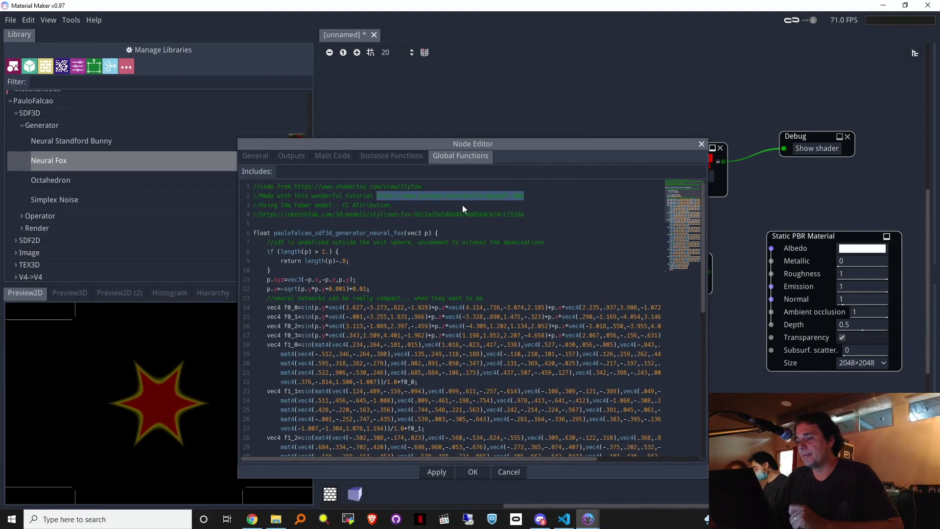
drag(702, 206, 677, 164)
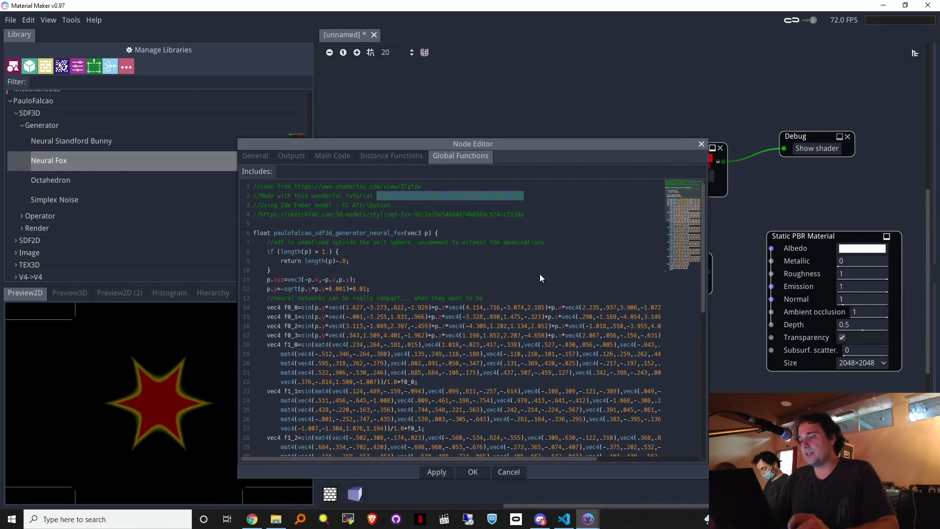
scroll(534, 289, down, 10)
scroll(350, 387, up, 10)
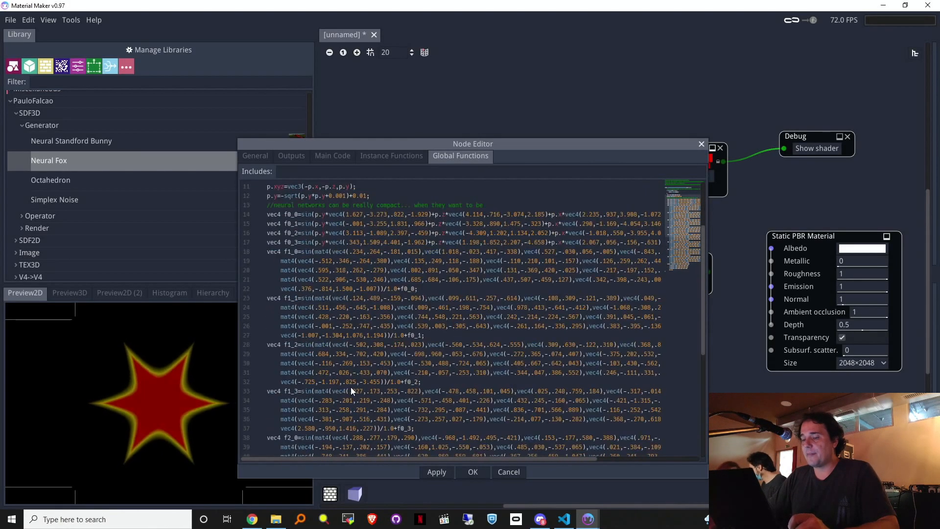
click(390, 156)
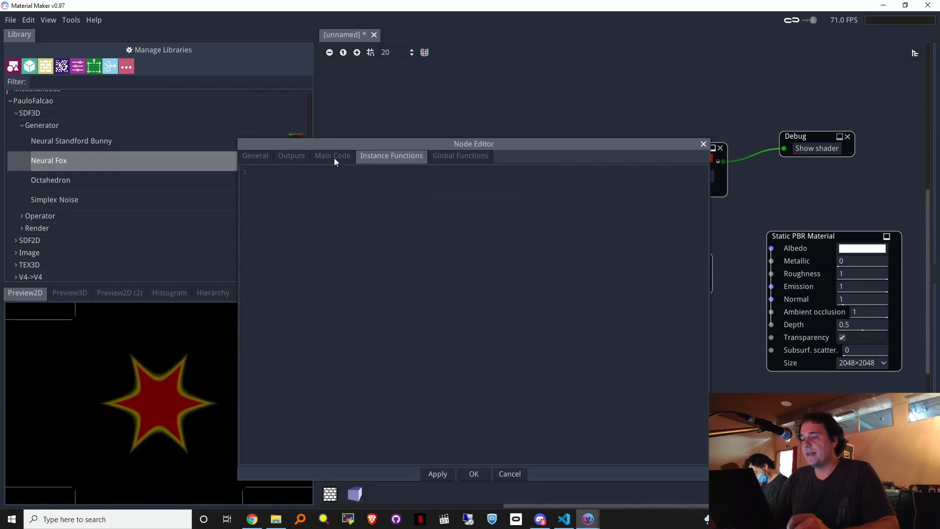
Step: Browse the Neural Fox Outputs, General, Main Code and Instance Functions sections, returning to Global Functions
click(292, 157)
click(264, 157)
click(299, 157)
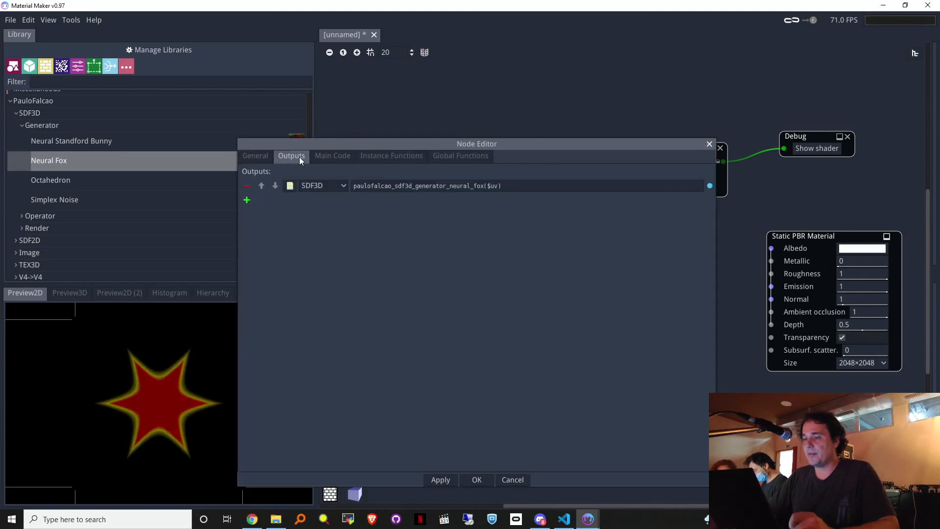
click(338, 157)
click(387, 157)
click(470, 156)
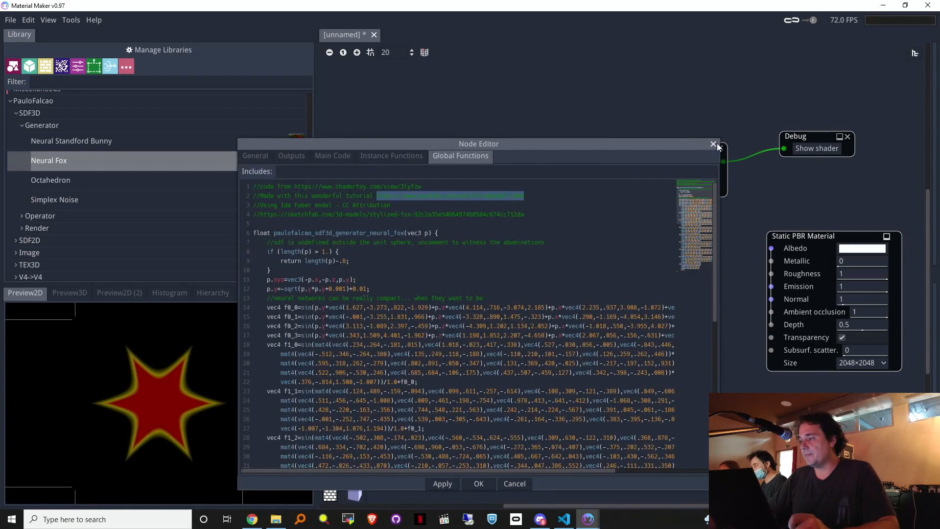
Step: Delete the semicolon ending line 12 of the global functions, then retype it
click(393, 285)
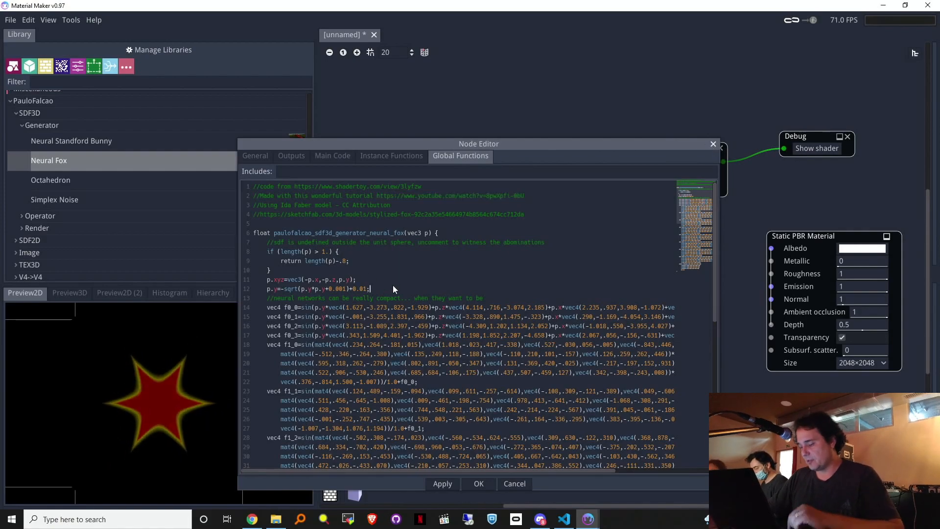
key(BackSpace)
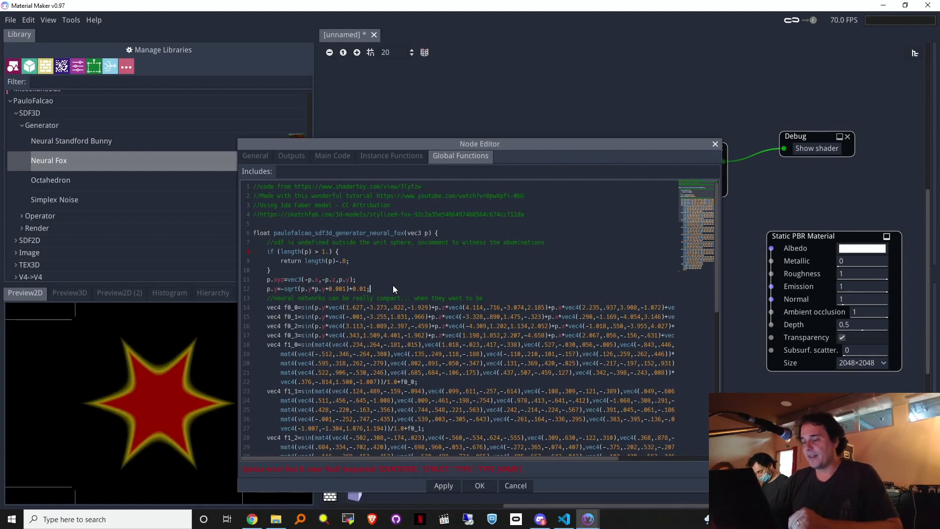
key(BackSpace)
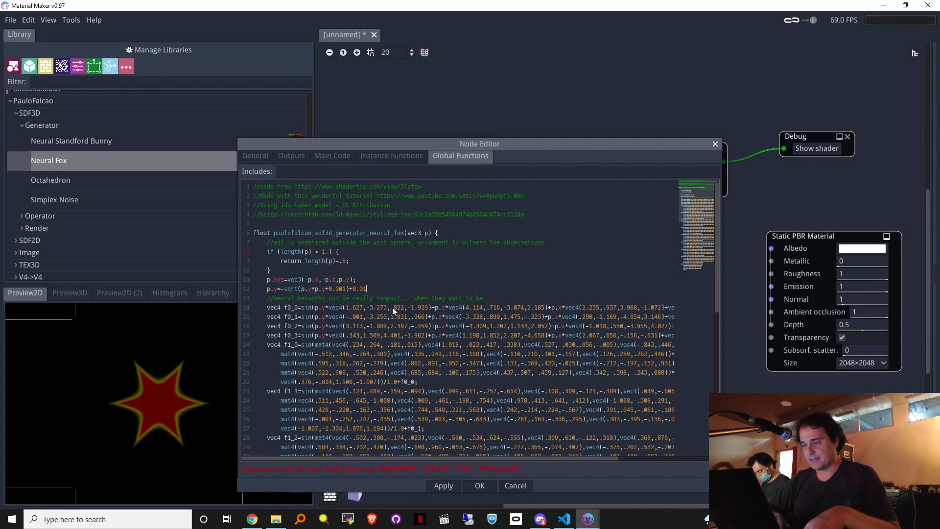
text(;)
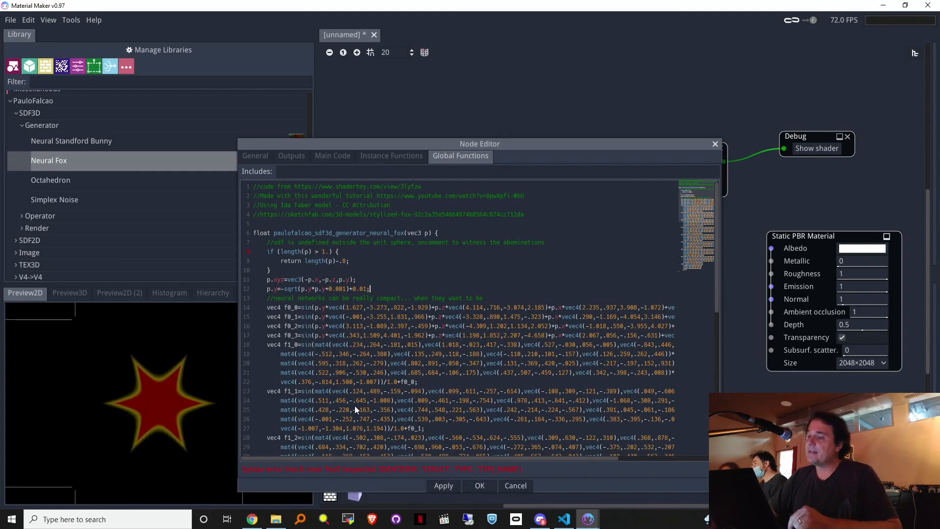
Step: Accept the code with OK and nudge the Colorize node slightly up and right
drag(577, 144, 581, 91)
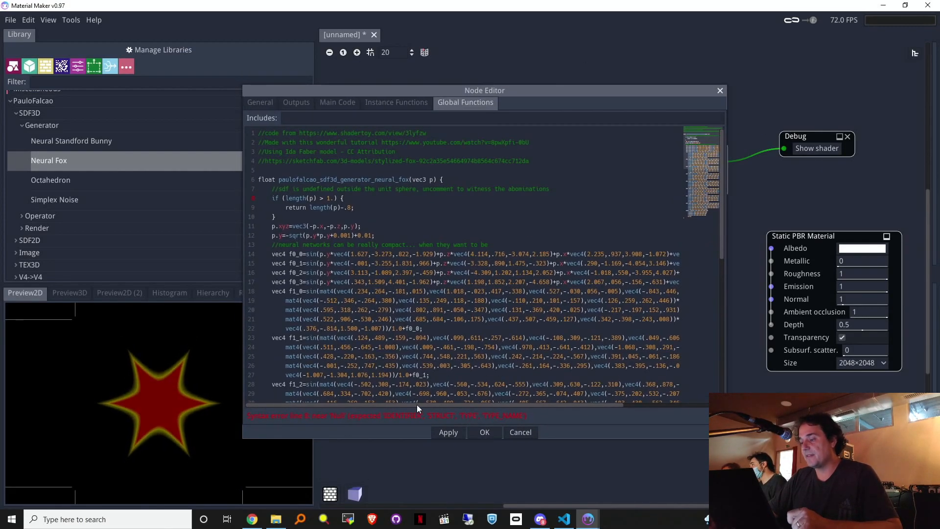
click(494, 434)
mouse_move(664, 146)
mouse_down()
mouse_move(669, 135)
mouse_move(673, 142)
mouse_up()
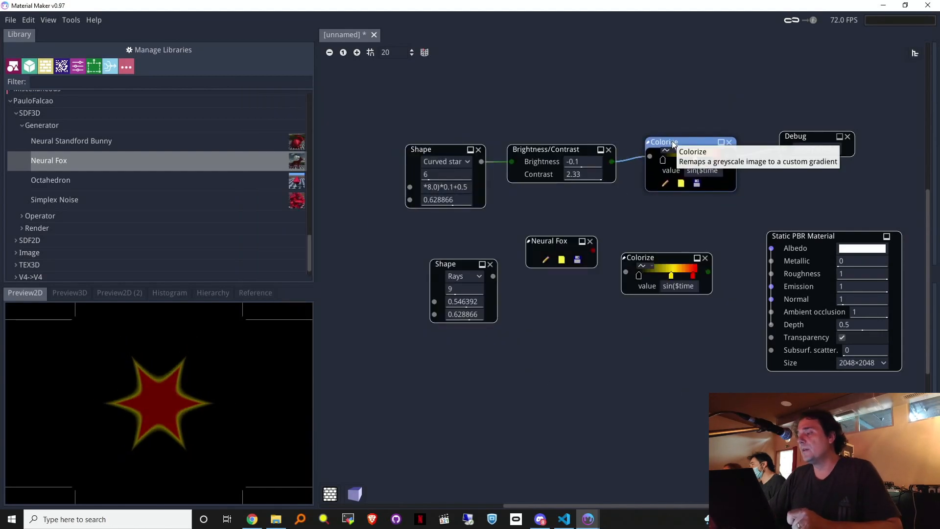
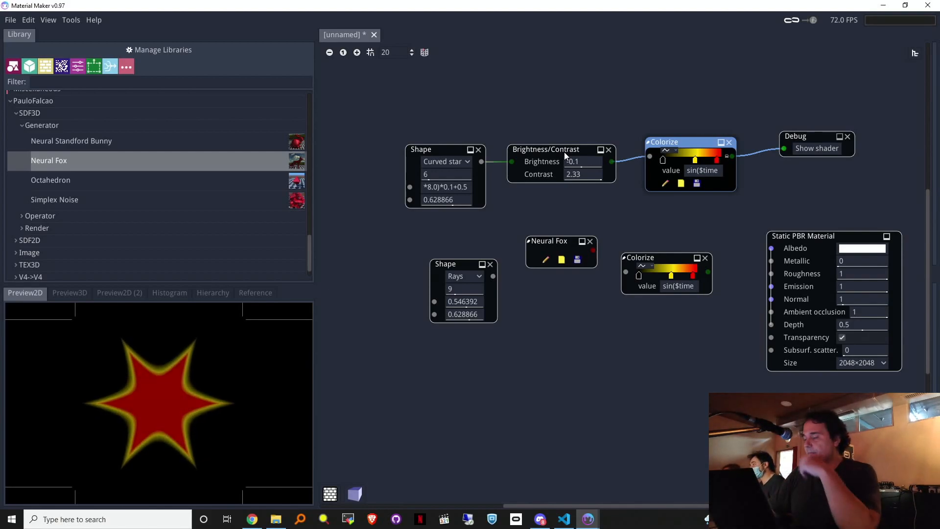
Step: Tidy the node graph and fix the top Colorize value at 1
drag(390, 75, 407, 137)
middle_drag(764, 84, 723, 95)
drag(752, 247, 780, 214)
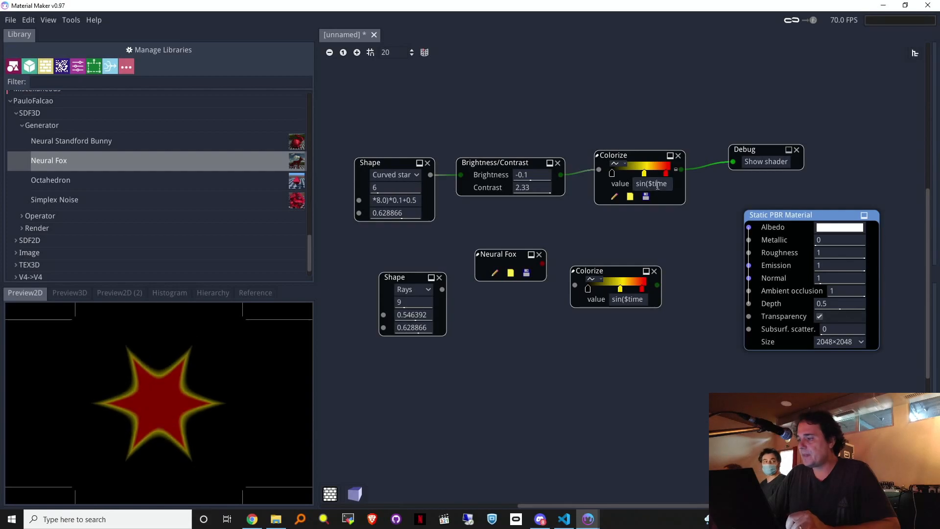
click(657, 185)
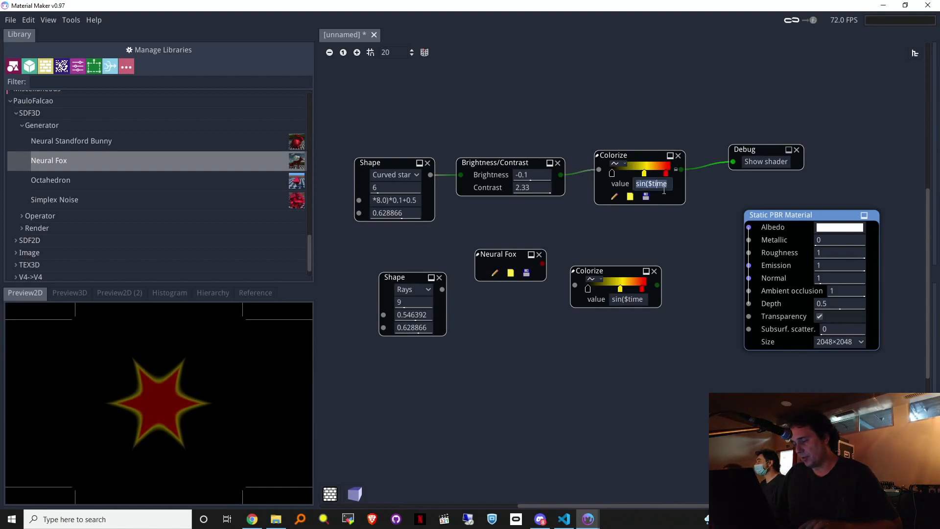
text(1)
key(Return)
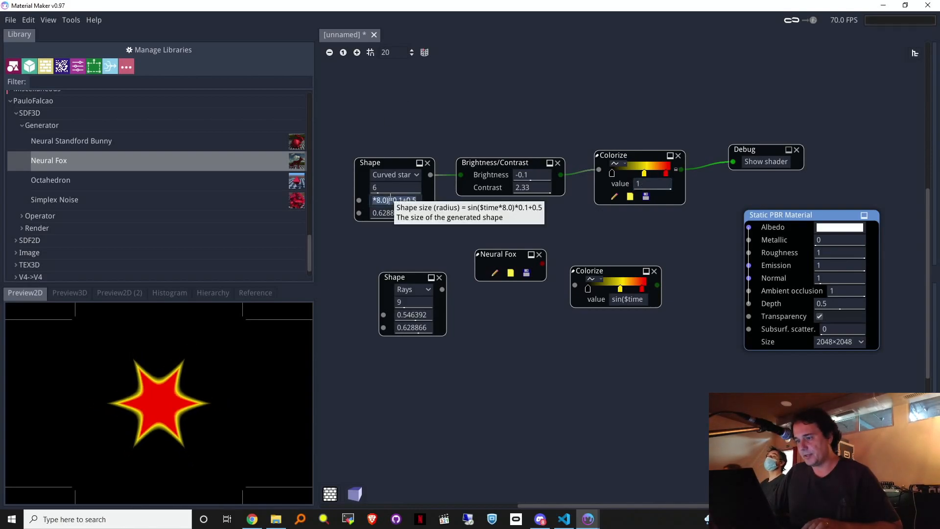
Step: Give the curved star Shape a constant size, trying 1 and 0.1 before settling on 0.69
text(1)
key(Return)
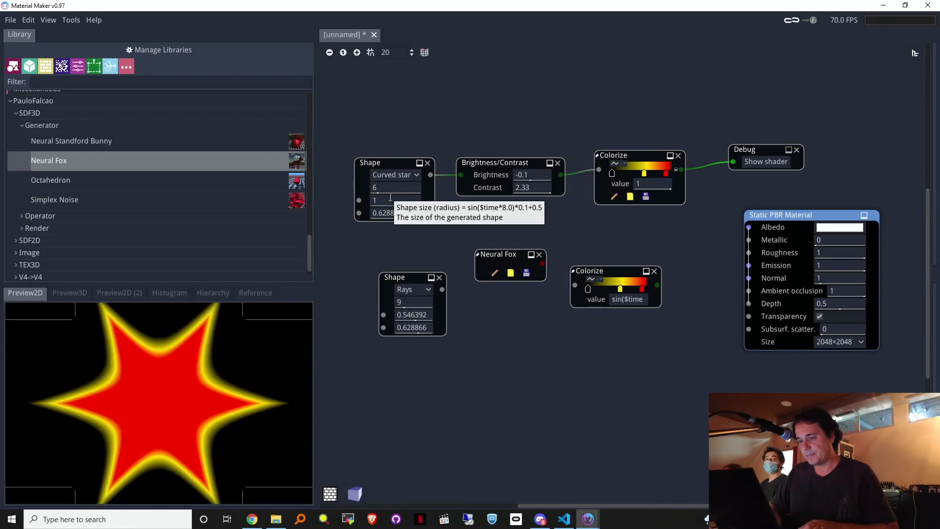
click(391, 198)
text(0.1)
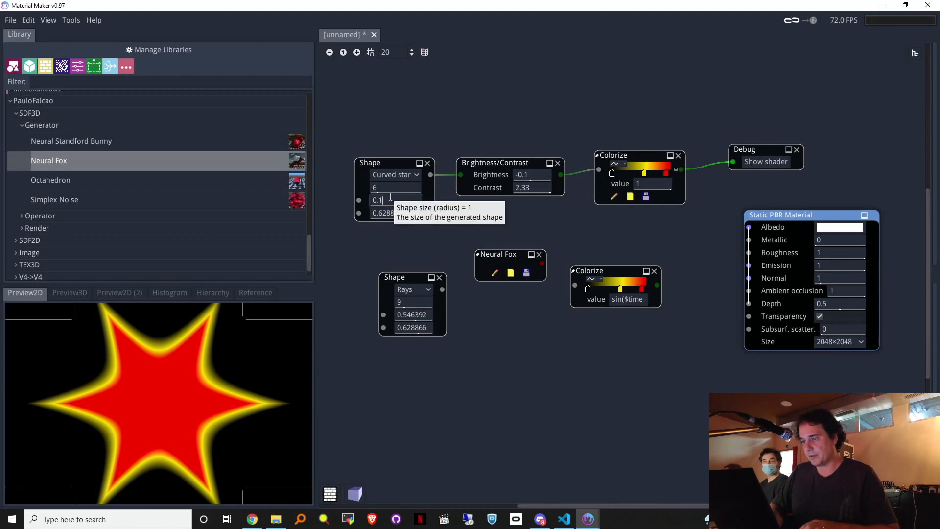
key(Return)
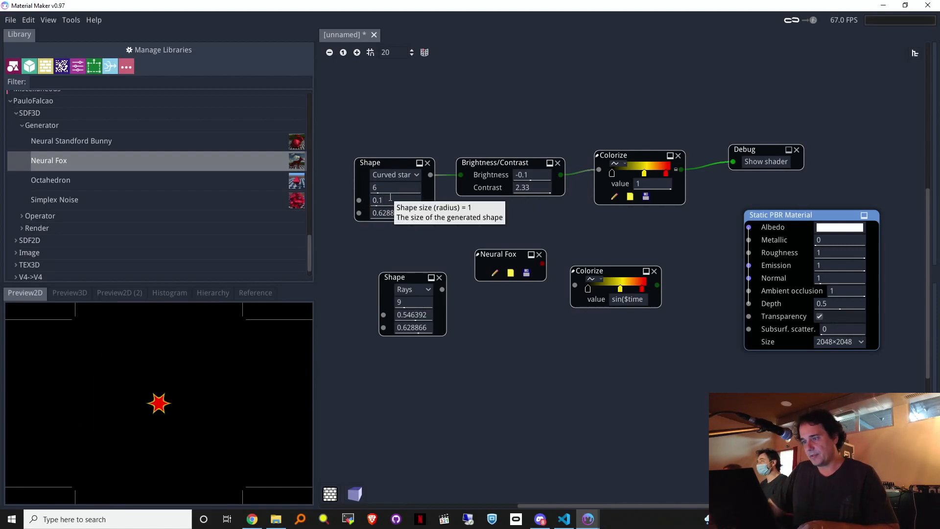
drag(390, 197, 457, 203)
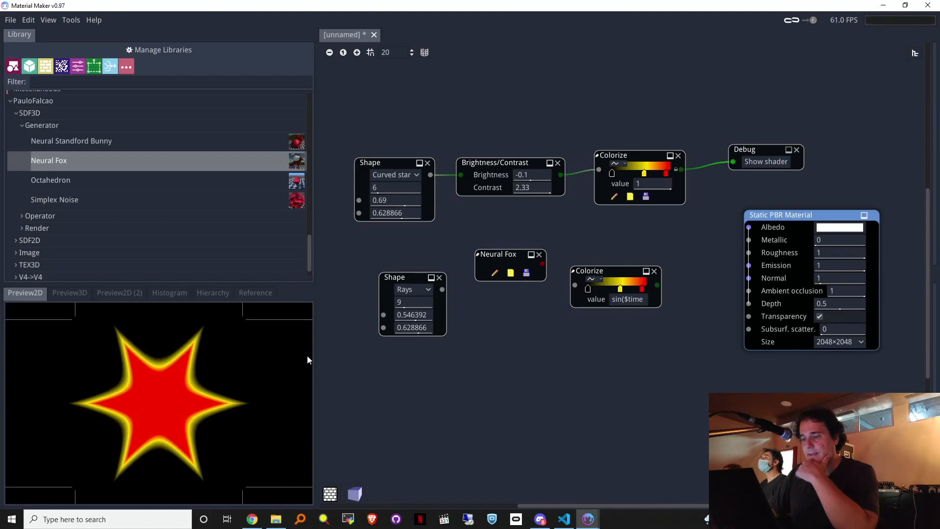
Step: Widen the side panels for a bigger 2D preview, tidy the star nodes, and delete the Debug node
drag(315, 342, 399, 363)
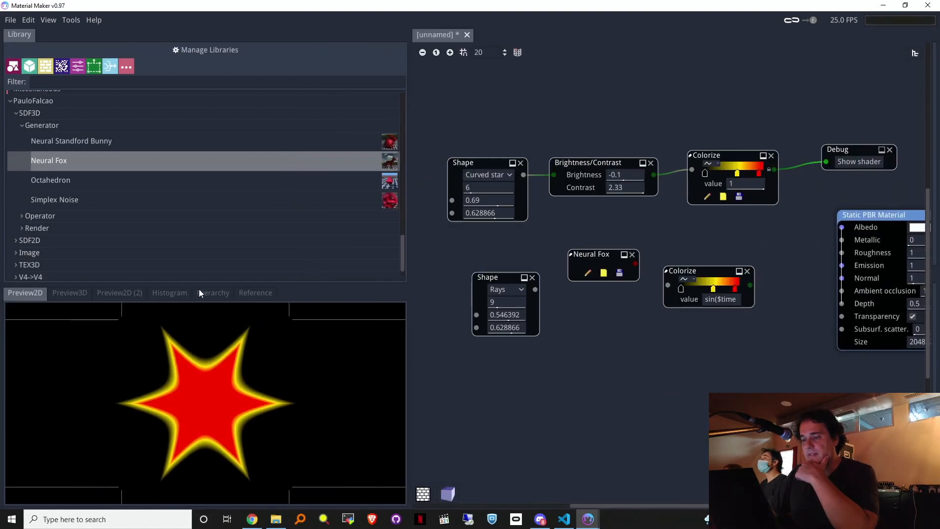
drag(201, 284, 227, 61)
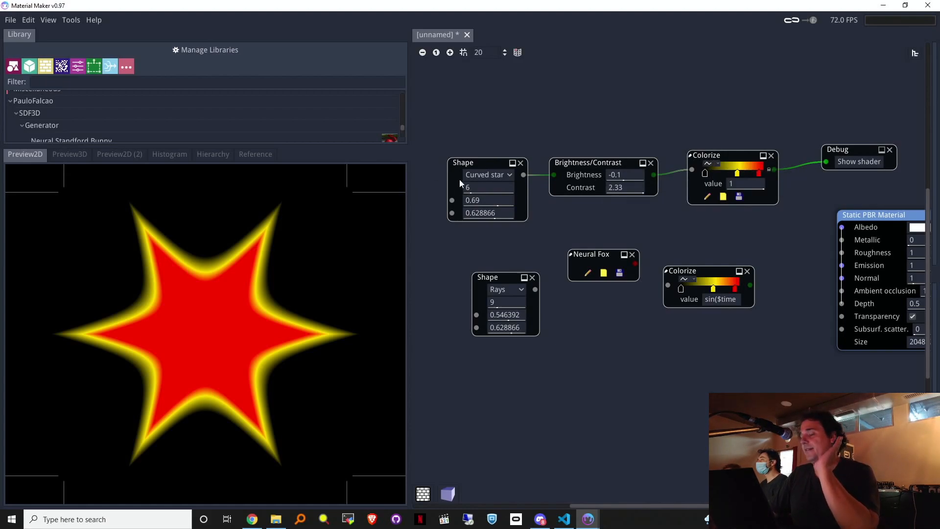
drag(468, 142, 480, 166)
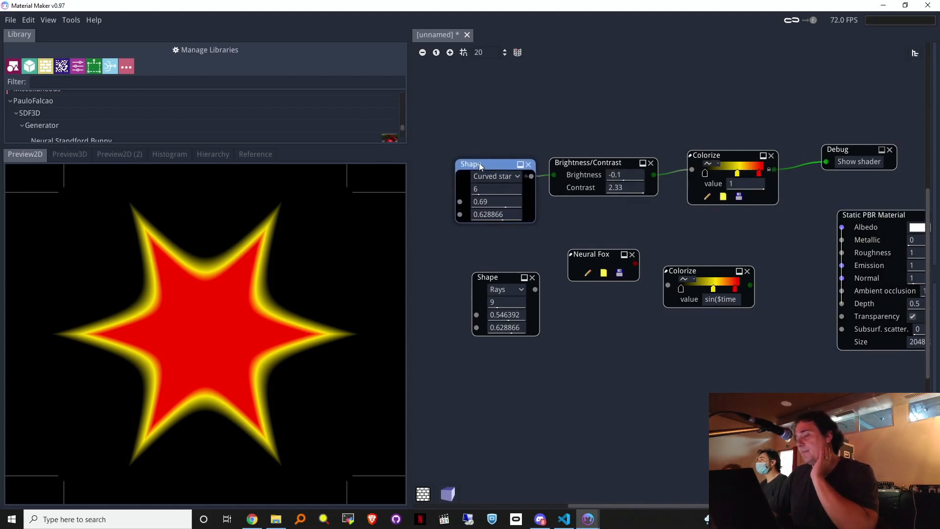
drag(579, 165, 608, 159)
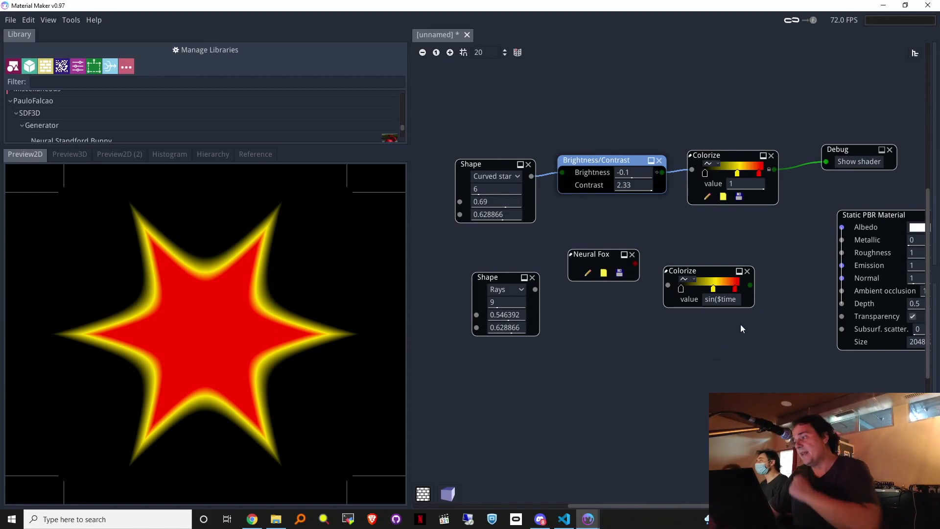
click(894, 149)
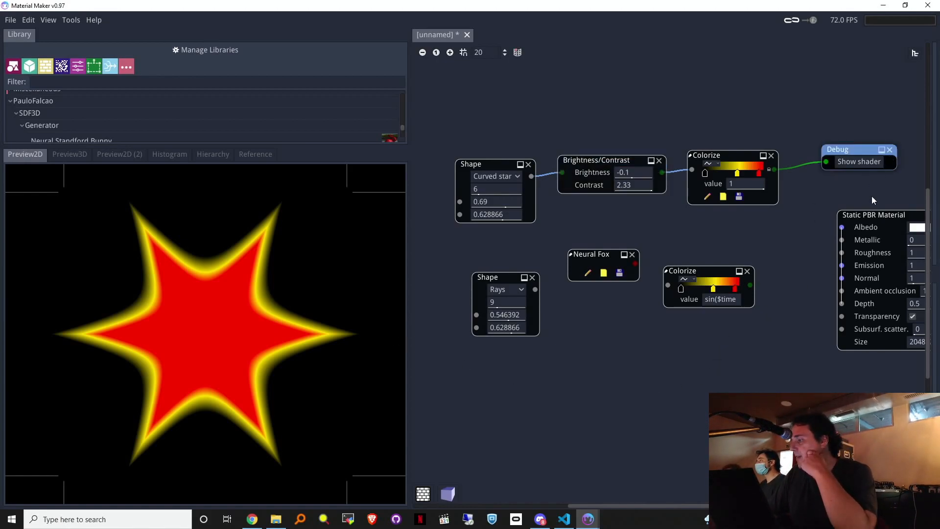
click(889, 149)
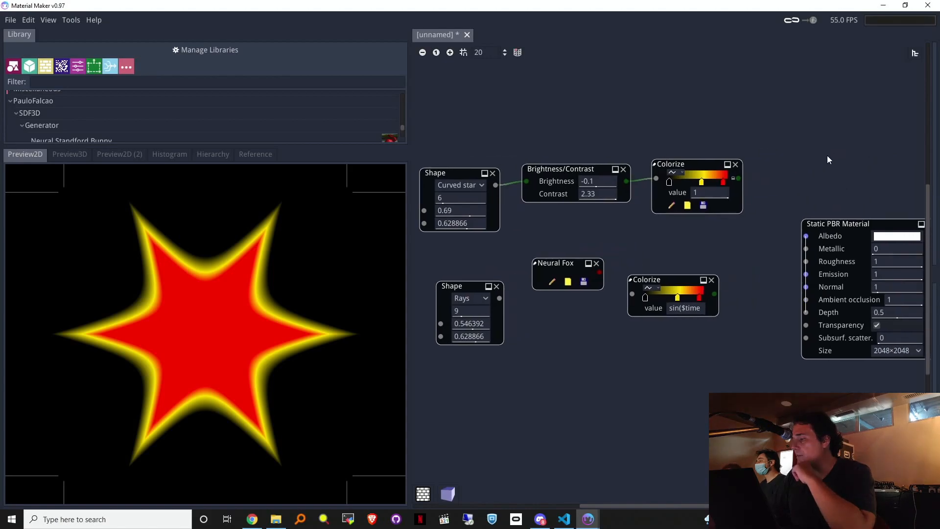
Step: Wire the top Colorize output into the Static PBR Albedo and view it on the 3D cube
drag(686, 255, 621, 198)
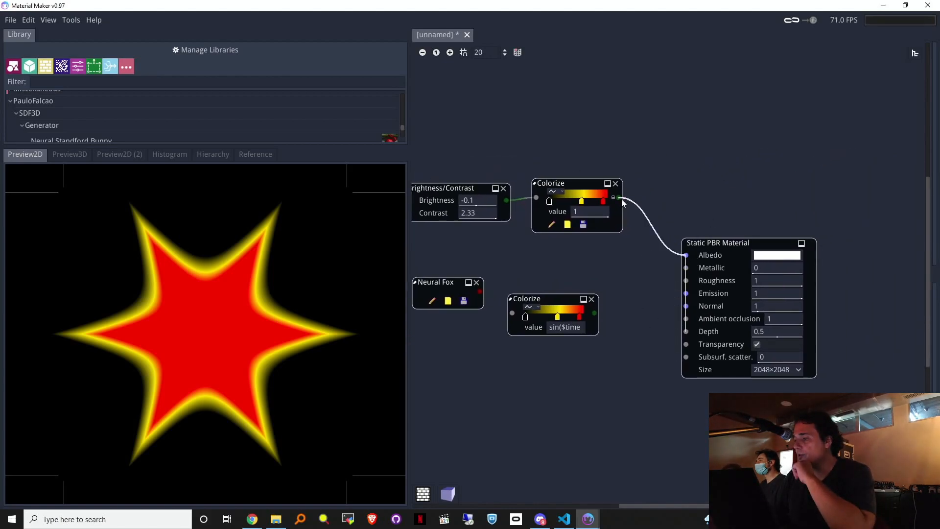
drag(721, 242, 736, 190)
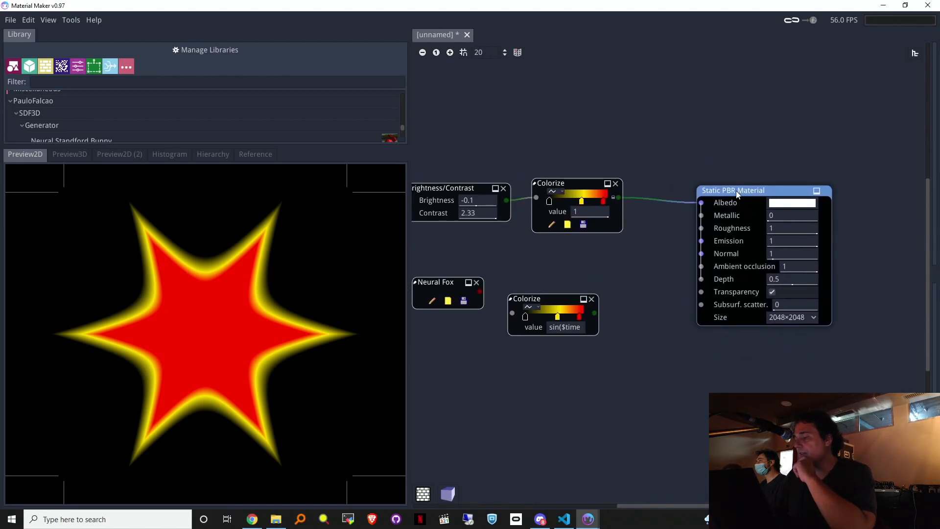
click(73, 156)
drag(118, 263, 240, 309)
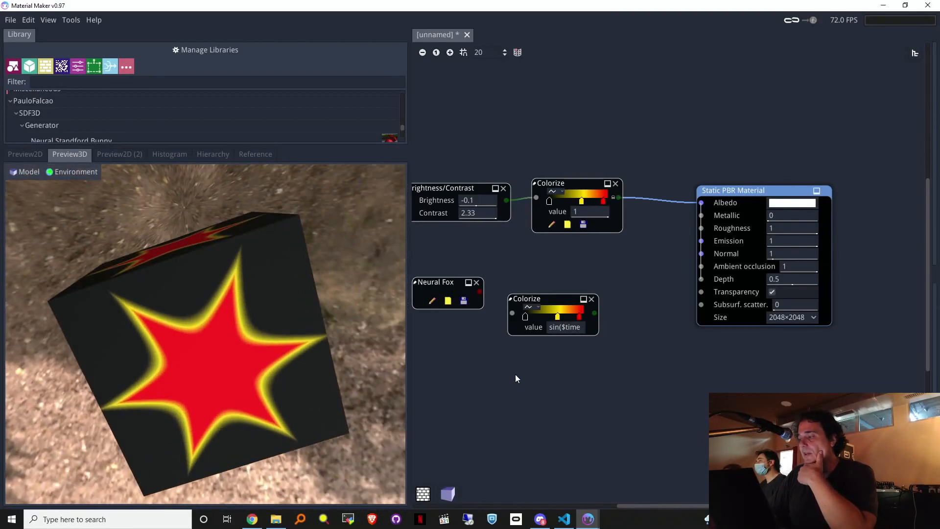
Step: Delete the Neural Fox, lower Colorize and rays Shape nodes
middle_drag(638, 279, 716, 309)
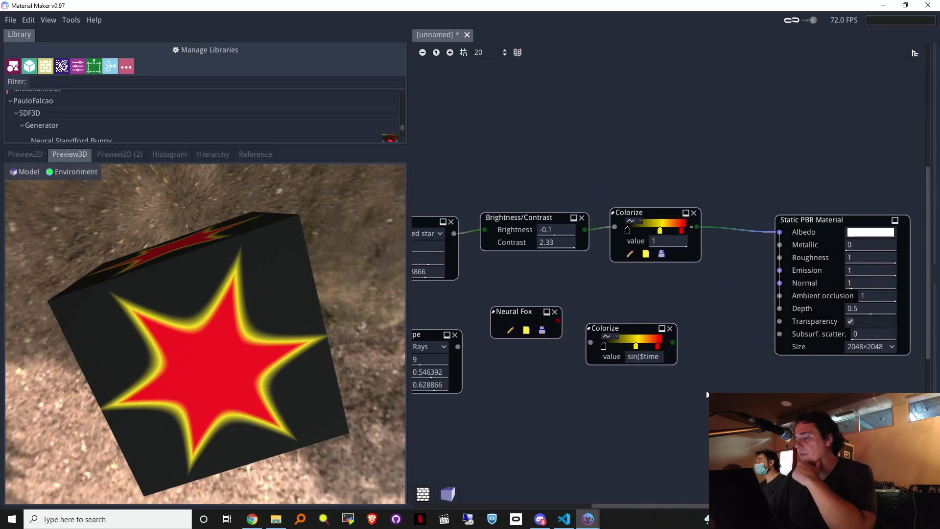
drag(630, 421, 424, 305)
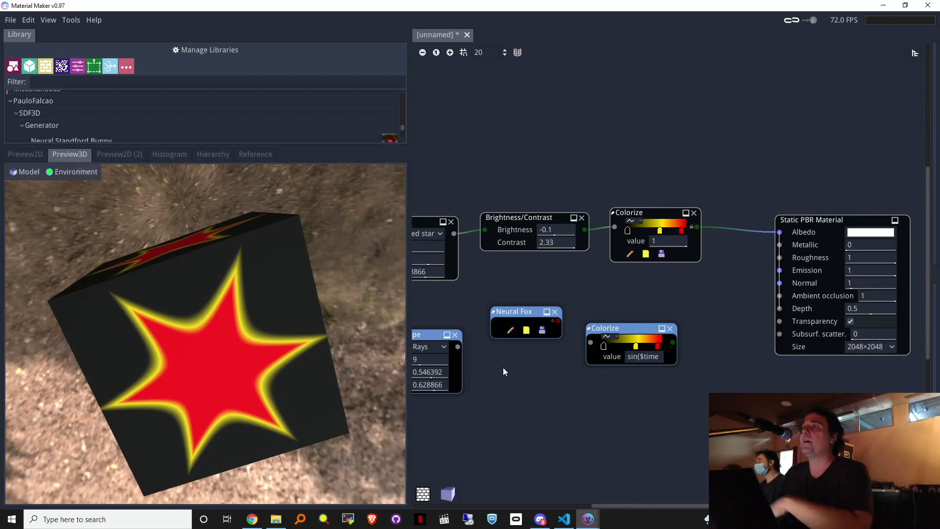
key(Delete)
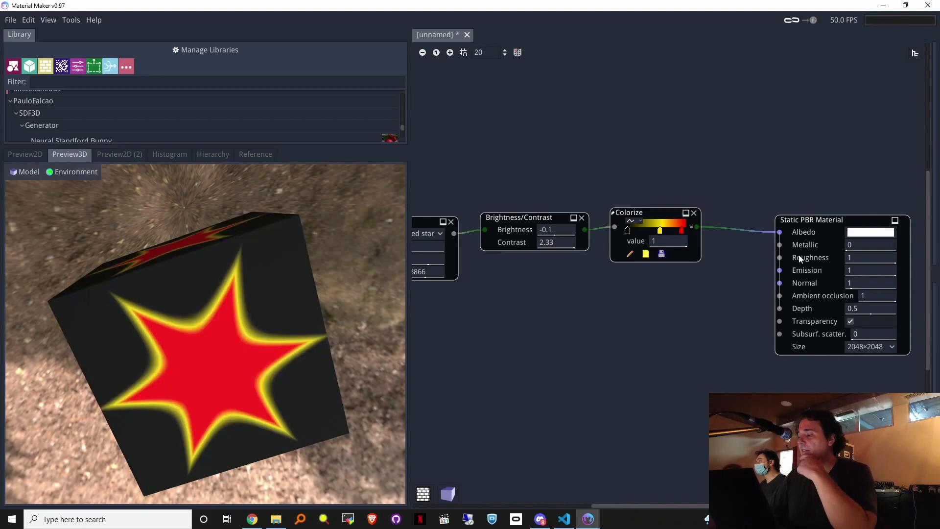
Step: Link the star Shape output to the material's Metallic input and set Metallic to 0.42
middle_drag(718, 148, 735, 144)
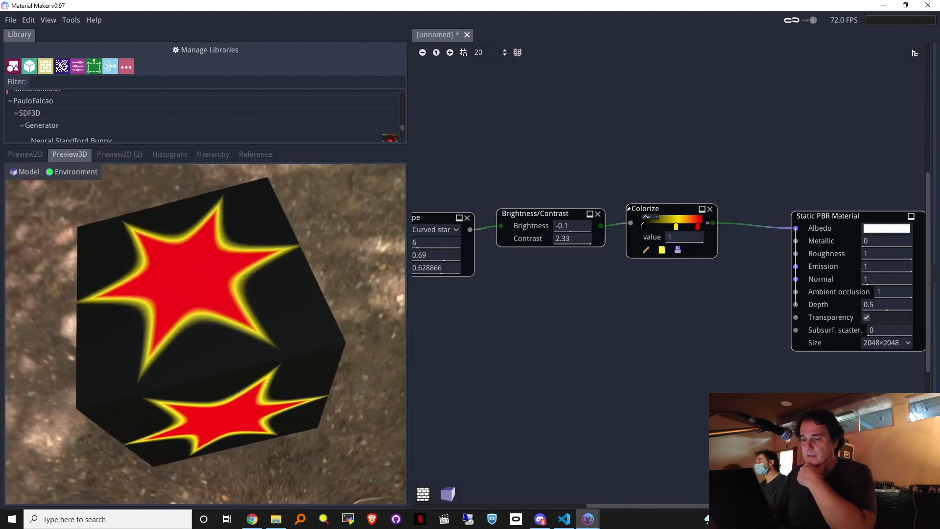
drag(793, 260, 645, 308)
click(474, 235)
drag(471, 229, 784, 240)
drag(887, 238, 899, 238)
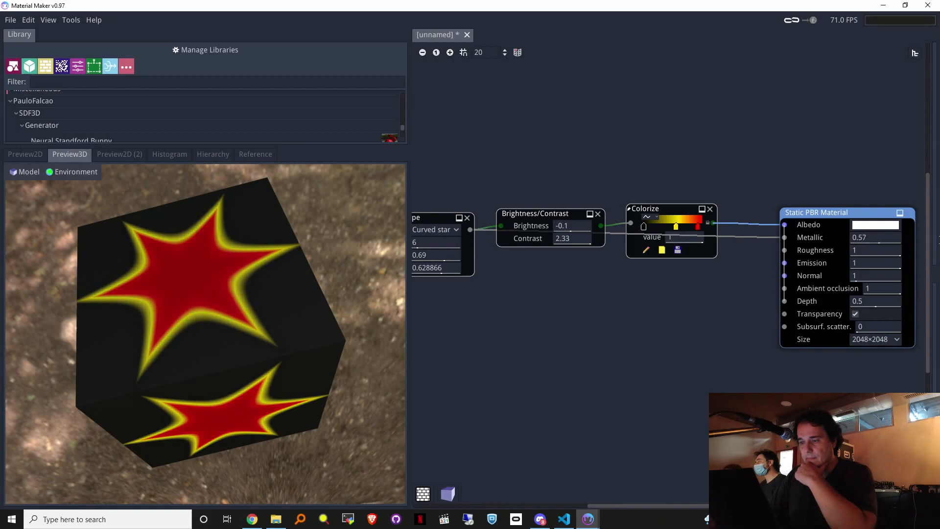
drag(357, 298, 333, 338)
Step: Move the star link to the Roughness input and shift Brightness/Contrast and Colorize upward
mouse_move(785, 238)
mouse_down()
mouse_move(744, 254)
mouse_move(785, 250)
mouse_up()
drag(181, 338, 210, 345)
right_drag(211, 346, 208, 321)
drag(516, 162, 671, 227)
drag(604, 216, 591, 129)
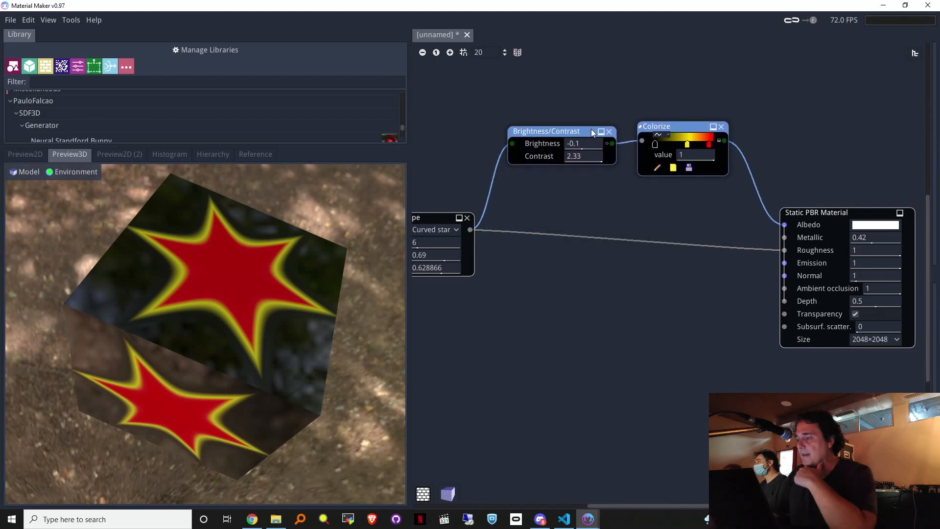
drag(567, 226, 613, 210)
middle_drag(572, 209, 608, 239)
Step: Lower Roughness to 0.1 and orbit the cube to check the glossy reflections
drag(255, 294, 216, 363)
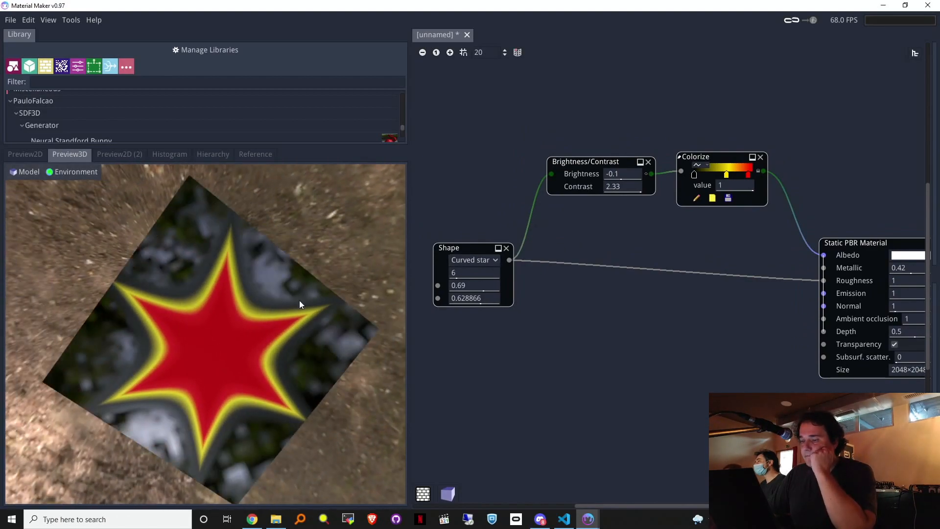
drag(318, 380, 241, 279)
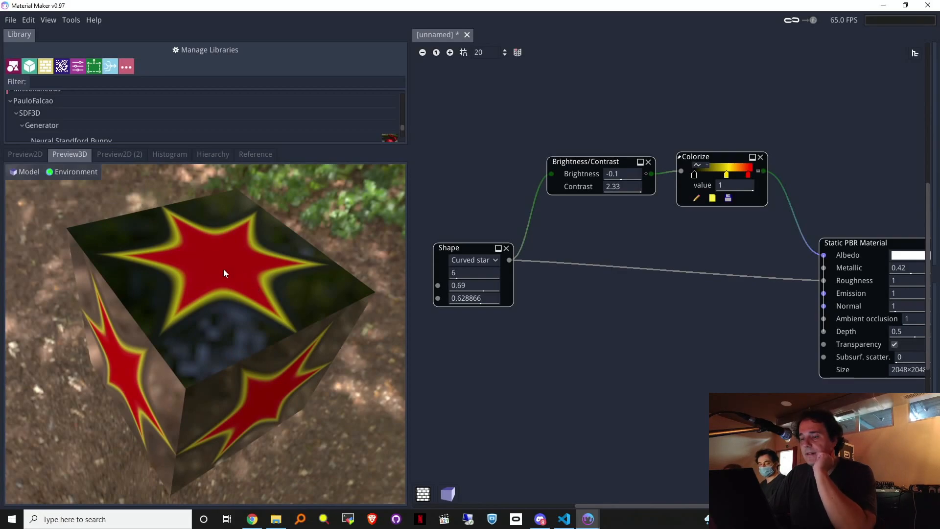
drag(329, 301, 228, 324)
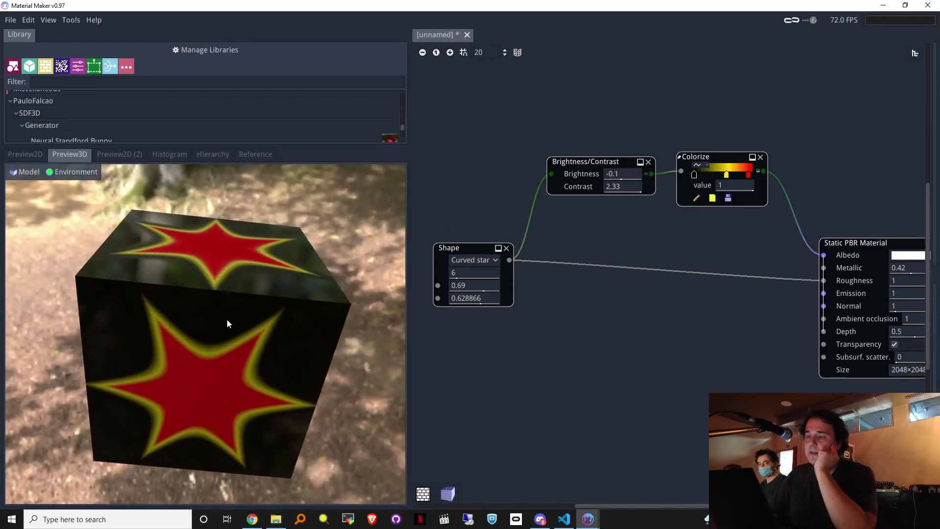
middle_drag(912, 133, 830, 133)
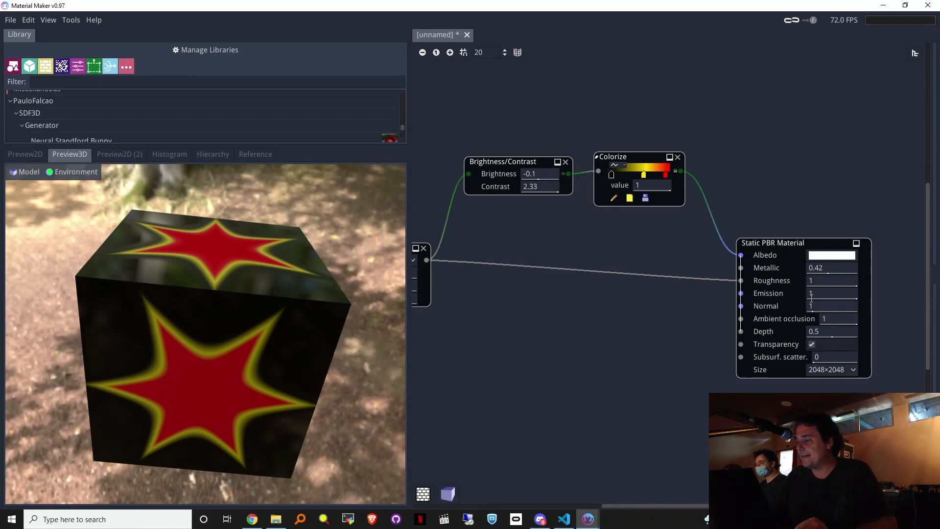
drag(831, 278, 733, 284)
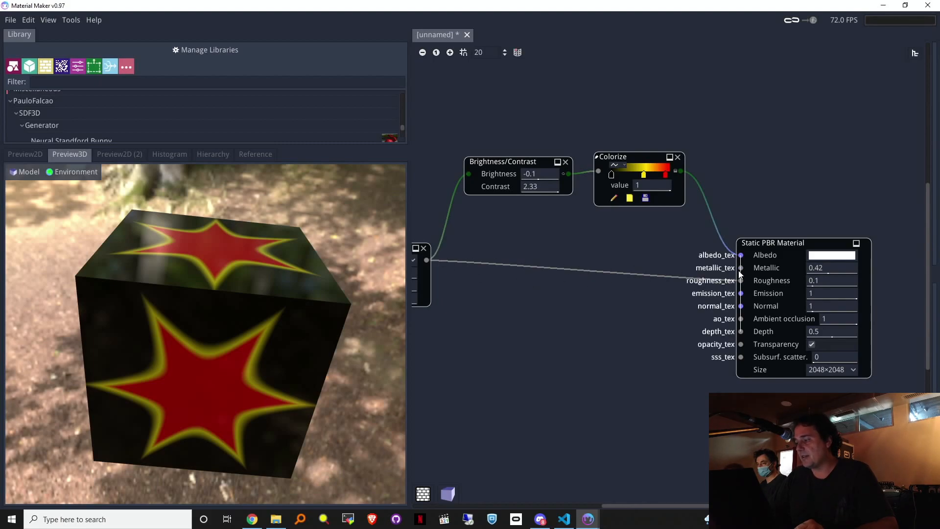
drag(217, 312, 171, 249)
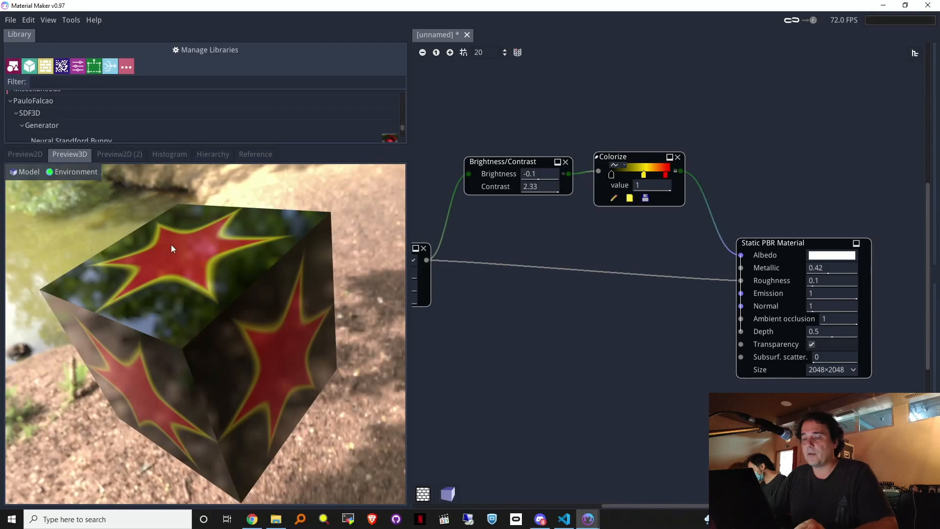
Step: Look through the File menu options, then close it
click(10, 20)
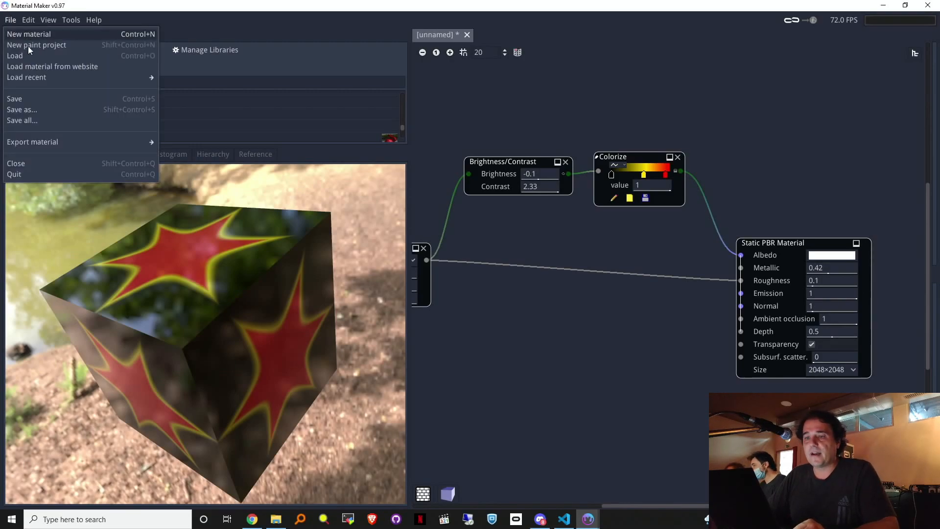
mouse_move(131, 143)
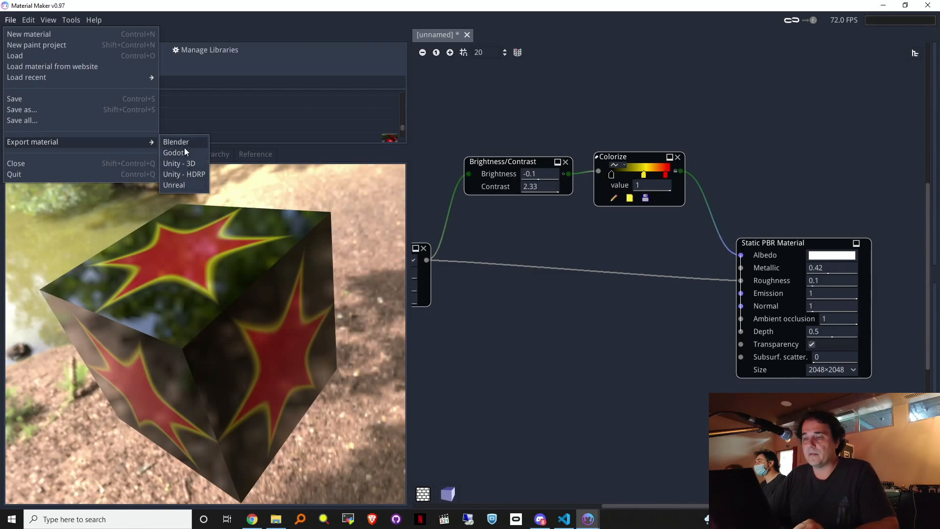
click(763, 162)
Step: Switch the material node from Static PBR to Dynamic PBR Material
drag(771, 246, 785, 231)
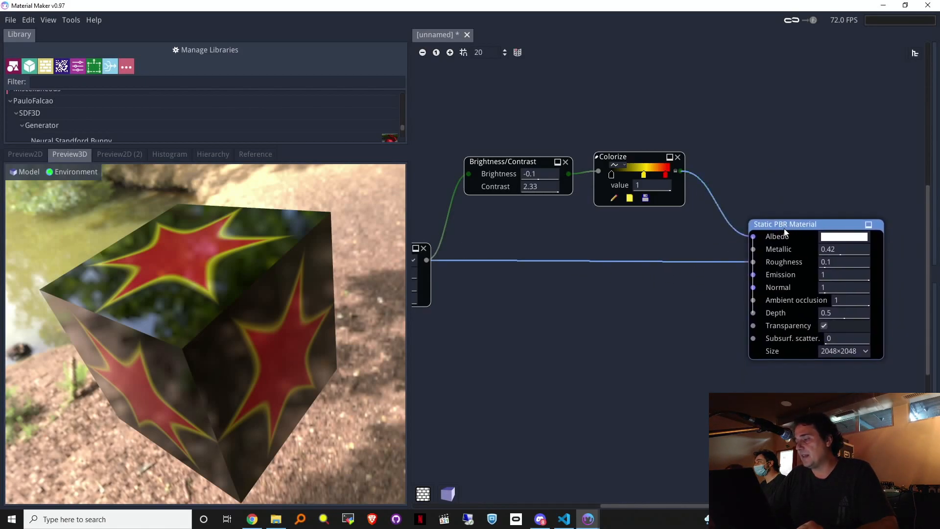
click(784, 223)
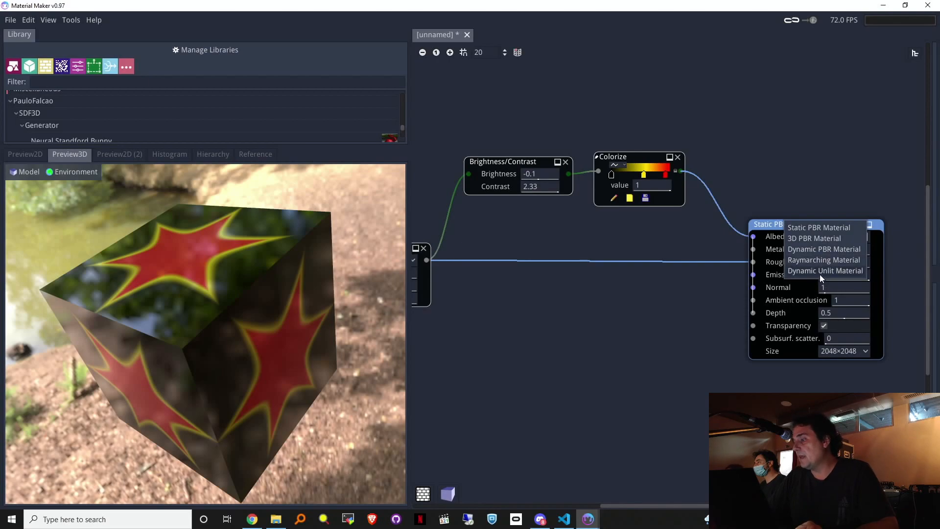
click(815, 250)
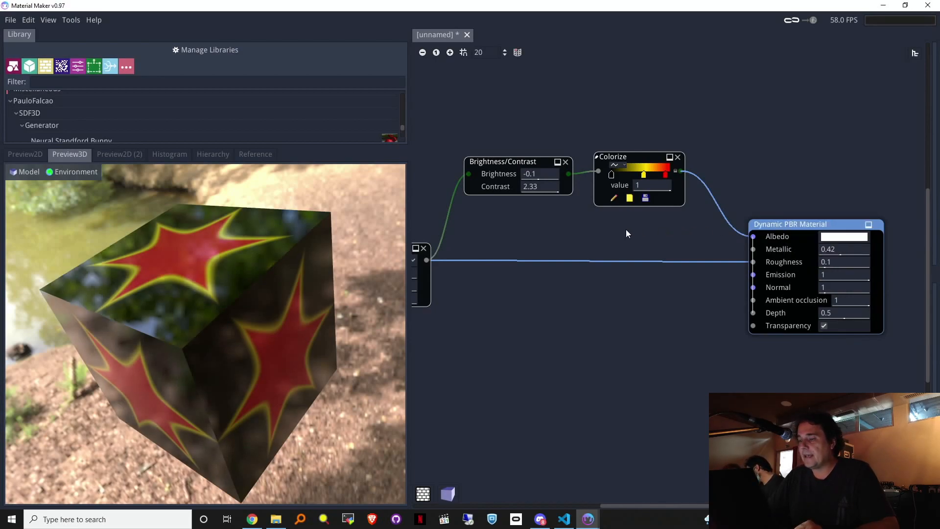
middle_drag(573, 230, 645, 246)
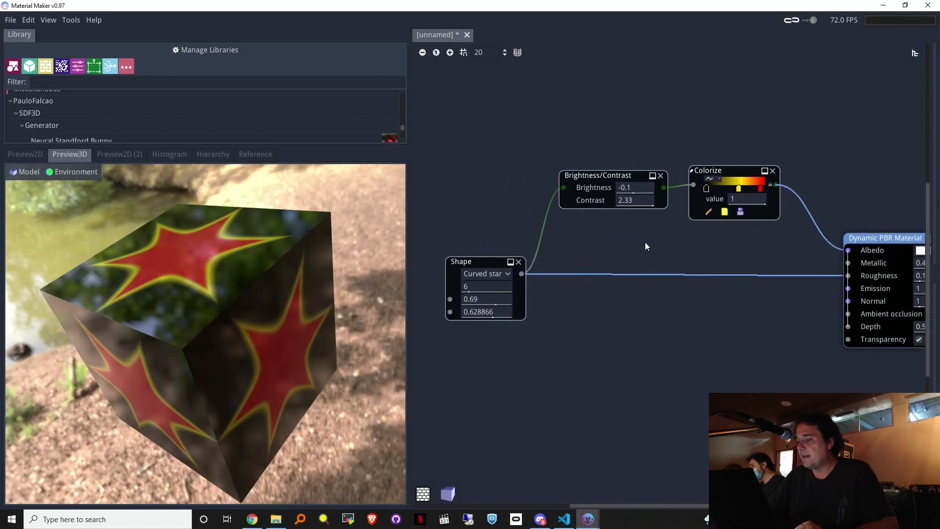
Step: Start editing the star's number of sides, then check the File > Export material options
click(494, 287)
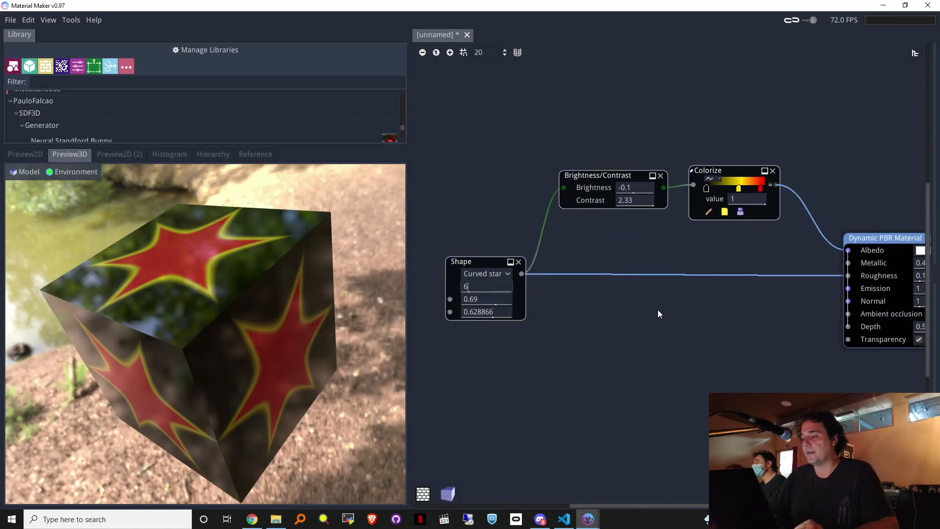
click(11, 20)
mouse_move(75, 142)
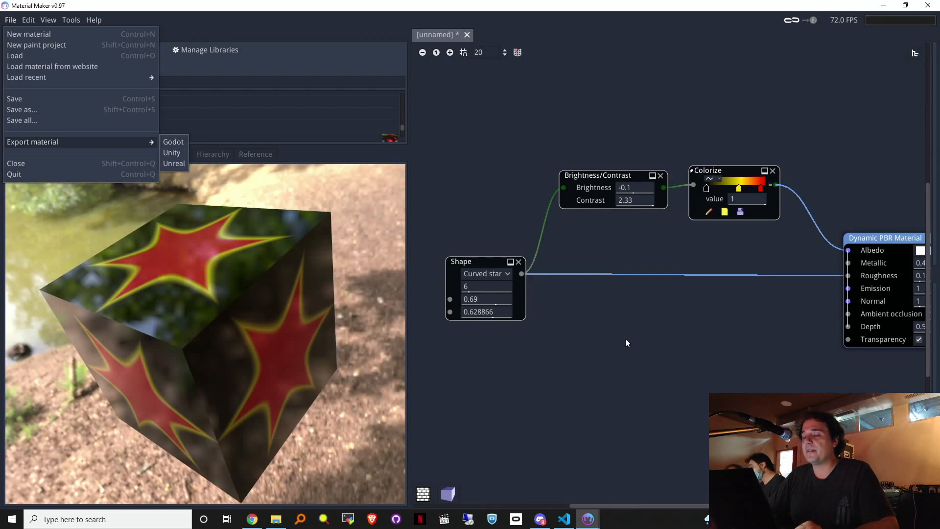
middle_drag(773, 327, 701, 310)
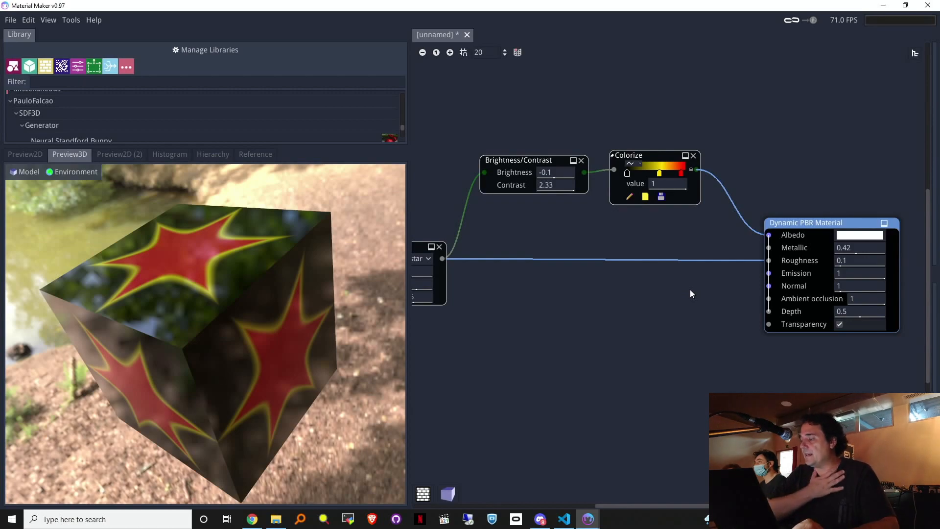
Step: Turn the material into a Raymarching Material and delete the Brightness/Contrast, Colorize and shape nodes
click(829, 225)
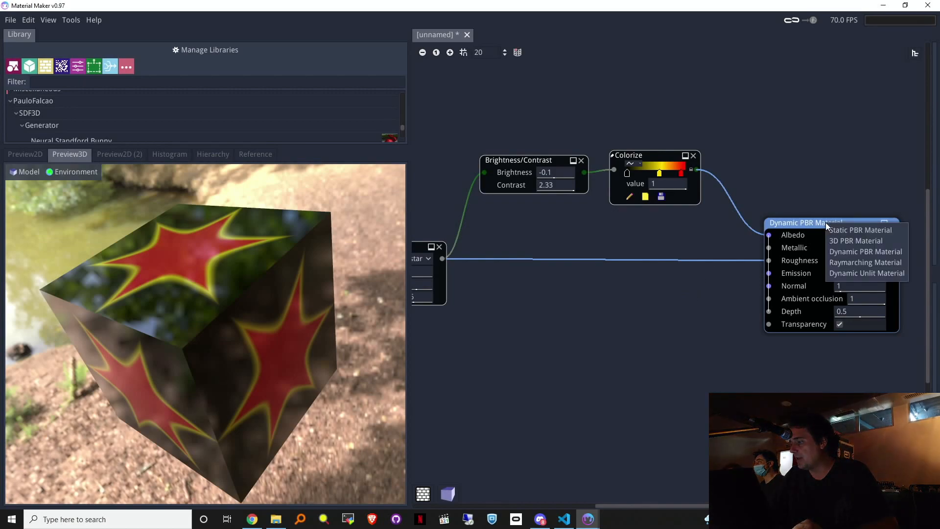
click(851, 263)
drag(750, 364, 418, 134)
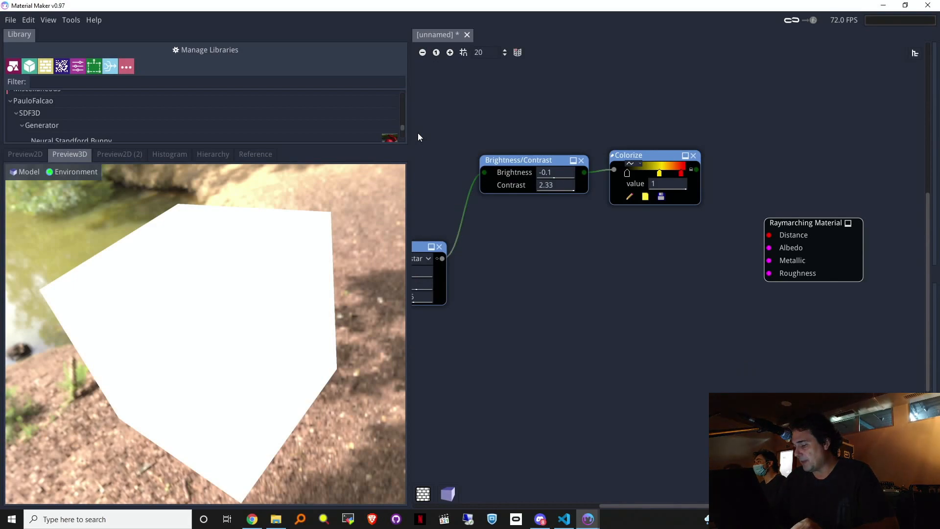
key(Delete)
drag(798, 227, 737, 217)
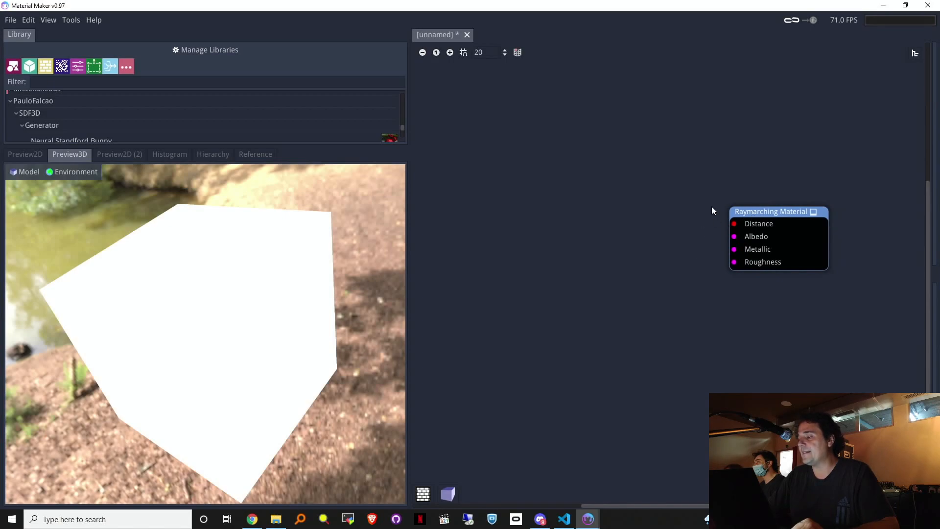
Step: Inspect the white cube preview, then pull a new link from the Distance input
mouse_move(161, 336)
mouse_down()
mouse_move(171, 373)
mouse_move(142, 305)
mouse_move(166, 348)
mouse_move(152, 289)
mouse_move(147, 315)
mouse_move(157, 336)
mouse_move(161, 324)
mouse_move(167, 329)
mouse_up()
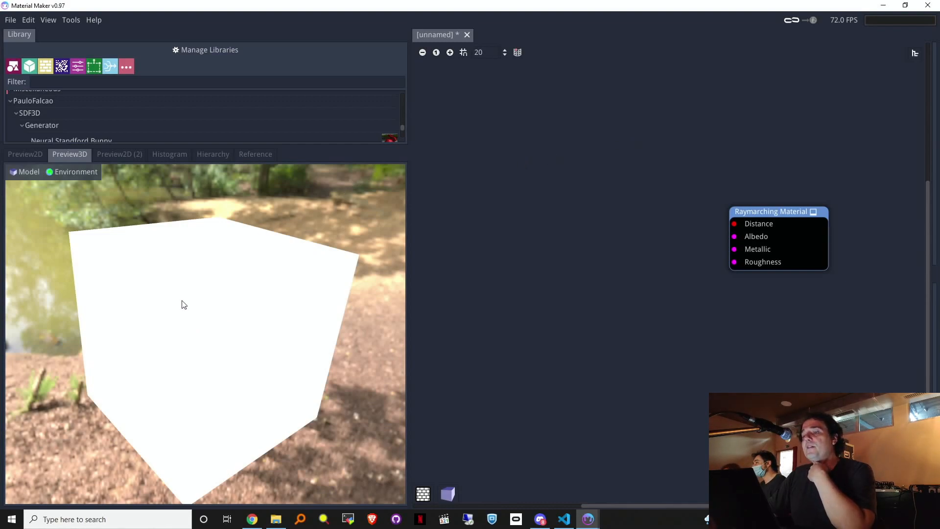
drag(202, 280, 215, 271)
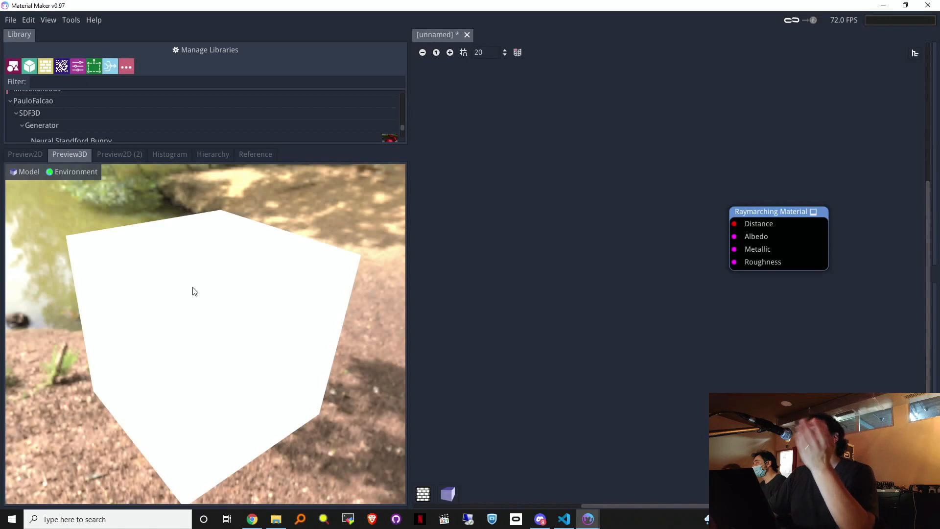
drag(222, 314, 294, 280)
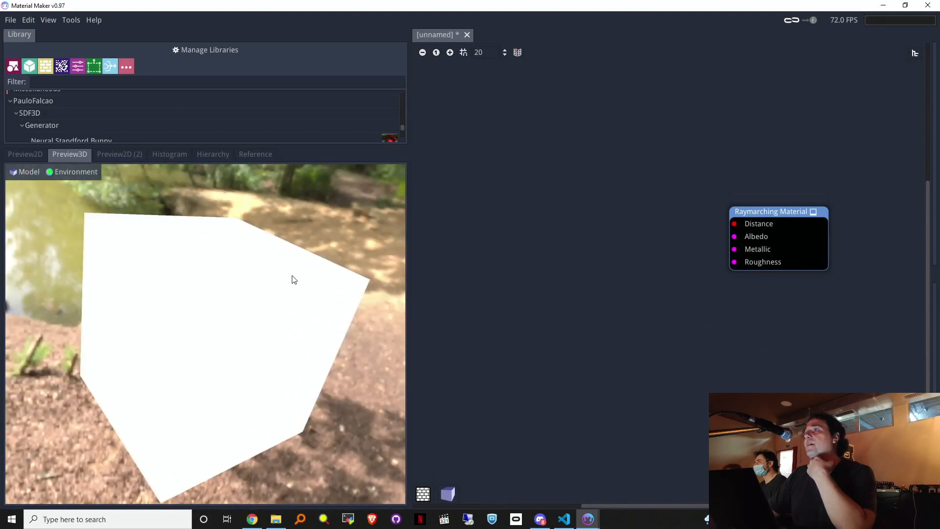
mouse_move(279, 315)
mouse_down()
mouse_move(308, 298)
mouse_move(279, 313)
mouse_move(290, 322)
mouse_up()
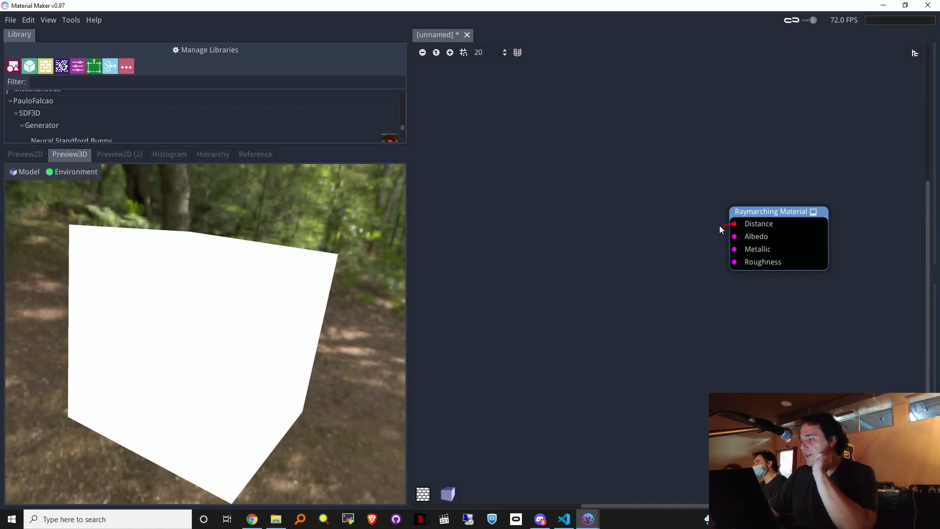
drag(644, 189, 644, 189)
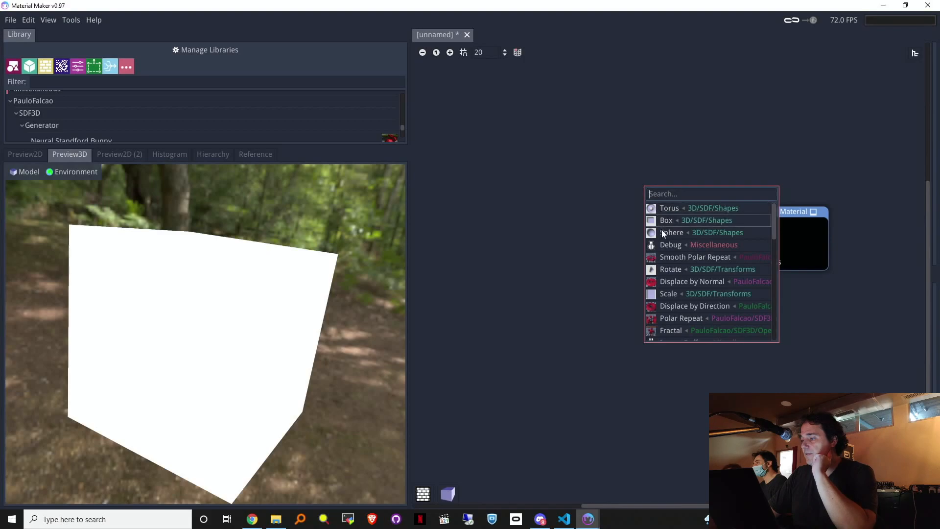
Step: Add a Torus node feeding Distance and try different ring radius R values
click(657, 208)
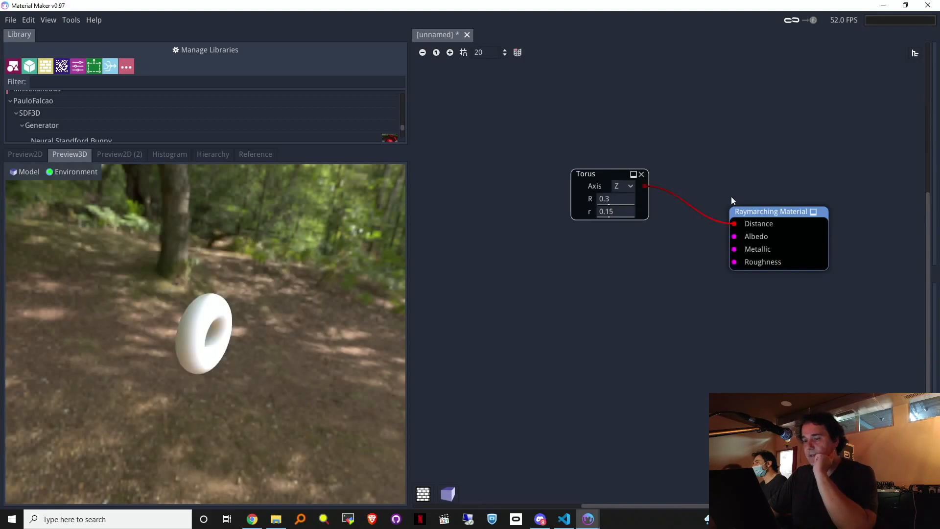
drag(192, 427, 188, 333)
drag(618, 197, 721, 211)
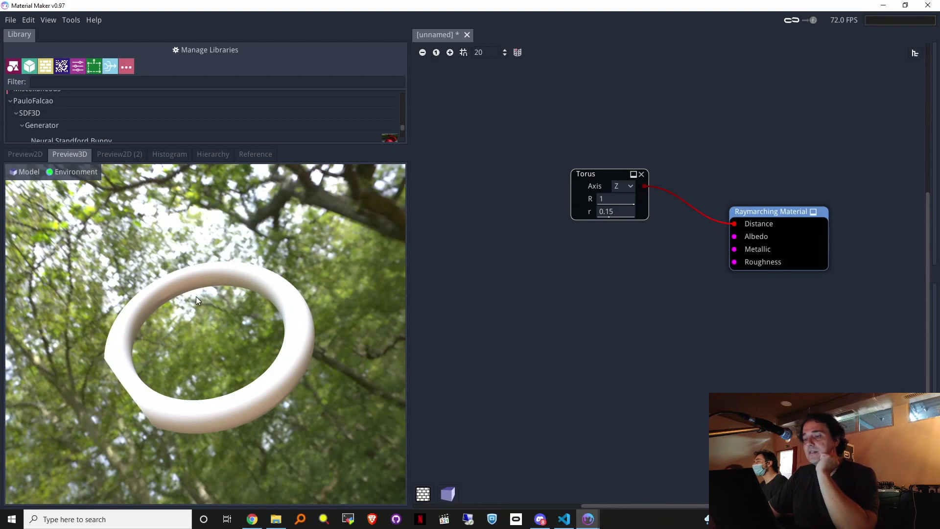
right_drag(205, 314, 259, 377)
drag(615, 199, 567, 210)
right_drag(304, 284, 228, 318)
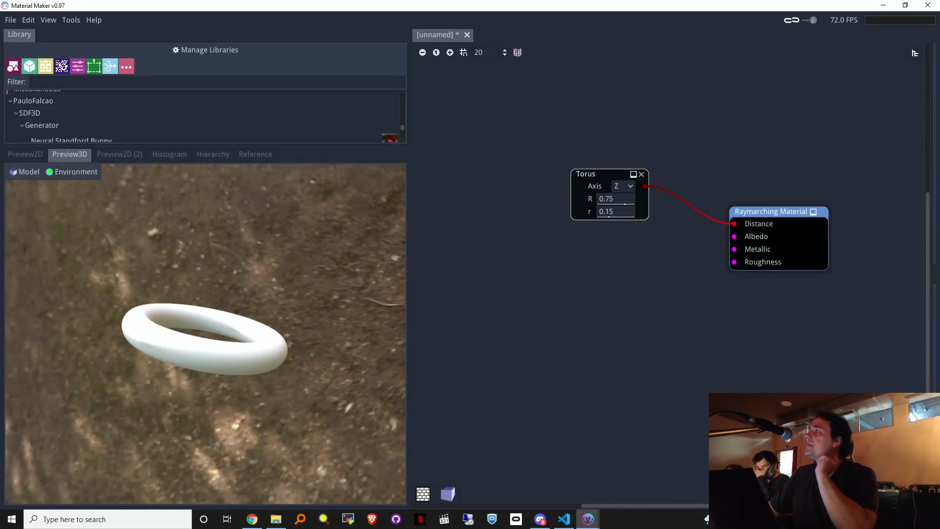
Step: Settle the torus at R 0.67 and r 0.29, then make the library panel taller
right_drag(227, 338, 250, 355)
right_drag(553, 179, 529, 188)
drag(619, 197, 678, 214)
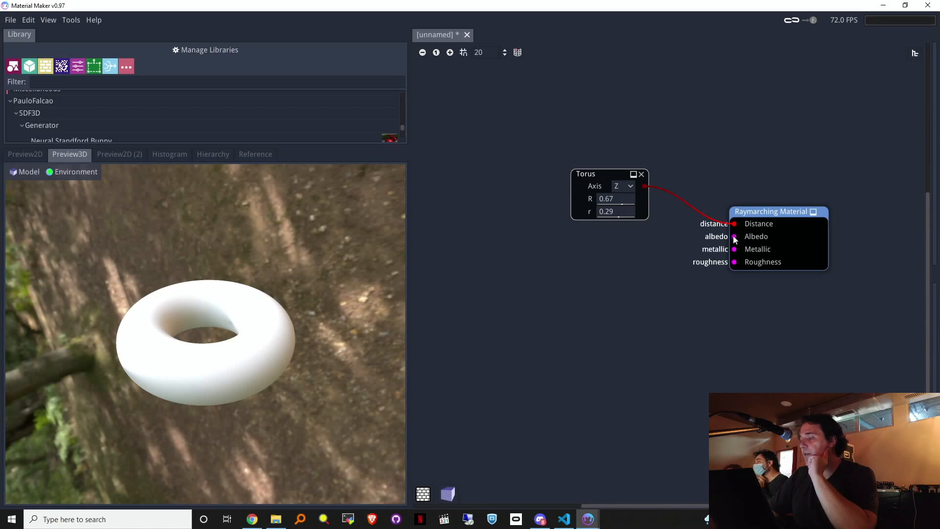
drag(735, 237, 546, 269)
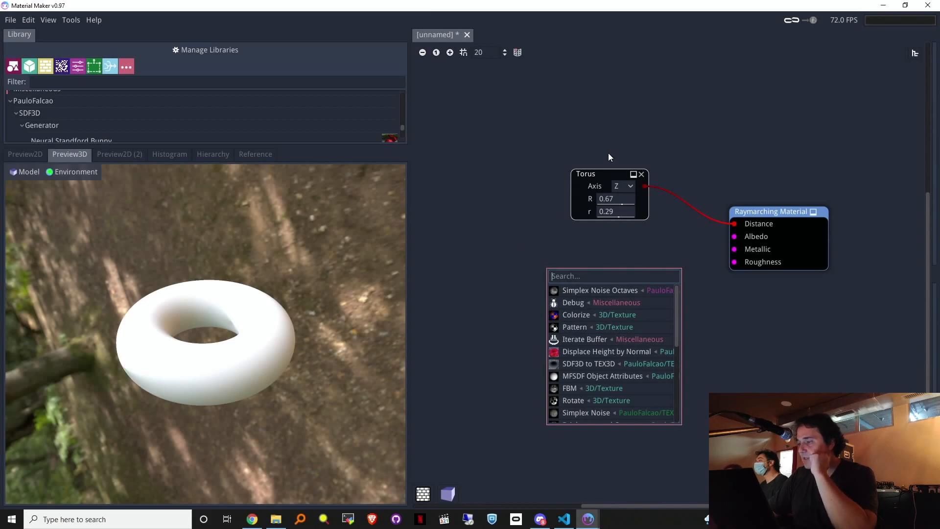
drag(601, 172, 607, 170)
drag(223, 147, 256, 274)
drag(405, 238, 406, 140)
Step: Collapse the Shape, PauloFalcao and Simple categories in the library
scroll(295, 156, up, 10)
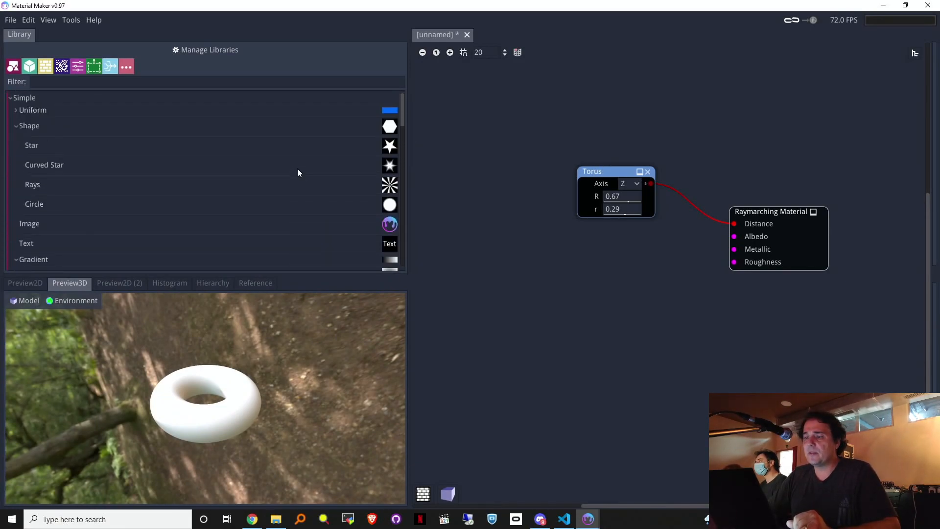
click(17, 125)
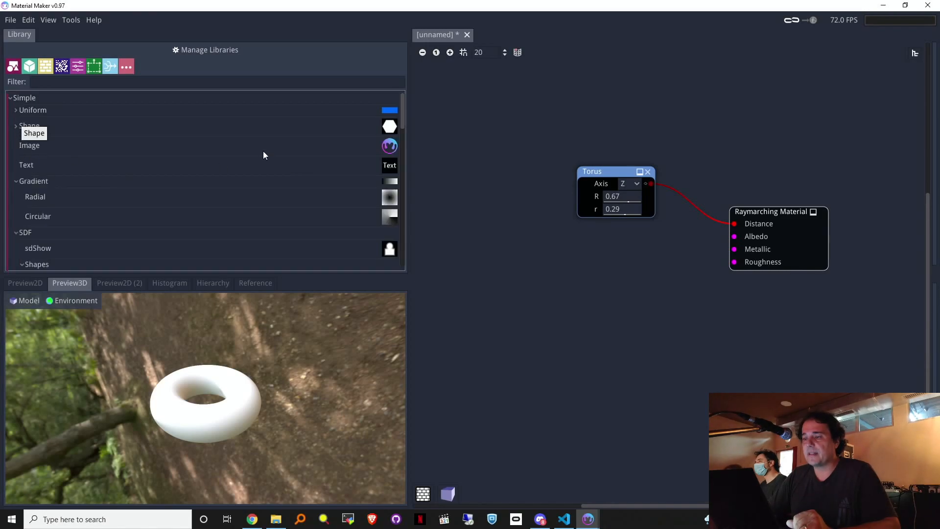
scroll(269, 156, down, 4)
scroll(270, 162, down, 12)
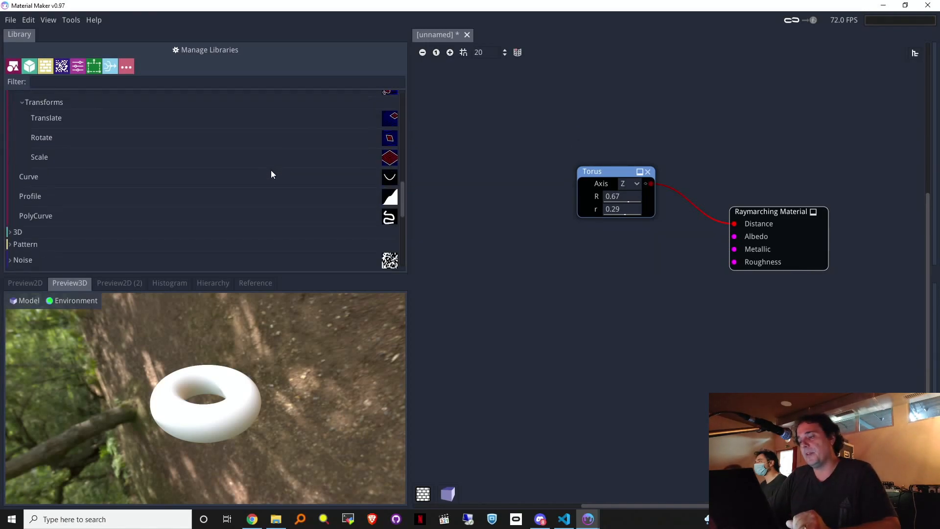
scroll(272, 171, down, 5)
scroll(34, 216, up, 1)
click(9, 182)
scroll(96, 166, up, 20)
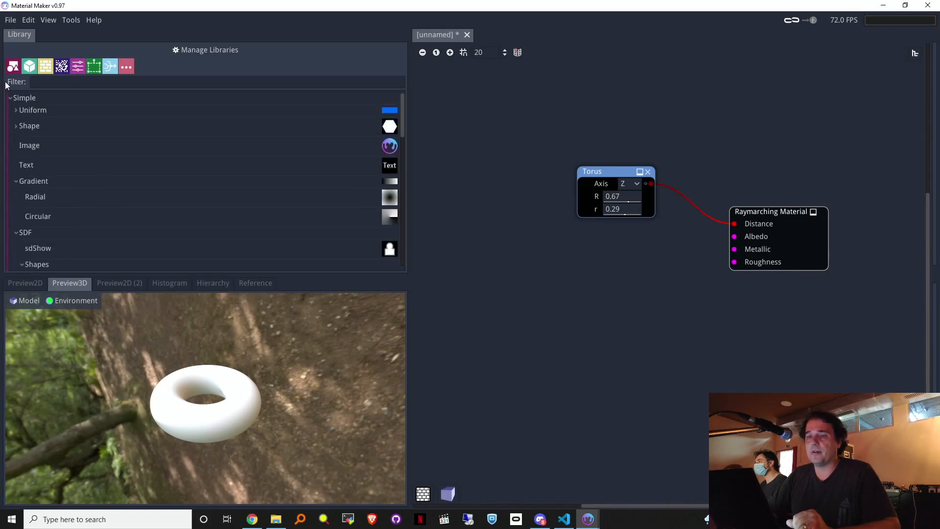
click(13, 100)
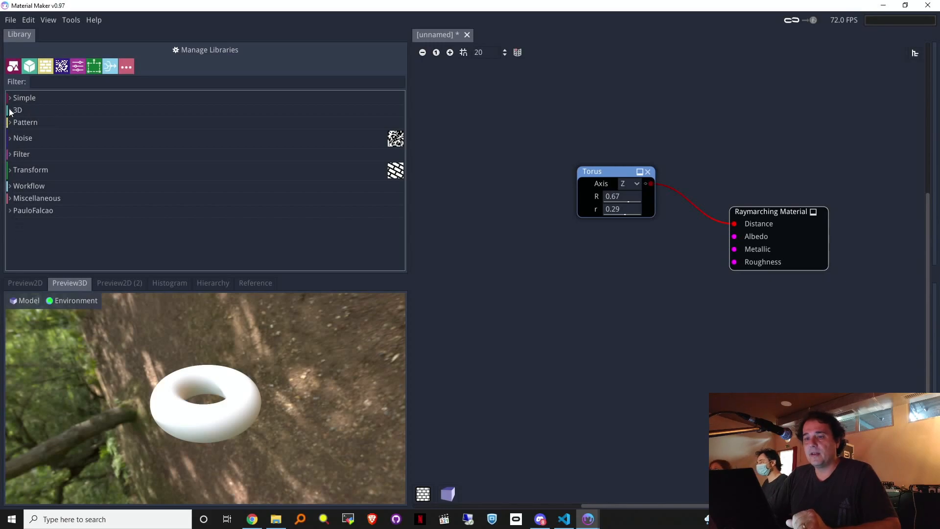
Step: Expand 3D > SDF and scroll to the Shapes list (Sphere, Box, Torus…)
click(9, 111)
click(17, 163)
click(17, 176)
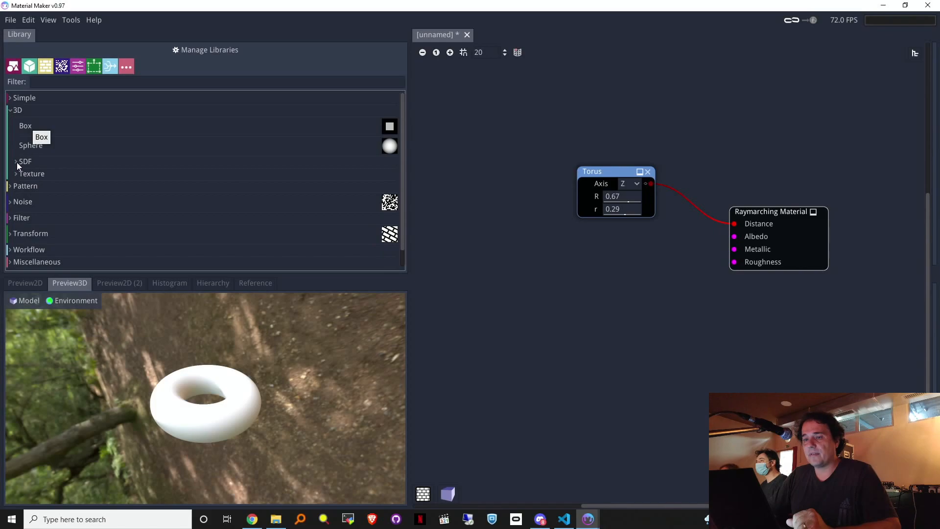
click(16, 162)
scroll(93, 211, down, 2)
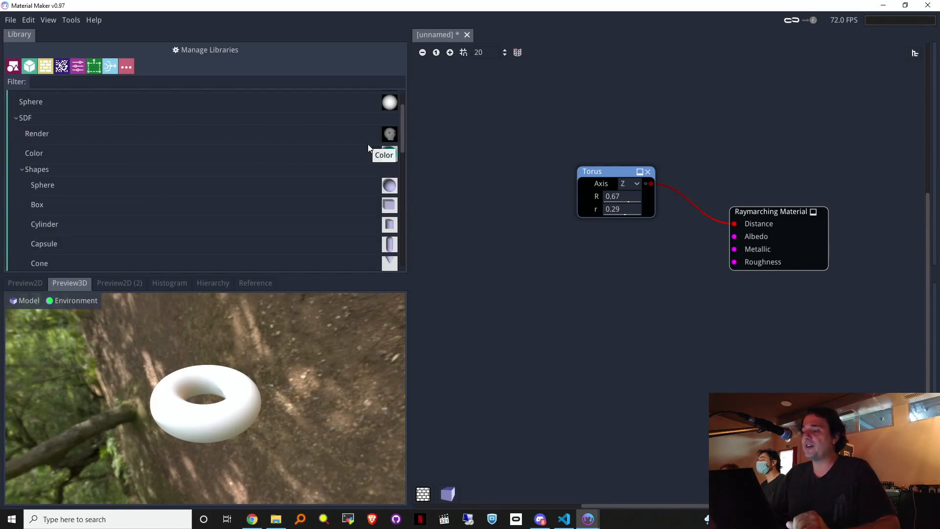
scroll(359, 214, down, 2)
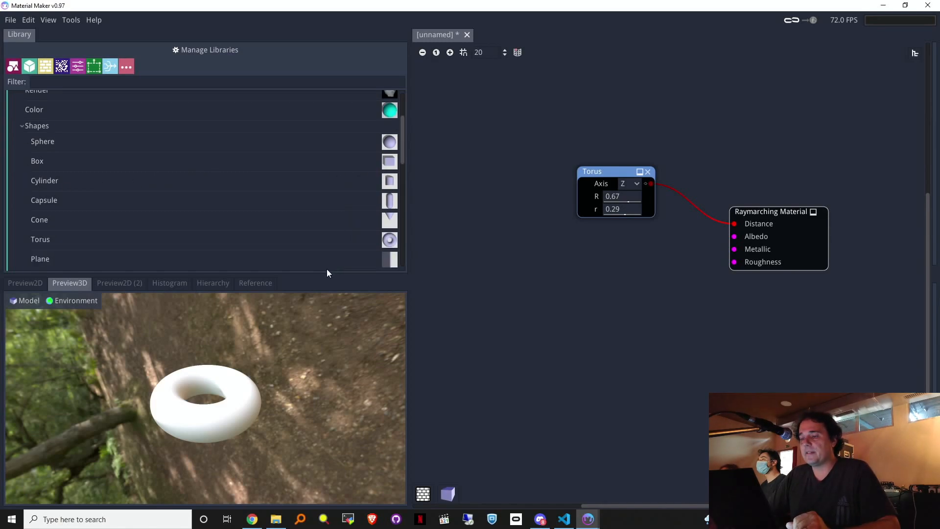
drag(322, 274, 330, 308)
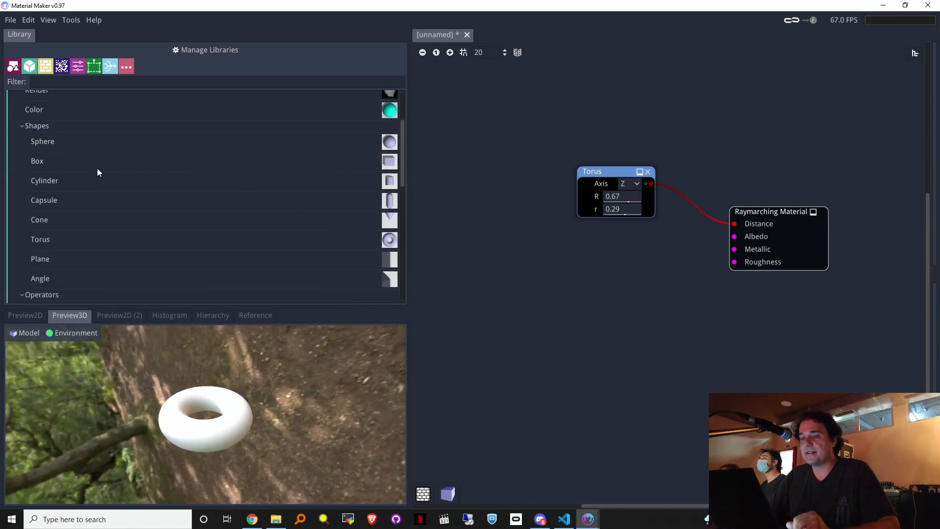
Step: Add a Sphere node, detach it from Distance, and move the Torus node left
drag(52, 141, 739, 224)
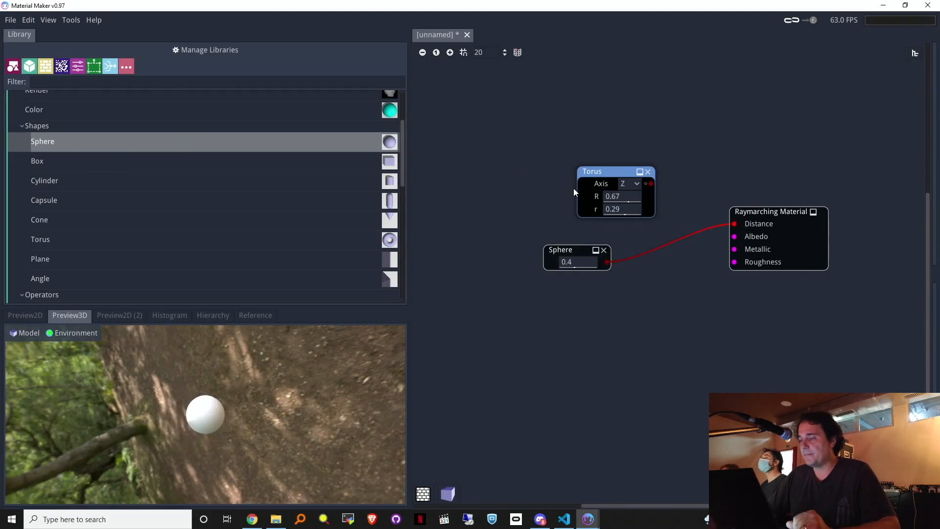
drag(730, 225, 659, 228)
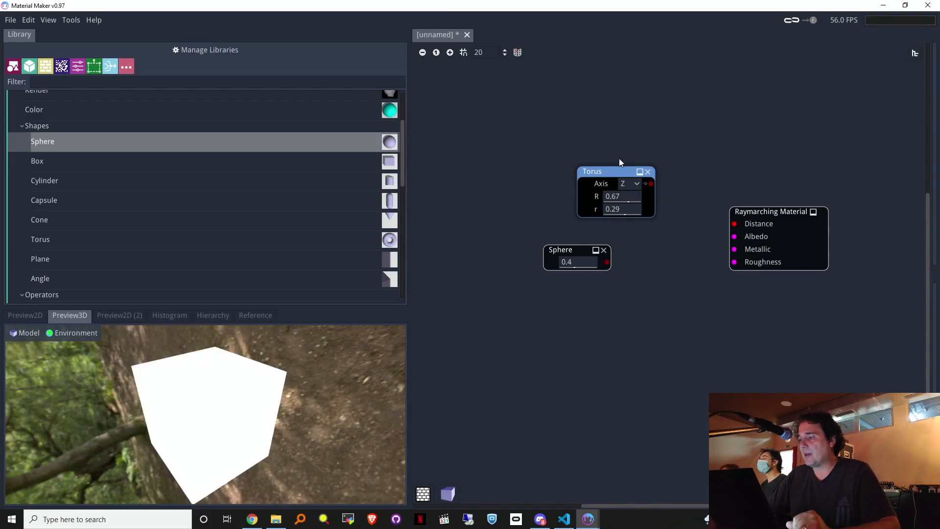
drag(601, 172, 563, 170)
drag(638, 209, 639, 208)
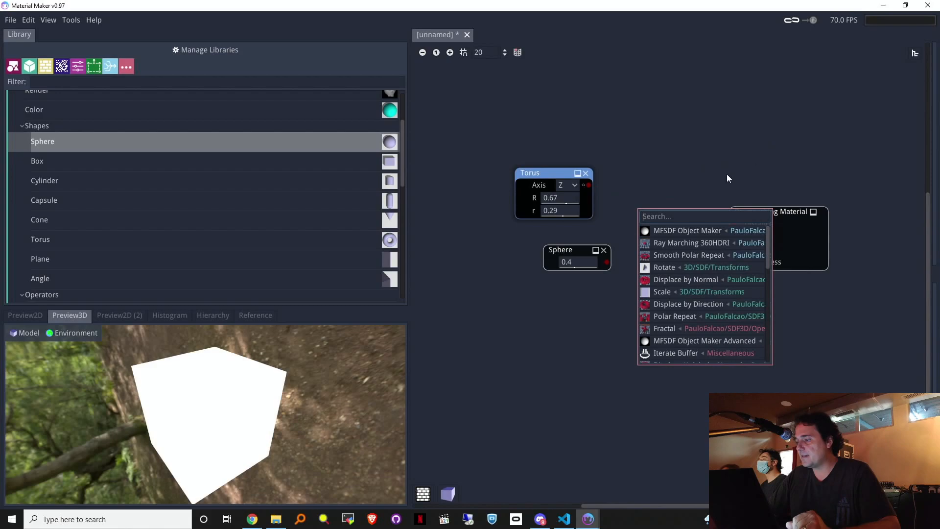
click(22, 126)
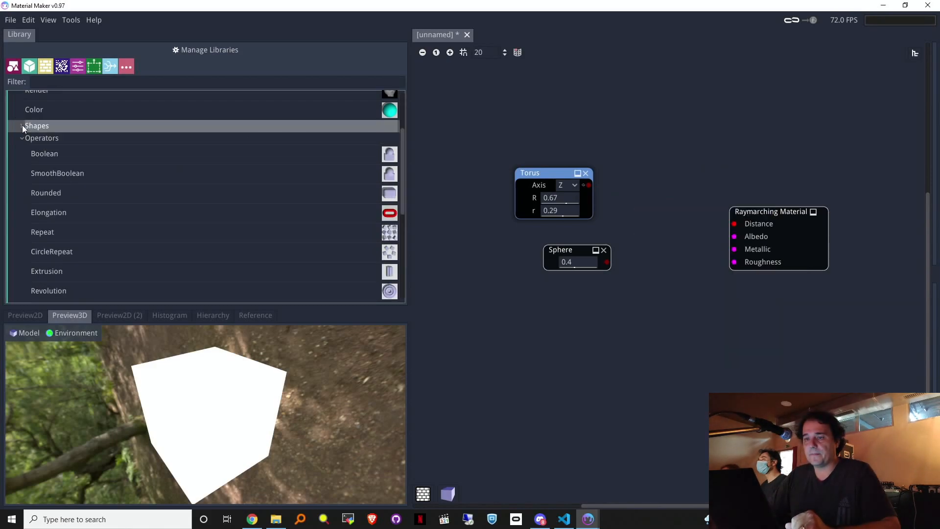
Step: Merge Torus and Sphere through a Boolean union and set the sphere radius to 0.55
drag(59, 156, 672, 216)
drag(589, 185, 657, 226)
drag(627, 259, 657, 236)
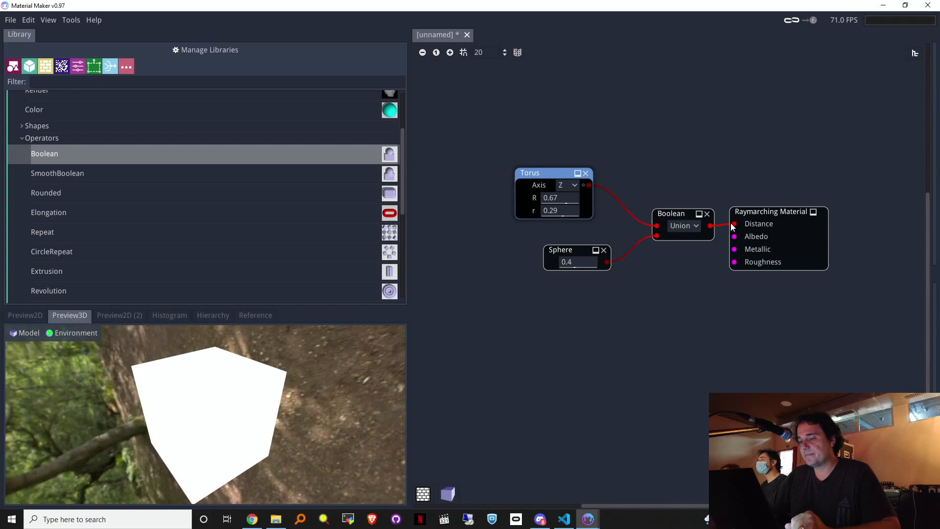
drag(586, 262, 616, 267)
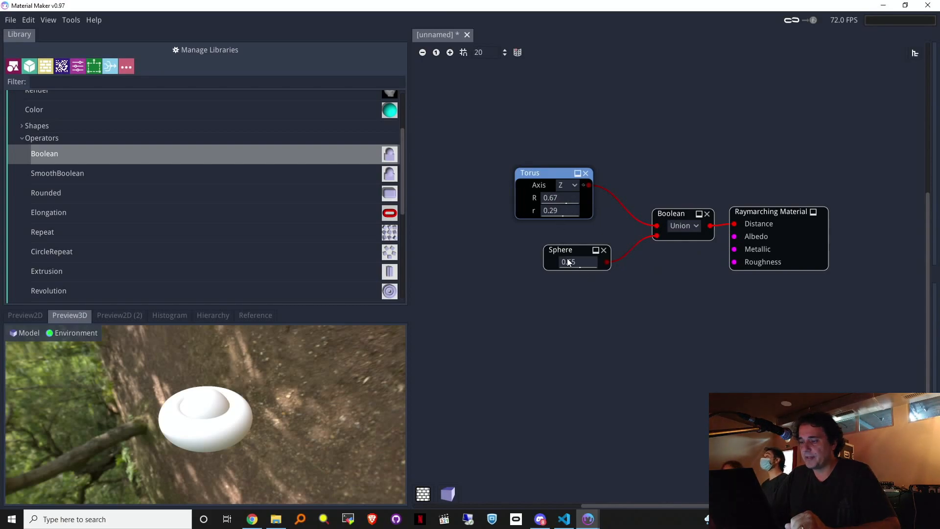
drag(565, 253, 497, 258)
Step: Insert a Translate node after the Sphere and feed it into the Boolean union
drag(577, 295, 578, 294)
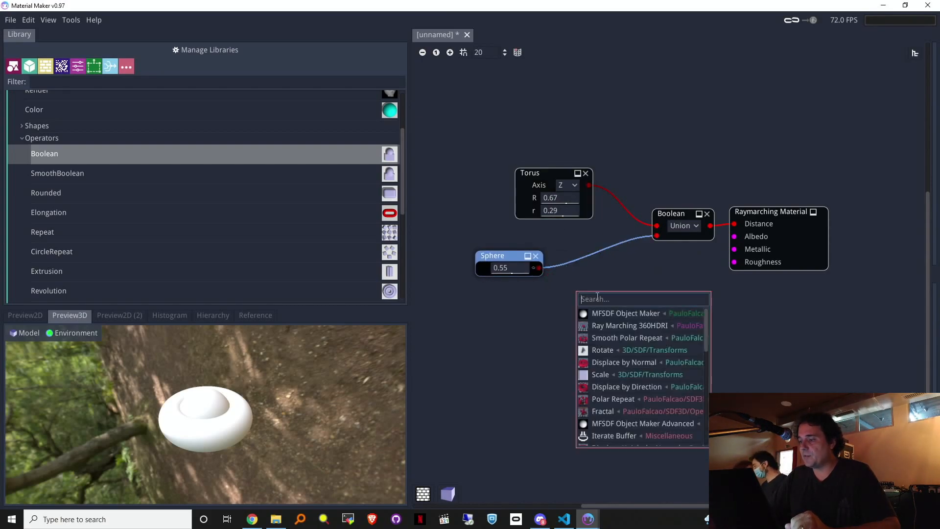
text(tr)
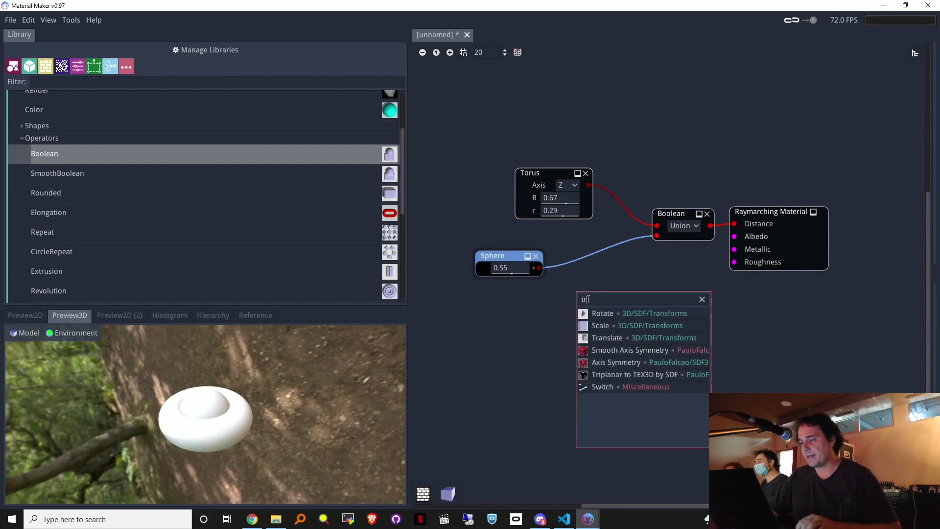
drag(541, 269, 557, 266)
click(546, 271)
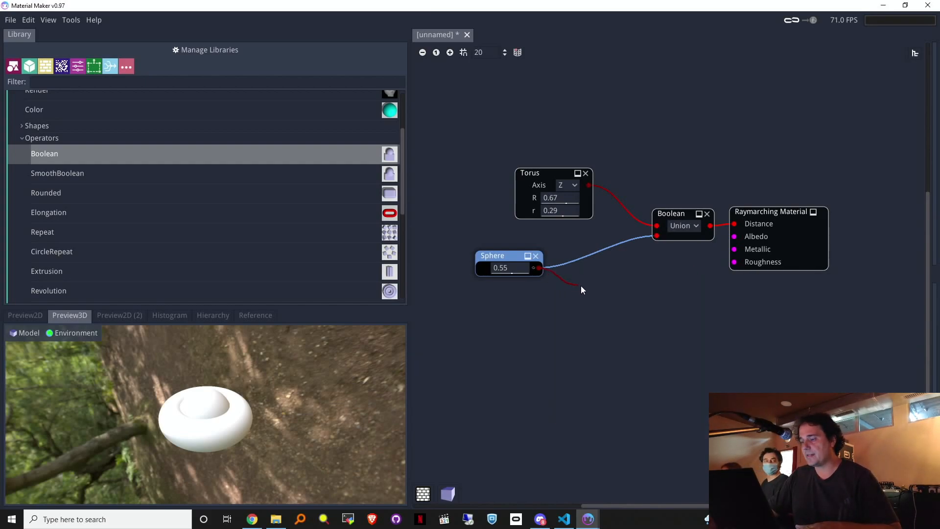
drag(579, 298, 583, 297)
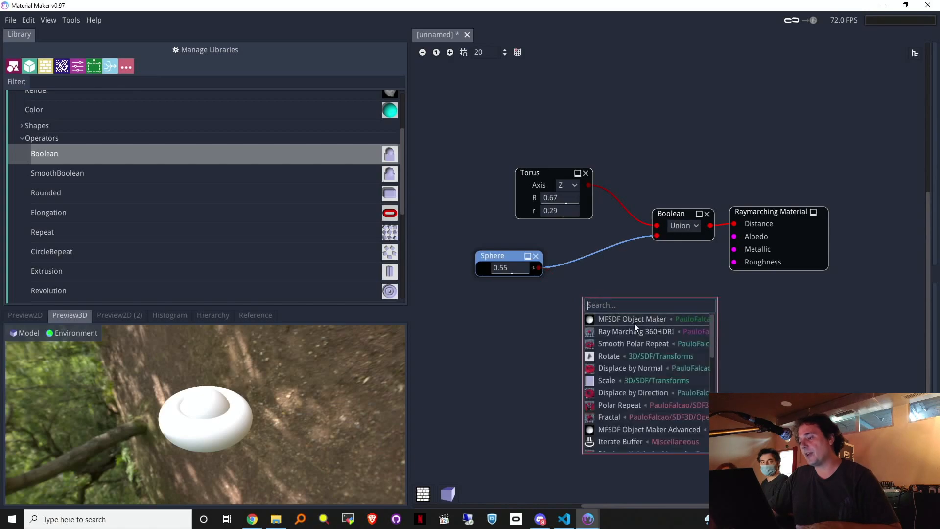
mouse_move(713, 334)
mouse_down()
mouse_move(712, 426)
mouse_move(710, 323)
mouse_up()
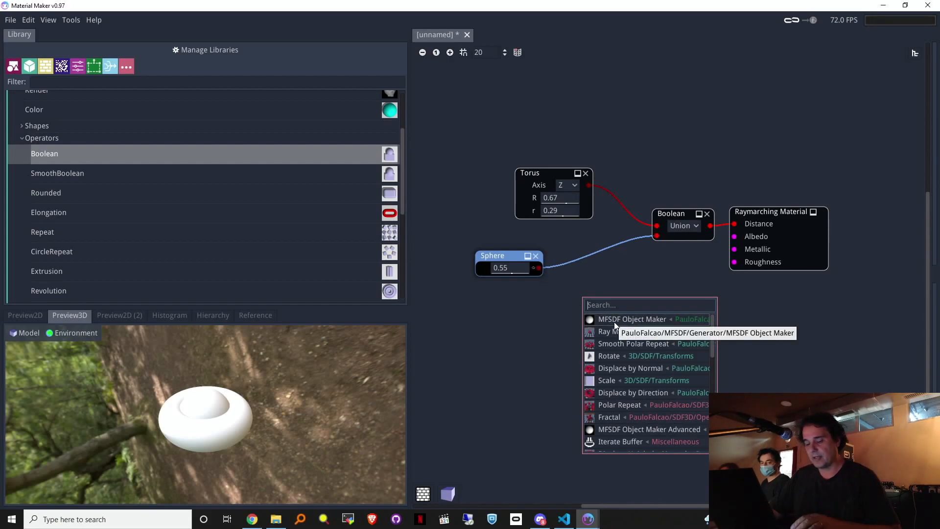
text(tra)
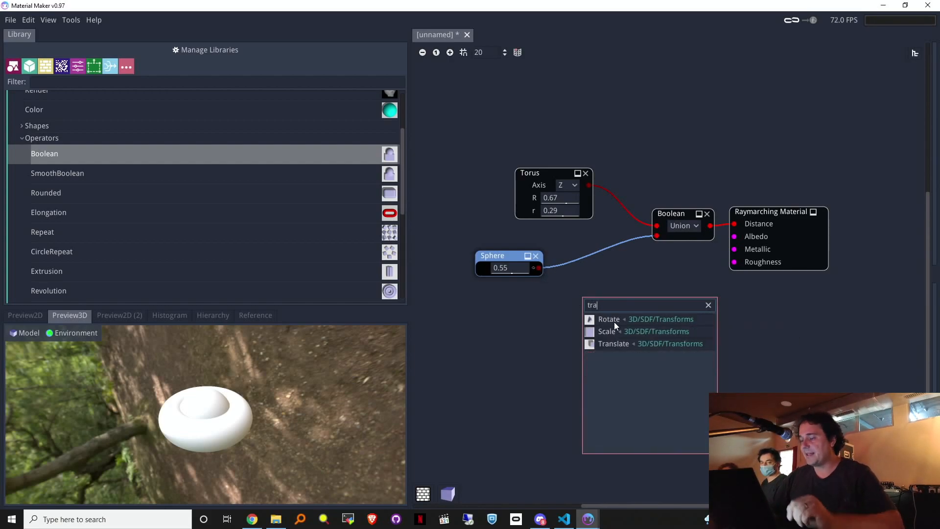
click(620, 344)
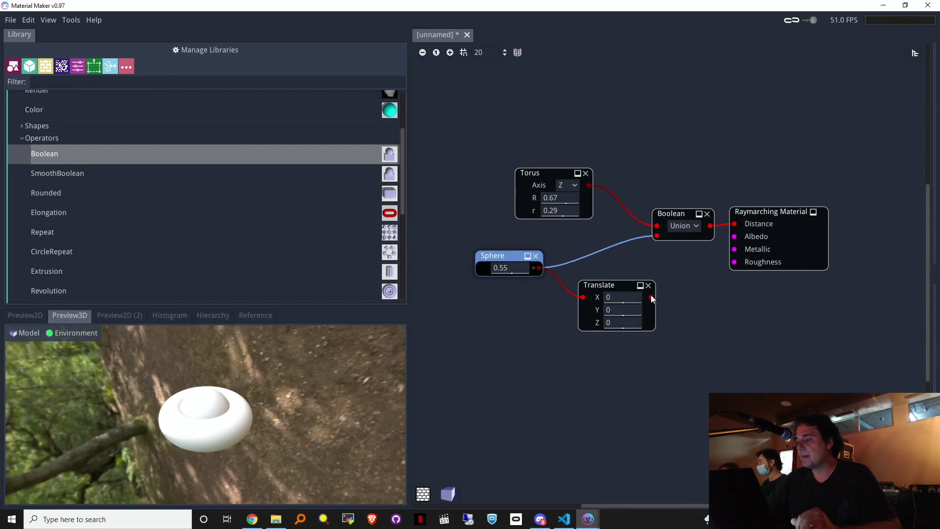
drag(666, 239, 657, 236)
Step: Set the Translate offsets to X 0.05, Y -0.06 and a time-based Z expression
mouse_move(619, 312)
mouse_down()
mouse_move(665, 312)
mouse_move(582, 331)
mouse_move(627, 301)
mouse_move(679, 328)
mouse_move(554, 344)
mouse_move(611, 339)
mouse_move(623, 326)
mouse_up()
click(622, 325)
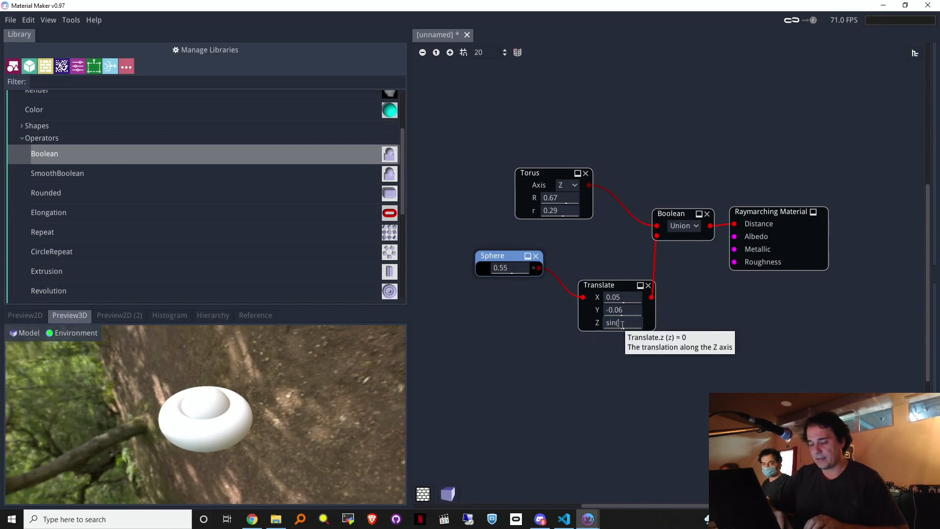
text($time)*0.5)
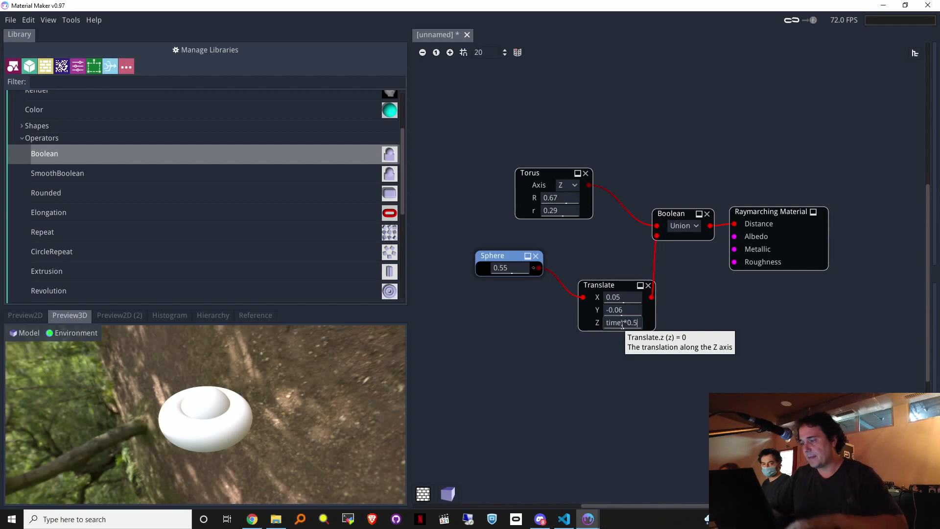
key(Return)
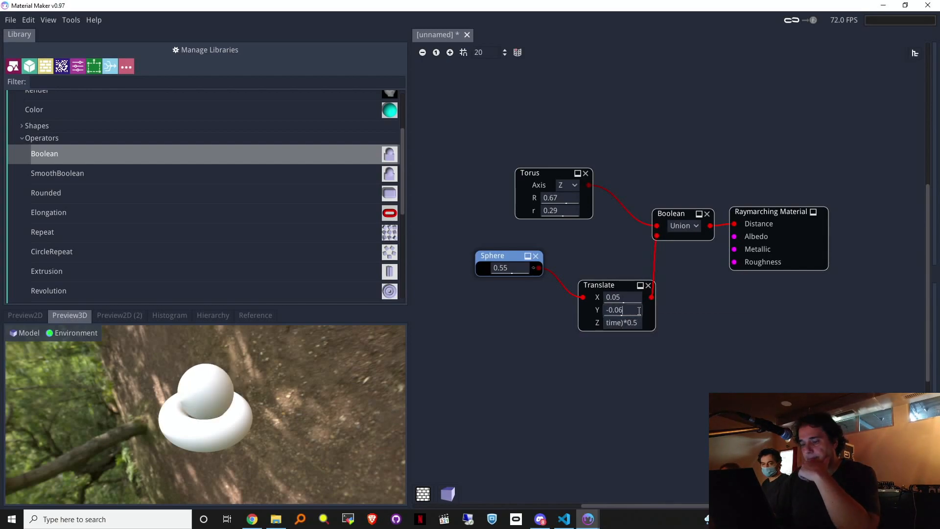
drag(296, 380, 295, 354)
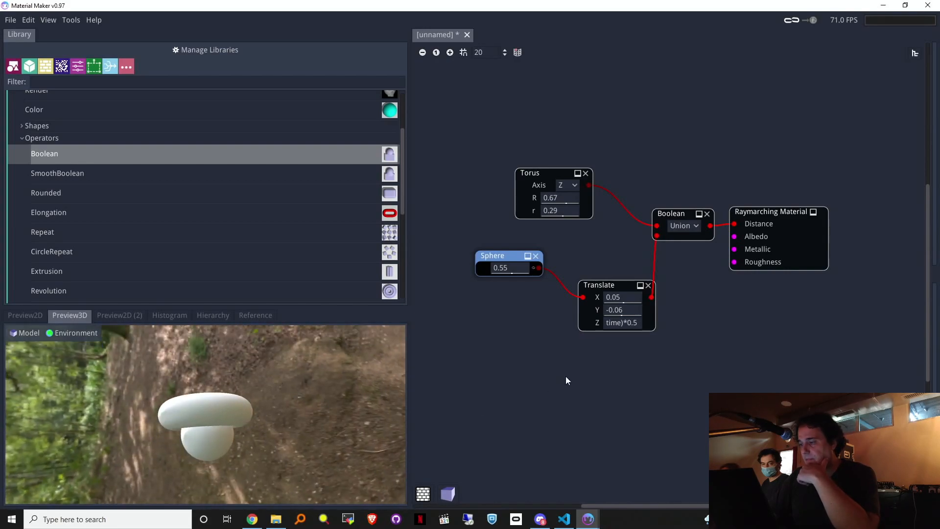
Step: Change the Z offset to sin($time*16.0)*0.5 so the sphere bobs through the torus
click(621, 321)
text(*32.0)
key(Return)
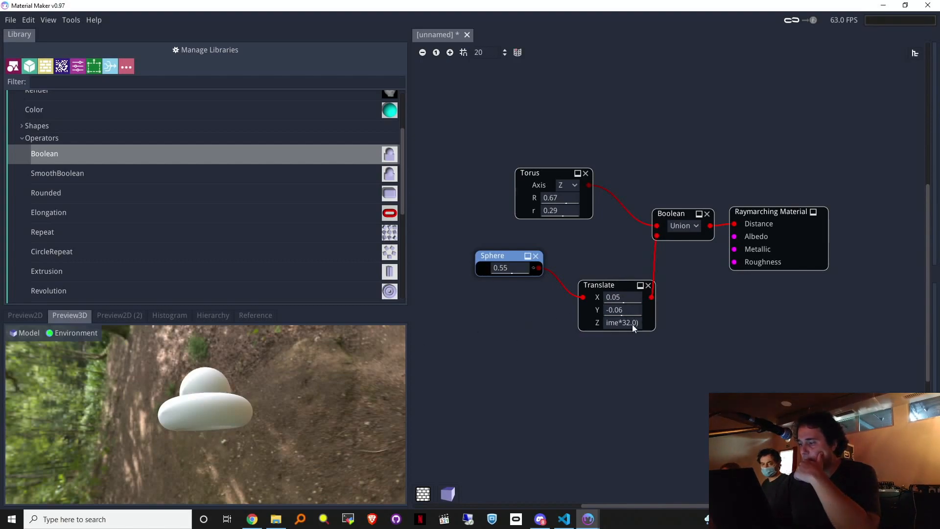
key(BackSpace)
key(BackSpace)
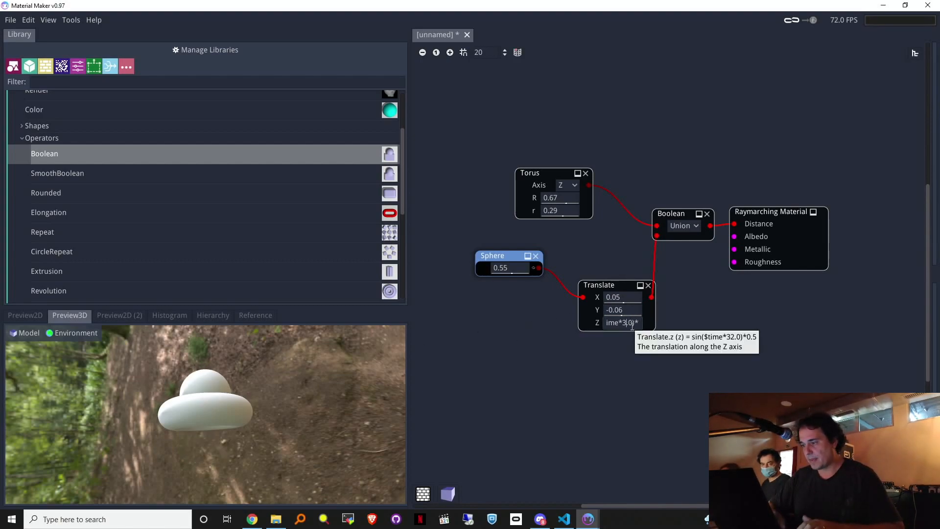
text(16)
key(Return)
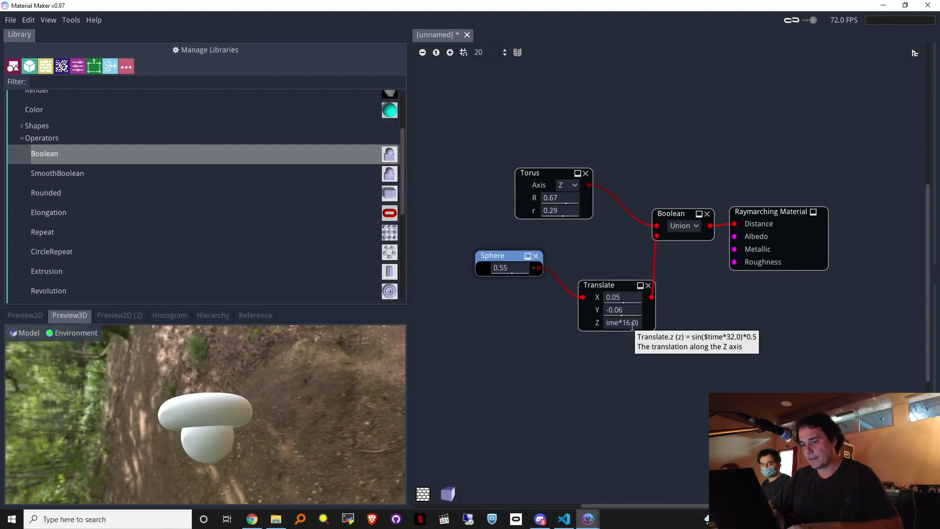
drag(313, 417, 264, 387)
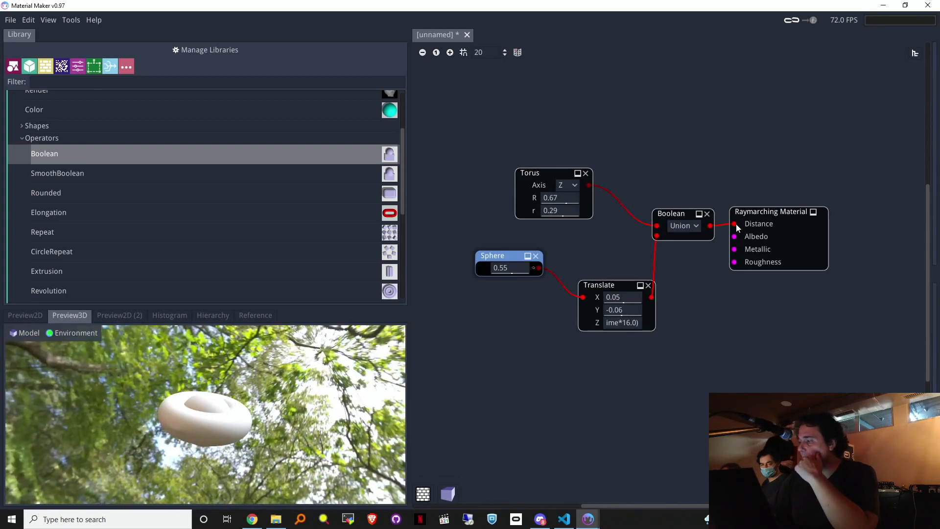
Step: Pull a link from the material's Albedo input to search nodes, then dismiss it and scroll the library
drag(734, 237, 548, 390)
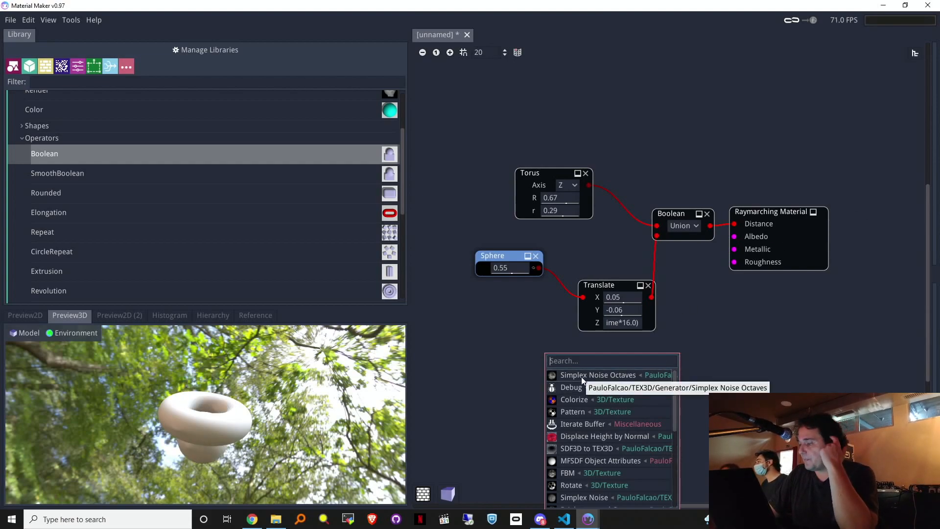
scroll(628, 383, down, 1)
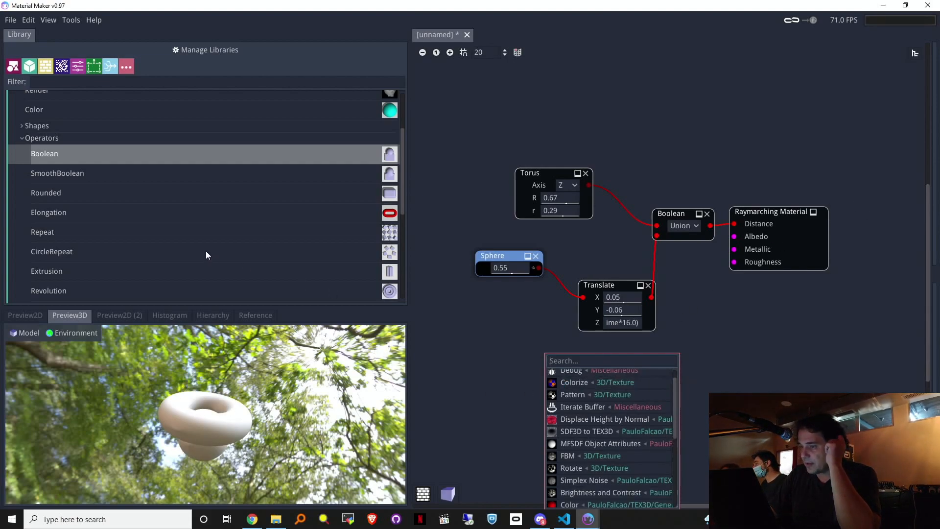
scroll(219, 173, down, 1)
scroll(220, 174, up, 3)
scroll(219, 173, down, 7)
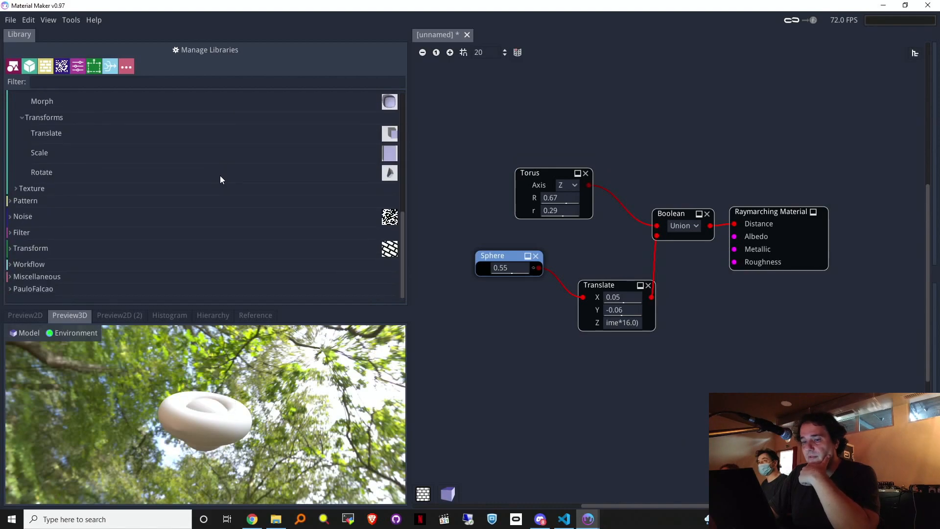
Step: Expand the Noise category and scroll down to the SDF3D Texture nodes like FBM and Colorize
click(10, 218)
scroll(30, 228, down, 1)
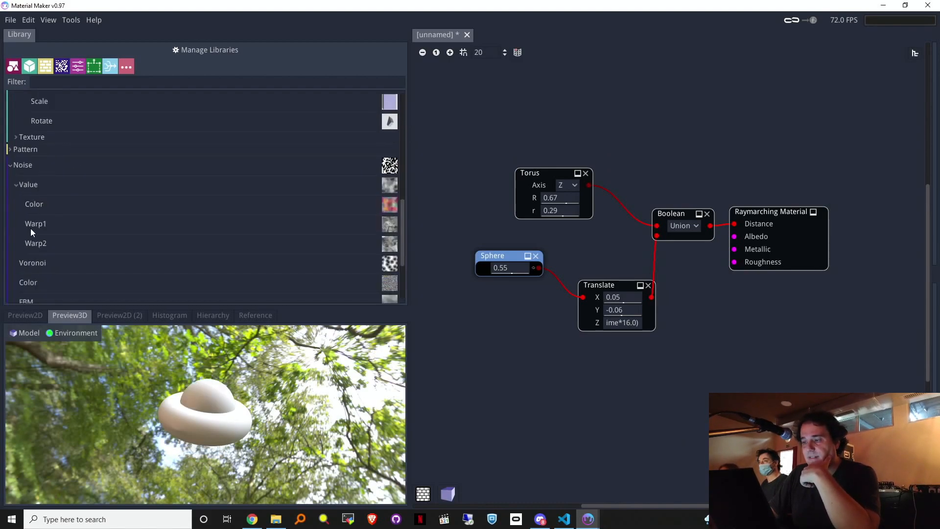
scroll(49, 230, down, 5)
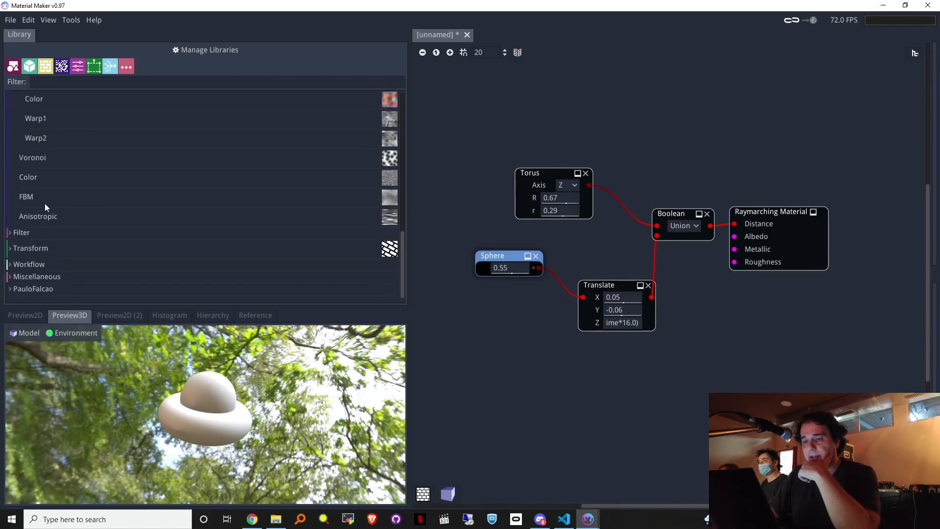
scroll(63, 190, up, 5)
scroll(34, 267, up, 1)
scroll(40, 266, down, 3)
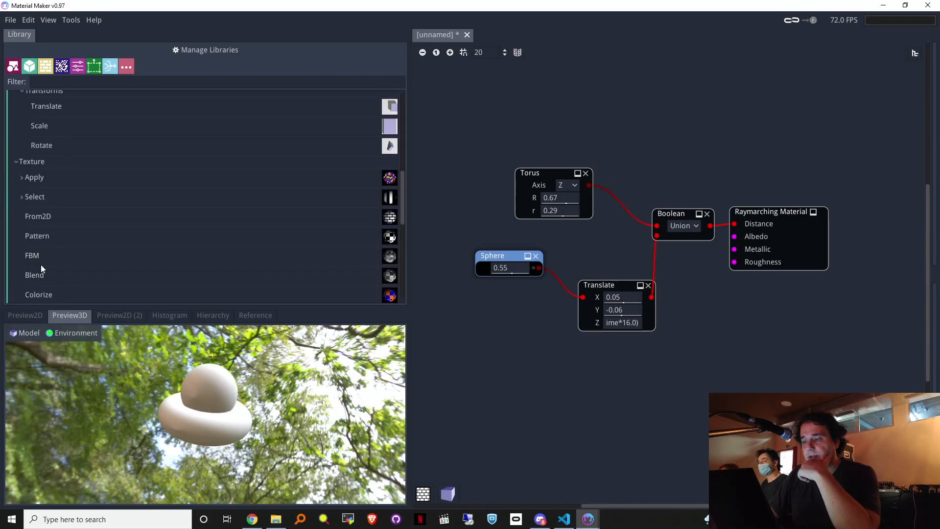
scroll(98, 240, down, 1)
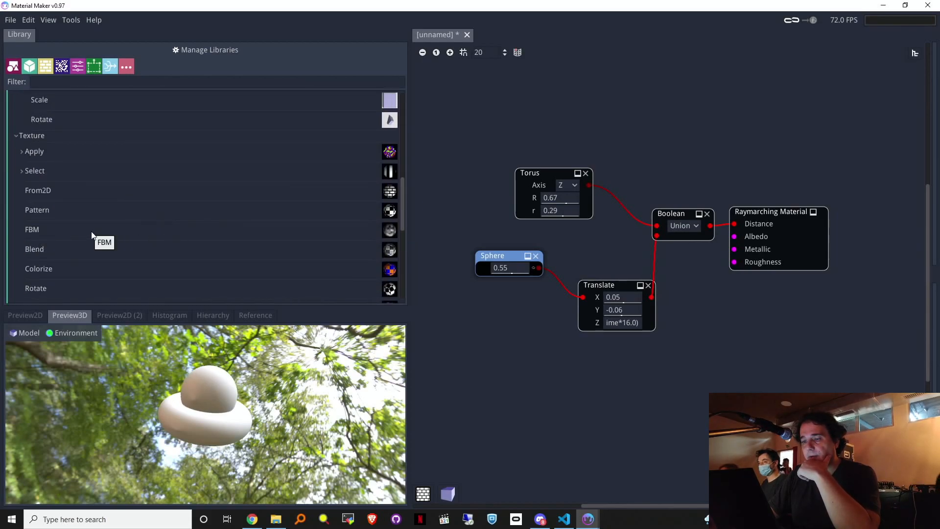
Step: Add a TEX3D FBM node wired into Albedo, with Scale Y 32 and Scale Z 29
drag(93, 237, 446, 274)
drag(579, 376, 579, 376)
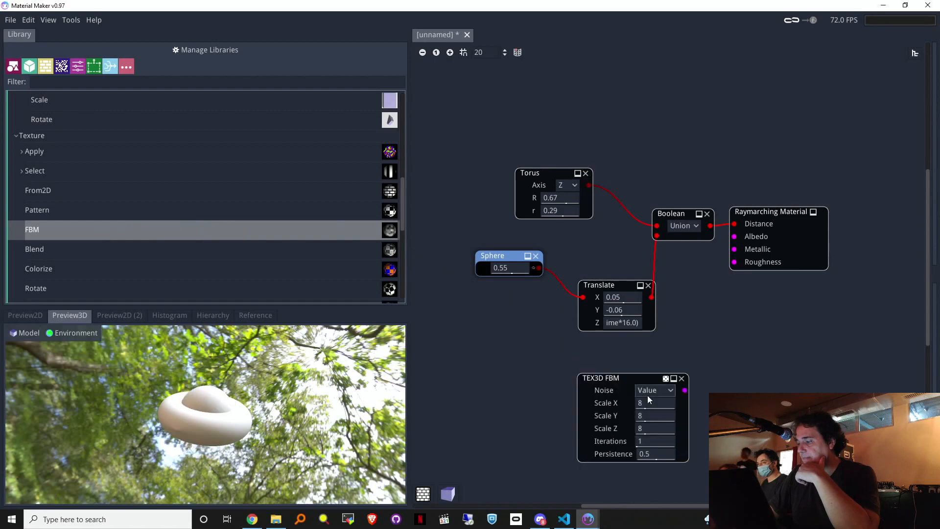
drag(685, 391, 734, 243)
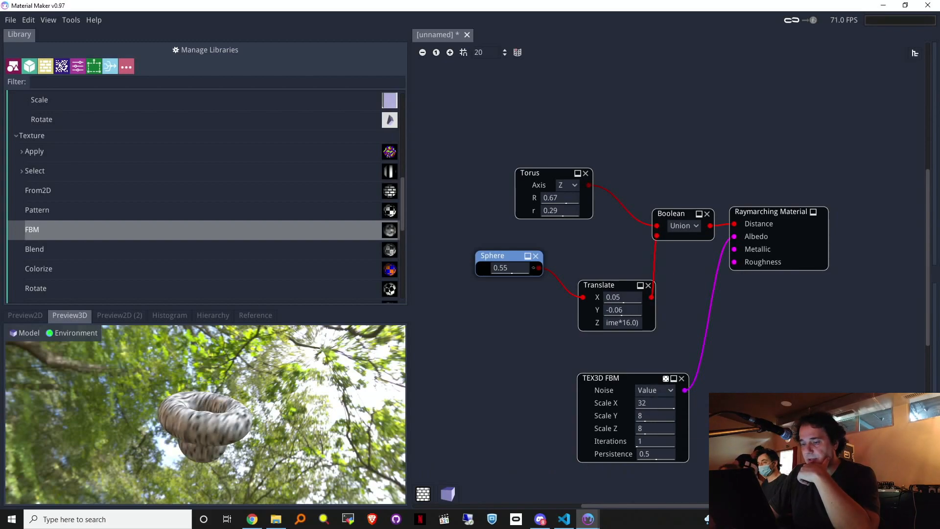
drag(668, 420, 760, 420)
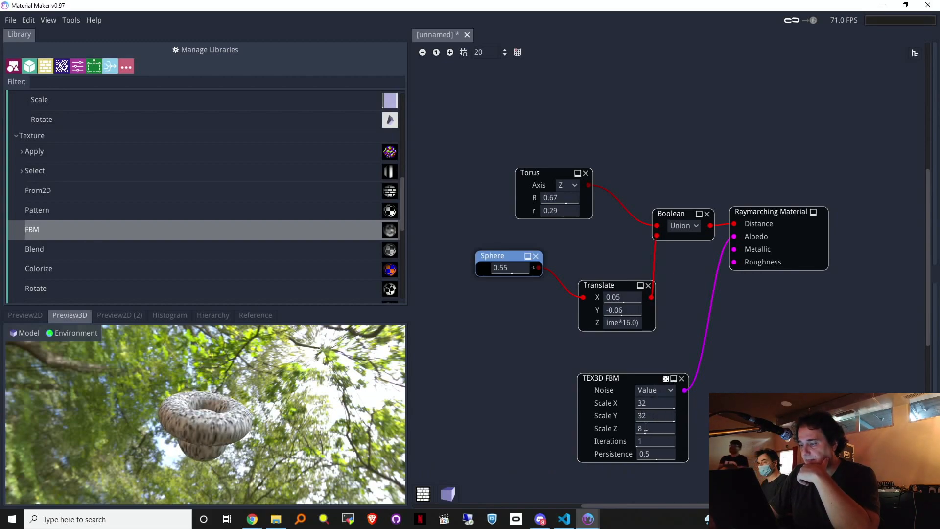
drag(645, 429, 726, 429)
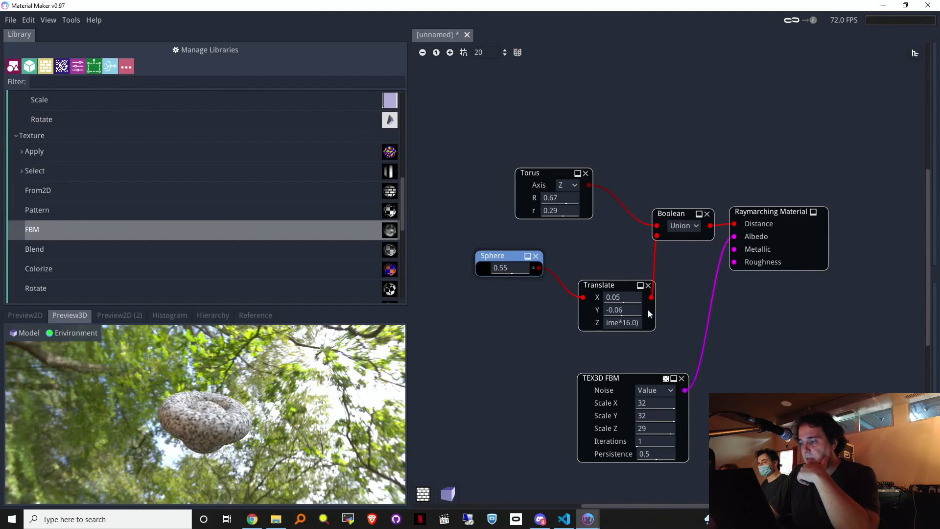
Step: Change the Translate Z expression's speed factor from 16 to 8
click(630, 324)
key(BackSpace)
key(BackSpace)
text(8)
key(Return)
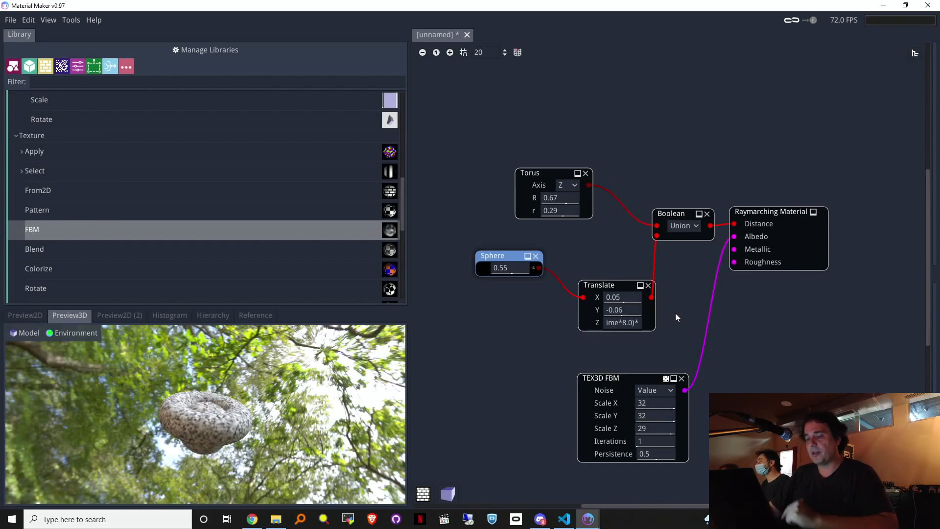
Step: Inspect the speckled torus from several angles, then pull a new link from the Metallic input
mouse_move(323, 382)
mouse_down()
mouse_move(314, 458)
mouse_move(318, 391)
mouse_up()
mouse_move(218, 404)
right_down()
mouse_move(215, 379)
mouse_move(216, 400)
right_up()
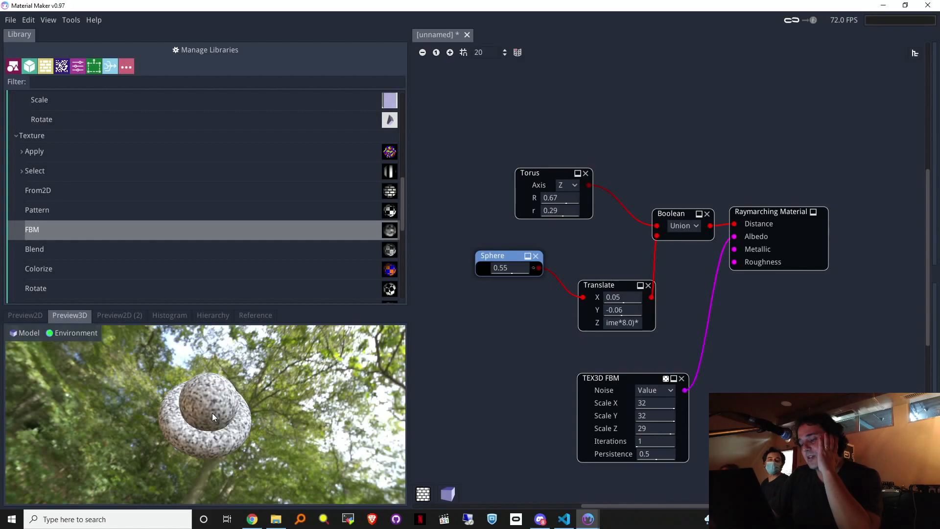
right_drag(209, 447, 212, 455)
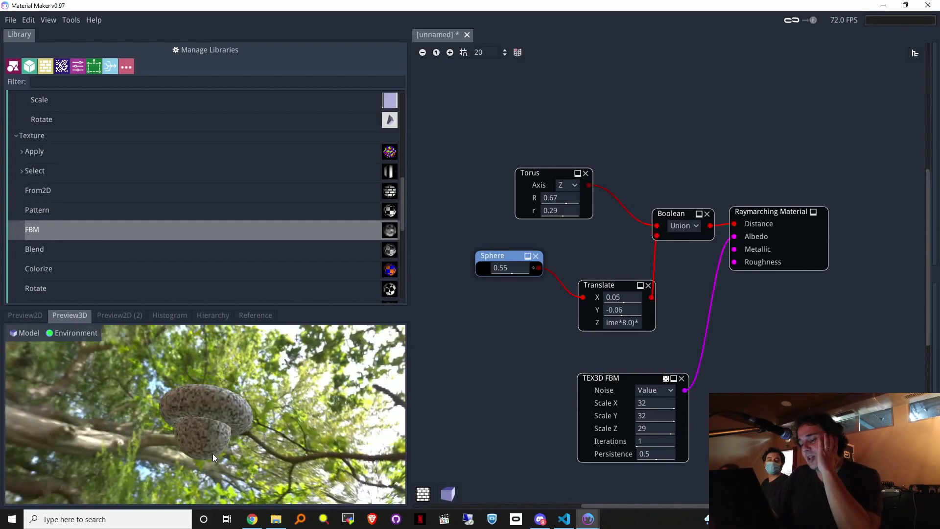
drag(206, 433, 212, 465)
right_drag(212, 465, 214, 464)
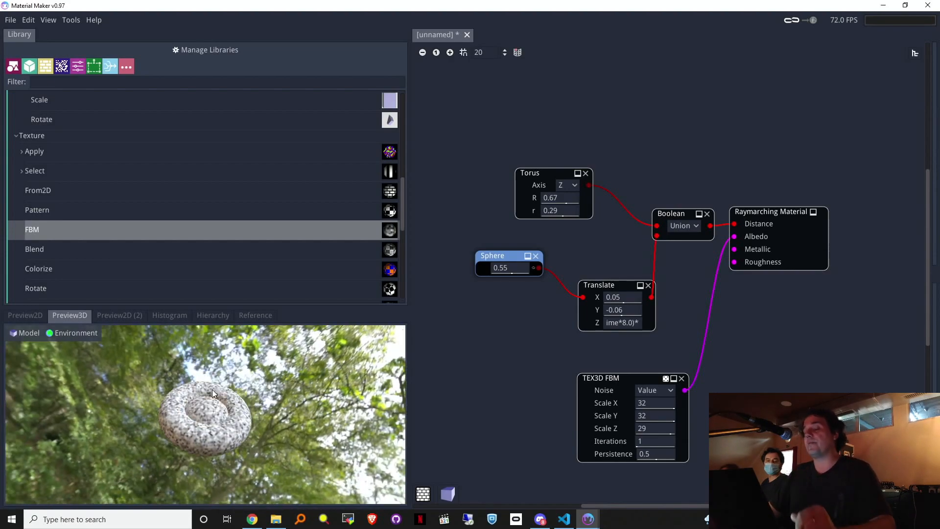
mouse_move(224, 425)
right_down()
mouse_move(228, 438)
mouse_move(205, 411)
mouse_move(208, 438)
mouse_move(214, 419)
mouse_move(222, 425)
right_up()
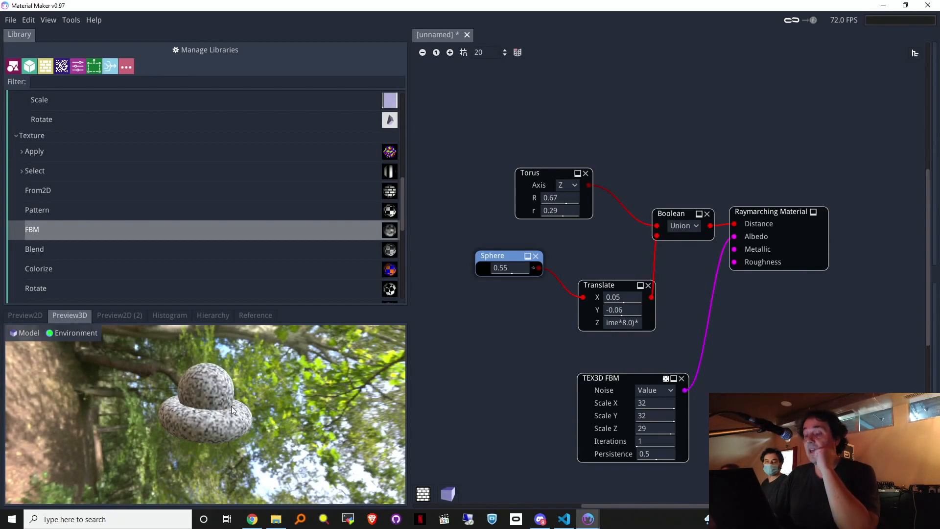
mouse_move(225, 394)
right_down()
mouse_move(228, 368)
mouse_move(223, 397)
right_up()
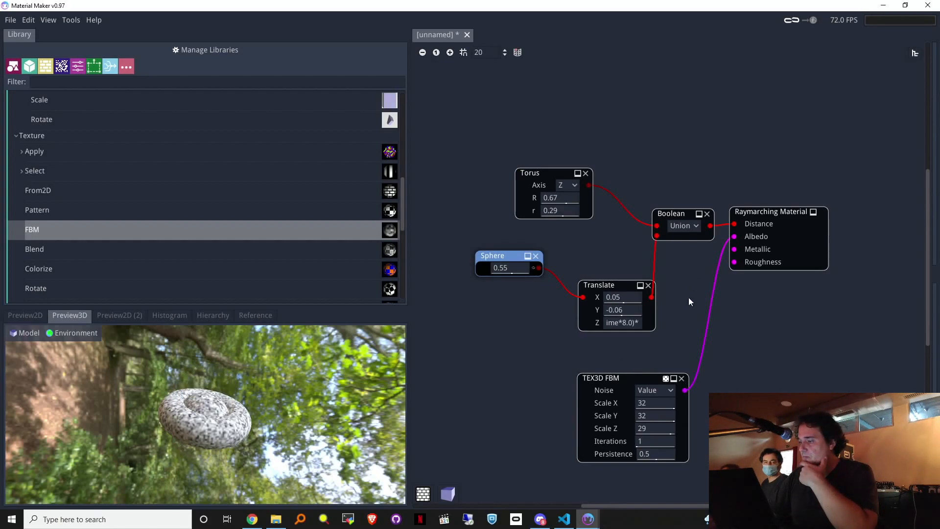
drag(737, 252, 490, 365)
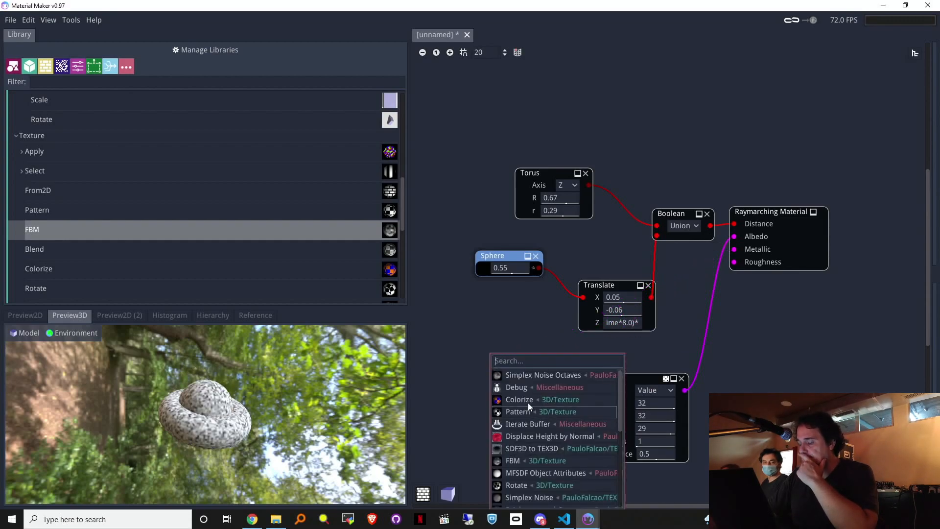
Step: Add a Simplex Noise Octaves node feeding Metallic and set its Scale to 32
click(524, 375)
drag(479, 346, 503, 327)
click(513, 342)
text(32)
key(Return)
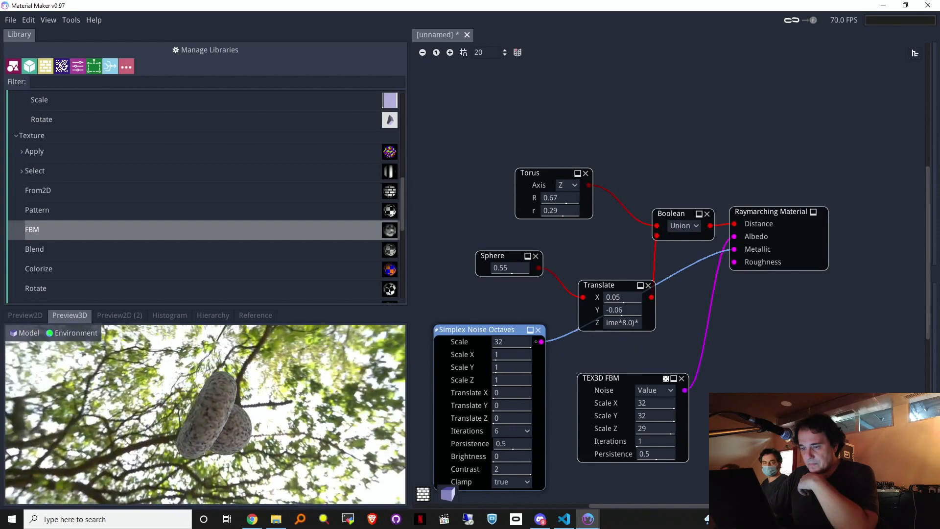
Step: Lower the TEX3D FBM Scale X to 1 and reduce Scale Y for coarser banding
drag(206, 416, 206, 380)
drag(654, 404, 536, 413)
drag(657, 416, 579, 434)
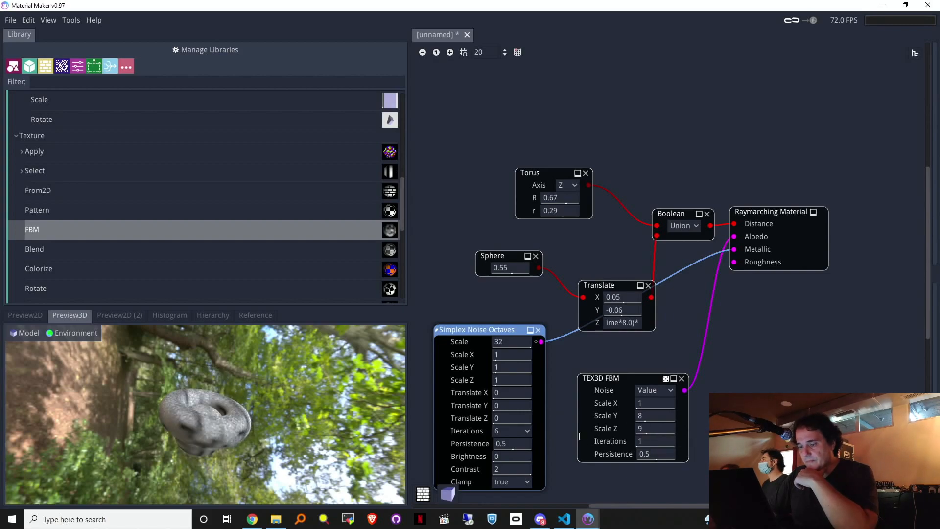
drag(215, 414, 236, 440)
drag(762, 217, 783, 221)
Step: Shift the Raymarching Material node, pan the graph, and box-select every node
drag(219, 458, 211, 406)
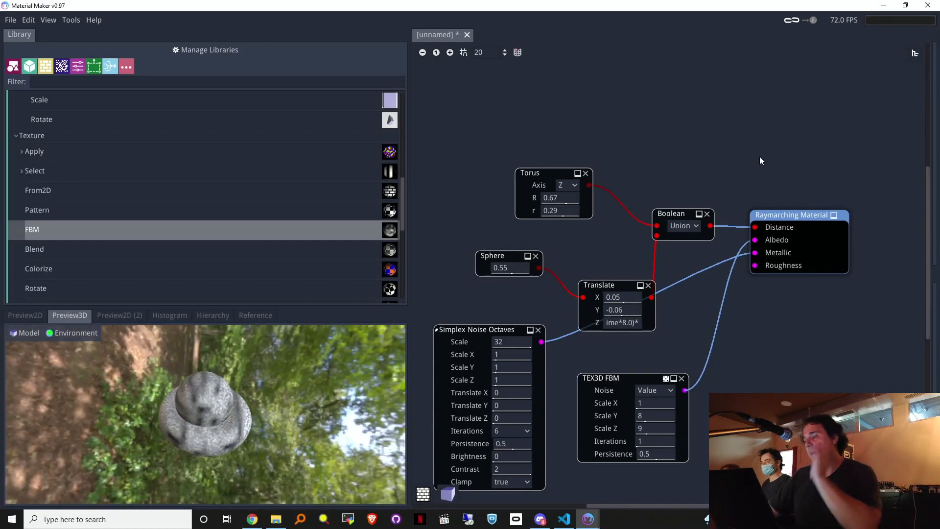
middle_drag(630, 117, 652, 91)
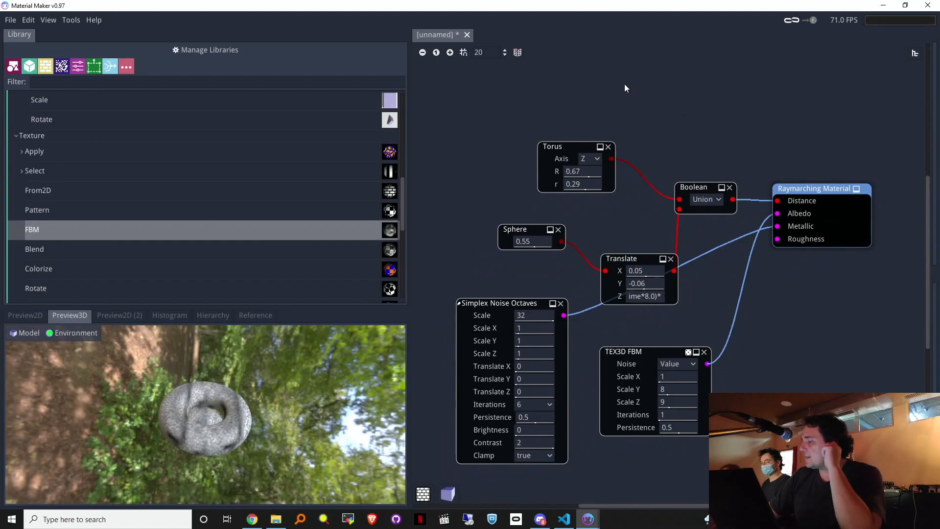
drag(415, 98, 838, 469)
Step: Delete the other nodes and switch the output node to a collapsed Static PBR Material
key(Delete)
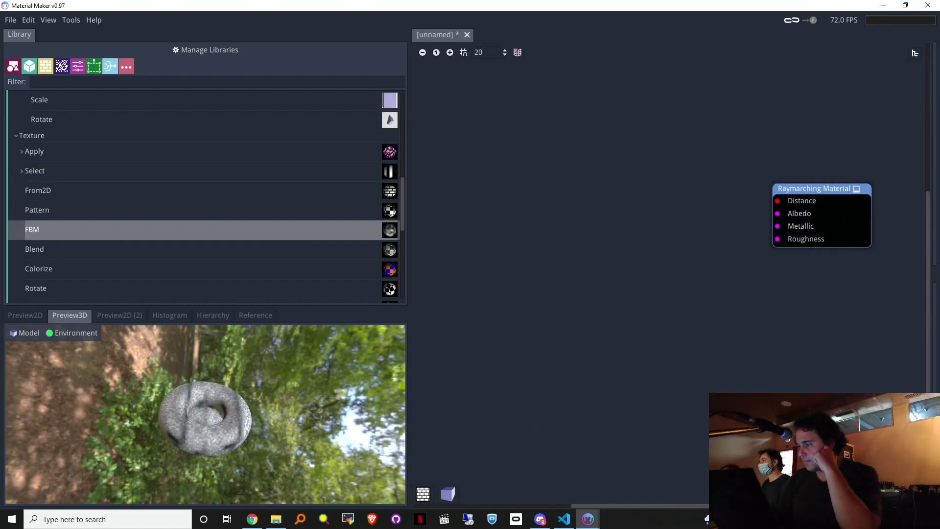
click(802, 187)
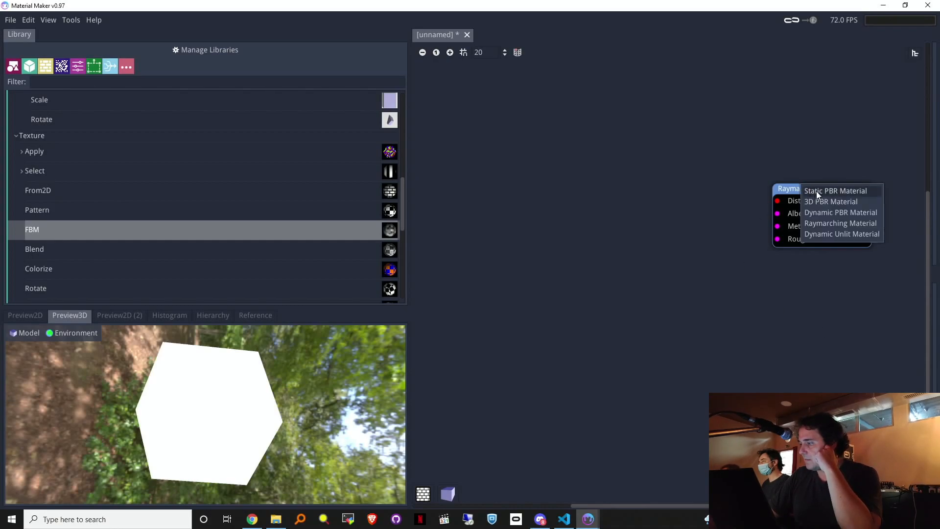
click(786, 192)
drag(786, 192, 808, 103)
click(808, 103)
click(828, 108)
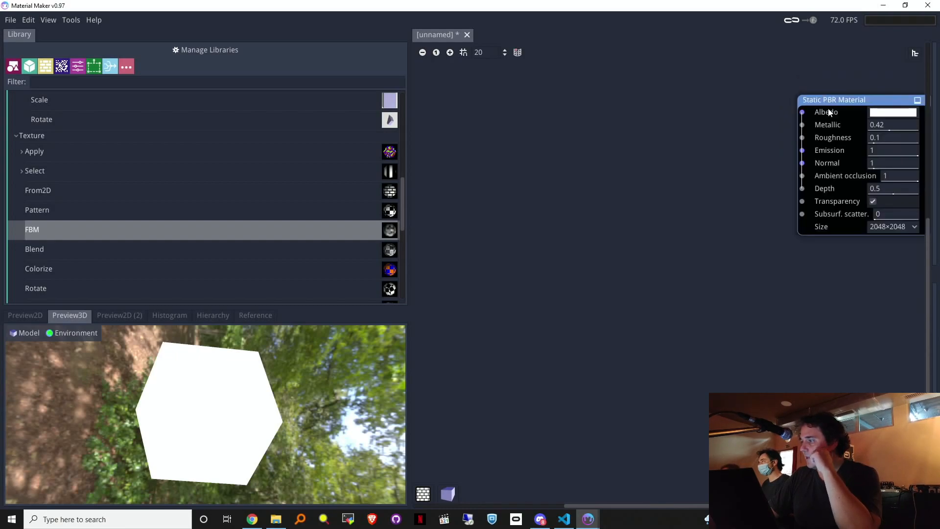
drag(825, 103, 770, 135)
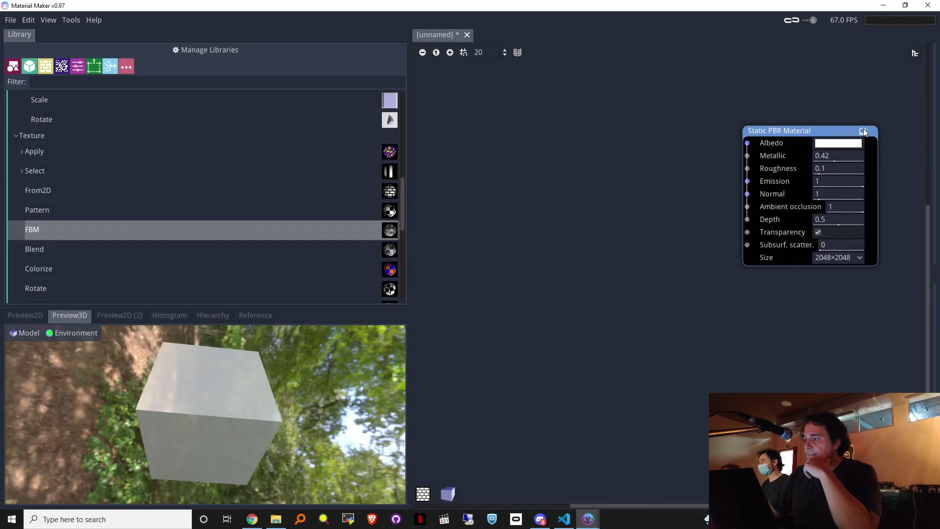
click(863, 130)
drag(760, 133, 889, 421)
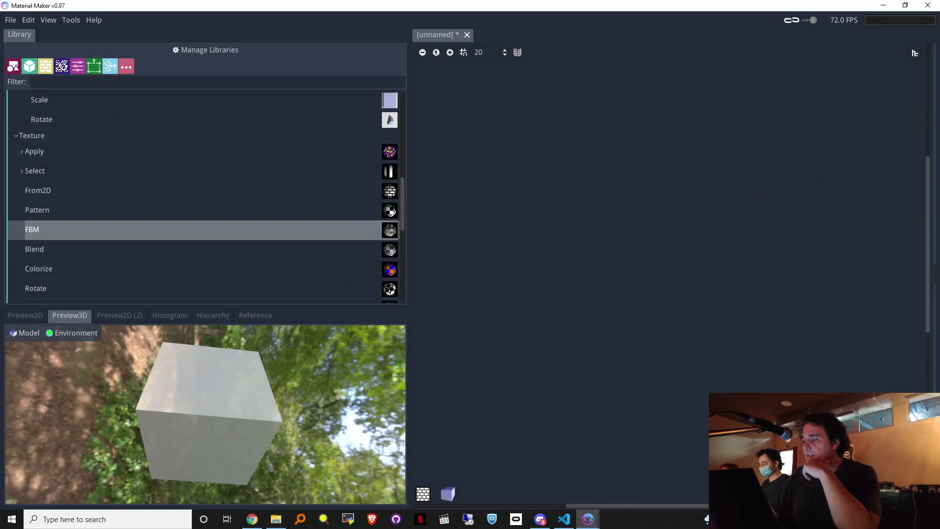
Step: Show the first 2D preview and enlarge the preview area
click(31, 315)
click(122, 315)
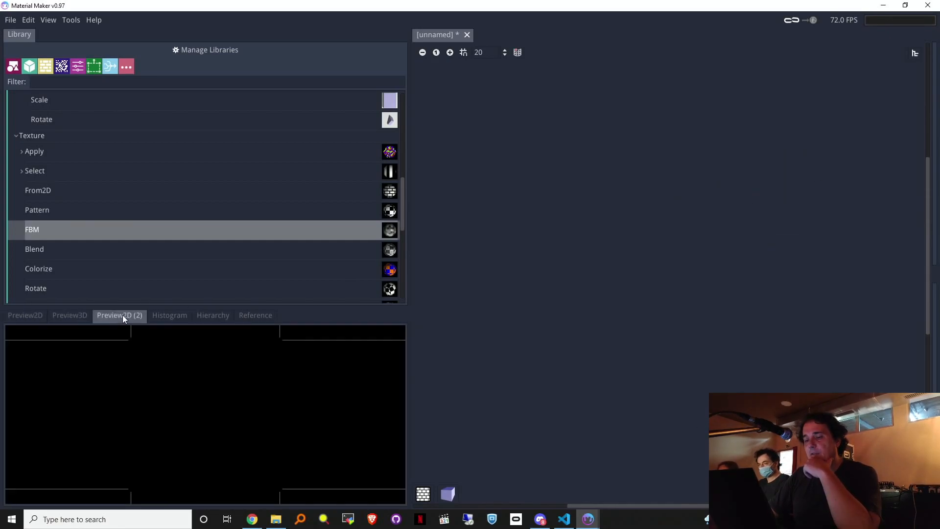
click(31, 313)
drag(69, 307, 72, 289)
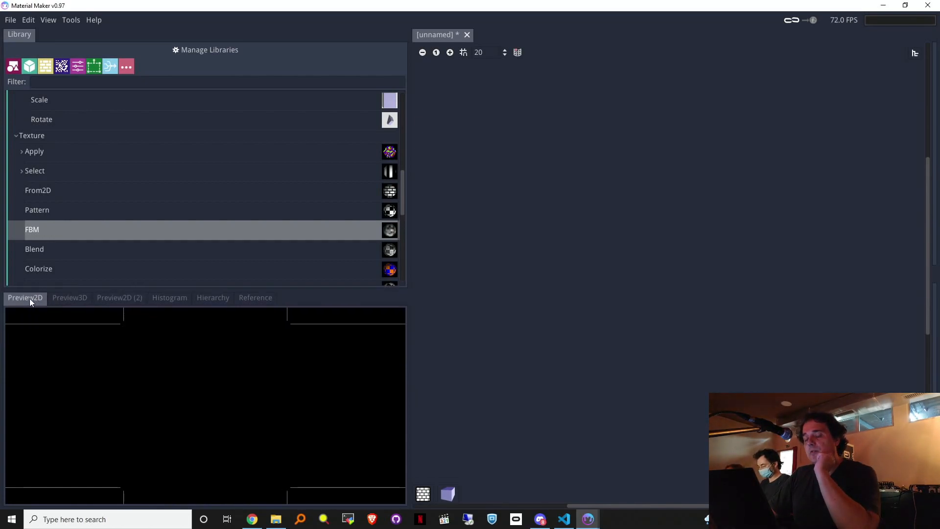
click(119, 298)
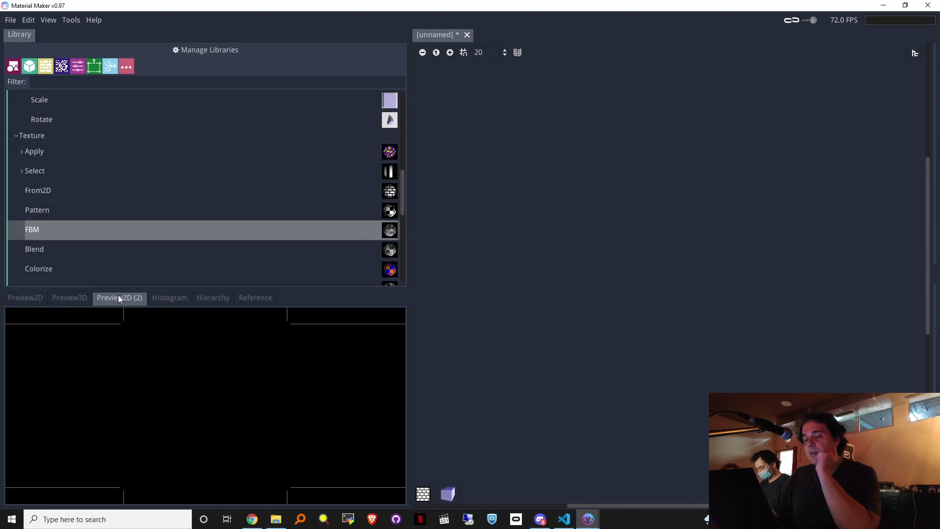
click(25, 300)
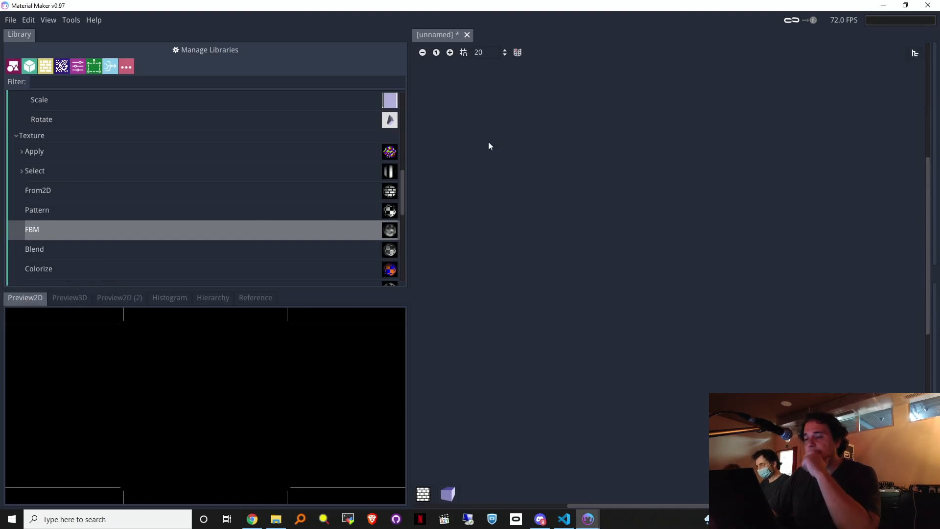
Step: Navigate the library to the PauloFalcao SDF3D Render nodes
drag(403, 187, 414, 259)
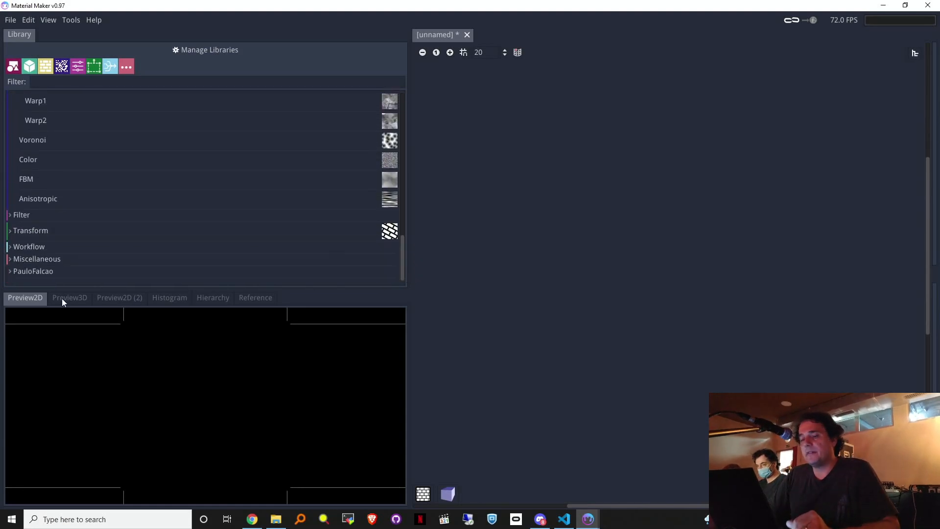
click(16, 272)
scroll(29, 260, down, 3)
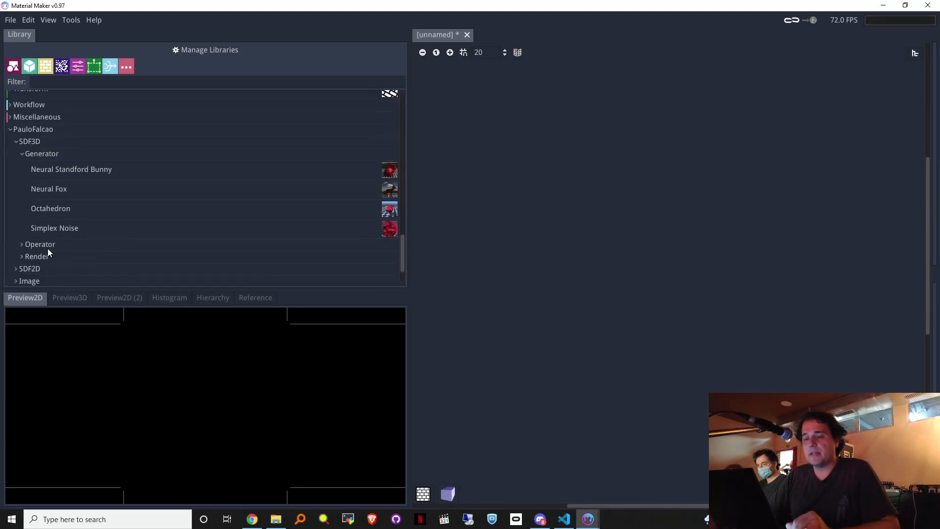
click(17, 144)
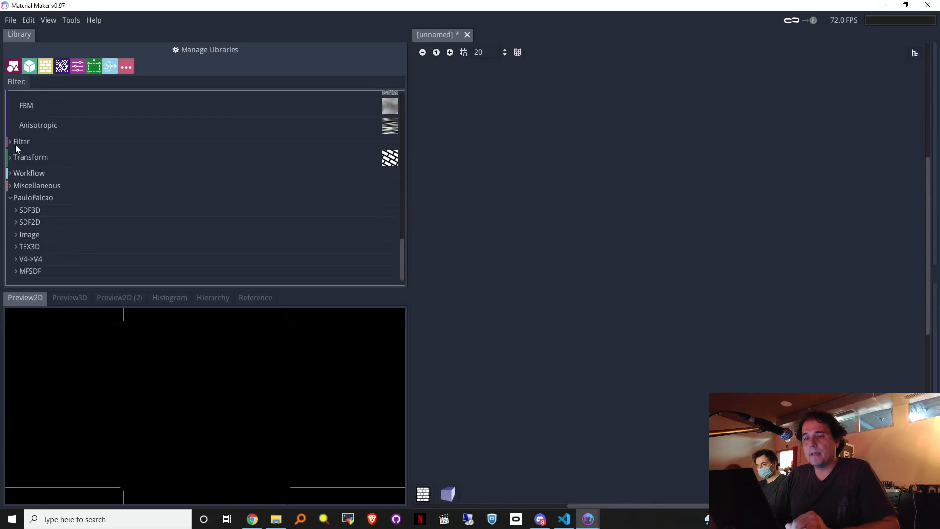
click(16, 210)
scroll(34, 216, down, 1)
click(22, 199)
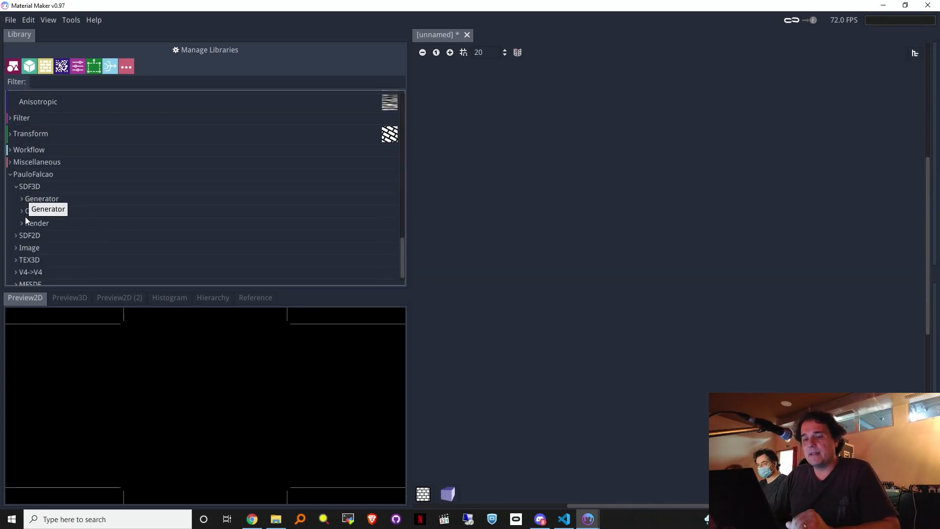
click(22, 223)
scroll(54, 216, down, 3)
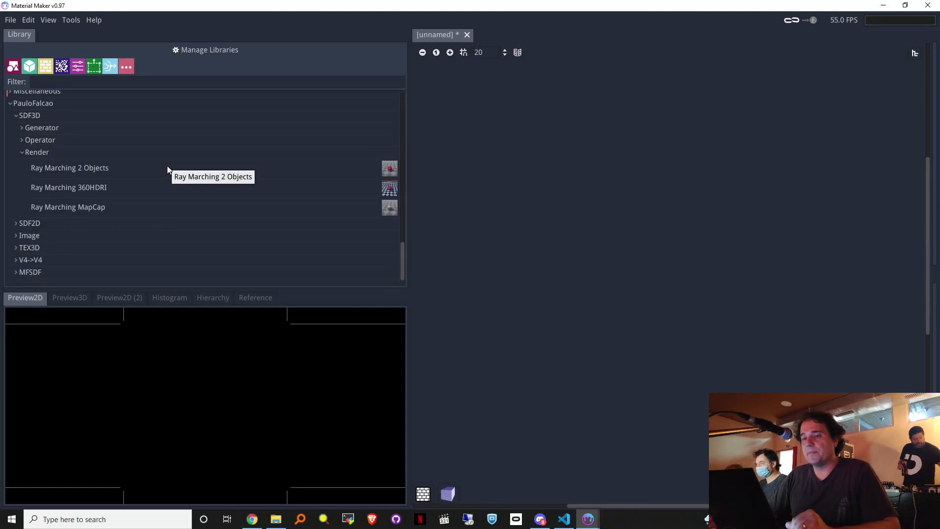
Step: Place a Ray Marching 2 Objects node in the graph, re-adding it after one removal
drag(113, 169, 607, 152)
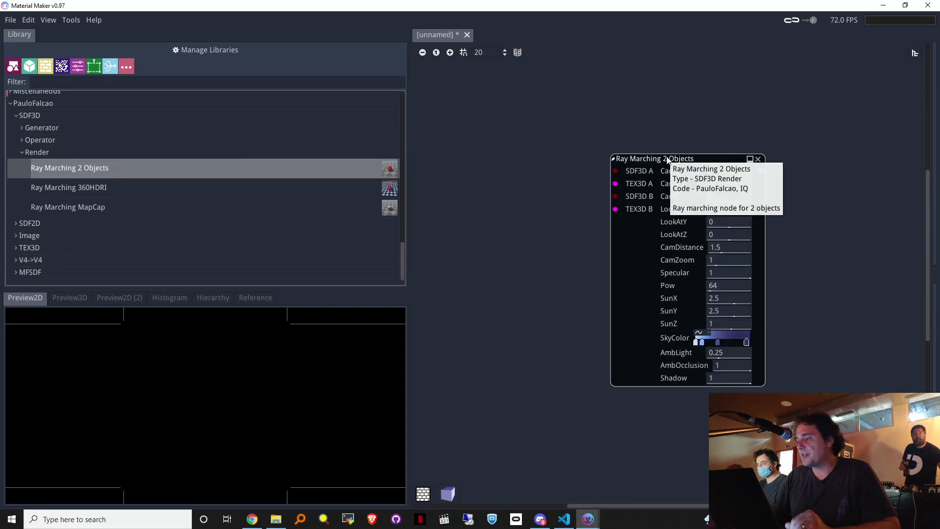
drag(664, 157, 690, 148)
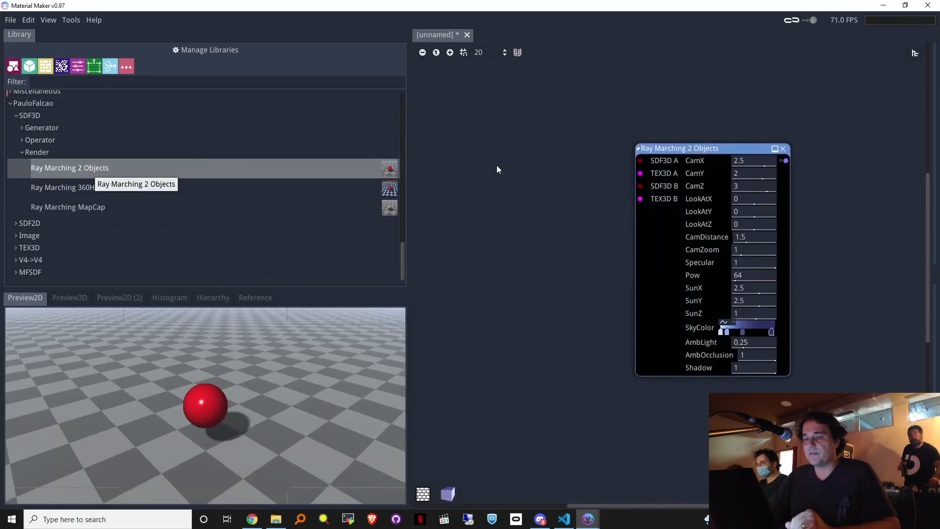
click(783, 148)
drag(66, 169, 708, 166)
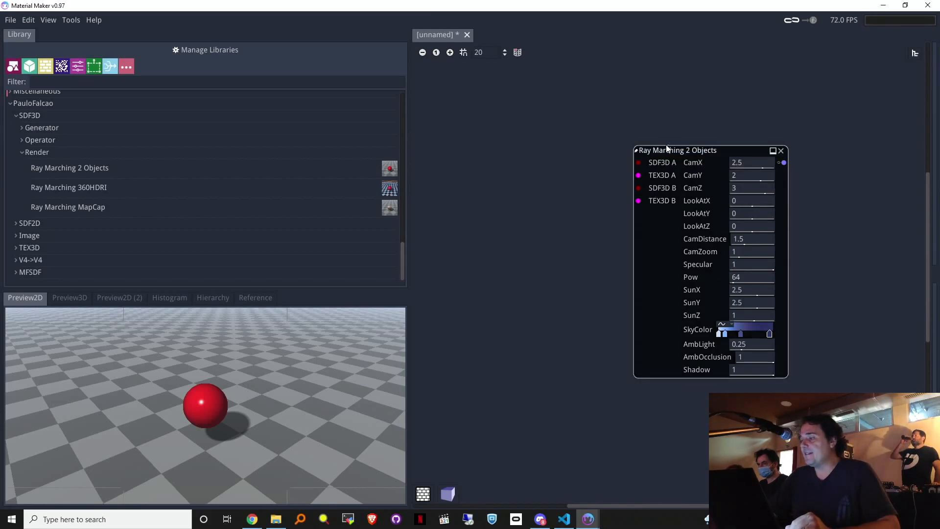
mouse_move(670, 152)
mouse_down()
mouse_move(650, 156)
mouse_move(670, 149)
mouse_up()
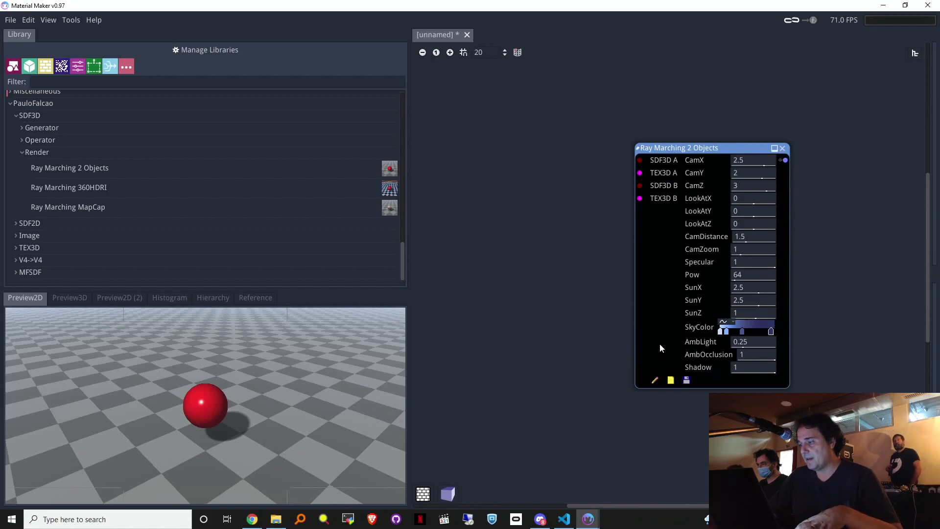
Step: Inspect the tex3d_b checkerboard and sdf_b floor expressions in the node's code editor
click(656, 381)
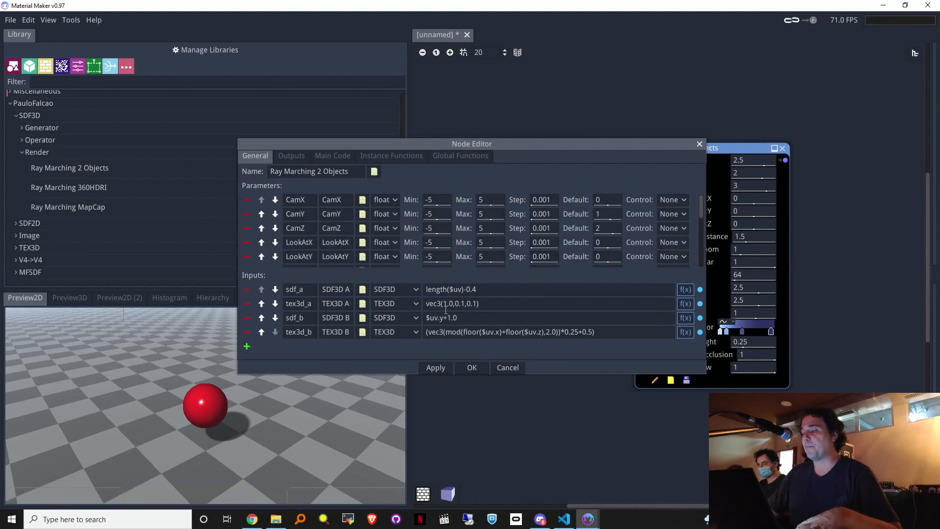
click(620, 335)
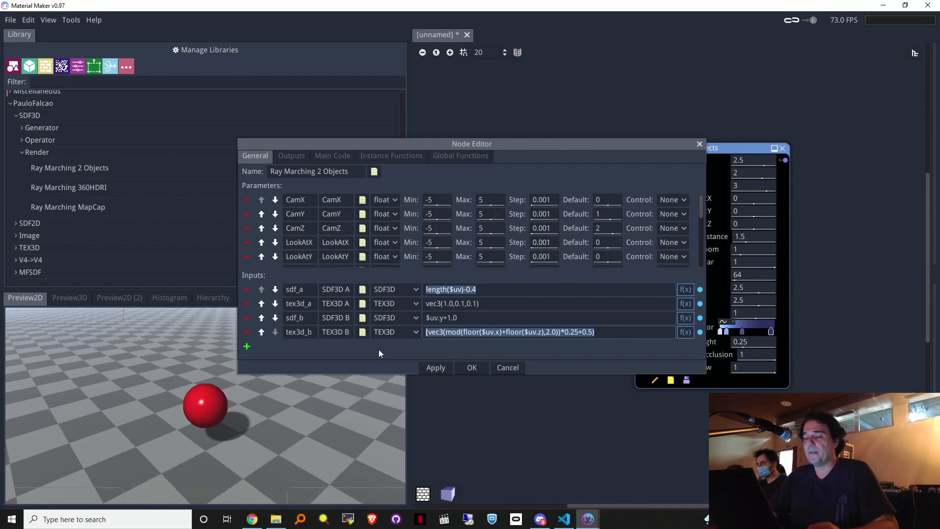
click(528, 318)
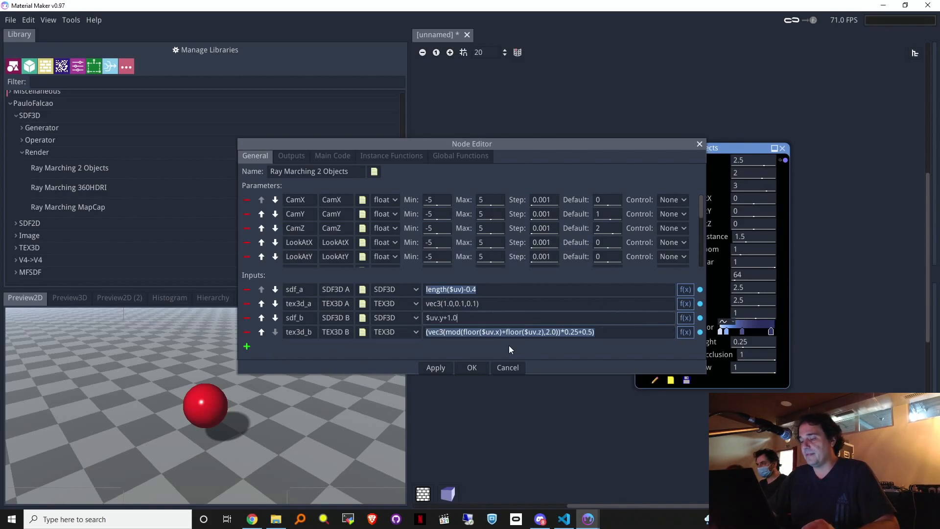
Step: Close the editor unchanged, nudge the camera along X, and start editing CamX
click(508, 368)
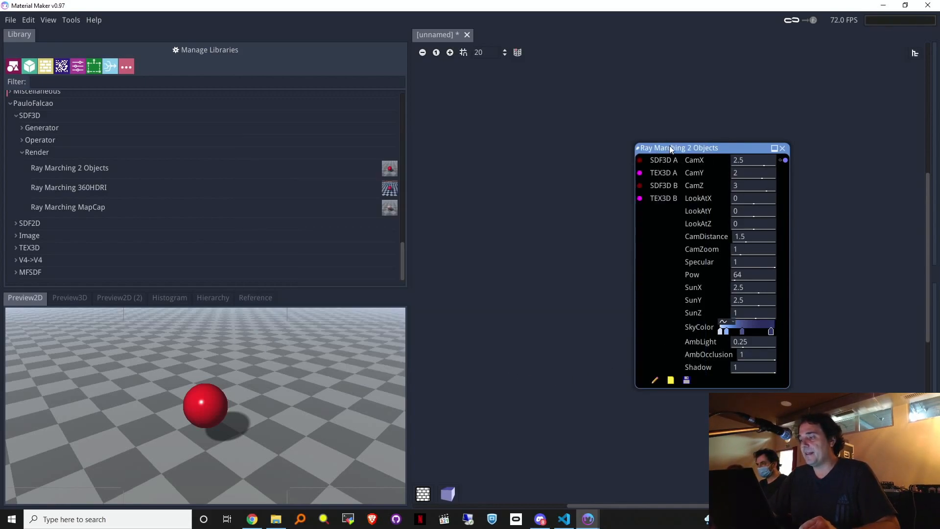
drag(755, 161, 746, 192)
click(767, 161)
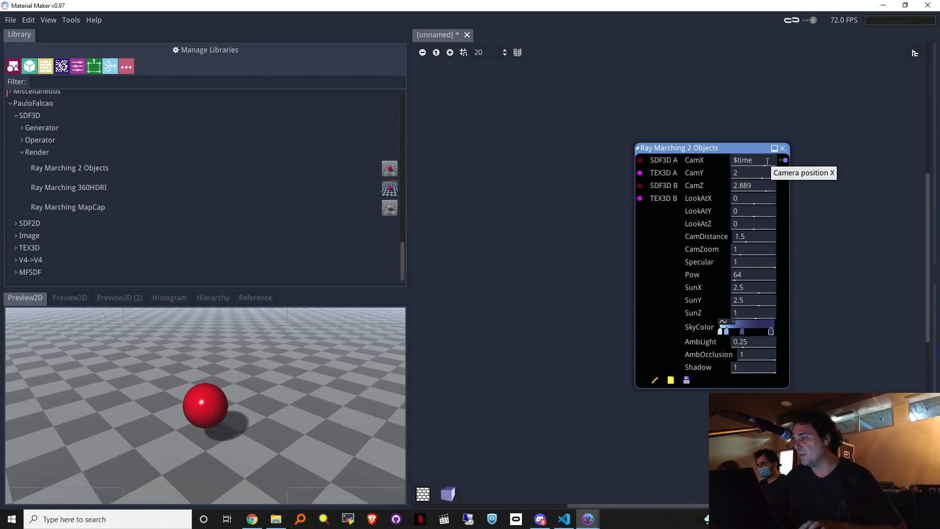
Step: Commit $time as the CamX expression and add a closing parenthesis
key(Return)
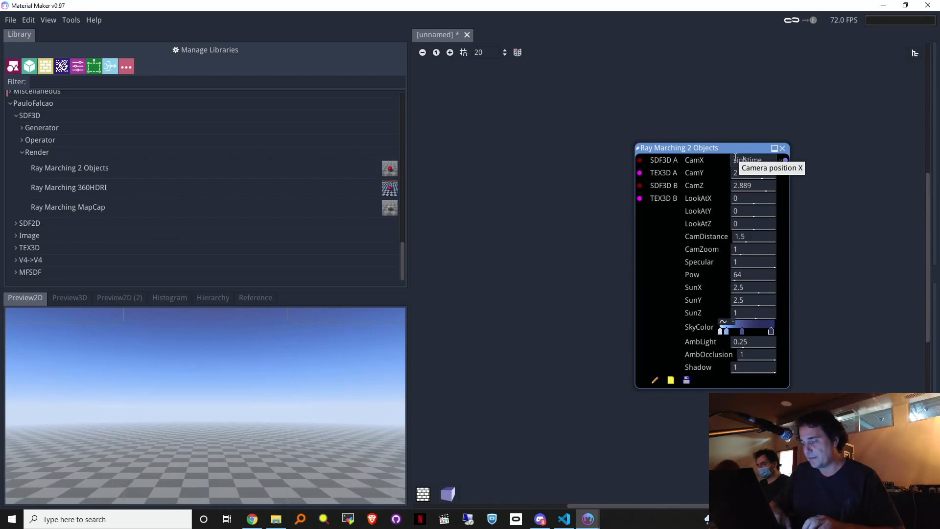
key(Right)
key(Right)
key(Right)
key(Right)
text())
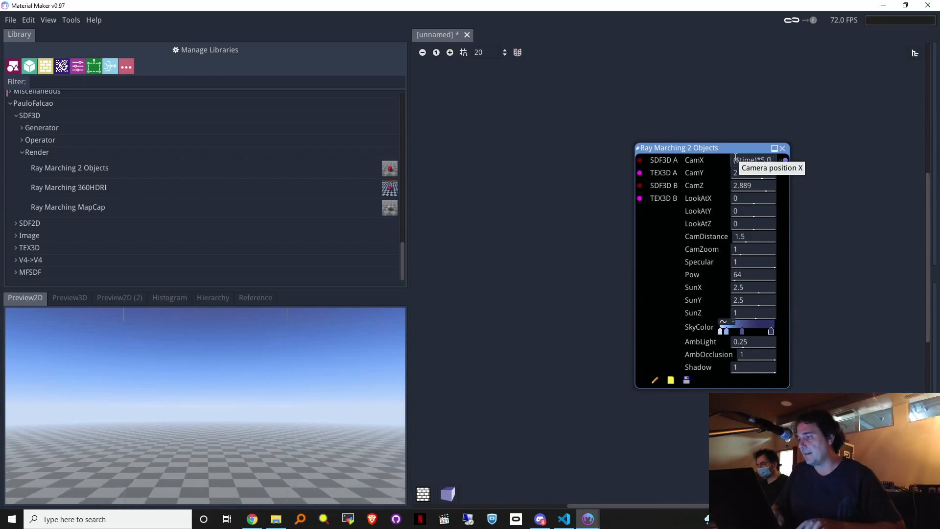
Step: Rewrite CamZ as a cos expression and paste the *0.1 speed factor into it
drag(755, 187, 758, 186)
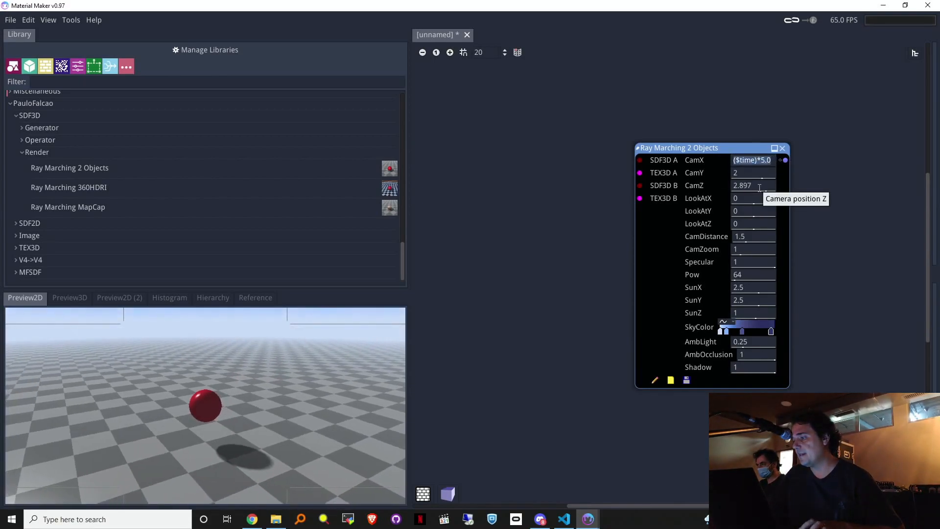
key(Return)
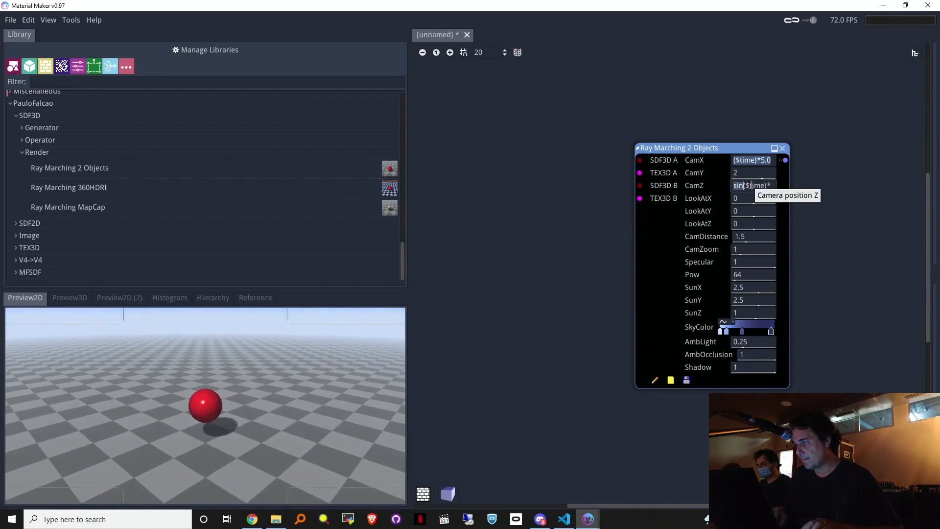
key(Delete)
key(Delete)
key(Delete)
text(cos)
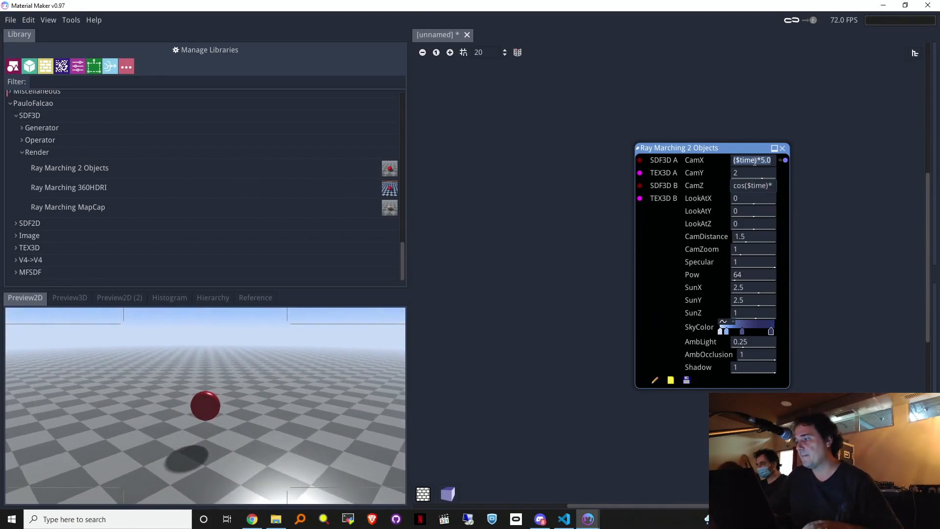
click(755, 160)
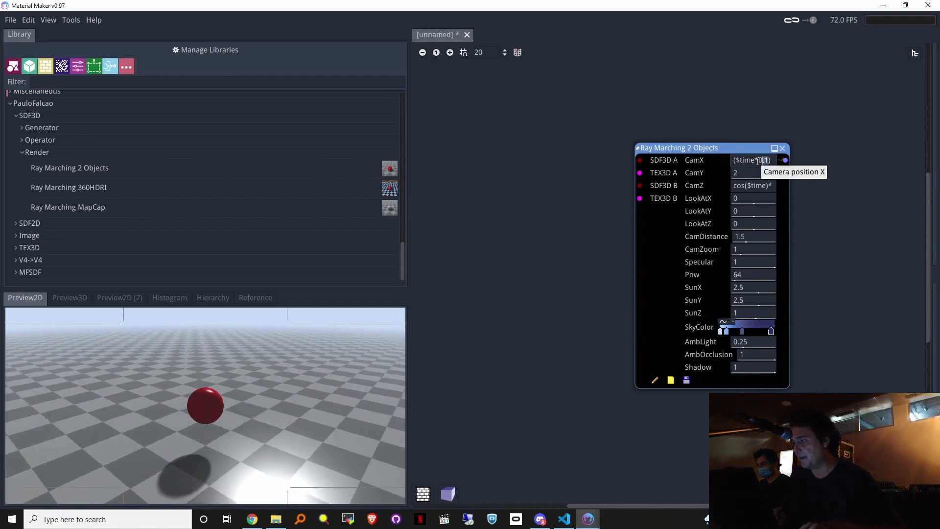
drag(756, 160, 778, 177)
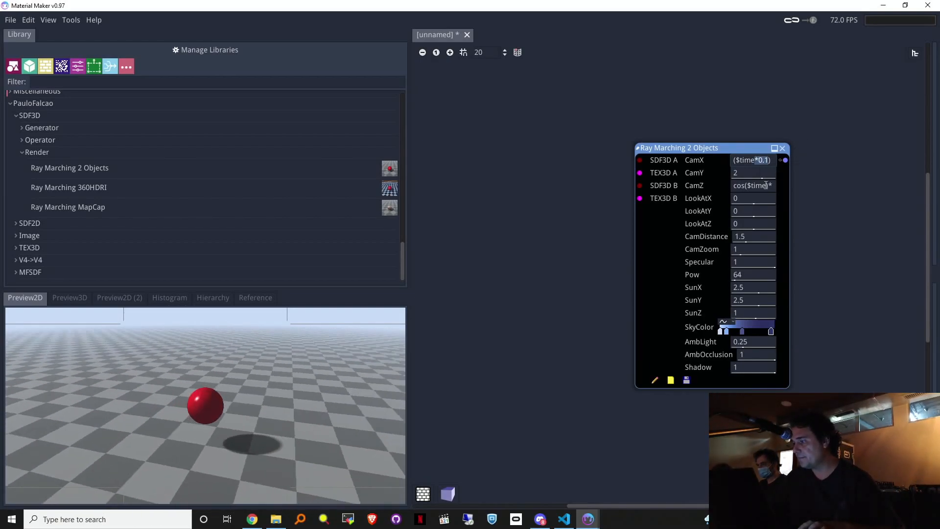
text(*0.1)
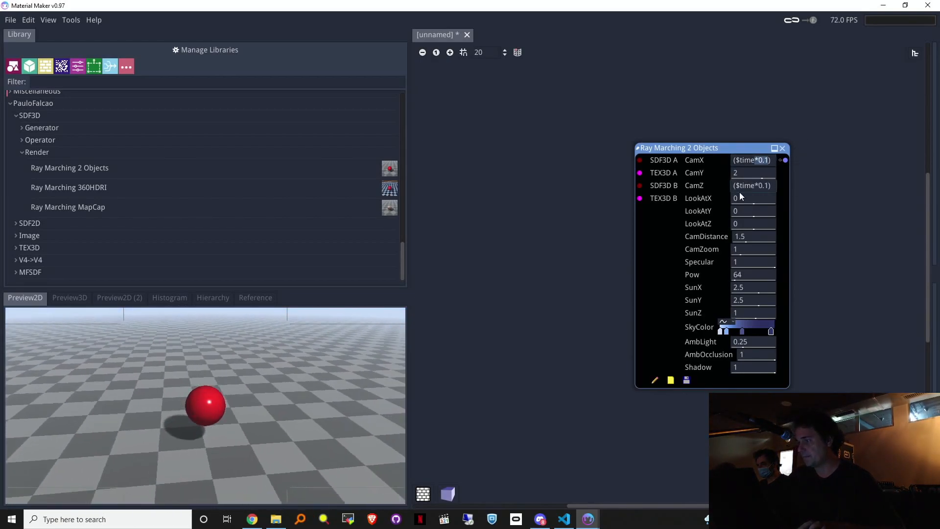
click(746, 160)
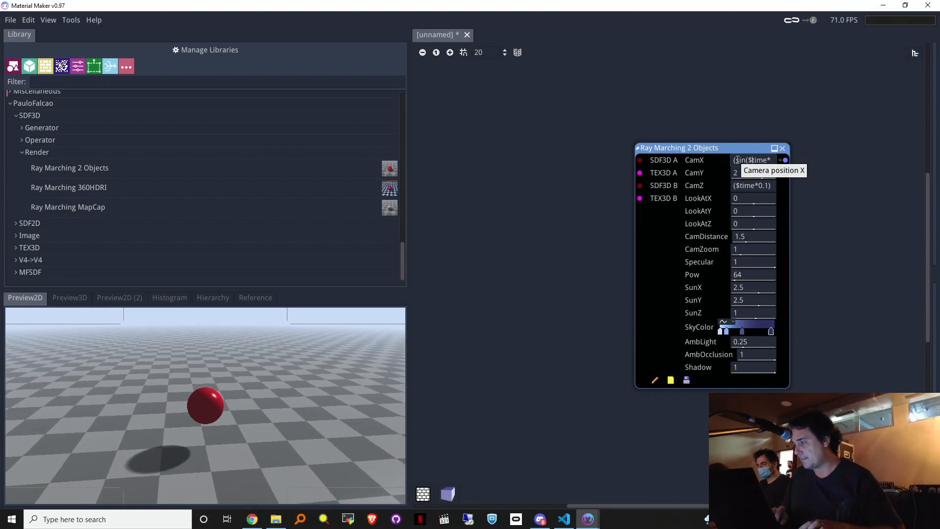
Step: Fix the CamZ expression to use ($time*0.1) and append a *0.2 factor
text())
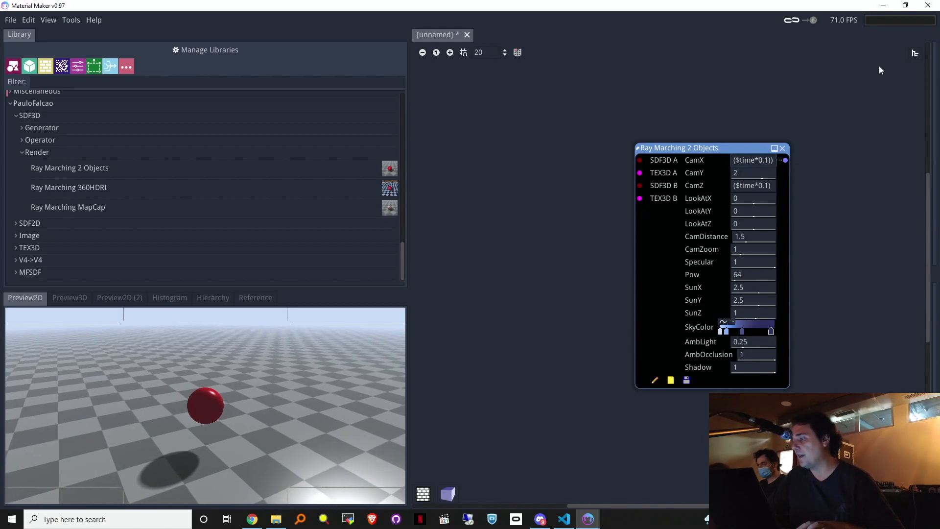
key(shift+Left)
key(shift+Left)
key(shift+Left)
key(shift+Left)
key(shift+Left)
key(shift+Left)
key(shift+Left)
key(shift+Left)
key(shift+Left)
key(shift+Left)
key(shift+Left)
key(shift+Left)
key(shift+Left)
key(shift+Left)
key(shift+Left)
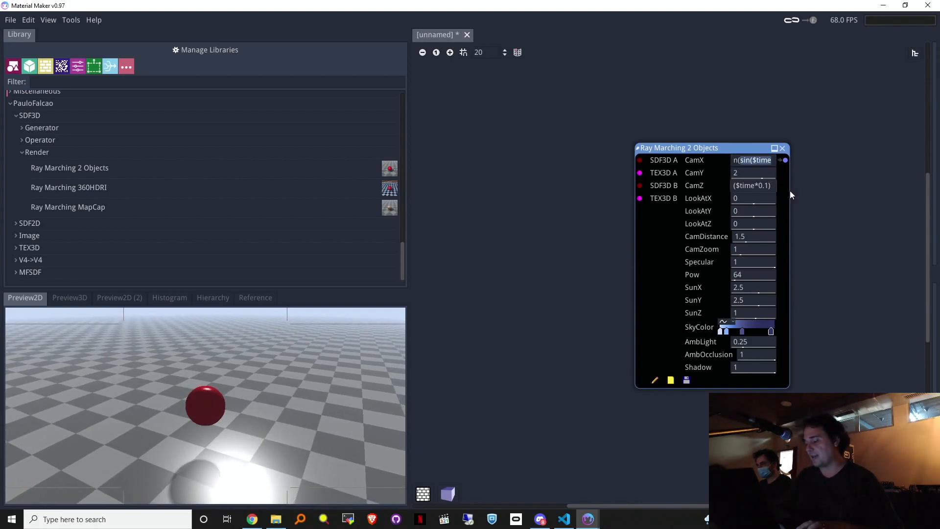
key(BackSpace)
key(BackSpace)
key(BackSpace)
key(BackSpace)
key(BackSpace)
key(BackSpace)
key(BackSpace)
text(ime*0.1)
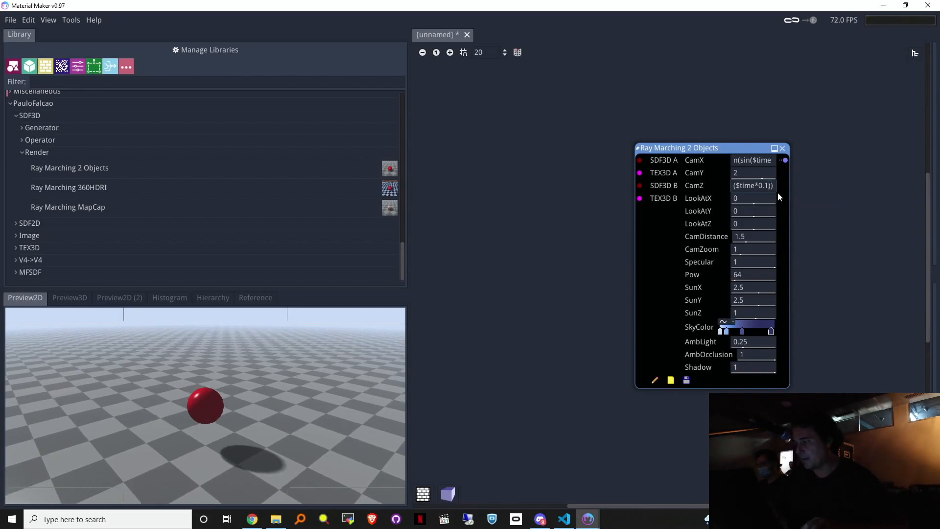
key(BackSpace)
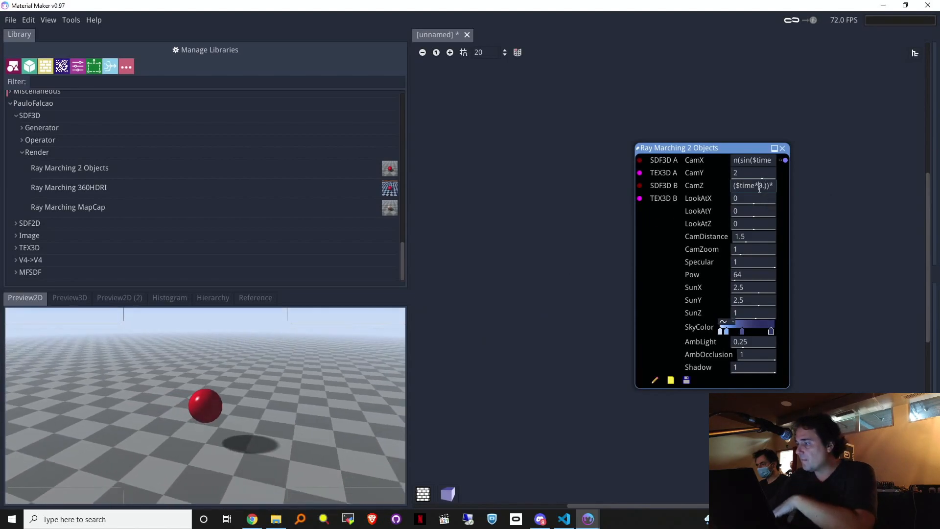
key(Right)
text(*0.2)
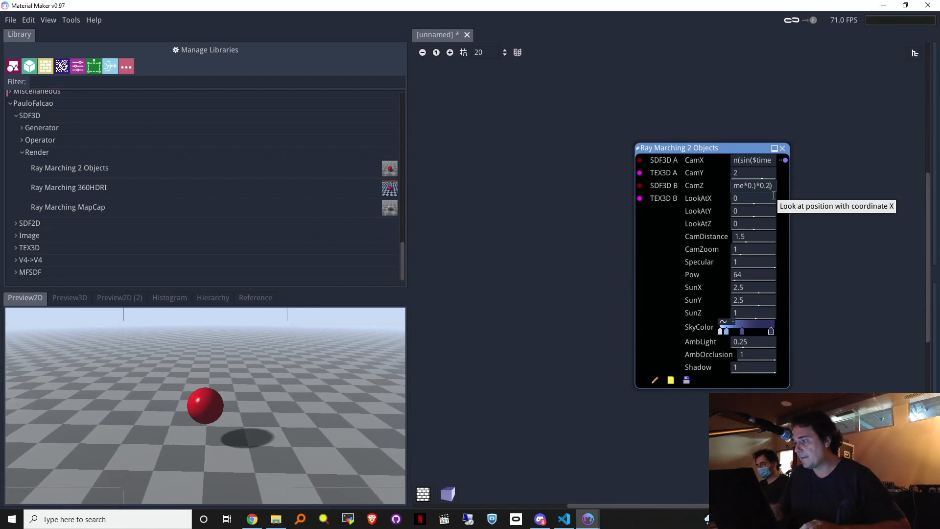
Step: Add *0.2 inside the CamX expression, move the node down, and enlarge the preview
click(758, 160)
key(Right)
key(Right)
key(Right)
key(Right)
key(Right)
key(Right)
key(Right)
key(Right)
key(Right)
key(Right)
key(Right)
key(Right)
key(Left)
key(Left)
key(Left)
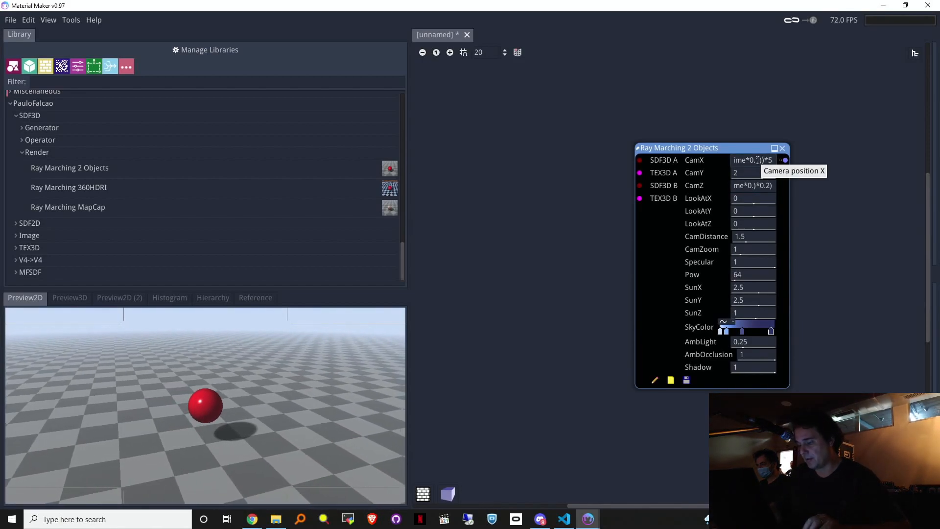
text(*0.2)
key(BackSpace)
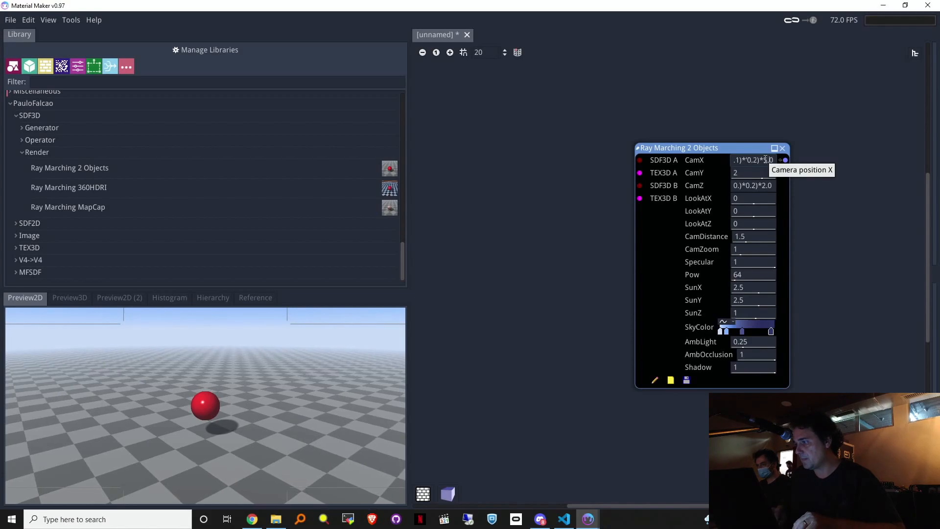
drag(728, 150, 731, 166)
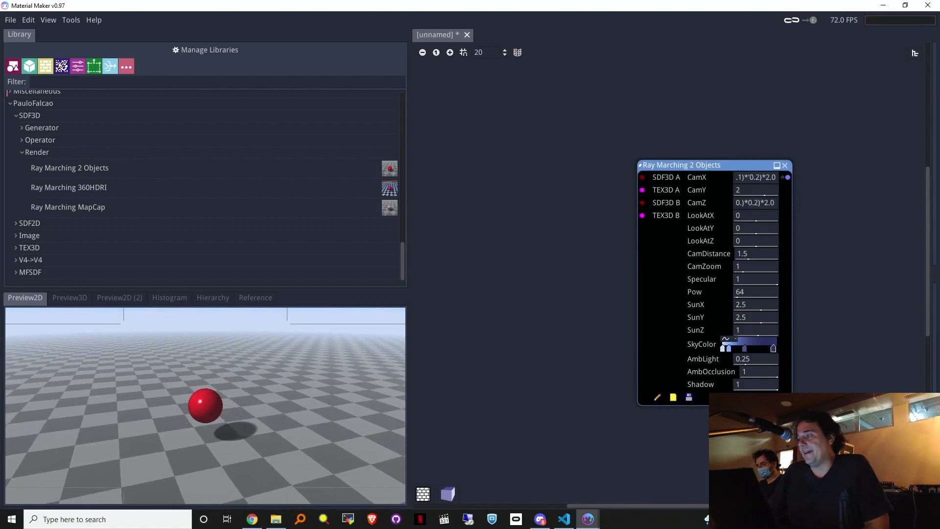
drag(189, 292, 208, 217)
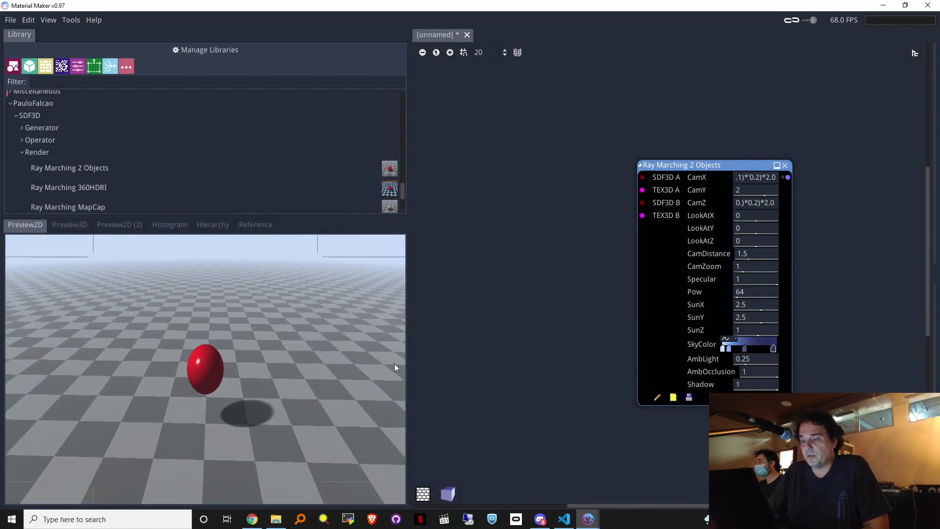
Step: Widen the preview and library panels and cycle through the preview tabs back to Preview2D
drag(408, 349, 133, 281)
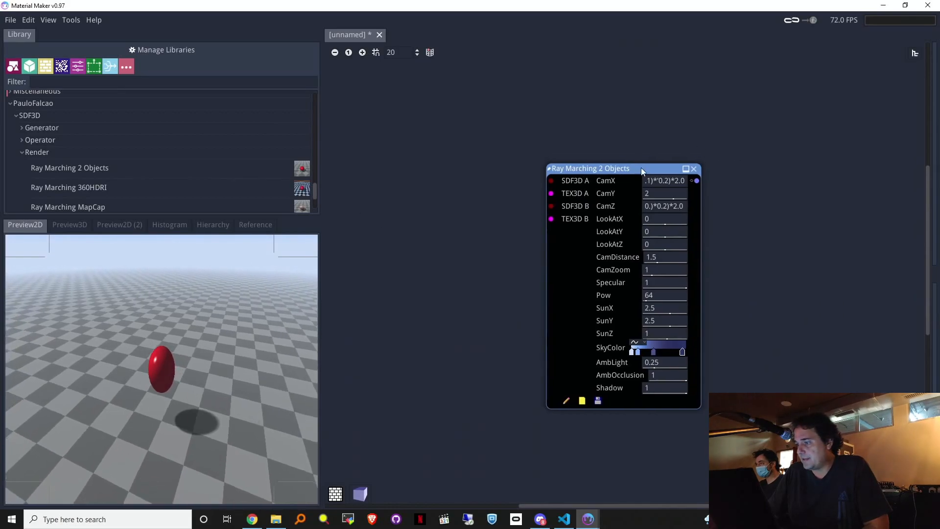
drag(641, 168, 673, 186)
drag(324, 293, 424, 342)
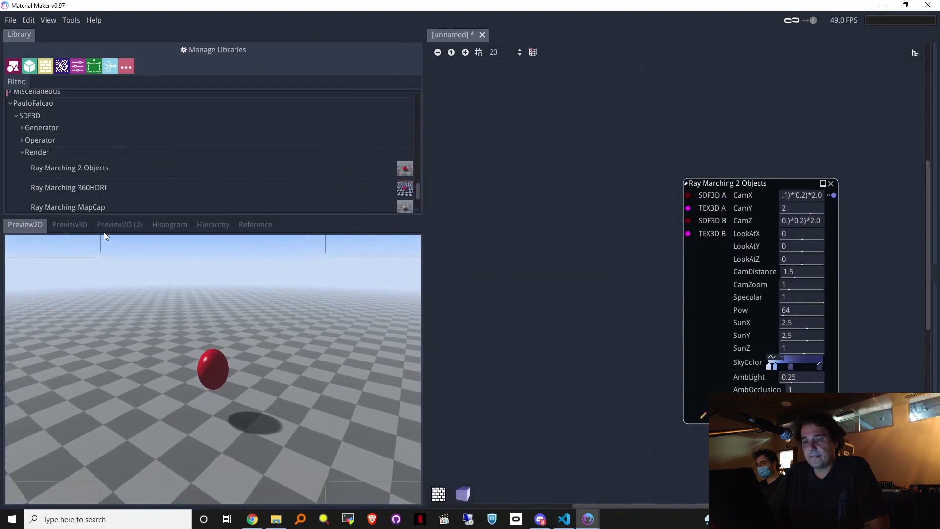
click(108, 225)
click(72, 225)
click(27, 226)
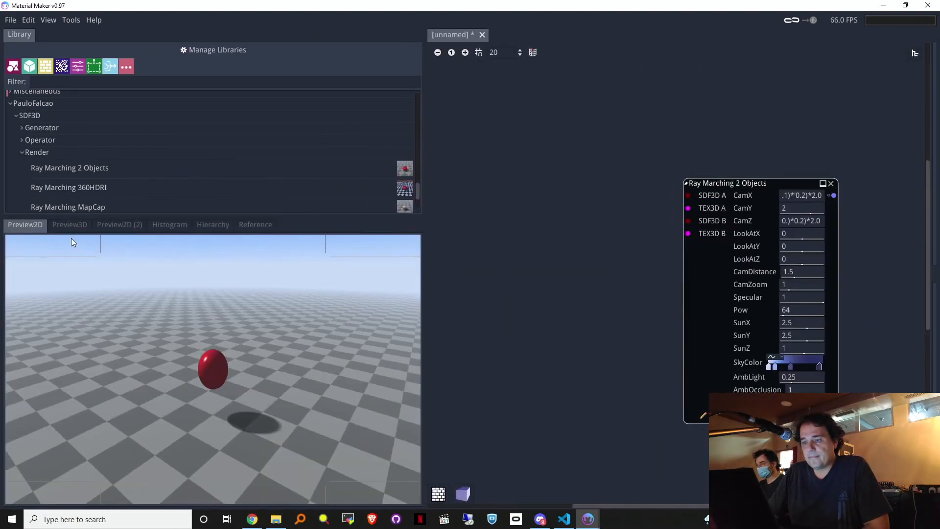
Step: Resize the 2D preview and library splitters, then pull a link from input SDF3D A
drag(214, 217, 207, 253)
drag(728, 186, 673, 153)
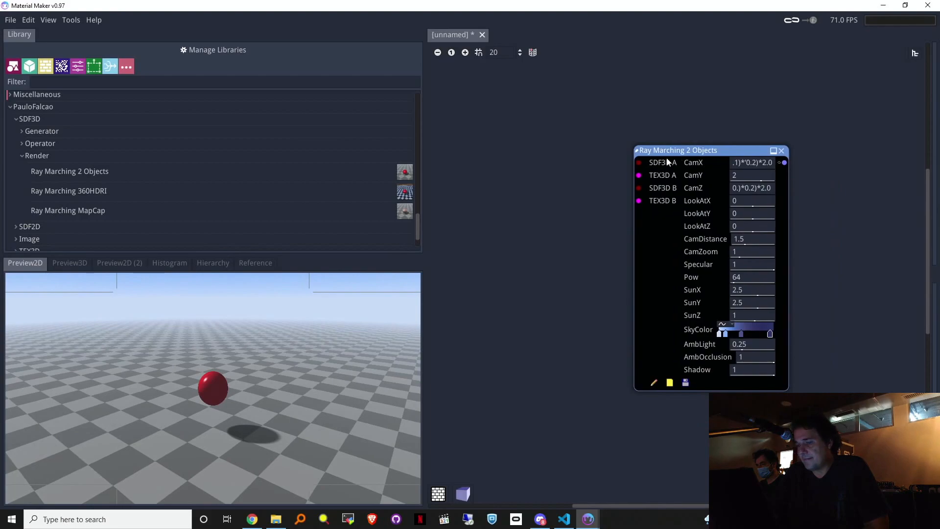
drag(216, 256, 230, 201)
drag(425, 317, 296, 309)
drag(171, 199, 206, 286)
drag(301, 342, 351, 340)
drag(155, 280, 201, 308)
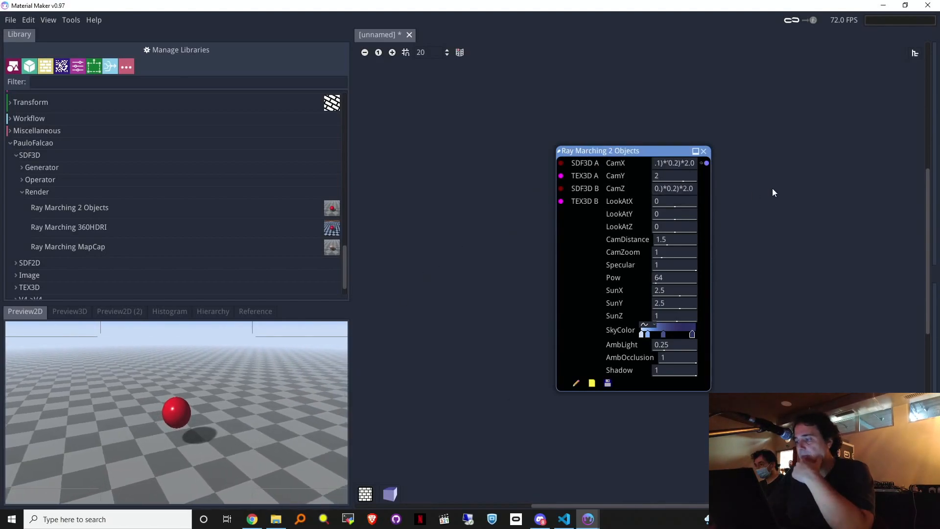
drag(562, 165, 444, 116)
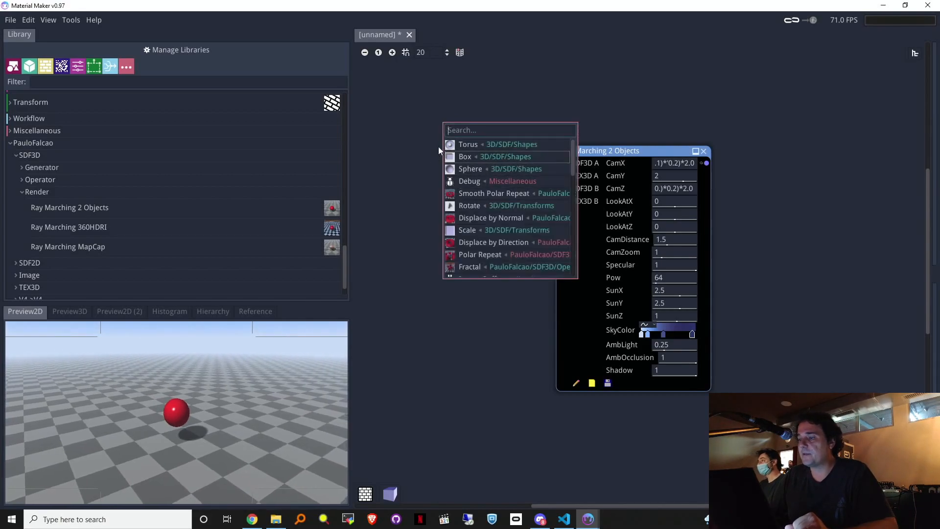
Step: Add a Torus wired into SDF3D A and tidy the two nodes' positions
click(457, 143)
drag(609, 147, 647, 136)
drag(405, 111, 398, 121)
drag(661, 142, 647, 164)
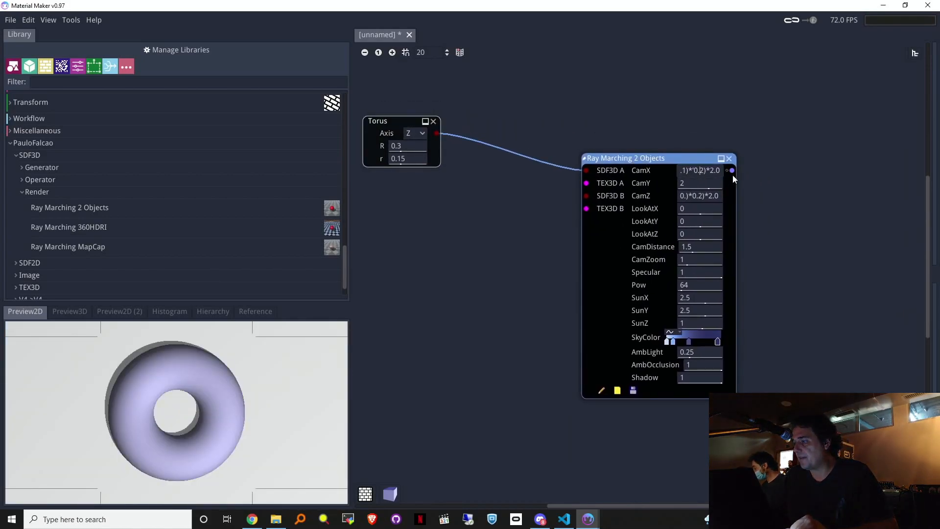
drag(362, 121, 365, 122)
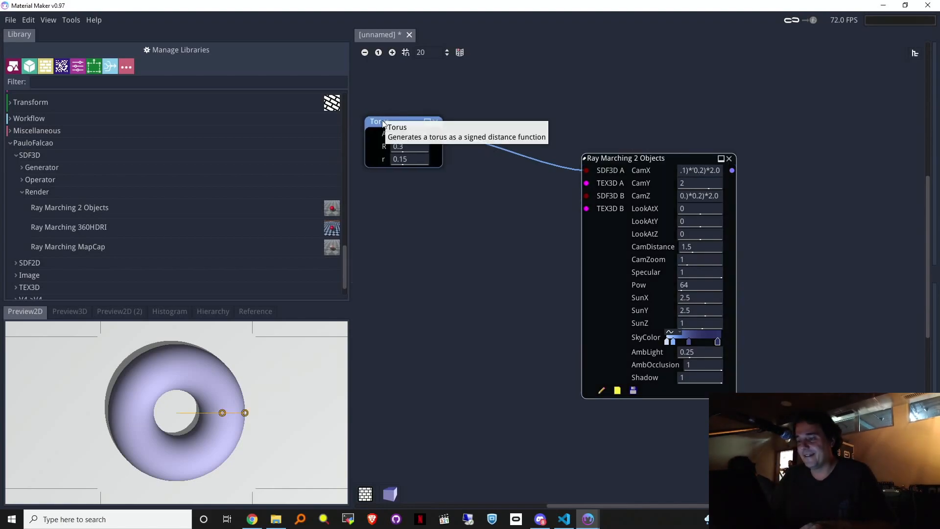
Step: Delete the Ray Marching and Torus nodes, then add a fresh Ray Marching 2 Objects node
click(707, 170)
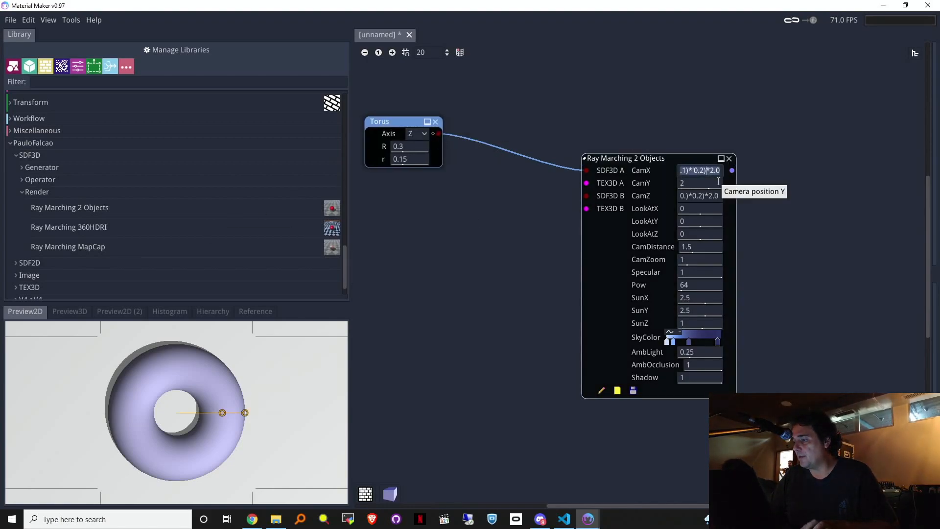
click(729, 158)
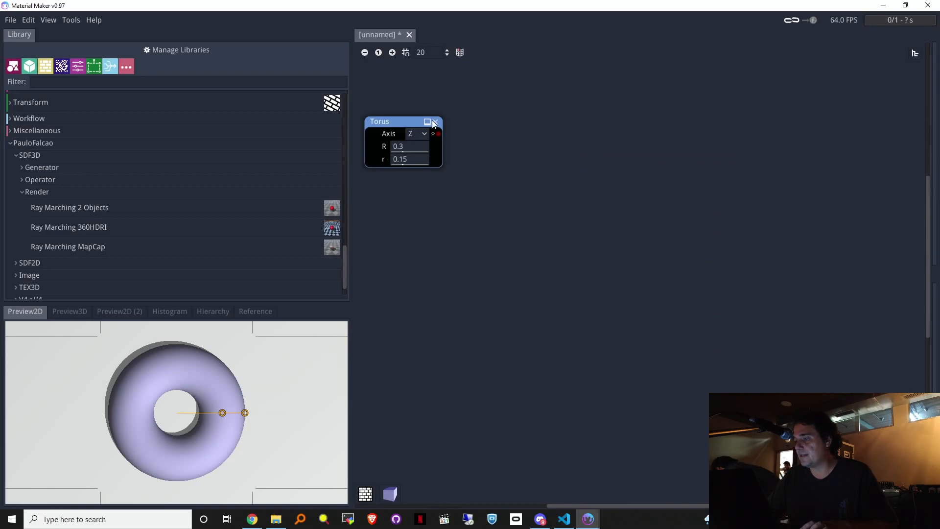
click(434, 122)
drag(323, 208, 696, 167)
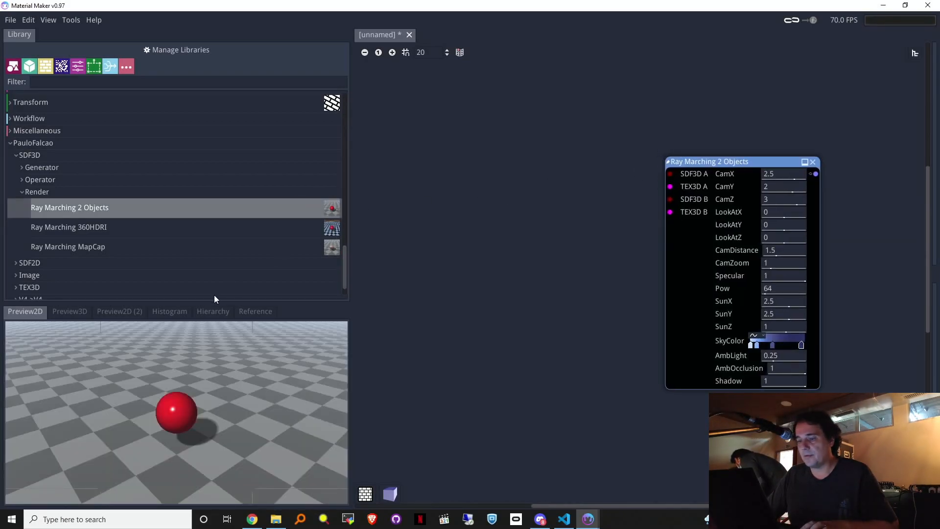
Step: Clear the Ray Marching 2 Objects CamX value, begin a sin($time expression, and open its Expression editor
drag(214, 303, 248, 301)
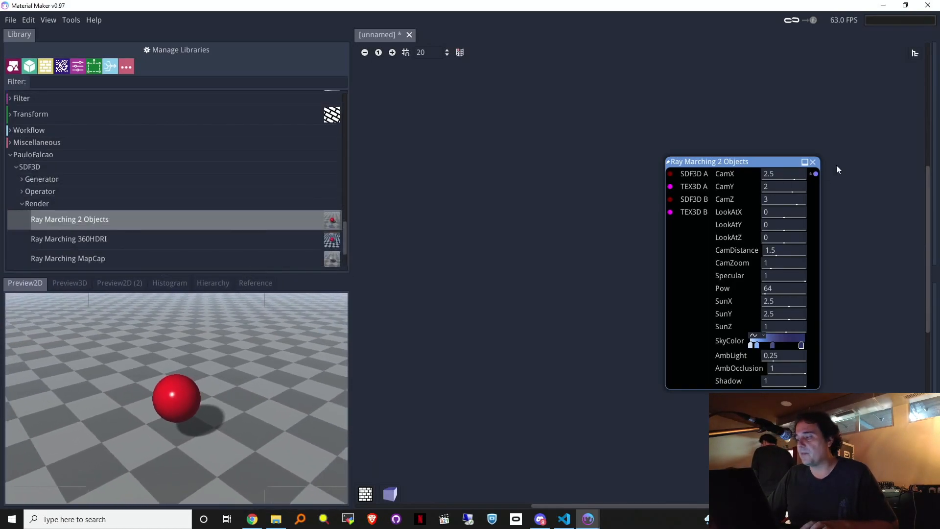
click(794, 174)
key(BackSpace)
key(BackSpace)
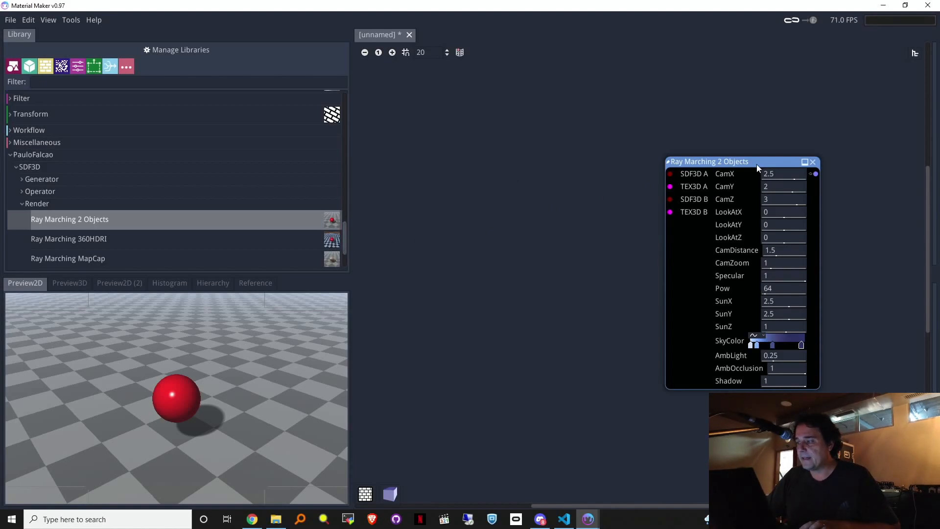
click(792, 174)
key(BackSpace)
text(sin($)
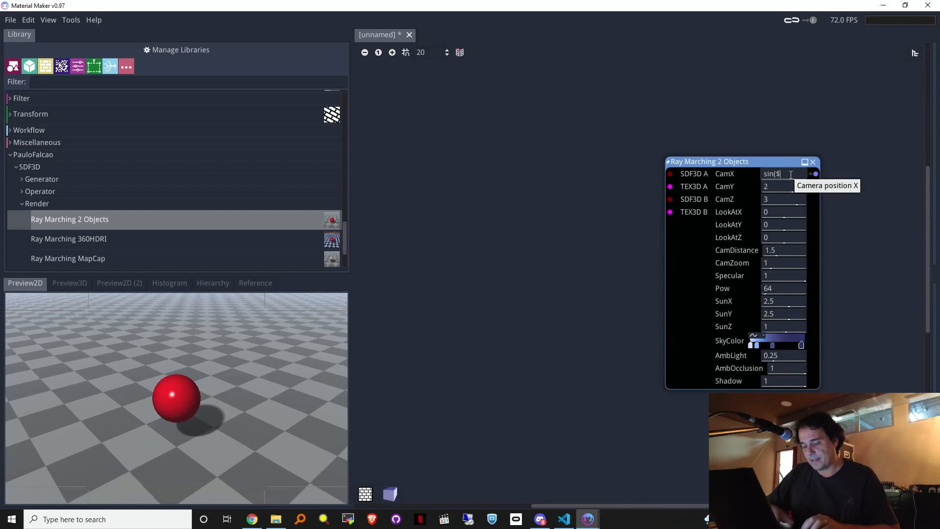
double_click(791, 175)
click(790, 175)
triple_click(791, 176)
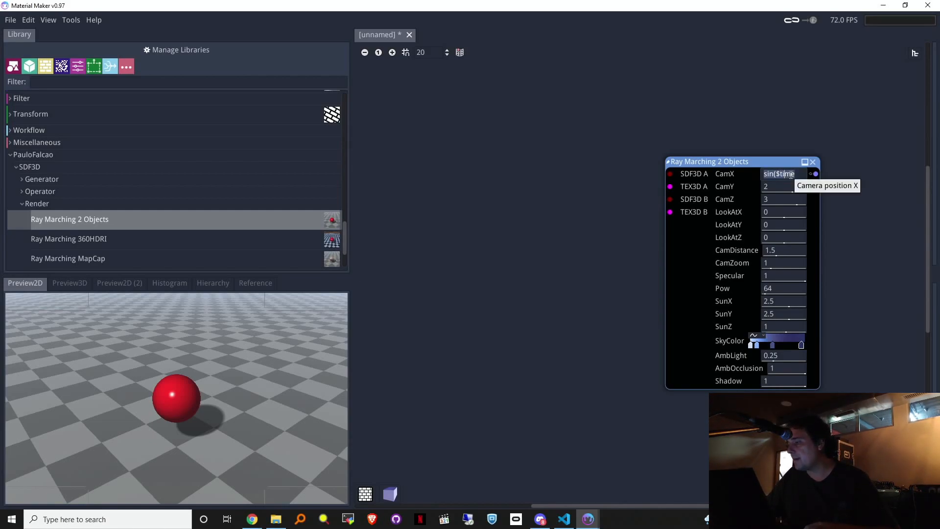
right_click(791, 175)
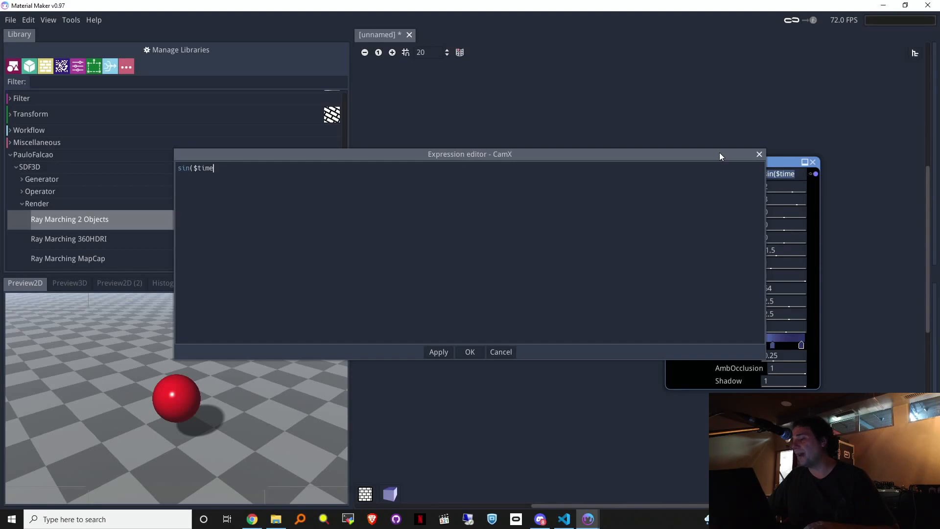
Step: Apply sin($time*0.1) to CamX in the expression editor
drag(298, 155, 405, 311)
click(374, 307)
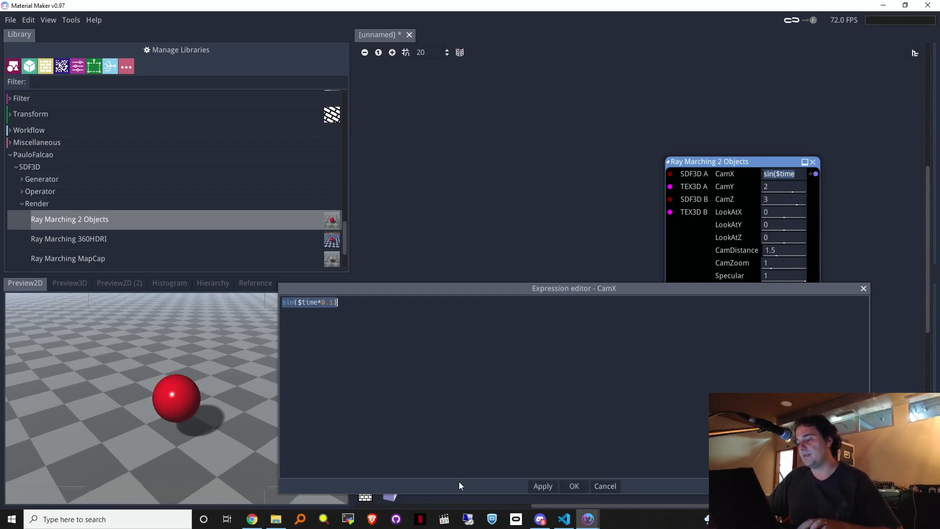
click(540, 486)
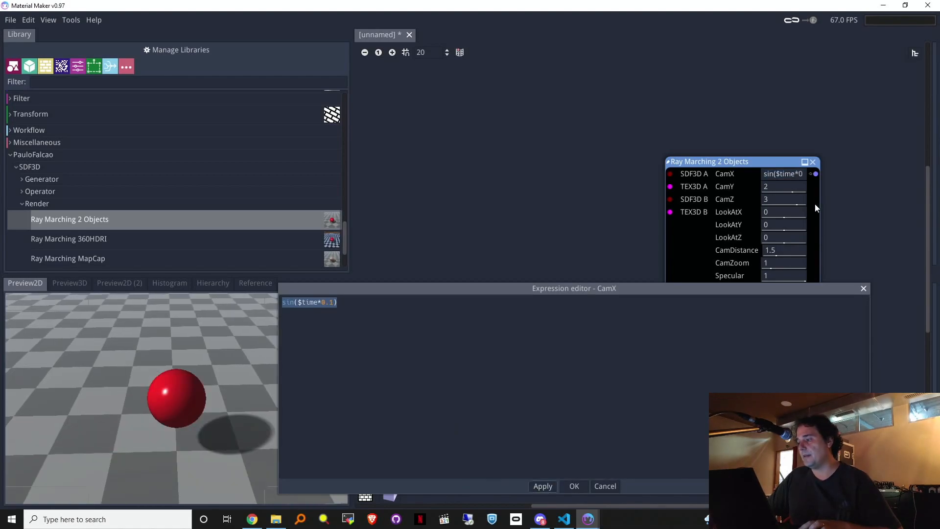
click(865, 290)
Step: Paste the CamX expression into CamZ and change its sin to cos
click(790, 200)
key(ctrl+a)
text(sin($time*0.1))
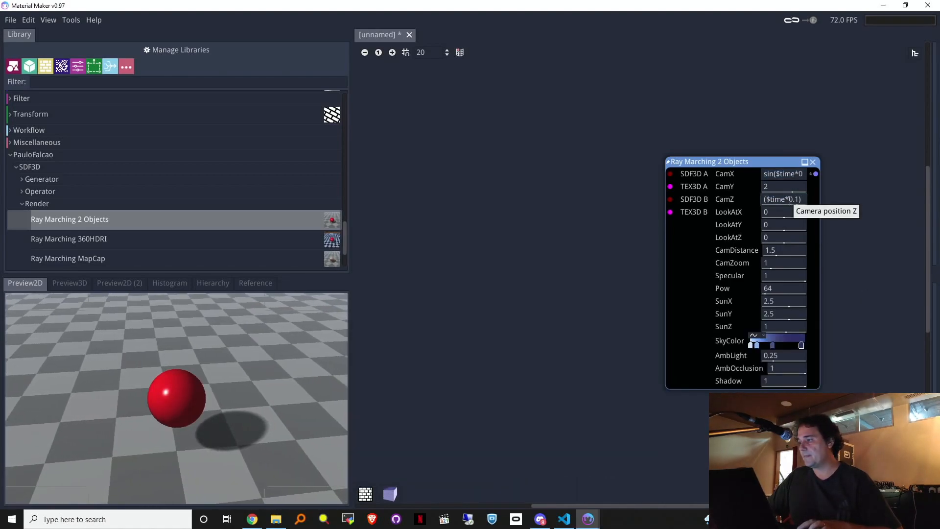
key(Return)
key(Left)
key(Left)
key(Left)
key(Left)
key(Left)
key(Left)
key(Left)
key(Left)
key(Left)
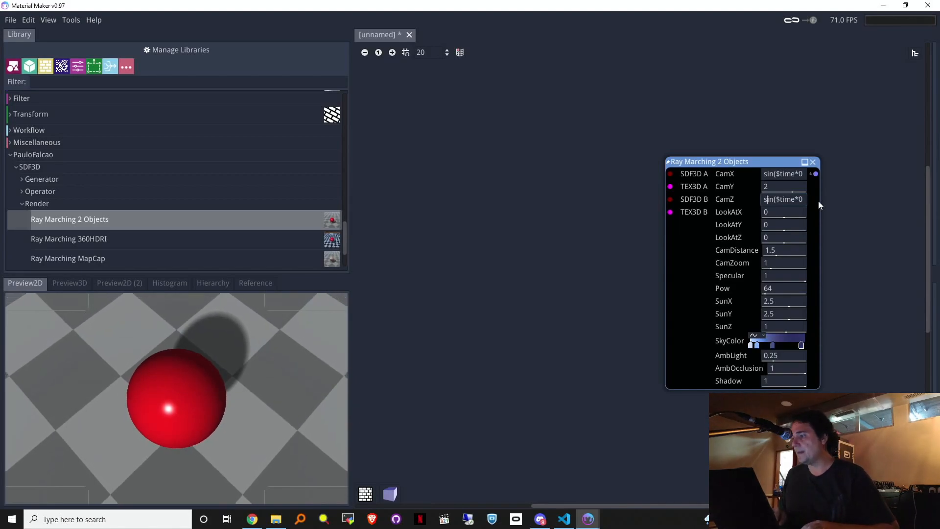
key(shift+Right)
key(shift+Right)
key(shift+Right)
text(cos)
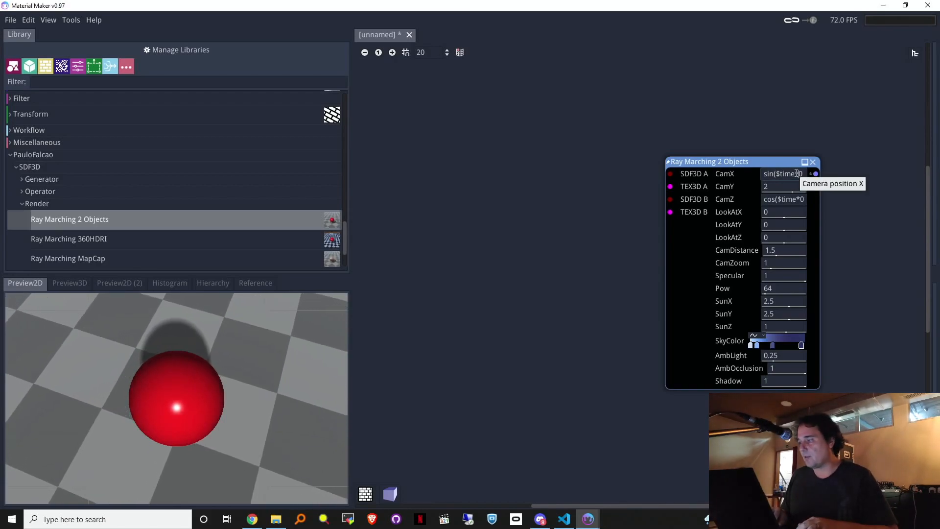
text(*)
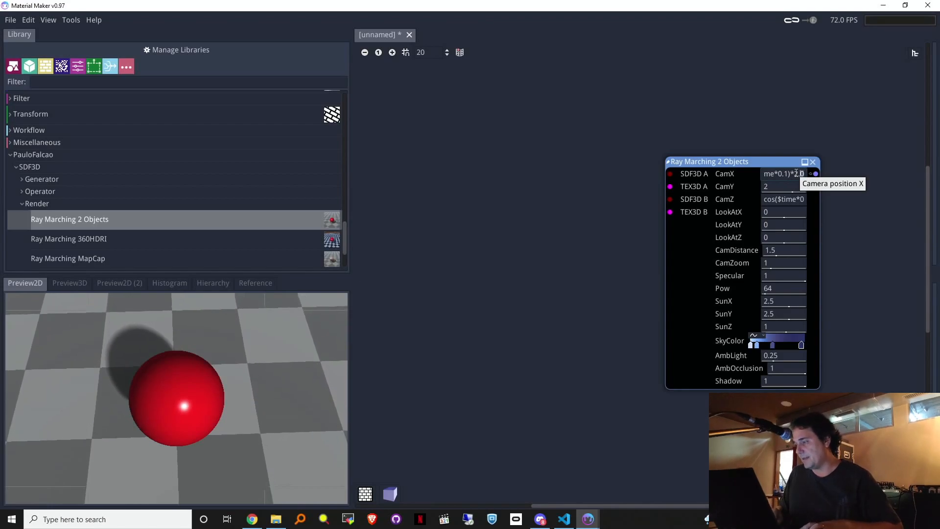
Step: Finish both camera expressions with *2.0 and pull a new link out of SDF3D A
drag(790, 173, 804, 173)
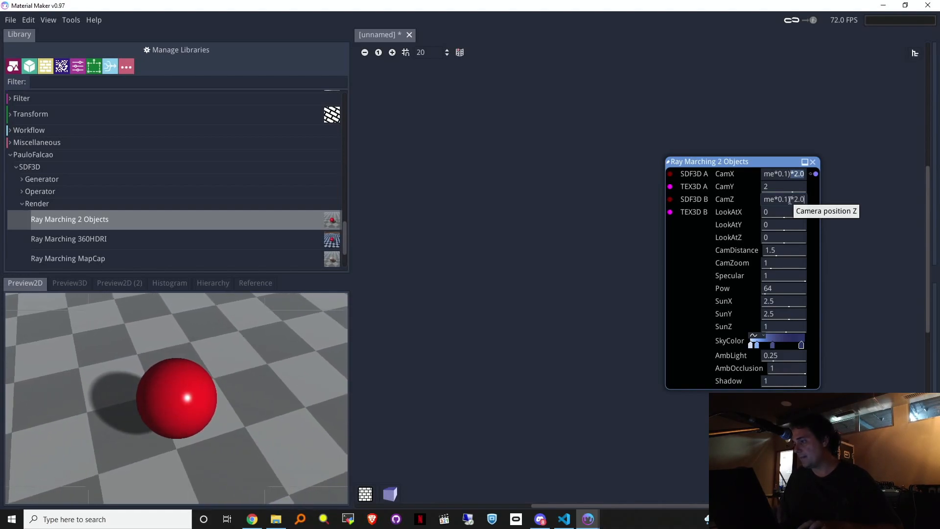
drag(745, 163, 759, 161)
drag(684, 171, 525, 158)
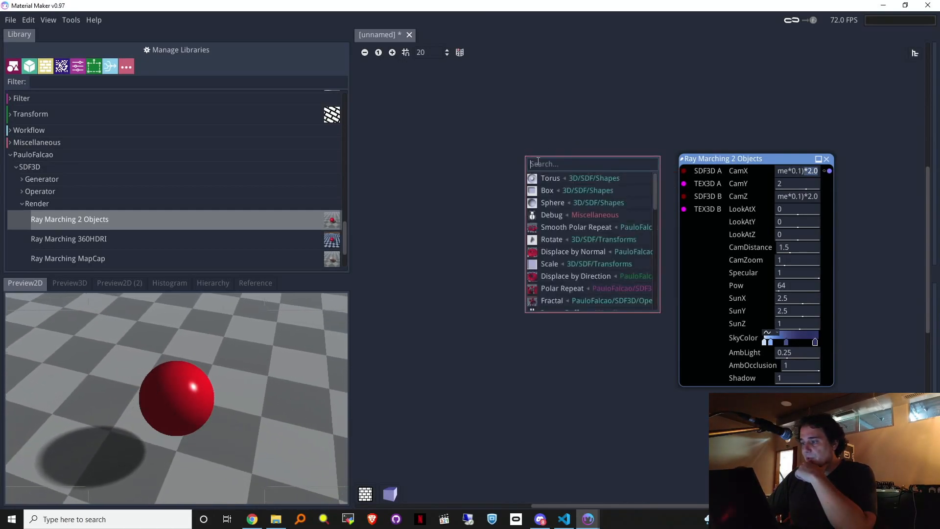
Step: Feed a Torus into SDF3D A with axis Y, R 0.71 and r 0.23
click(542, 179)
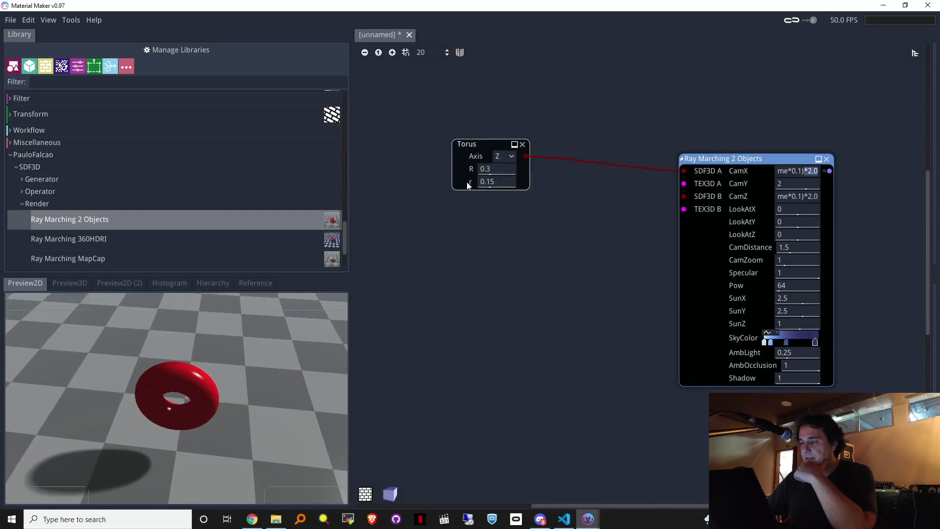
click(502, 163)
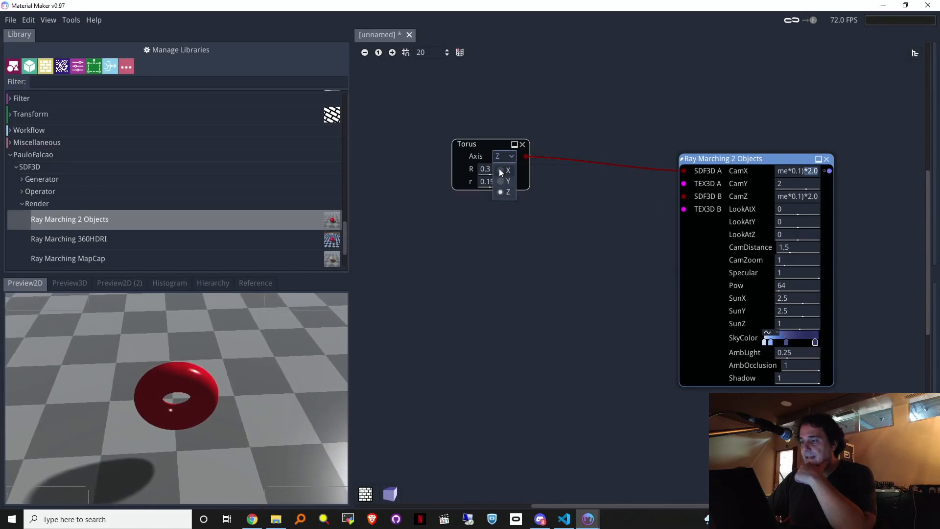
click(501, 171)
click(505, 183)
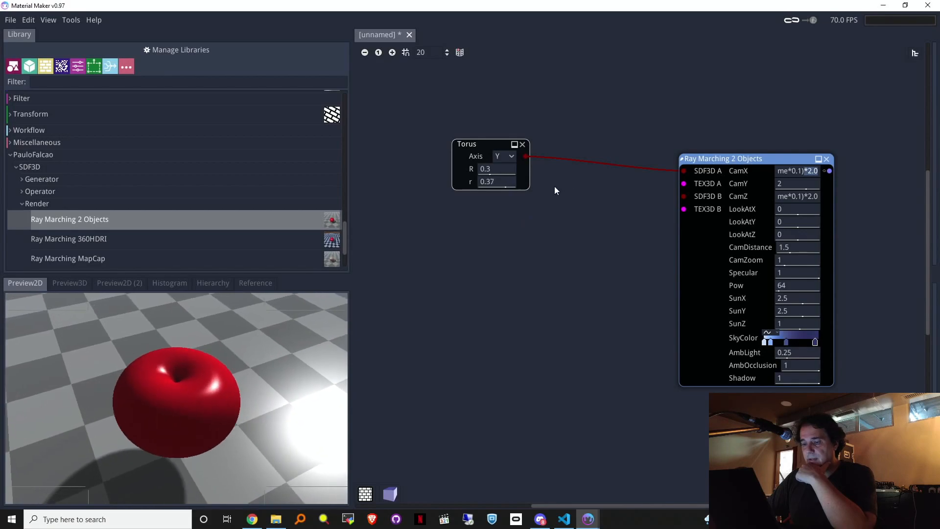
drag(509, 172, 558, 182)
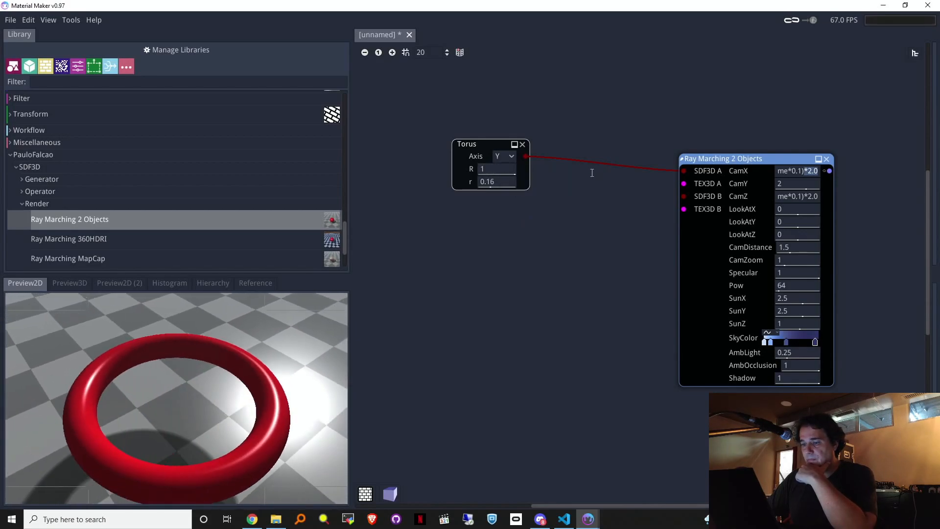
drag(490, 182, 525, 200)
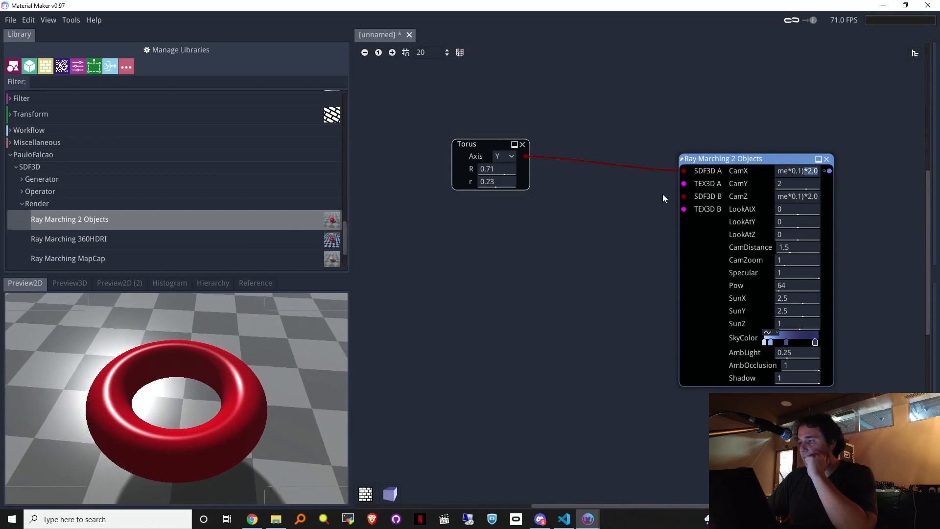
Step: Add a second Torus (axis Z, R 0.3, r 0.15) from Library > 3D > SDF > Shapes
scroll(292, 150, up, 15)
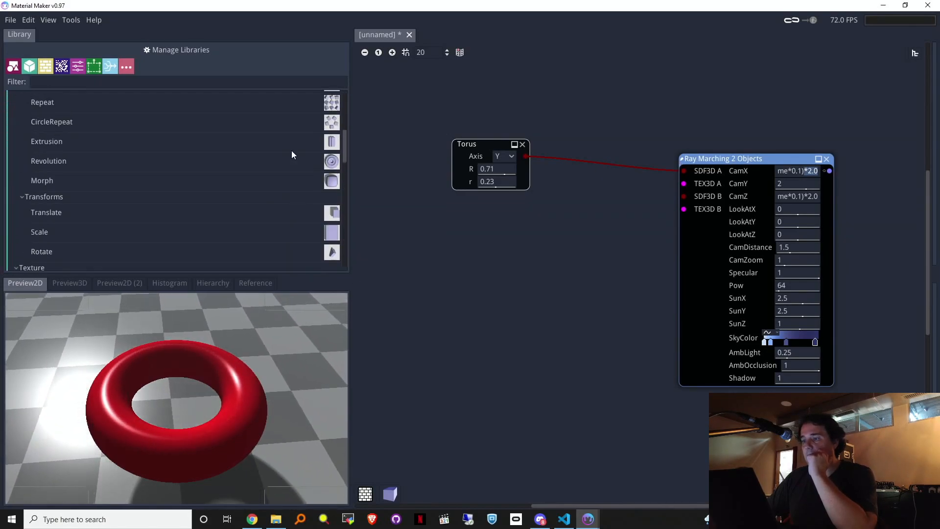
scroll(292, 155, up, 2)
scroll(287, 157, down, 5)
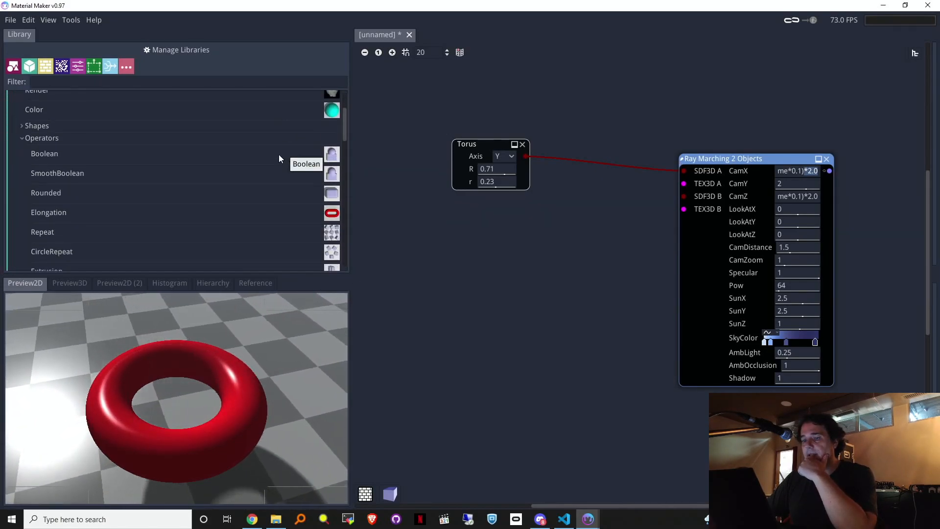
scroll(278, 158, up, 5)
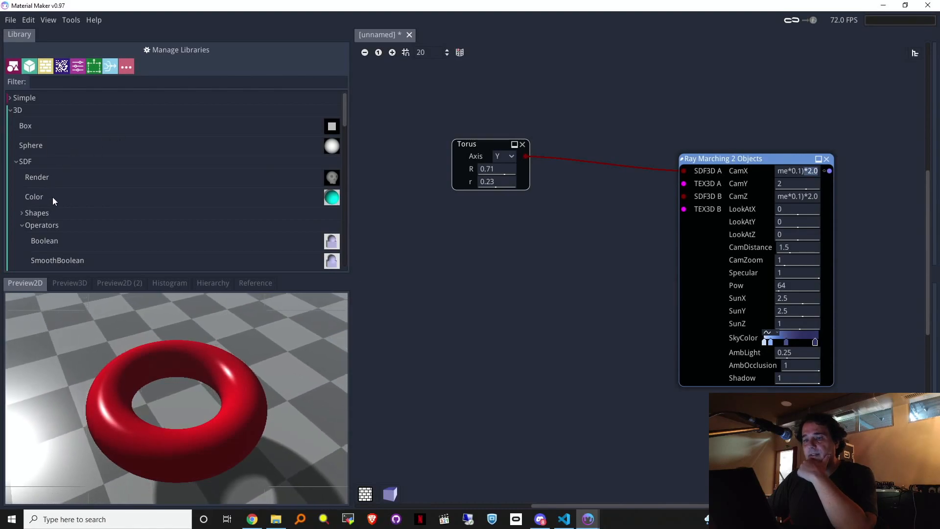
click(21, 212)
scroll(31, 216, down, 2)
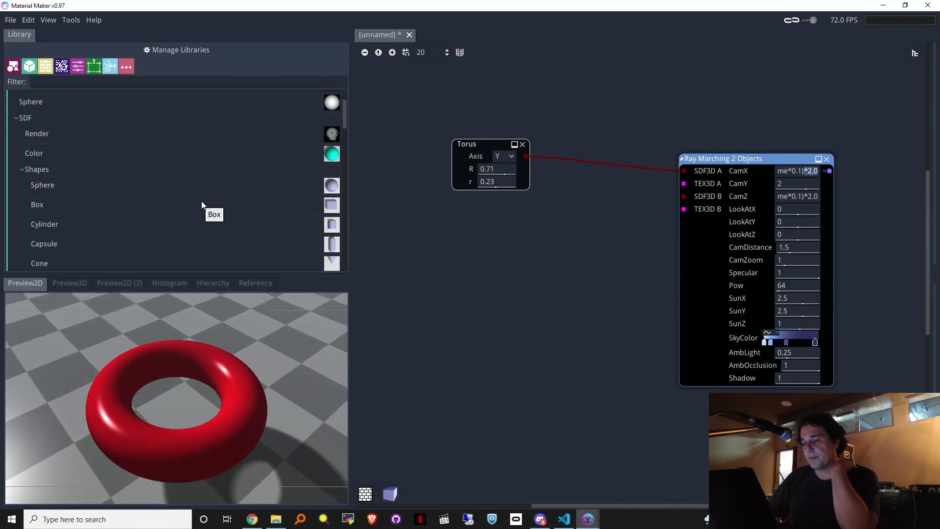
scroll(245, 243, down, 2)
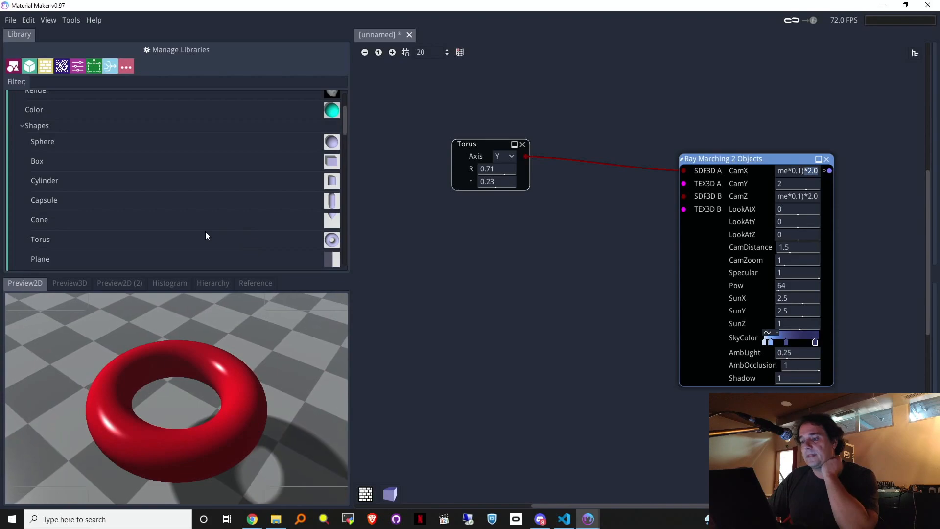
click(201, 240)
drag(201, 240, 422, 236)
Step: Search for a union or join node from the second torus's output
drag(496, 253, 548, 218)
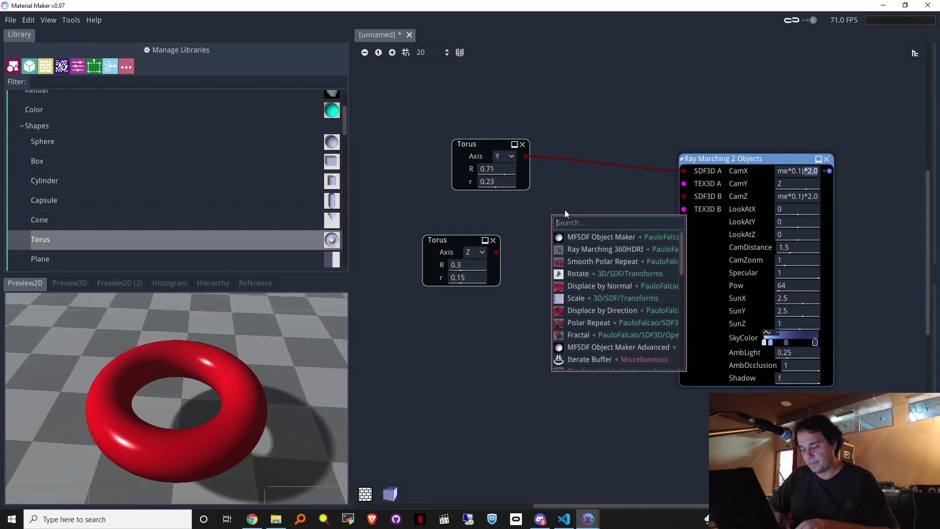
text(i)
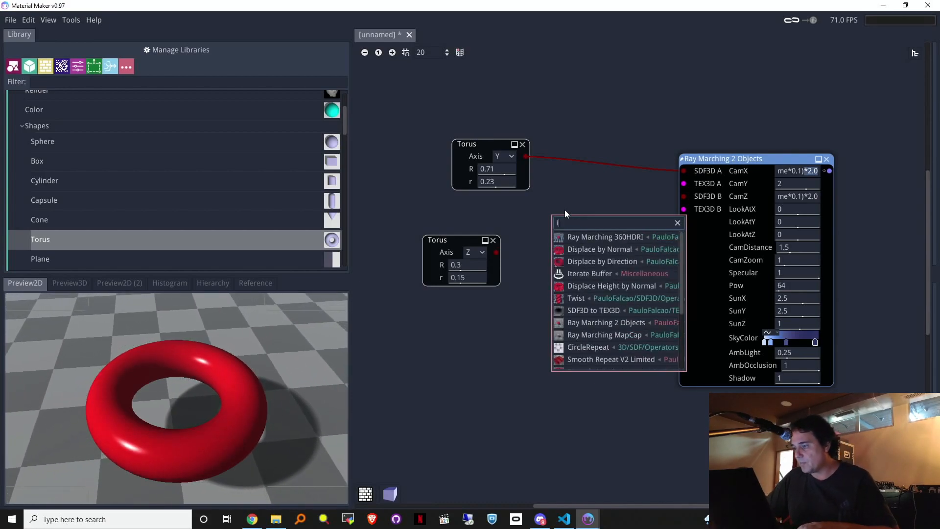
click(498, 252)
drag(498, 253, 536, 234)
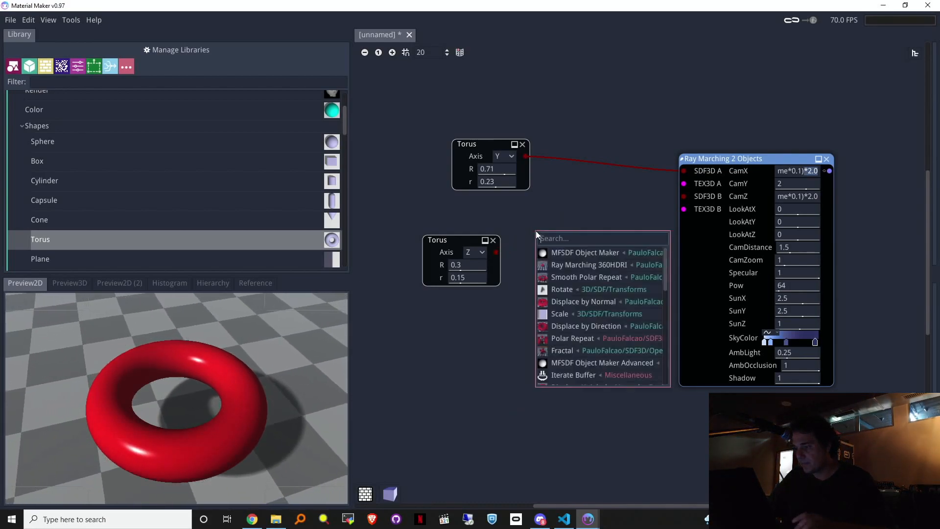
text(uni)
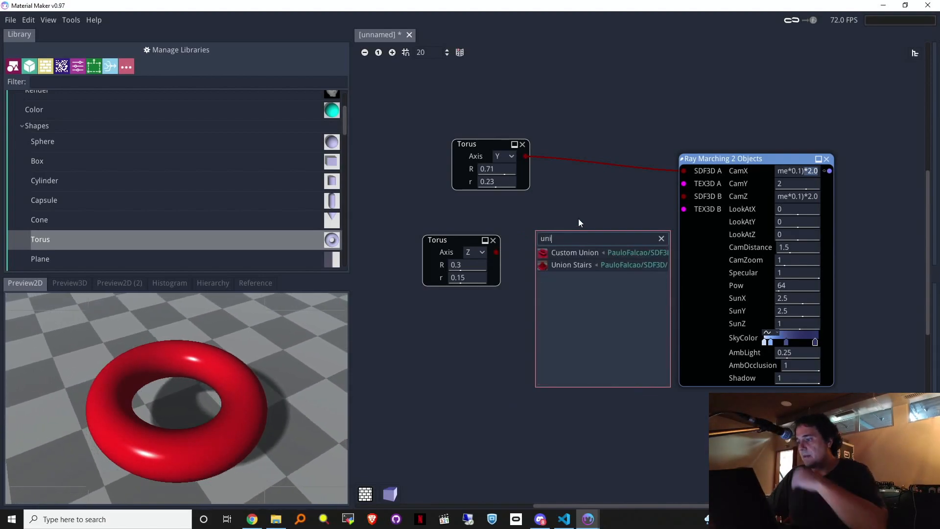
key(BackSpace)
key(BackSpace)
key(BackSpace)
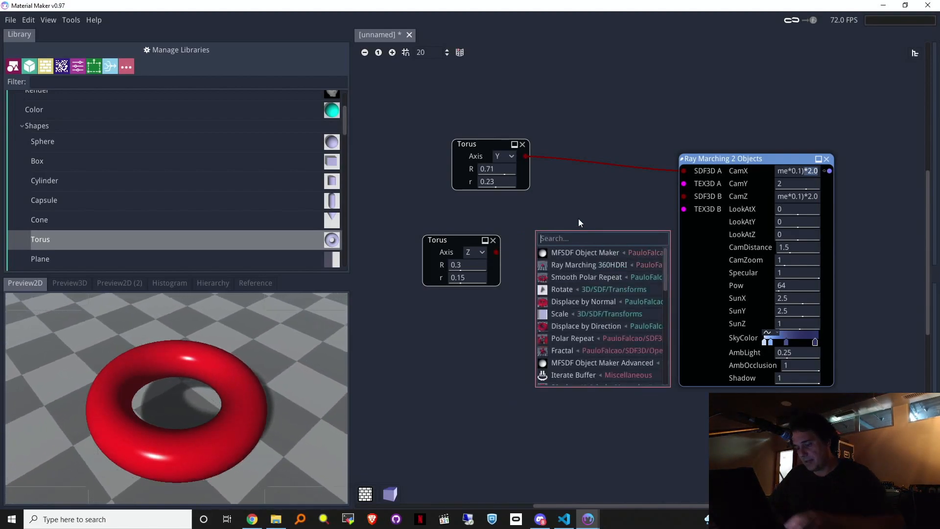
text(join)
key(BackSpace)
key(BackSpace)
key(BackSpace)
key(BackSpace)
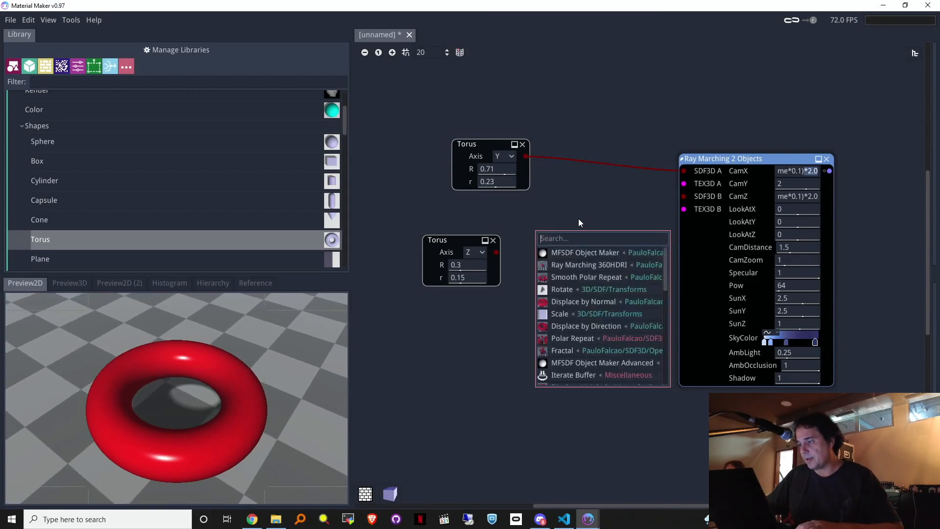
scroll(240, 223, down, 5)
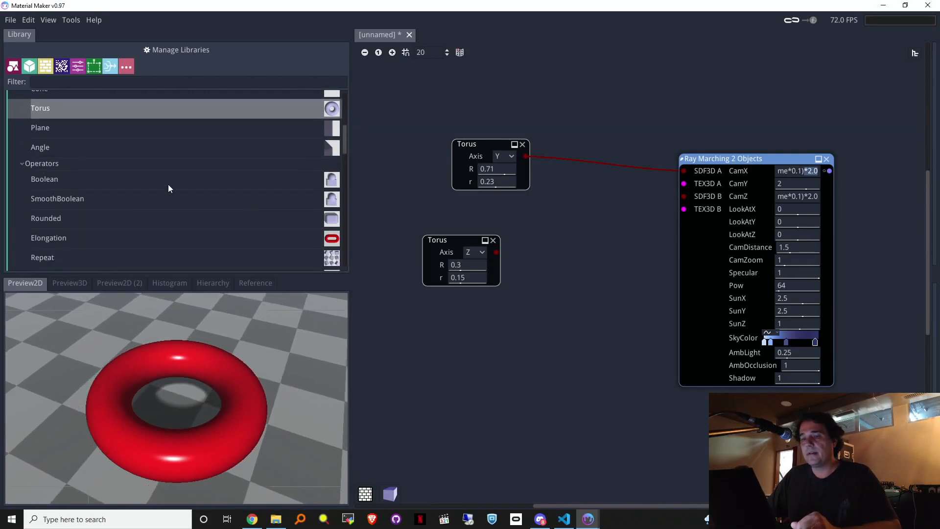
Step: Combine both tori in a SmoothBoolean node with smoothness 0.32, feeding SDF3D A
drag(60, 198, 563, 205)
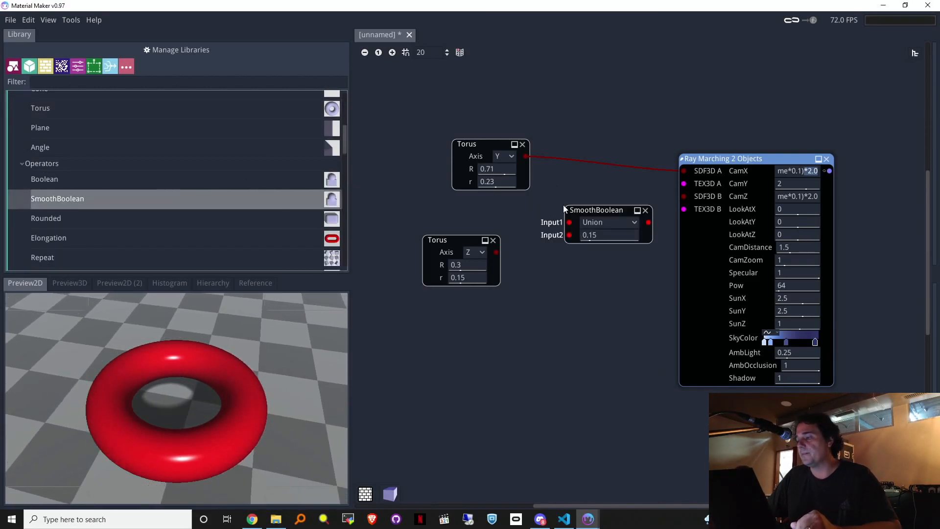
drag(526, 156, 496, 252)
drag(649, 223, 685, 170)
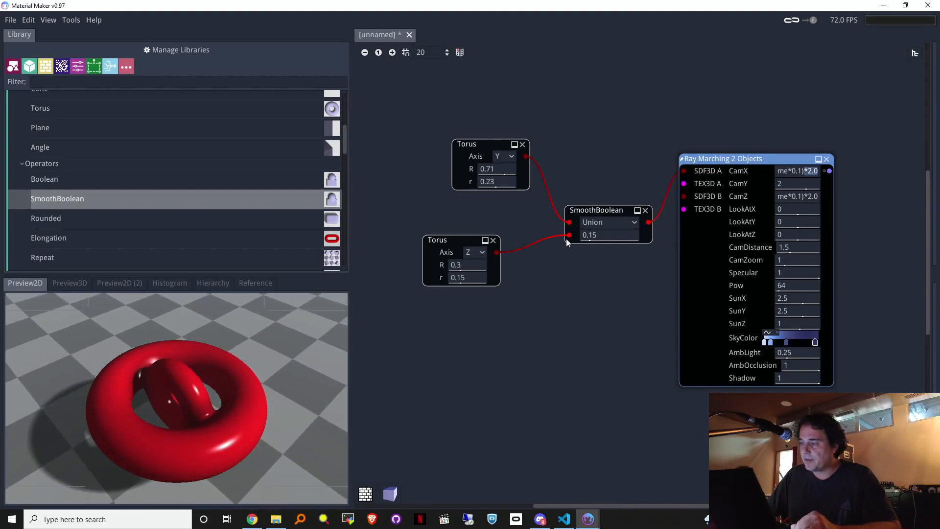
drag(617, 234, 635, 230)
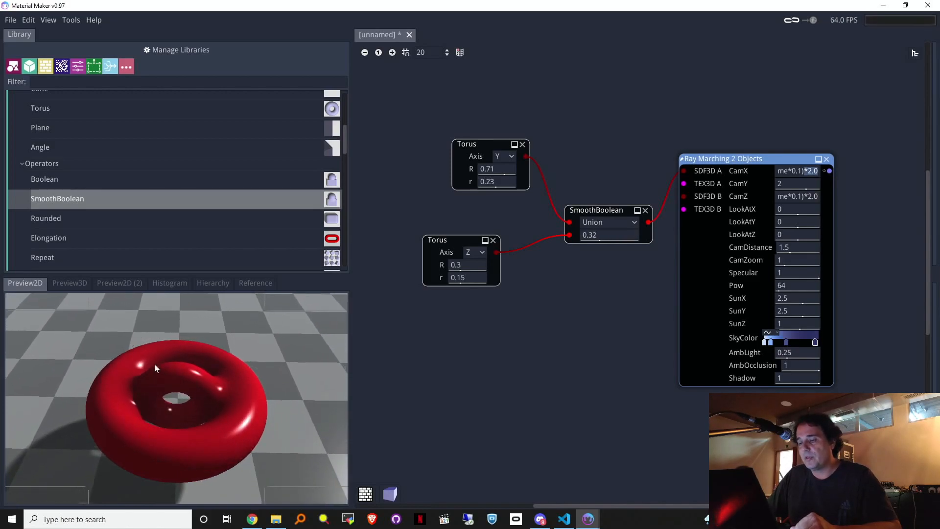
Step: Reposition the upper and lower torus nodes in the graph
drag(474, 141, 458, 143)
click(445, 240)
drag(445, 240, 455, 240)
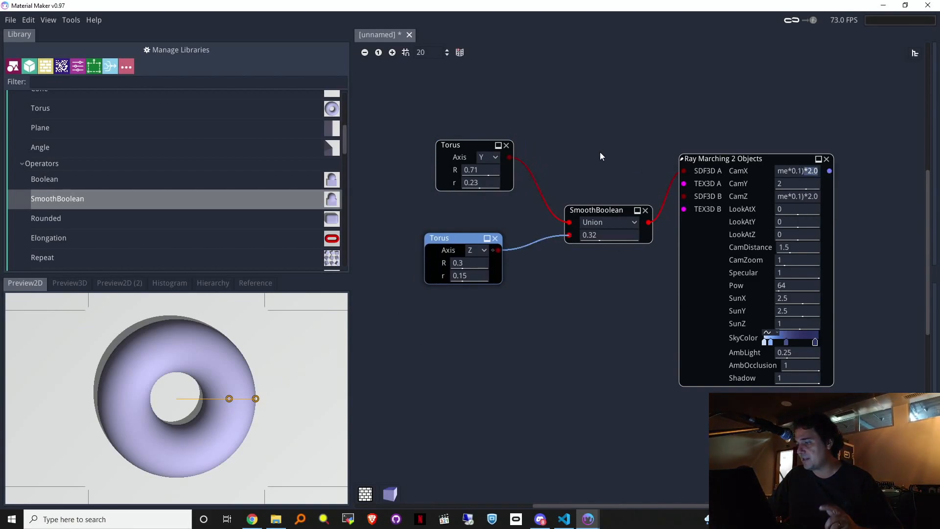
Step: Show the ray-marched render and rearrange the Preview2D (2) panel among the docks
click(830, 171)
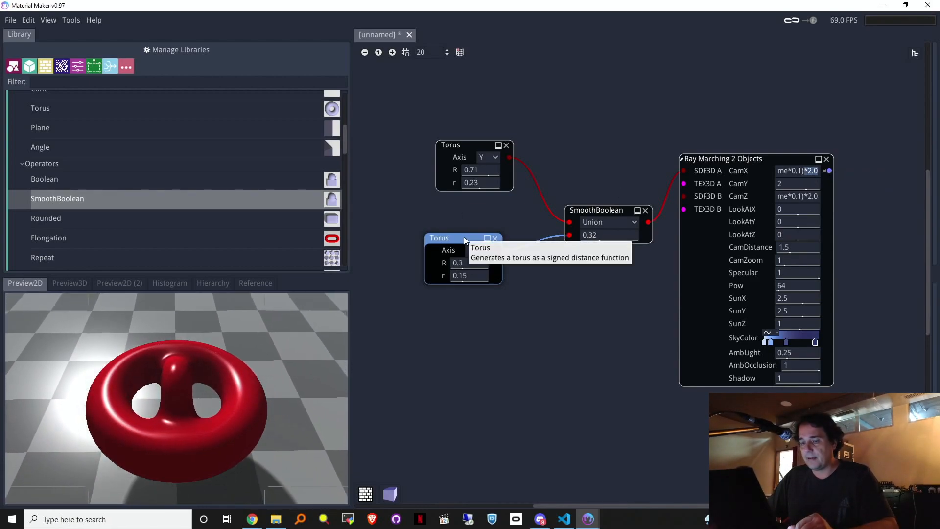
drag(119, 288, 878, 243)
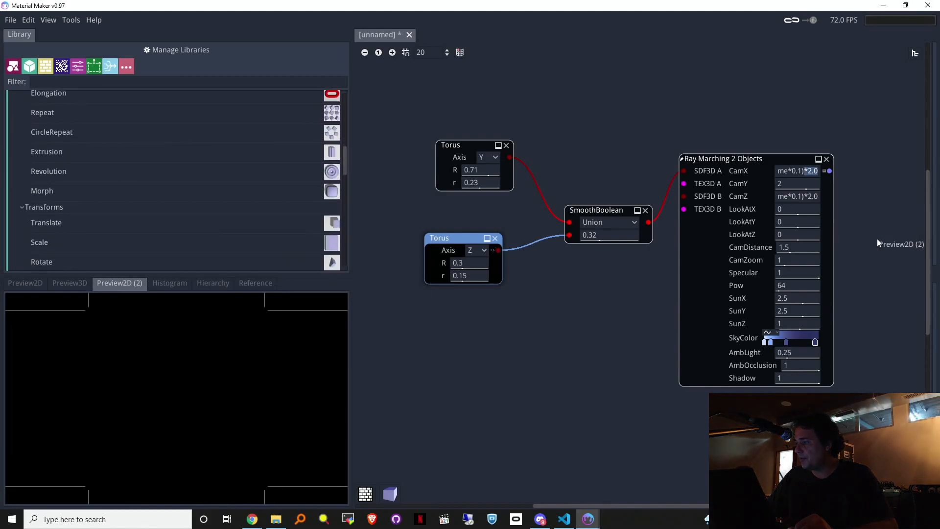
drag(116, 281, 374, 137)
drag(117, 284, 428, 303)
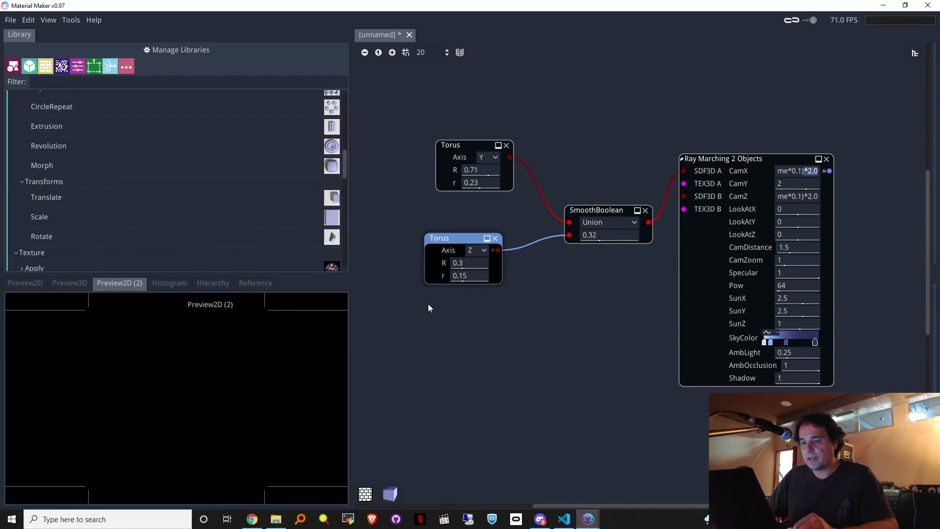
drag(880, 127, 859, 110)
drag(117, 281, 447, 434)
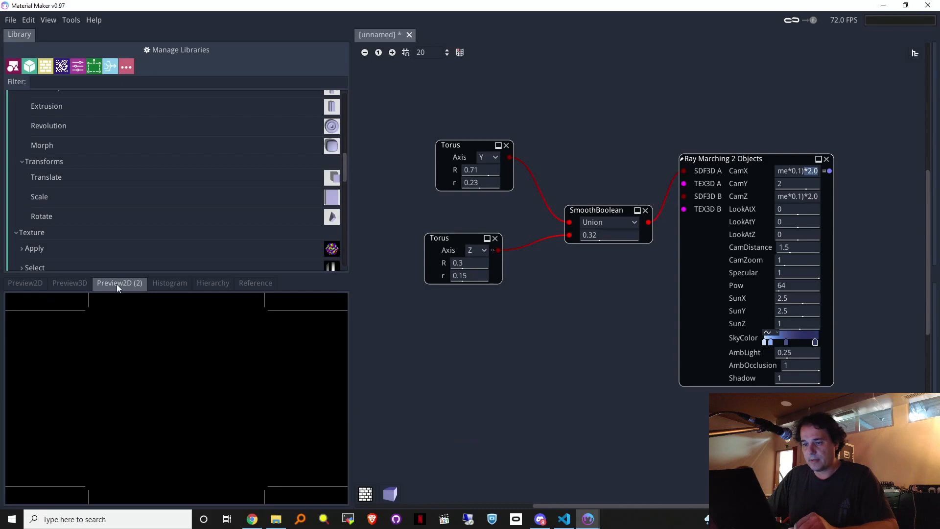
drag(116, 287, 115, 286)
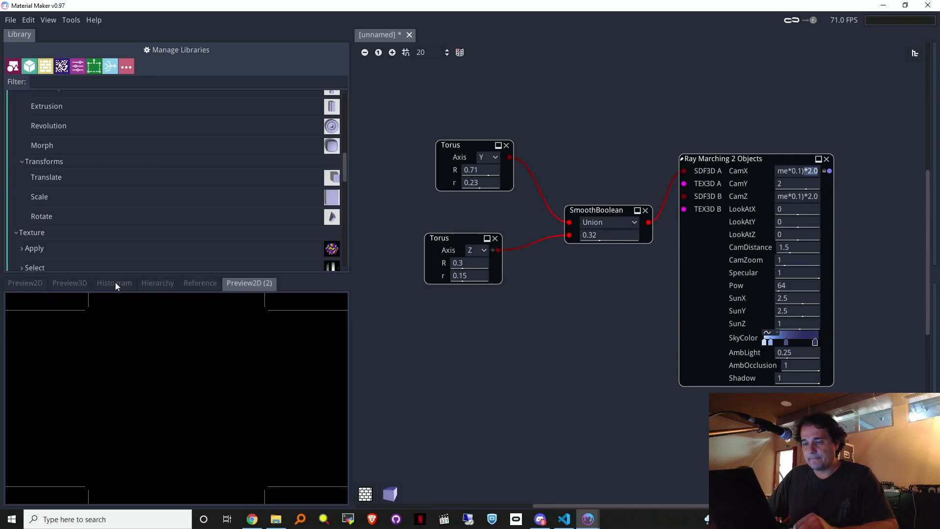
drag(244, 282, 596, 149)
drag(937, 49, 937, 65)
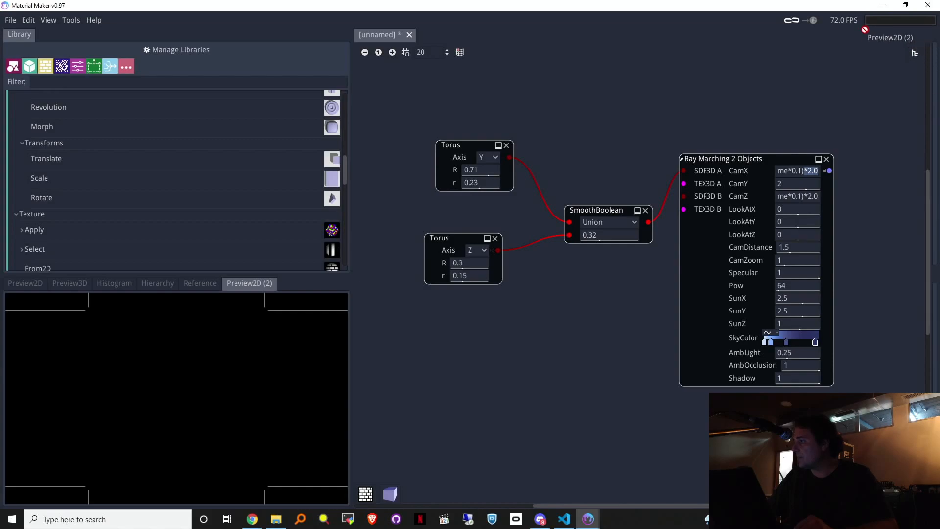
drag(284, 220, 142, 284)
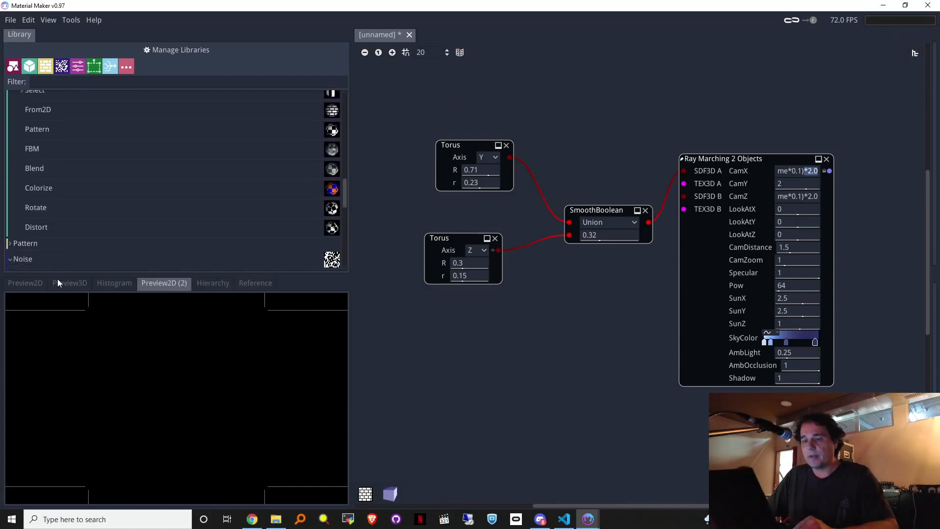
click(64, 282)
click(34, 283)
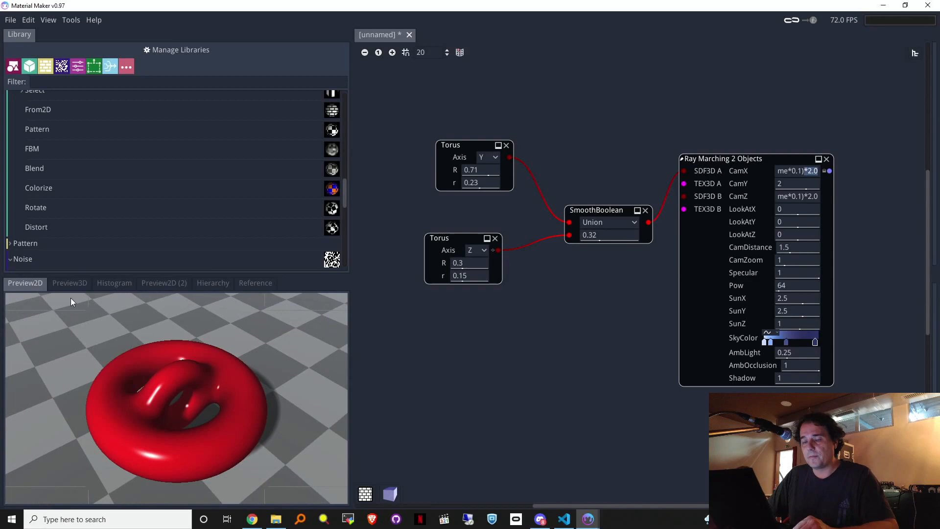
Step: Shrink the lower torus tube to r 0.08711 with R about 0.32, then review the render
click(449, 237)
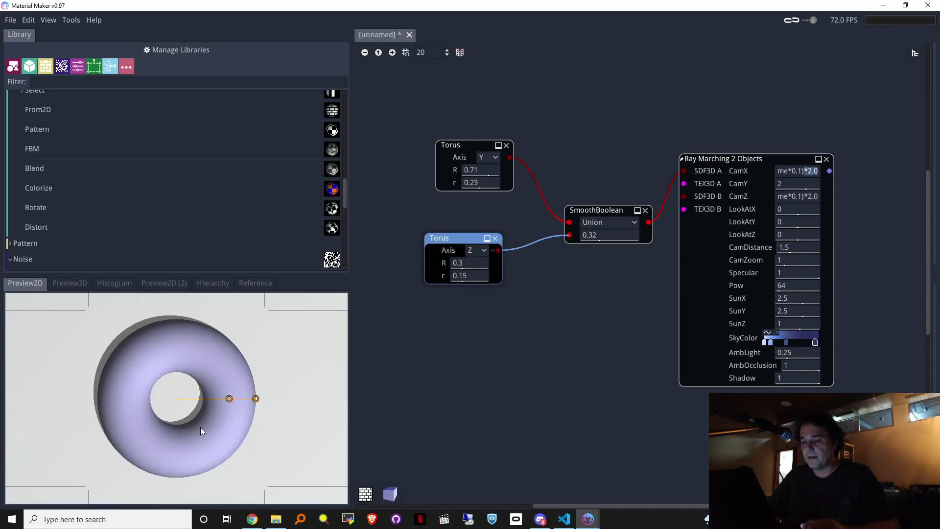
drag(228, 399, 250, 399)
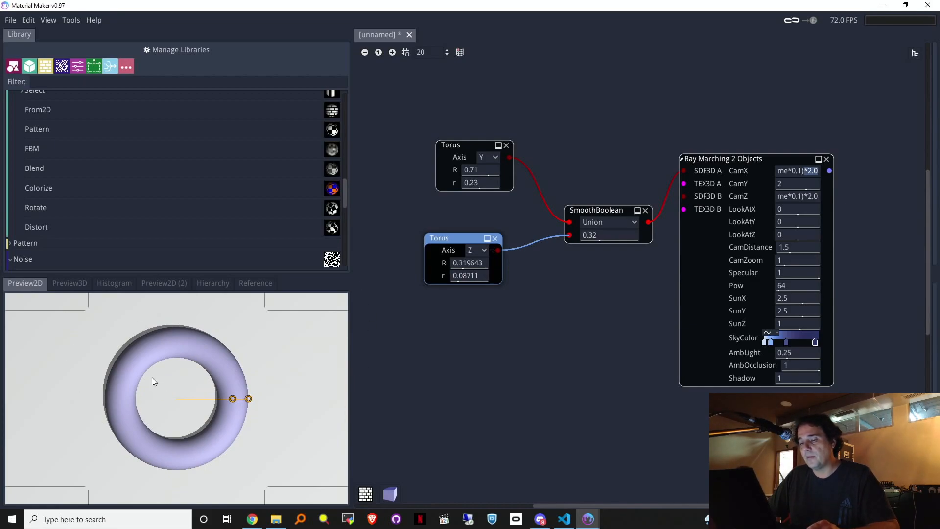
click(72, 283)
click(28, 282)
click(754, 158)
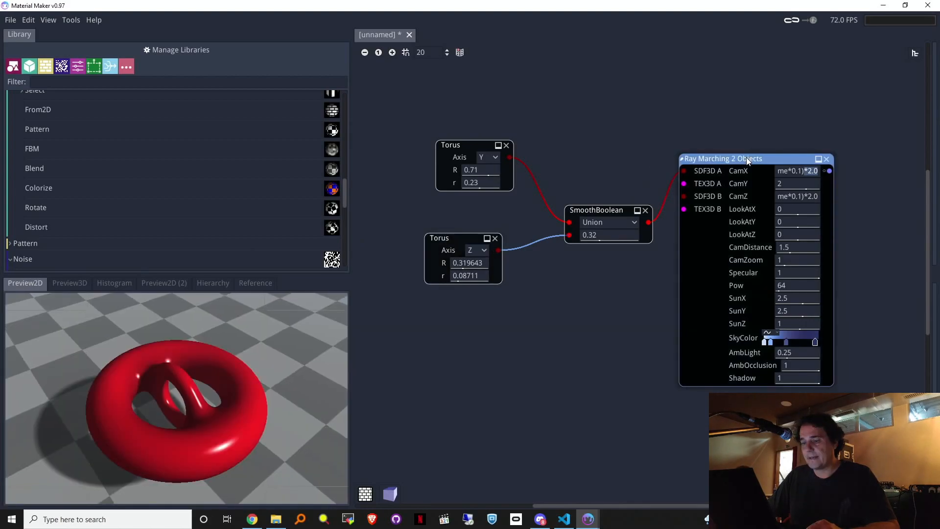
click(172, 283)
drag(172, 281, 8, 134)
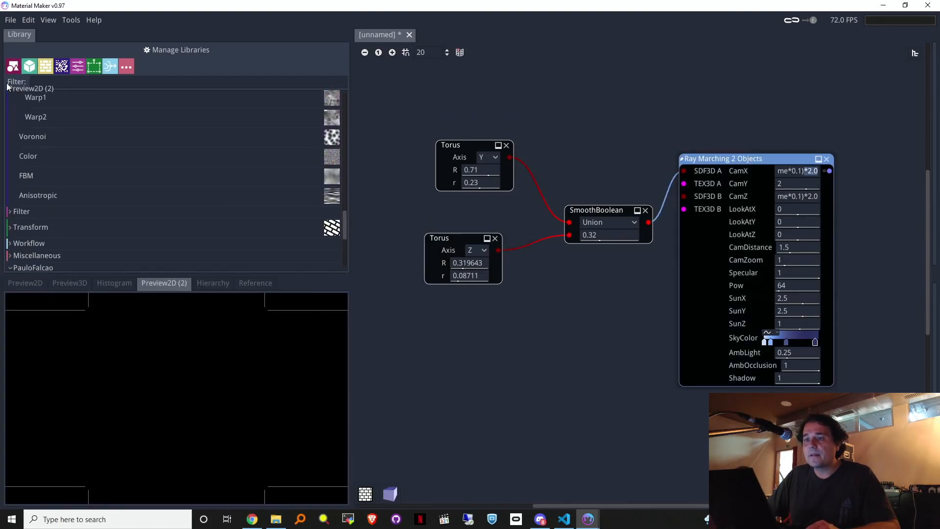
Step: Dock Preview2D (2) beside Library showing the lower torus, with the ray-marched render in the main preview
drag(7, 87, 8, 87)
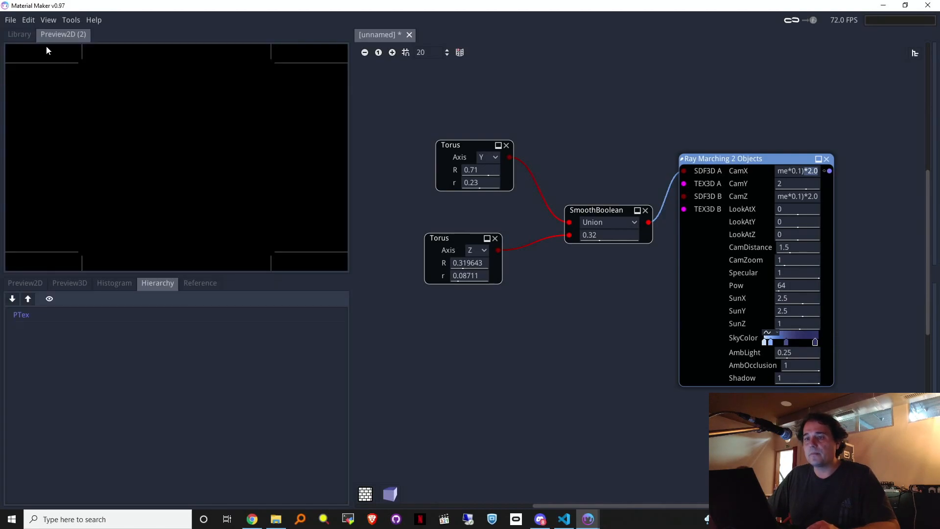
click(22, 34)
click(57, 33)
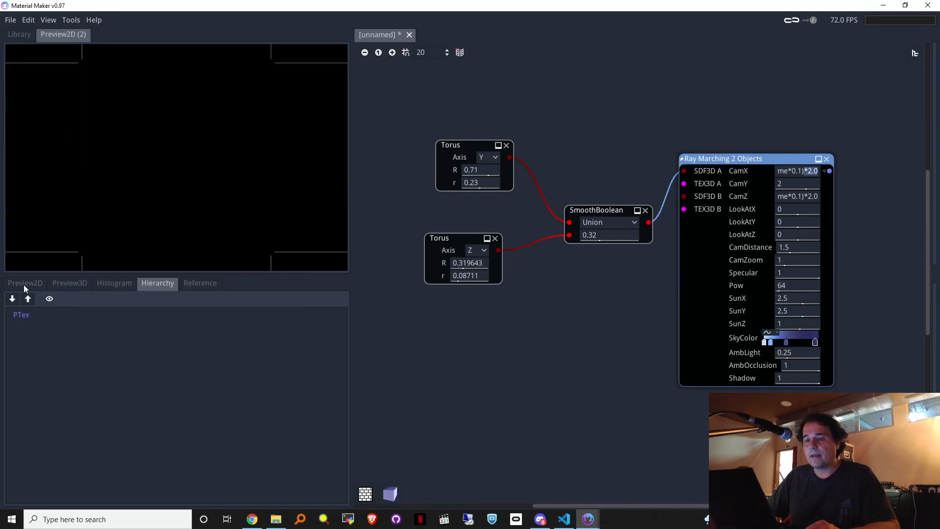
click(23, 284)
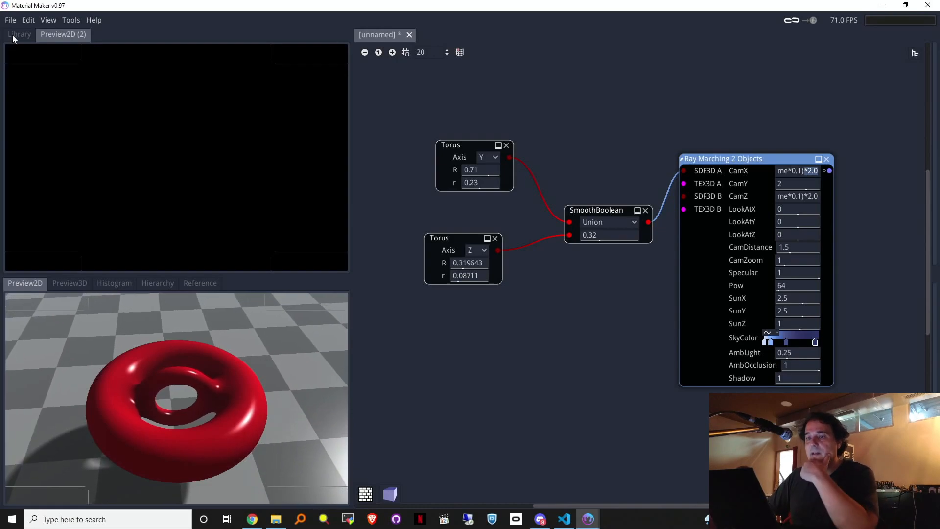
click(13, 35)
click(57, 34)
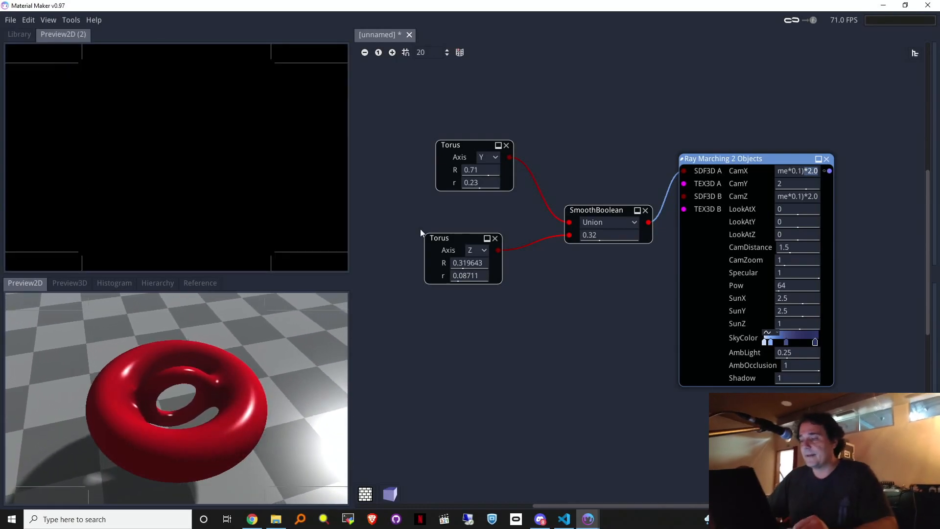
click(454, 240)
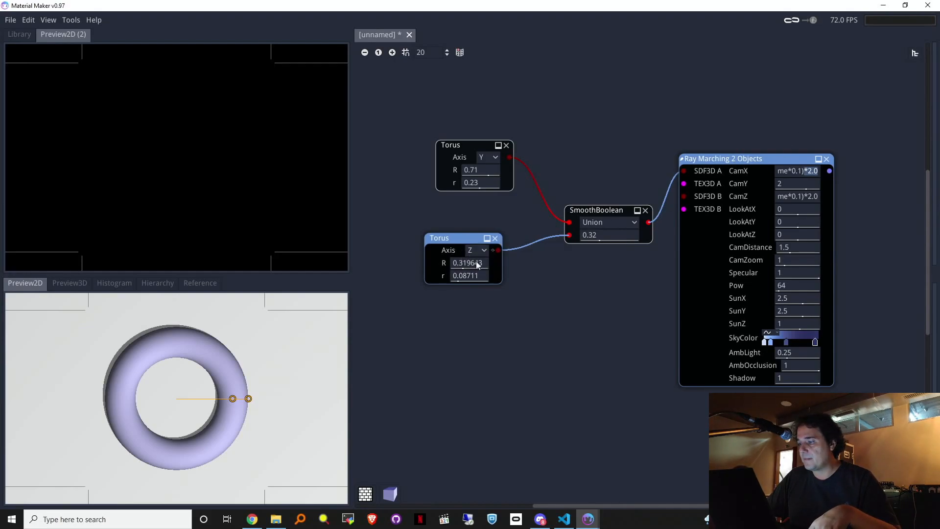
shift+click(499, 252)
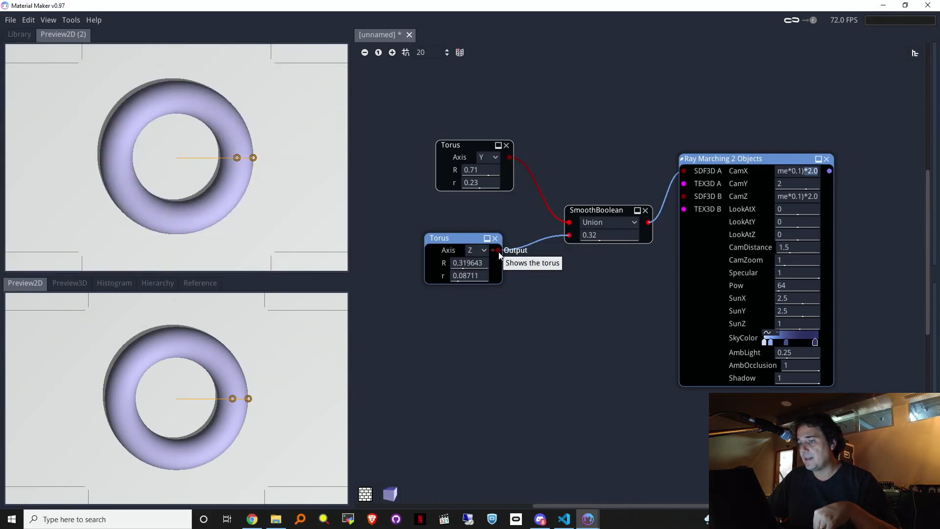
click(830, 171)
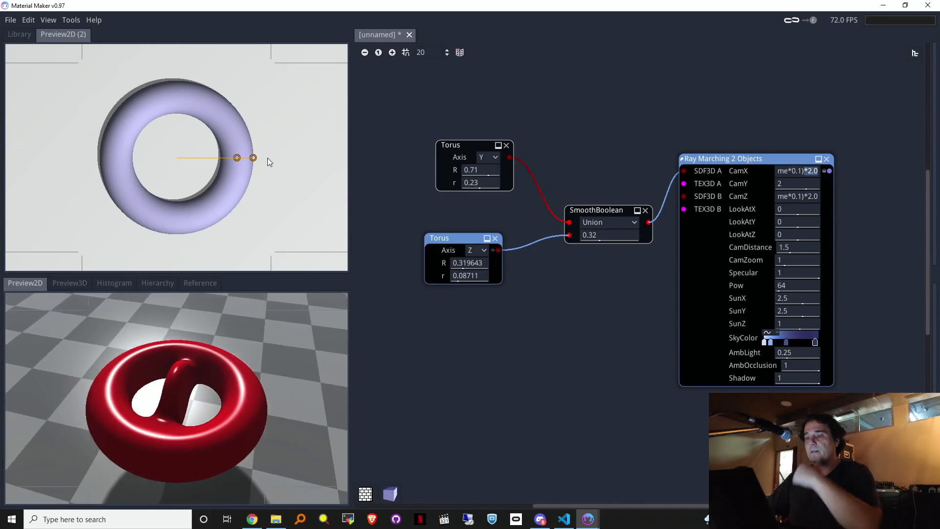
Step: Enlarge the lower torus to R 0.399274 and r 0.111122
mouse_move(254, 157)
mouse_down()
mouse_move(294, 158)
mouse_move(218, 157)
mouse_move(285, 158)
mouse_move(273, 169)
mouse_move(249, 164)
mouse_move(266, 168)
mouse_up()
drag(228, 159, 273, 157)
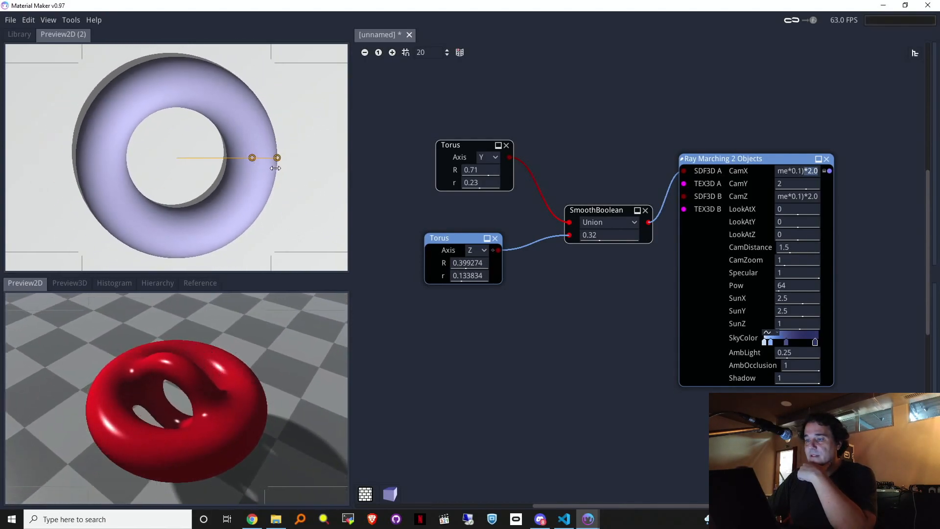
drag(430, 238, 440, 242)
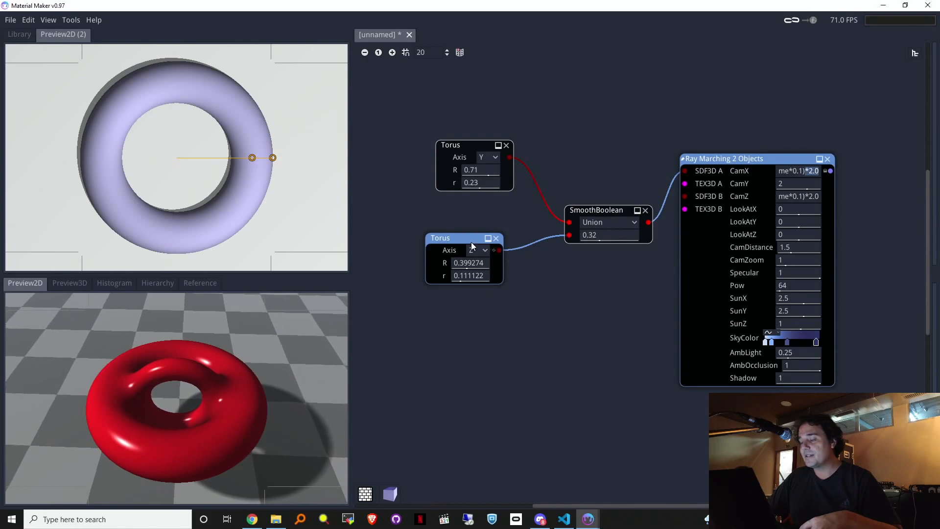
click(463, 243)
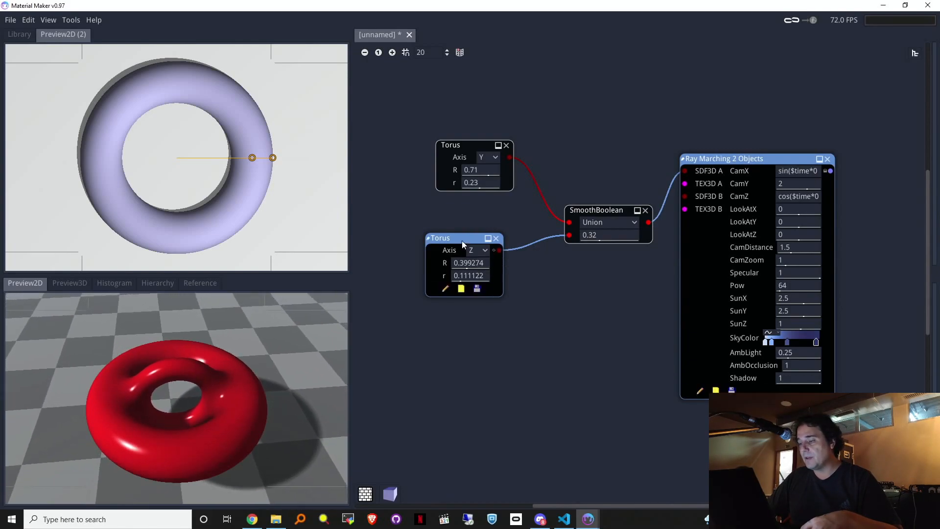
click(445, 289)
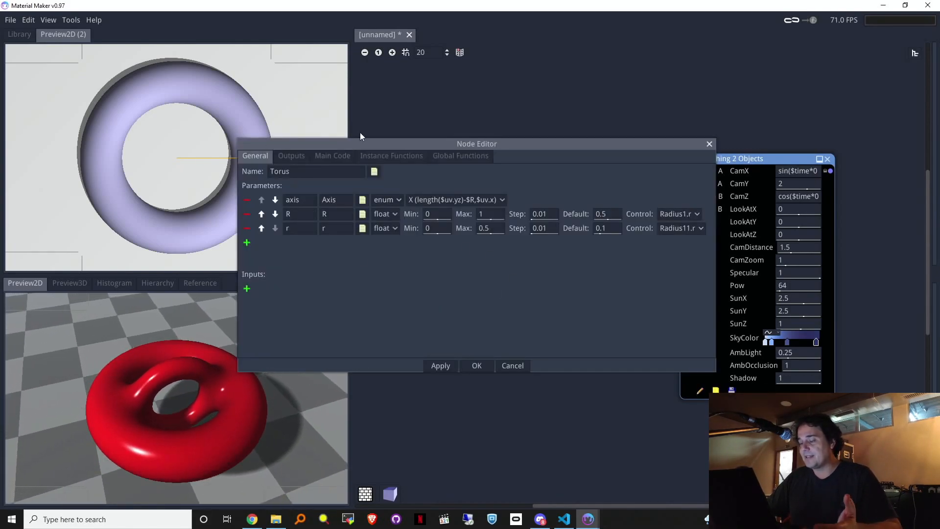
click(698, 214)
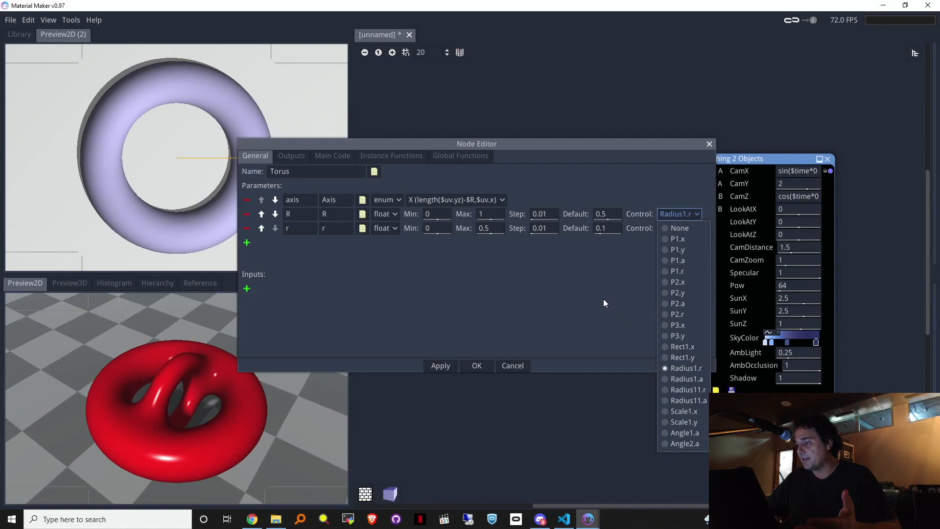
click(490, 240)
click(294, 157)
click(328, 154)
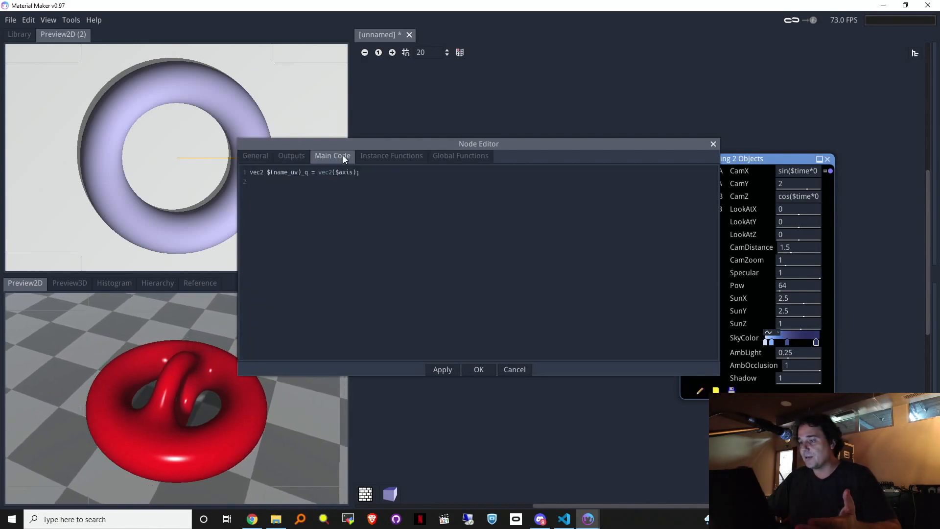
click(392, 155)
click(346, 158)
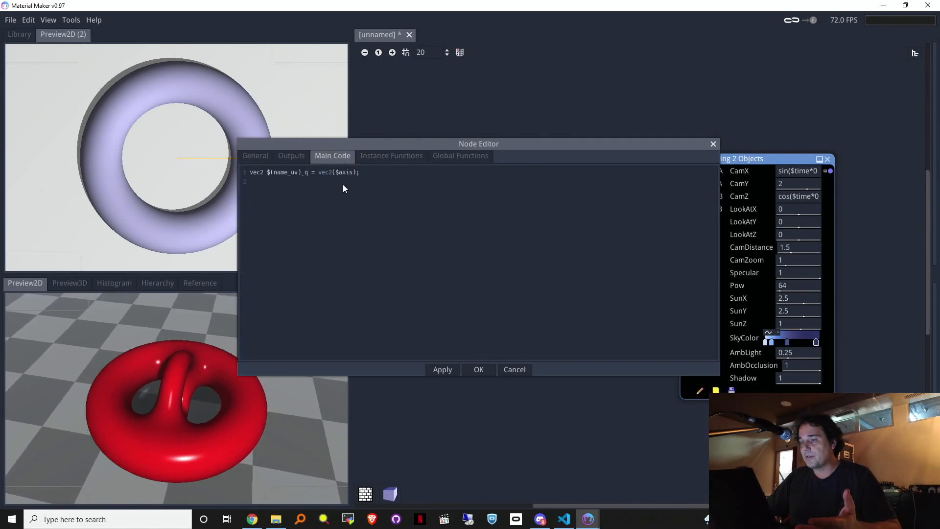
click(458, 155)
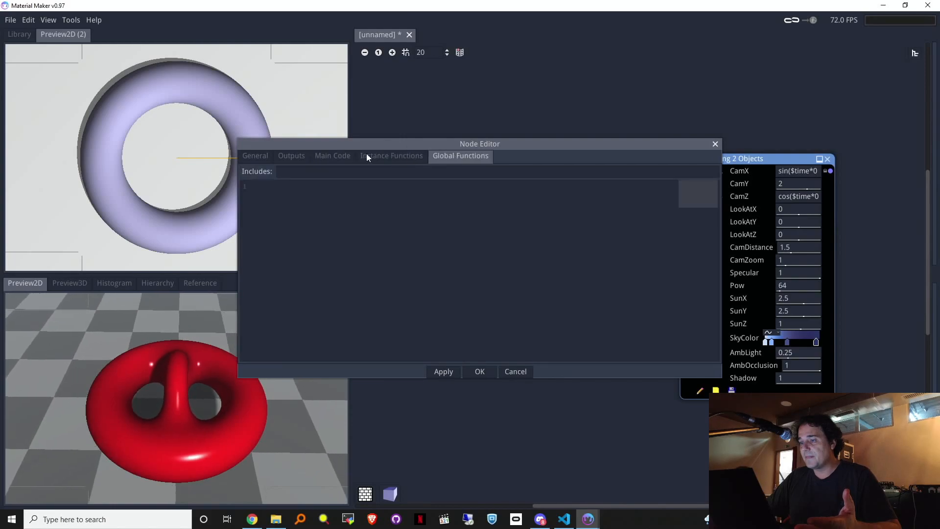
click(293, 156)
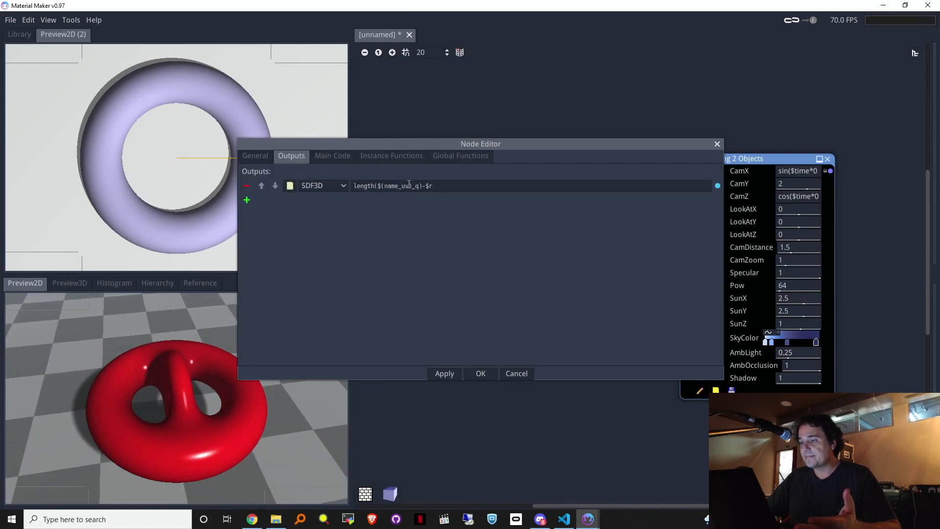
click(256, 158)
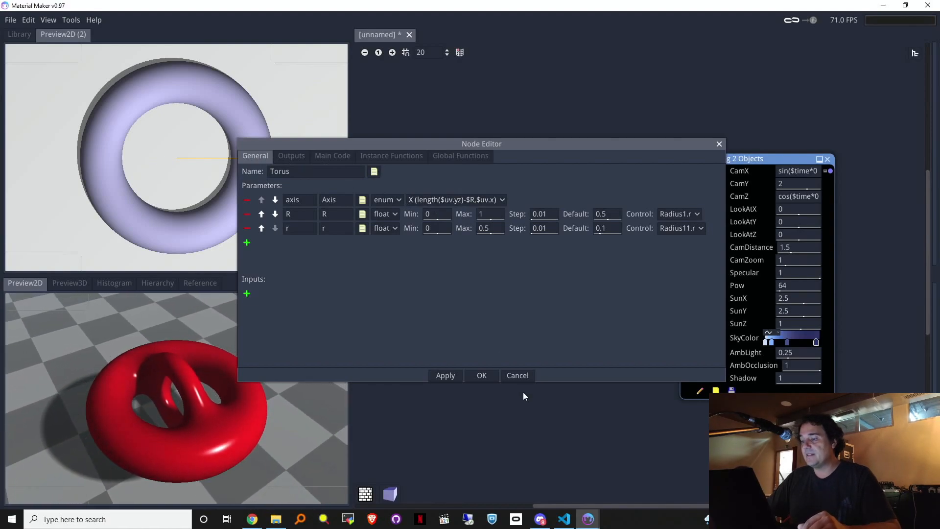
click(521, 380)
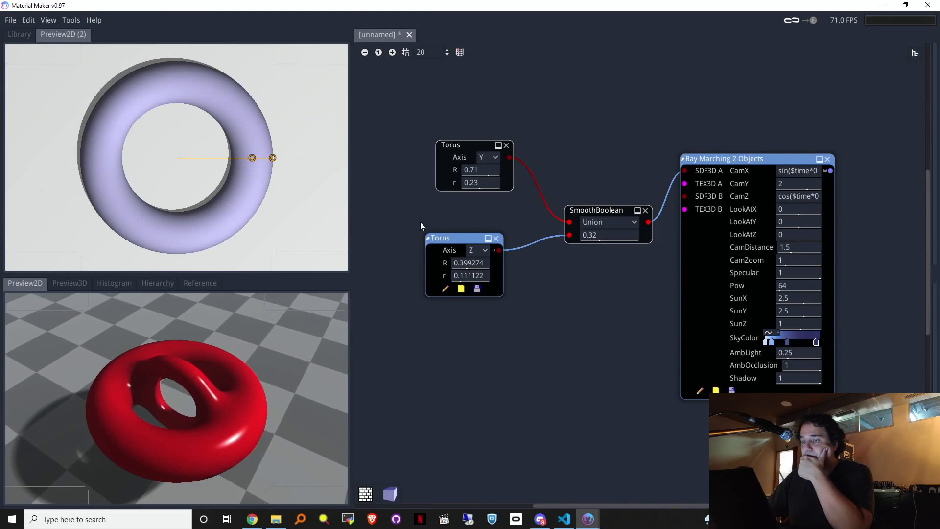
Step: Add a TEX3D Pattern node from the library and feed it into TEX3D A
drag(778, 162, 823, 208)
click(709, 175)
drag(729, 230, 595, 313)
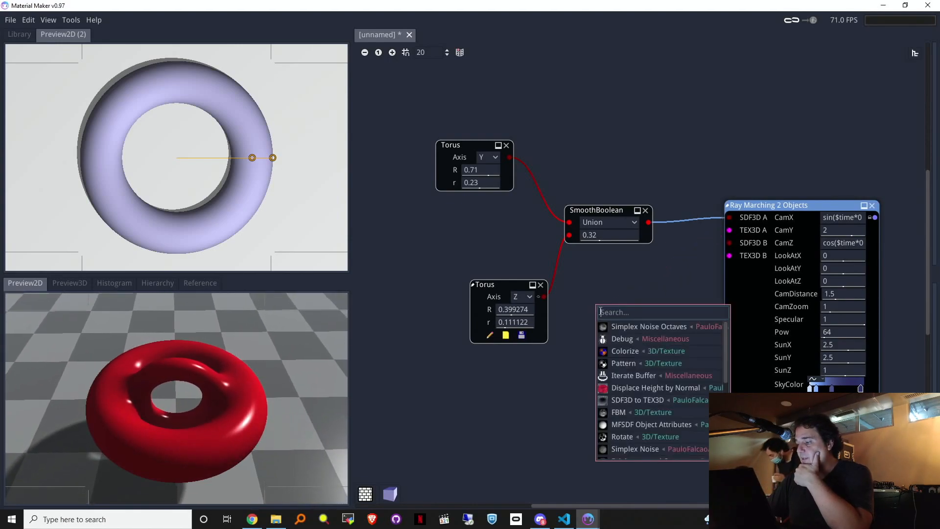
click(8, 34)
scroll(318, 134, down, 1)
scroll(319, 135, up, 2)
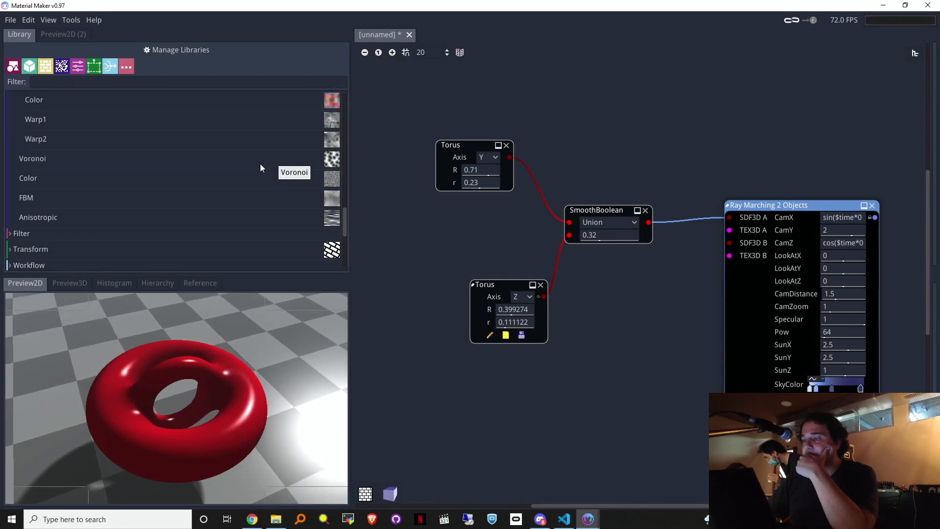
scroll(171, 191, down, 6)
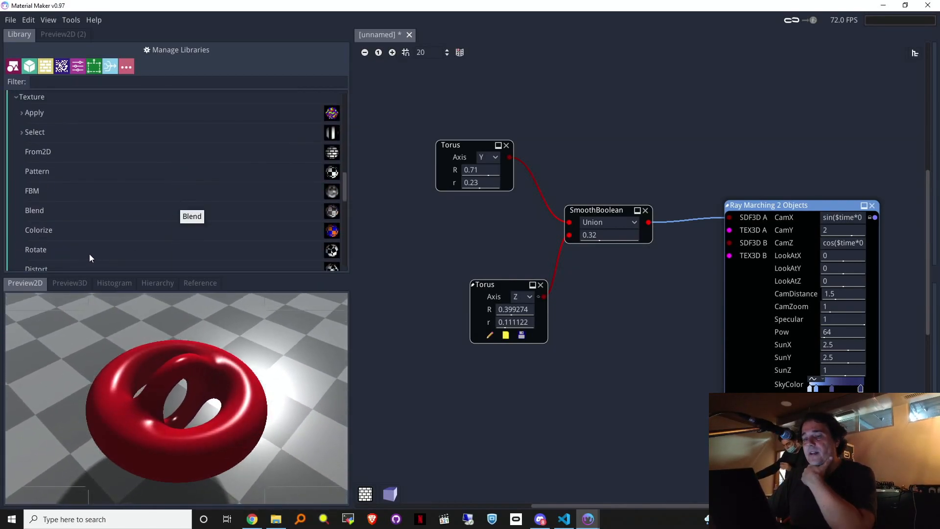
drag(74, 172, 573, 380)
drag(685, 395, 730, 229)
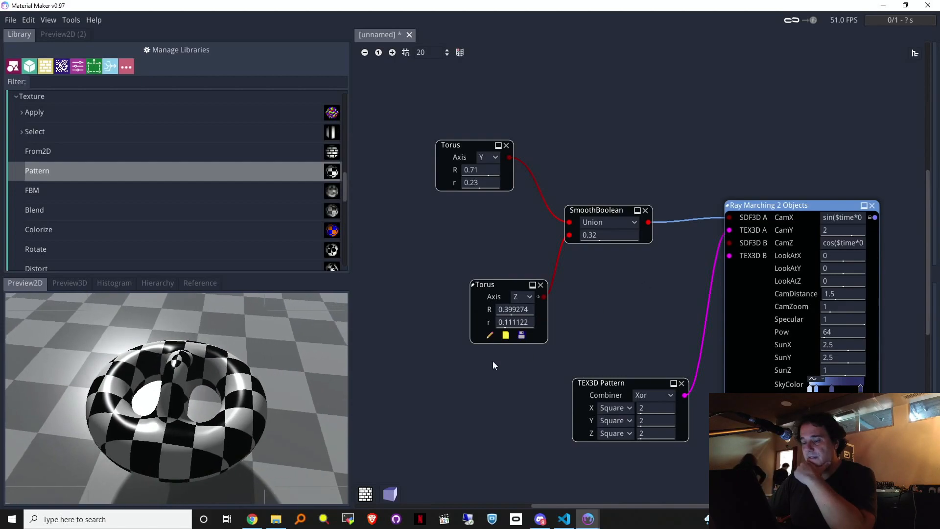
drag(618, 383, 695, 330)
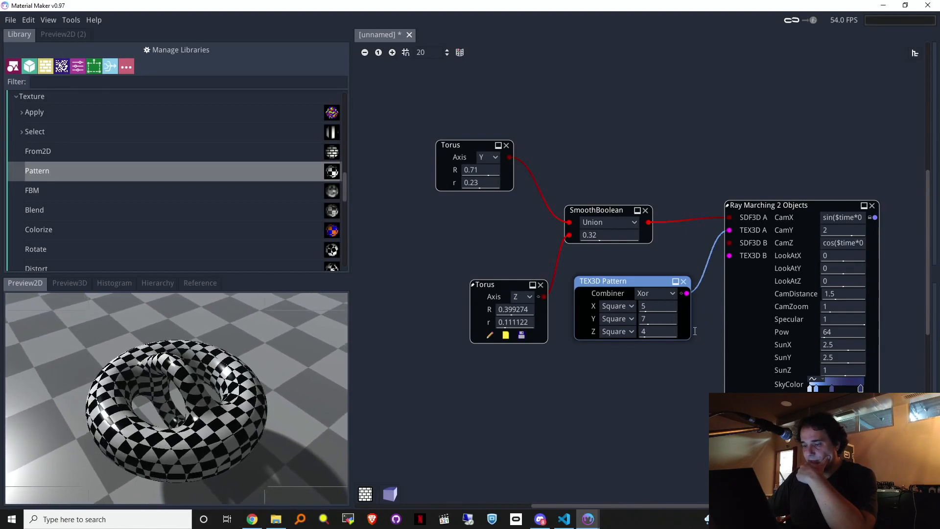
Step: Set the pattern to Multiply with Sine waves X 7, Y 13, Z 6, and lower CamY to 0.976
click(655, 296)
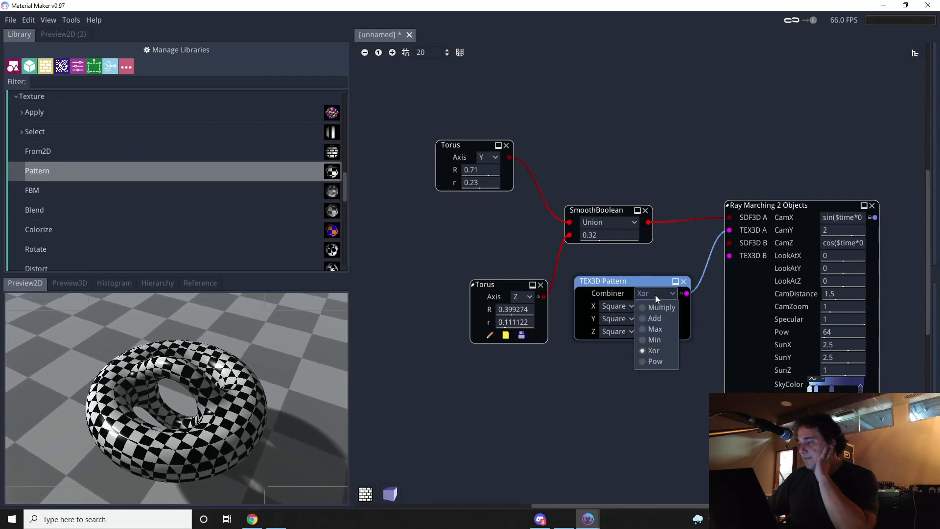
click(661, 308)
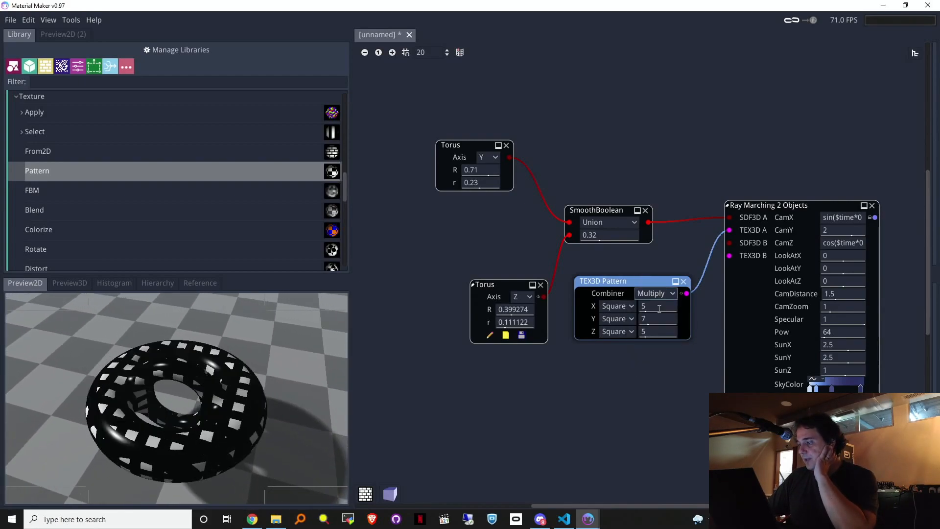
click(625, 308)
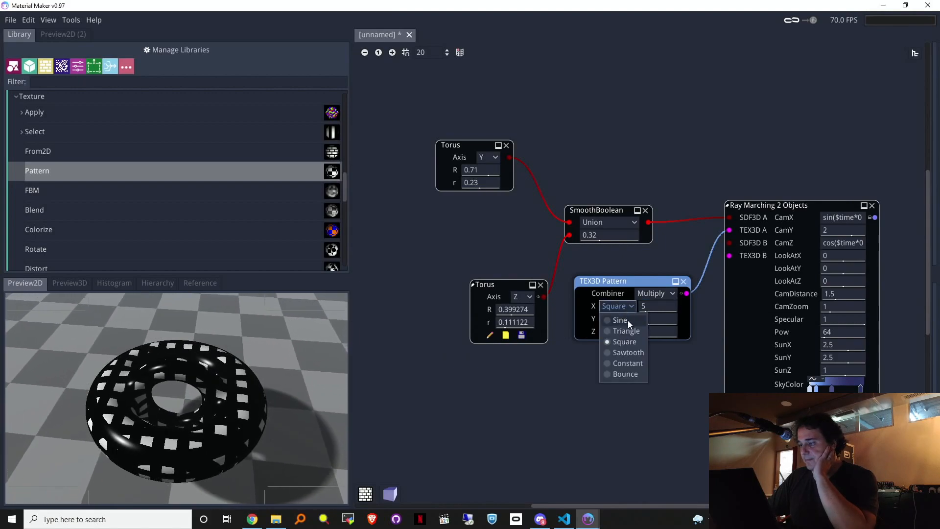
click(628, 320)
click(625, 318)
click(625, 332)
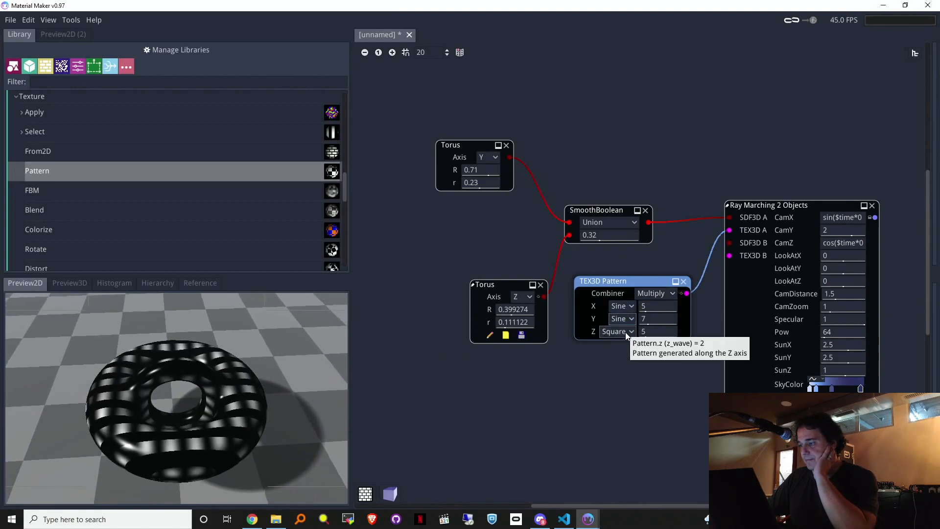
click(625, 332)
click(624, 348)
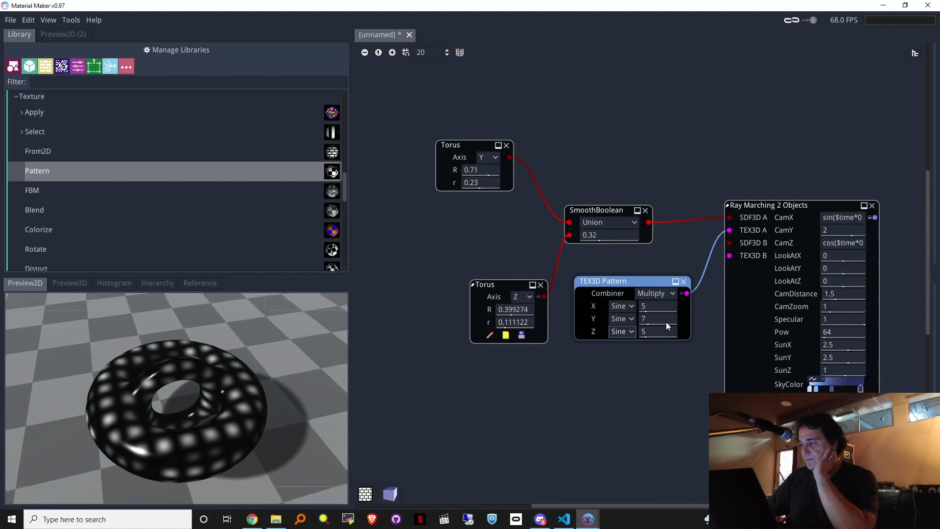
mouse_move(694, 301)
mouse_down()
mouse_move(665, 306)
mouse_move(694, 314)
mouse_up()
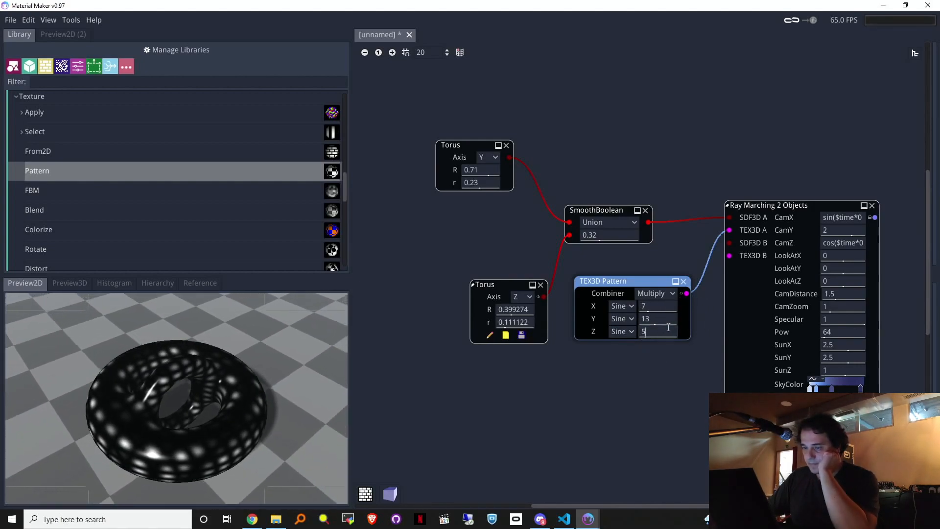
drag(696, 322, 677, 322)
drag(845, 232, 812, 238)
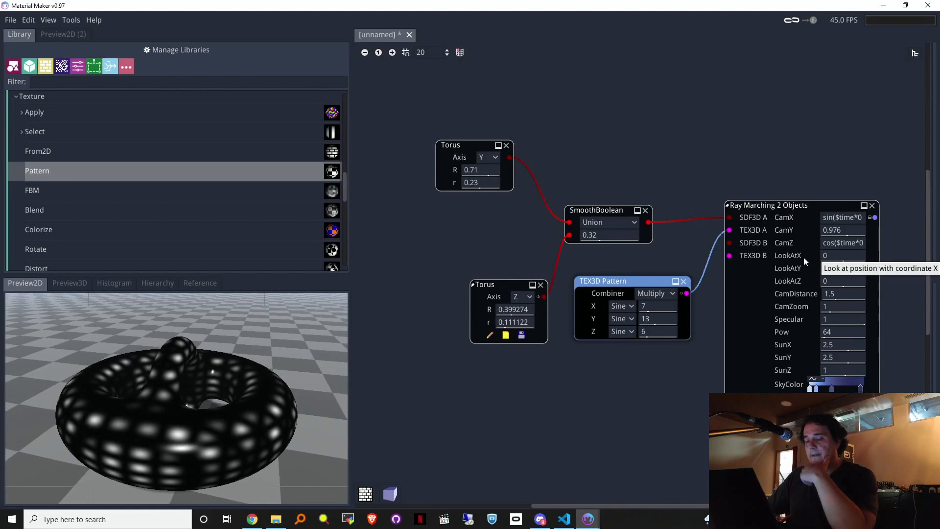
drag(343, 184, 334, 245)
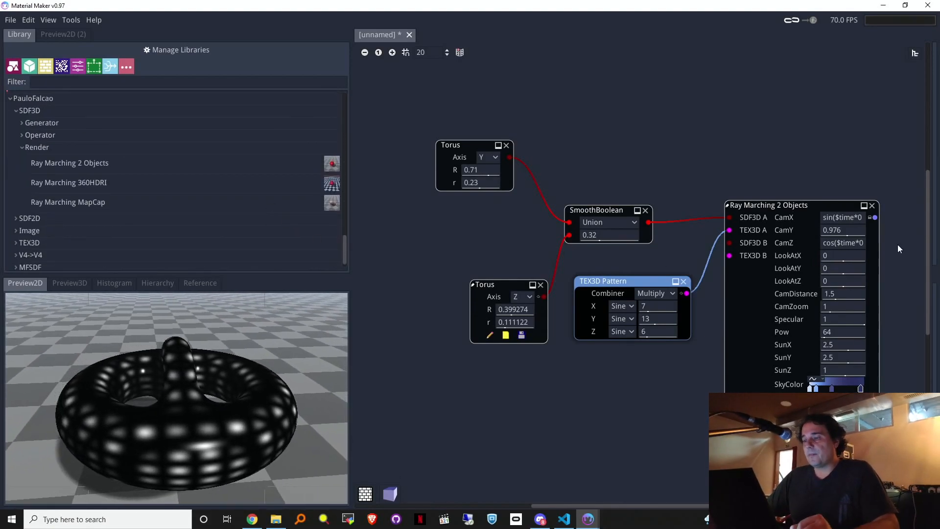
Step: Replace Ray Marching 2 Objects with a Ray Marching 360HDRI node from the library
click(873, 206)
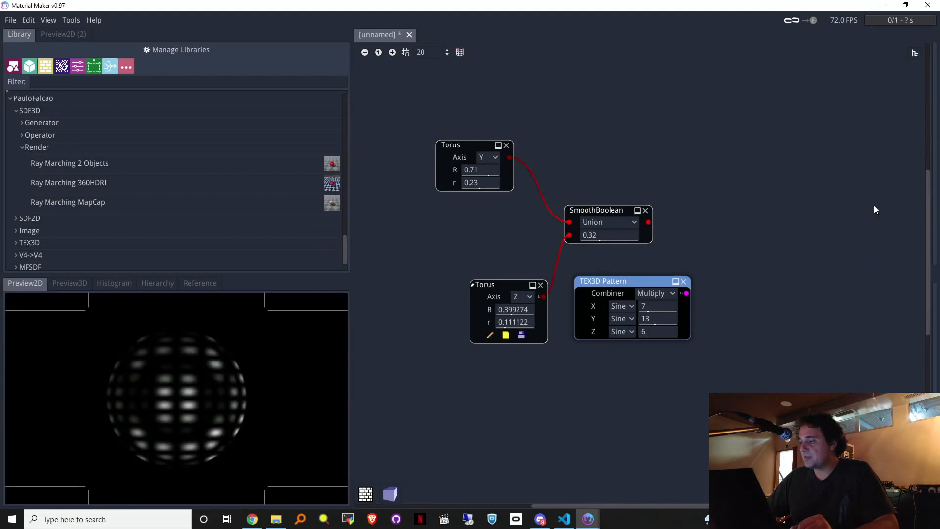
drag(154, 186, 685, 239)
drag(848, 189, 762, 201)
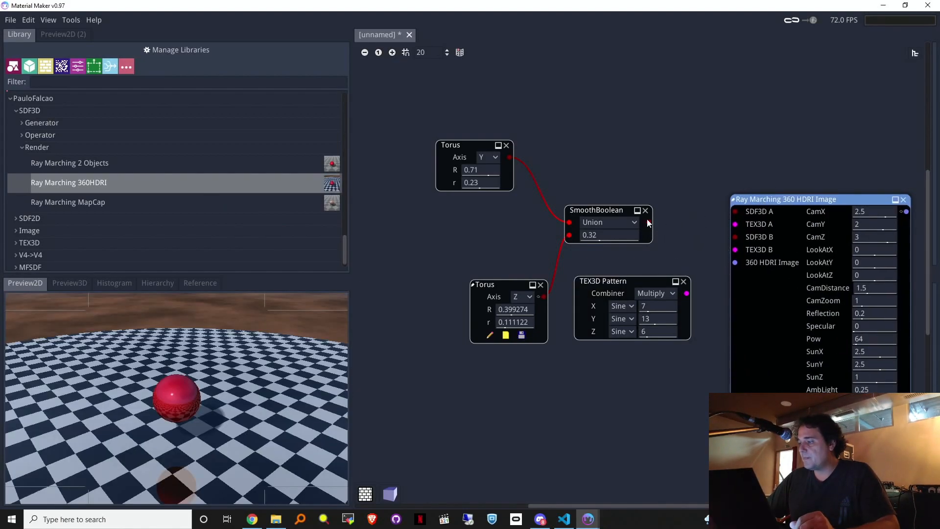
Step: Wire SmoothBoolean into SDF3D A and TEX3D Pattern into TEX3D A, then start editing CamX
drag(648, 219, 654, 220)
drag(737, 214, 656, 227)
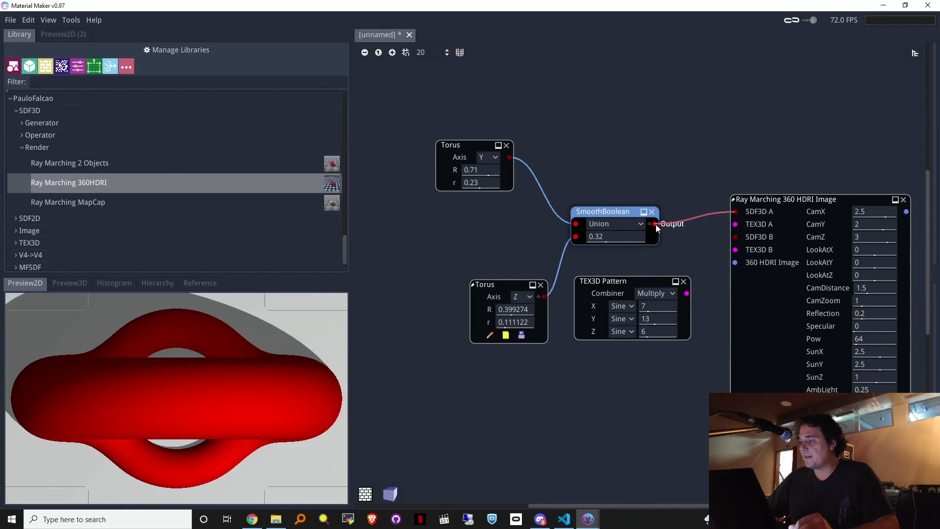
drag(694, 293, 748, 221)
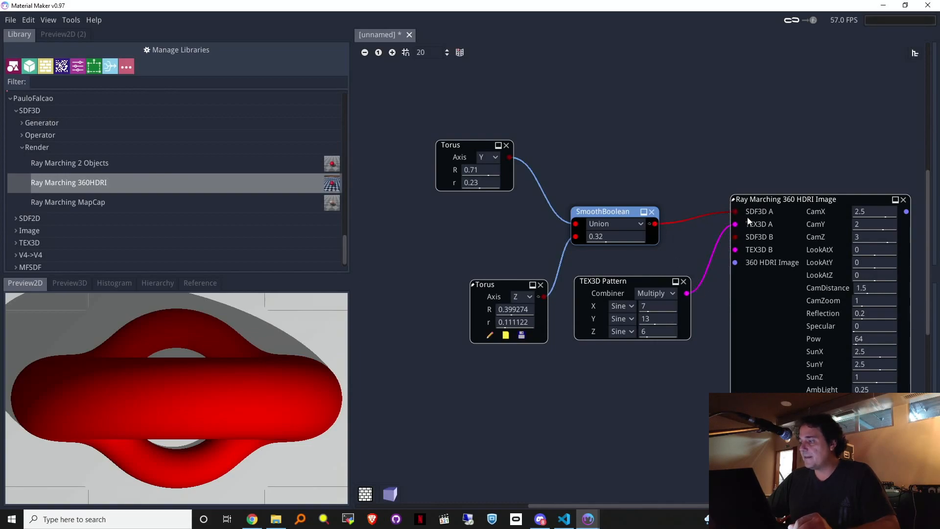
mouse_move(823, 200)
mouse_down()
mouse_move(815, 198)
mouse_move(833, 198)
mouse_up()
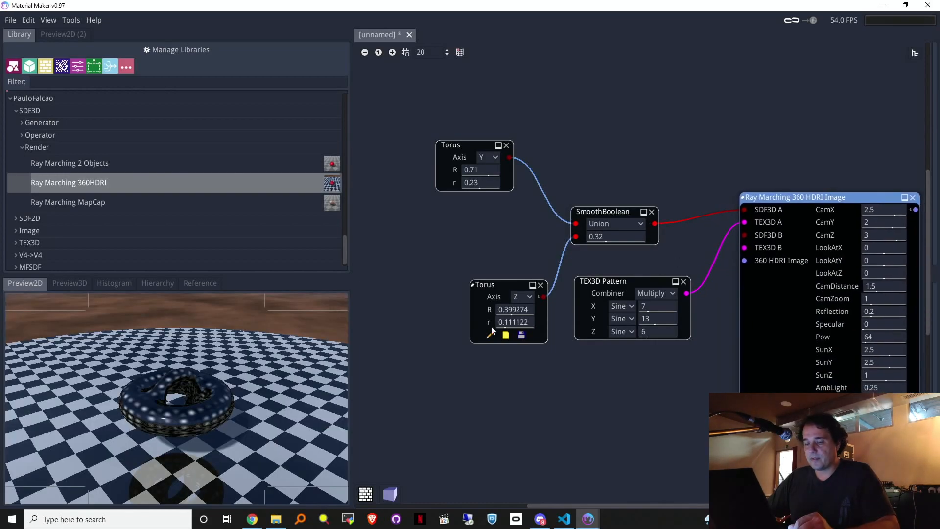
middle_drag(448, 478, 435, 472)
middle_drag(540, 386, 451, 406)
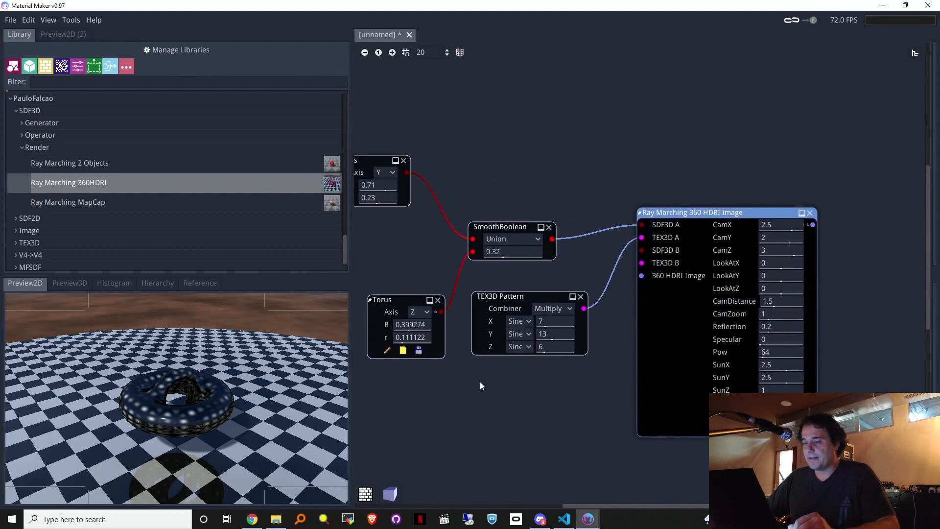
double_click(777, 228)
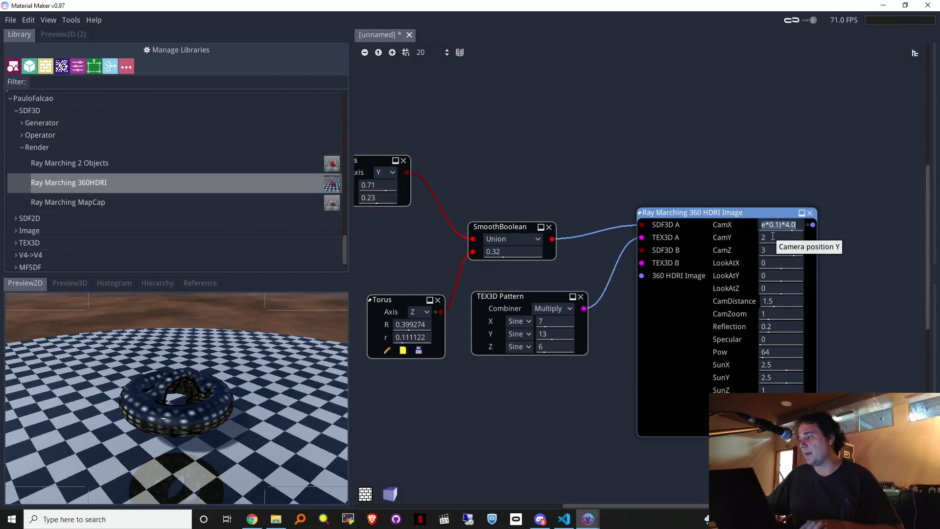
Step: Change the HDRI node's CamZ to cos($time*0.1)*2.0 to pair with the sine CamX
mouse_move(773, 250)
mouse_down()
mouse_move(764, 254)
mouse_move(783, 251)
mouse_up()
click(782, 251)
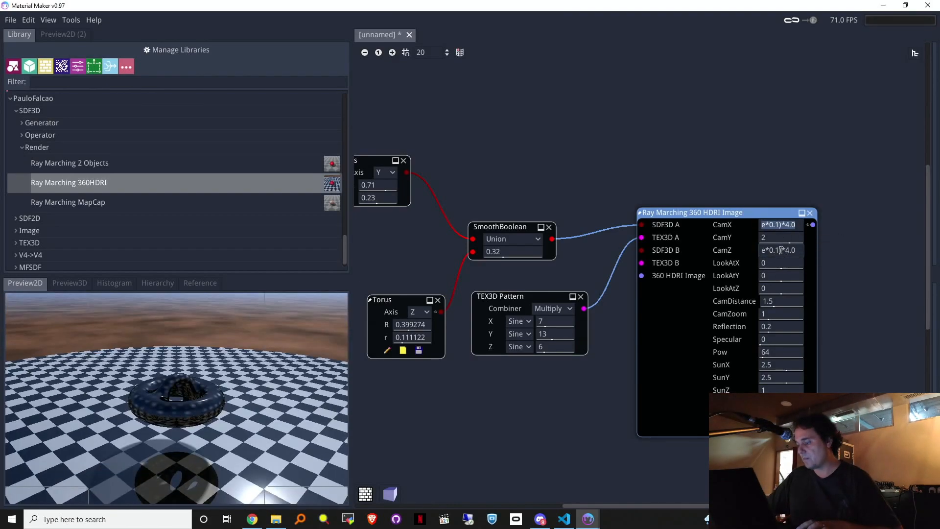
key(Home)
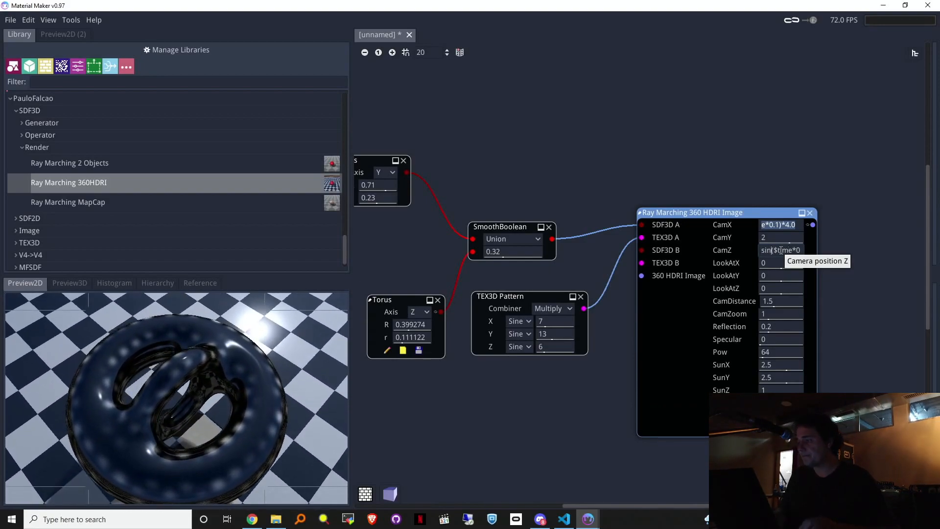
key(BackSpace)
key(BackSpace)
key(BackSpace)
text(co)
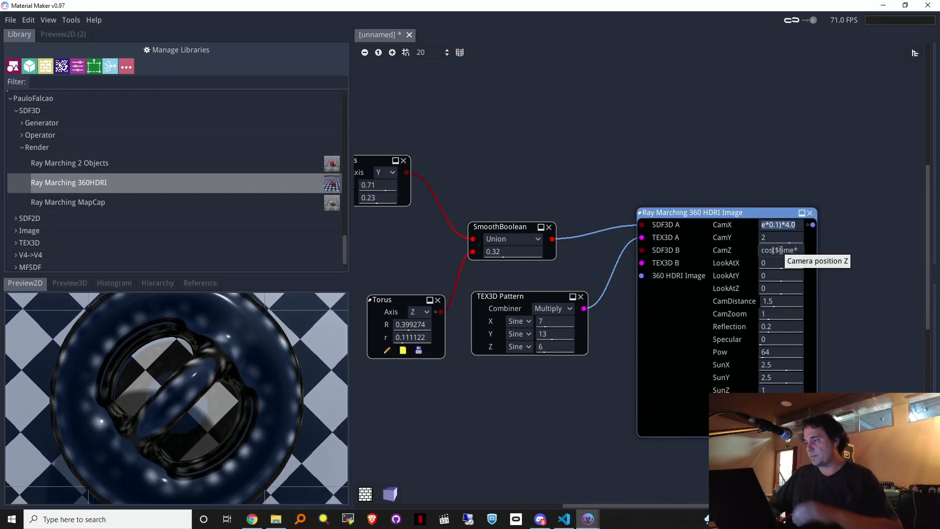
drag(701, 213, 695, 213)
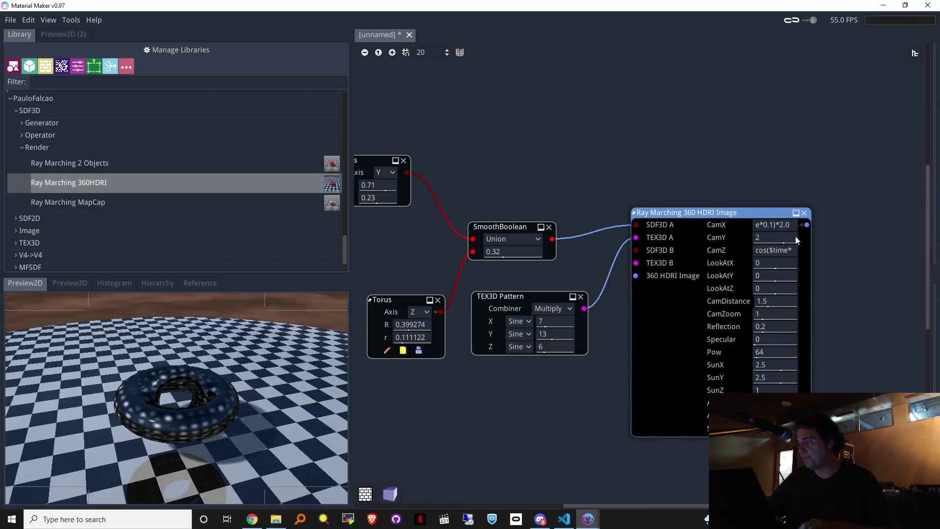
click(778, 254)
key(Right)
key(Right)
key(Right)
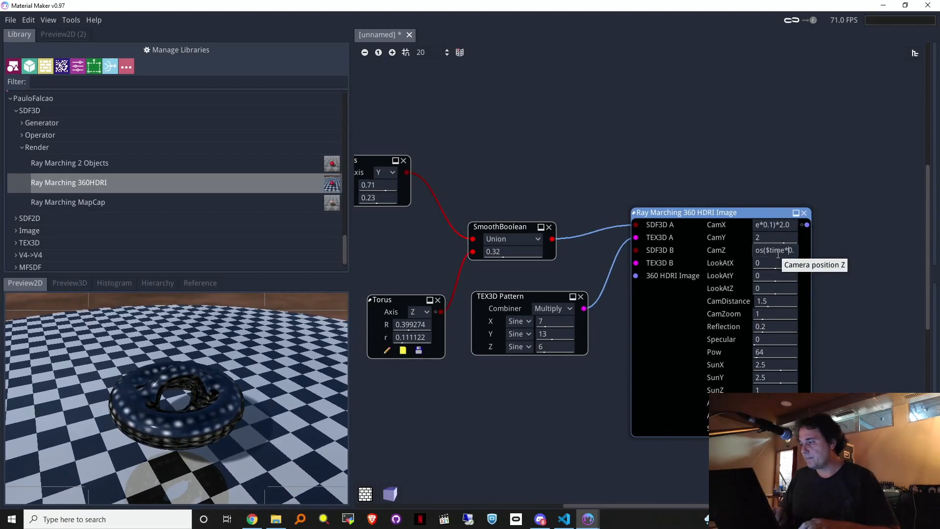
key(Left)
key(Left)
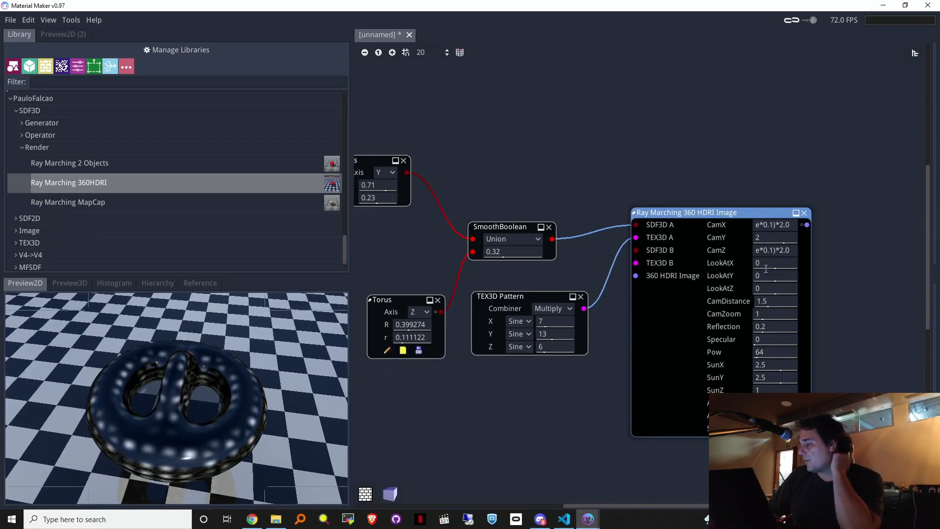
Step: Reframe the camera on the tori, then raise Reflection and sharpen the specular highlight
drag(766, 267, 759, 257)
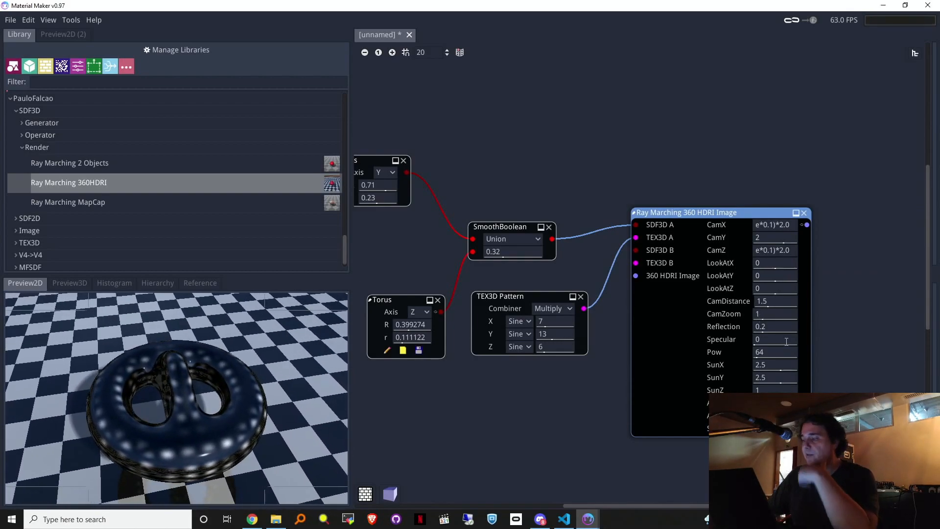
drag(769, 314, 827, 312)
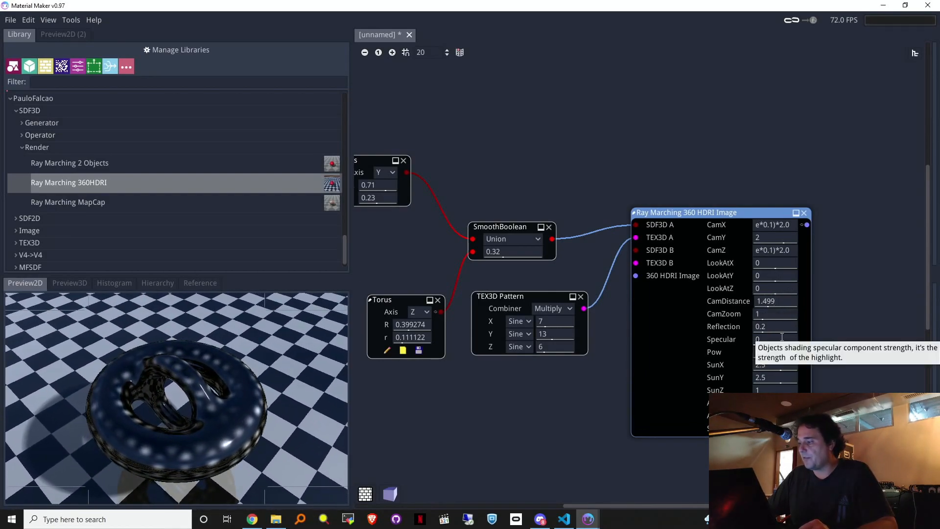
drag(781, 332, 844, 337)
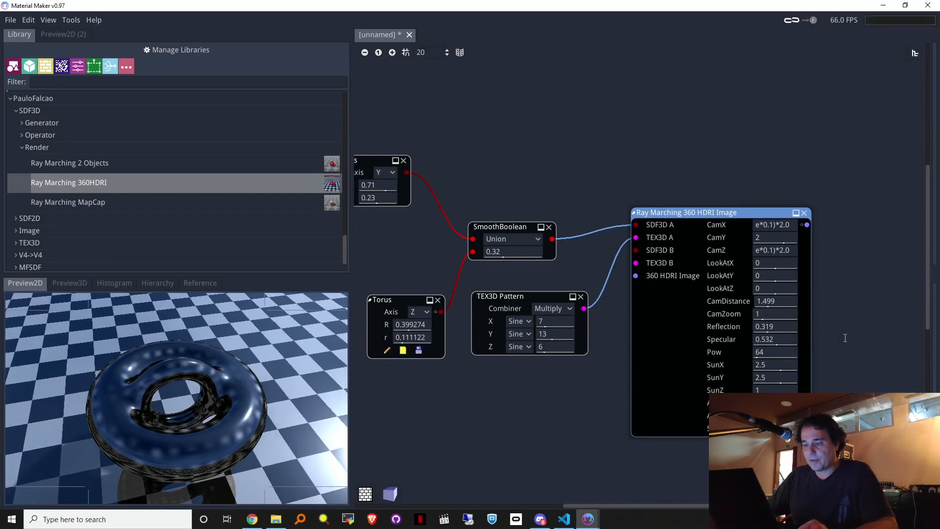
drag(760, 345, 843, 361)
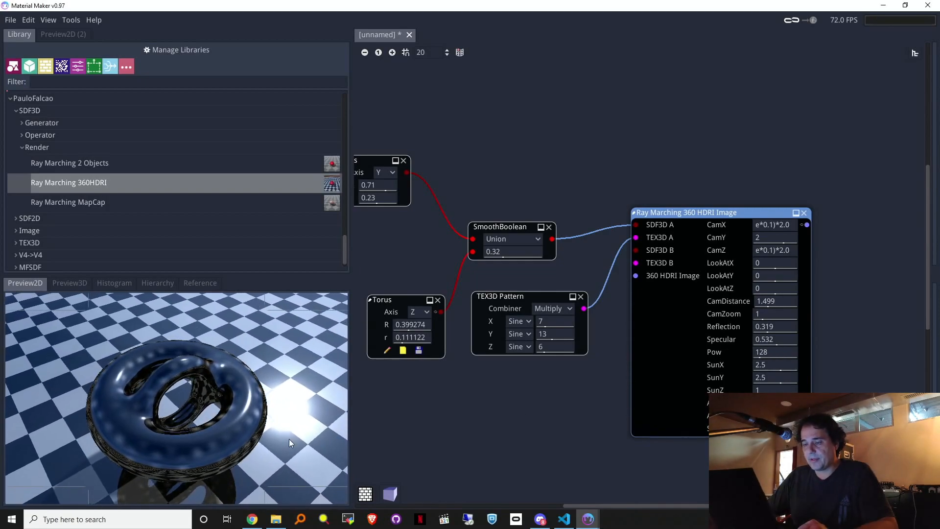
Step: Add a Debug node on the render output and display its generated shader code
drag(808, 225, 739, 138)
text(de)
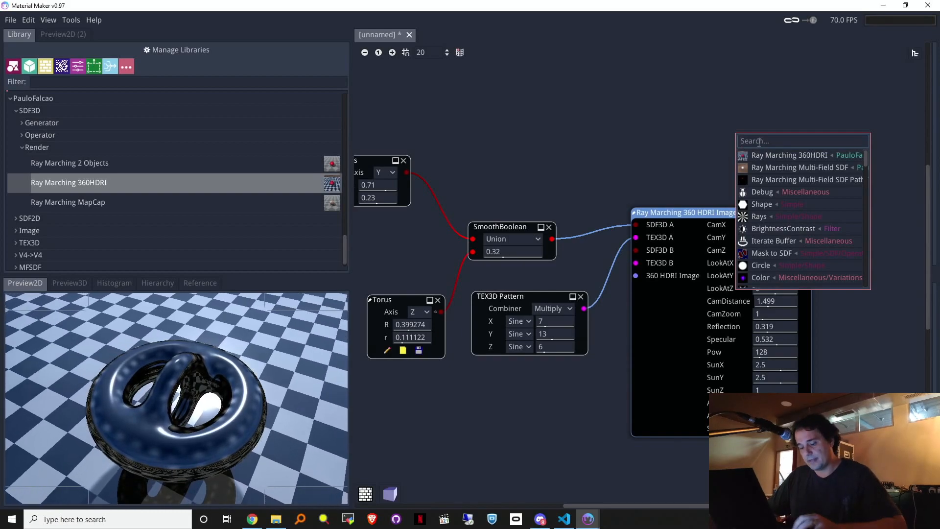
click(762, 192)
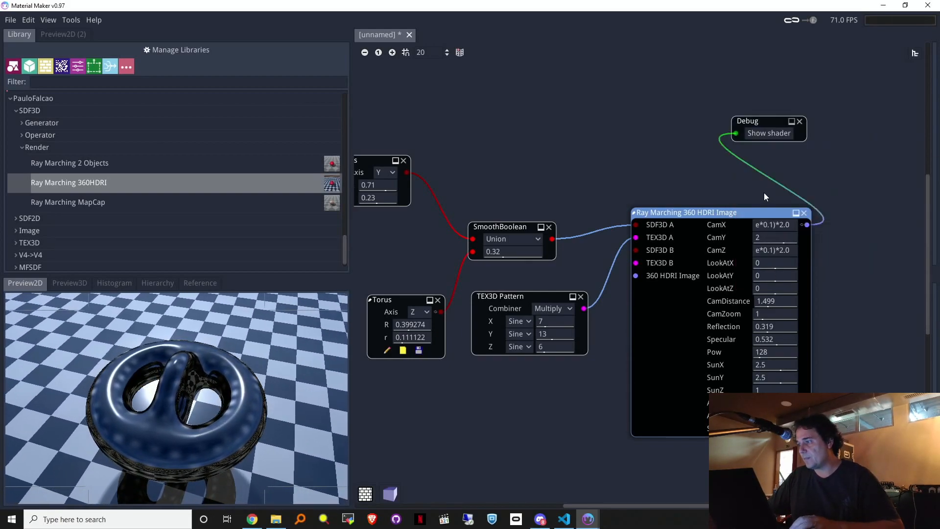
click(768, 135)
Step: Copy the whole generated shader and paste it over the existing Shadertoy code
click(497, 186)
key(ctrl+a)
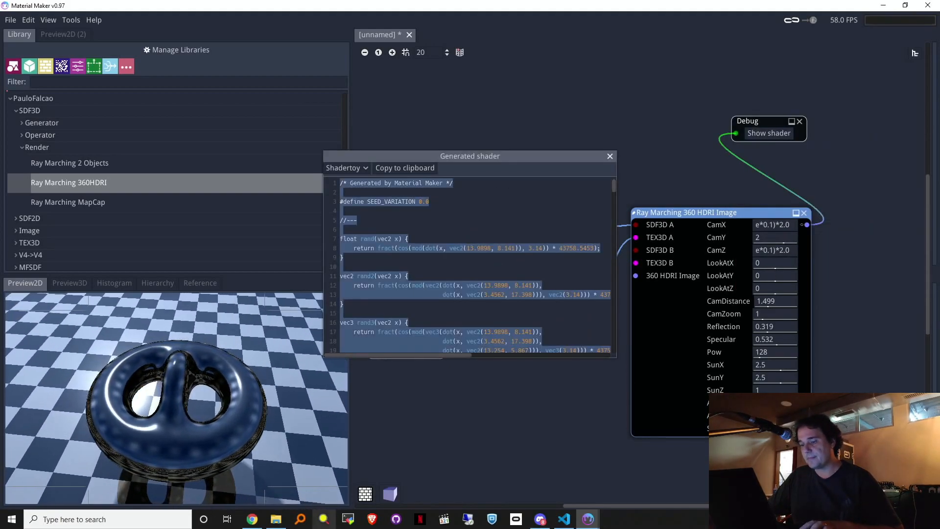
click(253, 520)
click(519, 206)
key(ctrl+a)
key(ctrl+v)
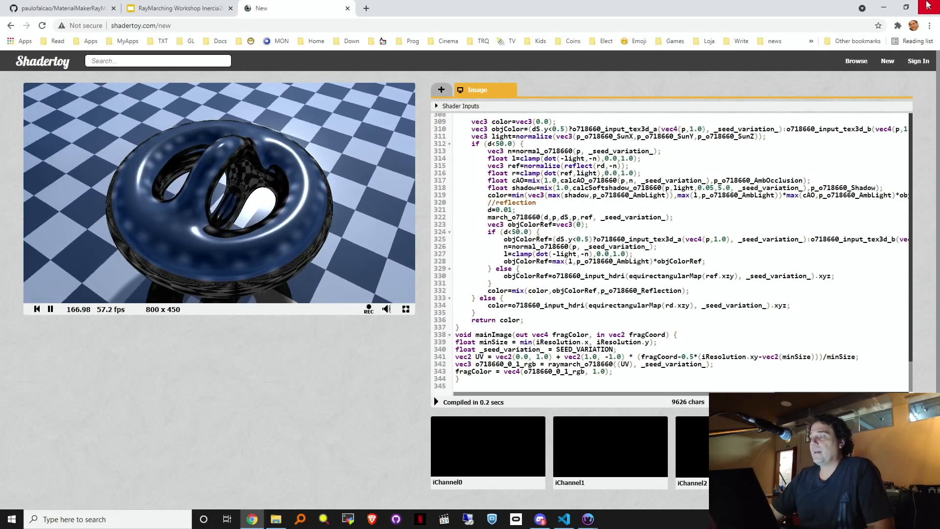
Step: Close the shader window and wire a Neural Stanford Bunny into the SmoothBoolean
click(885, 8)
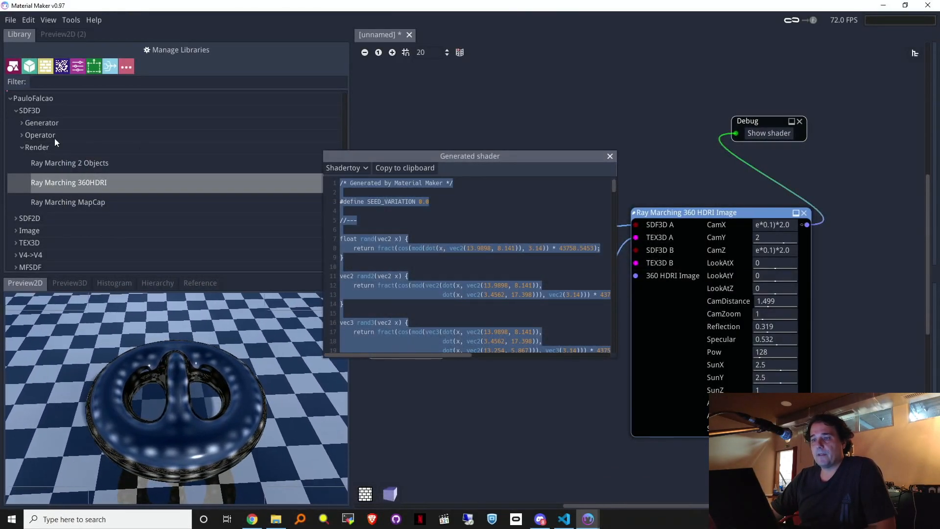
click(610, 157)
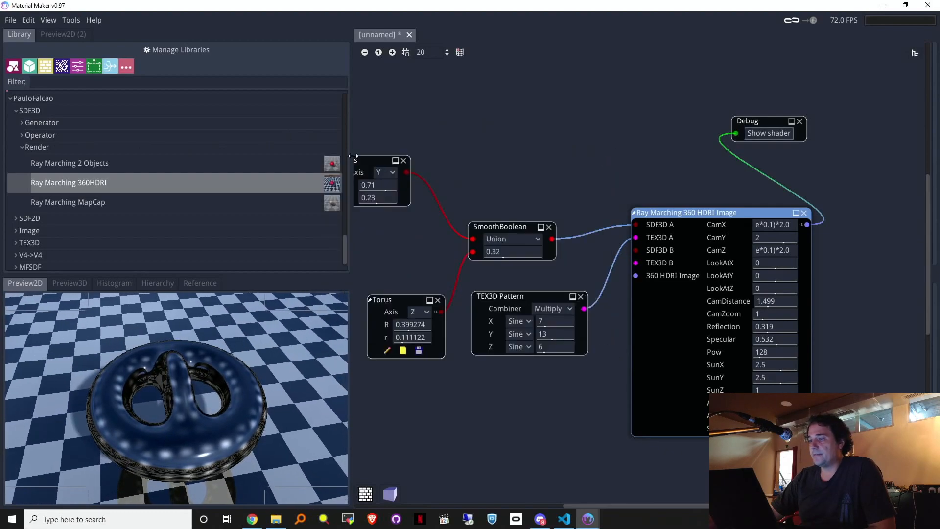
click(21, 124)
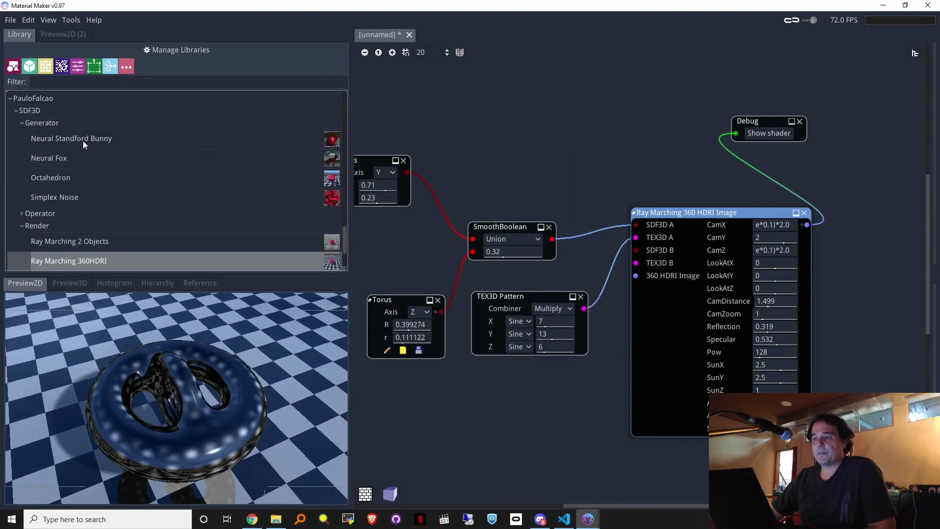
drag(230, 139, 469, 125)
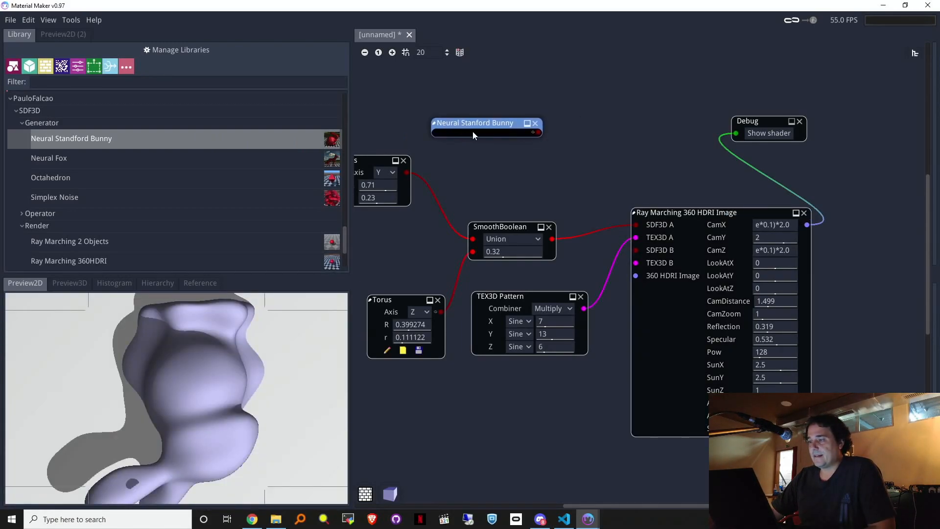
middle_drag(521, 166, 608, 180)
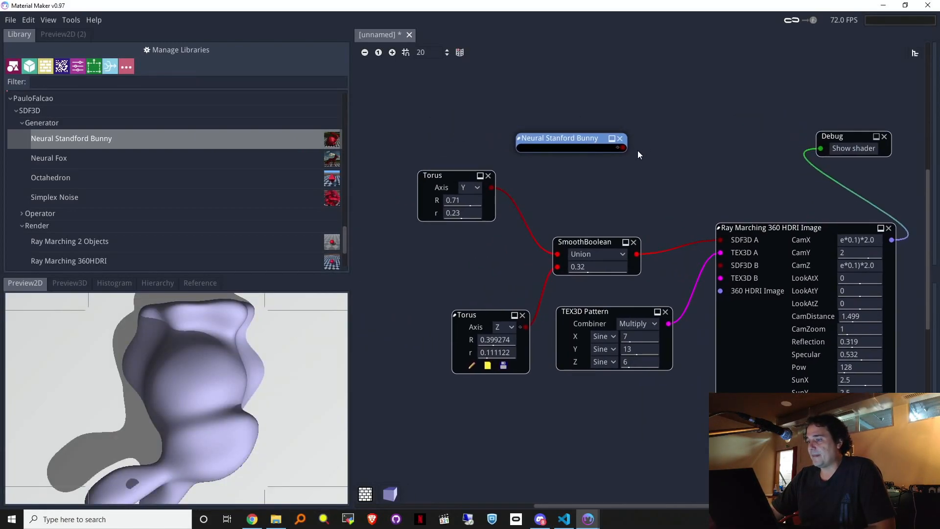
drag(560, 253, 560, 254)
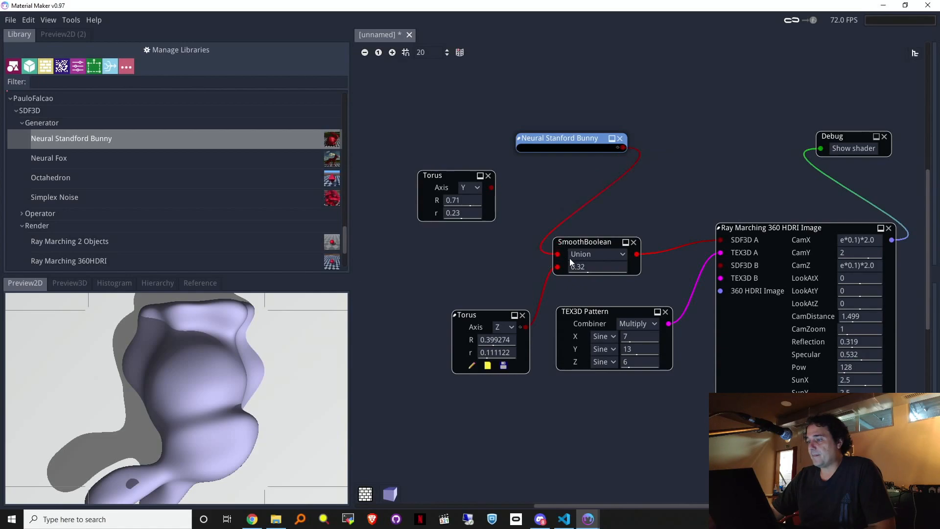
Step: Lower Reflection to 0.138 and disconnect the texture pattern from the ray-marching node
drag(757, 227, 756, 207)
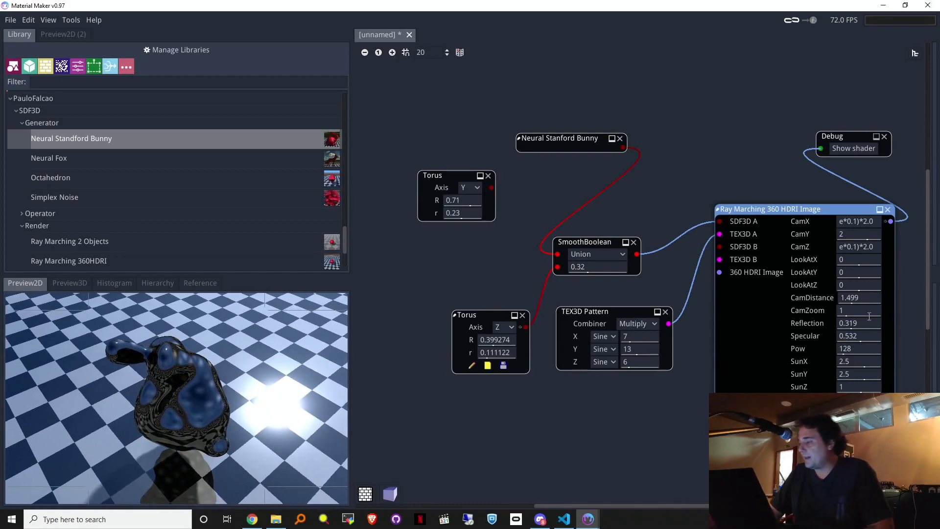
drag(852, 324, 812, 333)
drag(720, 234, 667, 317)
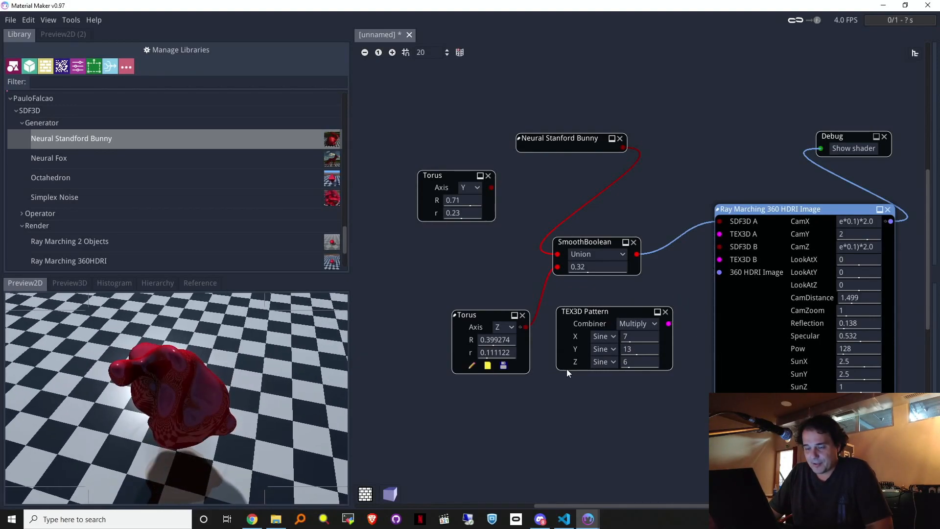
Step: Add a Rotate node via 'ro' search and feed its output into SDF3D A
drag(637, 255, 636, 177)
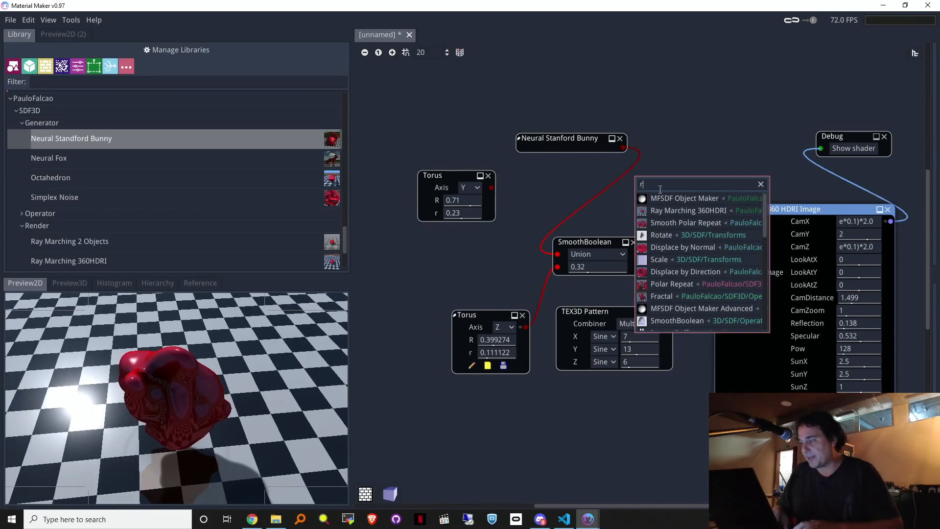
key(Escape)
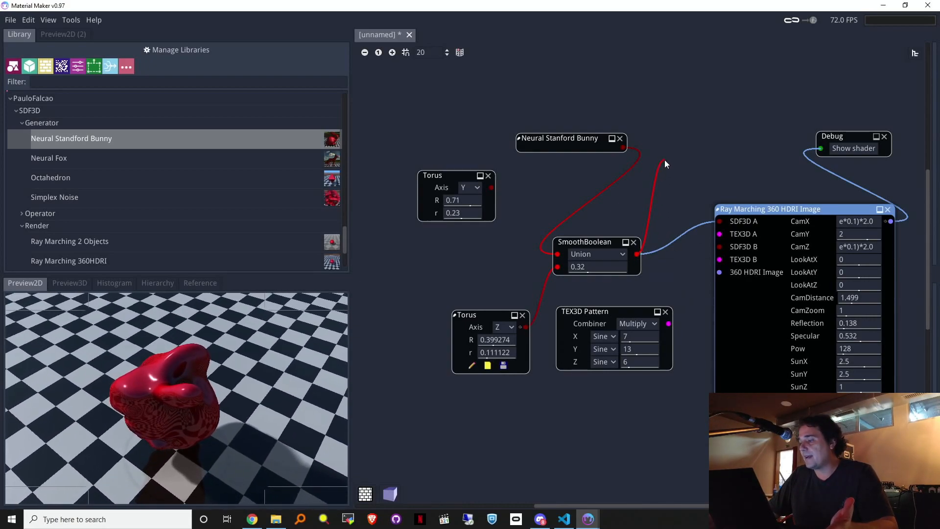
drag(678, 155, 678, 156)
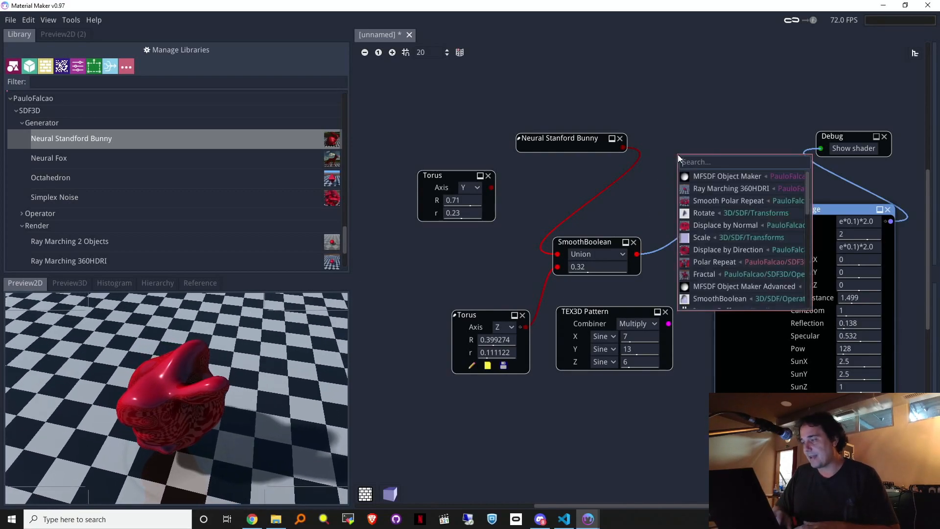
text(ro)
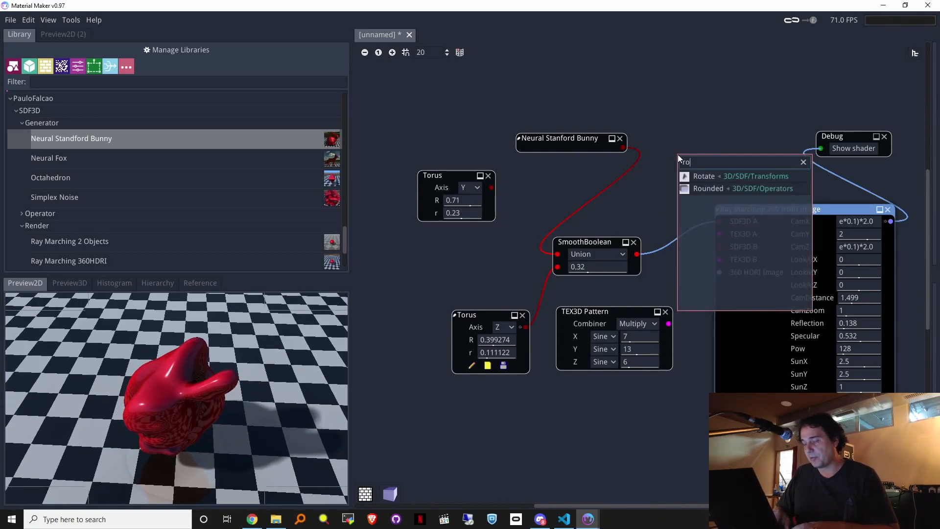
click(705, 176)
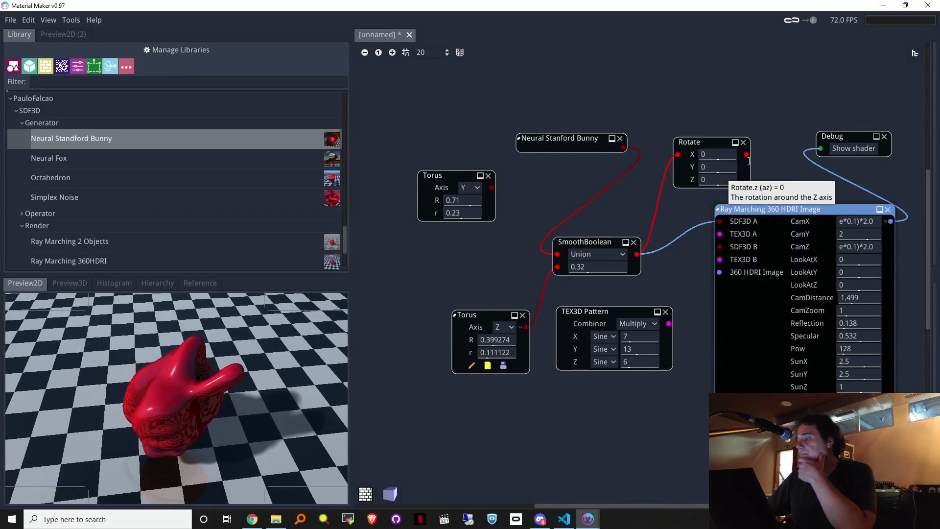
drag(746, 155, 720, 222)
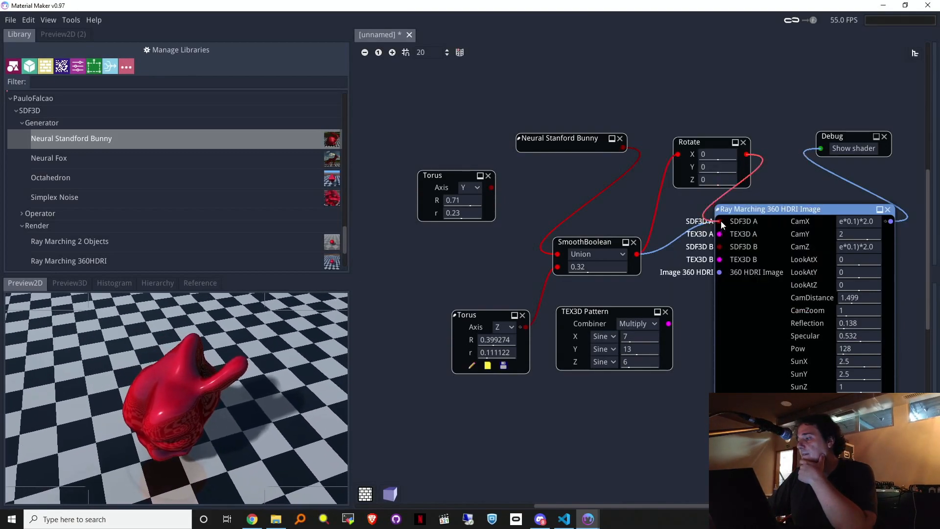
drag(713, 167, 687, 182)
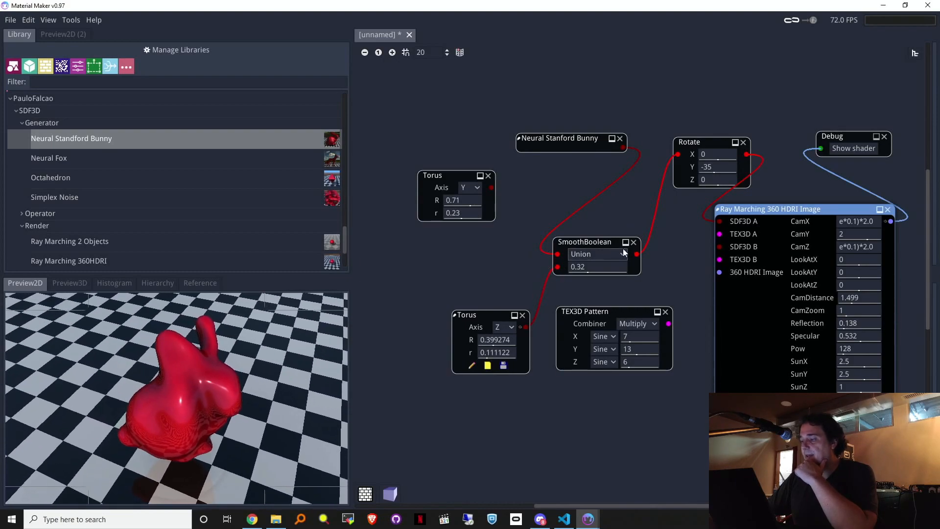
Step: Delete the SmoothBoolean, wire the bunny into Rotate, set Y to 179 and CamY to 0.877
click(634, 243)
drag(623, 147, 678, 154)
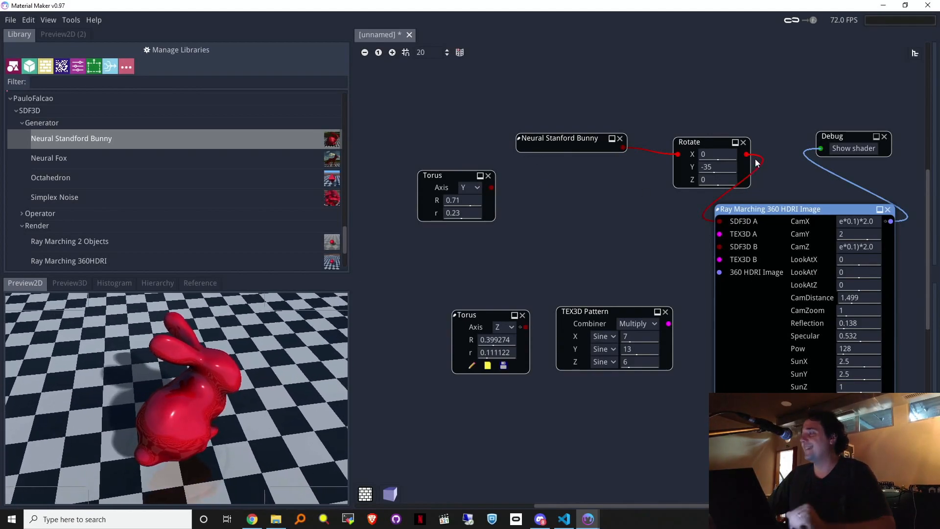
drag(706, 169, 764, 167)
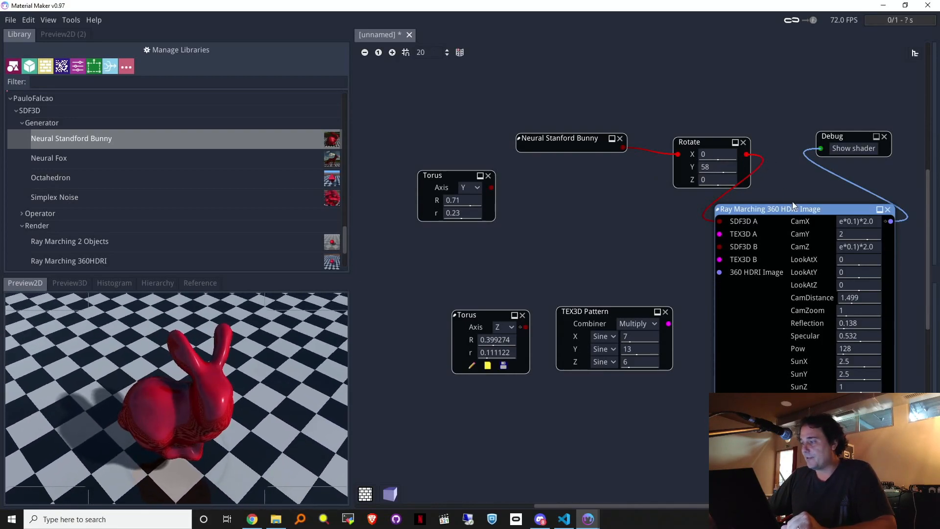
drag(857, 237, 833, 238)
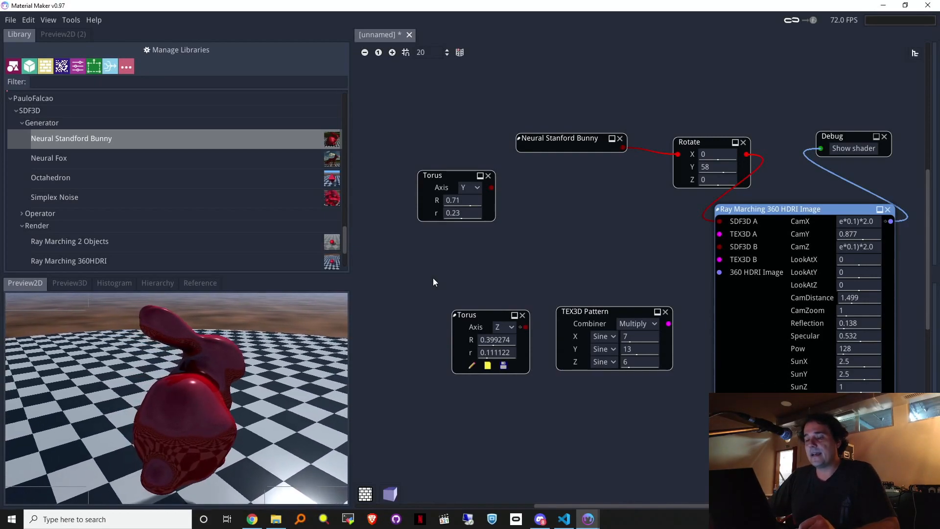
drag(725, 167, 789, 171)
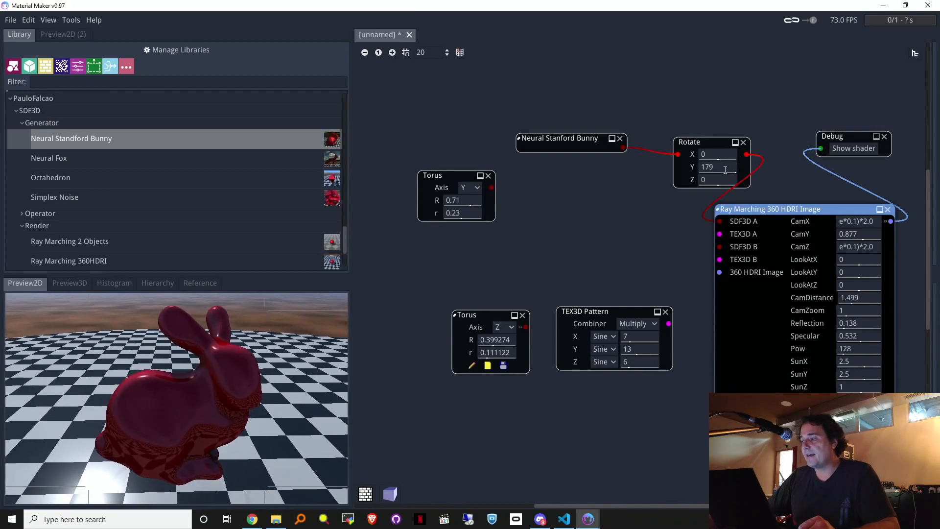
Step: Make the Neural Stanford Bunny node editable with Ctrl+W and inspect its Global Functions code
click(588, 140)
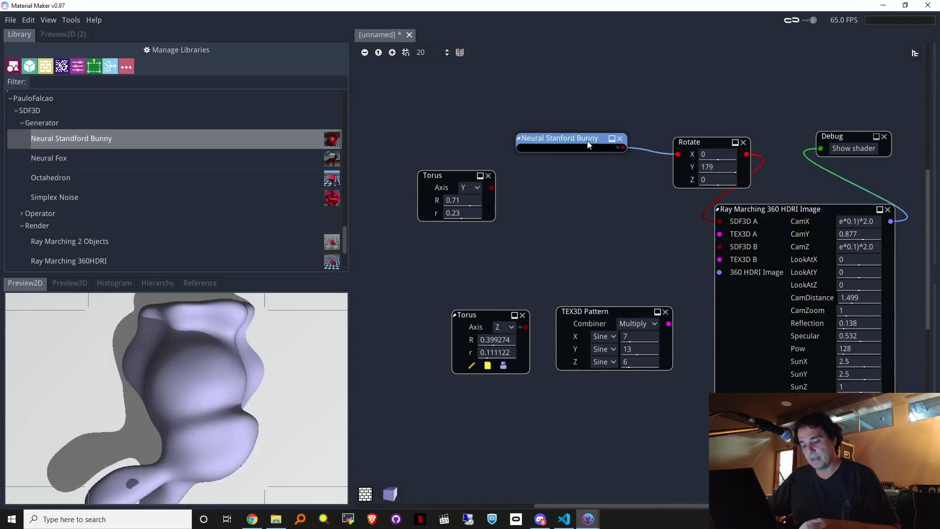
key(ctrl+w)
click(535, 158)
click(394, 155)
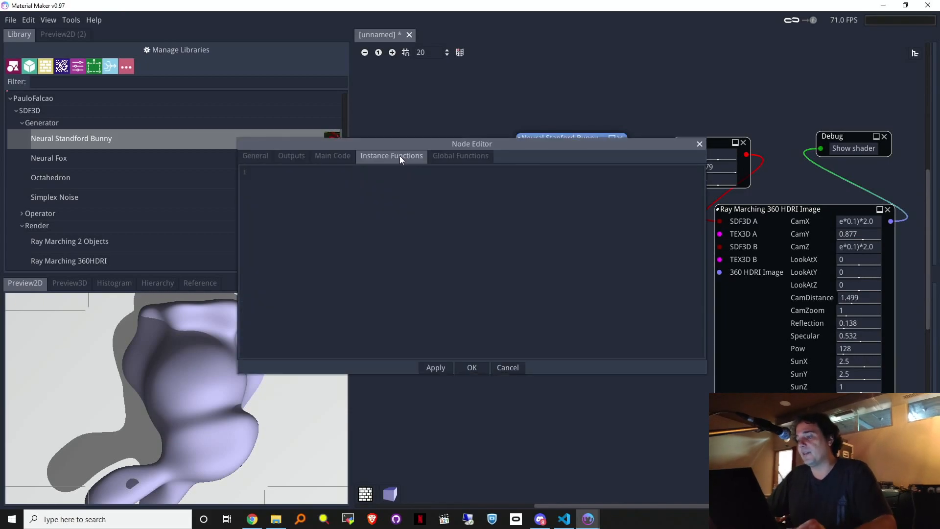
click(445, 155)
mouse_move(680, 197)
mouse_down()
mouse_move(686, 257)
mouse_move(686, 180)
mouse_up()
click(701, 144)
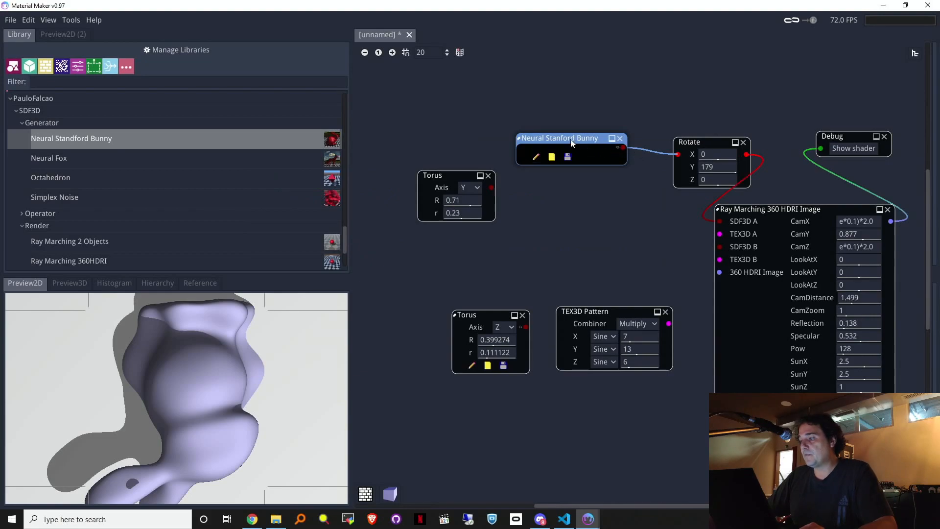
drag(793, 215, 803, 210)
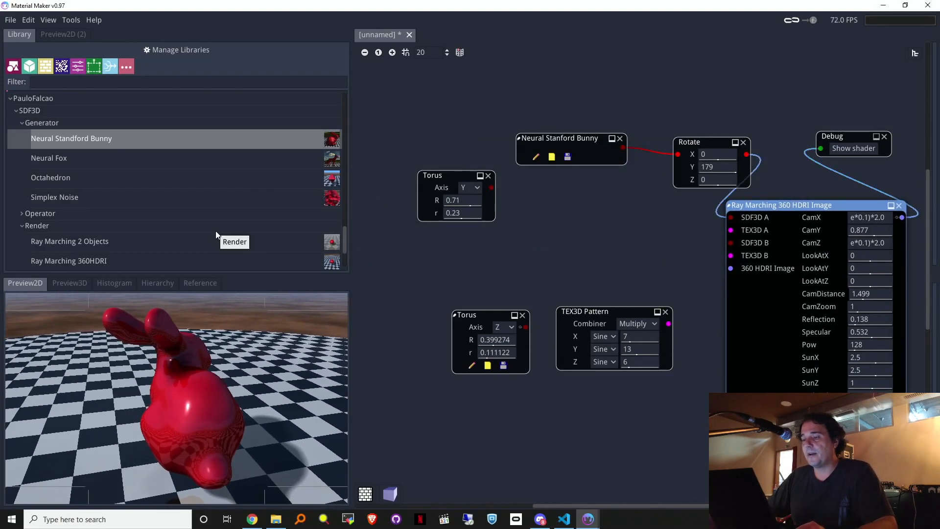
Step: Place a Neural Fox node from the library and connect its output to Rotate
click(100, 160)
drag(99, 161, 595, 169)
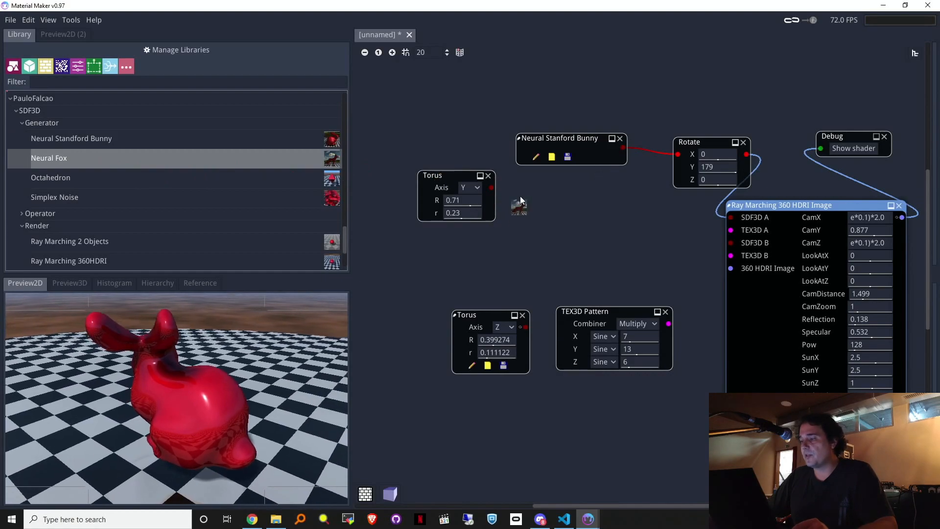
click(538, 202)
drag(539, 202, 676, 156)
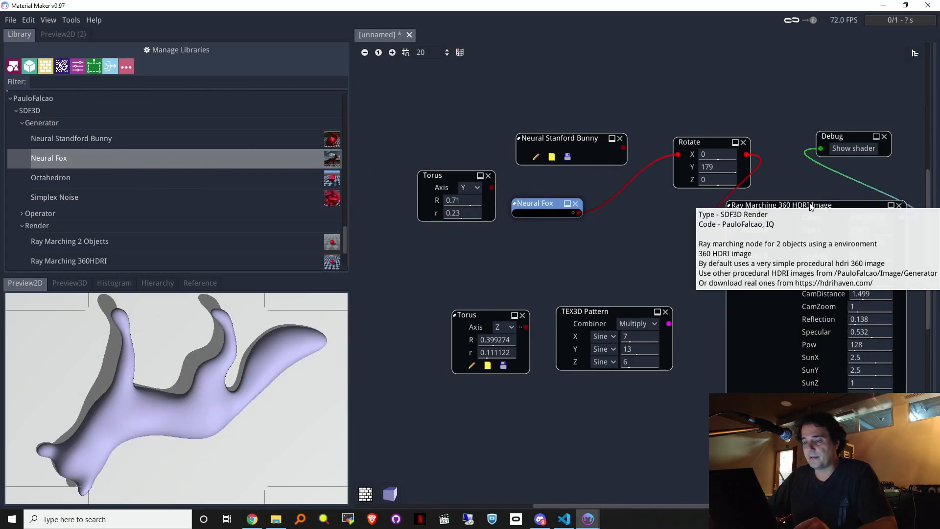
Step: Turn the rendered red fox to a Y rotation of -73
drag(807, 207, 821, 204)
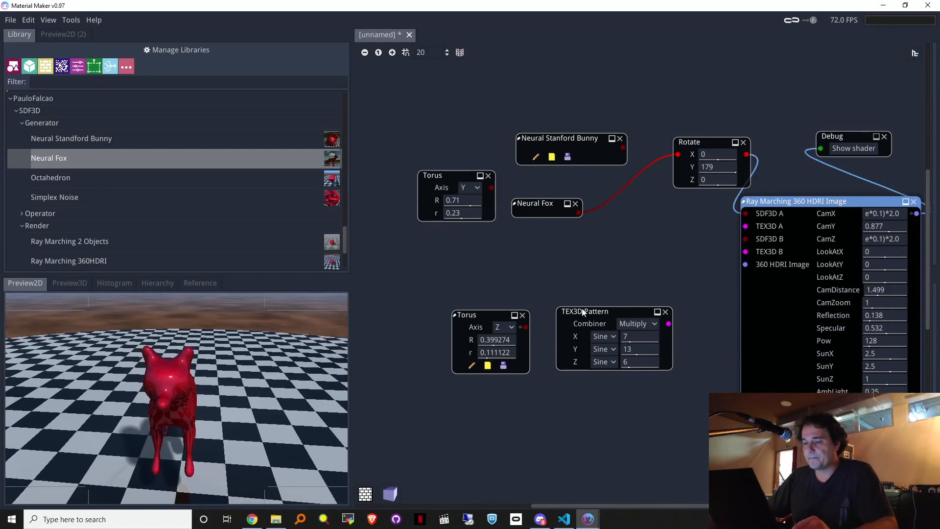
drag(716, 168, 691, 167)
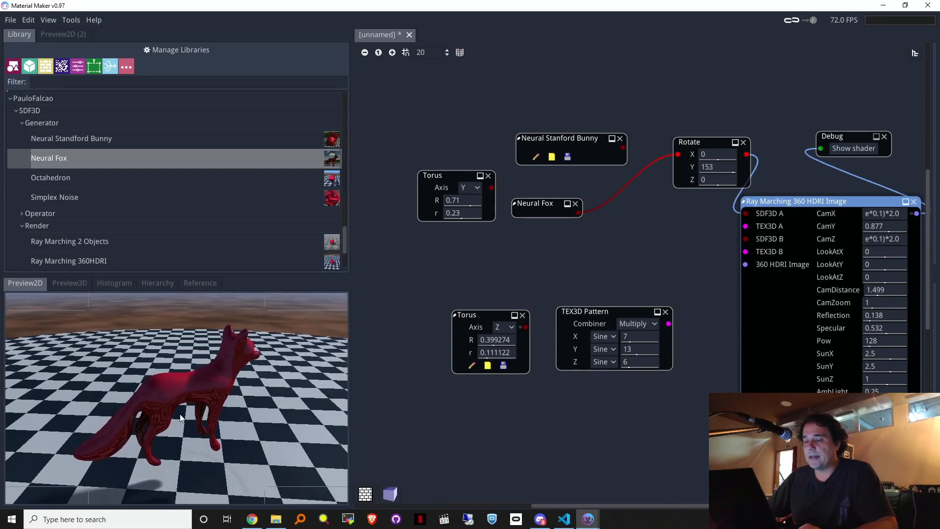
drag(748, 156, 688, 176)
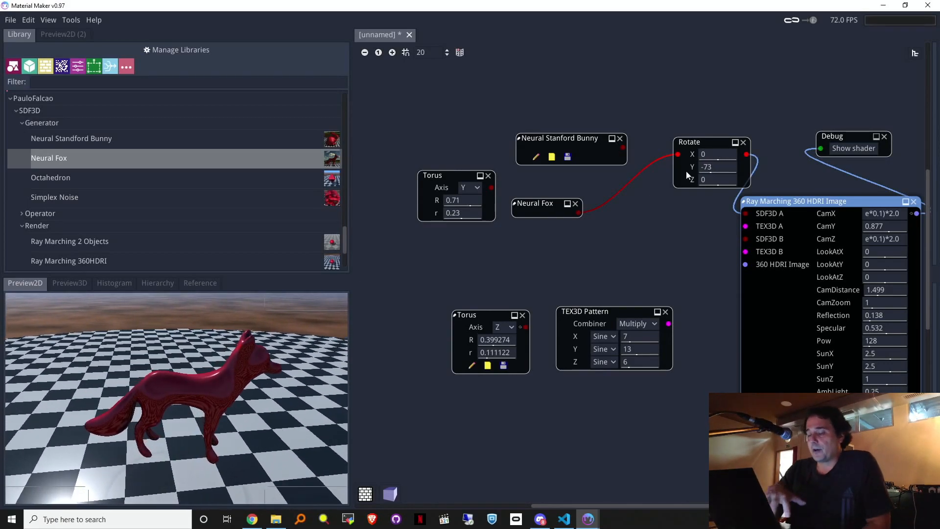
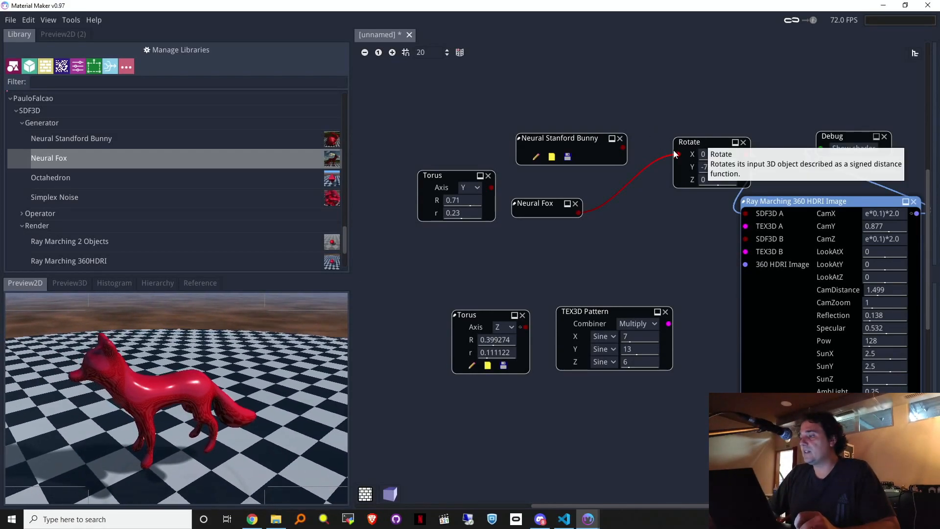
Step: Turn the Neural Fox to a Y rotation of -43 with the Rotate node's slider
drag(696, 143, 671, 161)
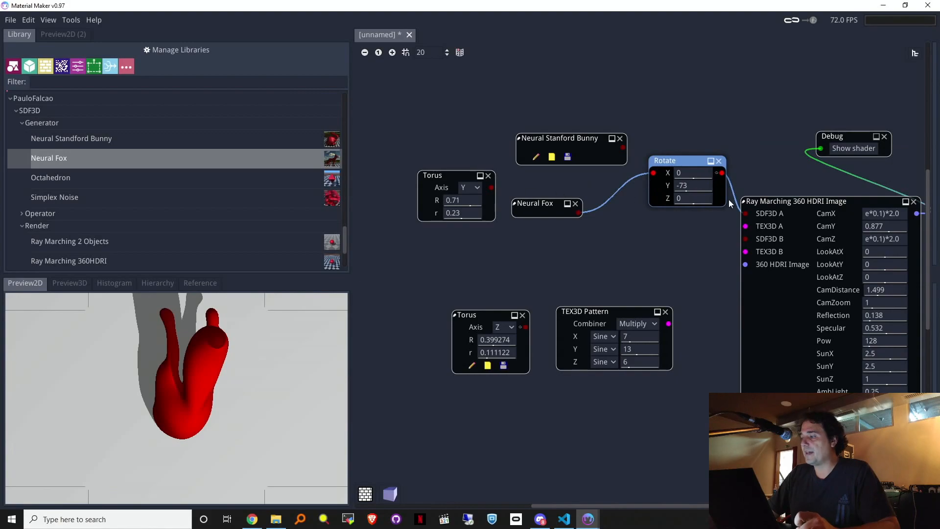
drag(782, 198, 791, 196)
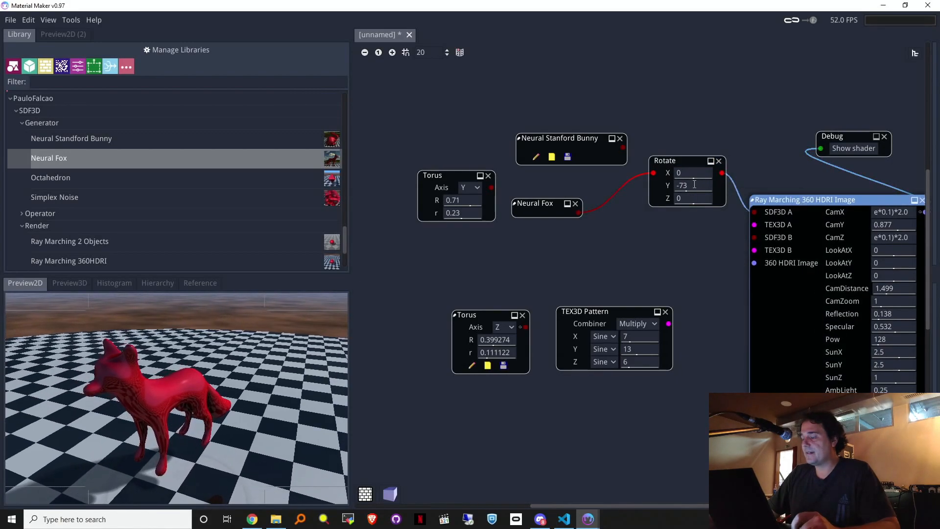
drag(694, 184, 768, 192)
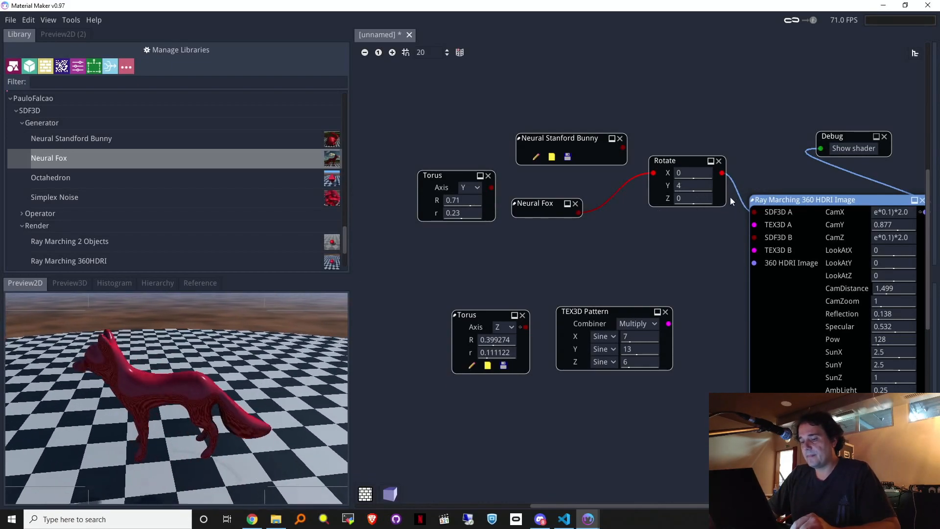
drag(672, 213, 633, 217)
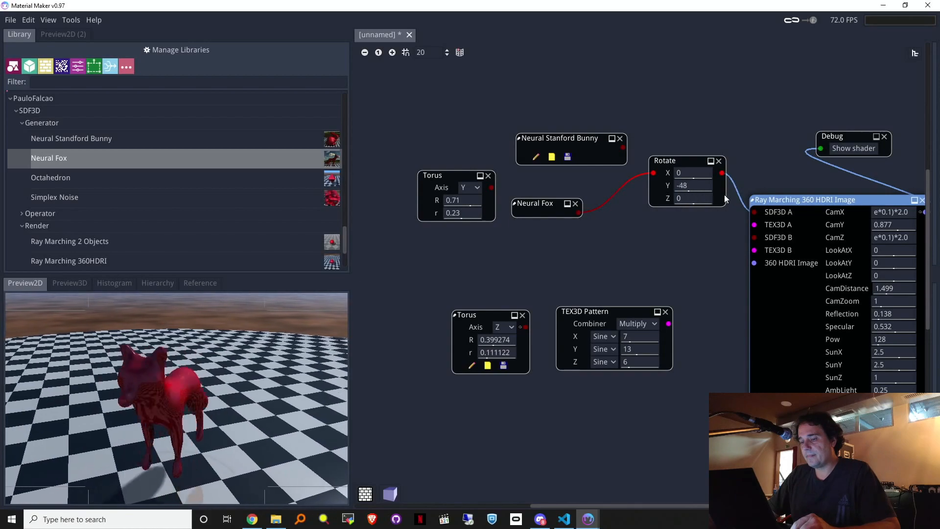
drag(738, 195, 707, 207)
drag(643, 209, 602, 207)
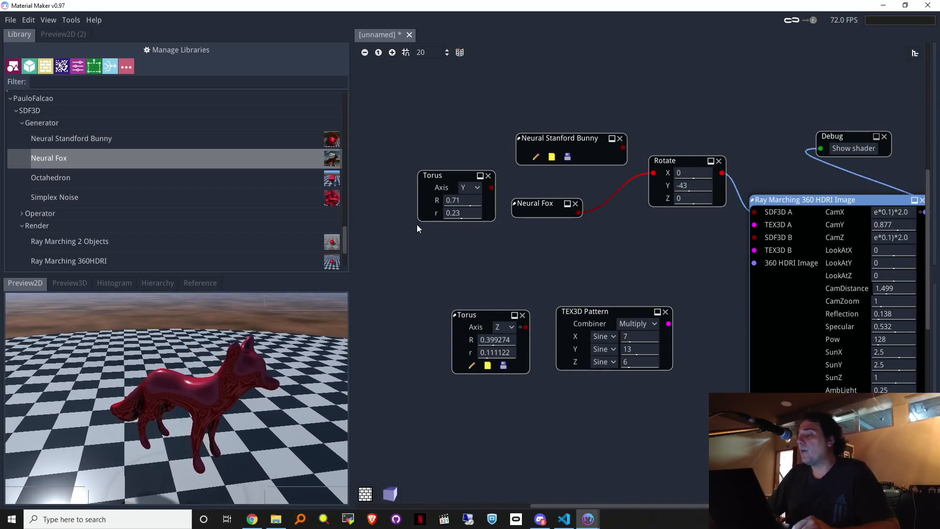
Step: Collapse the Neural Stanford Bunny node, move it aside, and select Neural Fox with Rotate
click(612, 138)
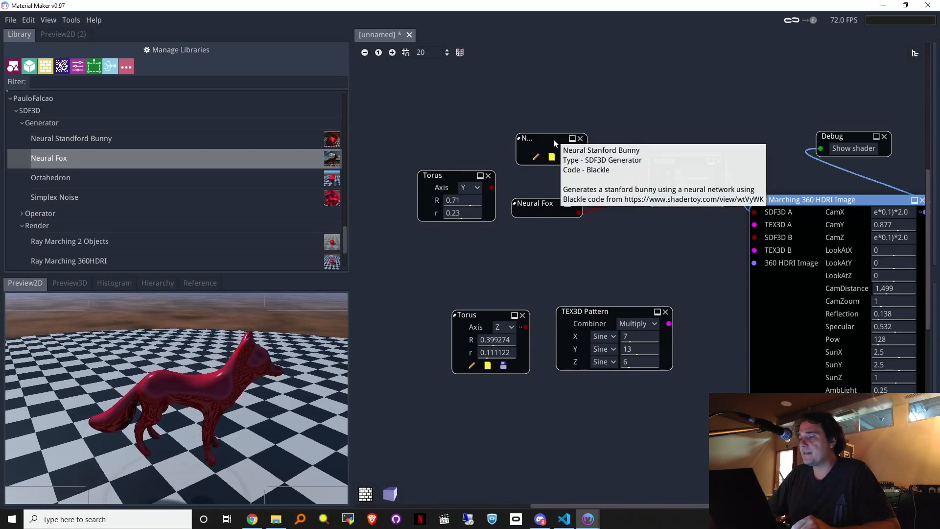
drag(553, 139, 463, 298)
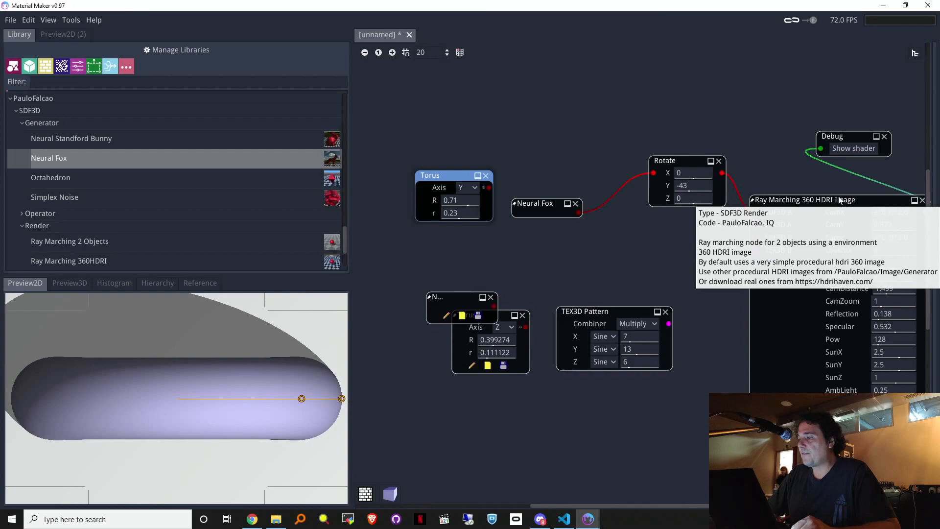
drag(810, 202, 839, 205)
drag(501, 110, 731, 242)
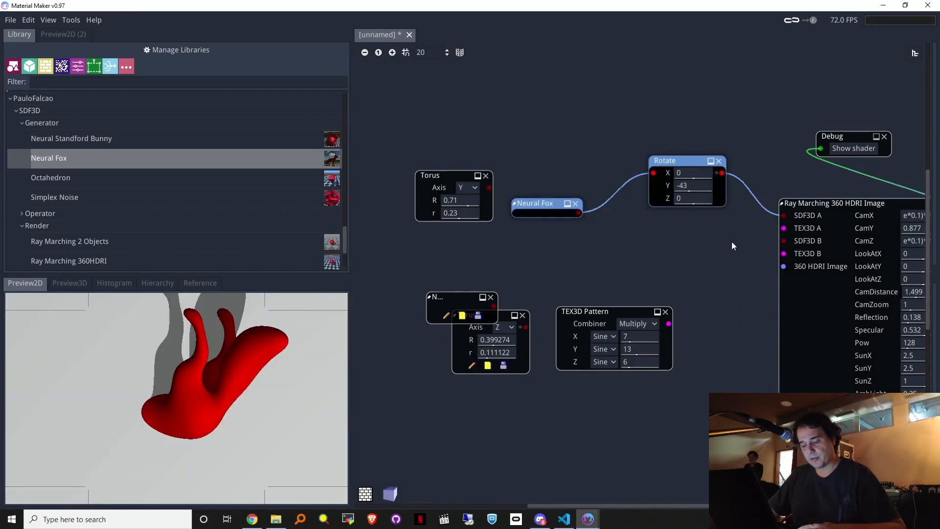
Step: Group Neural Fox and Rotate into a subgraph with Ctrl+G and step into it
key(ctrl+g)
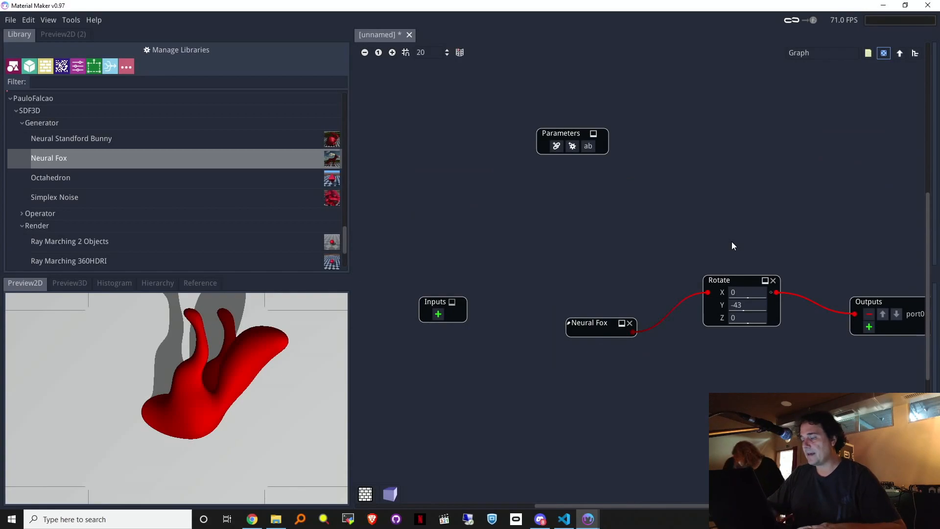
click(900, 54)
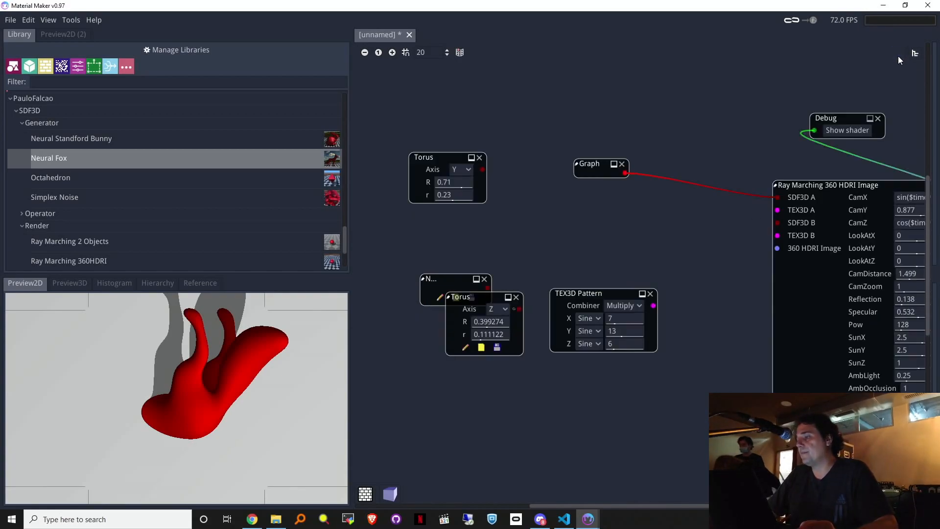
drag(615, 169, 610, 171)
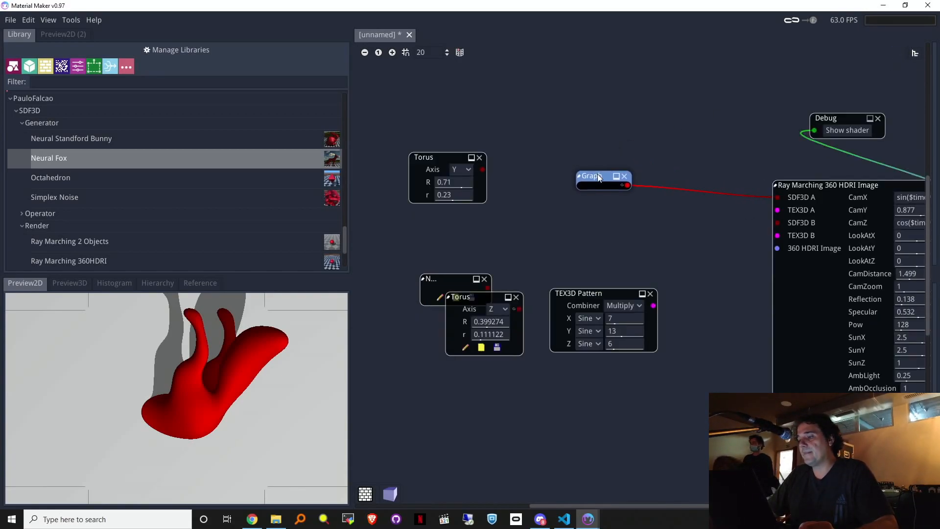
drag(786, 183, 772, 177)
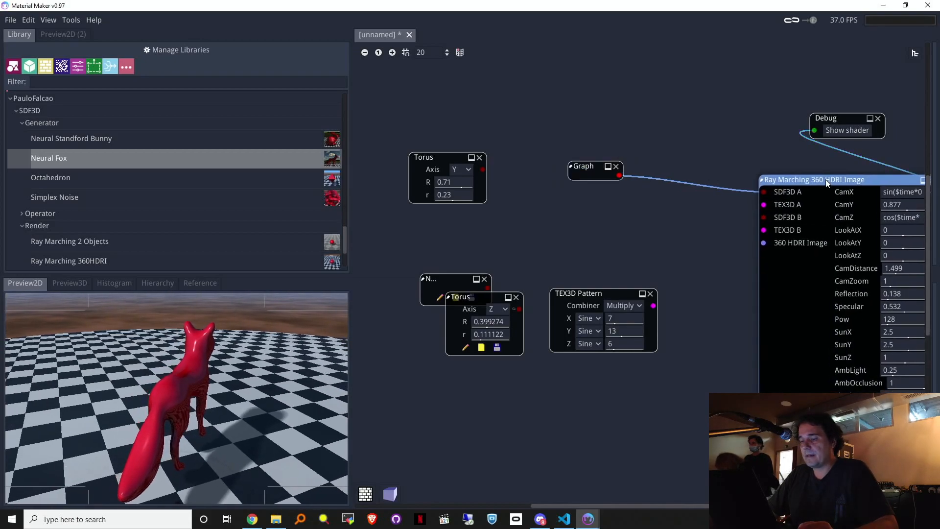
click(595, 169)
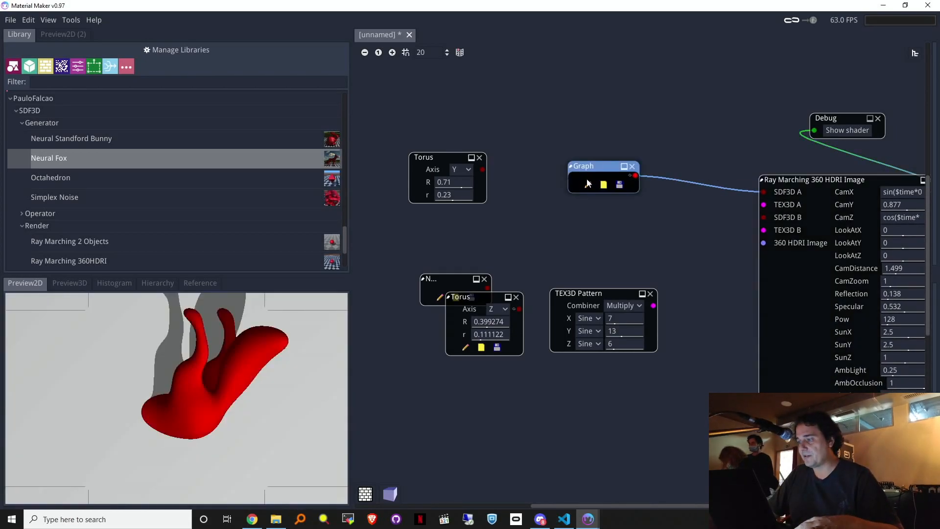
double_click(593, 169)
middle_drag(768, 205, 657, 176)
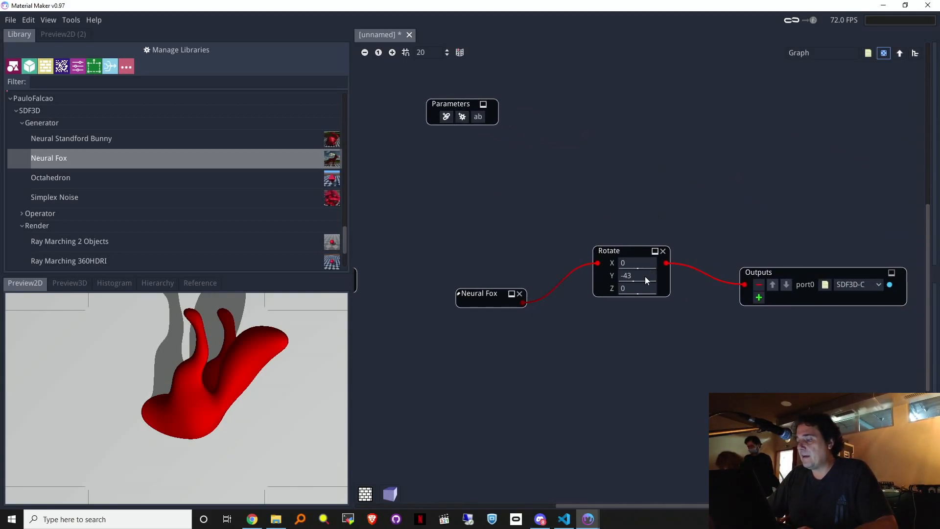
Step: Expose Rotate Y as a linked 'Rotation' parameter and name the group 'Rotated Fox'
click(447, 116)
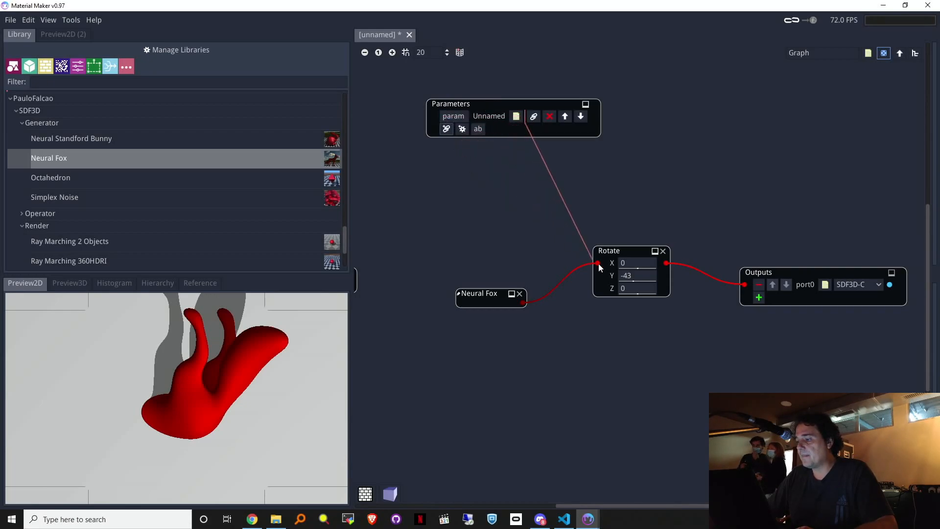
click(630, 277)
double_click(484, 116)
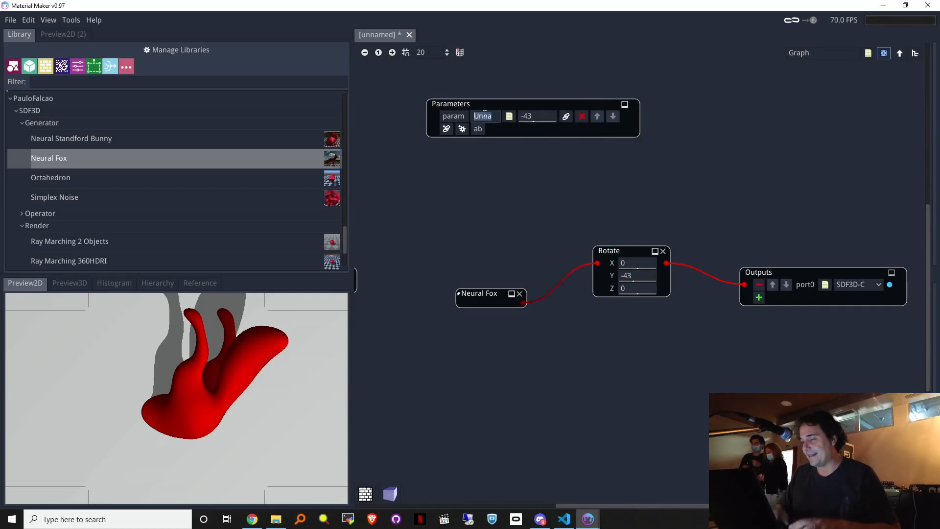
key(BackSpace)
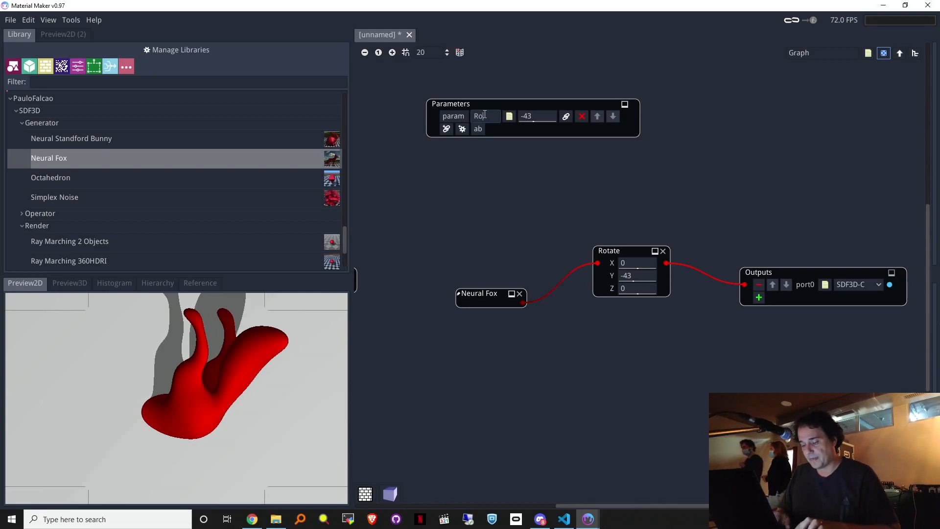
text(tion)
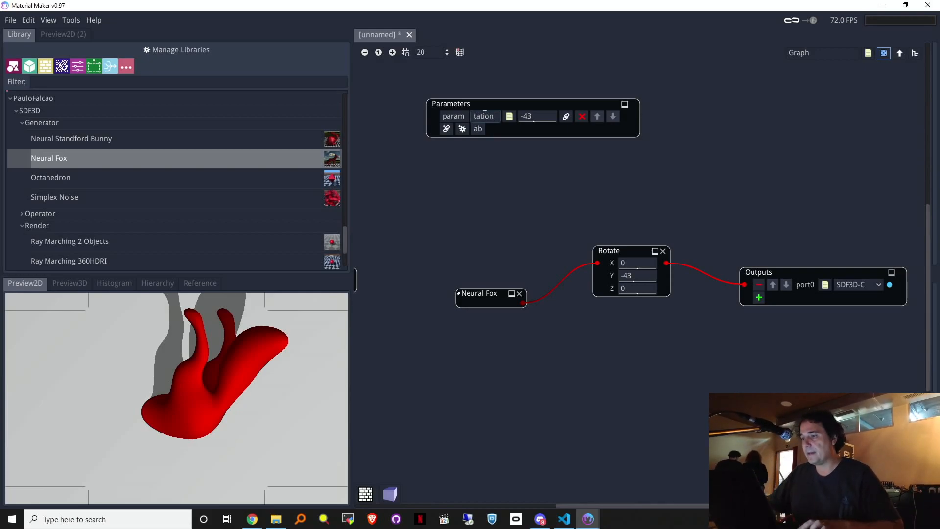
click(507, 102)
click(799, 52)
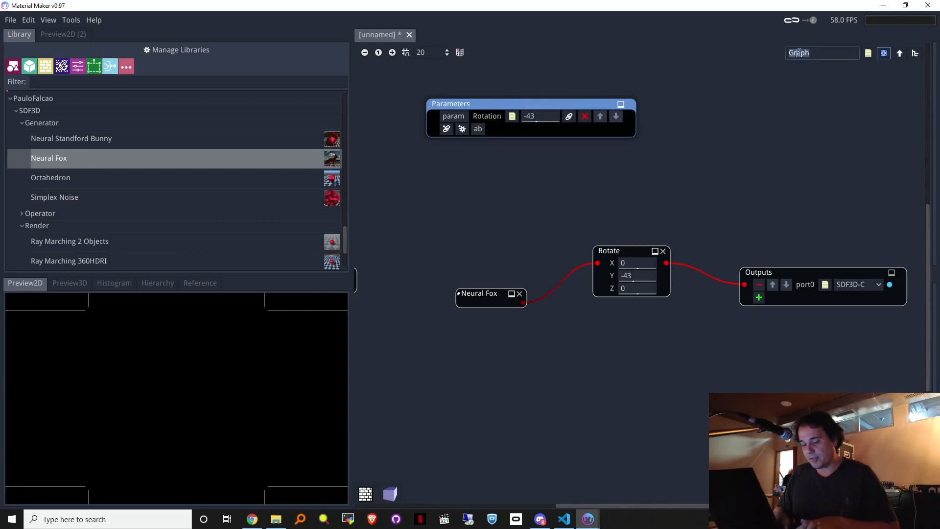
text(Rotated Fox)
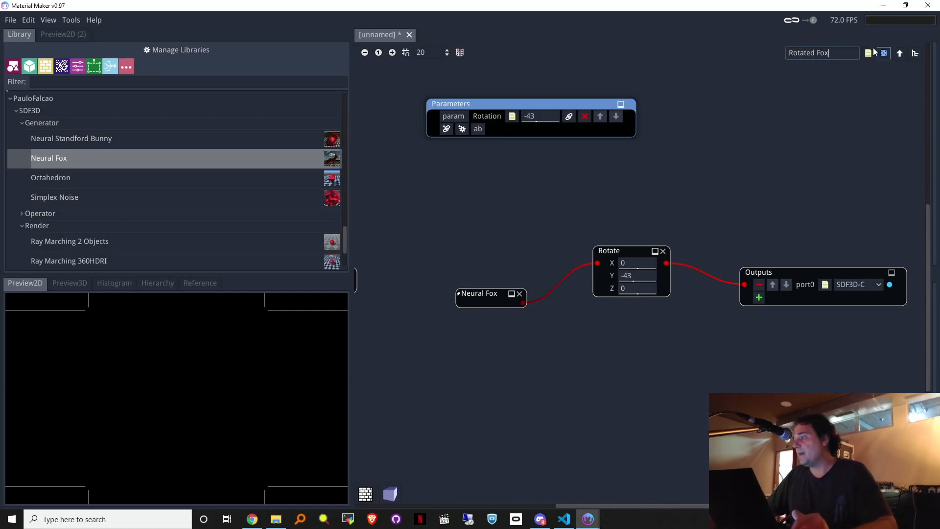
click(900, 53)
Step: Set the Rotated Fox node's Rotation to 33
drag(625, 166, 618, 169)
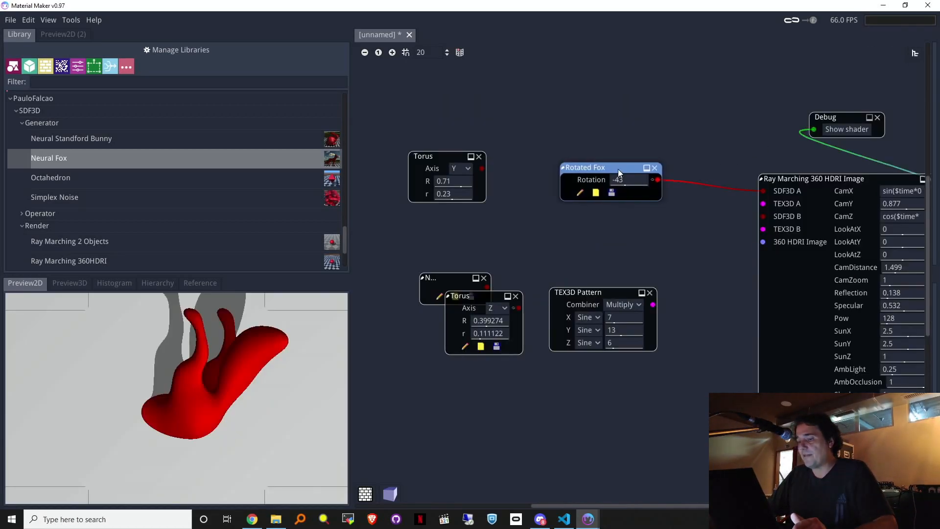
click(794, 177)
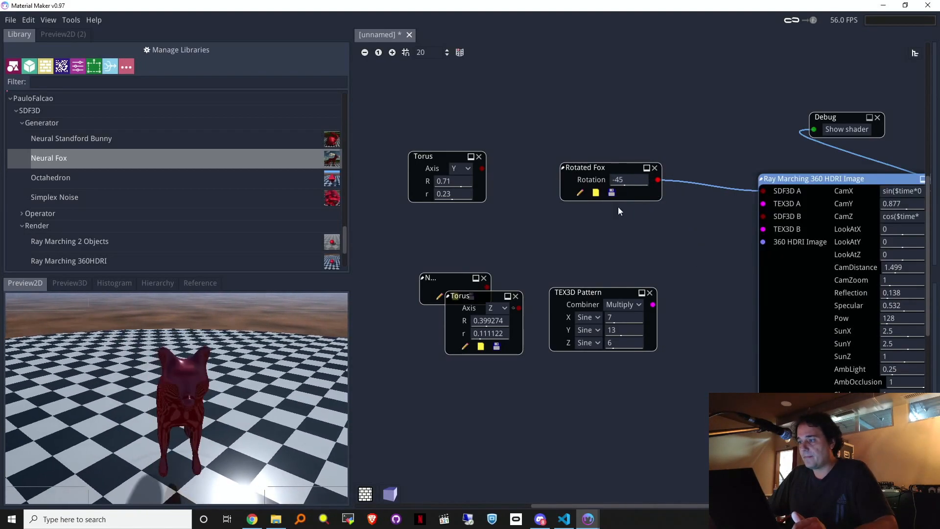
mouse_move(612, 182)
mouse_down()
mouse_move(658, 191)
mouse_move(586, 188)
mouse_move(645, 179)
mouse_move(620, 184)
mouse_up()
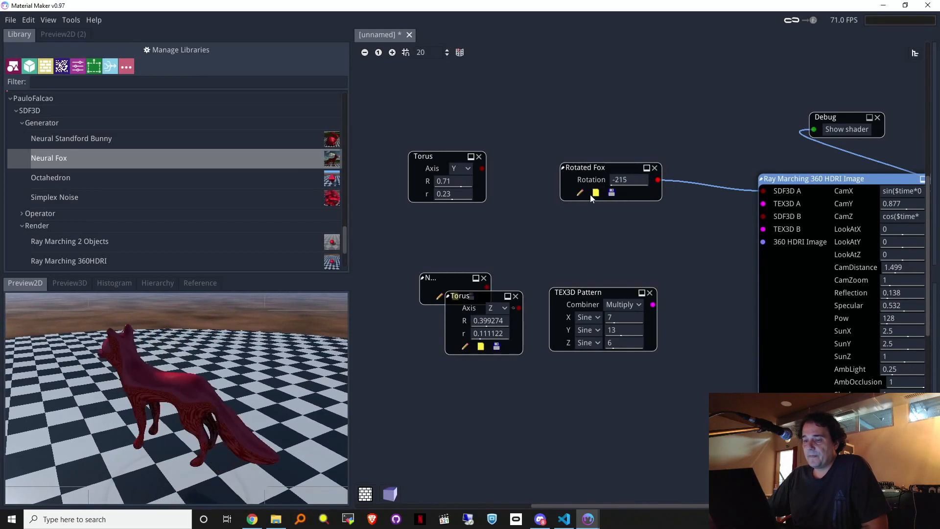
drag(694, 177, 607, 200)
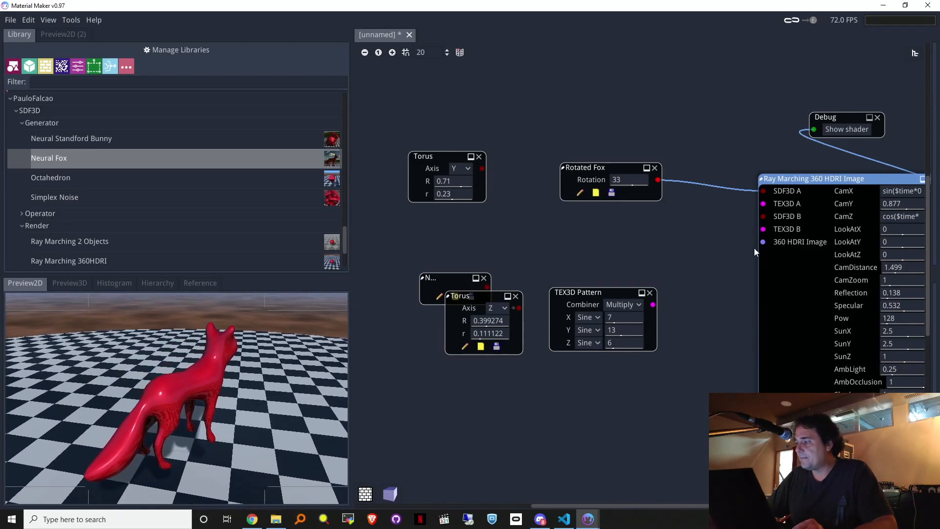
Step: Delete the collapsed bunny, second Torus and TEX3D Pattern nodes
drag(686, 376, 417, 255)
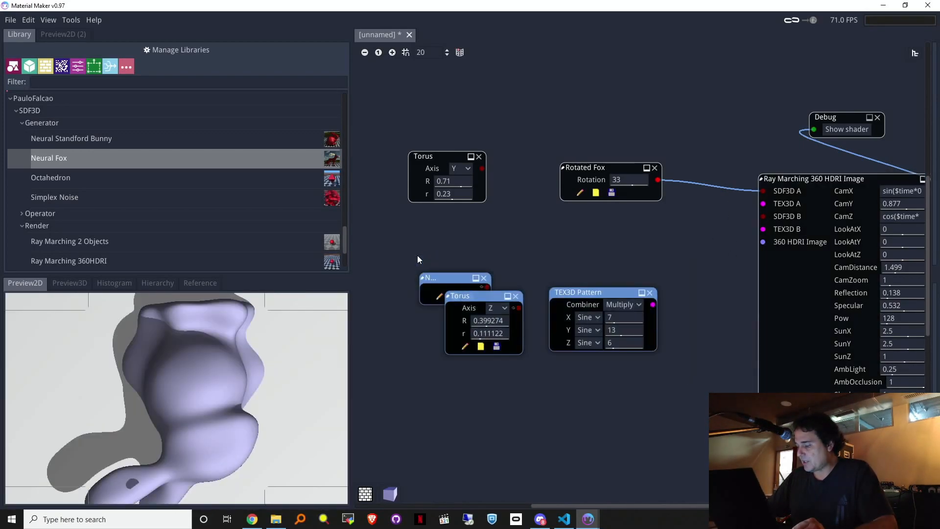
key(Delete)
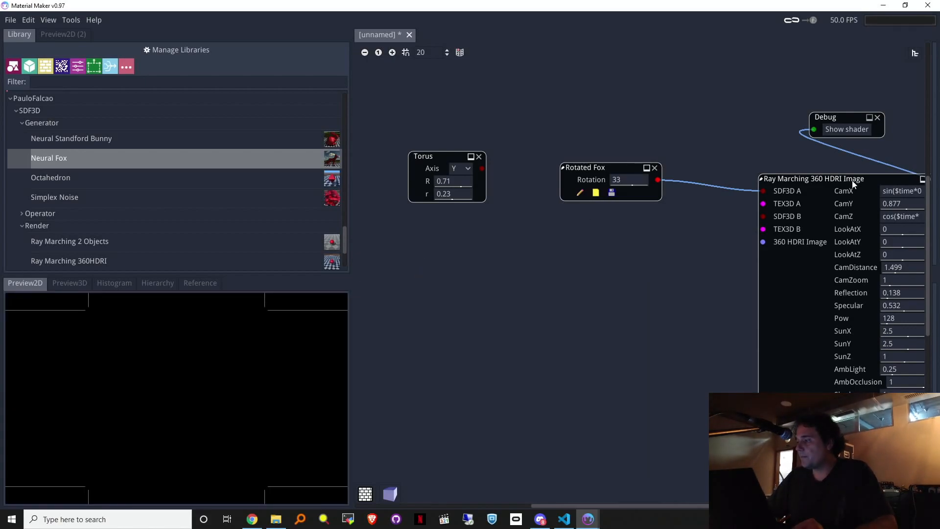
drag(852, 184, 843, 184)
drag(753, 242, 550, 304)
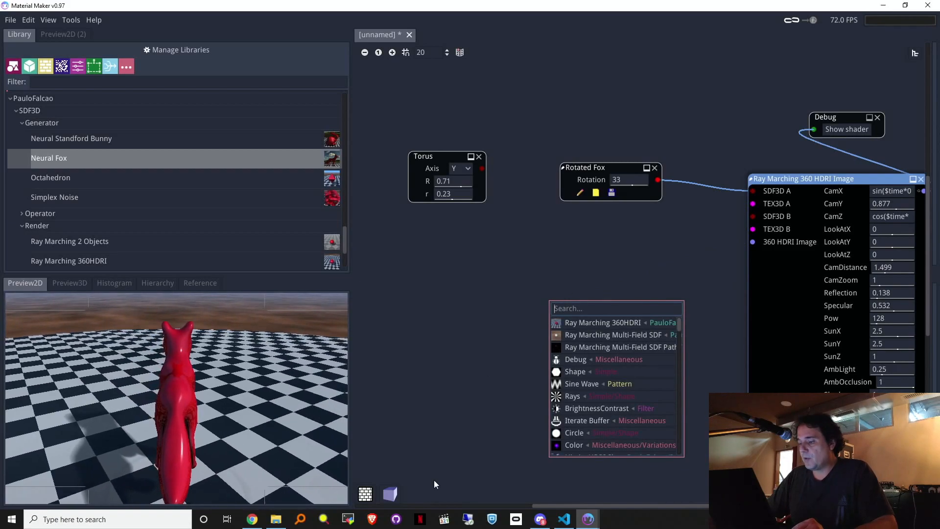
Step: Open the Desktop HDRs folder in File Explorer and select sunflowers_4k.hdr
click(275, 520)
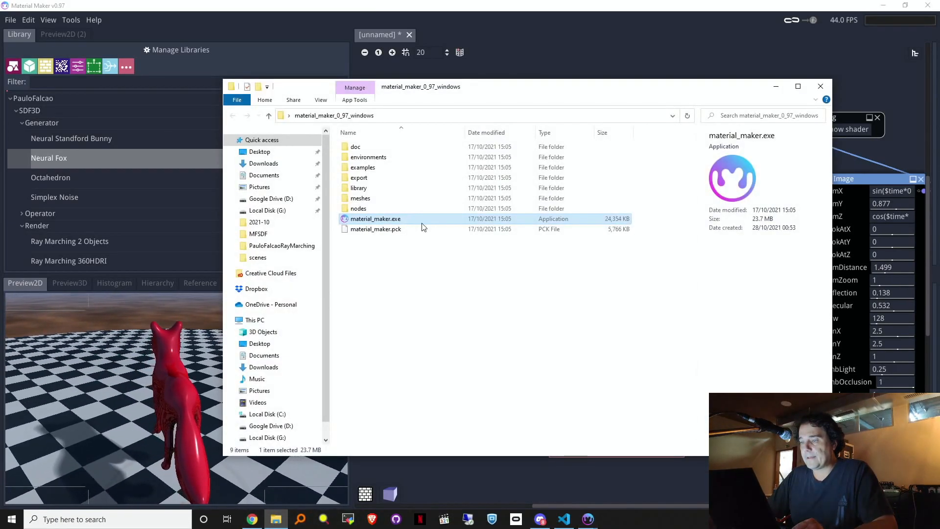
click(261, 152)
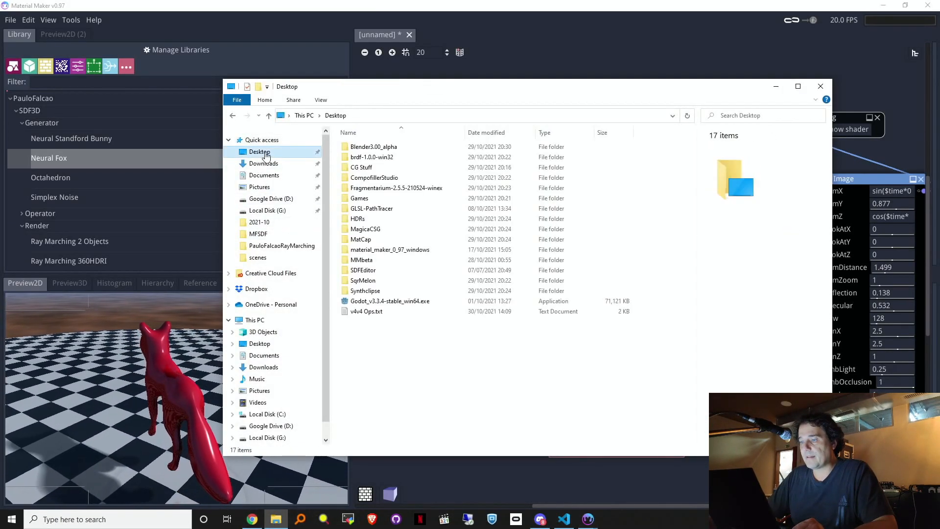
double_click(385, 224)
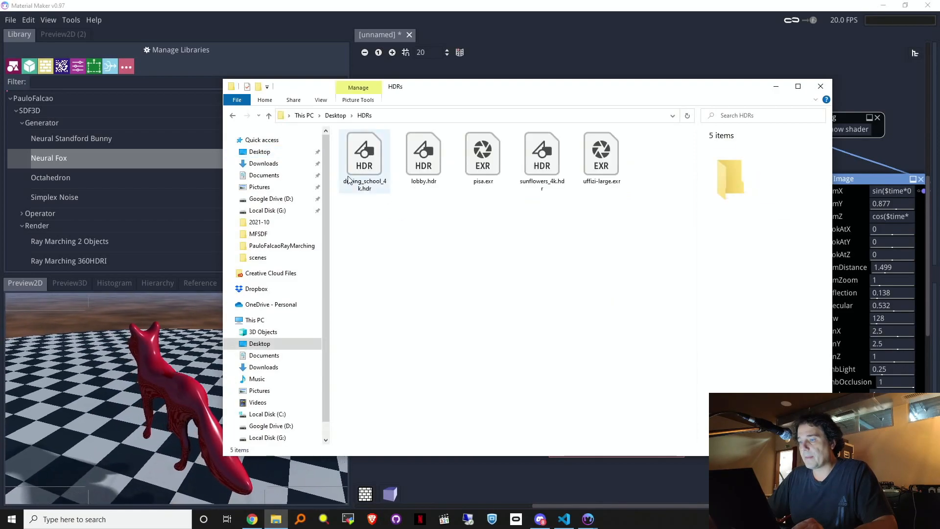
drag(422, 90, 686, 322)
click(807, 382)
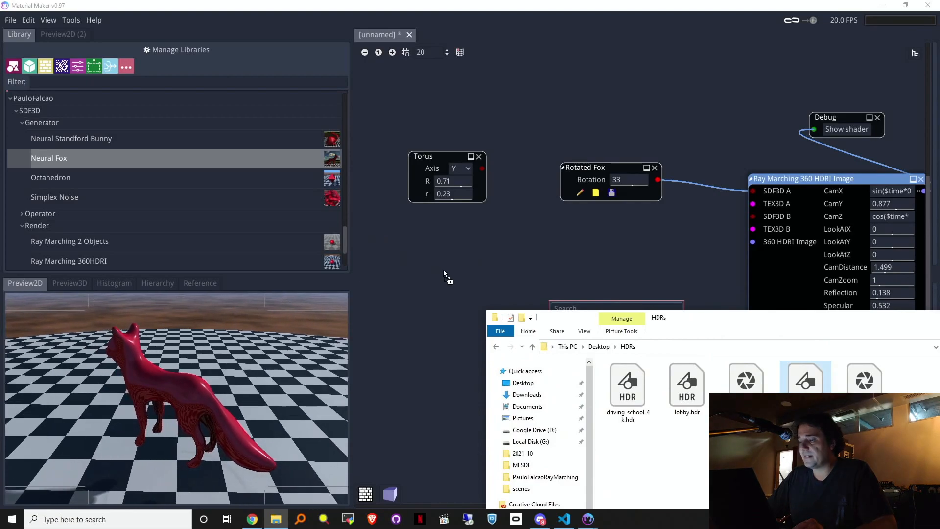
Step: Search Google for 'hdriheaven' in a new Chrome tab and open the Poly Haven result
click(260, 516)
click(365, 9)
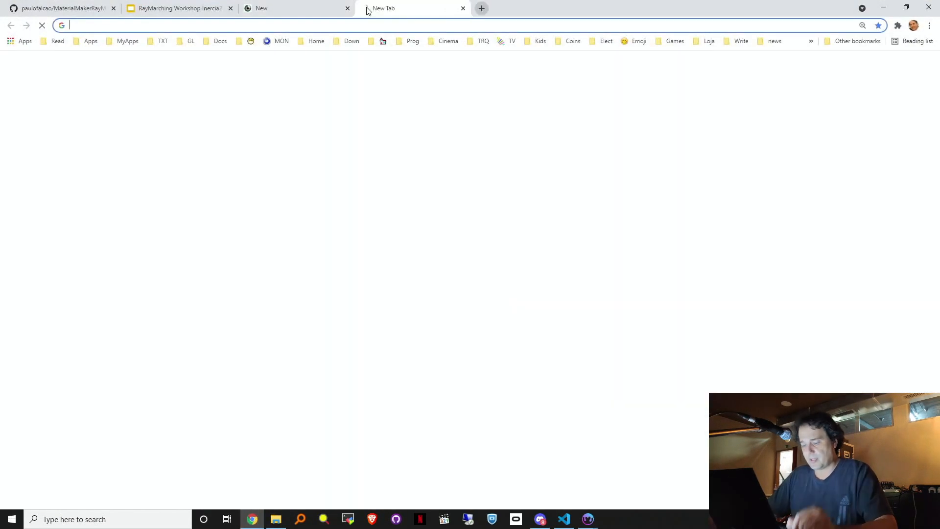
text(hdriheaven)
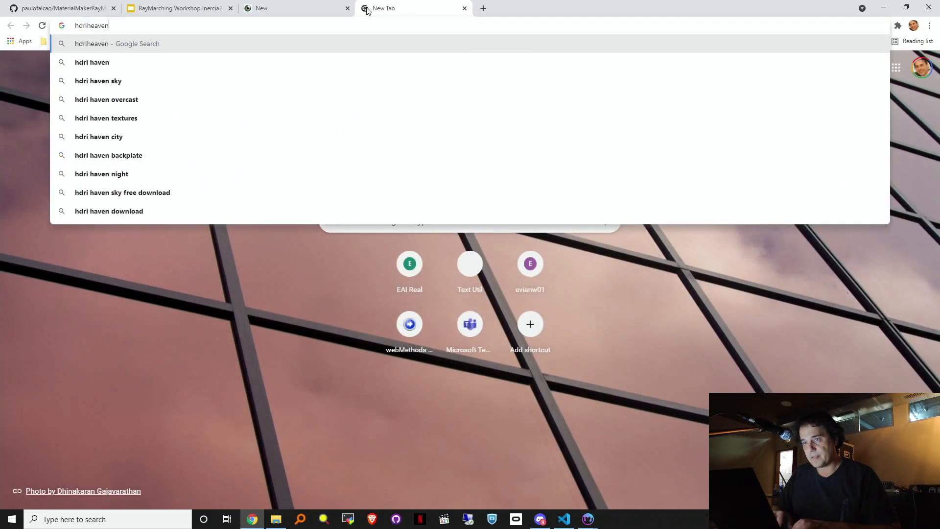
key(Return)
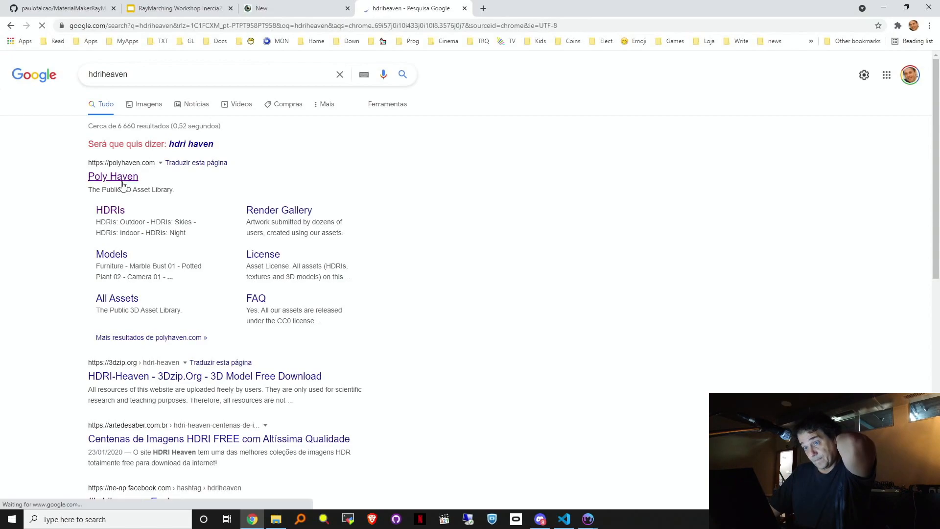
click(123, 185)
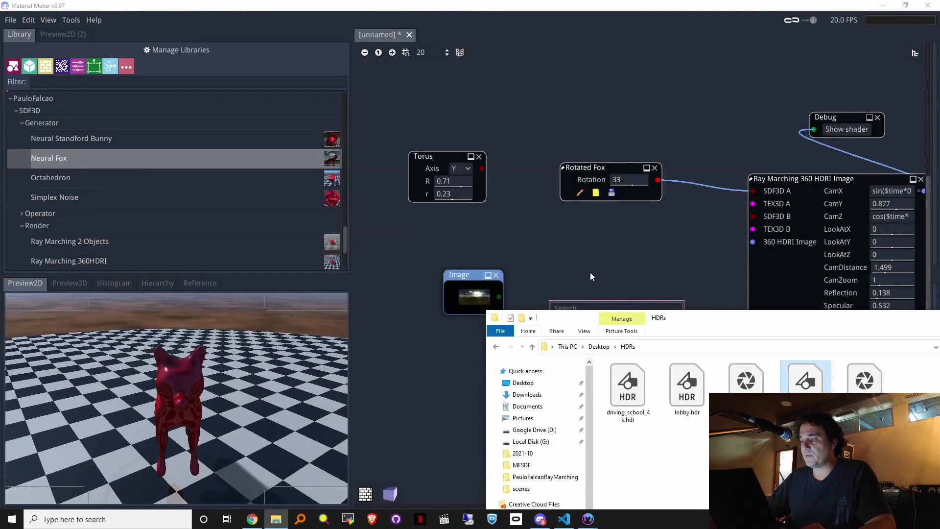
Step: Feed the Image node into Ray Marching's 360 HDRI Image input and lower CamY to 0.393
click(531, 293)
drag(499, 297, 760, 243)
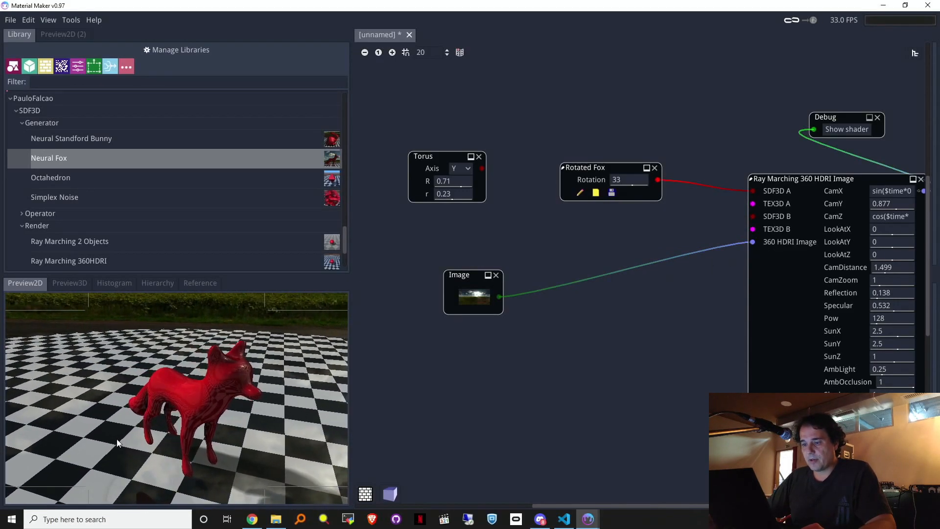
mouse_move(889, 205)
mouse_down()
mouse_move(850, 207)
mouse_move(871, 203)
mouse_move(854, 208)
mouse_move(874, 215)
mouse_up()
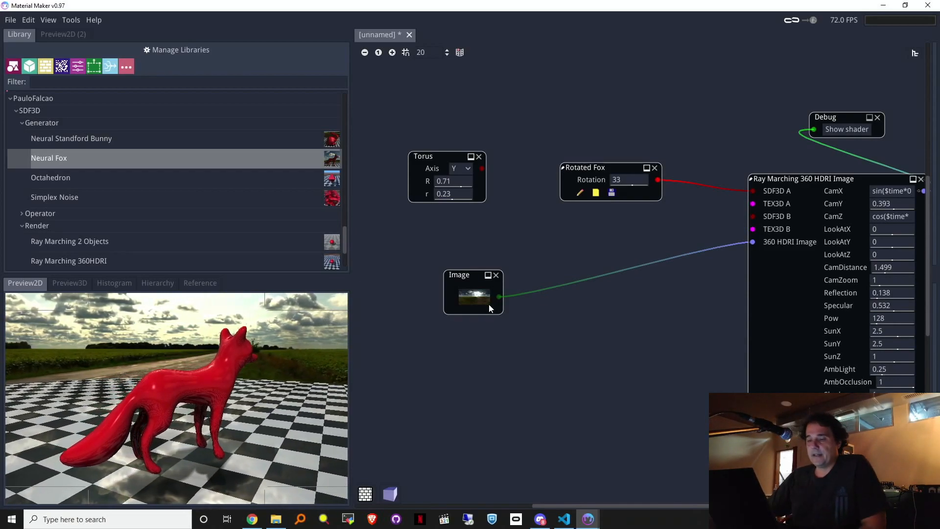
scroll(292, 211, down, 4)
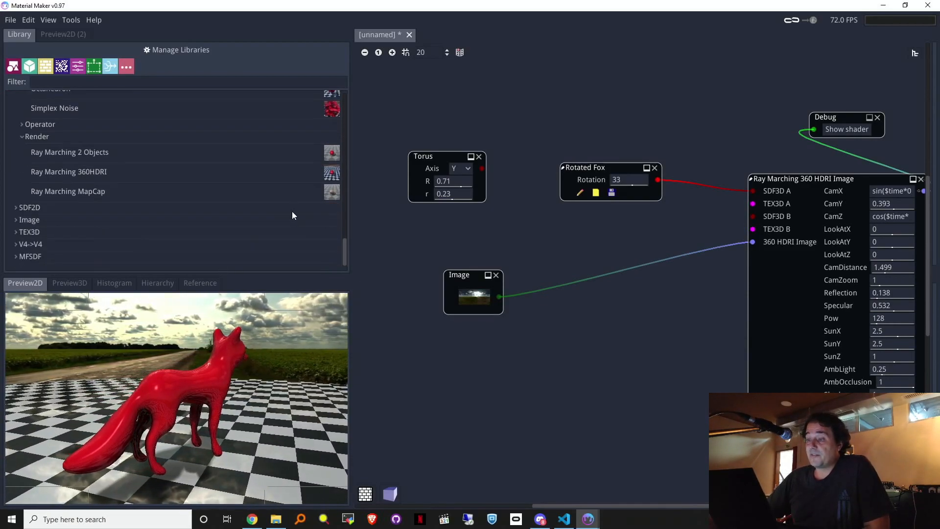
Step: Delete the Image node and add a Nimitz HDRI Sky generator from the Image library
click(17, 220)
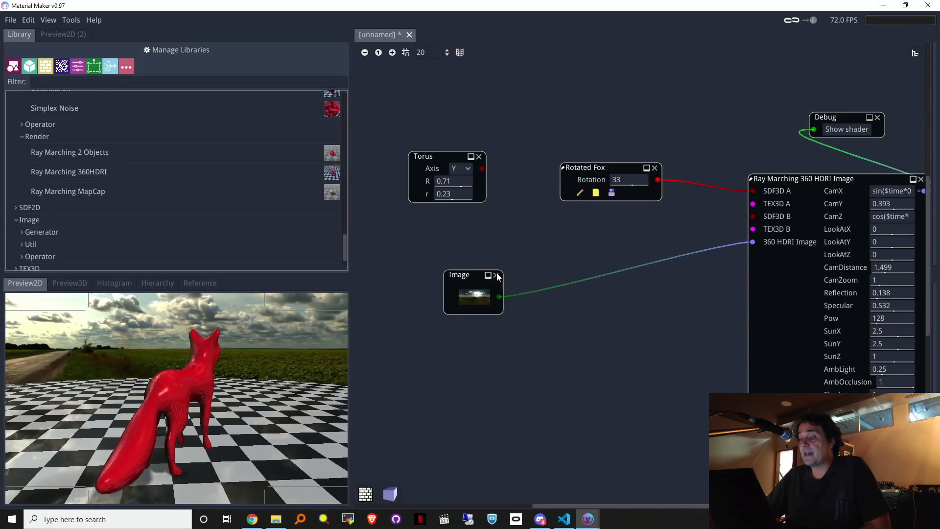
click(497, 276)
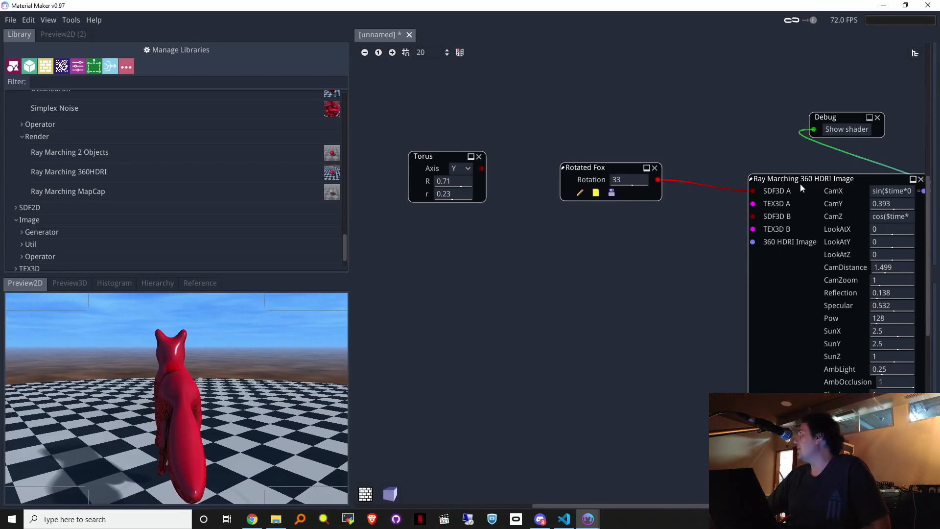
scroll(258, 227, down, 3)
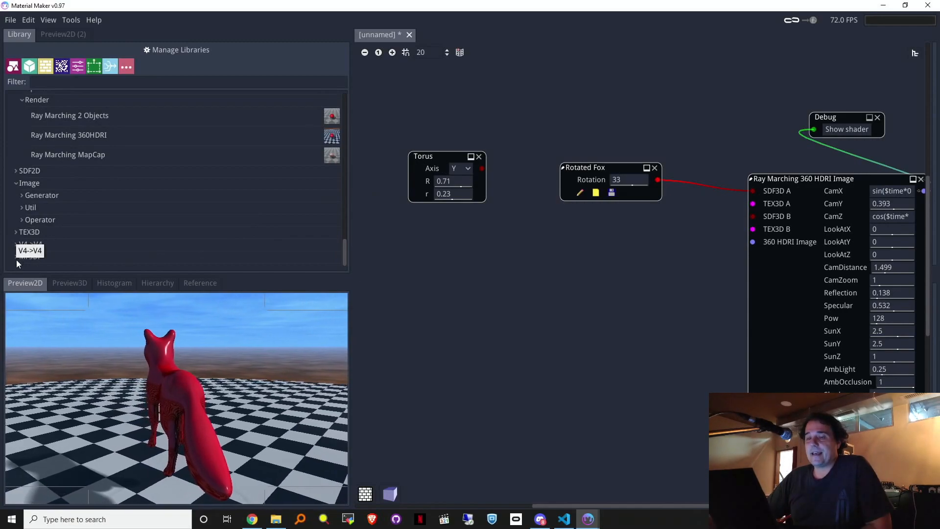
click(23, 196)
click(125, 214)
drag(125, 210, 518, 256)
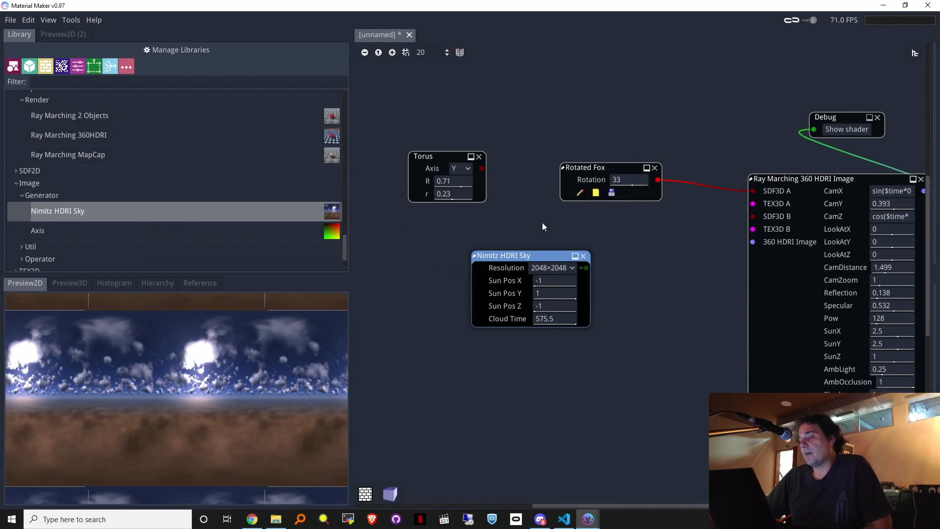
drag(586, 268, 705, 247)
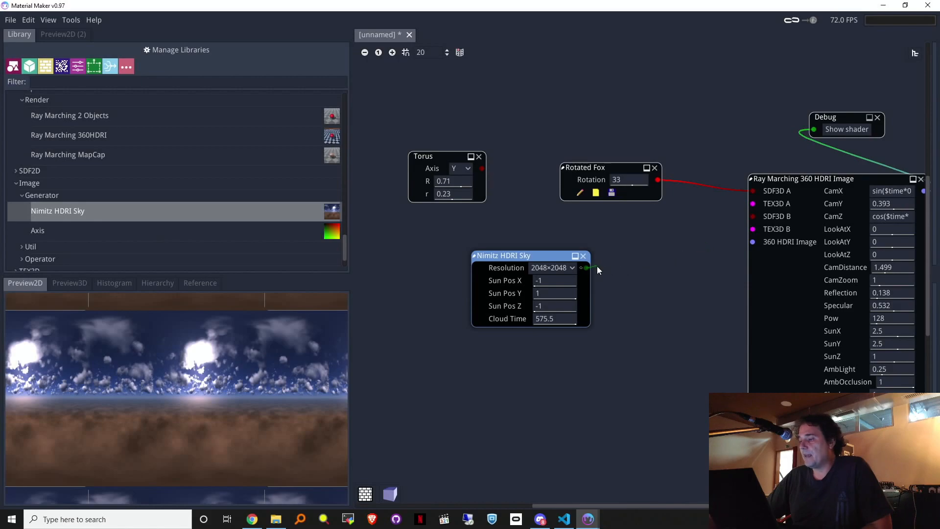
drag(597, 267, 598, 267)
drag(519, 258, 521, 263)
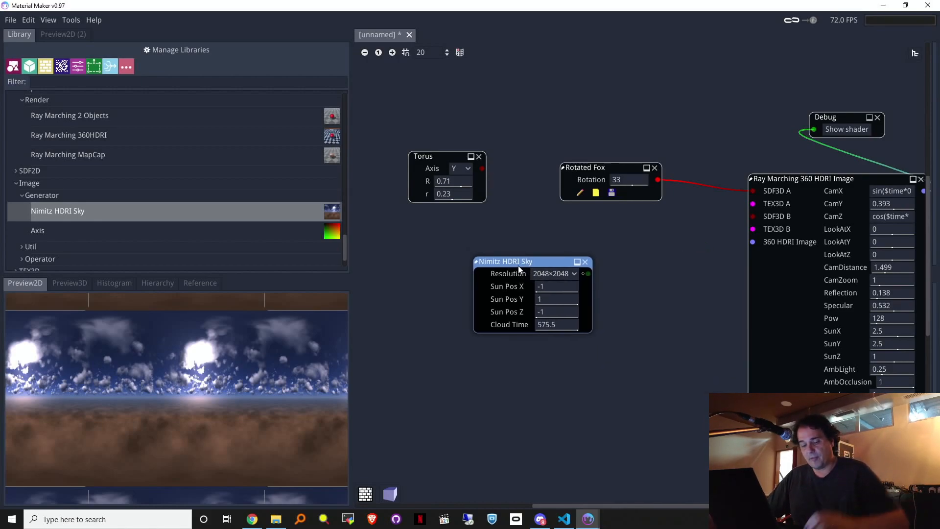
Step: Make the Nimitz HDRI Sky node editable with Ctrl+W and view its internal graph
key(ctrl+w)
click(492, 338)
middle_drag(838, 98, 783, 84)
middle_drag(738, 110, 701, 81)
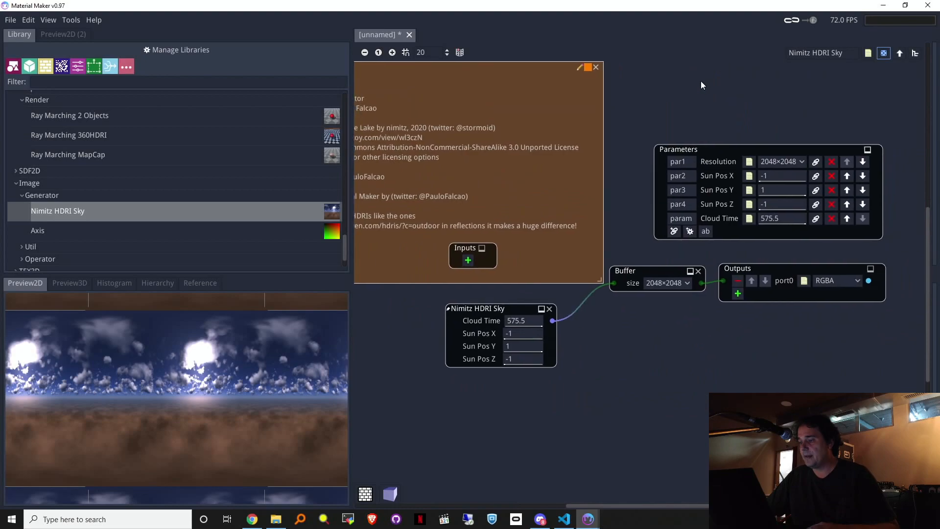
Step: Select the inner Nimitz HDRI Sky node, then go back up to the main graph
click(505, 311)
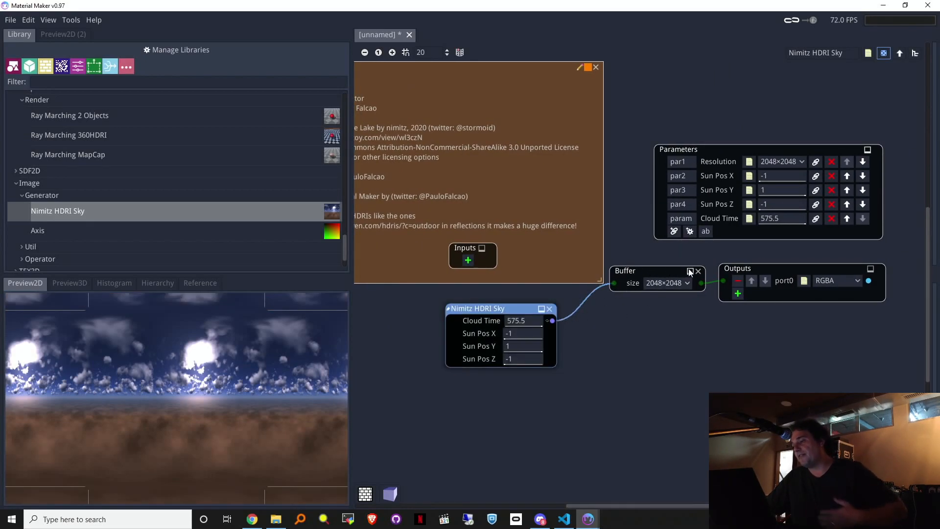
click(900, 53)
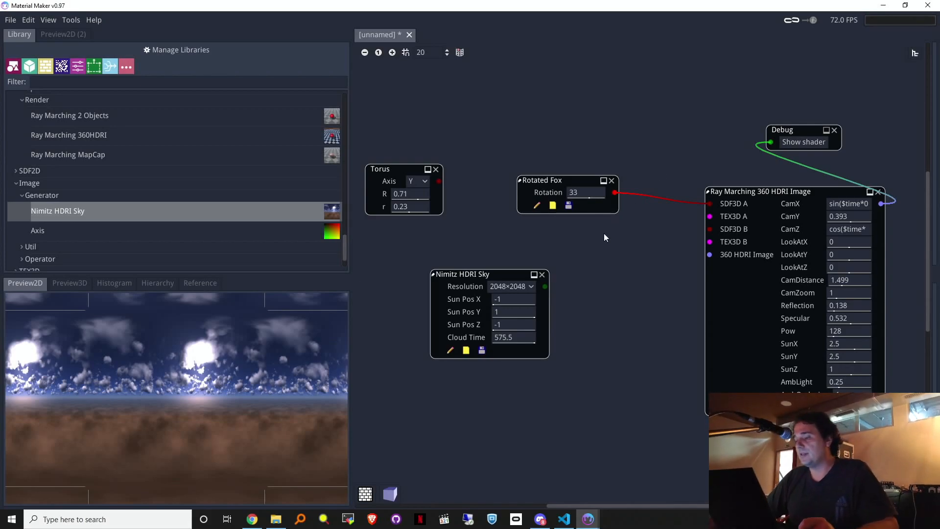
Step: Feed Nimitz HDRI Sky into the 360 HDRI Image input and lower CamY to 0.343
drag(691, 258, 699, 254)
drag(785, 191, 765, 185)
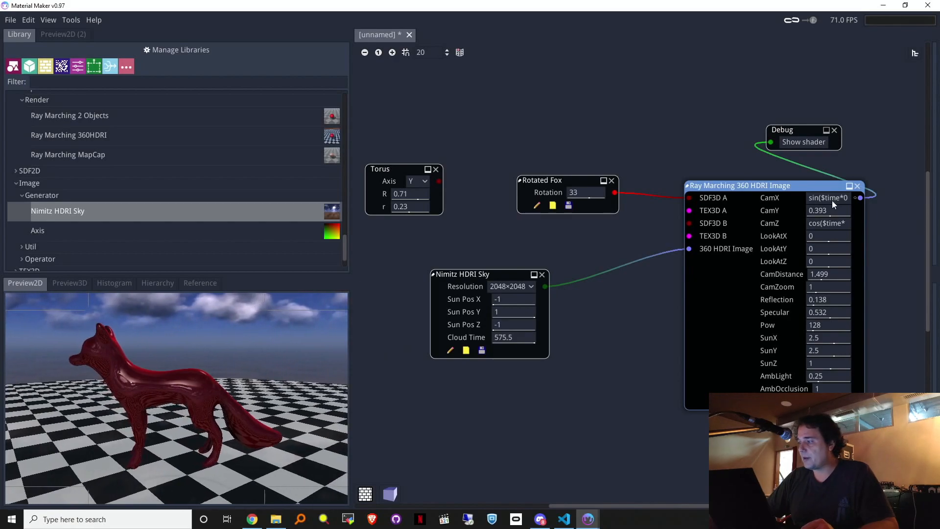
mouse_move(827, 209)
mouse_down()
mouse_move(796, 214)
mouse_move(819, 210)
mouse_up()
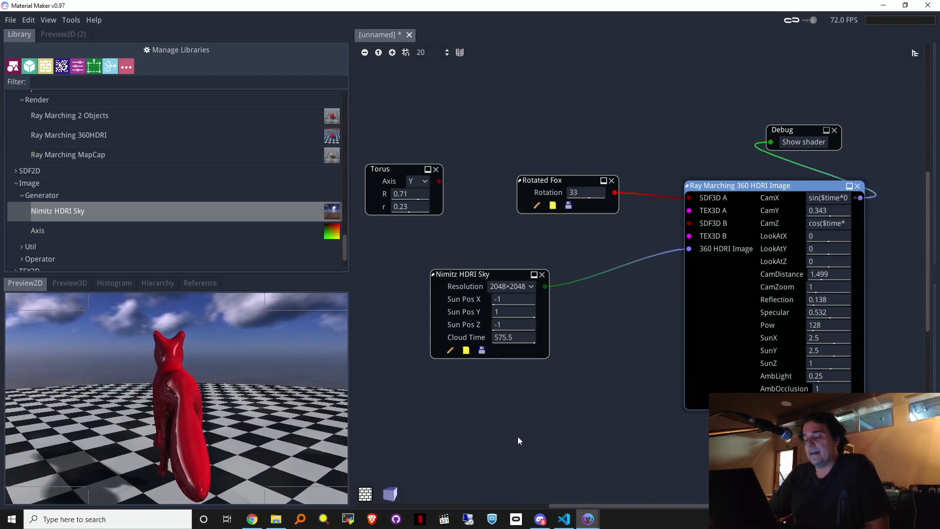
mouse_move(253, 521)
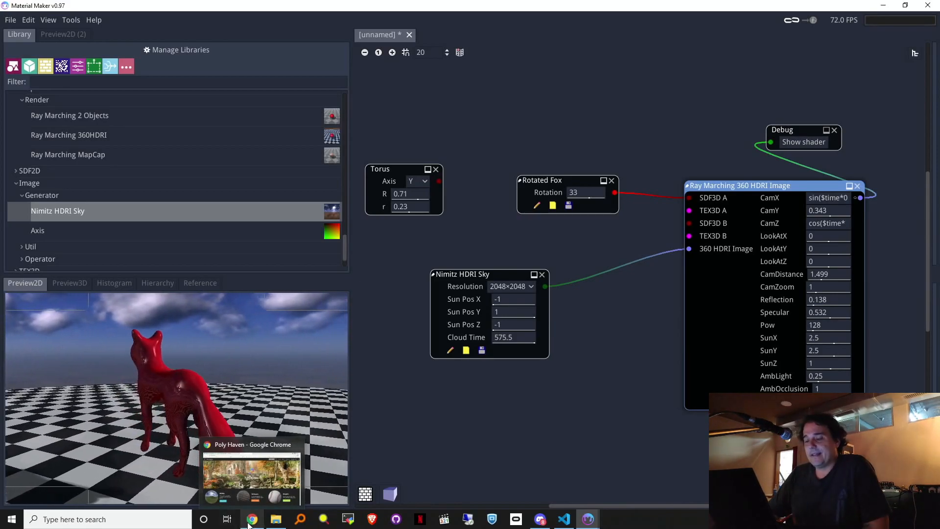
Step: Leave the unsaved Shadertoy shader via the home page and open the Browse listing
click(250, 473)
click(313, 8)
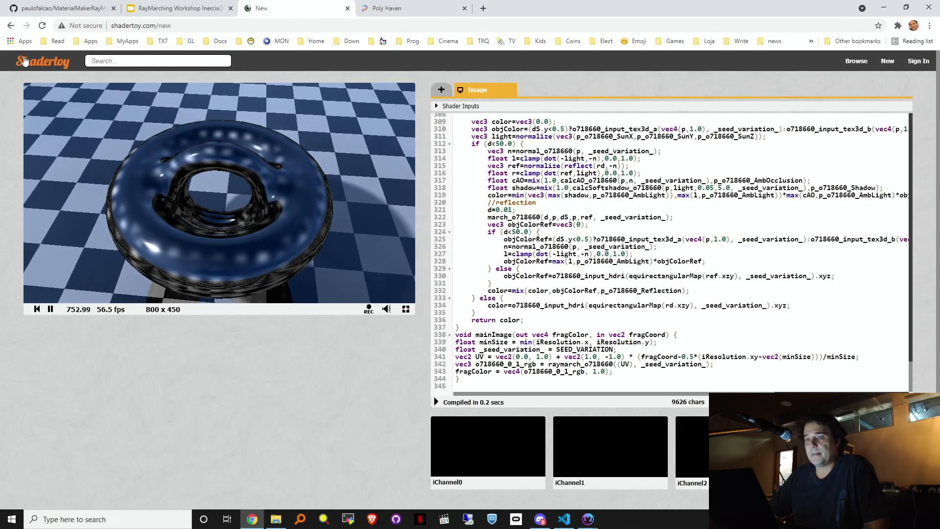
click(45, 56)
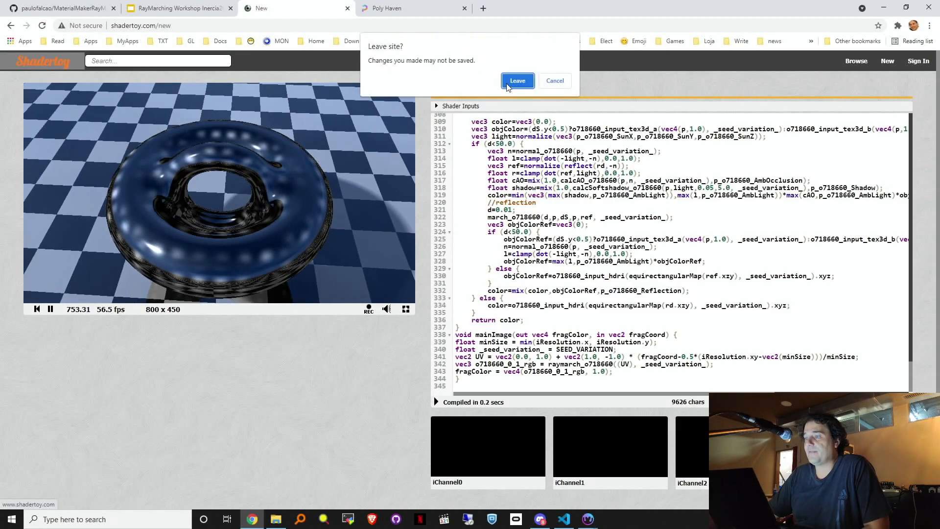
click(507, 84)
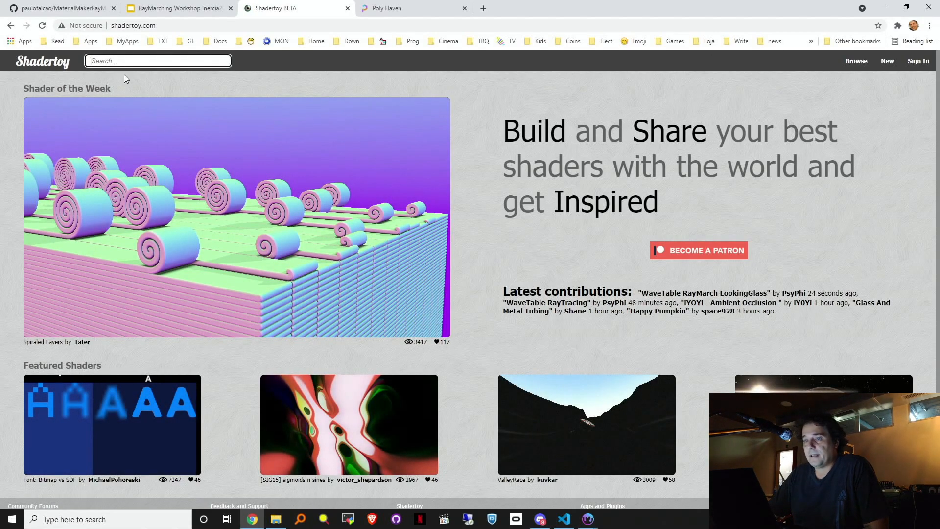
click(857, 60)
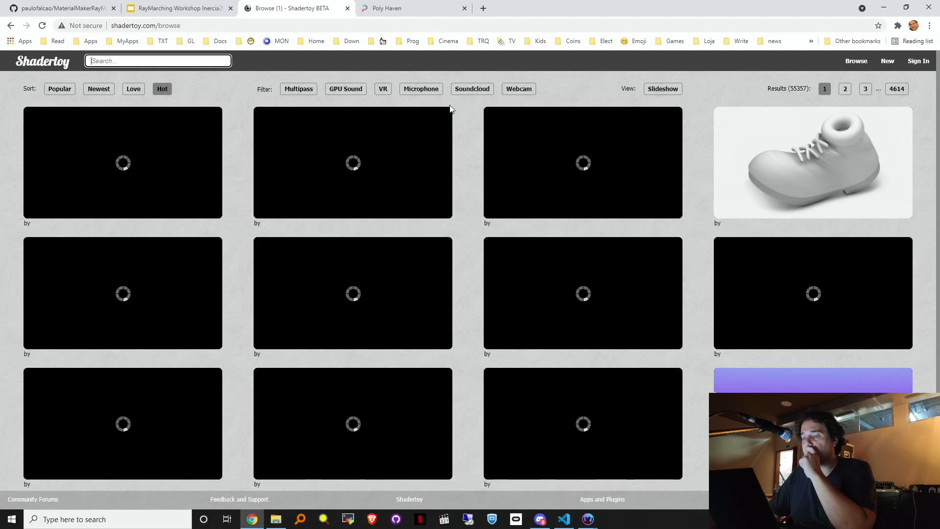
Step: Search Shadertoy for the author's shaders, sort them newest first, and open MFSDF Multi-Field SDF
click(133, 62)
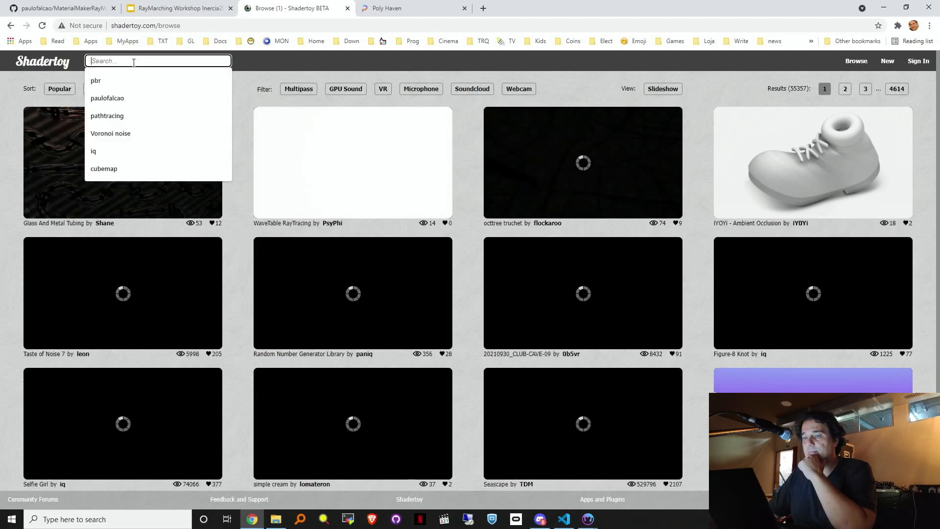
click(101, 98)
key(Return)
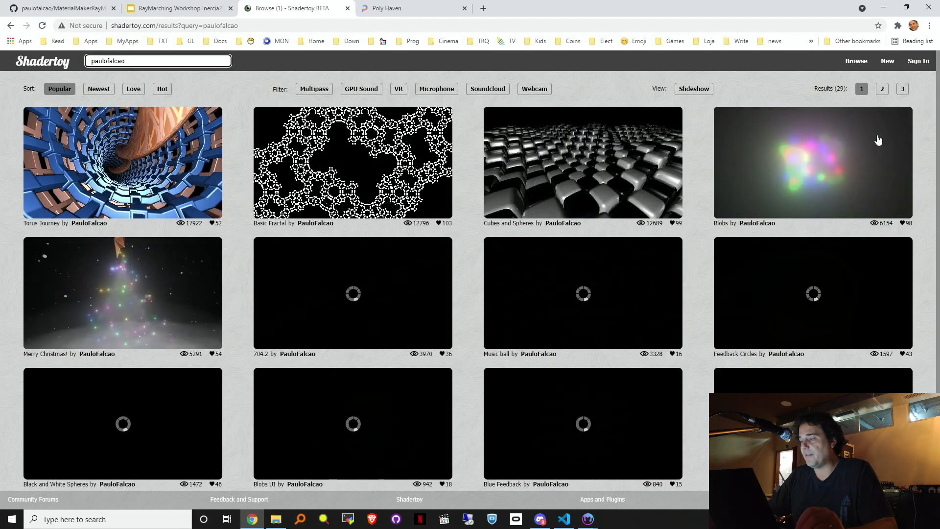
click(100, 92)
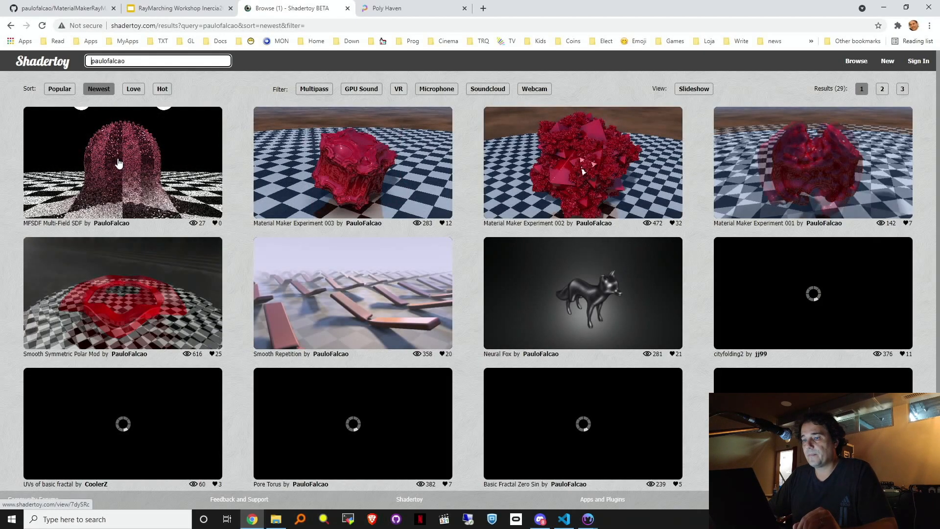
click(119, 163)
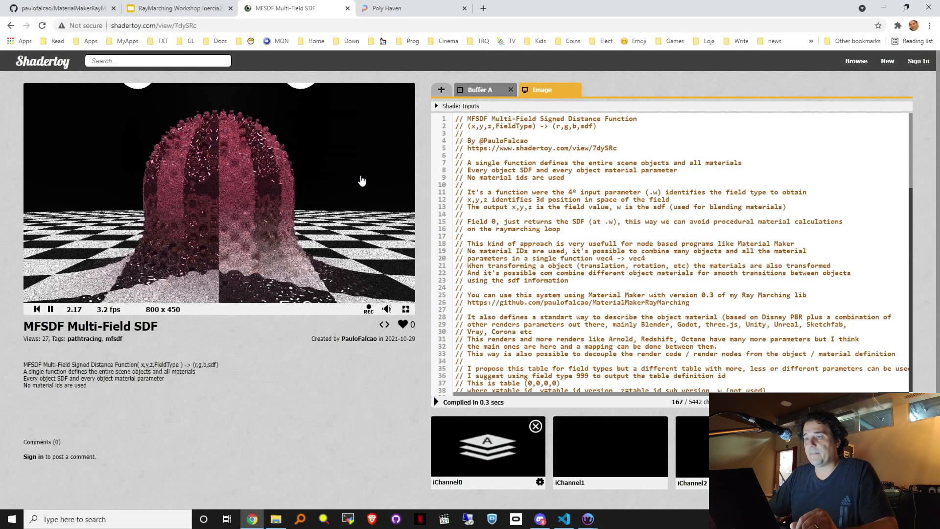
Step: Copy the MFSDF shader page address from Chrome and load it in Brave
click(221, 25)
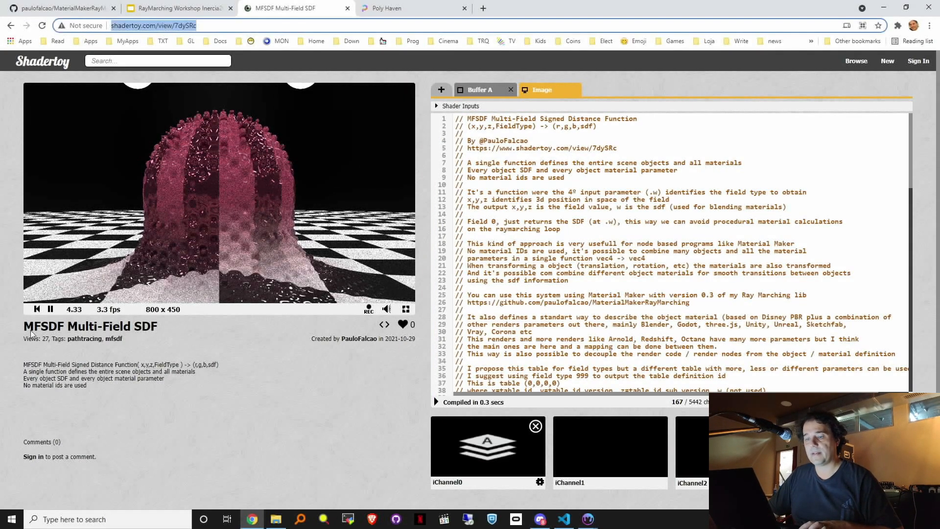
click(50, 309)
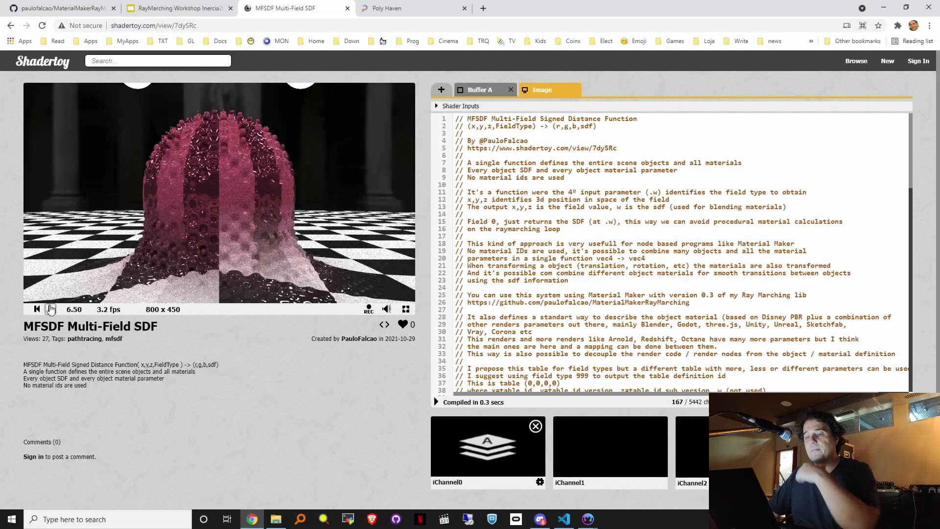
click(215, 27)
key(ctrl+c)
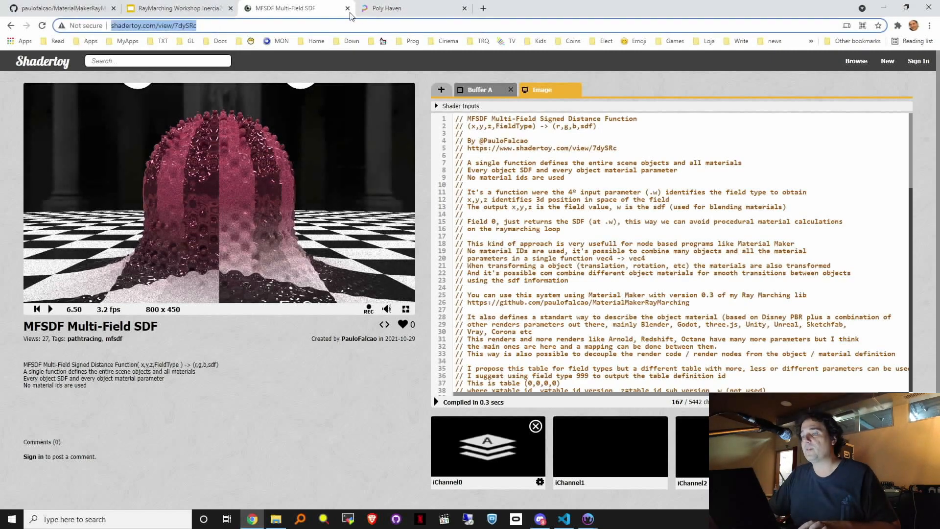
click(371, 519)
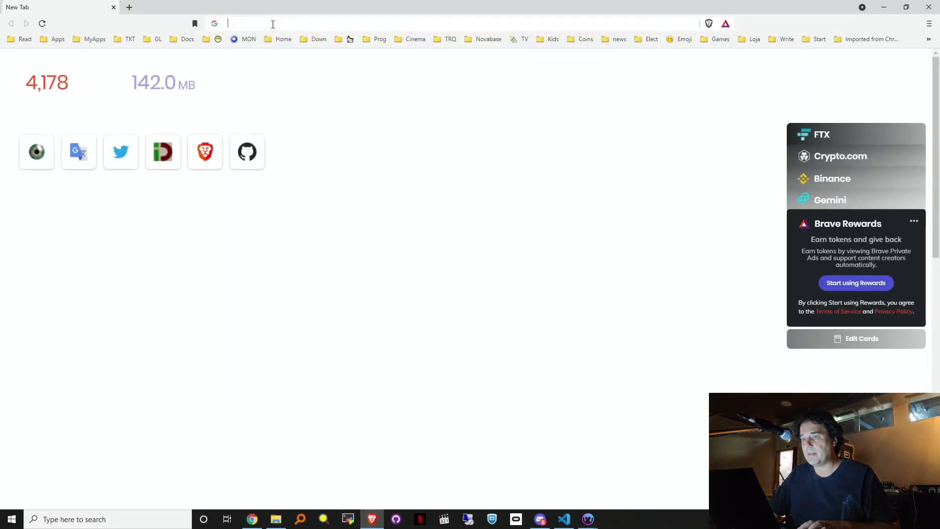
click(273, 24)
key(ctrl+v)
key(Return)
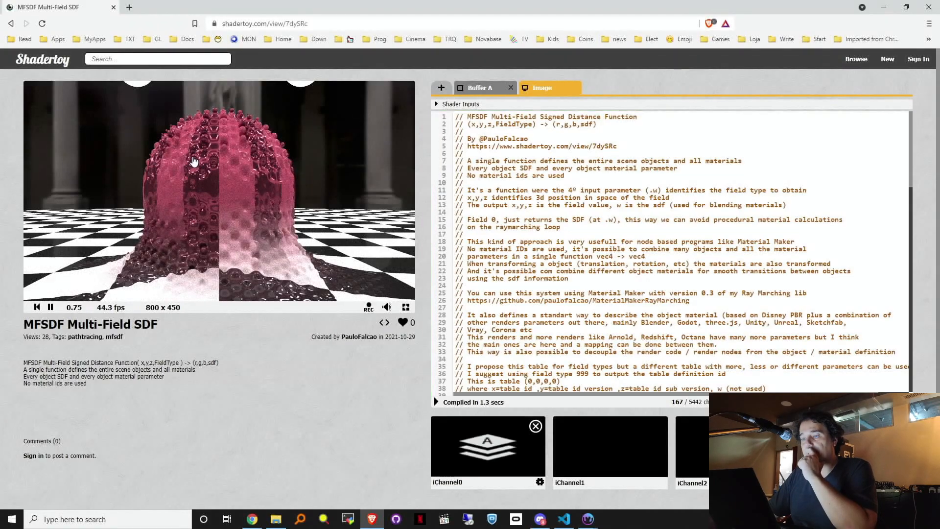
drag(178, 205, 175, 258)
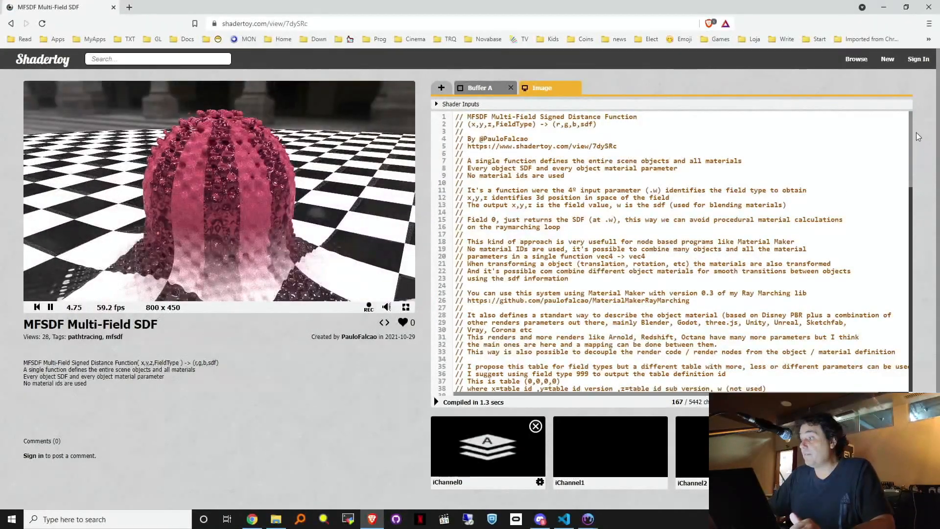
scroll(910, 128, down, 2)
scroll(916, 160, up, 3)
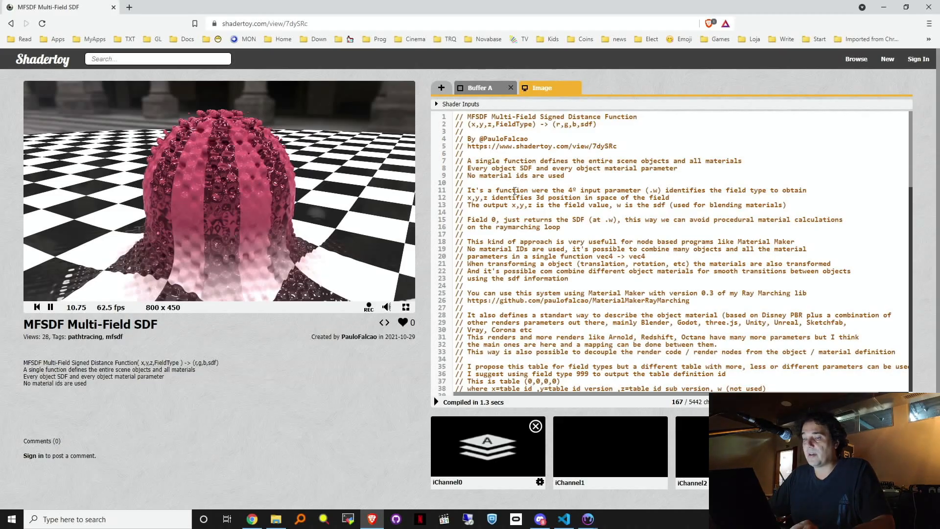
drag(912, 122, 912, 130)
mouse_move(353, 196)
mouse_down()
mouse_move(343, 184)
mouse_move(359, 274)
mouse_move(276, 256)
mouse_move(325, 266)
mouse_move(351, 253)
mouse_up()
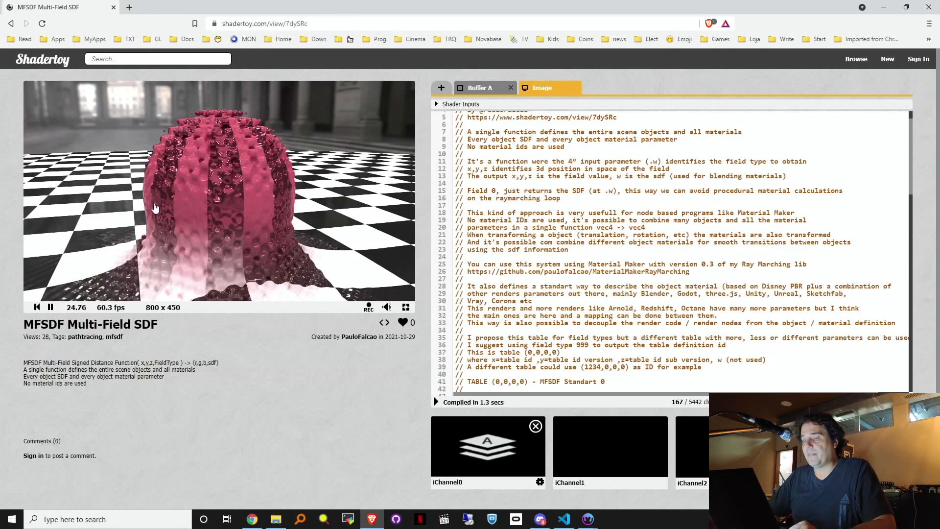
drag(912, 149, 889, 302)
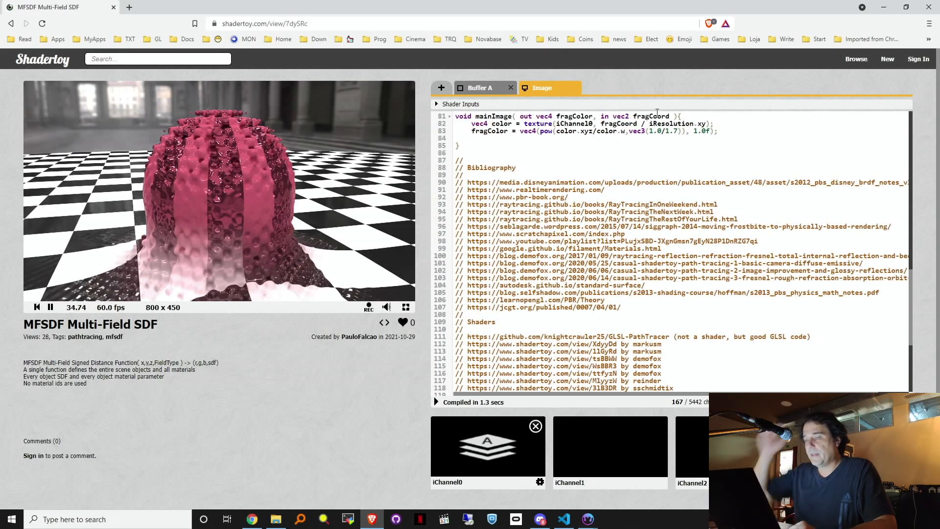
scroll(533, 220, down, 6)
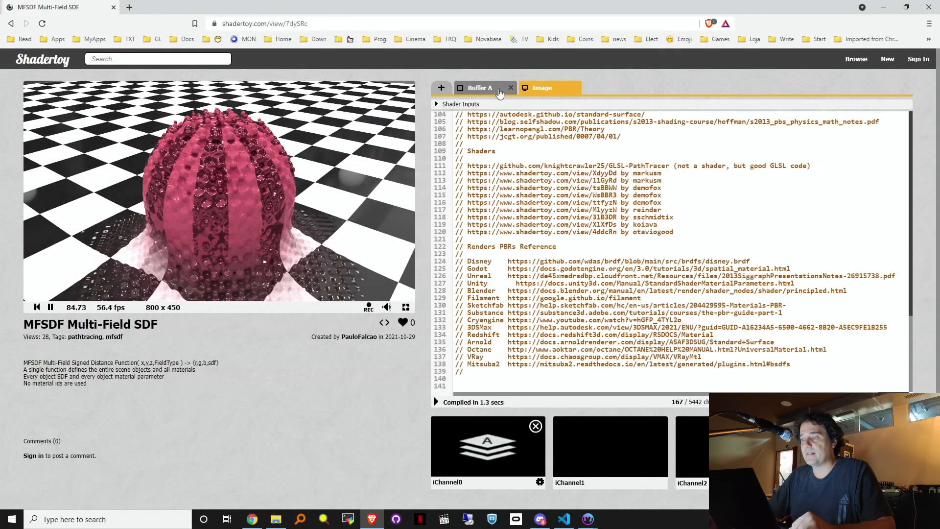
click(484, 86)
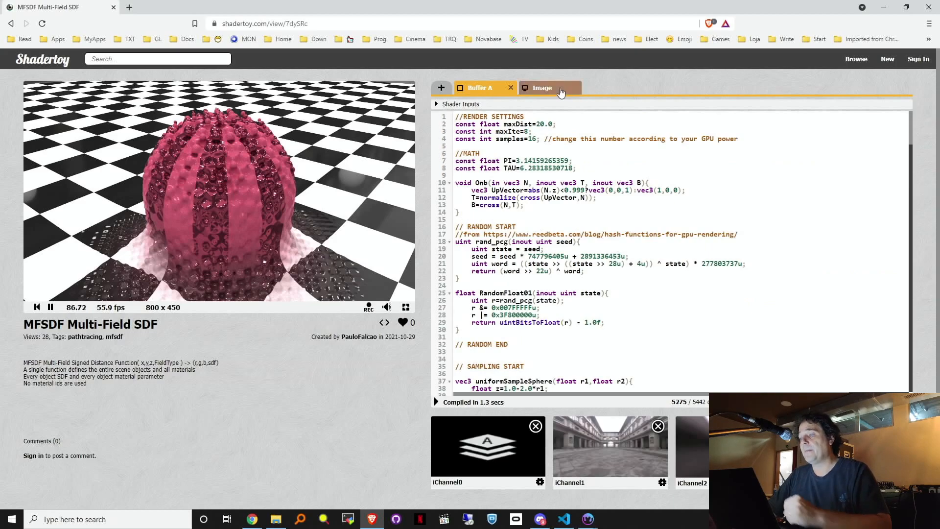
click(559, 88)
scroll(648, 184, up, 5)
scroll(649, 183, up, 10)
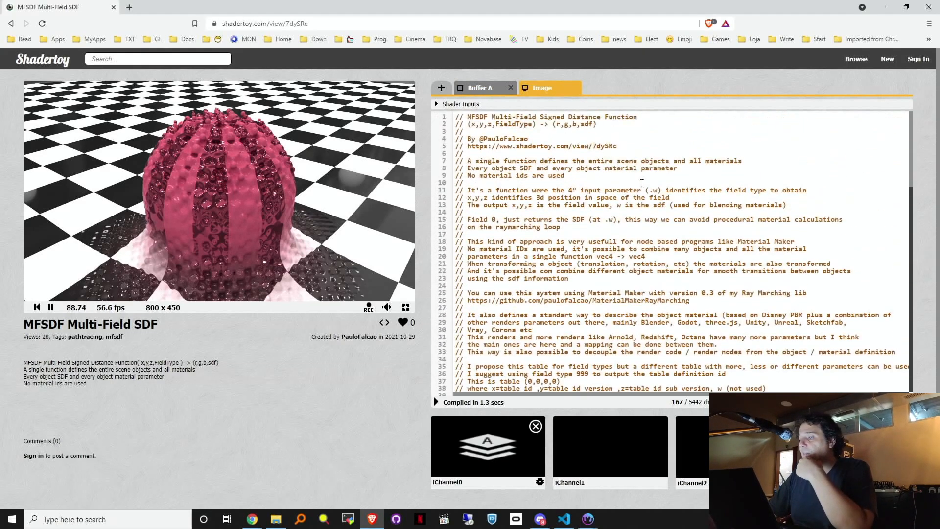
scroll(561, 139, down, 4)
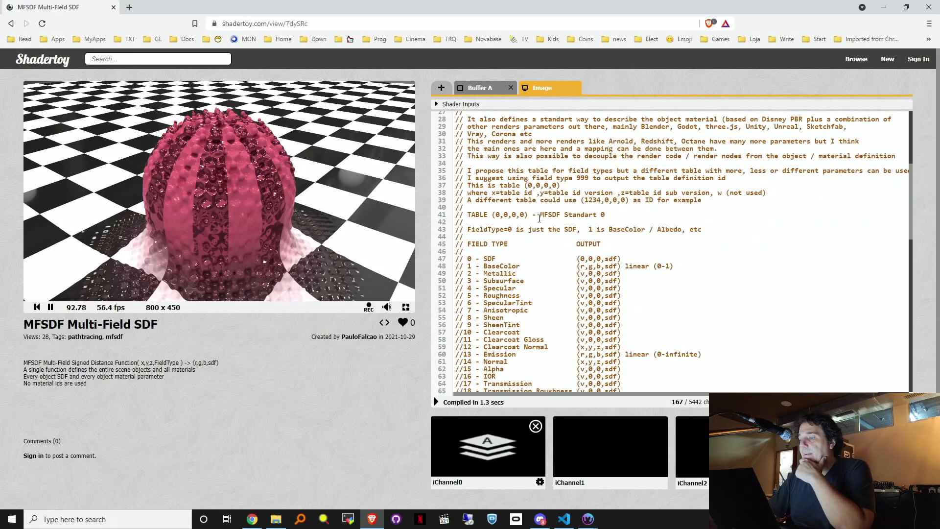
scroll(540, 218, up, 4)
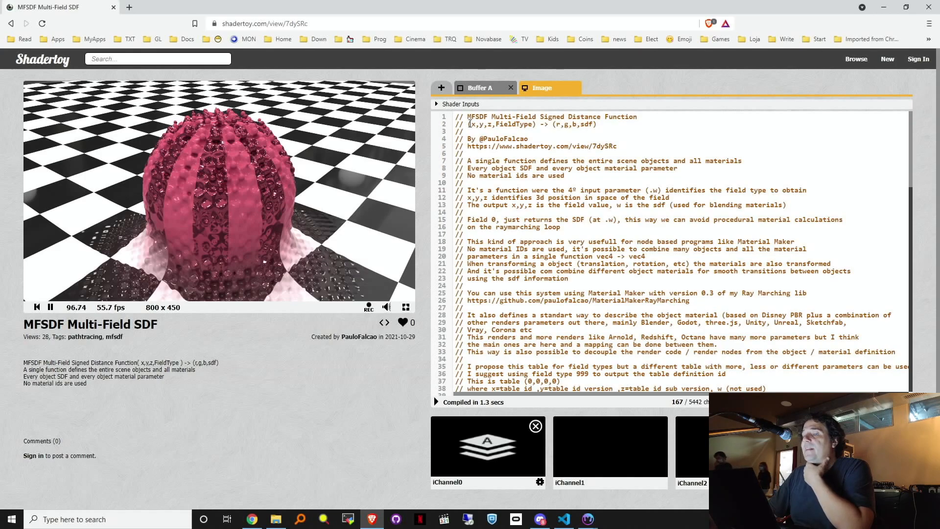
drag(472, 125, 491, 121)
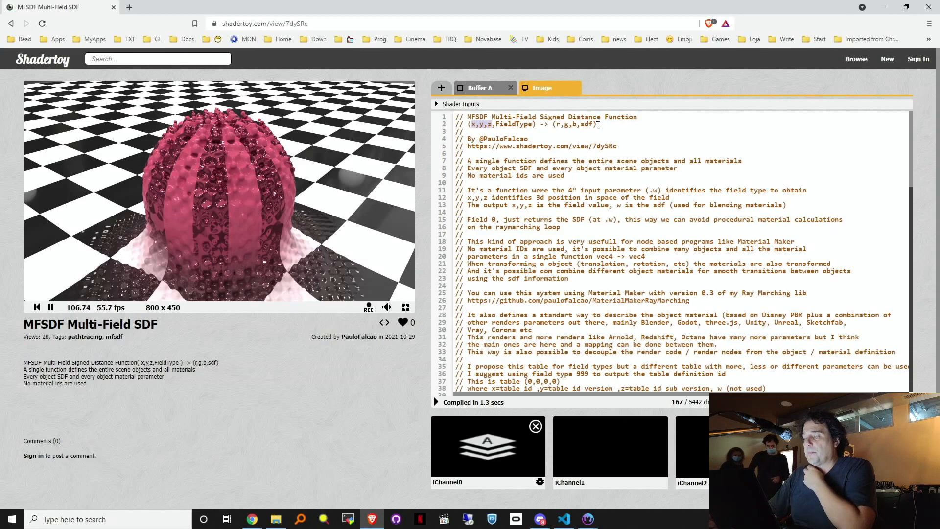
click(601, 129)
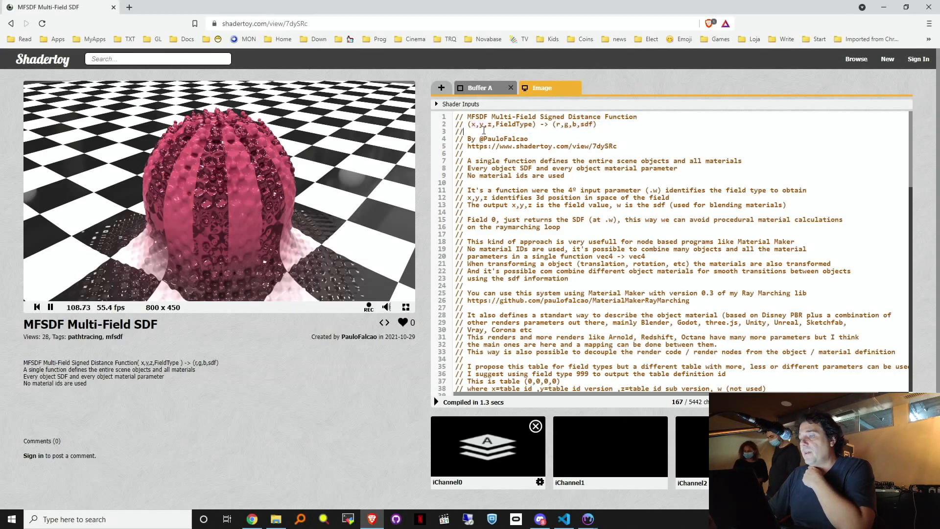
drag(460, 130, 459, 119)
click(499, 132)
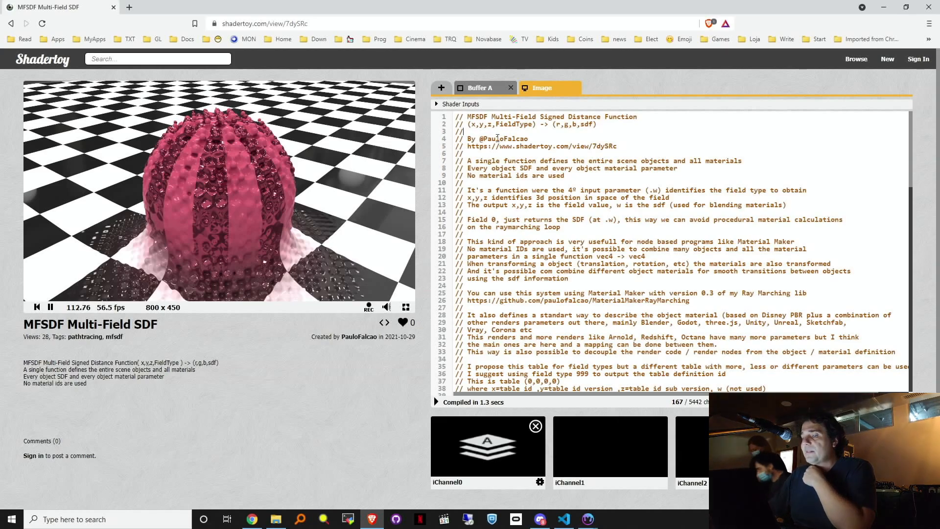
scroll(589, 223, down, 4)
scroll(588, 223, down, 2)
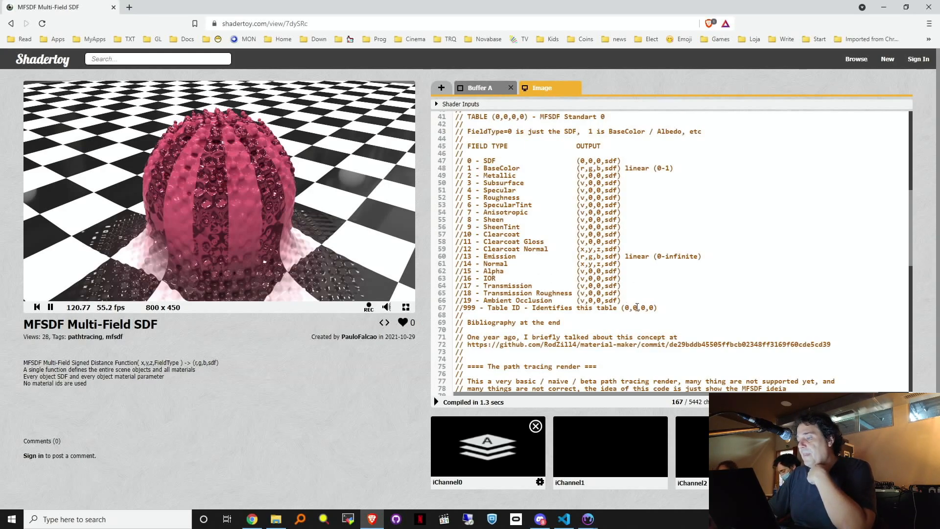
drag(663, 307, 433, 160)
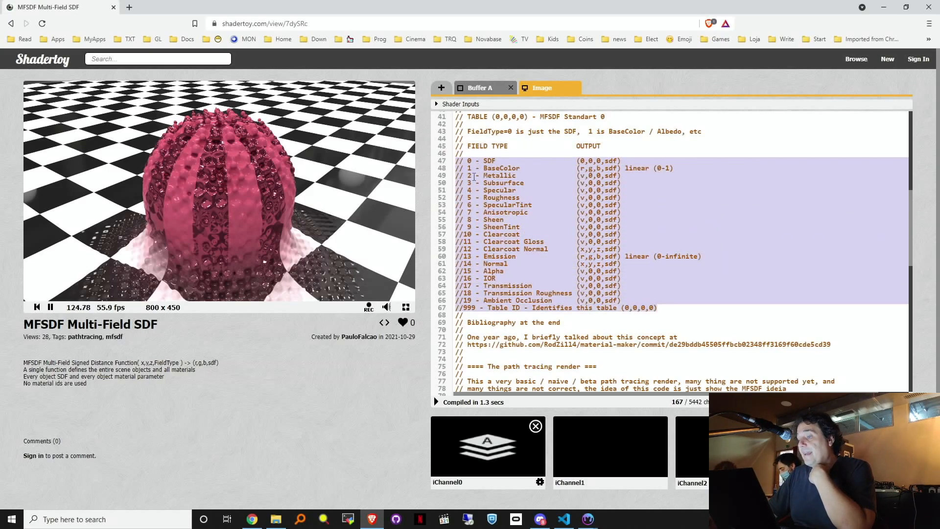
scroll(549, 244, up, 6)
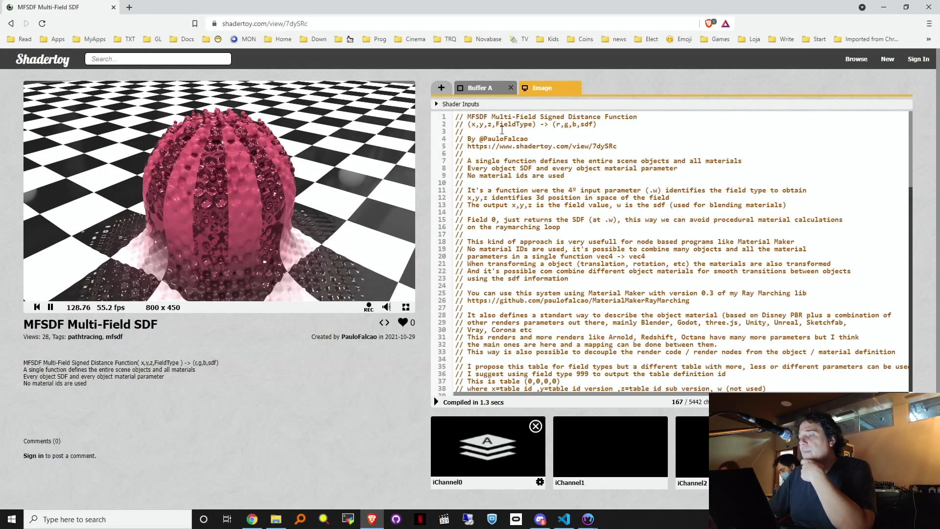
double_click(528, 125)
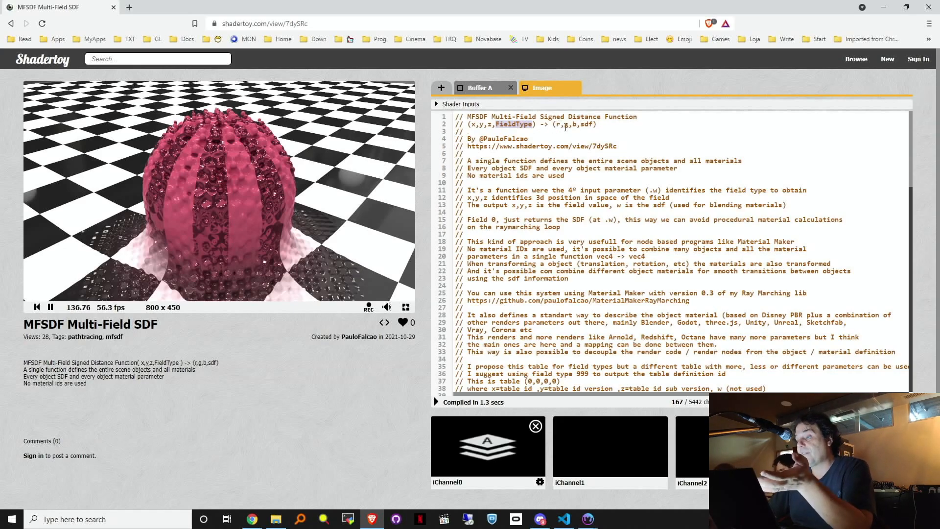
drag(581, 124, 591, 122)
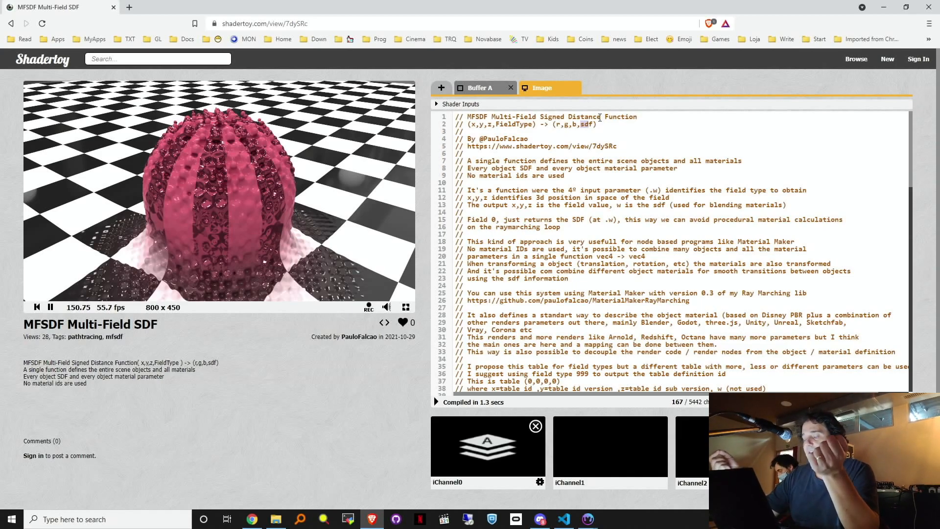
drag(908, 132, 907, 208)
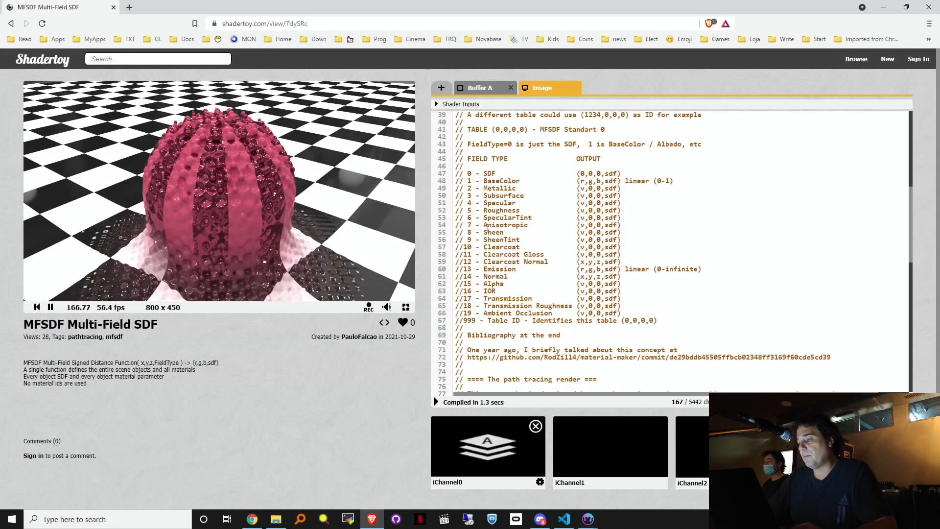
click(130, 8)
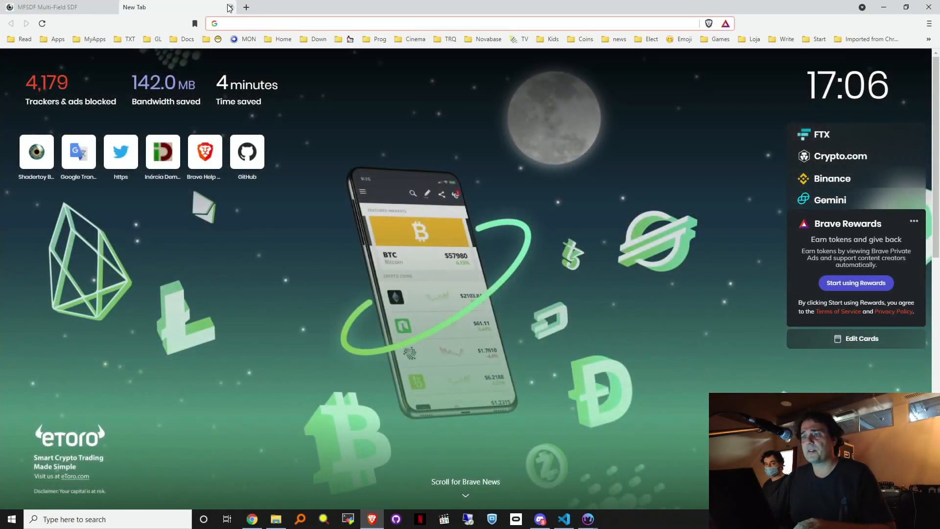
click(231, 7)
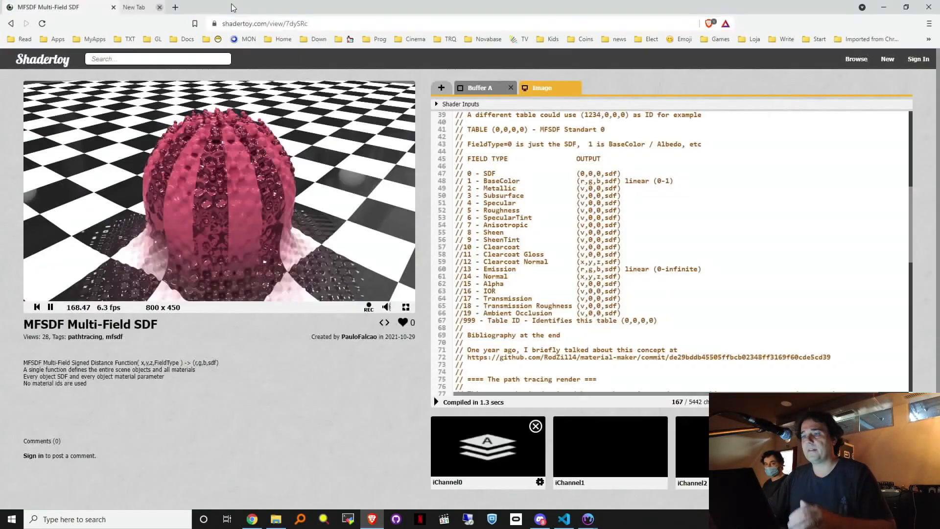
drag(632, 329, 577, 291)
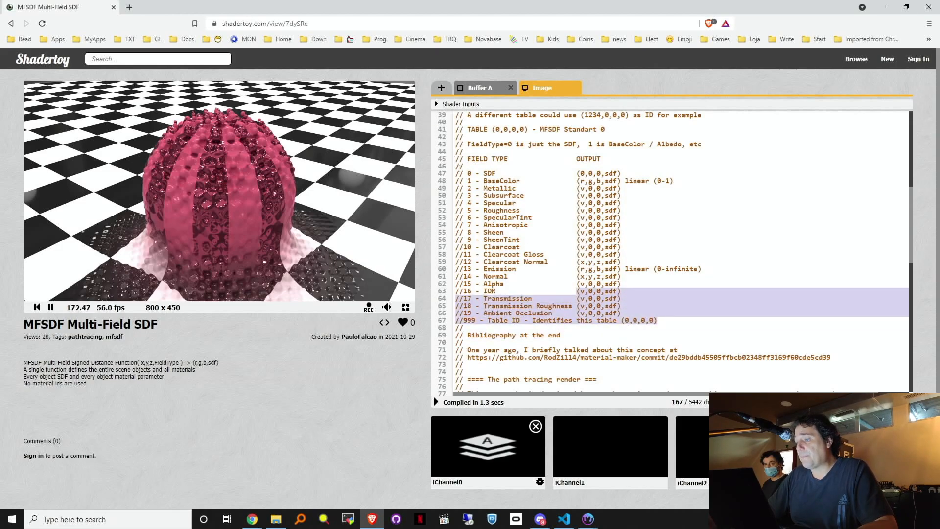
drag(456, 174, 693, 320)
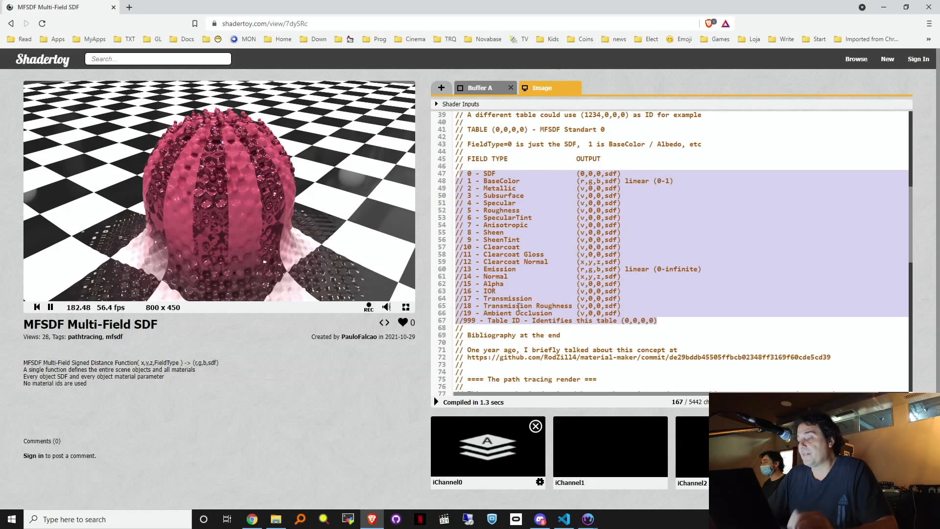
click(467, 320)
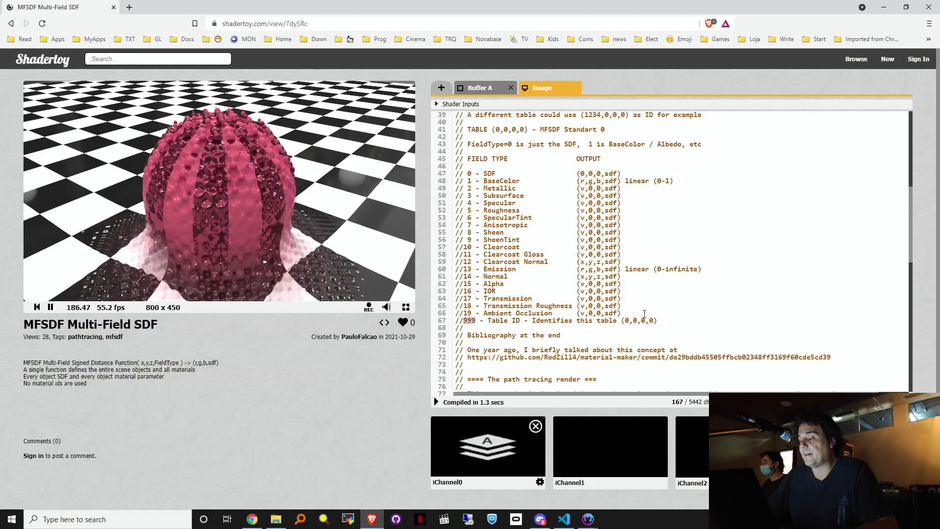
drag(669, 322, 445, 330)
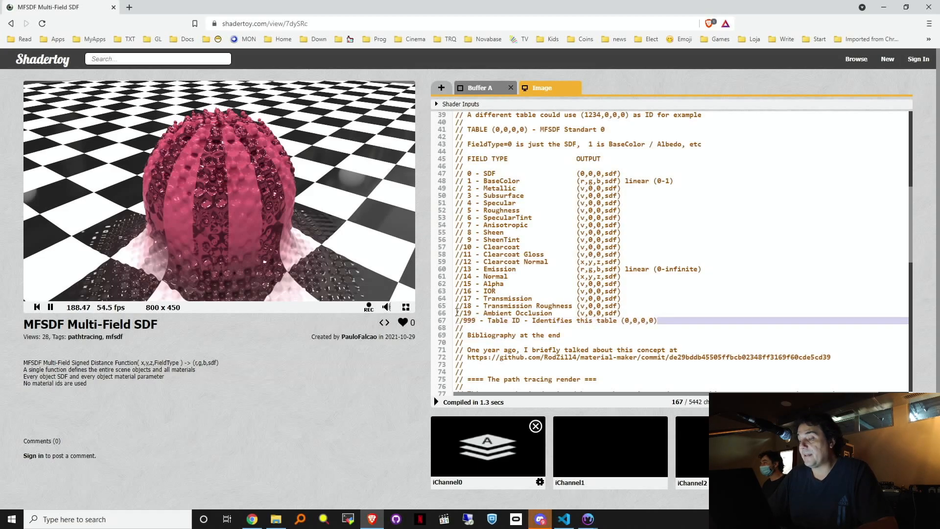
click(631, 226)
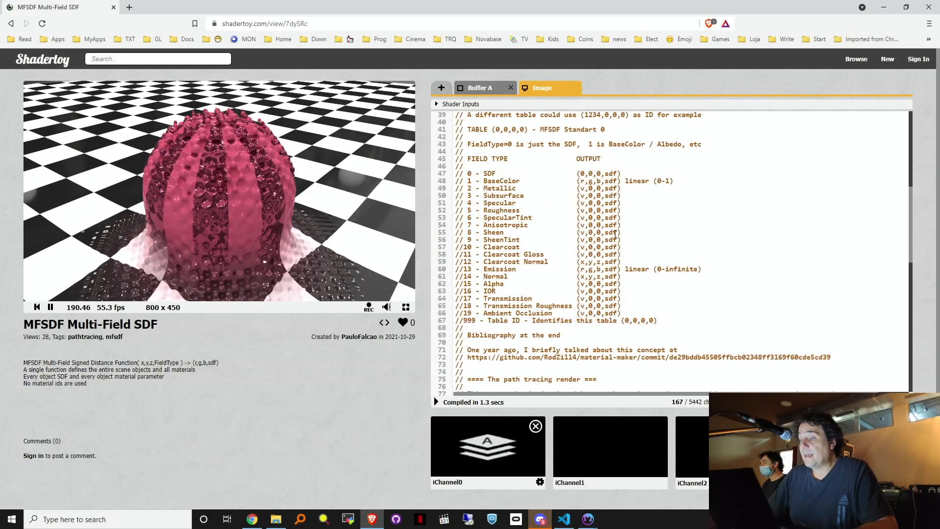
drag(273, 202, 377, 248)
drag(912, 207, 912, 241)
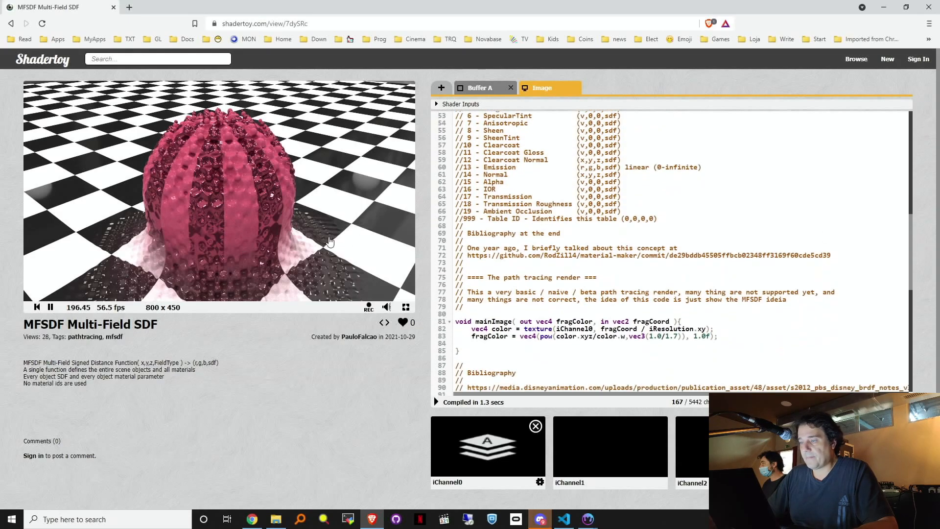
drag(272, 193, 92, 184)
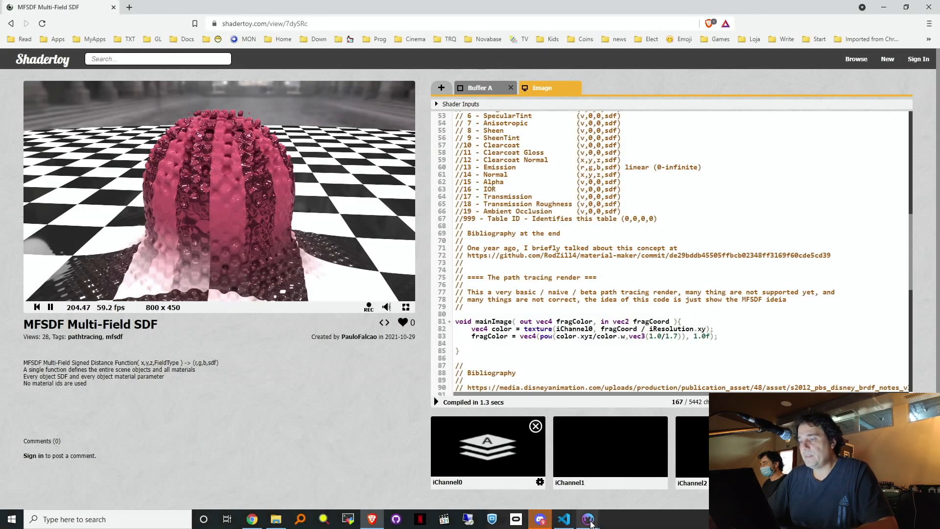
Step: Back in Material Maker, box-select and delete all nodes of the old fox scene
mouse_move(592, 523)
click(688, 478)
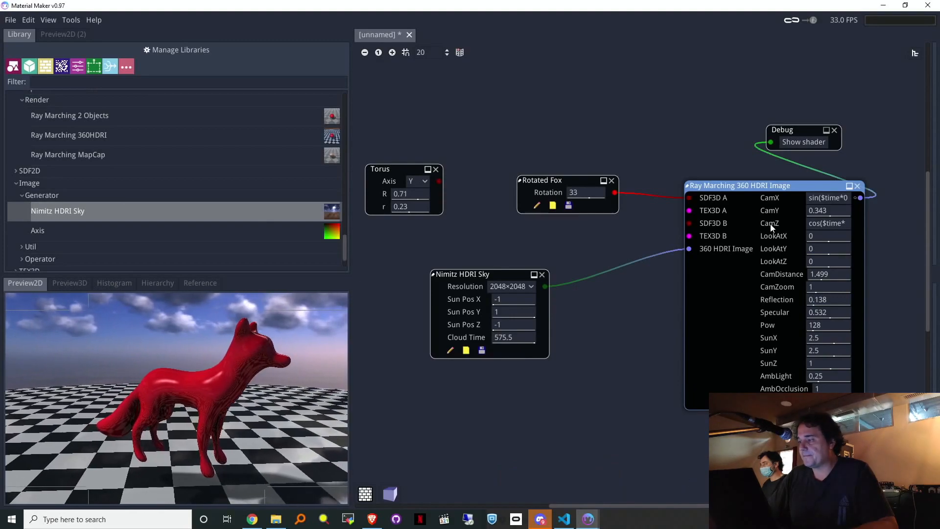
drag(414, 96, 832, 440)
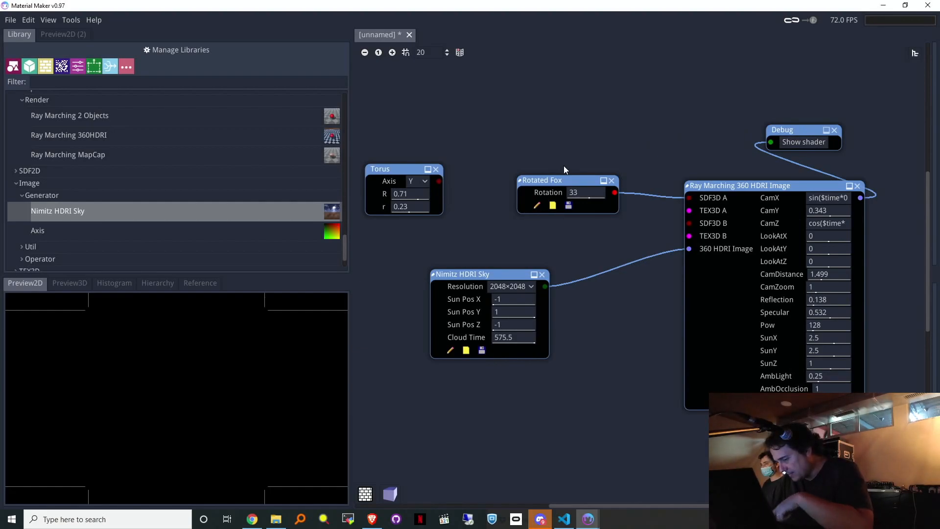
key(Delete)
Step: Expand the MFSDF library's Generator and Render groups, selecting Ray Marching Multi-Field SDF
scroll(145, 230, down, 2)
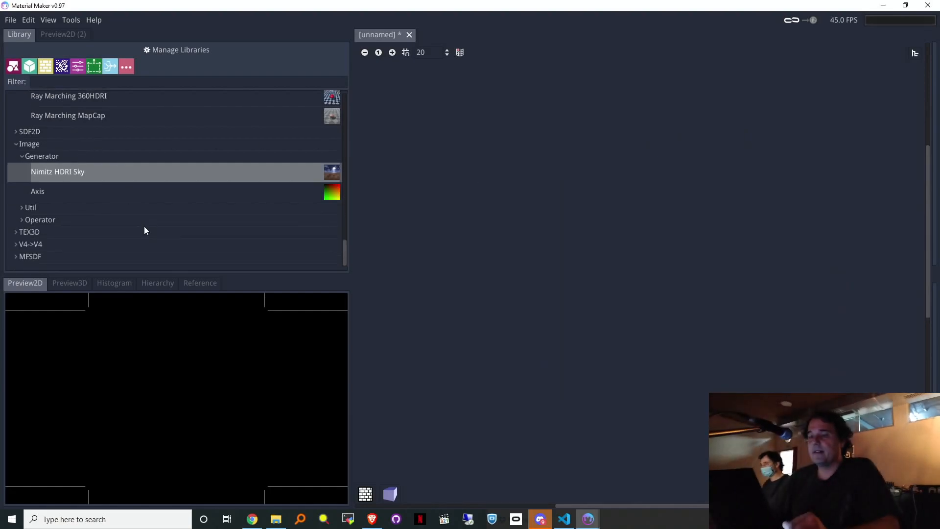
click(16, 257)
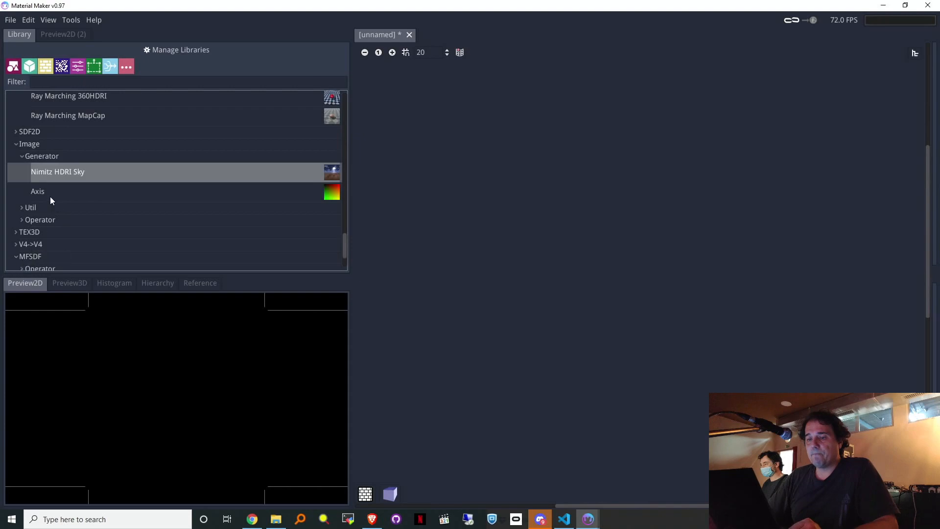
click(16, 144)
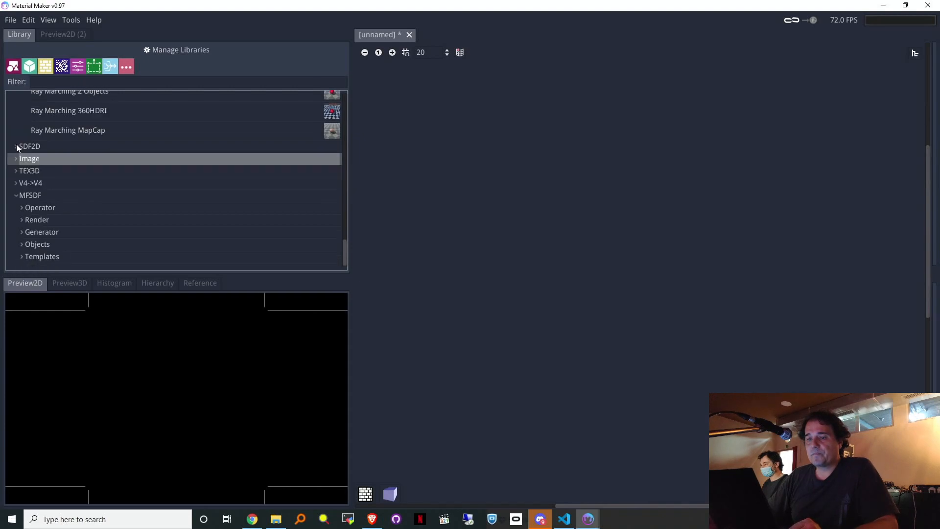
click(23, 233)
scroll(49, 226, down, 3)
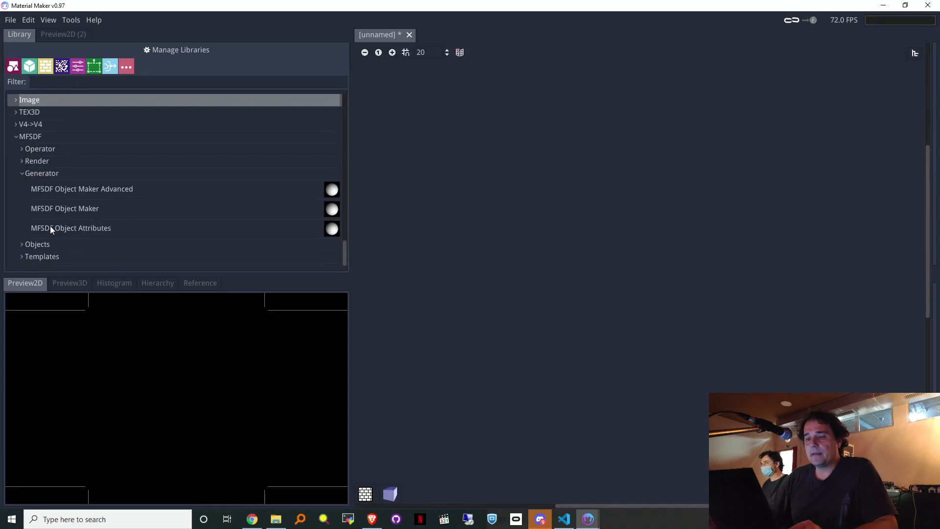
click(20, 163)
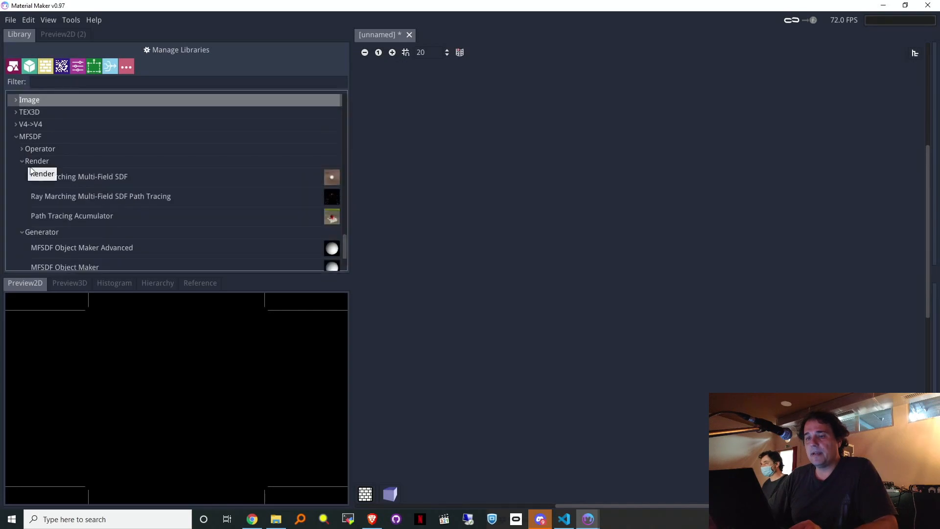
click(62, 180)
scroll(34, 142, up, 2)
scroll(43, 152, up, 5)
scroll(40, 186, down, 6)
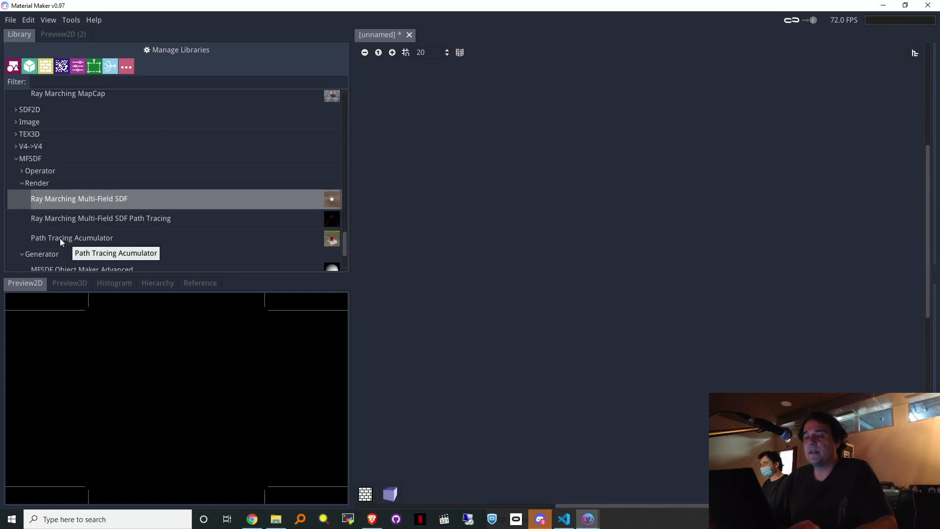
scroll(45, 141, up, 4)
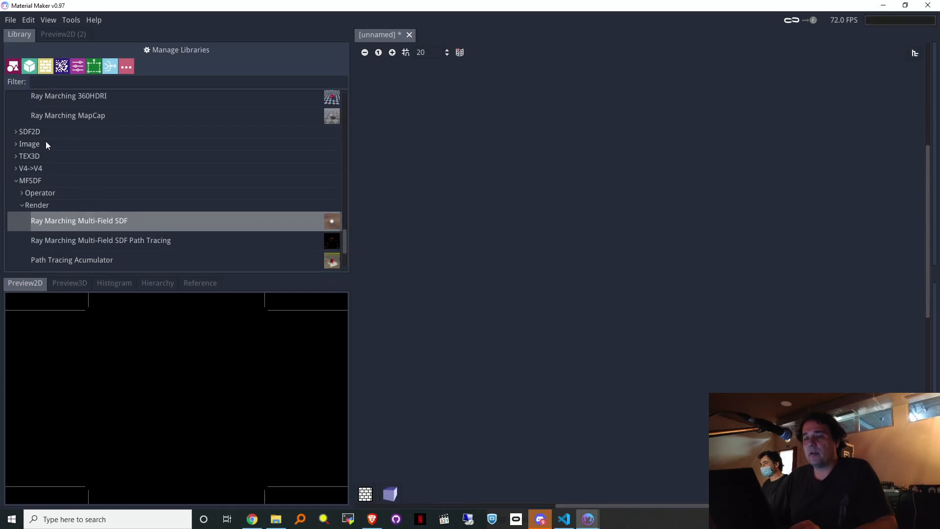
scroll(45, 208, down, 3)
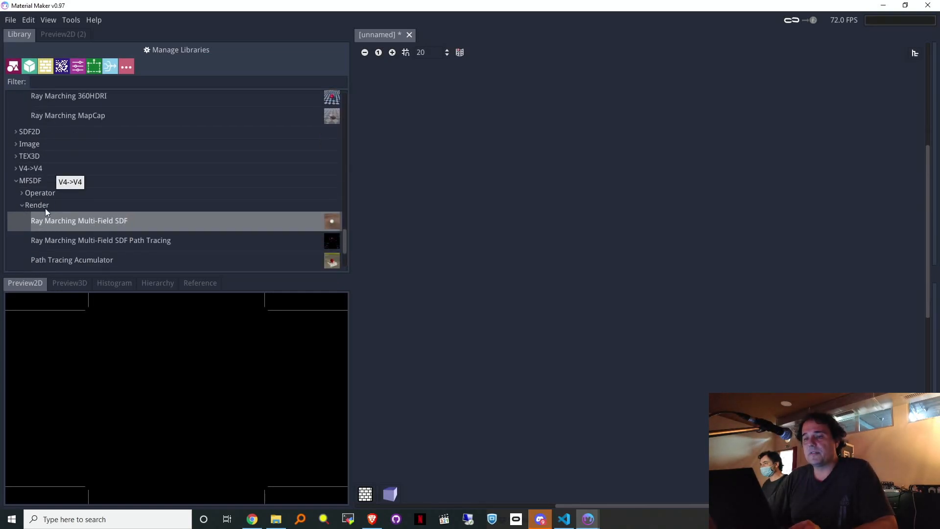
click(21, 193)
click(22, 193)
scroll(115, 222, down, 2)
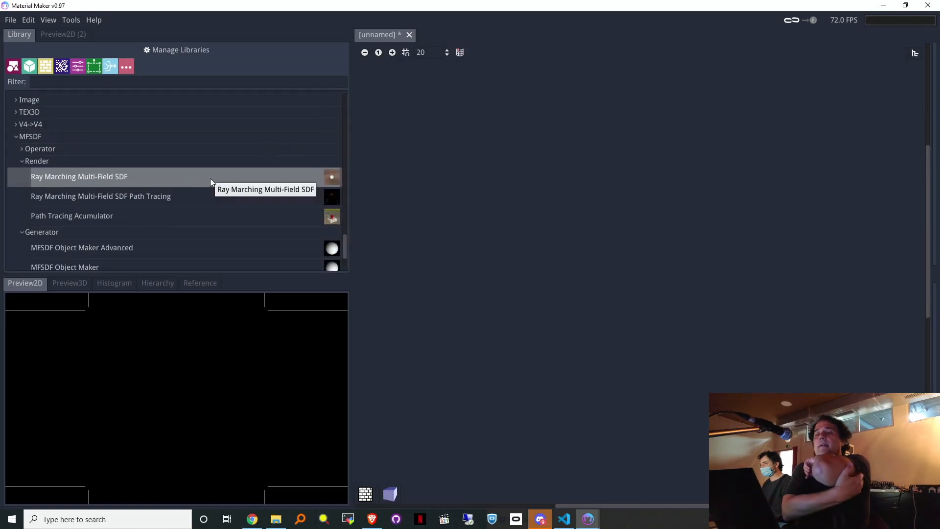
Step: Add a Ray Marching Multi-Field SDF node fed by a new MFSDF Object Maker, then arrange both
drag(210, 178, 682, 153)
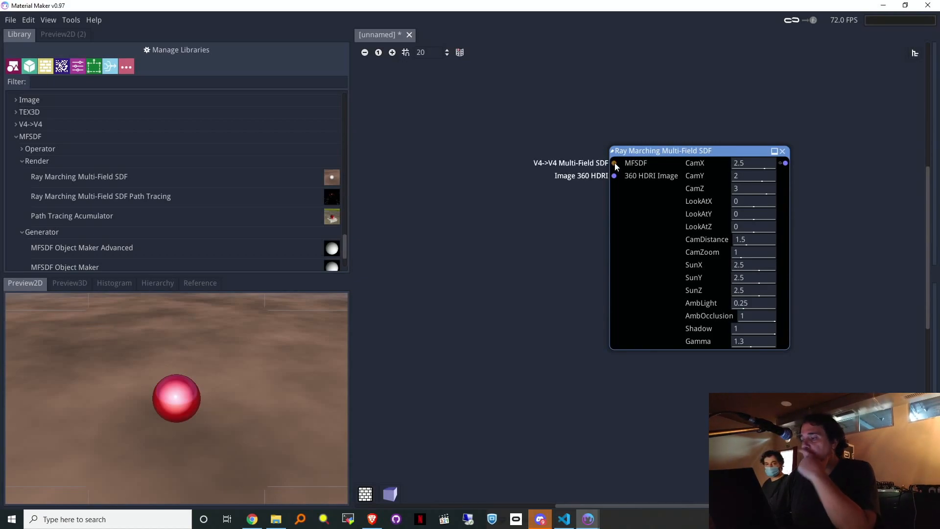
drag(616, 165, 601, 168)
drag(528, 149, 523, 148)
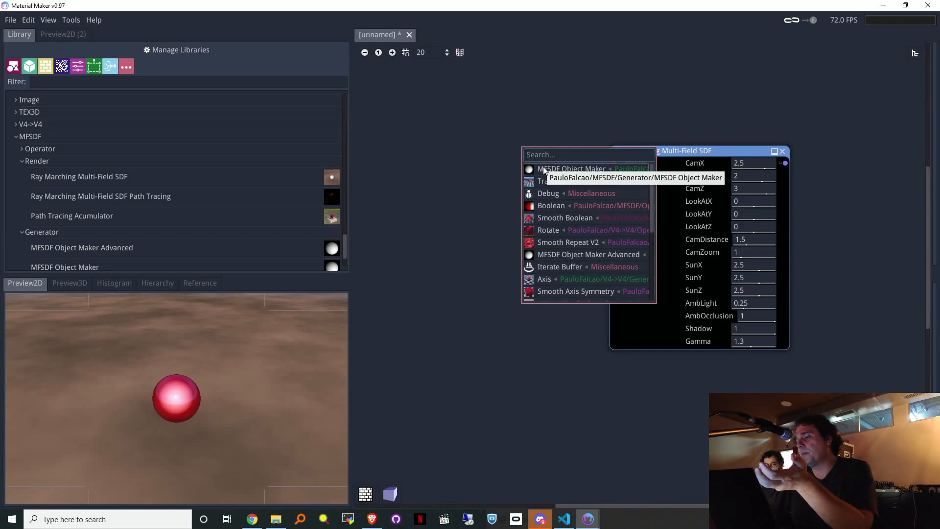
click(577, 167)
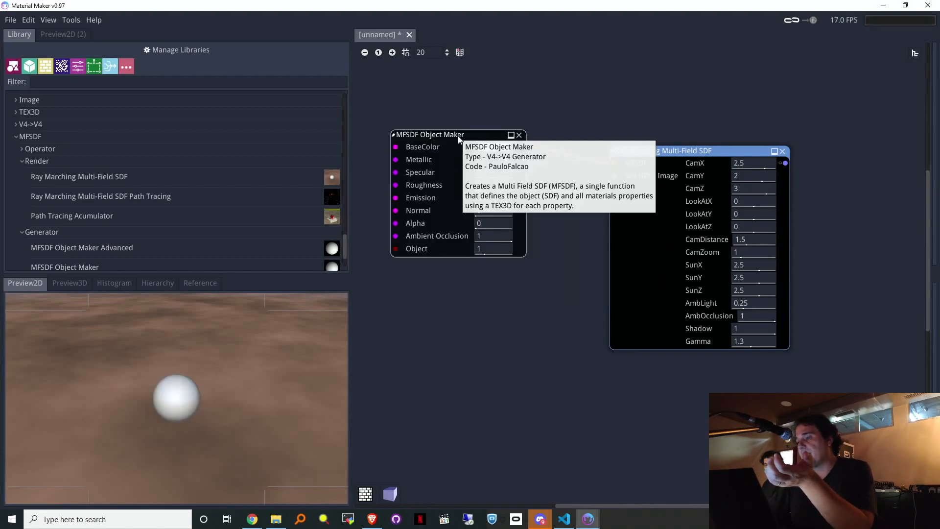
drag(448, 135, 462, 142)
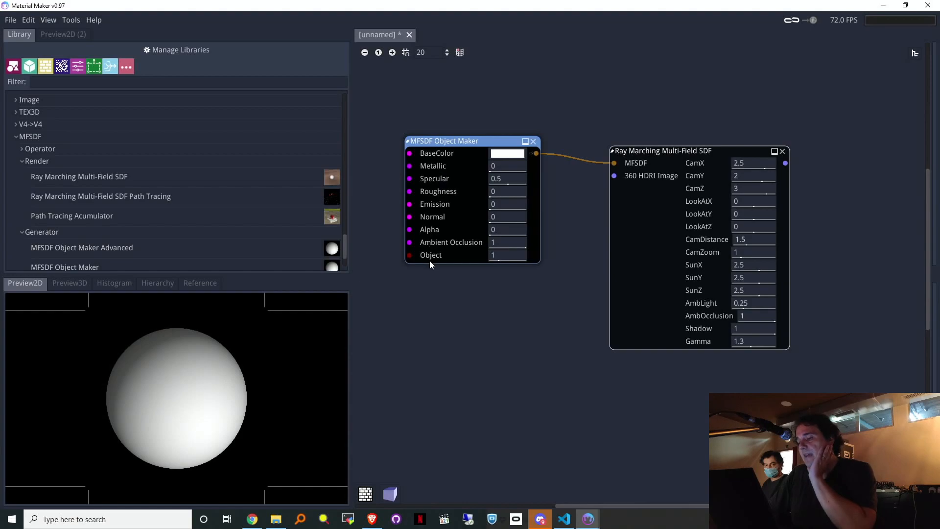
drag(681, 151, 694, 163)
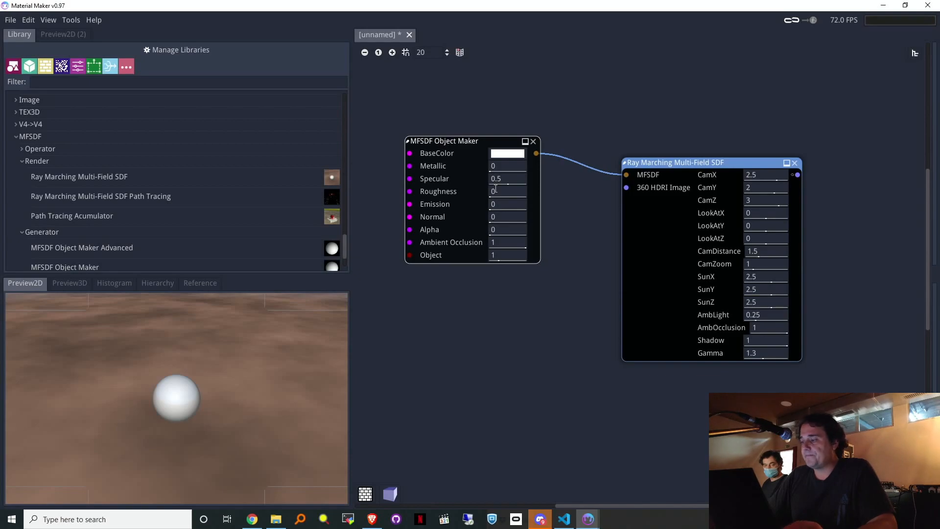
Step: Set the Object Maker's Specular to 1.664, Roughness to 0.469 and Object to 2.299
drag(691, 157, 669, 154)
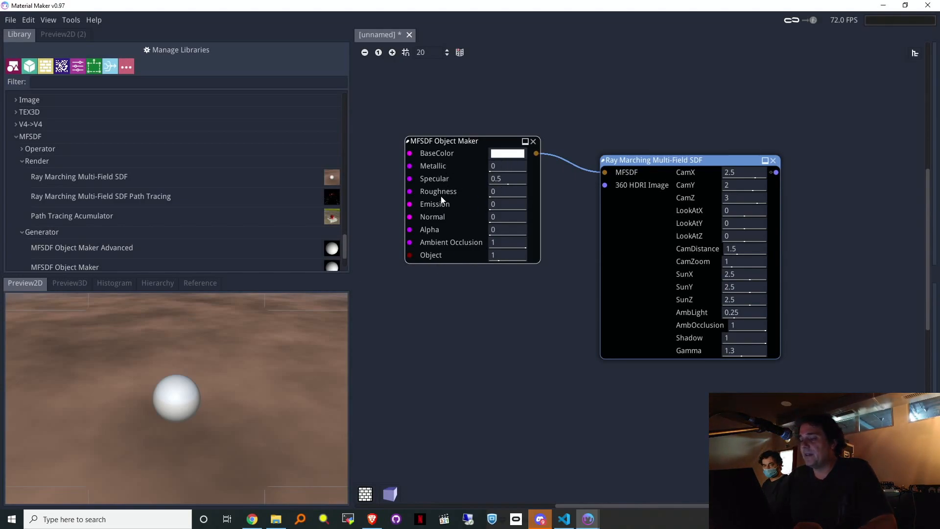
drag(503, 180, 597, 184)
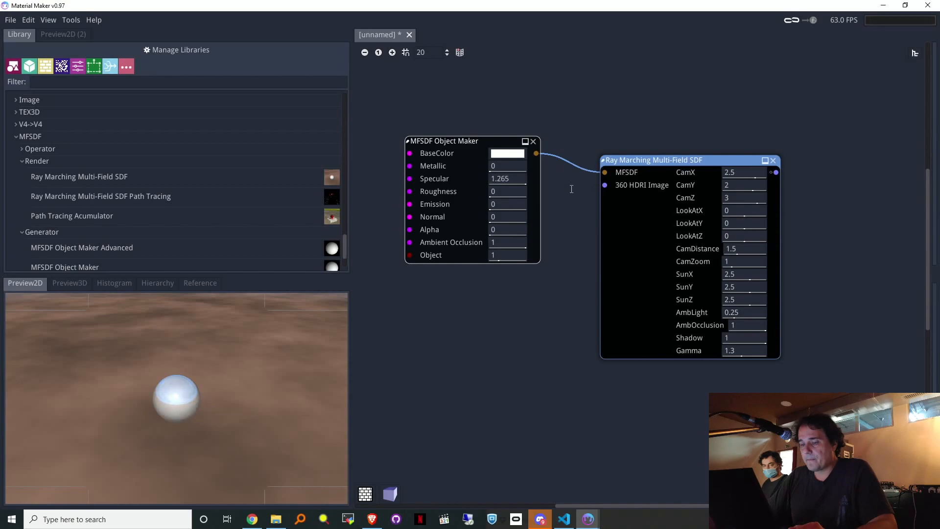
drag(531, 195, 534, 228)
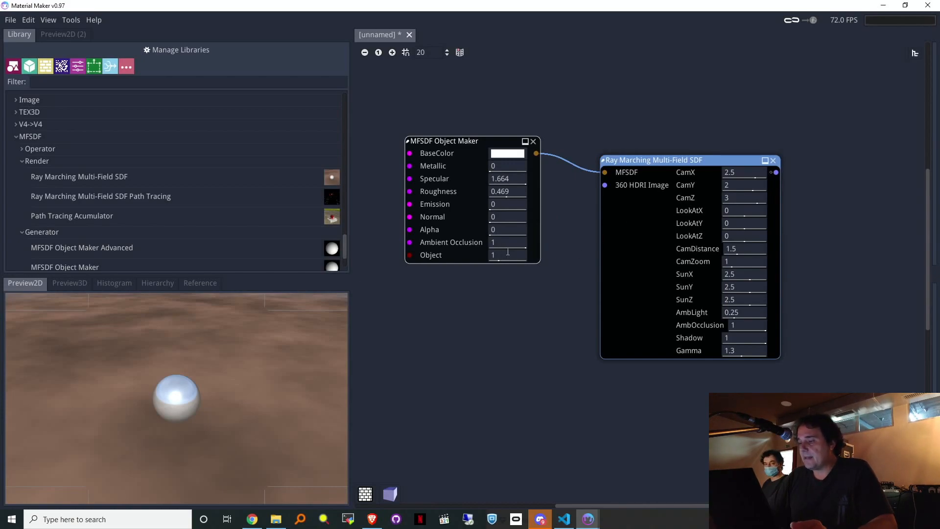
drag(529, 258, 569, 269)
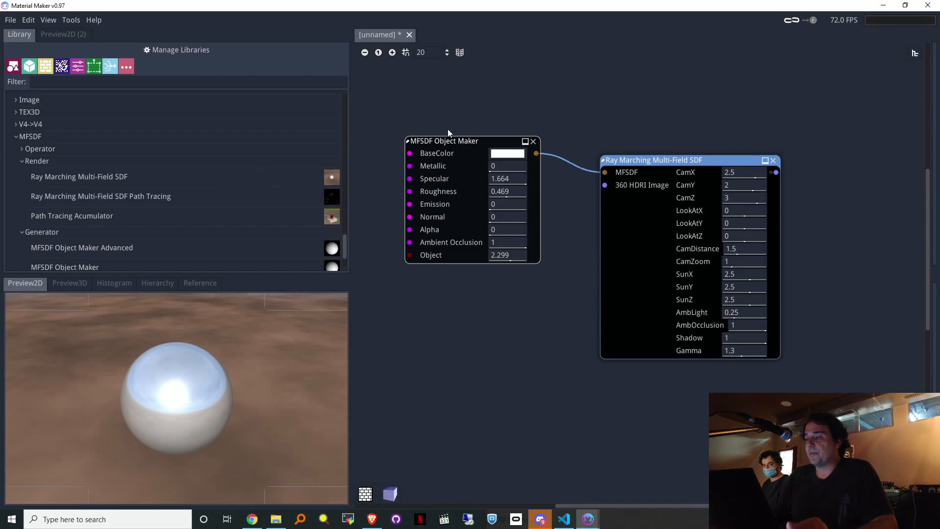
scroll(257, 193, down, 3)
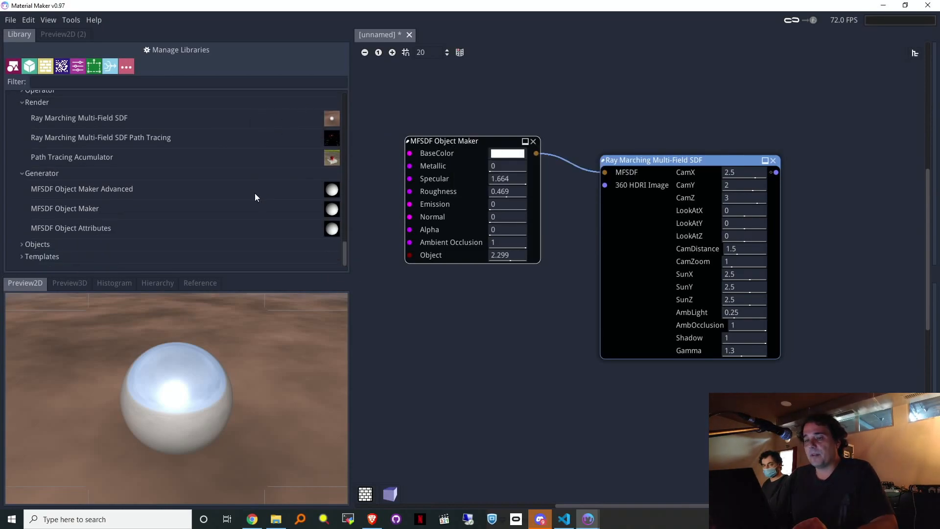
drag(137, 190, 473, 108)
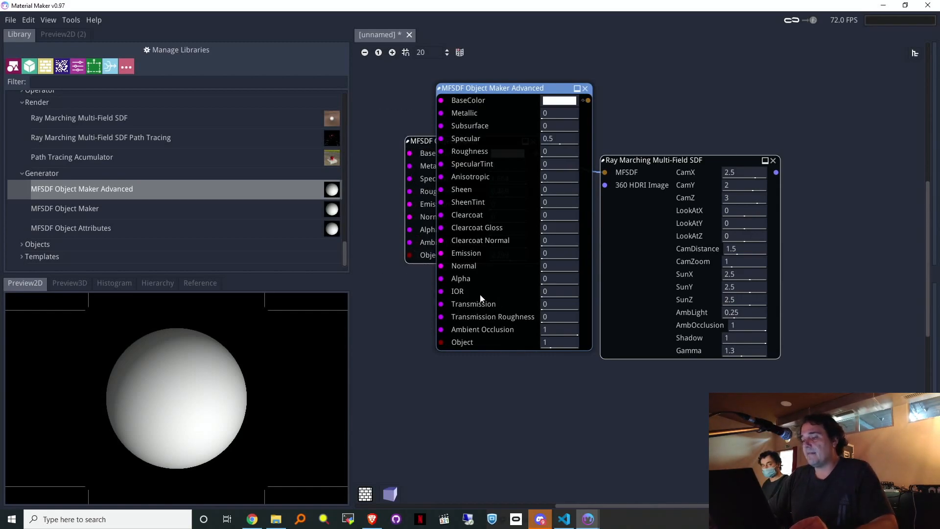
click(585, 88)
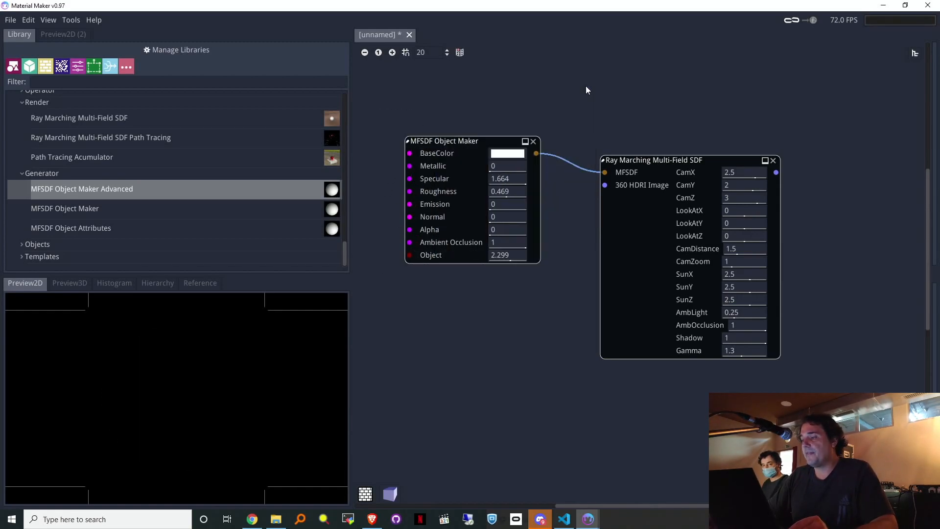
drag(651, 160, 666, 131)
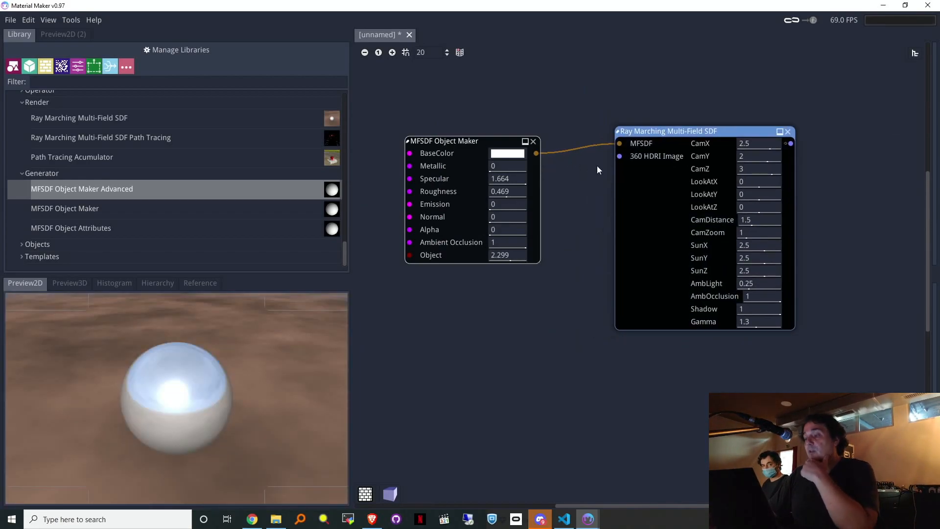
middle_drag(536, 93, 602, 85)
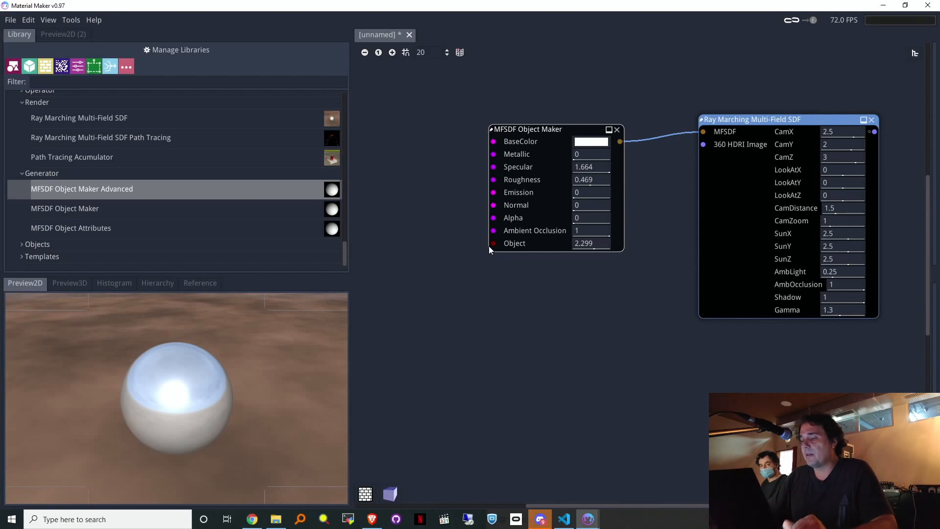
Step: Shape the object as a Torus along the Y axis with R 0.47 and r 0.15
drag(492, 243, 402, 211)
click(421, 232)
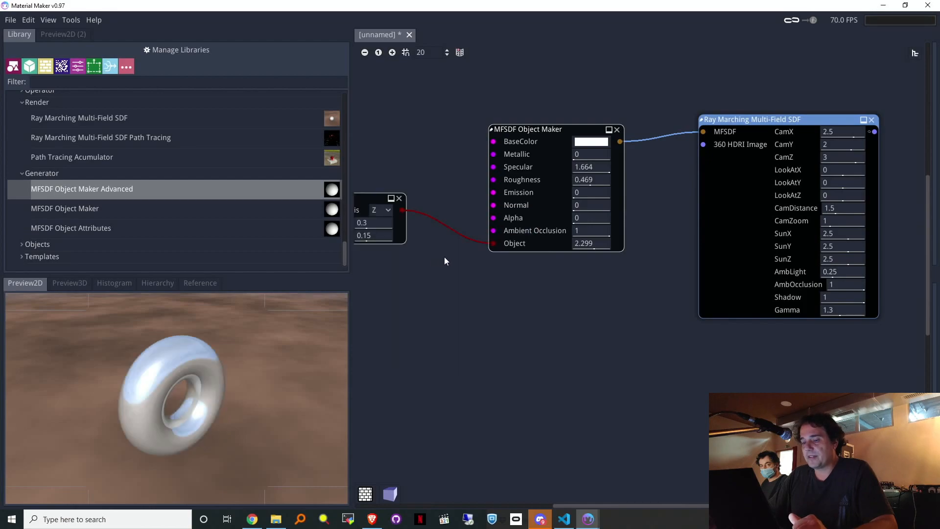
middle_drag(520, 277, 609, 286)
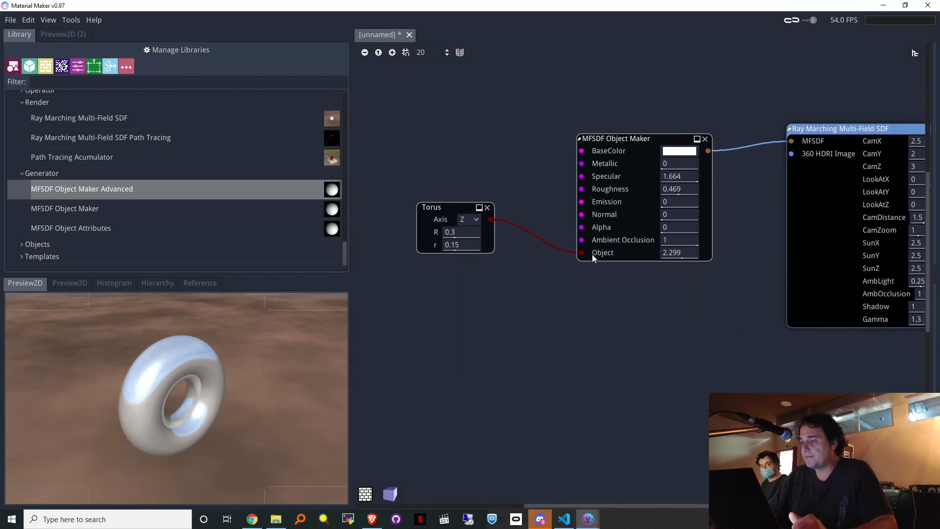
mouse_move(462, 245)
mouse_down()
mouse_move(489, 246)
mouse_move(466, 249)
mouse_move(452, 236)
mouse_move(471, 235)
mouse_up()
click(466, 220)
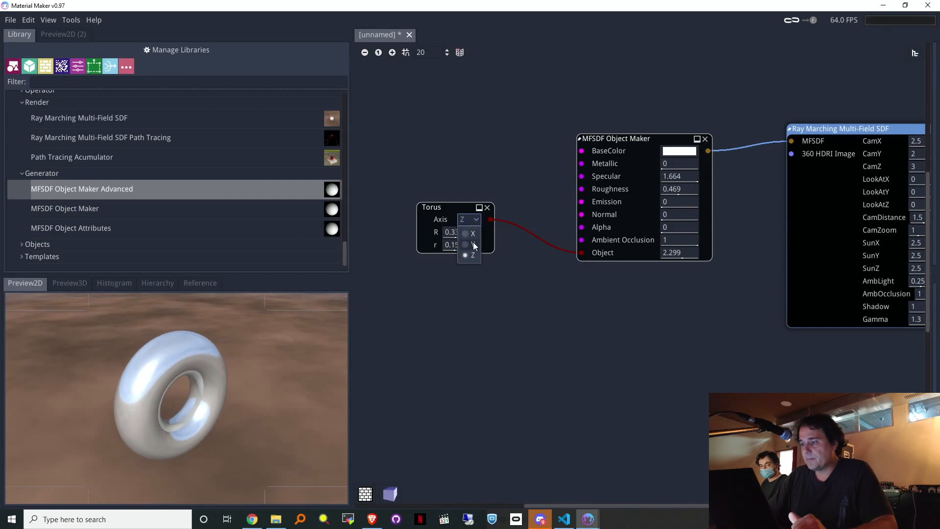
click(473, 245)
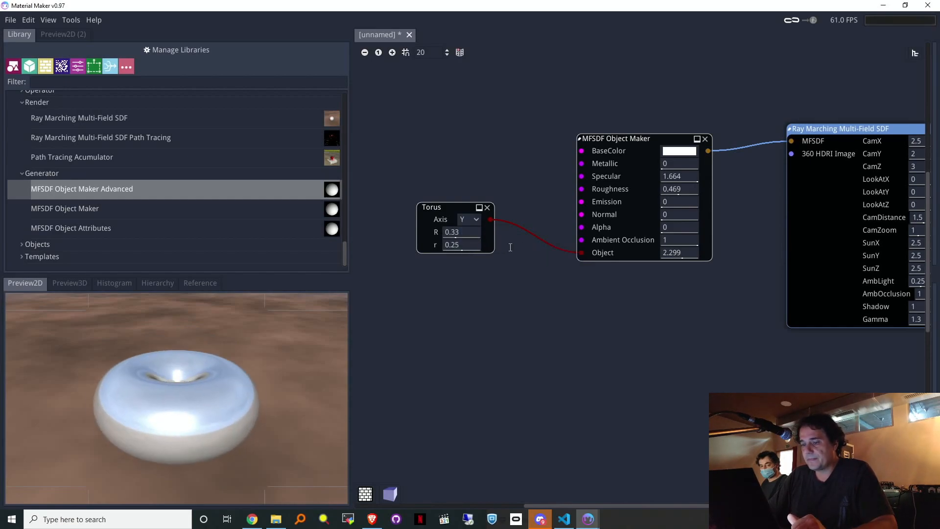
drag(455, 233, 504, 237)
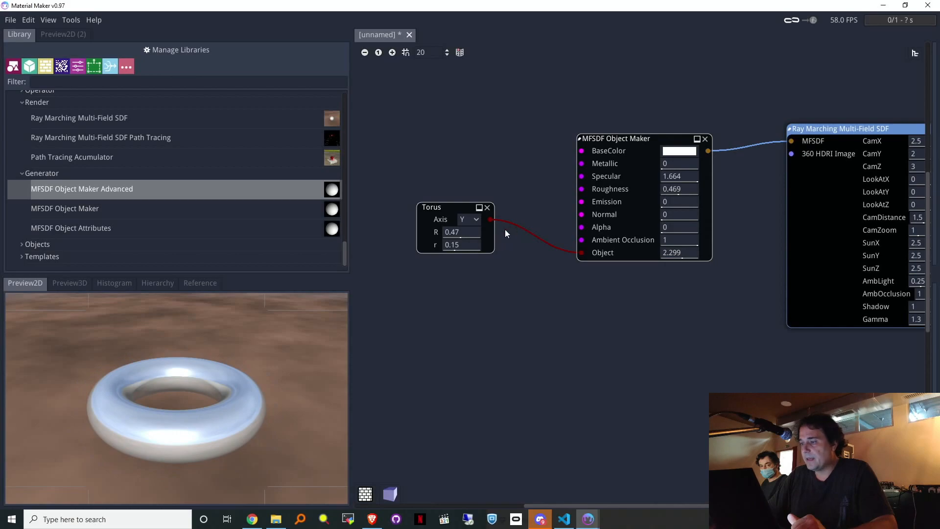
Step: Give the object a red ff0000 base colour and Specular 1.408
click(679, 152)
click(647, 24)
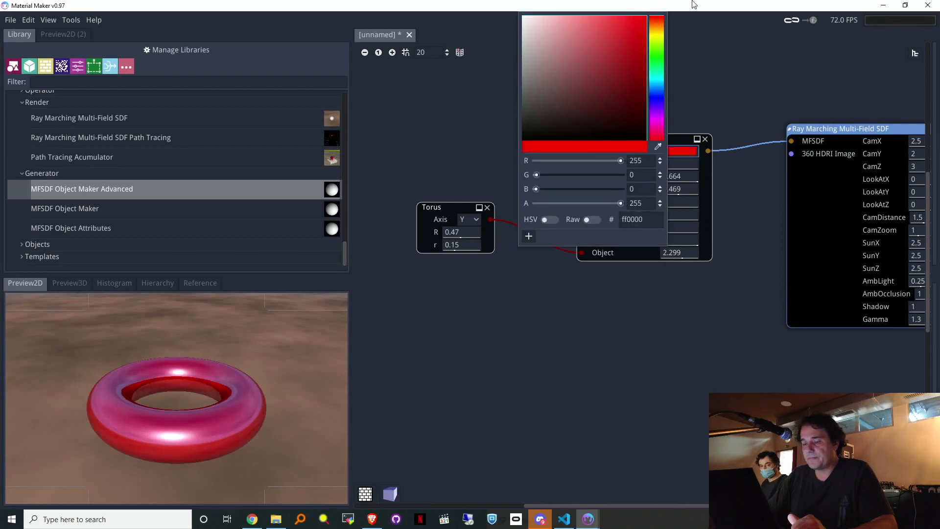
click(645, 323)
middle_drag(717, 273, 632, 293)
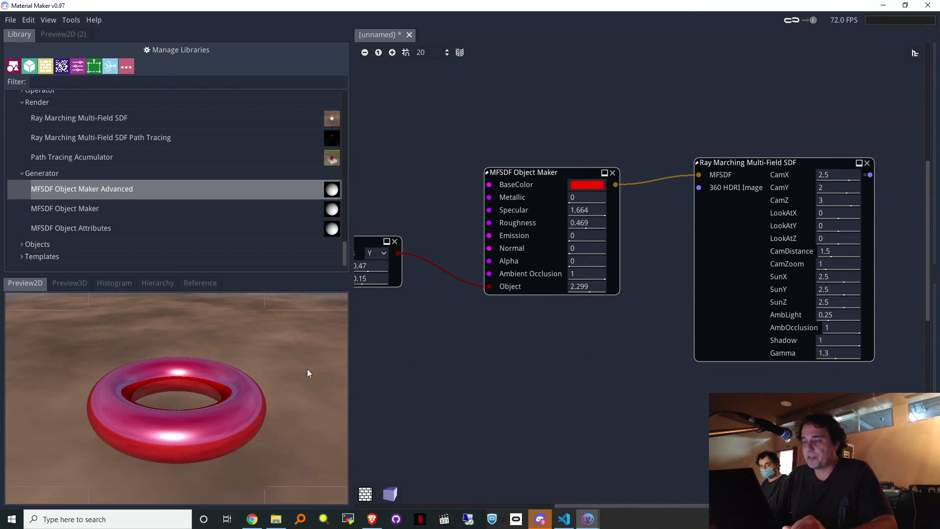
drag(590, 211, 522, 236)
middle_drag(552, 306, 634, 277)
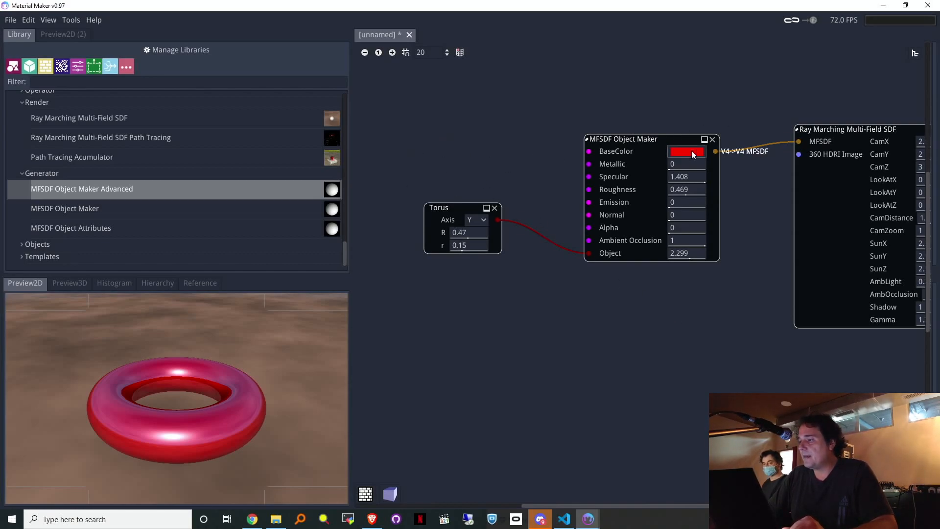
Step: Add a second MFSDF Object Maker with a Box shape, and delete the red object's Torus node
drag(116, 215, 609, 307)
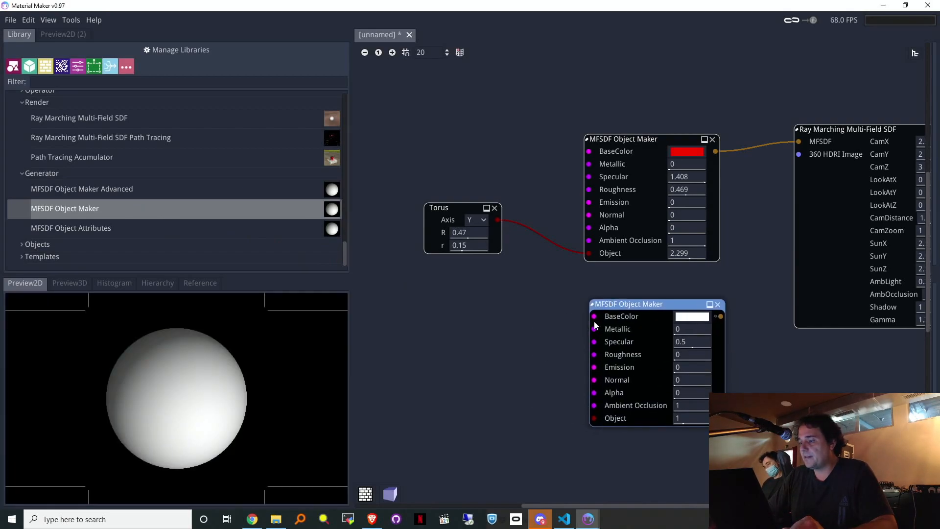
drag(594, 419, 451, 344)
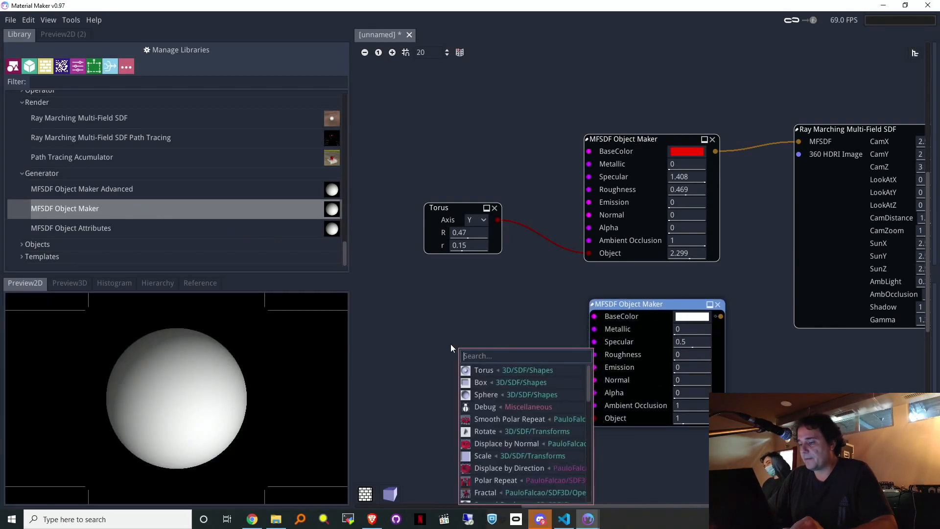
click(479, 382)
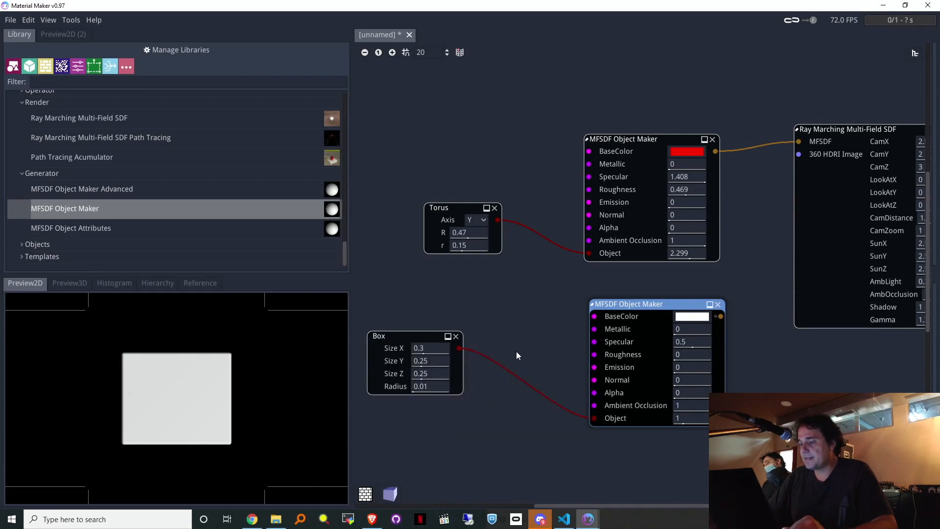
drag(416, 342, 445, 364)
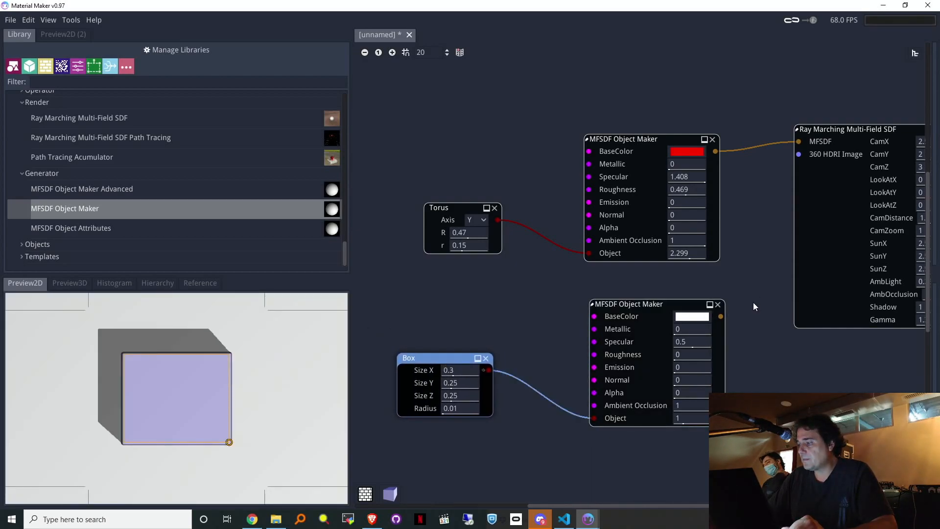
click(495, 208)
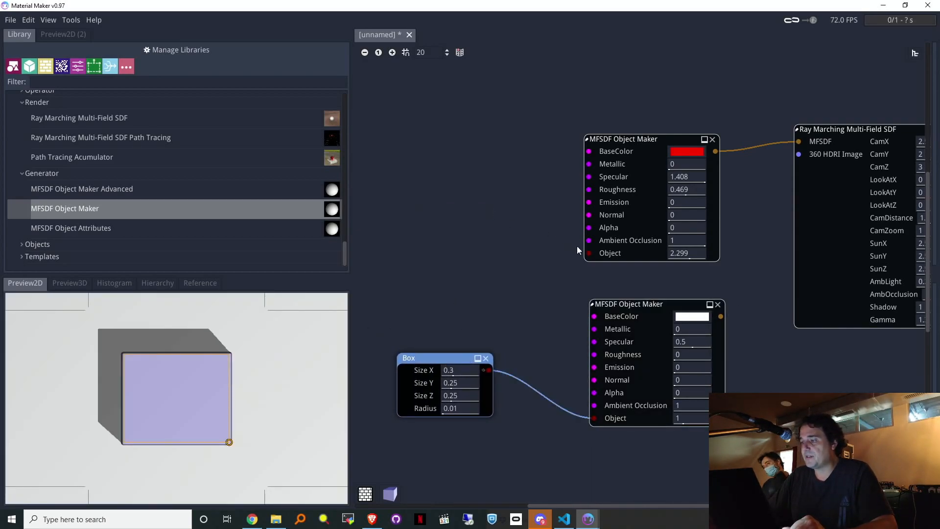
drag(591, 255, 487, 211)
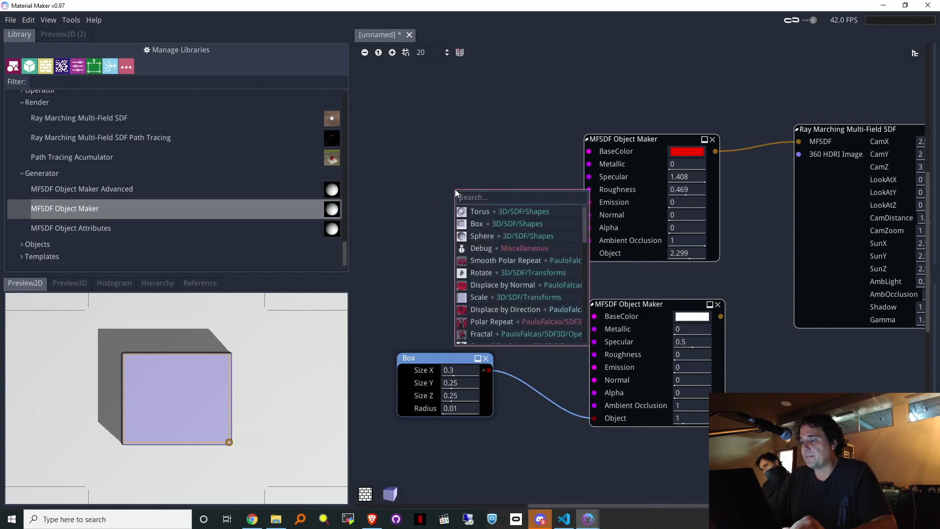
Step: Give the red object a 0.4 Sphere, render the box object, and resize it to 1.44 × 0.08 × 1.54
click(468, 240)
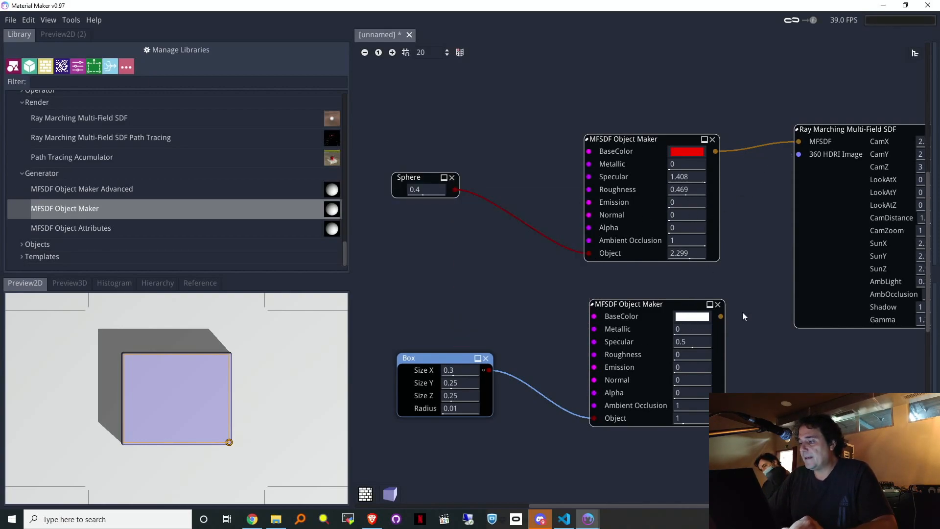
drag(720, 318, 828, 141)
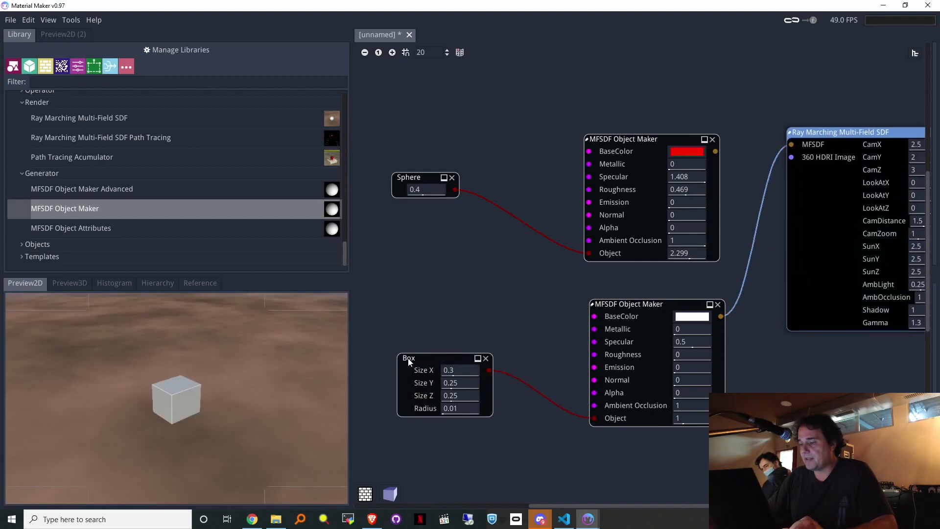
drag(451, 370, 514, 373)
drag(455, 395, 533, 397)
drag(464, 383, 424, 393)
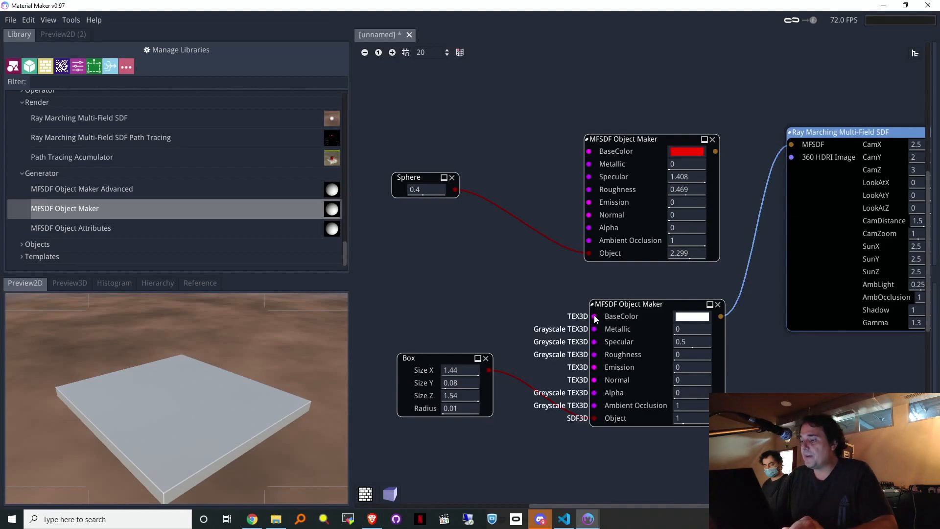
Step: Colour the slab with a Pattern node (Xor, Square 2 × 2 × 2) and tidy the node layout
drag(595, 319, 563, 311)
drag(410, 254, 410, 253)
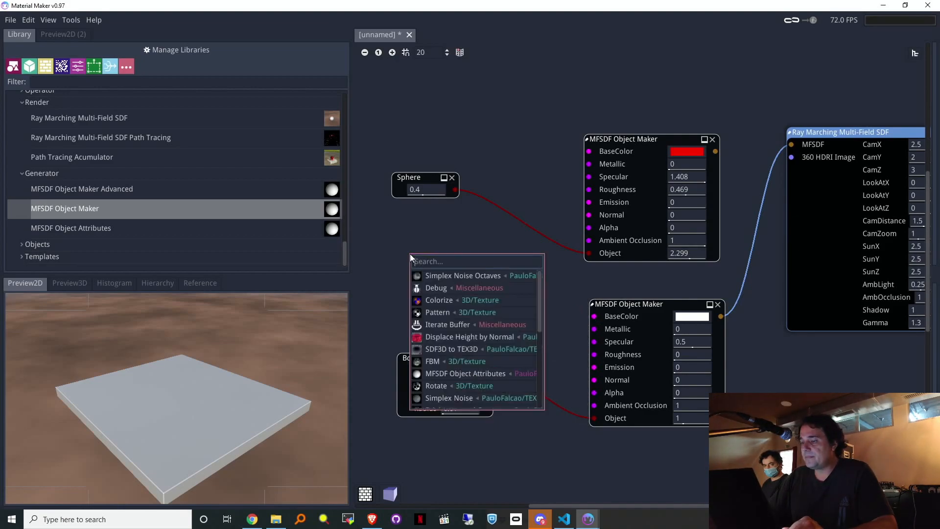
click(436, 312)
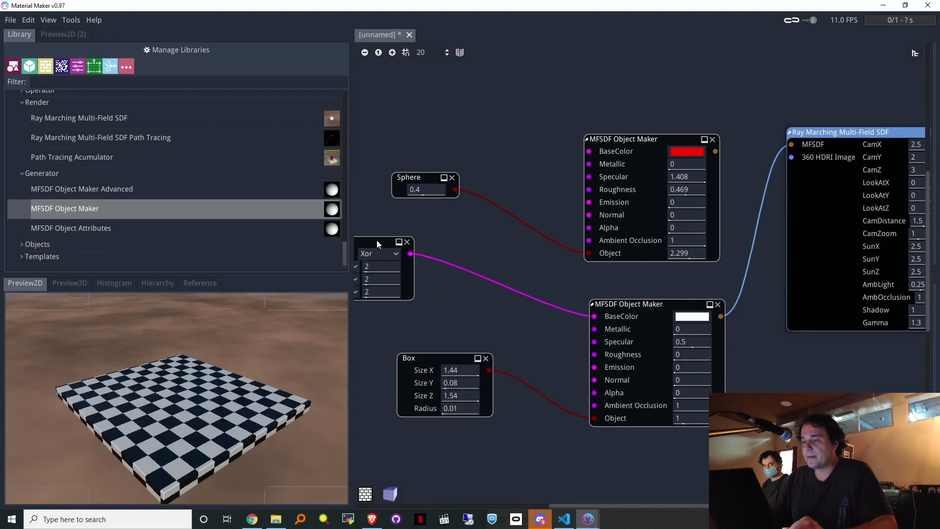
drag(377, 240, 410, 254)
click(646, 305)
drag(646, 306, 651, 304)
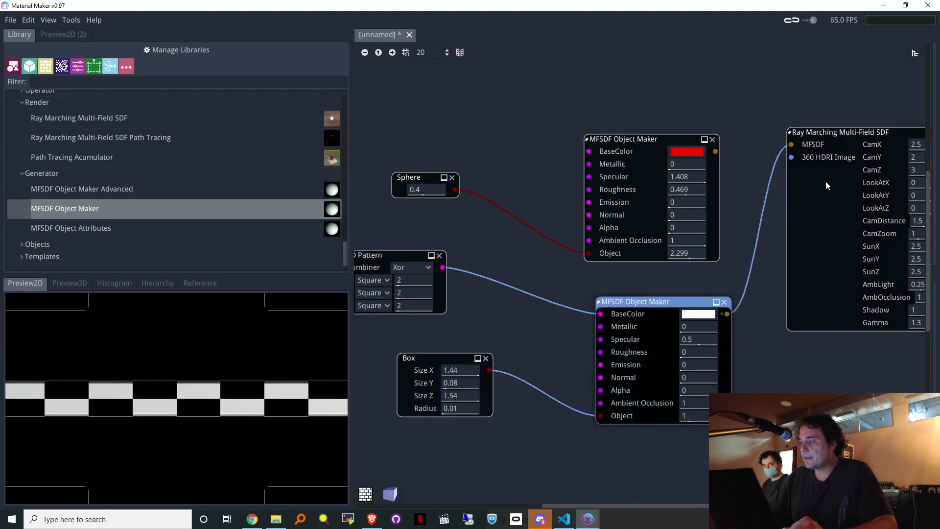
drag(842, 133, 857, 136)
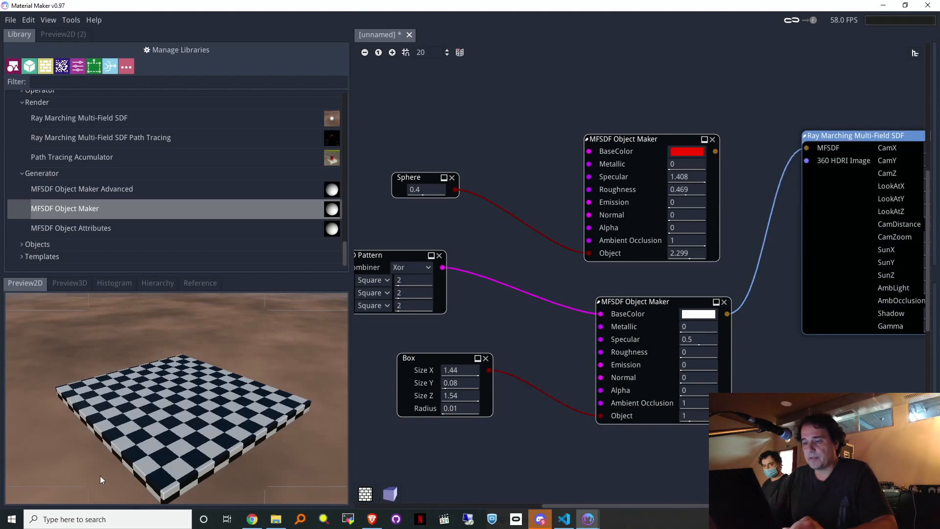
middle_drag(901, 90, 659, 126)
mouse_move(698, 184)
mouse_down()
mouse_move(751, 206)
mouse_move(701, 191)
mouse_up()
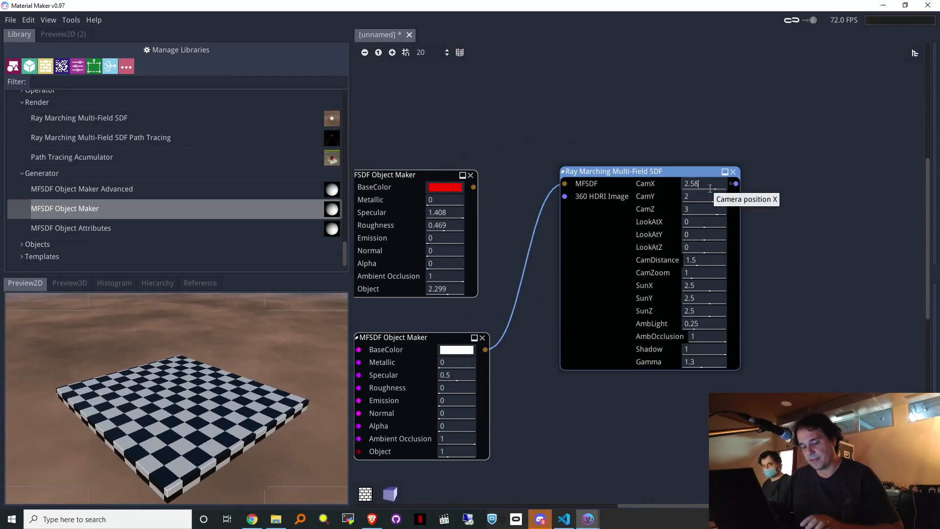
Step: Set CamX to a sin($time*0.2) orbit and CamZ to its cosine counterpart, multiplier changed to 4
key(ctrl+a)
text(sin()
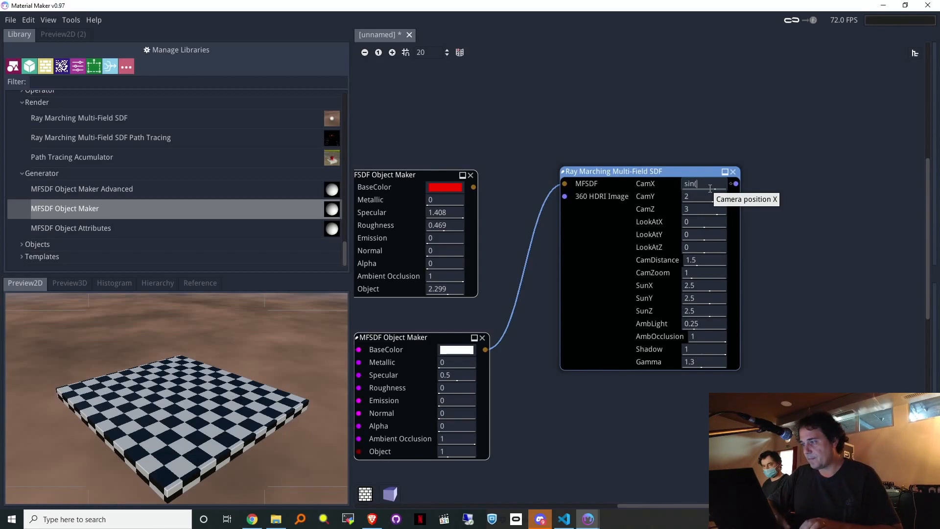
text($tim)
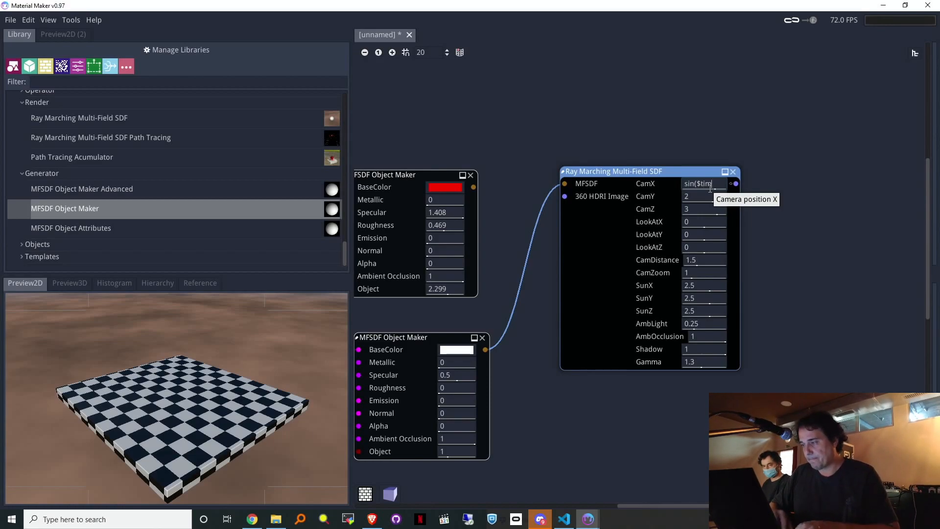
text(e*0.)
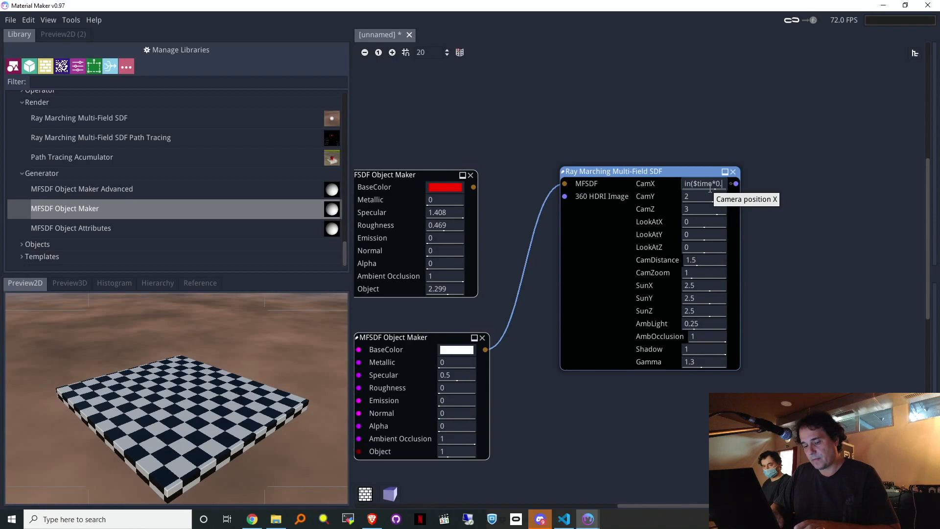
text(2)*0.5)
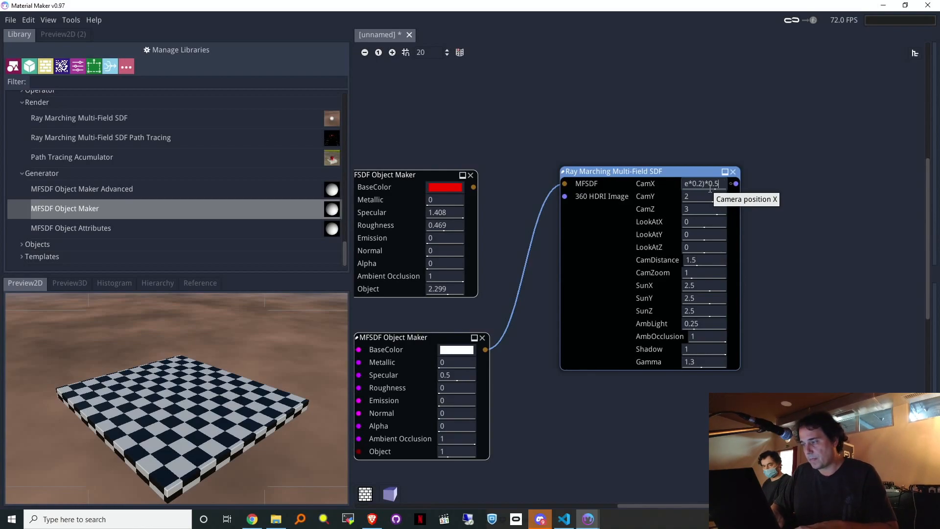
key(BackSpace)
text(4)
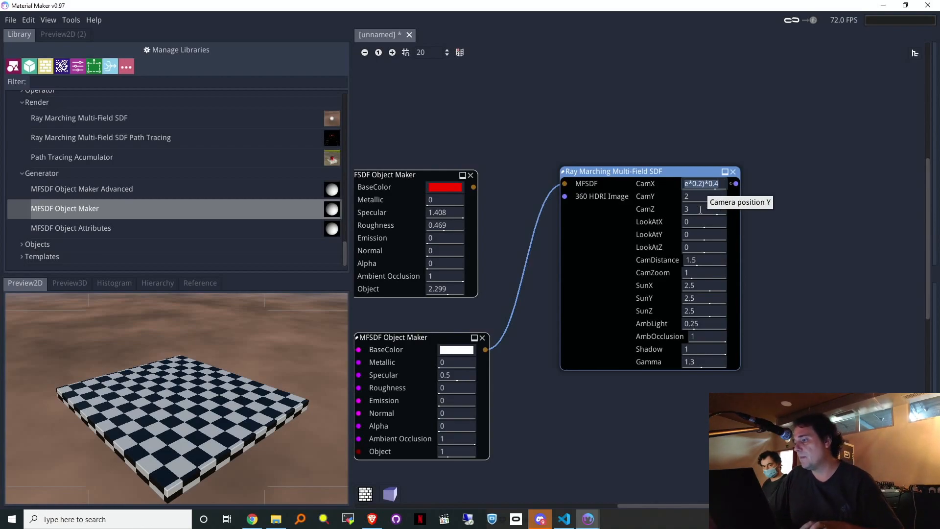
click(701, 210)
key(ctrl+a)
text(sin($time*0.2)*0.4)
key(Home)
key(shift+Right)
key(shift+Right)
text(cos)
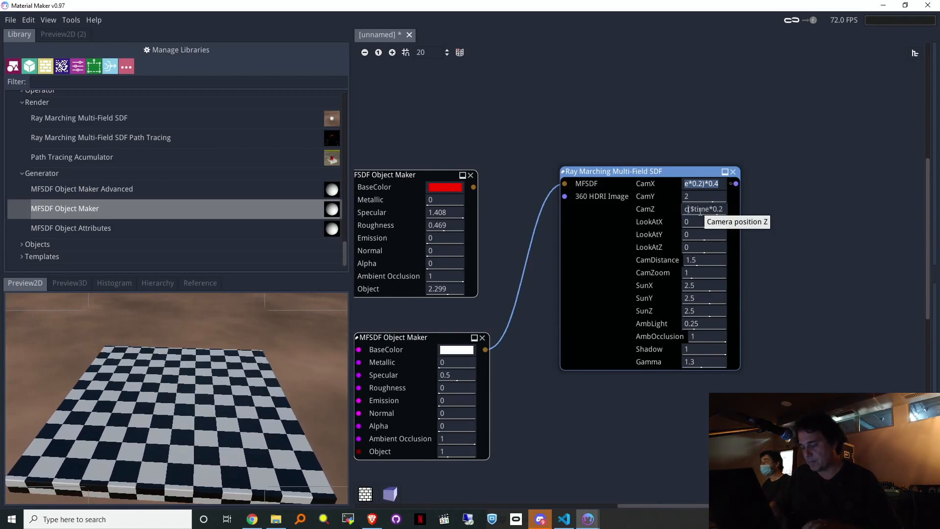
click(701, 186)
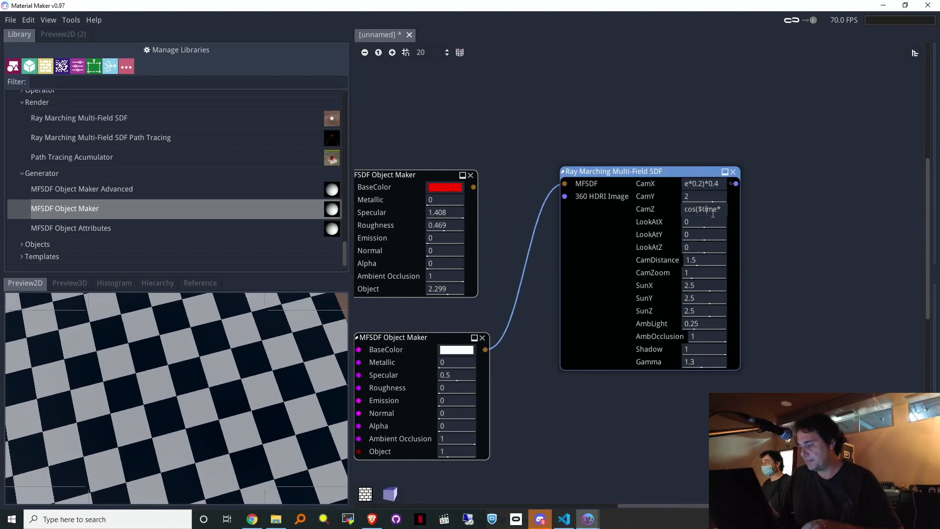
key(End)
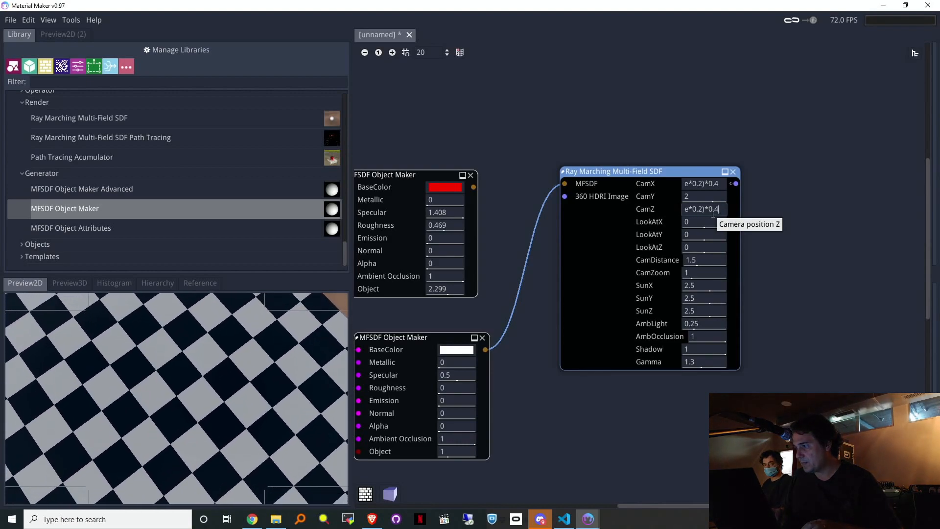
key(BackSpace)
key(BackSpace)
key(BackSpace)
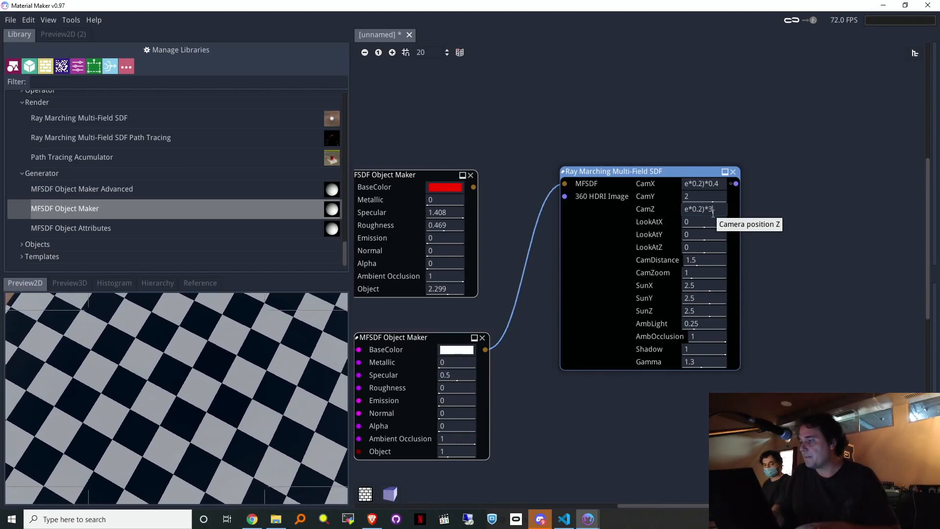
text(4)
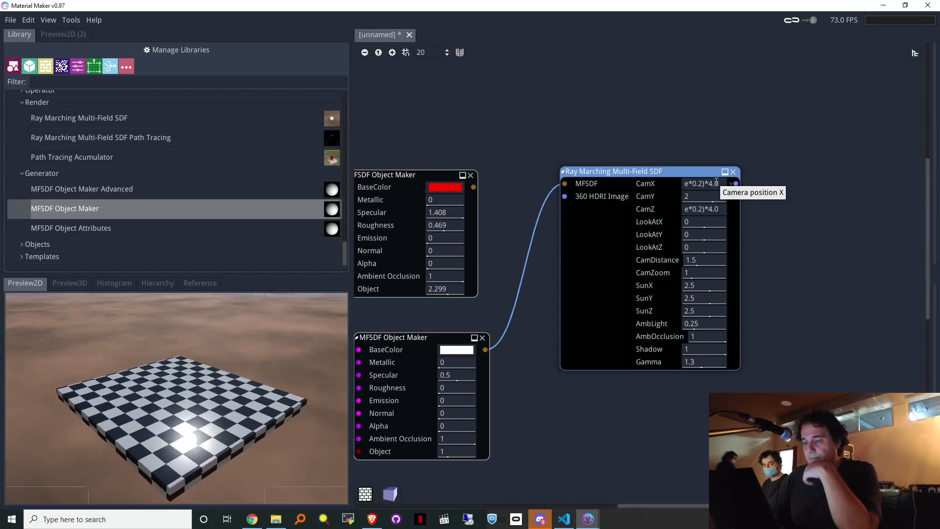
Step: Add a Boolean node from the library's MFSDF operators next to the red sphere object
middle_drag(529, 66, 773, 58)
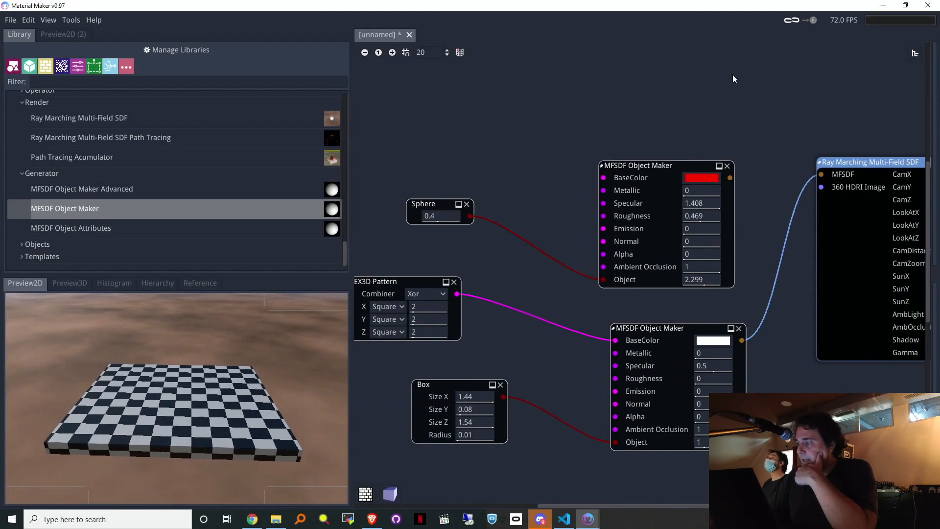
drag(666, 170, 601, 131)
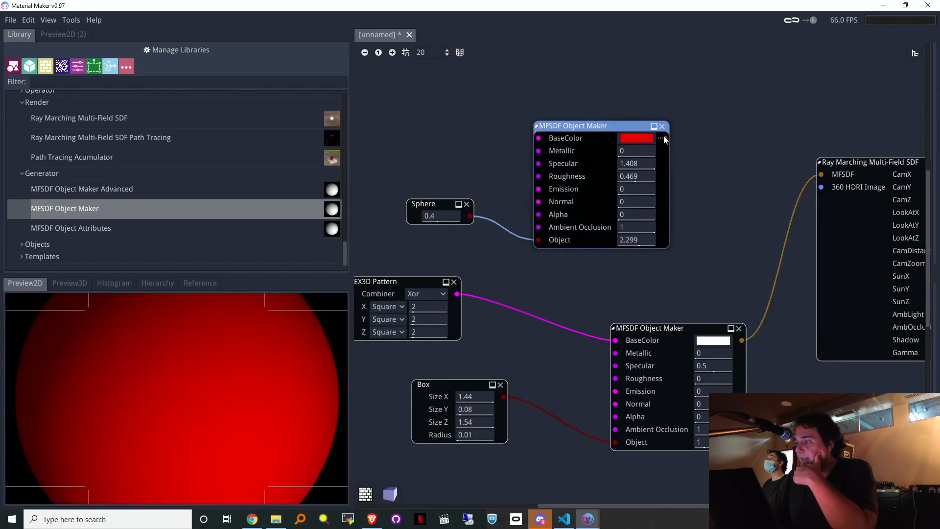
drag(734, 175, 733, 177)
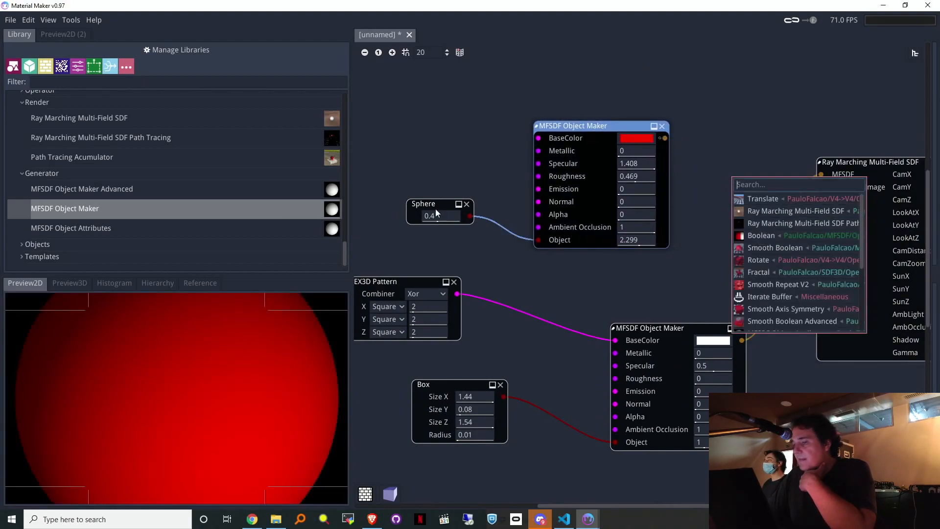
scroll(112, 145, up, 3)
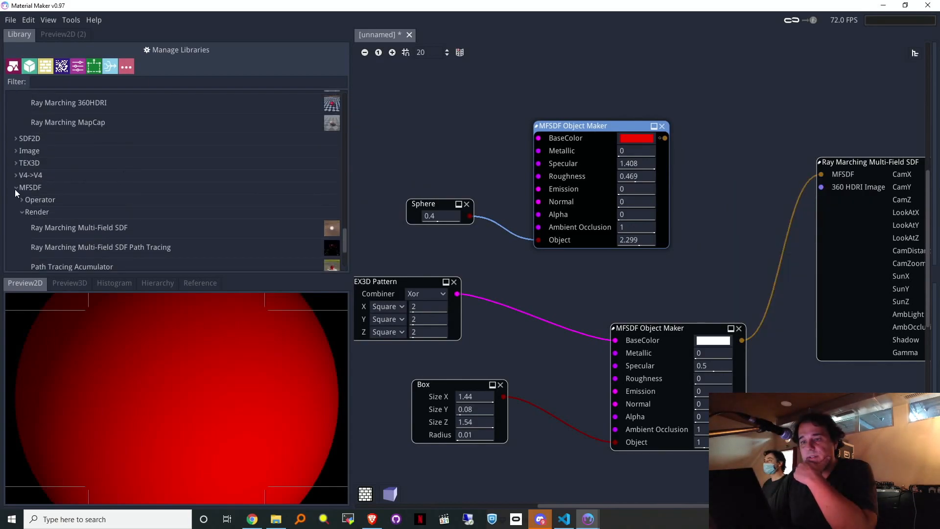
click(19, 174)
click(23, 203)
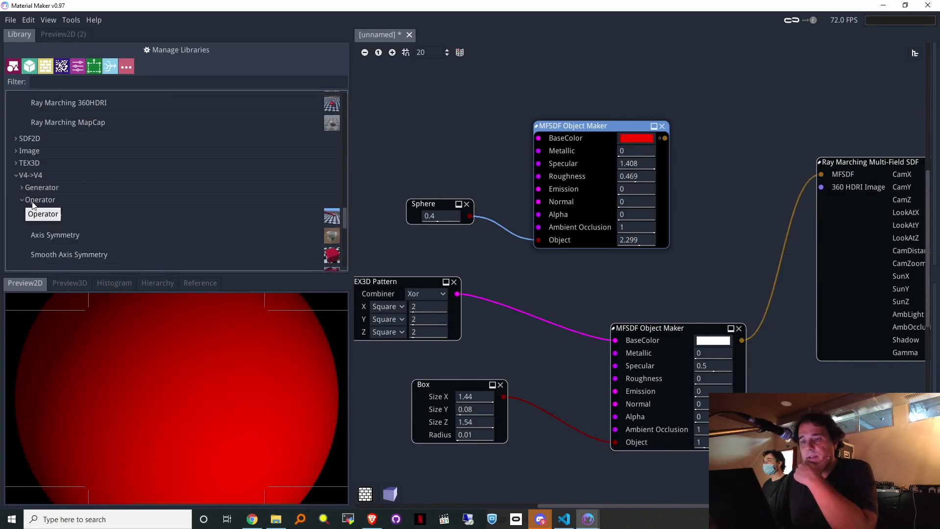
scroll(228, 160, down, 2)
scroll(227, 160, down, 3)
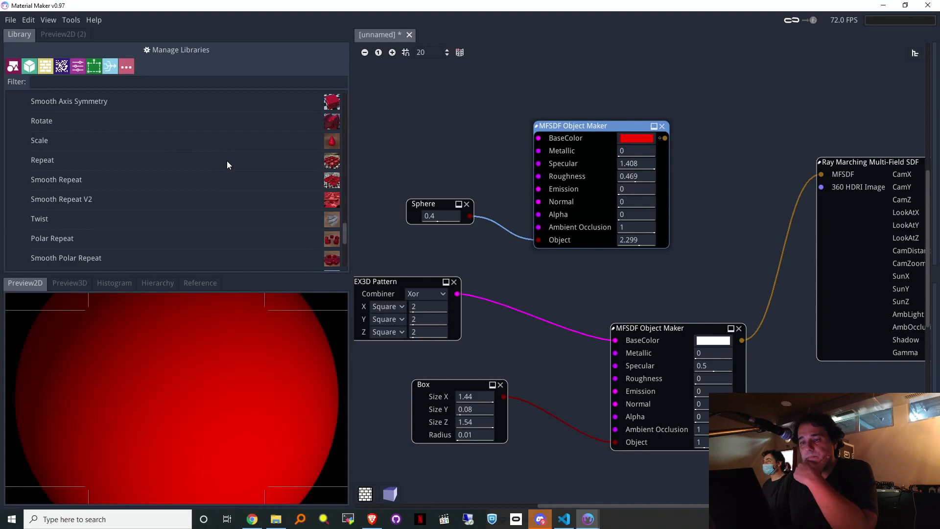
scroll(186, 188, down, 4)
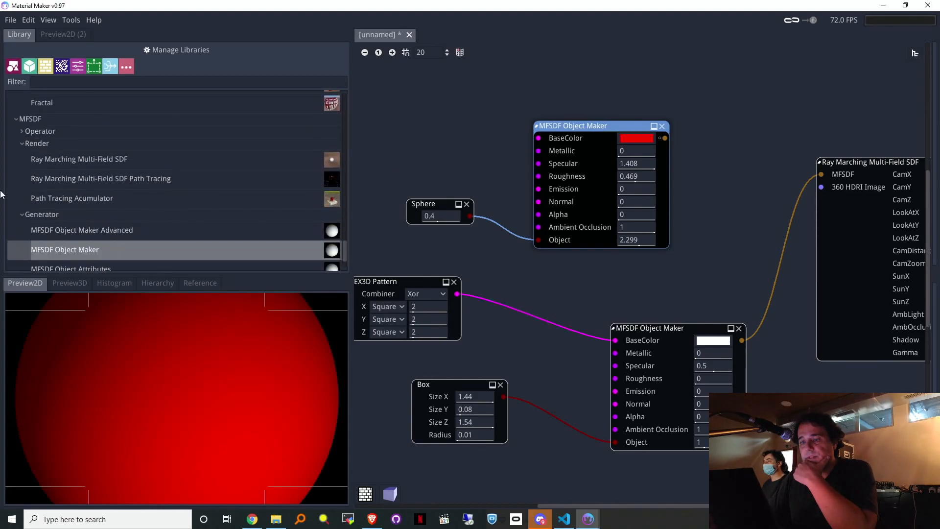
click(22, 132)
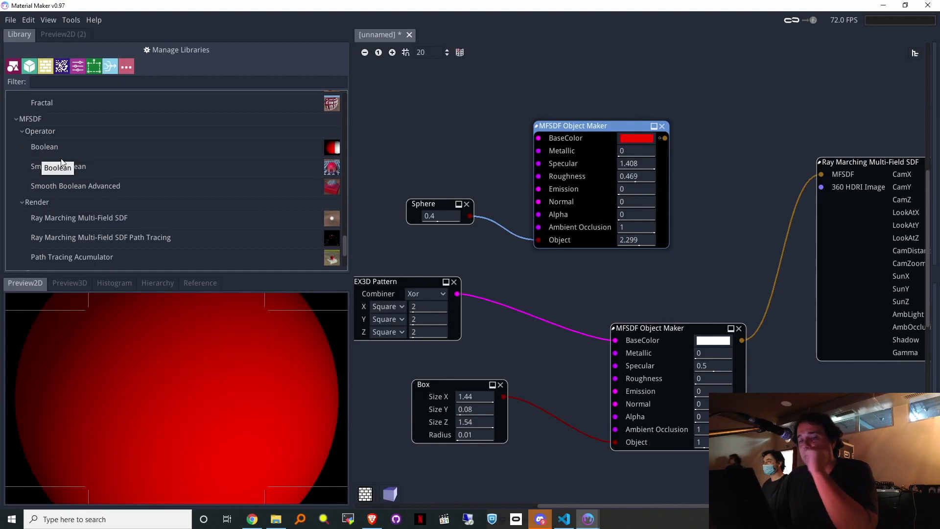
Step: Wire the red sphere and checkered slab into the Boolean, and feed its result to Ray Marching
drag(718, 154, 718, 154)
click(704, 156)
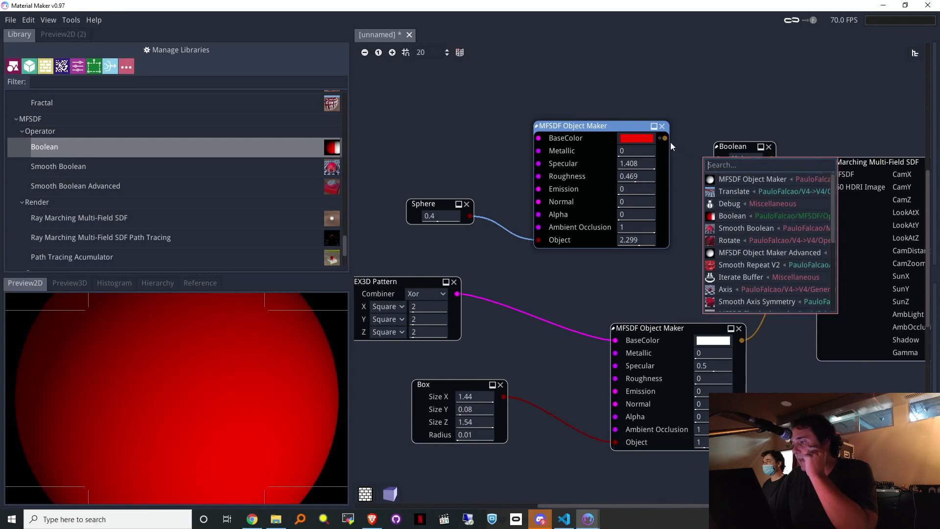
drag(666, 139, 702, 148)
drag(743, 339, 719, 169)
drag(772, 154, 846, 156)
drag(92, 466, 143, 415)
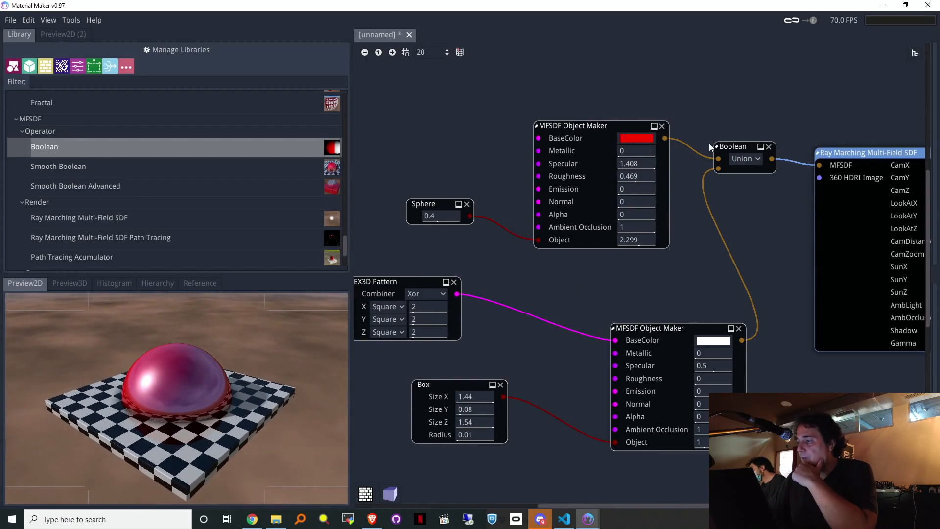
Step: Feed Simplex Noise Octaves into the red object's BaseColor, with Scale raised to 11.22
right_click(689, 123)
click(687, 88)
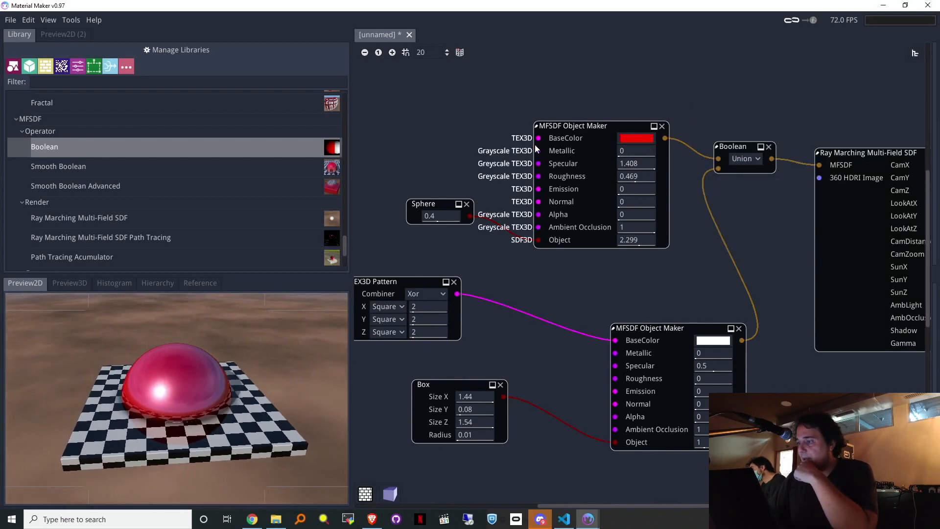
right_click(440, 113)
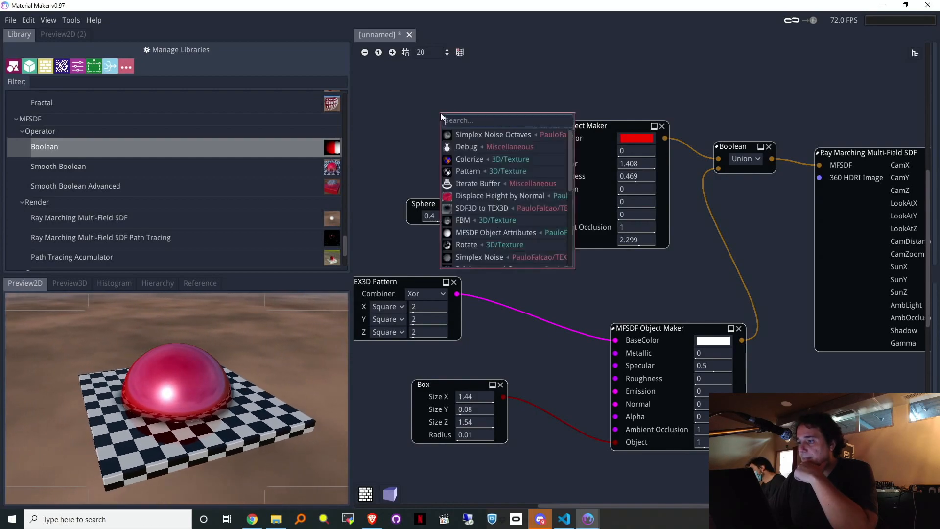
click(463, 134)
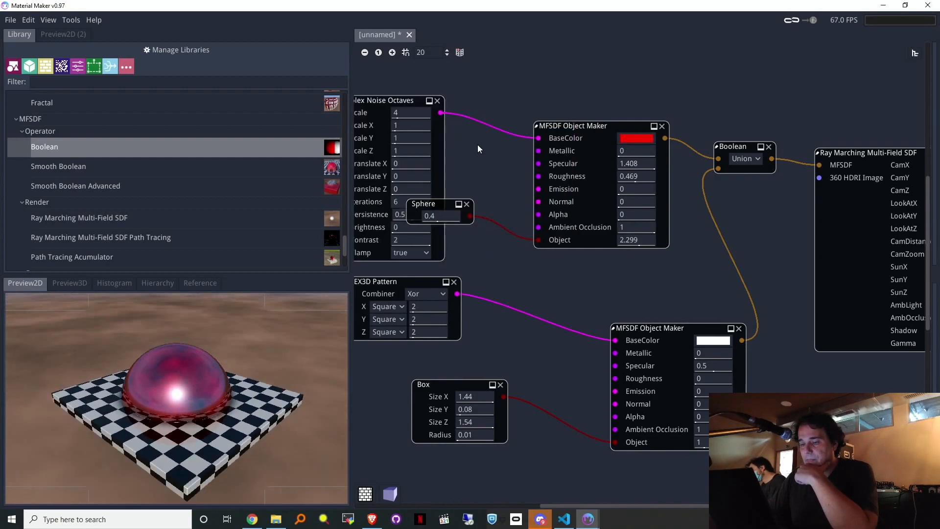
middle_drag(472, 158, 551, 200)
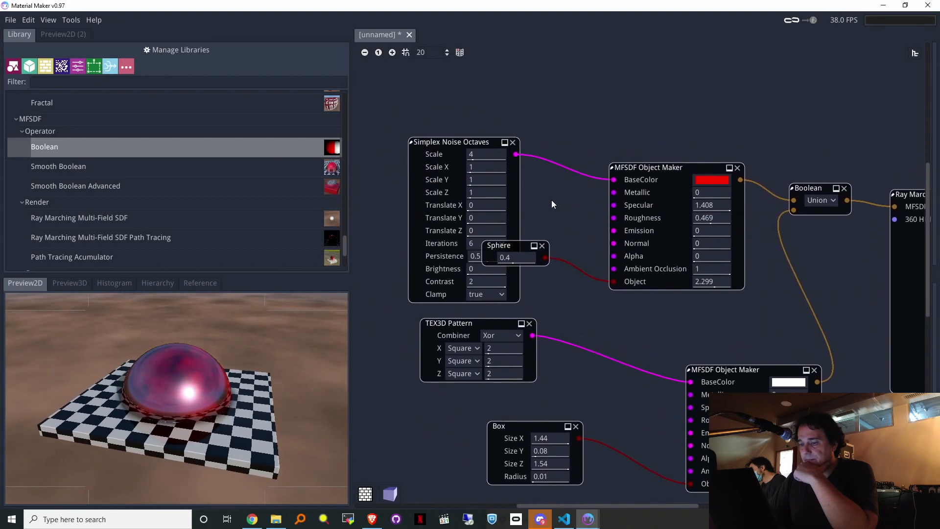
drag(479, 155, 521, 166)
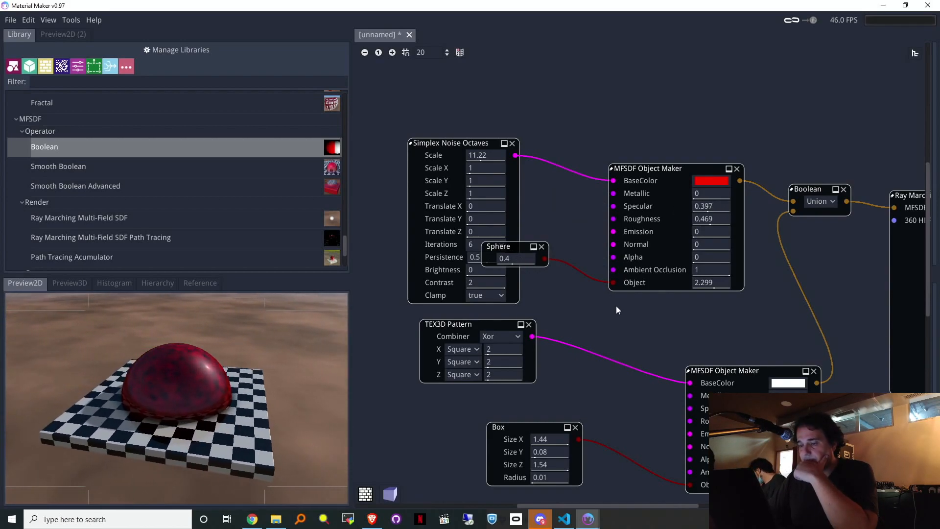
middle_drag(862, 269, 801, 101)
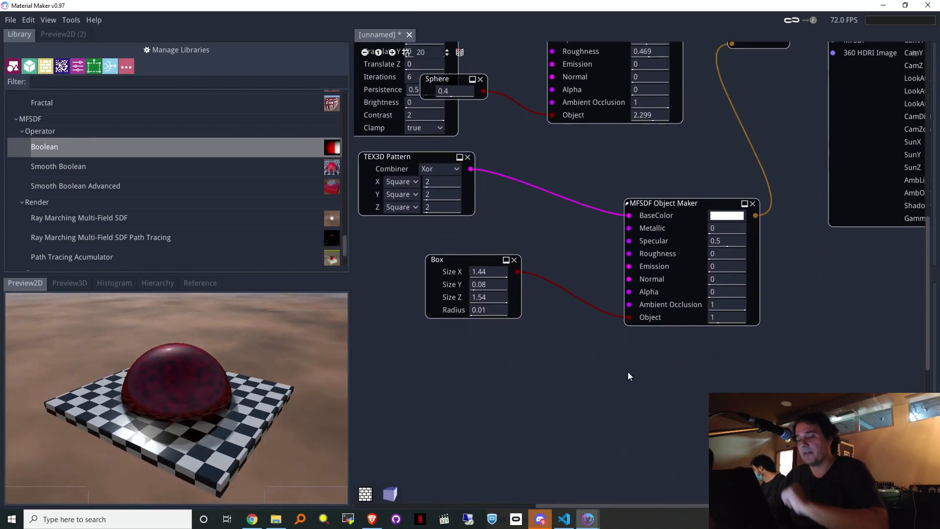
middle_drag(785, 110, 809, 334)
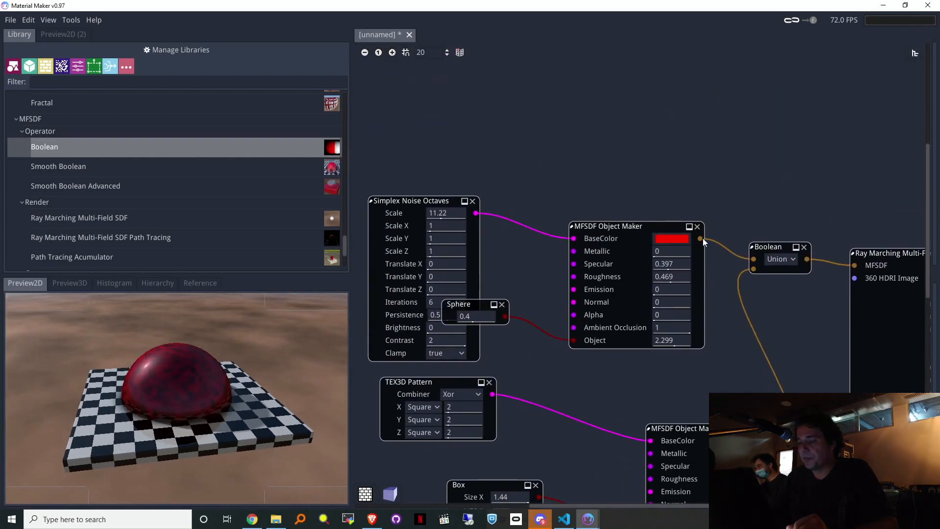
Step: Insert a Translate node between the red object and the Boolean, and raise its Y to lift the sphere
drag(703, 238, 739, 207)
drag(710, 142, 725, 135)
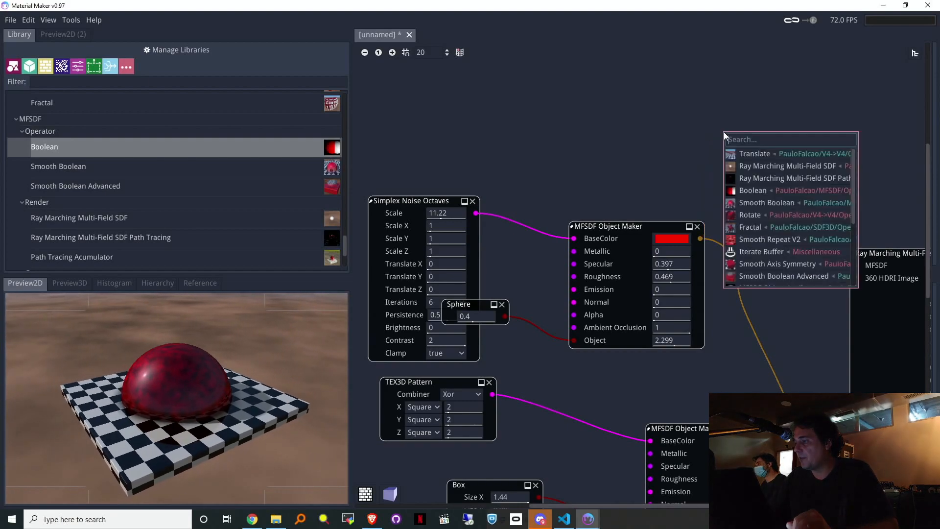
text(trr)
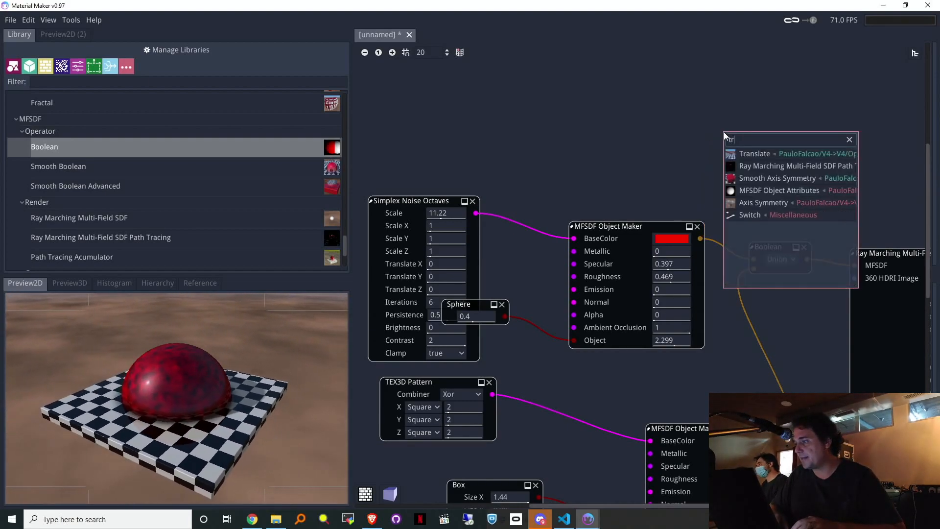
key(BackSpace)
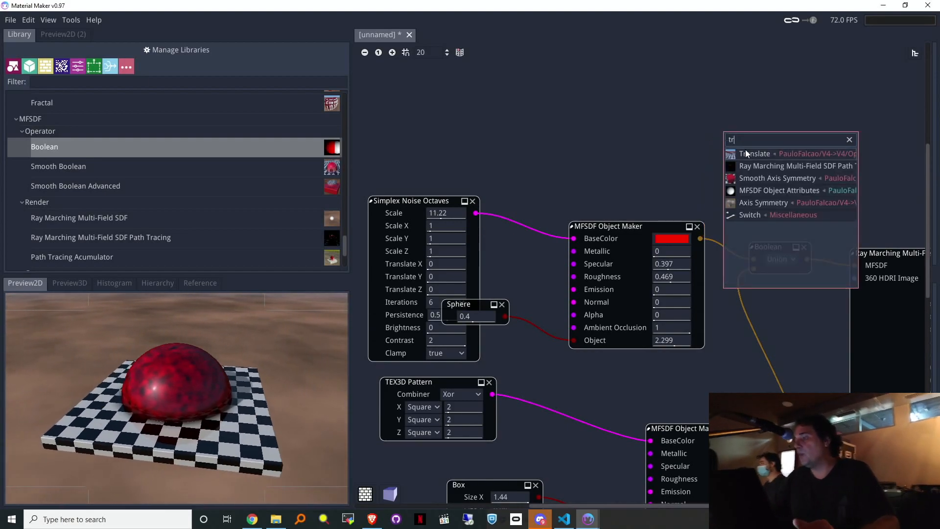
click(752, 153)
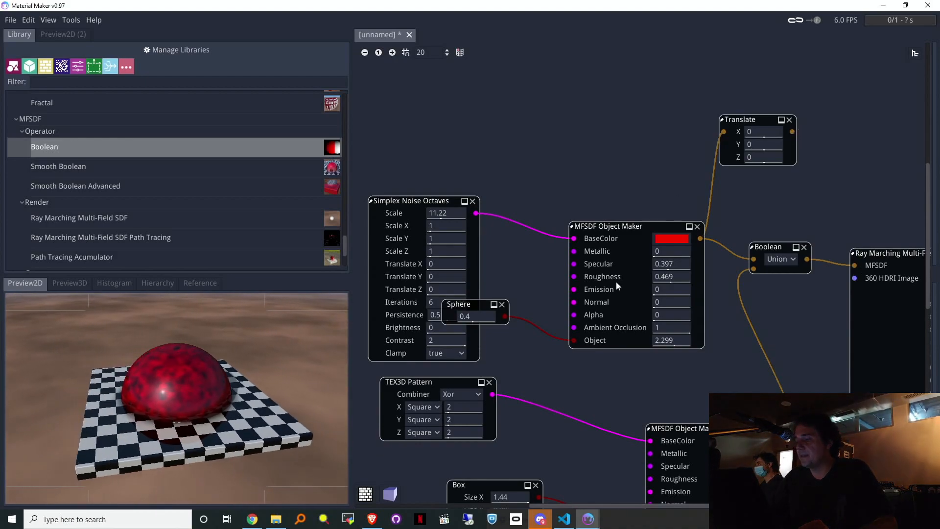
drag(402, 202, 437, 111)
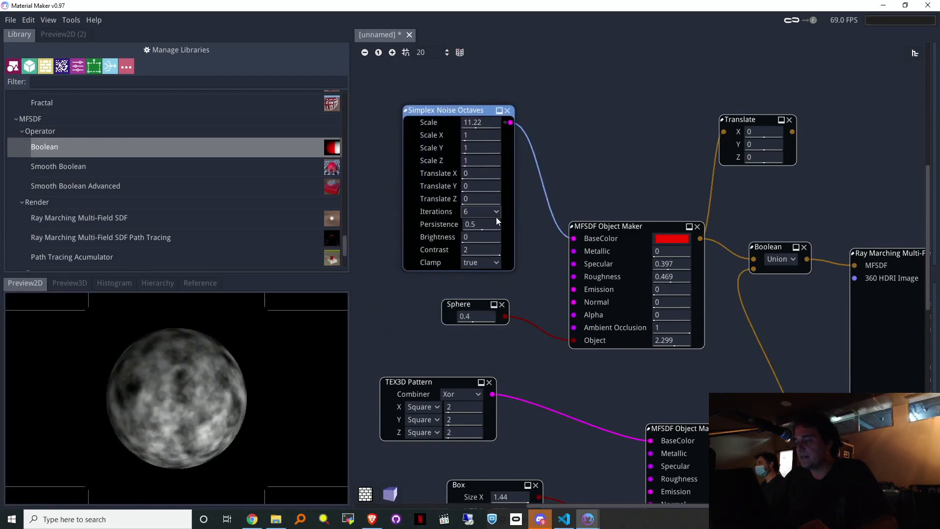
drag(897, 259, 909, 259)
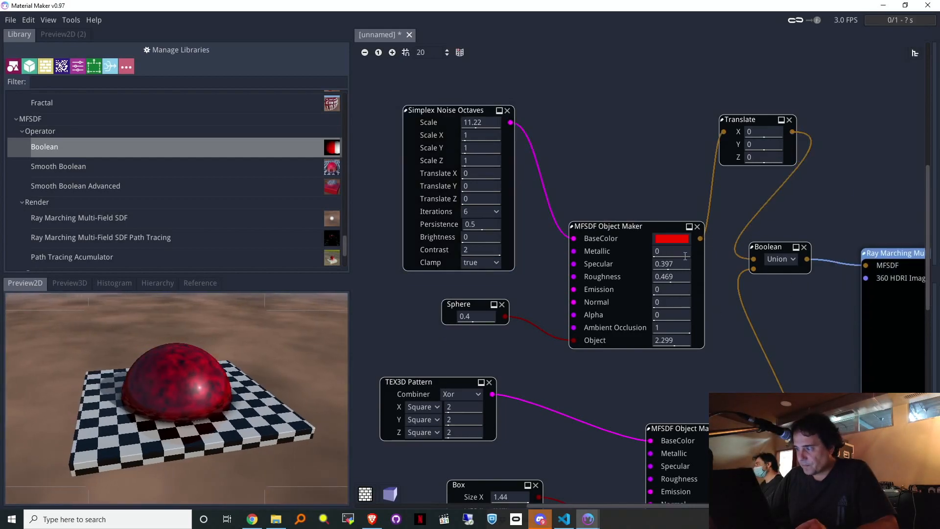
drag(762, 145, 782, 189)
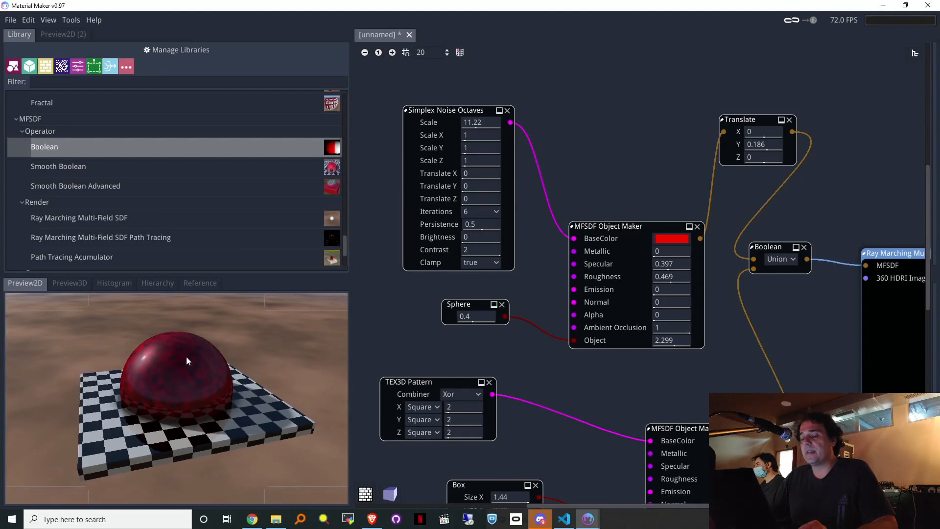
drag(765, 144, 766, 163)
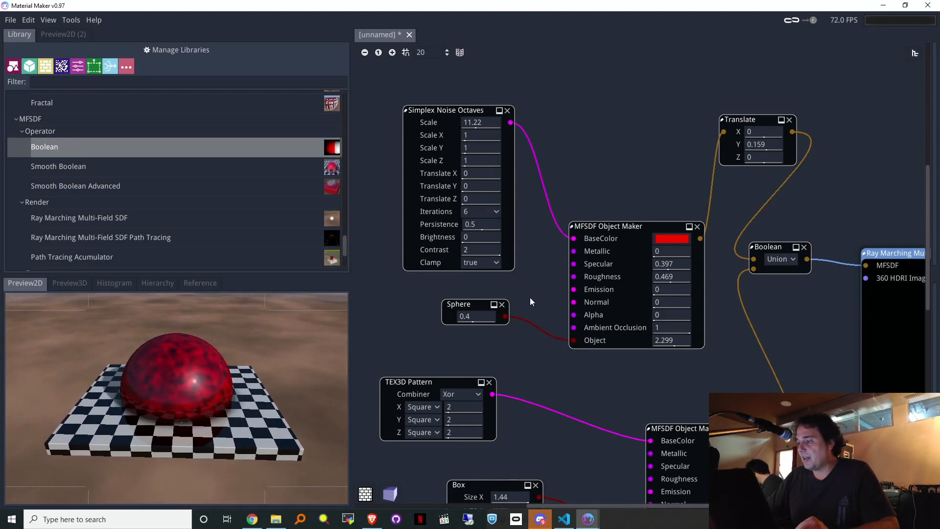
Step: Try a Simplex Noise Octaves node on the sphere's Specular, with Scale around 5
drag(478, 308, 475, 333)
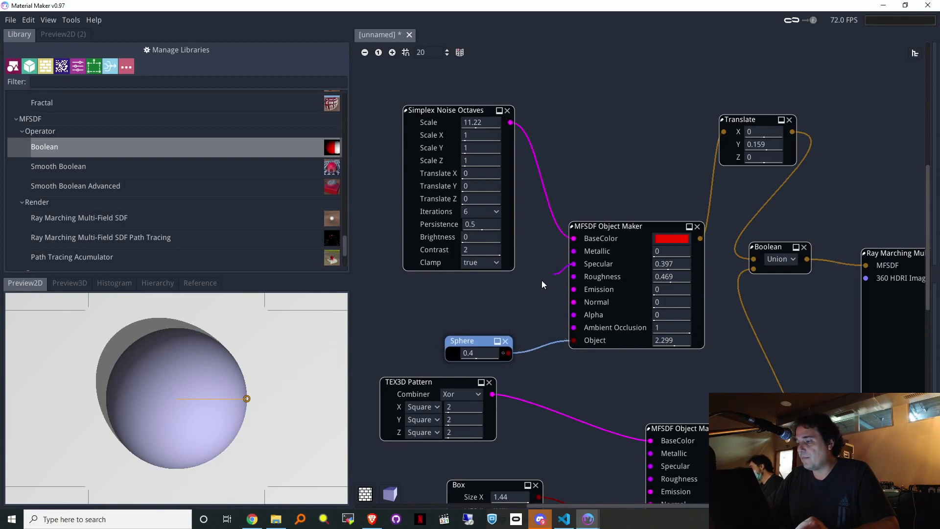
drag(460, 305, 460, 306)
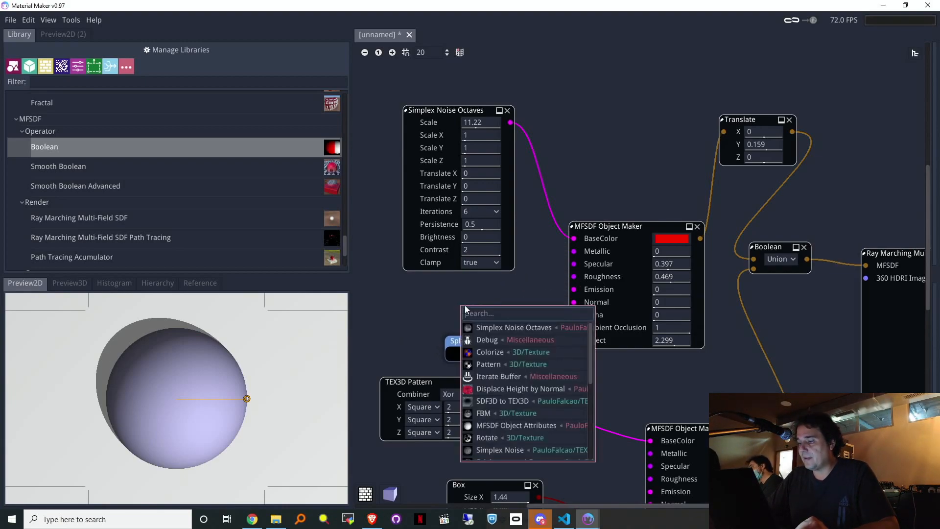
click(499, 331)
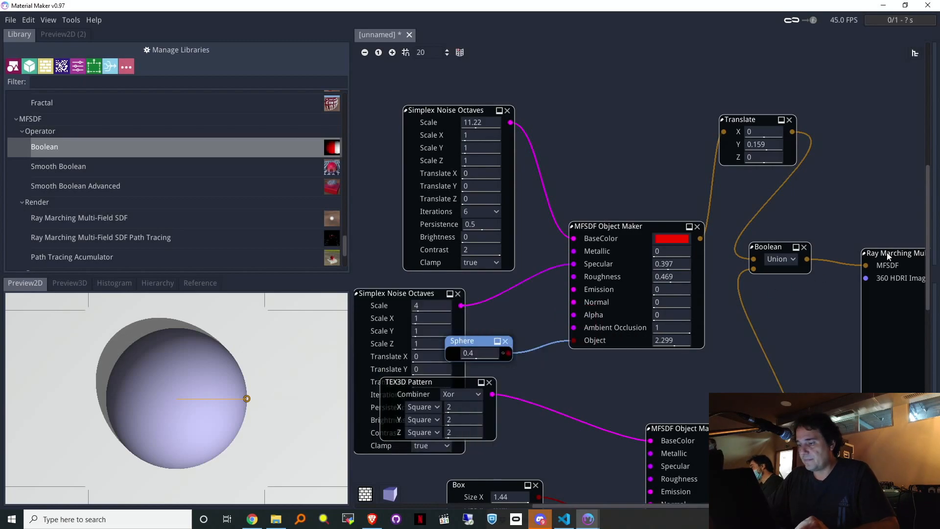
drag(889, 248, 893, 238)
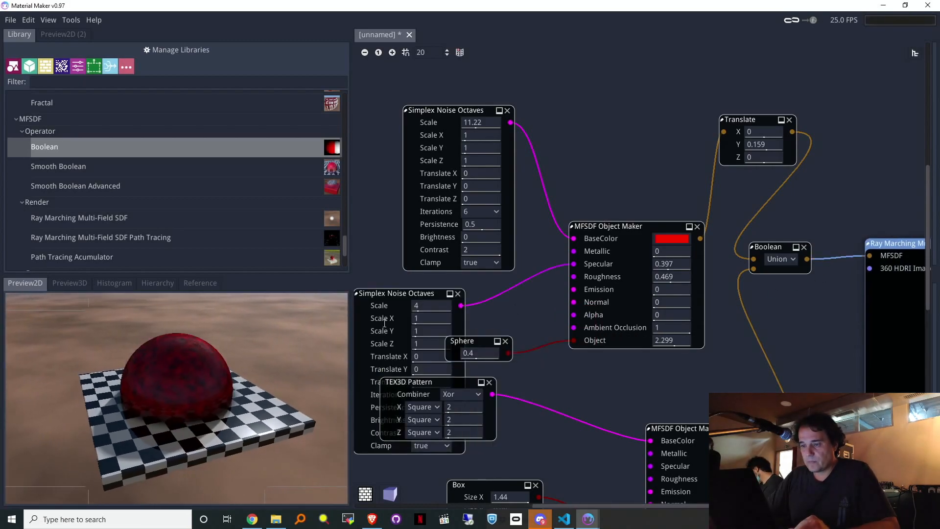
mouse_move(440, 306)
mouse_down()
mouse_move(482, 303)
mouse_move(457, 309)
mouse_up()
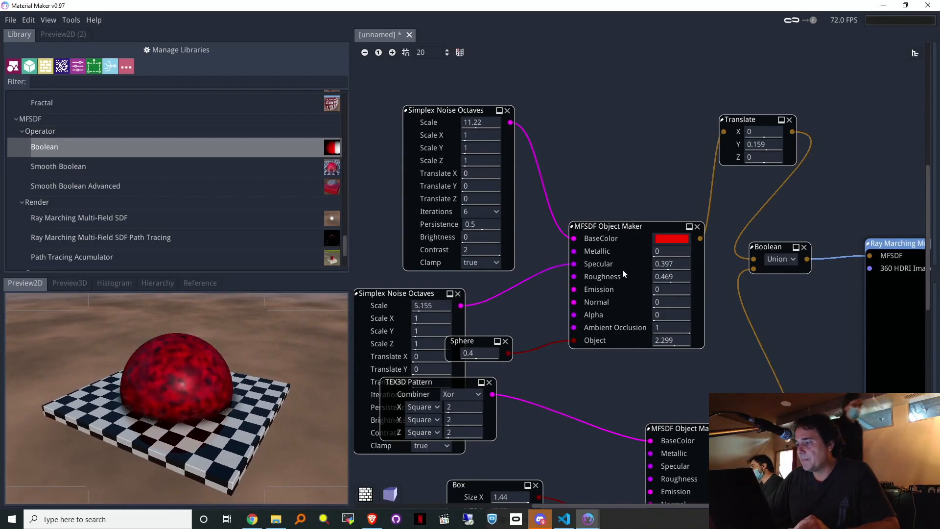
Step: Set the sphere's Specular to 1 and delete the trial specular noise node
drag(669, 265, 758, 269)
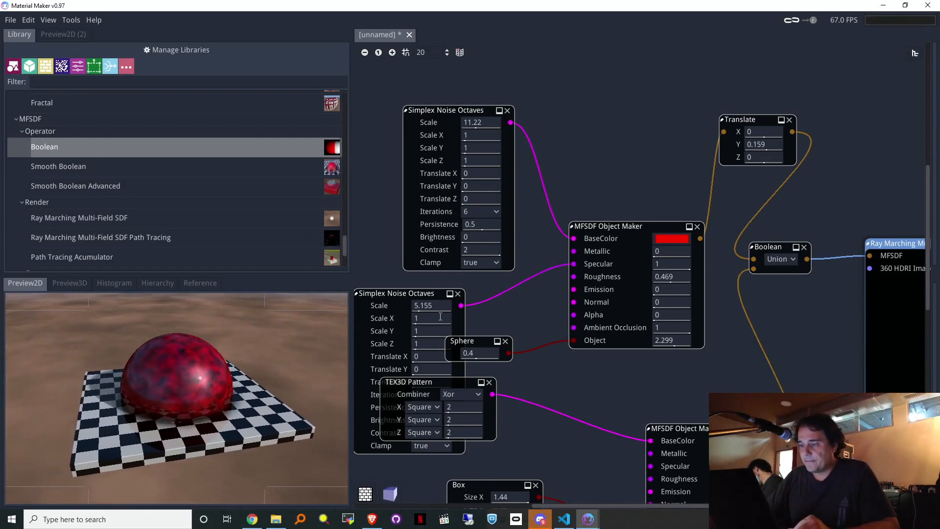
drag(422, 318, 464, 311)
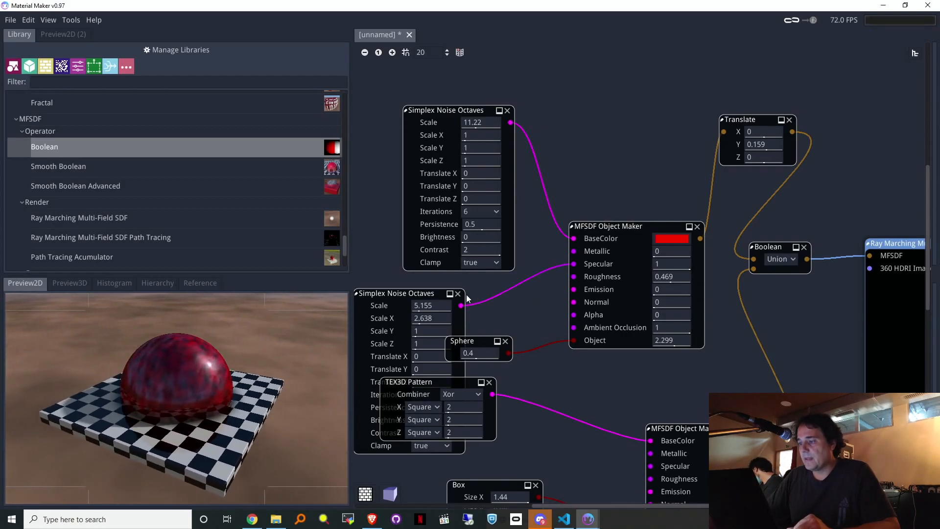
key(Delete)
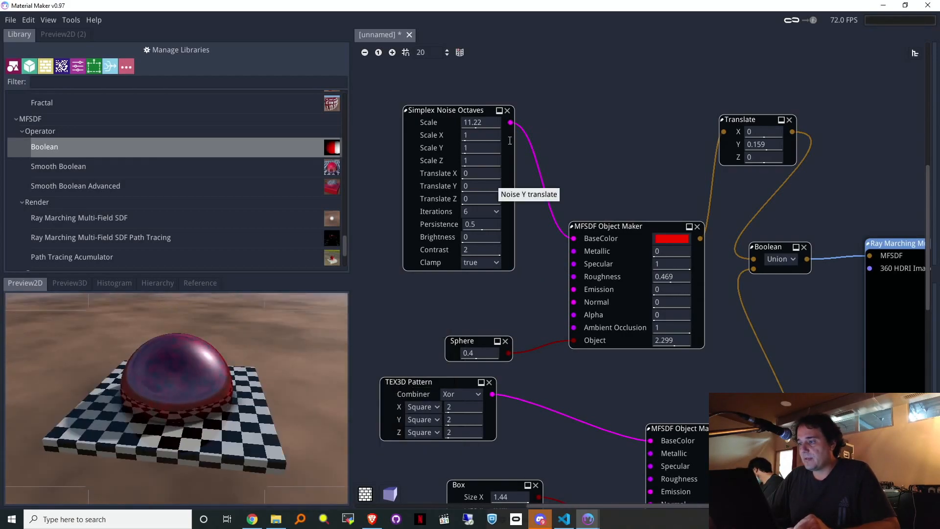
click(508, 112)
Step: Lower the sphere's Specular to 0.57 and delete the plain Boolean node
drag(672, 266, 613, 271)
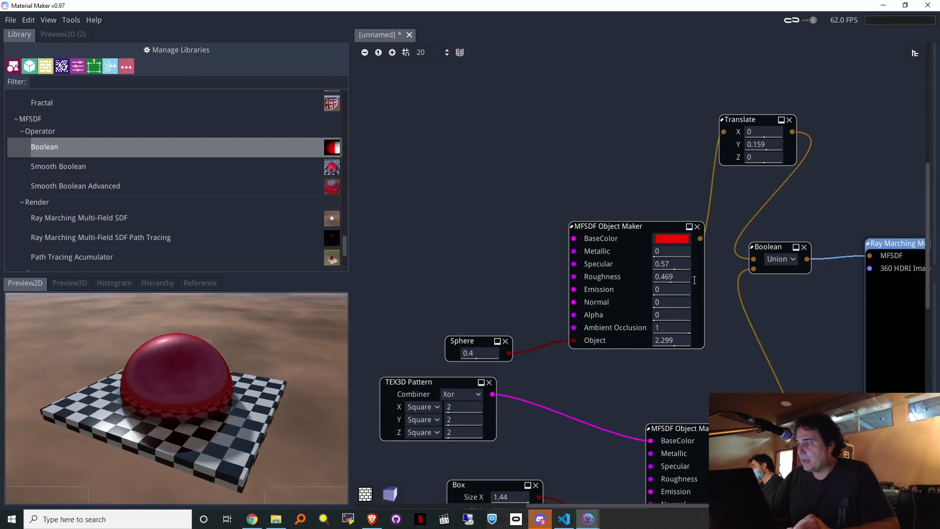
middle_drag(820, 310, 745, 308)
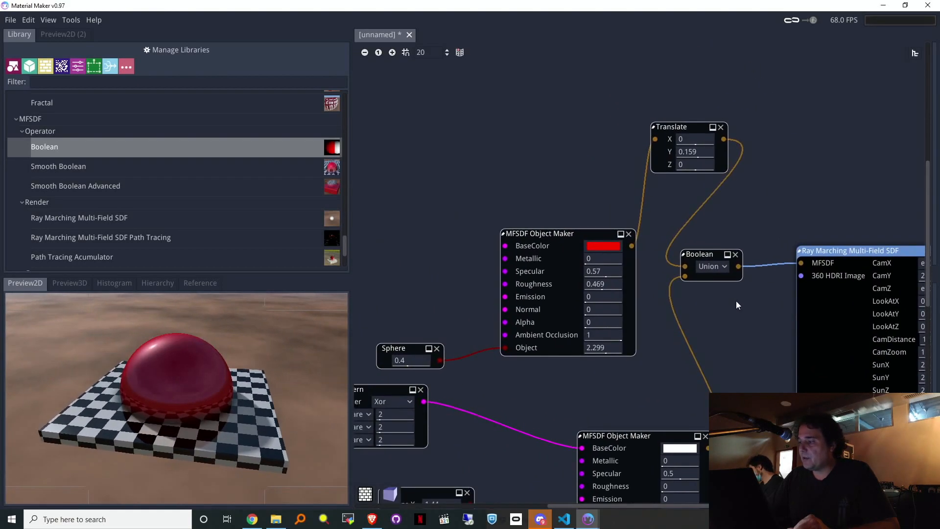
click(735, 254)
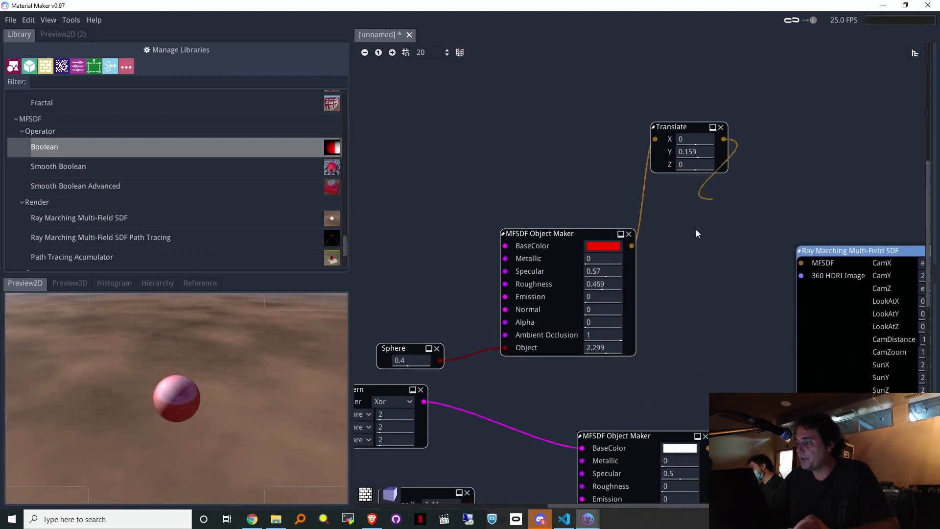
Step: Add a Smooth Boolean fed by Translate and the slab, and send its output to Ray Marching
drag(698, 234, 684, 261)
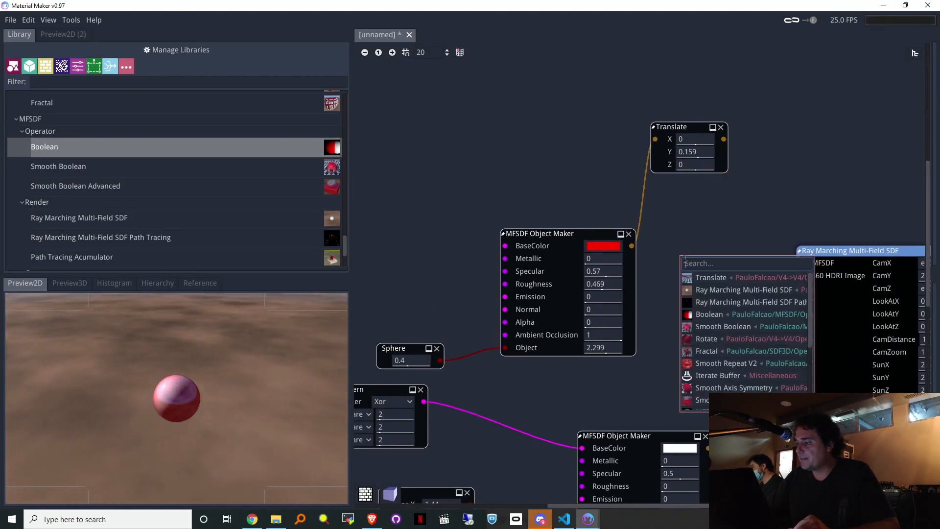
click(738, 327)
drag(707, 453, 688, 408)
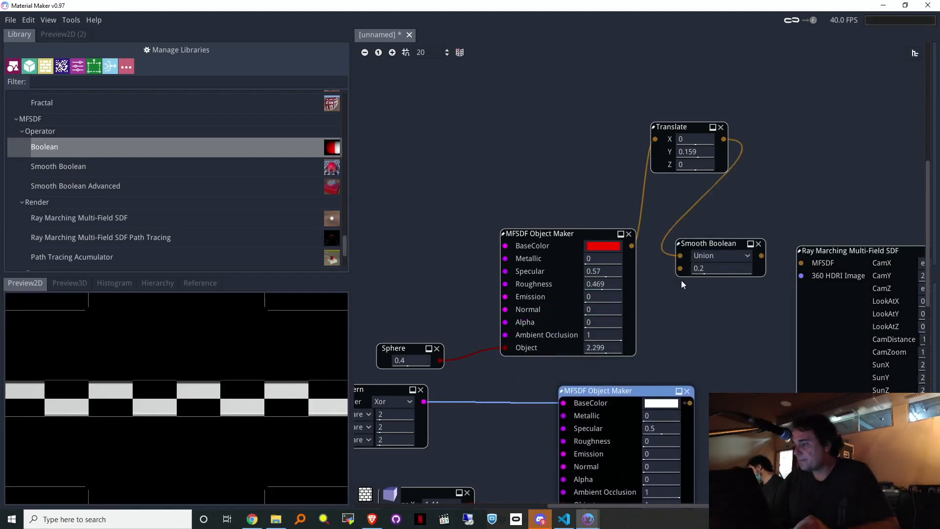
drag(679, 268, 702, 406)
click(695, 397)
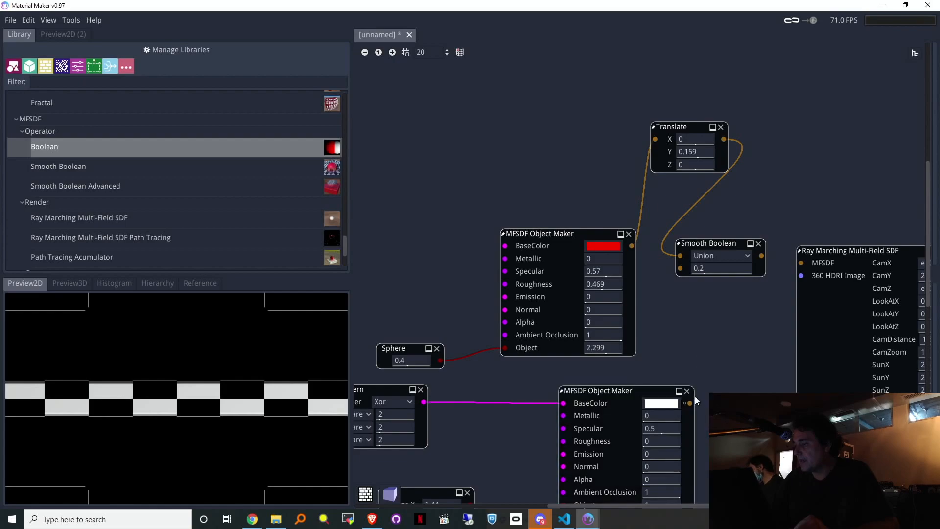
drag(669, 278, 682, 269)
drag(762, 255, 842, 243)
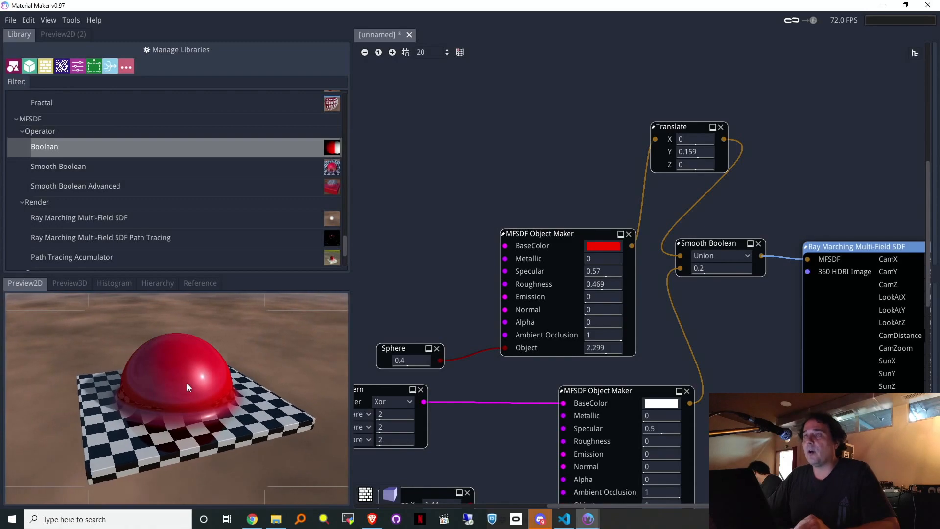
Step: Set the Smooth Boolean smoothness to 0.265 and sink the sphere to Translate Y -0.108
drag(725, 269, 592, 292)
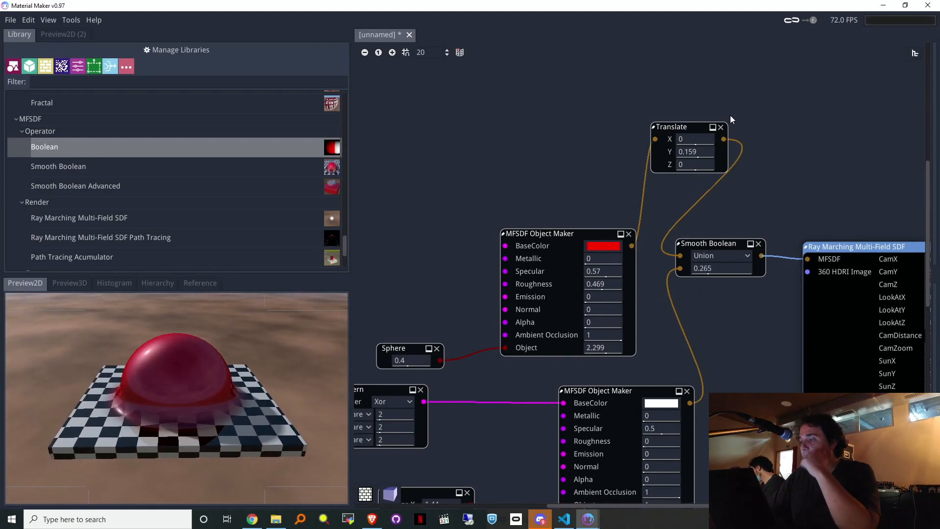
drag(703, 154, 774, 149)
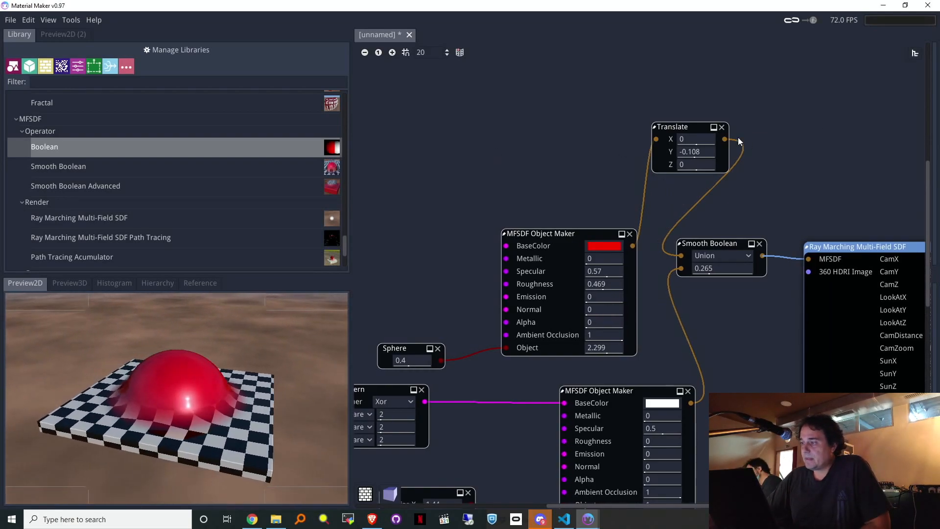
right_click(775, 117)
text(s)
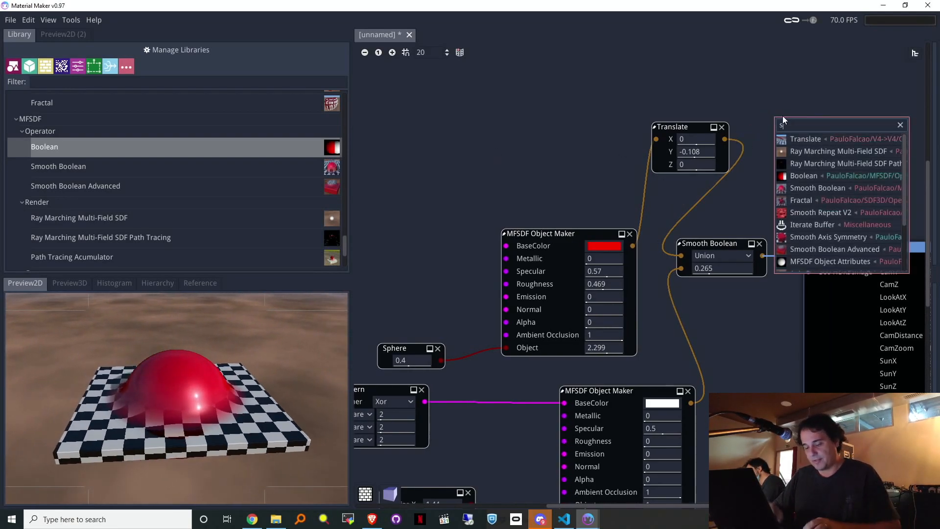
text(ca)
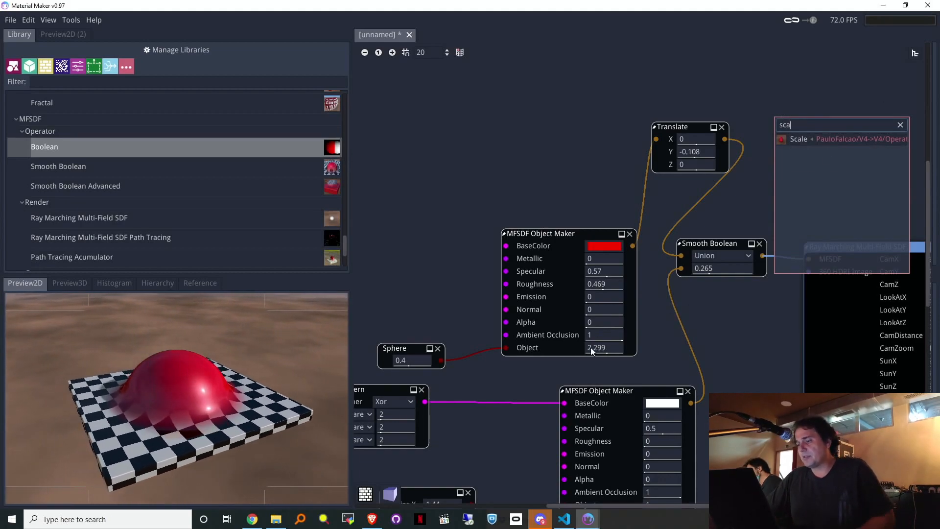
click(590, 347)
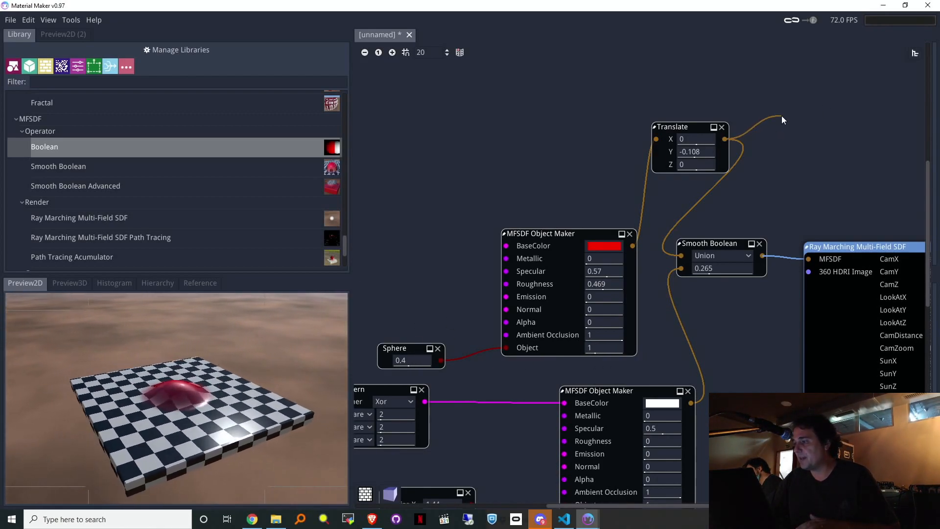
Step: Open the node search from the sphere material's output to insert a new node
drag(782, 115, 782, 117)
text(t)
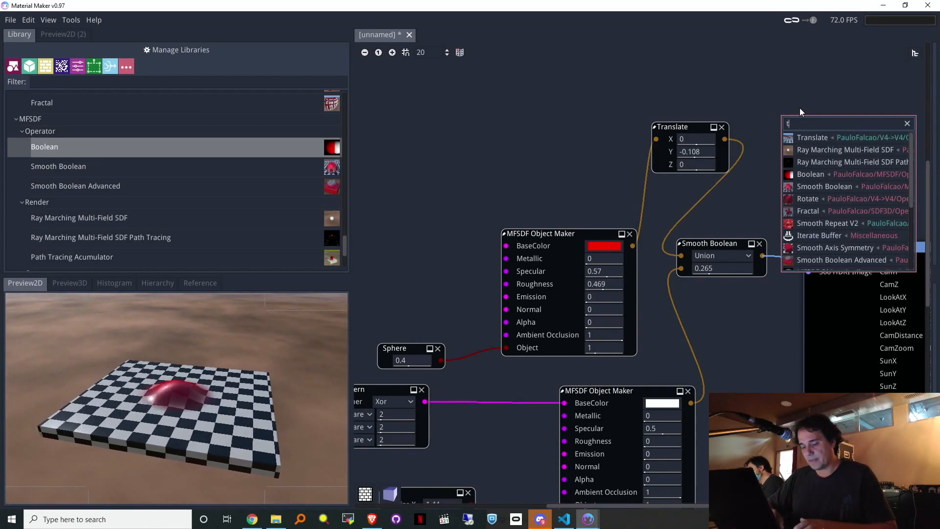
key(BackSpace)
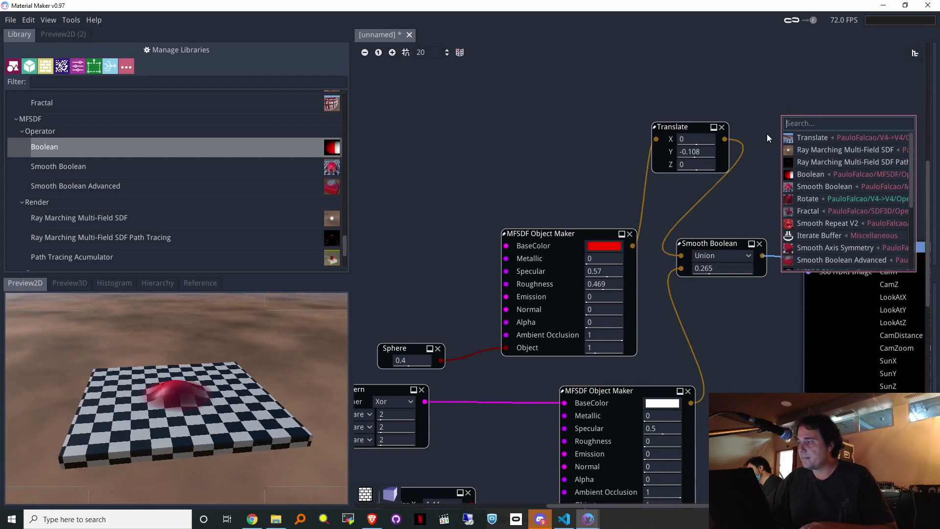
drag(632, 245, 581, 136)
Step: Insert a Multi-Field SDF Scale node after the sphere material, with XYZ at about 0.999
text(scale)
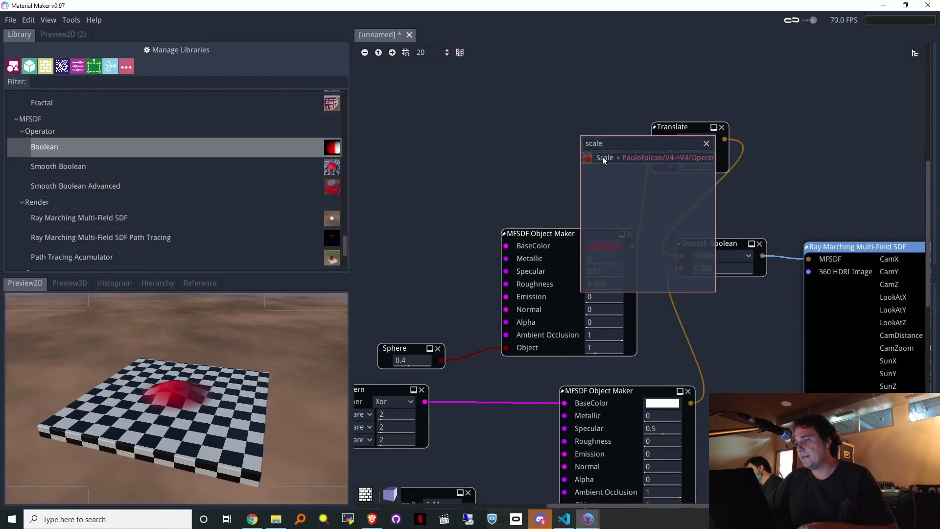
key(Return)
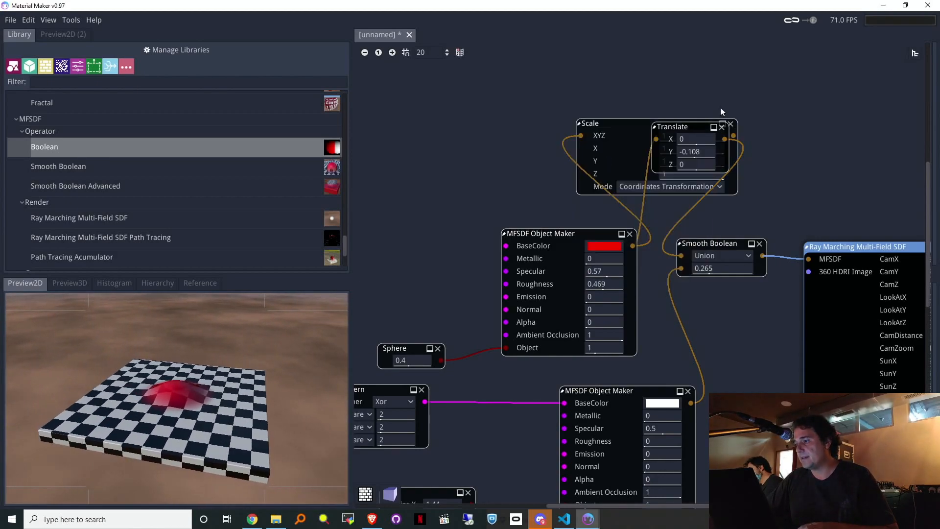
drag(525, 120, 457, 127)
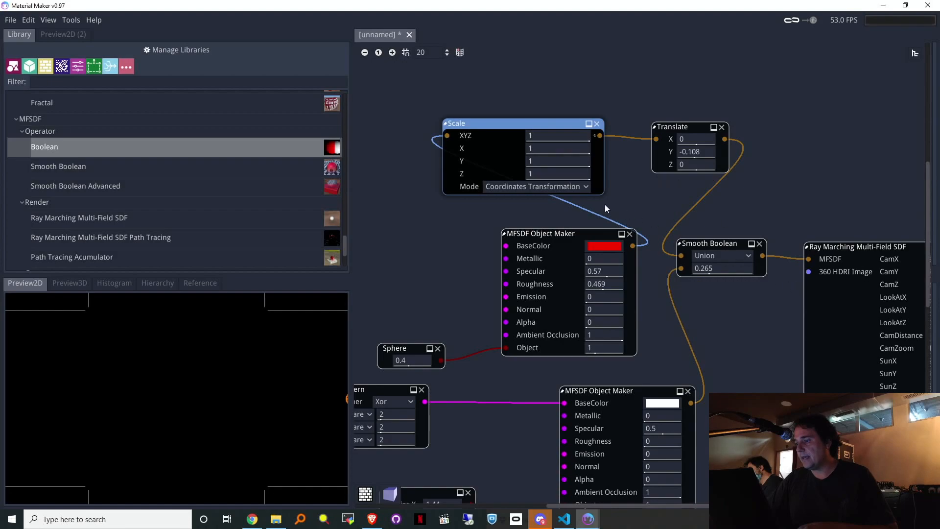
click(578, 185)
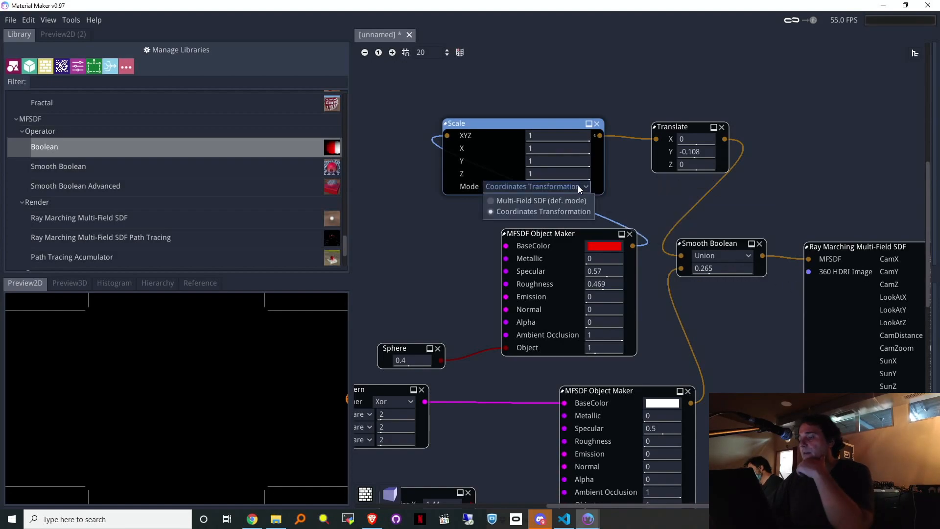
click(530, 203)
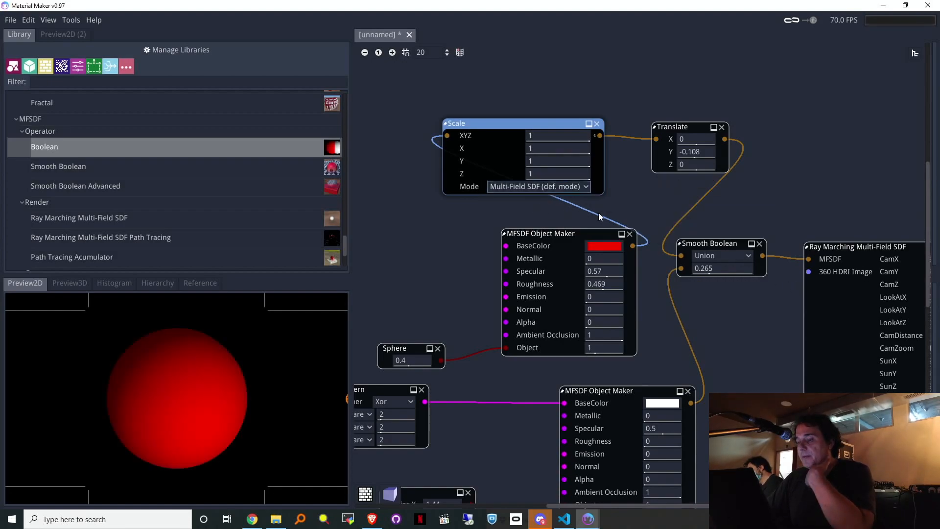
drag(871, 249, 894, 254)
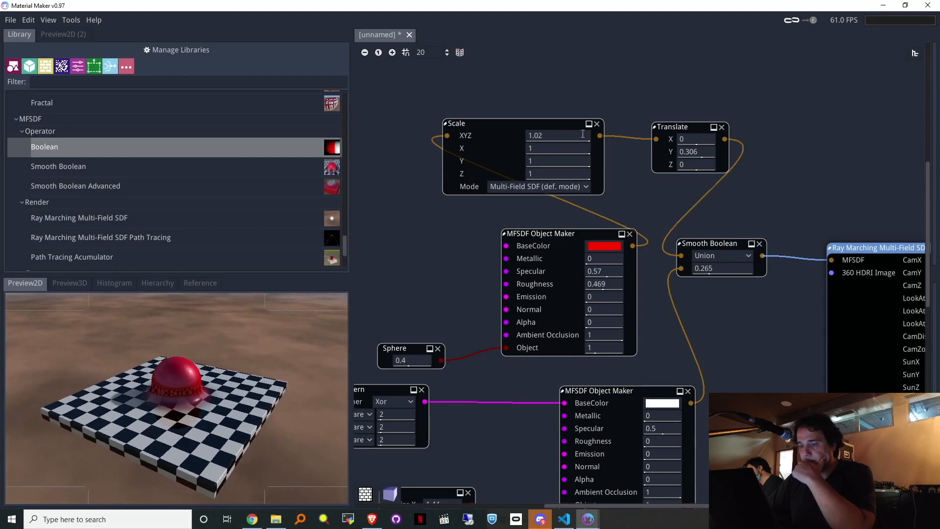
drag(666, 137, 608, 155)
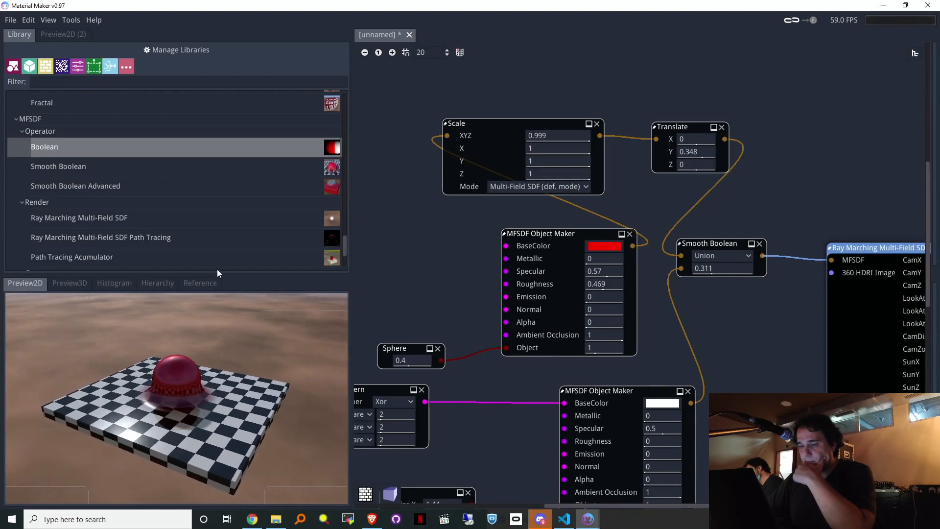
drag(224, 262, 225, 255)
middle_drag(607, 190, 265, 195)
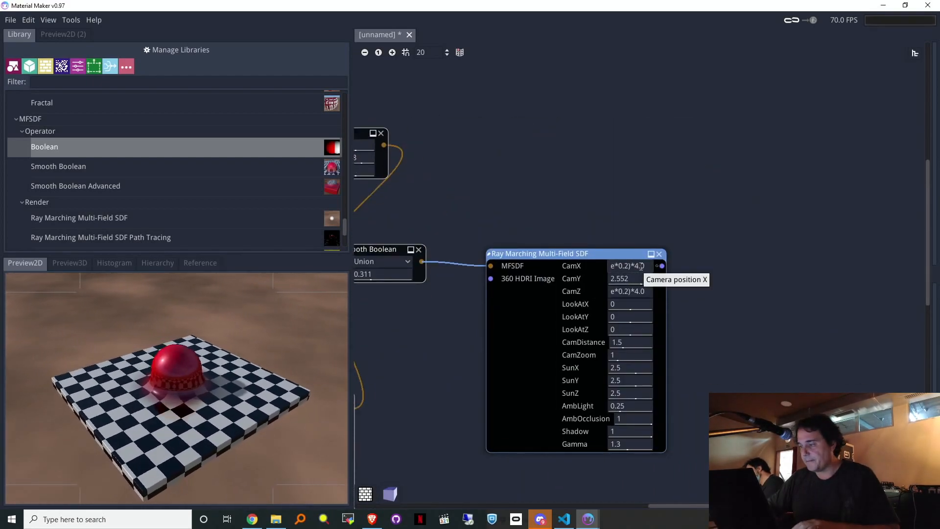
Step: Change the camera orbit radius from 4.0 to 3.0 in the CamX and CamZ expressions
key(BackSpace)
text(3)
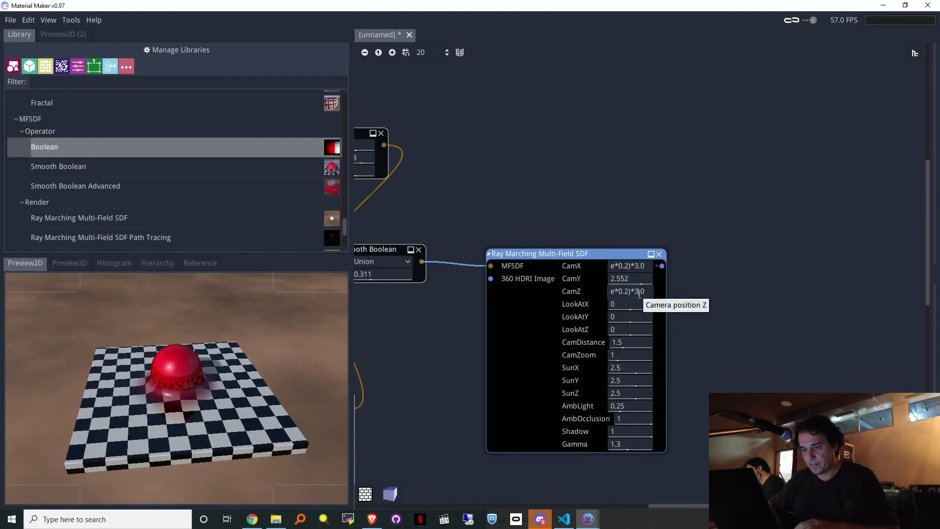
middle_drag(577, 143, 828, 180)
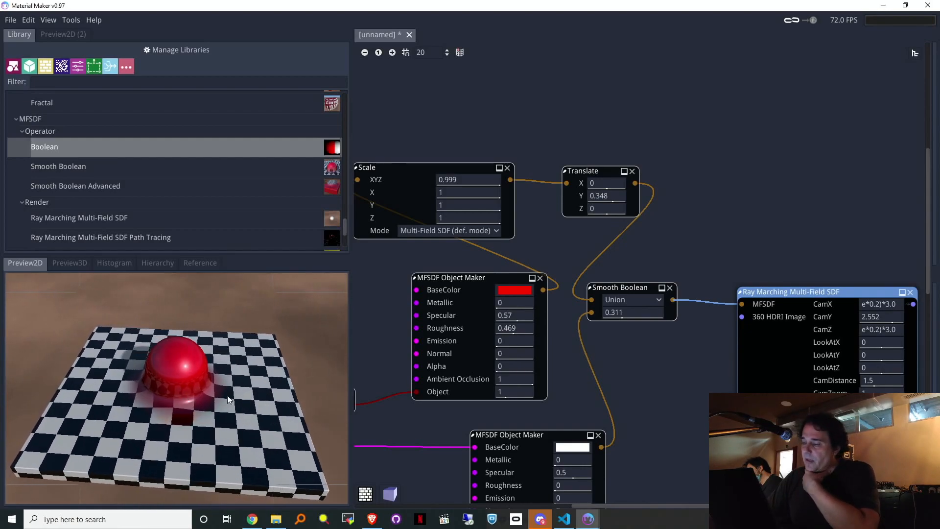
Step: Add Smooth Boolean Advanced, wire in Translate and the slab, and send its output to Ray Marching
click(123, 190)
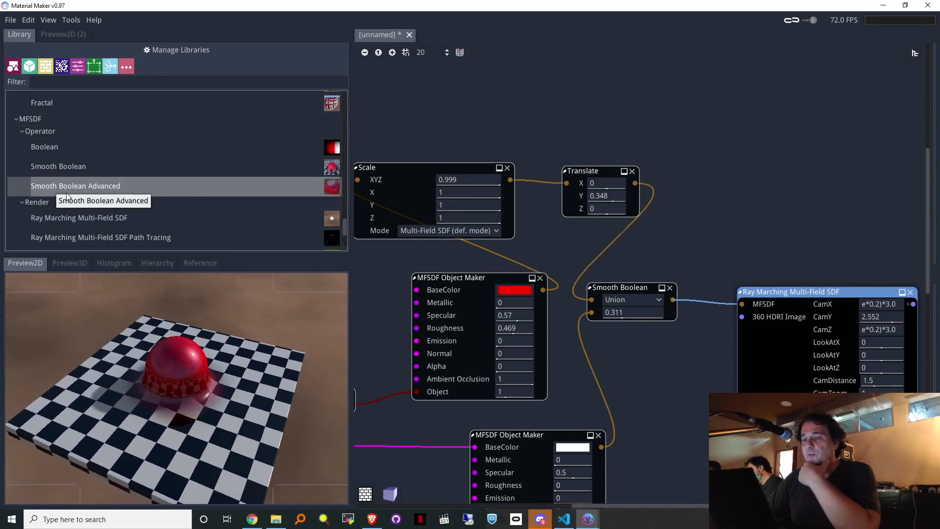
drag(63, 188, 690, 181)
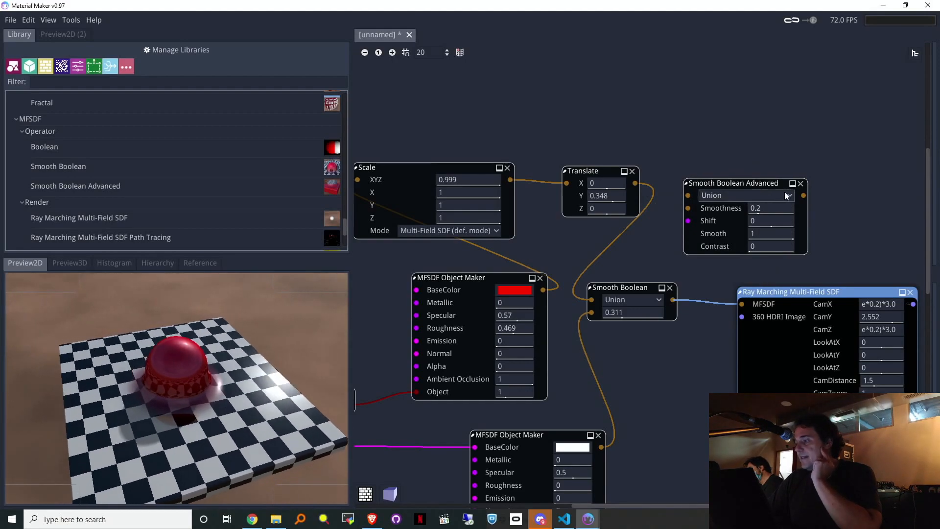
drag(804, 196, 827, 193)
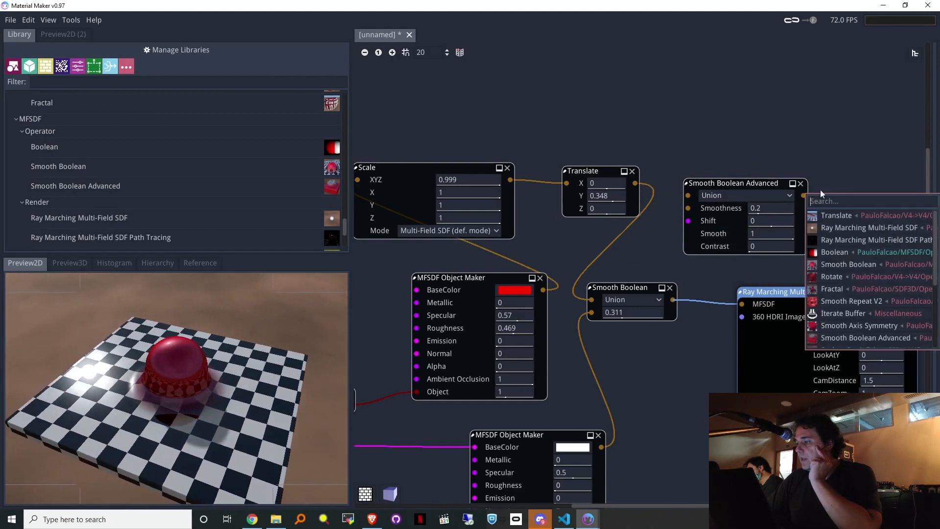
click(662, 146)
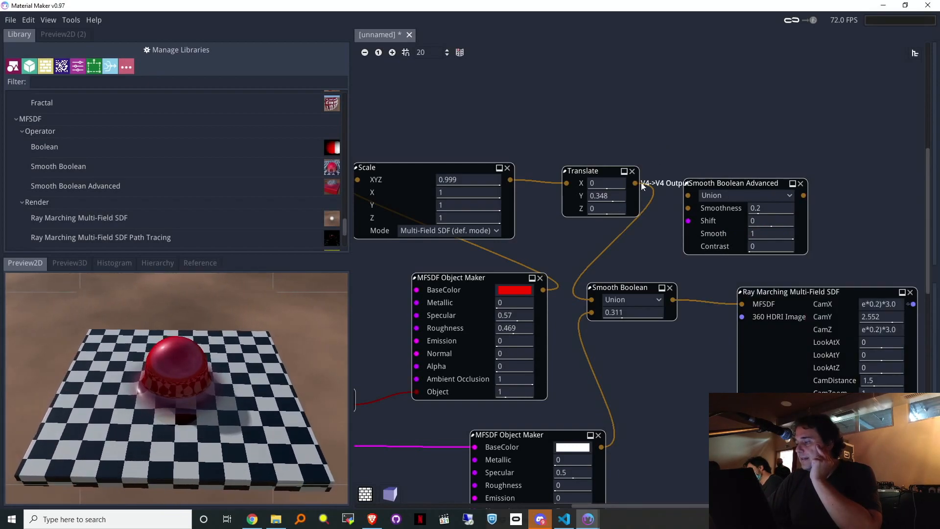
drag(636, 178, 634, 190)
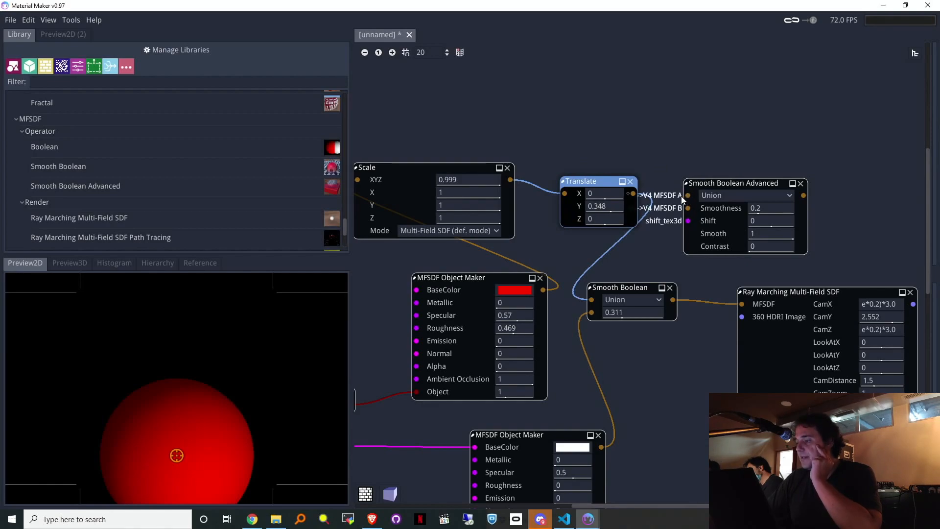
drag(633, 194, 688, 195)
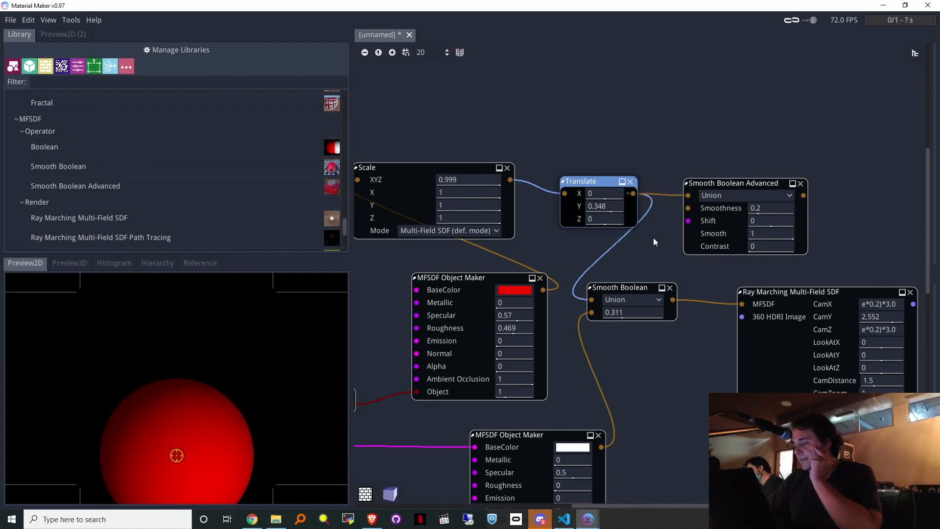
drag(601, 447, 689, 208)
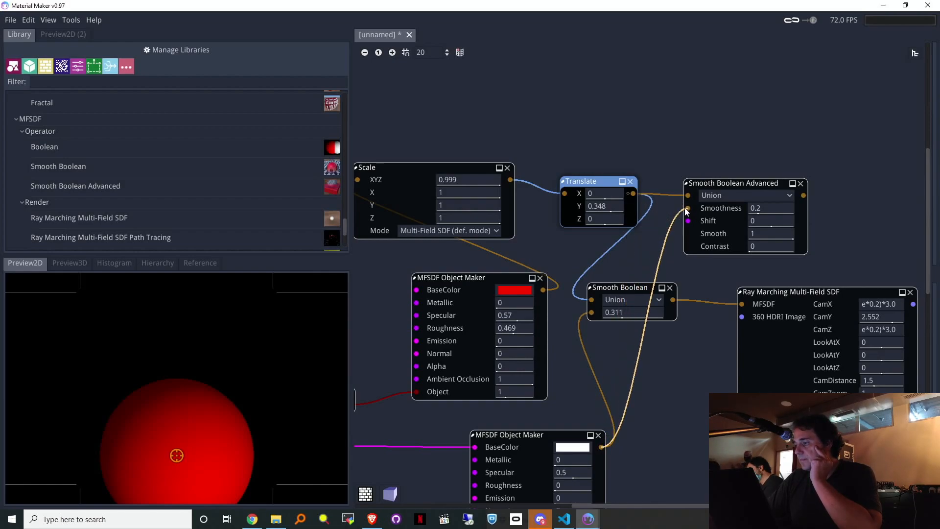
drag(803, 196, 742, 305)
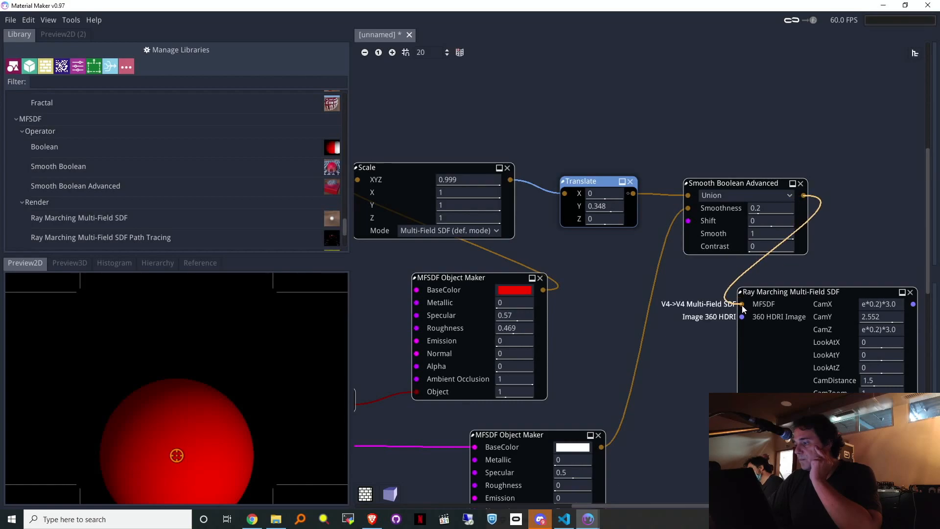
Step: Raise the blend's Shift to 0.328 and Smooth to 0.999 to spread the red blend
click(771, 293)
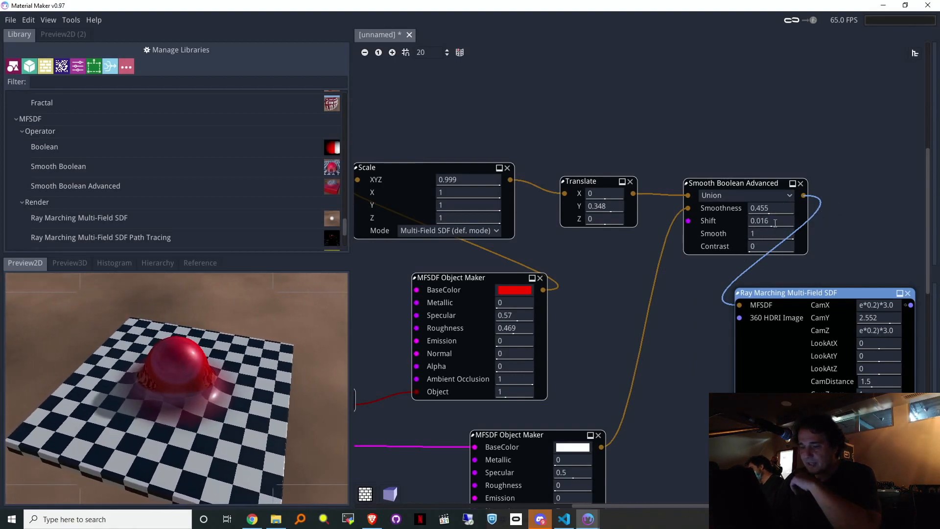
drag(790, 227, 814, 251)
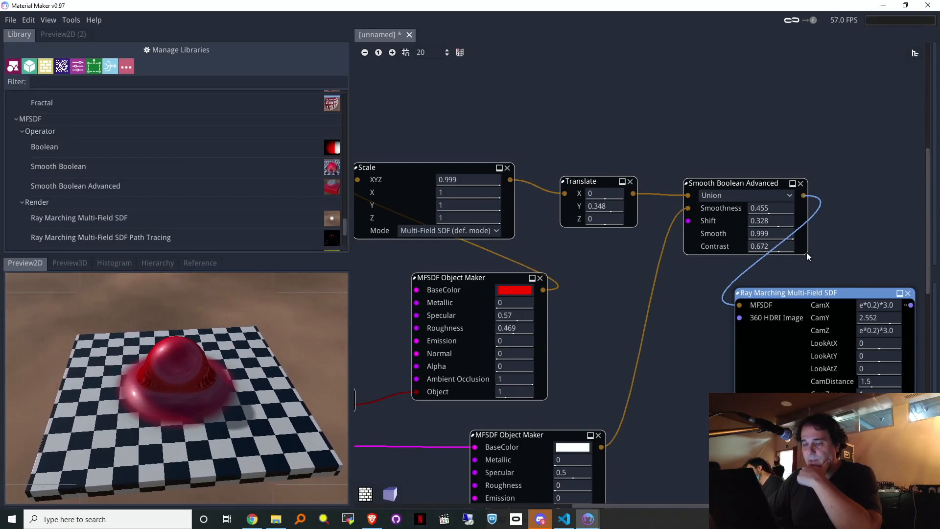
drag(688, 221, 567, 110)
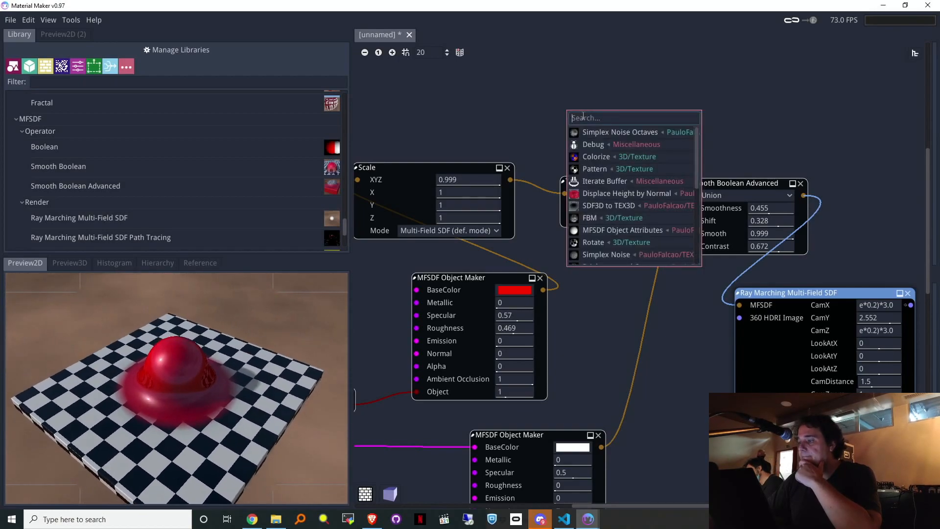
Step: Drive Shift with Simplex Noise Octaves; tune Smoothness 0.412, Shift -0.16, Smooth 0.792, Contrast 0.39
click(587, 133)
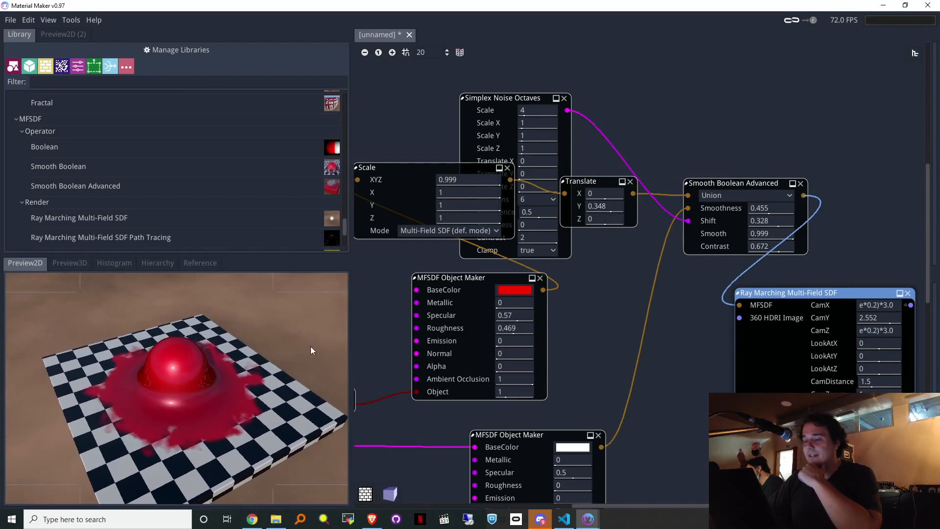
drag(780, 247, 701, 237)
drag(775, 220, 717, 230)
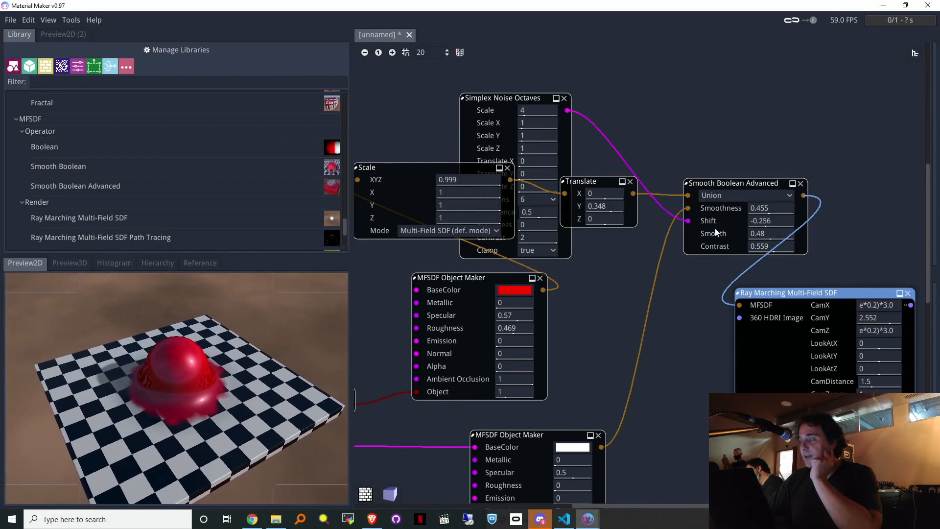
drag(795, 252, 778, 247)
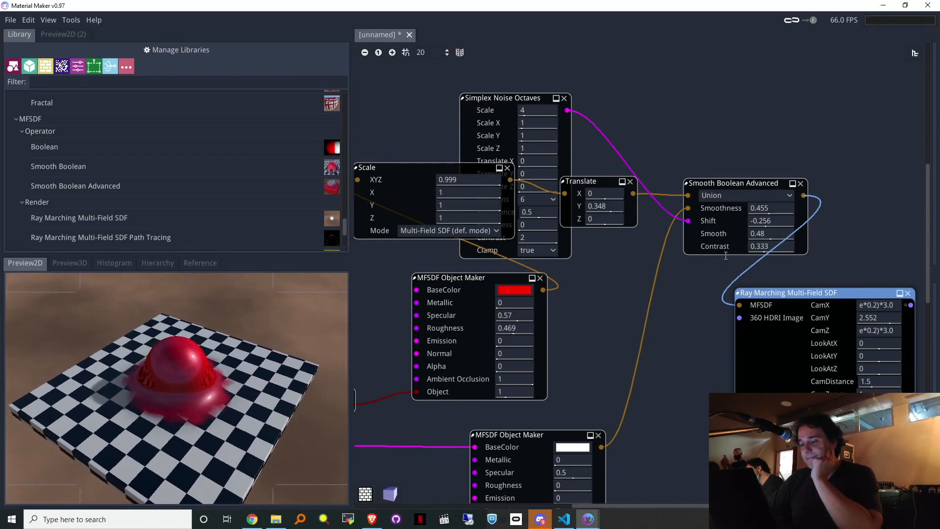
mouse_move(762, 209)
mouse_down()
mouse_move(815, 210)
mouse_move(753, 220)
mouse_move(744, 207)
mouse_up()
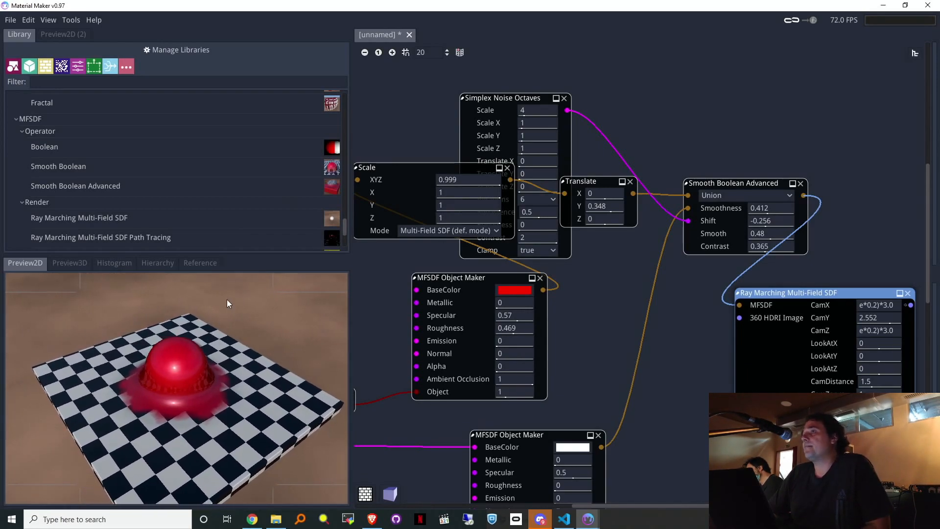
drag(767, 234, 823, 247)
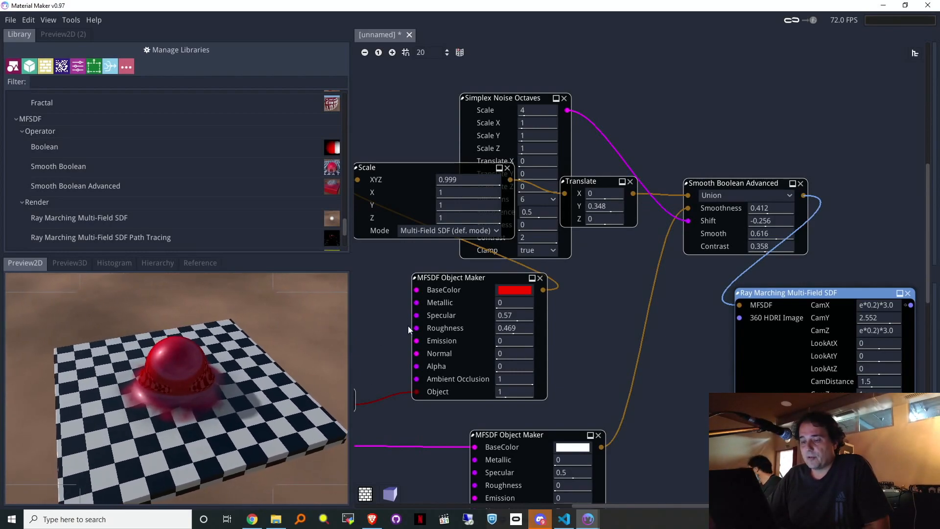
drag(774, 224, 792, 255)
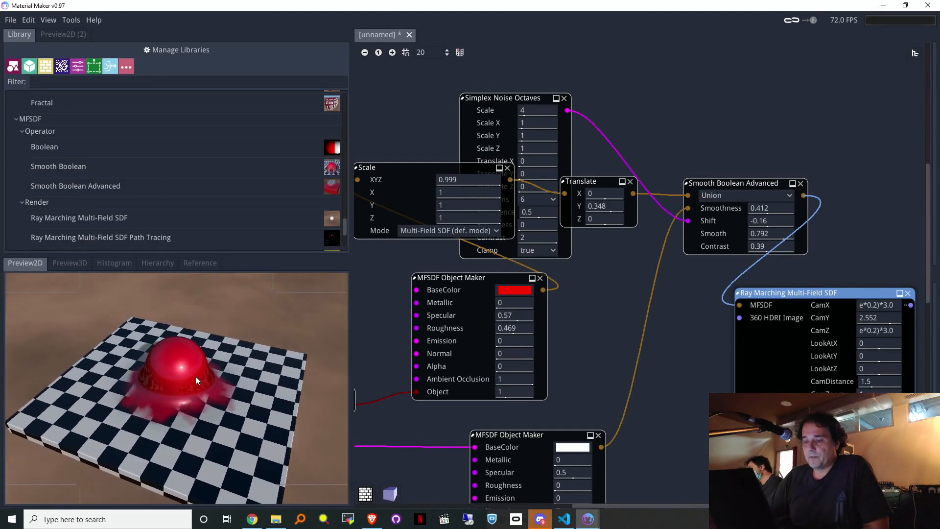
Step: Rearrange the red sphere's Object Maker, Scale and Simplex Noise nodes in the graph
middle_drag(699, 122, 877, 118)
drag(627, 275, 587, 300)
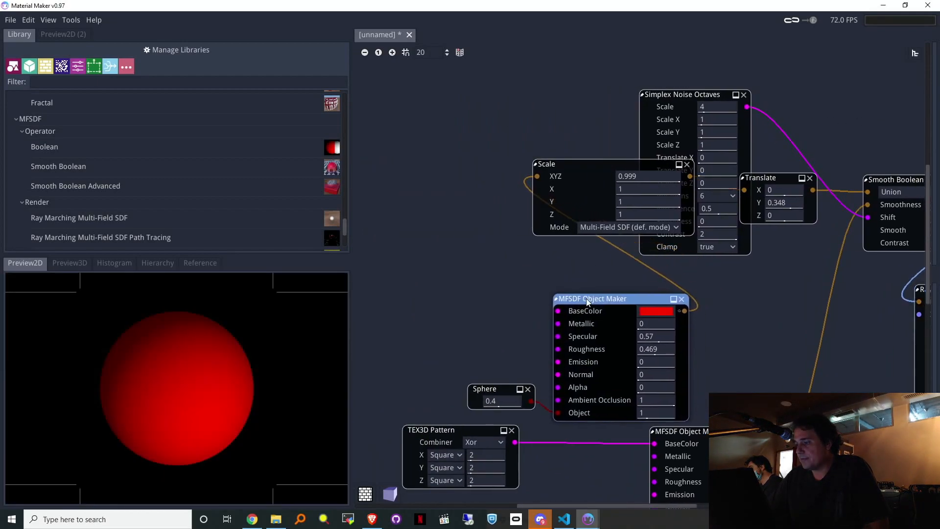
drag(595, 170, 553, 189)
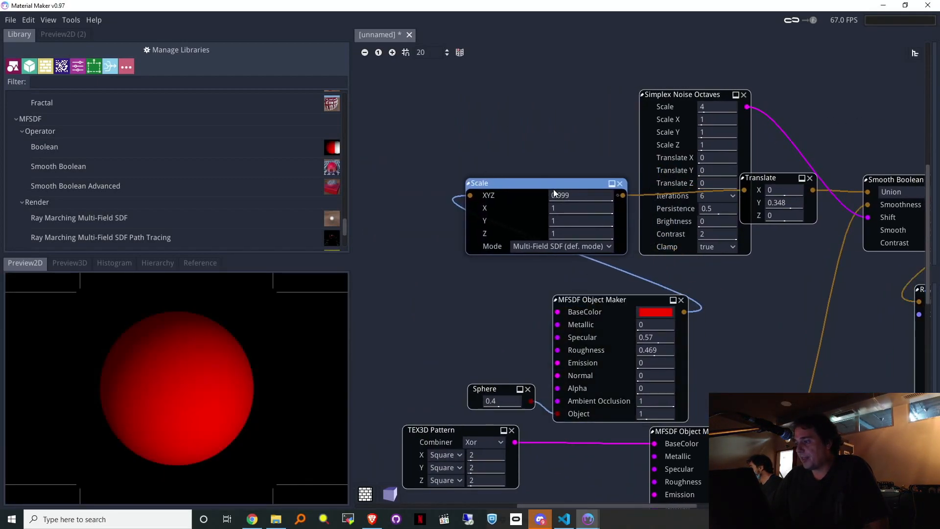
drag(693, 95, 745, 4)
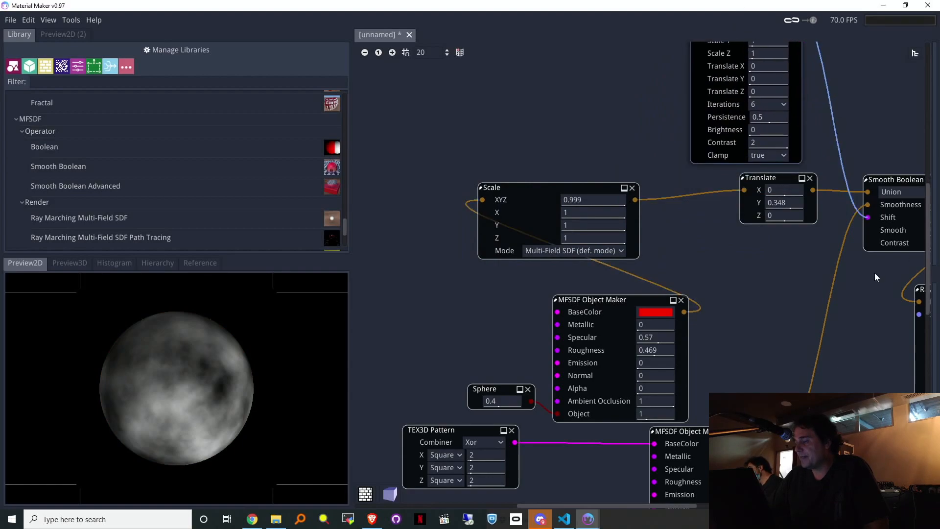
middle_drag(823, 258, 598, 282)
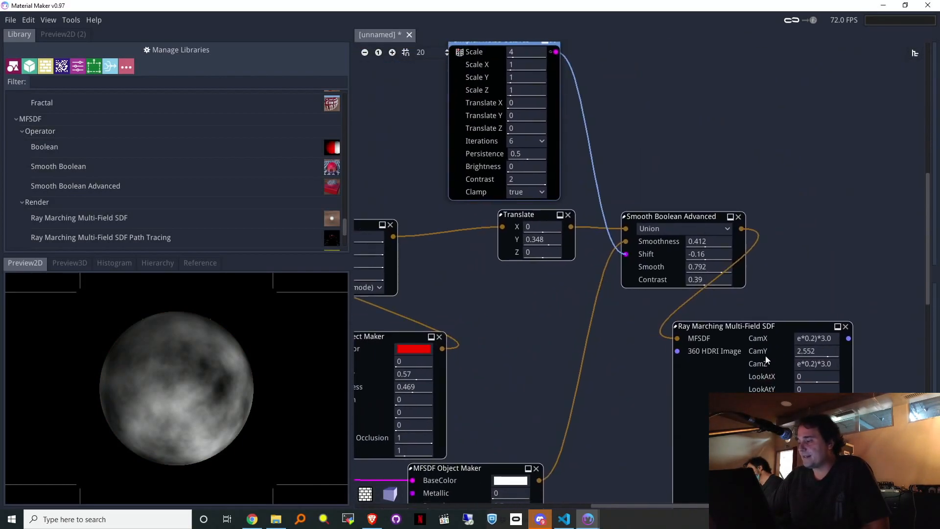
Step: Preview the Ray Marching render and set Translate Y to 0.66
click(850, 339)
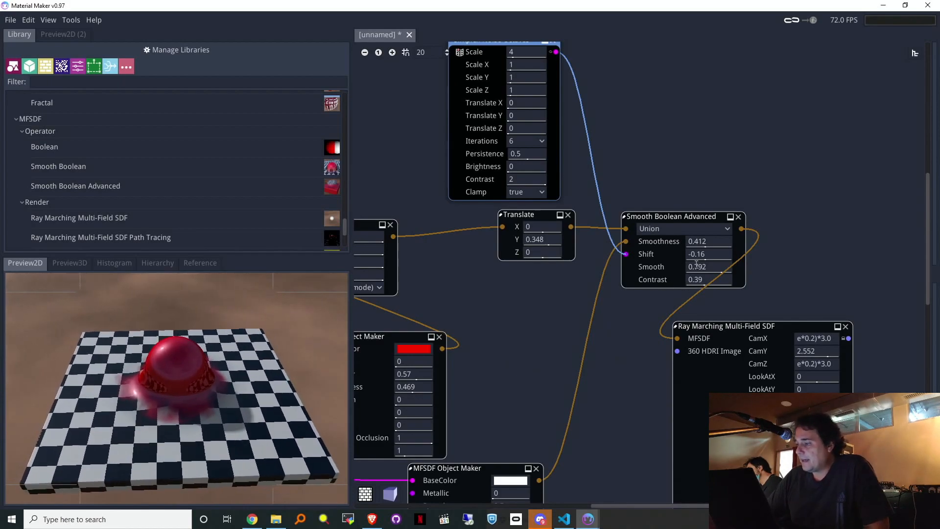
middle_drag(528, 287, 685, 272)
mouse_move(684, 232)
mouse_down()
mouse_move(618, 234)
mouse_move(690, 230)
mouse_up()
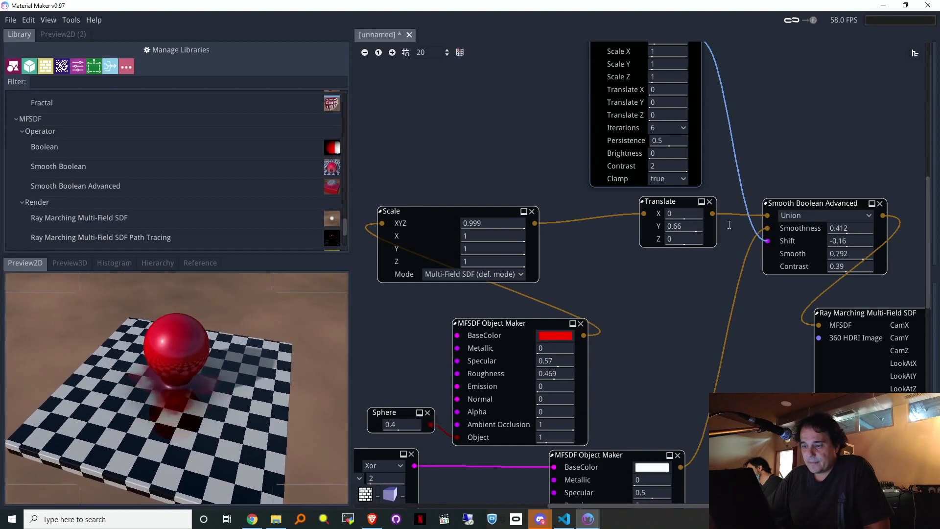
Step: Replace the Translate Y value with the expression sin($time) so the sphere bobs
mouse_move(704, 242)
mouse_down()
mouse_move(633, 245)
mouse_move(697, 230)
mouse_up()
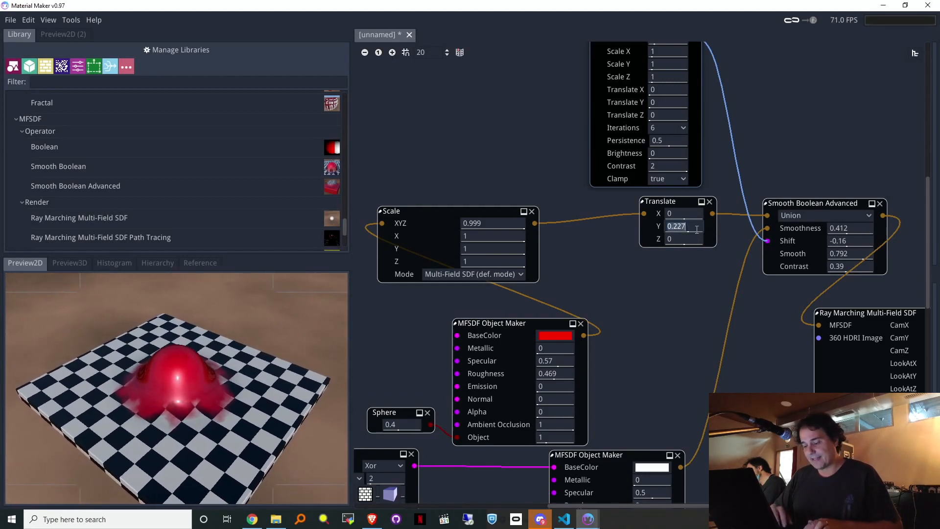
text(sin)
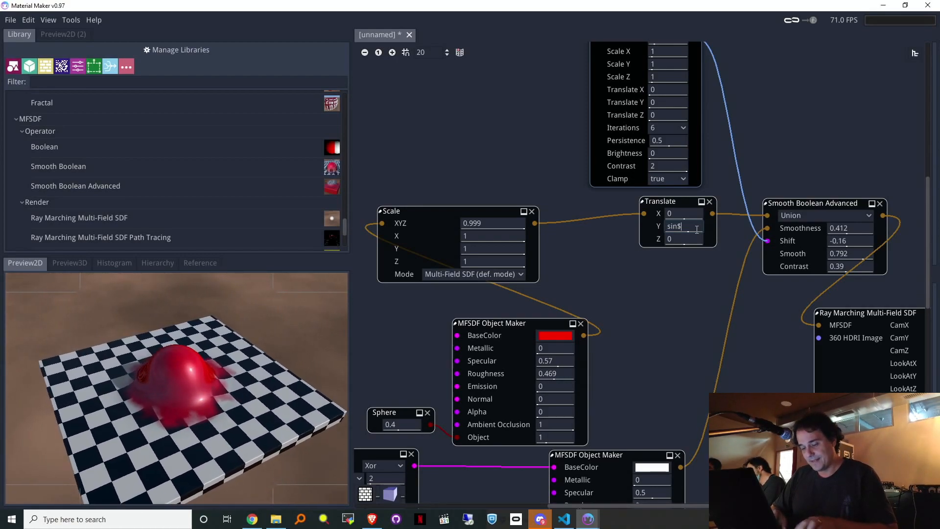
text($time)
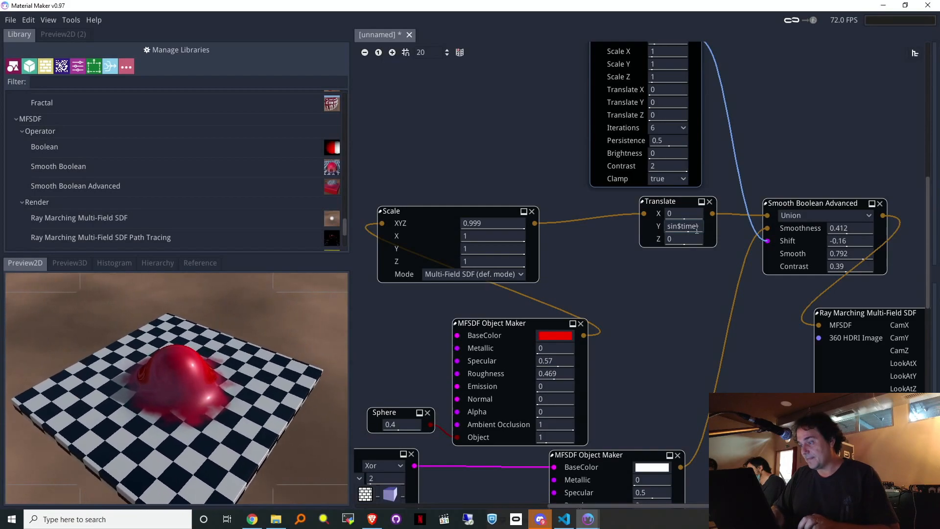
text())
key(Left)
key(Left)
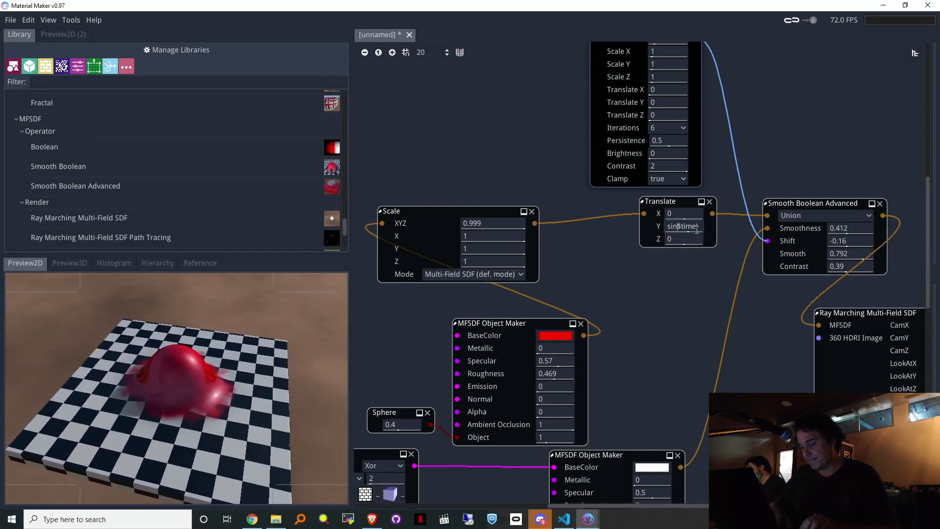
text(()
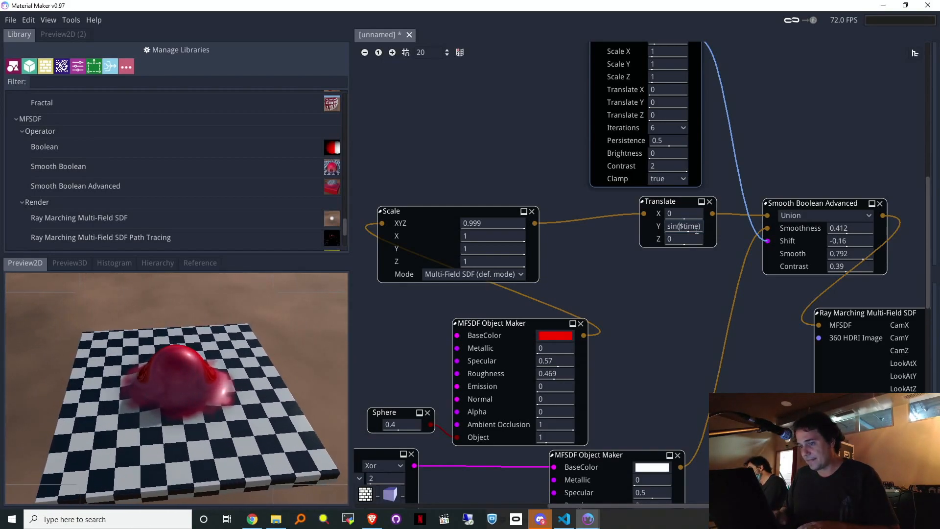
key(Return)
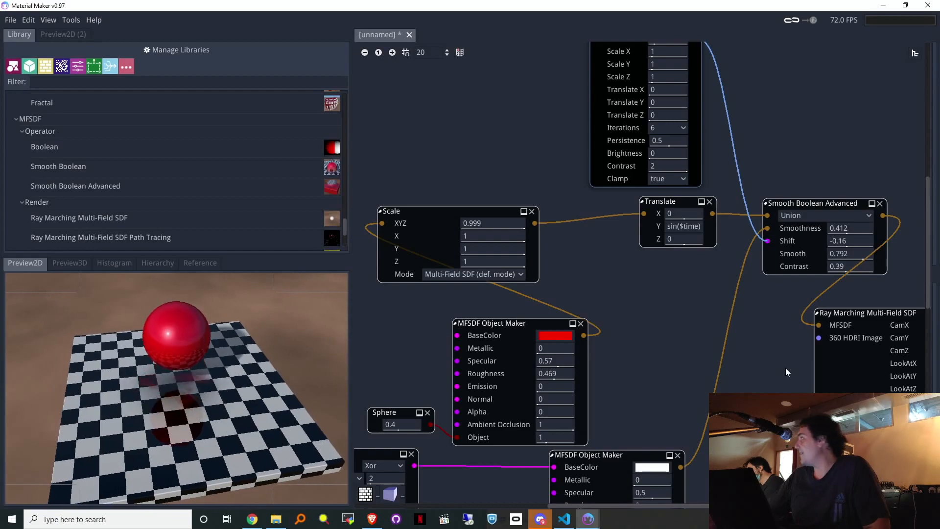
Step: Move the Ray Marching Multi-Field SDF node up and right, and enlarge the Library list
middle_drag(738, 338, 443, 267)
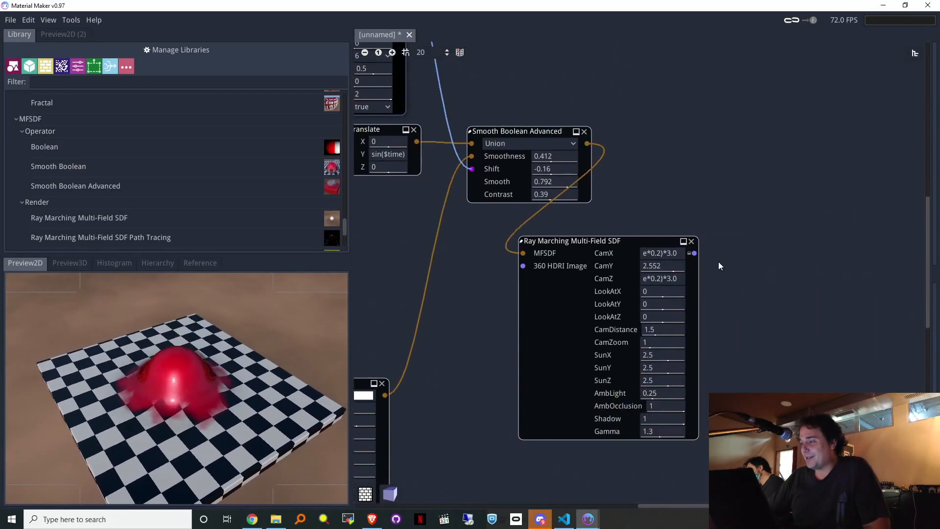
drag(588, 241, 578, 260)
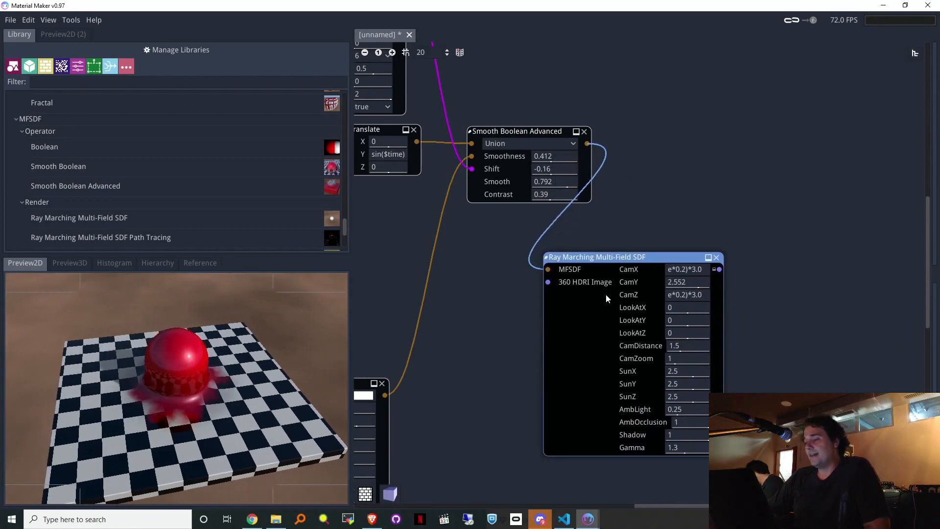
middle_drag(407, 252, 473, 360)
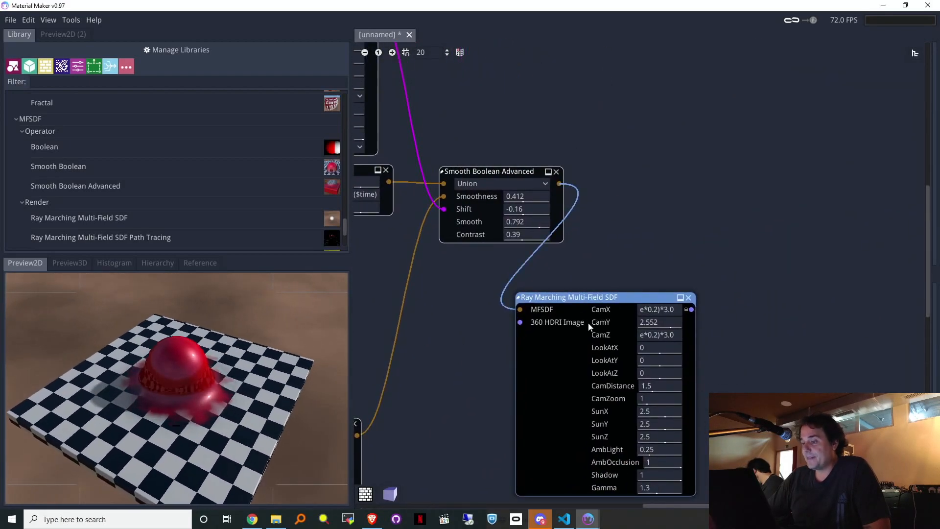
drag(606, 295, 634, 250)
mouse_move(589, 290)
mouse_down()
mouse_move(543, 349)
mouse_move(609, 301)
mouse_move(601, 296)
mouse_up()
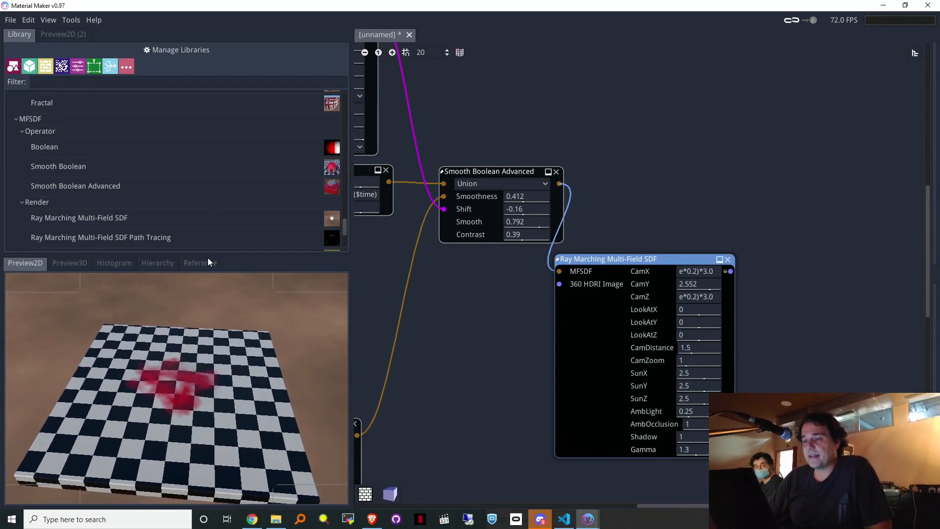
drag(210, 254, 213, 313)
middle_drag(470, 328, 748, 363)
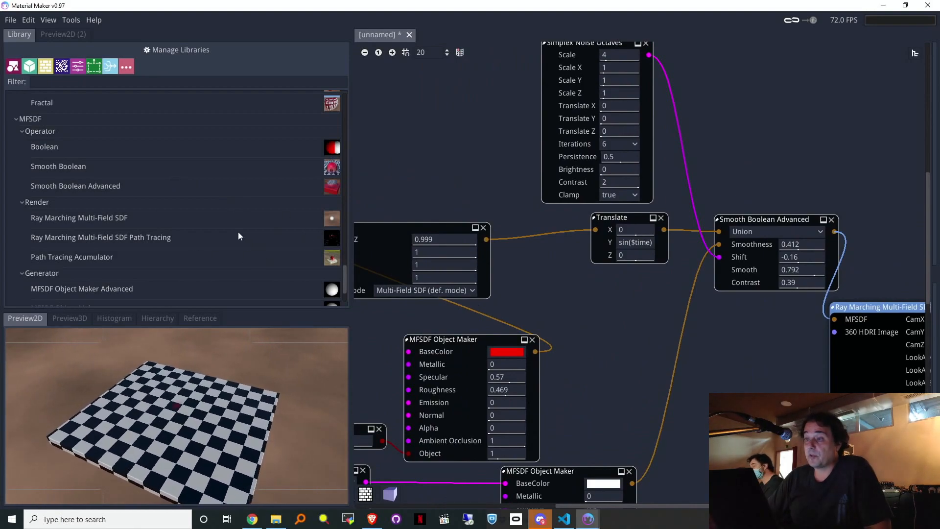
Step: Move the Sphere node up and left, away from the red Object Maker
scroll(239, 244, up, 6)
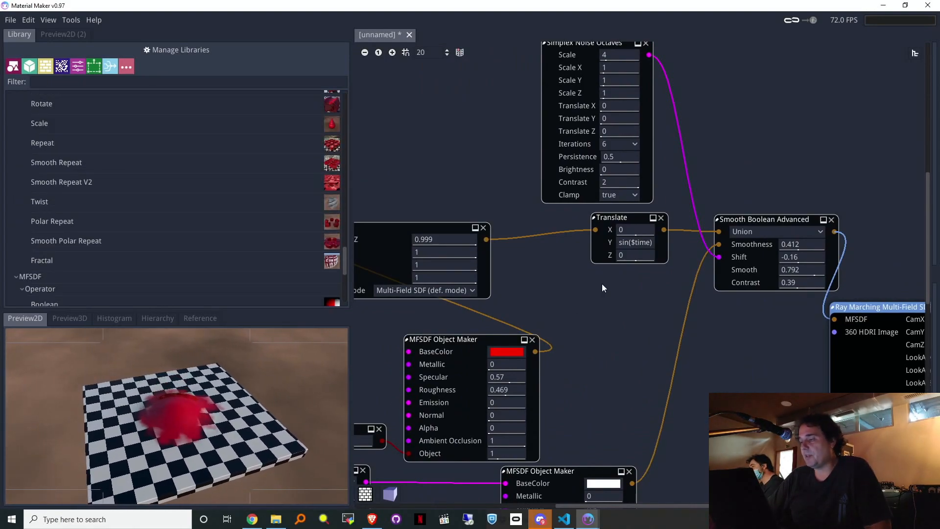
middle_drag(578, 297, 618, 170)
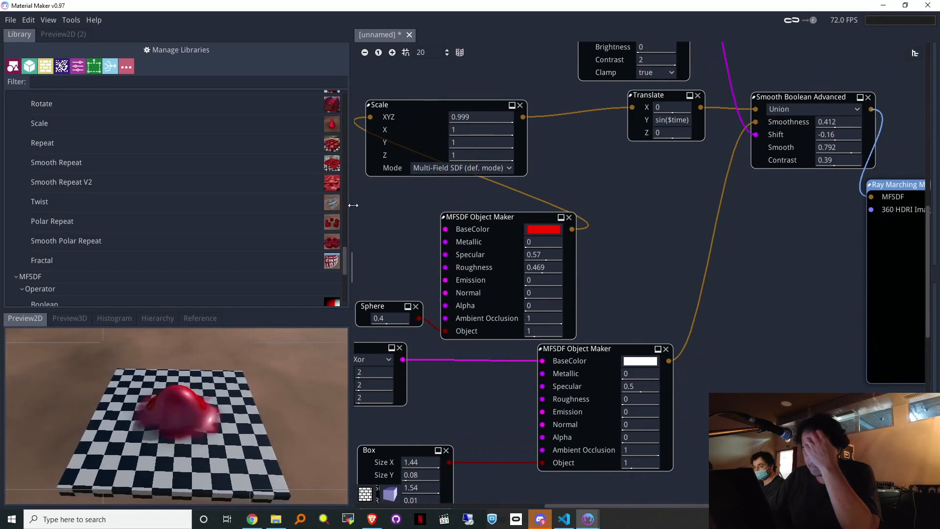
middle_drag(390, 228, 607, 226)
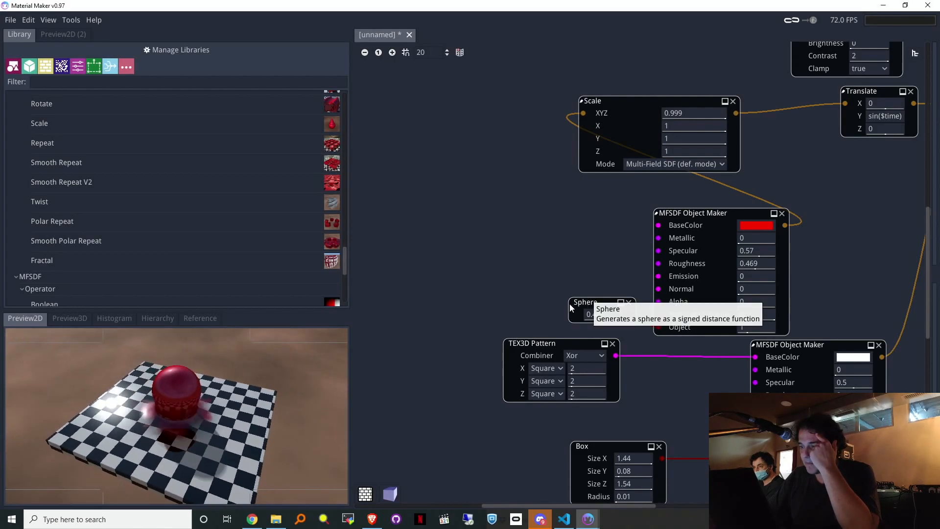
drag(588, 301, 427, 207)
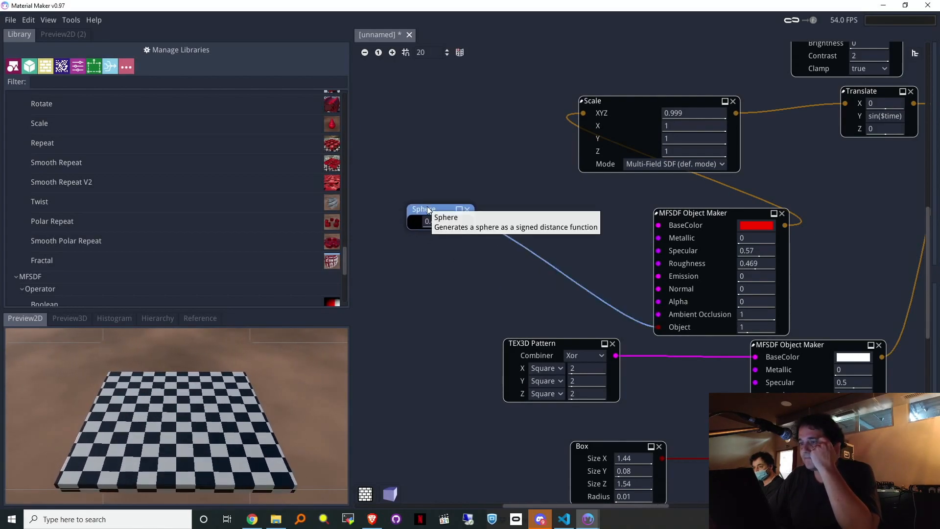
Step: Scroll the Library to the Operator section and drop a Repeat node into the graph
scroll(168, 201, up, 3)
scroll(168, 201, up, 2)
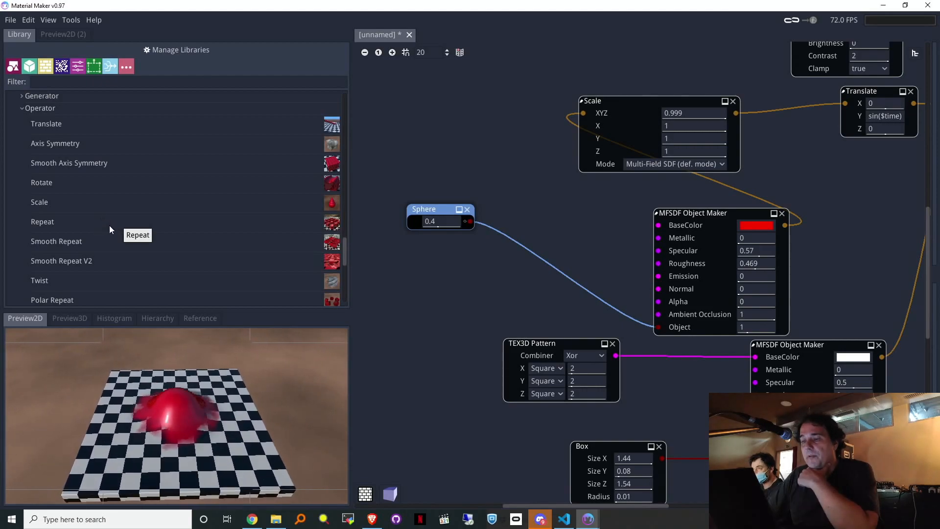
drag(97, 225, 485, 206)
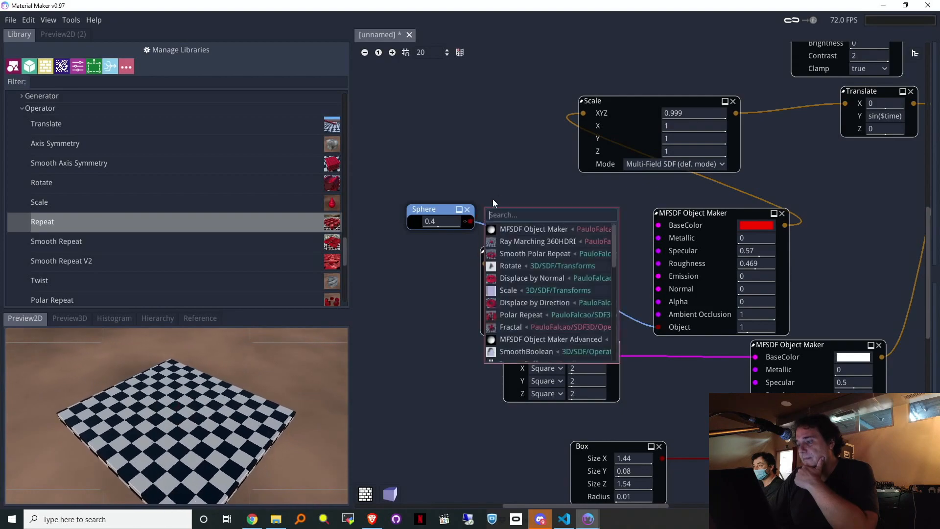
Step: Delete the stray Repeat node and bring the Smooth Boolean Advanced and Sphere nodes into view
click(499, 189)
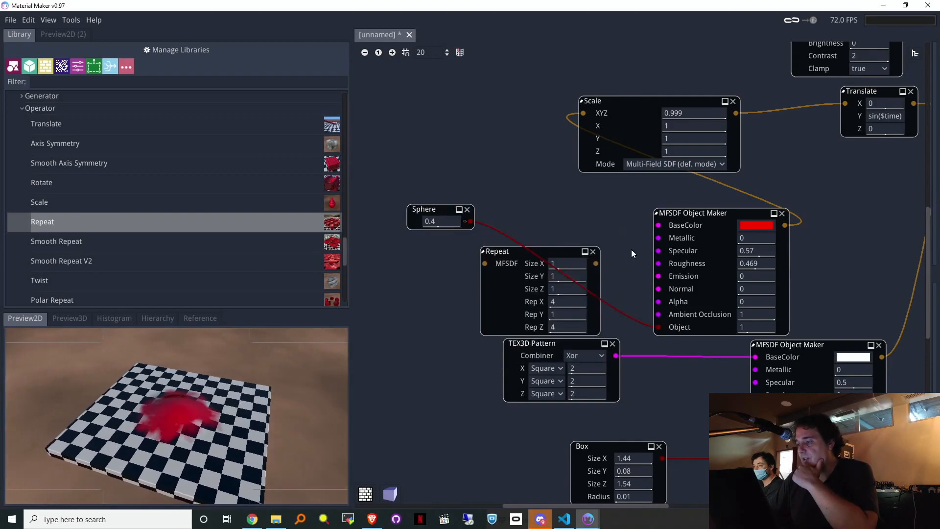
click(593, 252)
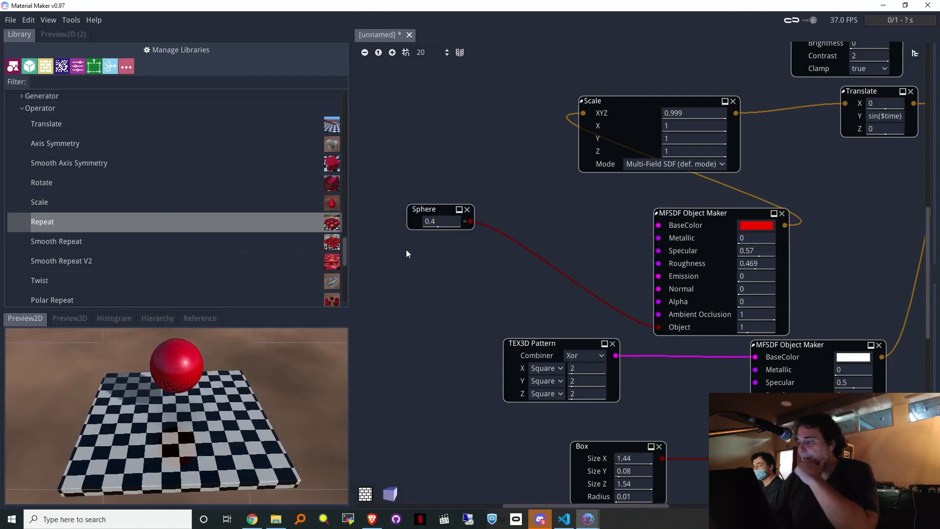
drag(343, 249, 331, 227)
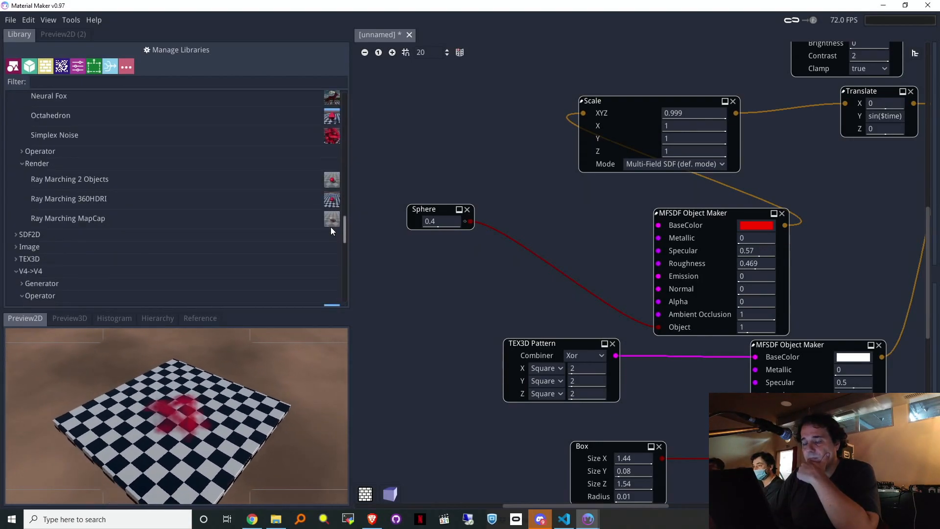
scroll(331, 227, up, 1)
scroll(336, 225, down, 3)
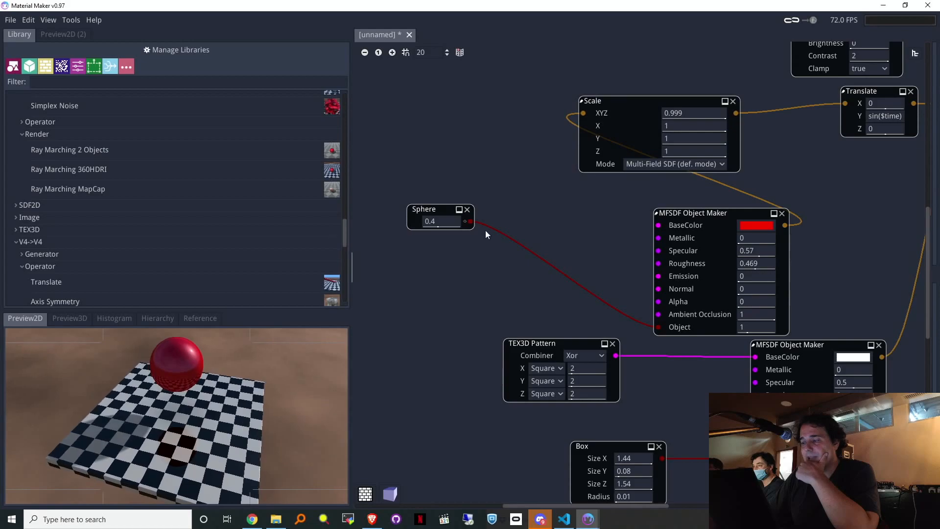
middle_drag(824, 246, 616, 258)
middle_drag(437, 261, 582, 252)
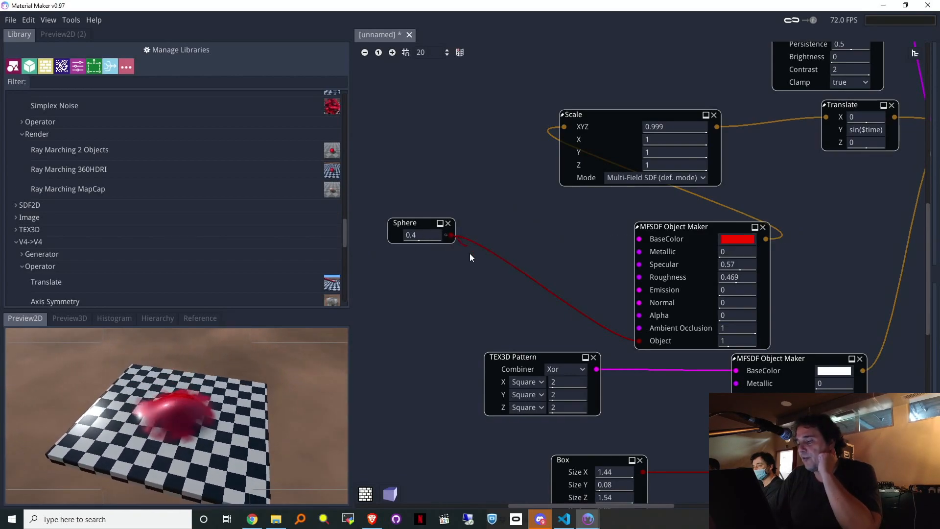
Step: Add a Repeat node fed by the Sphere output, found by searching 'repeat'
drag(461, 282, 463, 280)
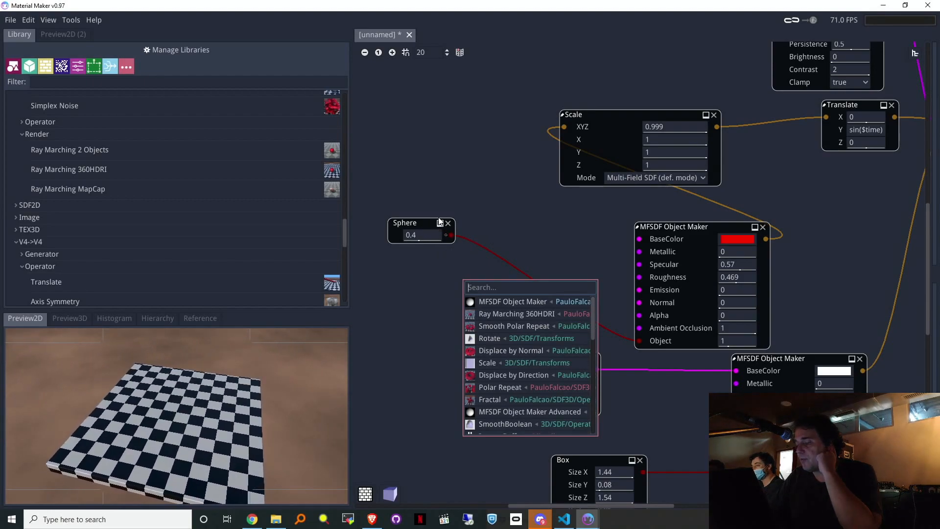
click(513, 216)
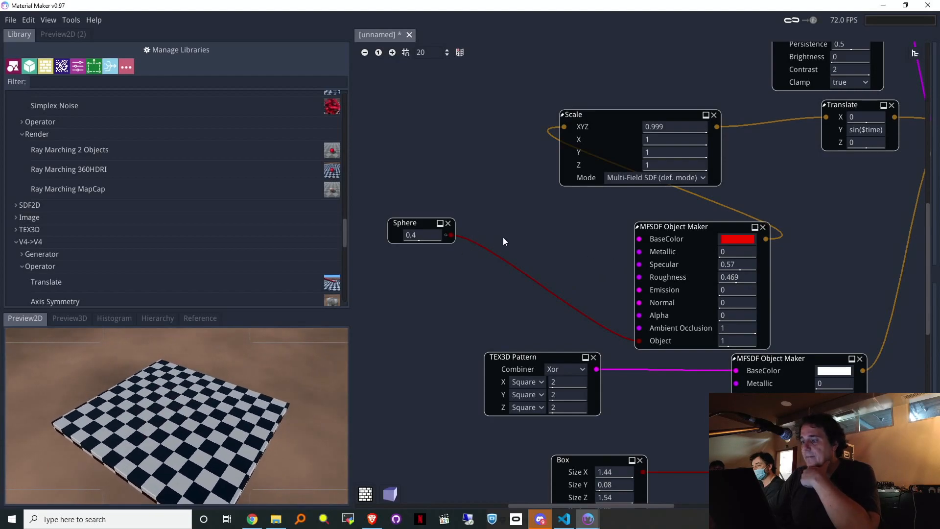
drag(454, 232, 488, 221)
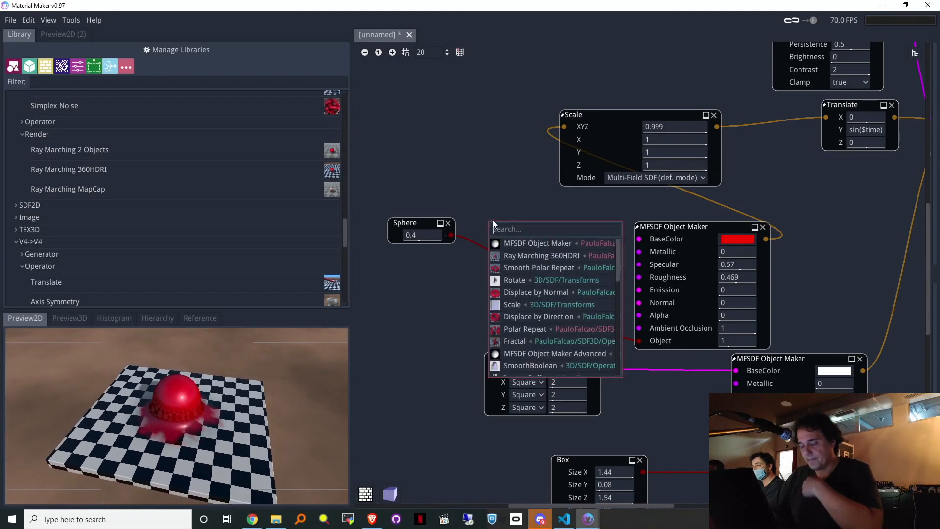
text(re)
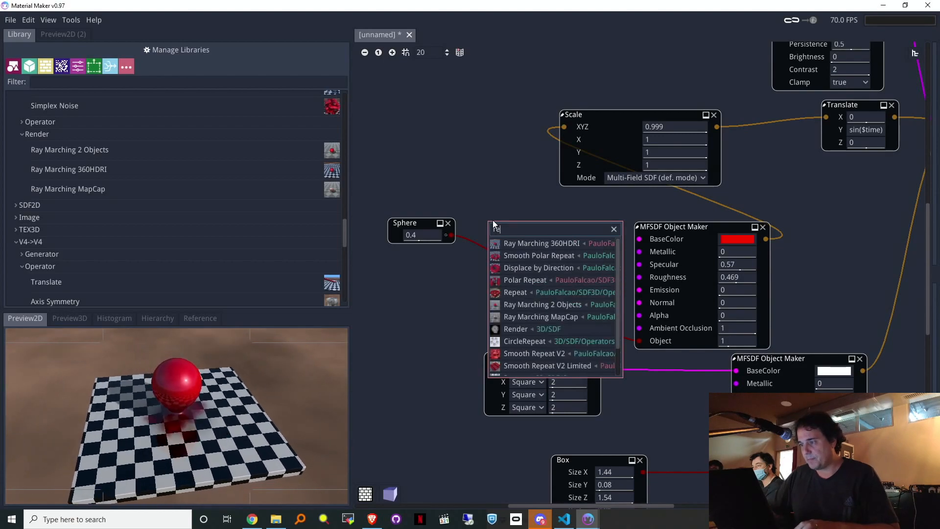
text(peat)
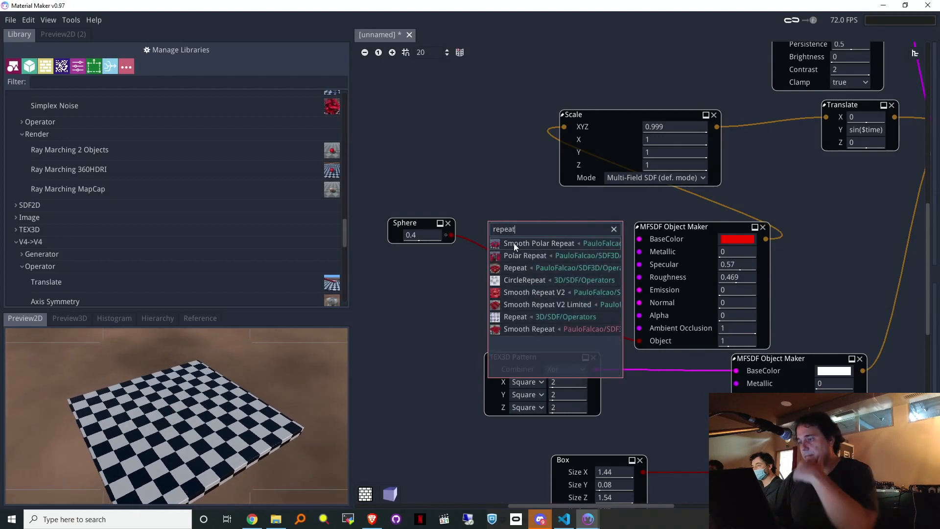
click(520, 269)
Step: Wire Repeat into the Object Maker's Object input; set Rep X 6, Rep Z 12, spacing 0.921×0.658×0.675
drag(572, 221, 643, 346)
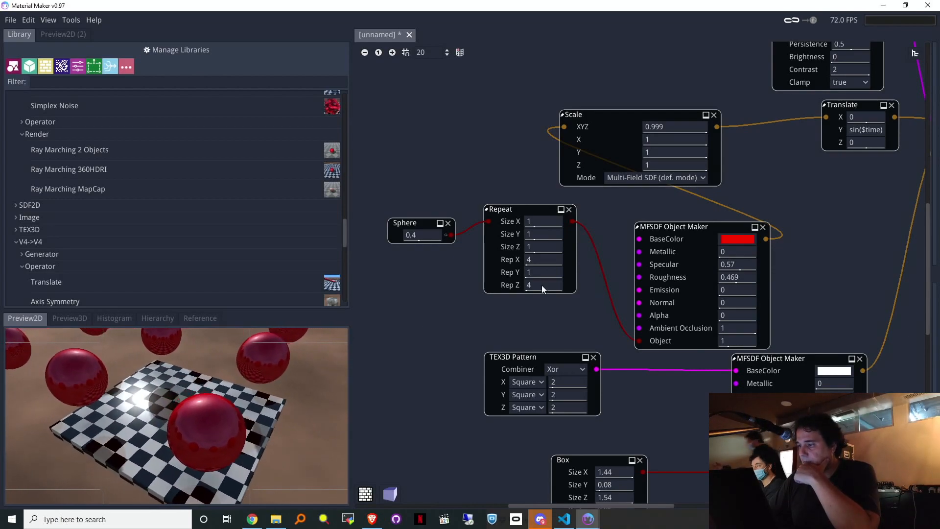
drag(539, 262, 566, 284)
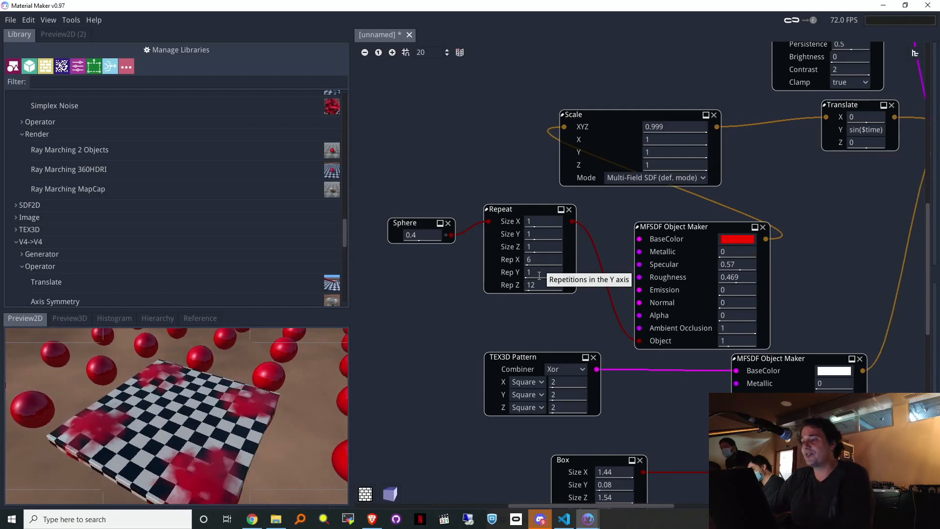
drag(544, 249, 534, 223)
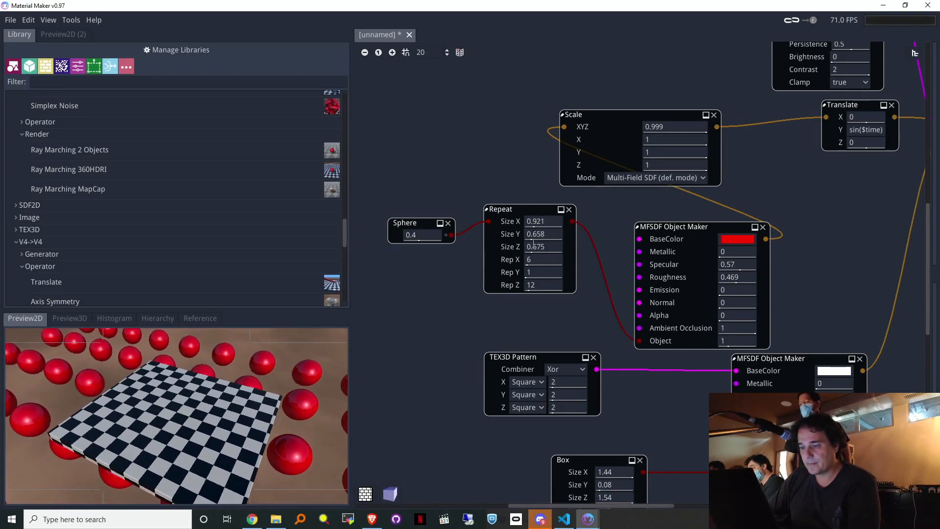
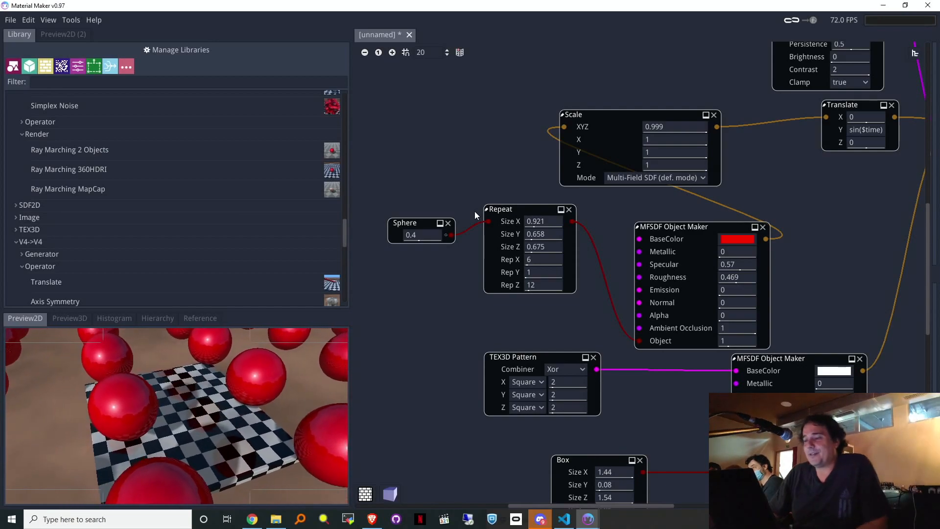
Step: Try adding a Scale node off the Sphere output, then remove it again
drag(421, 283, 414, 285)
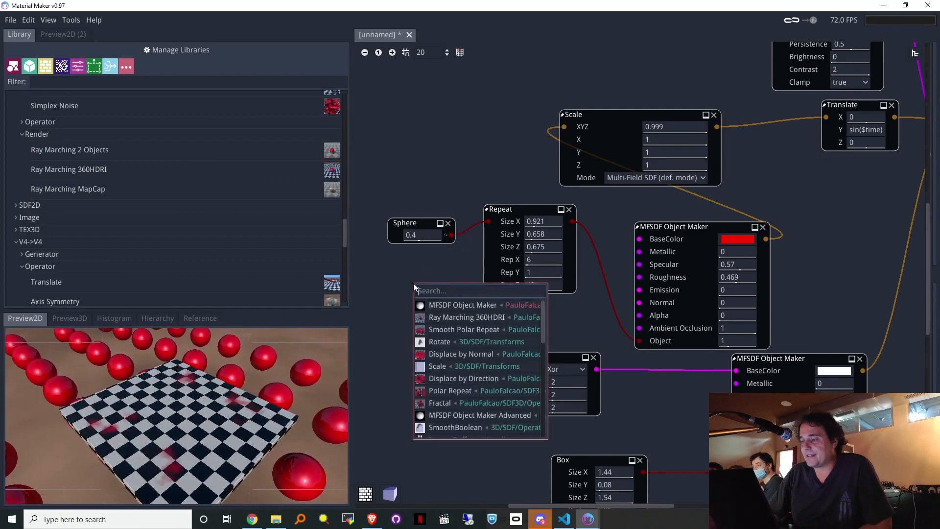
text(s)
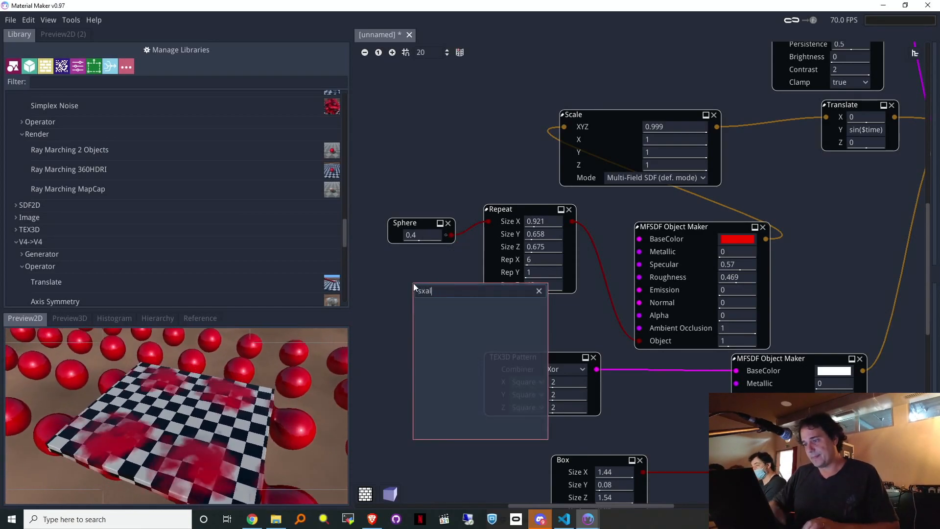
text(ca)
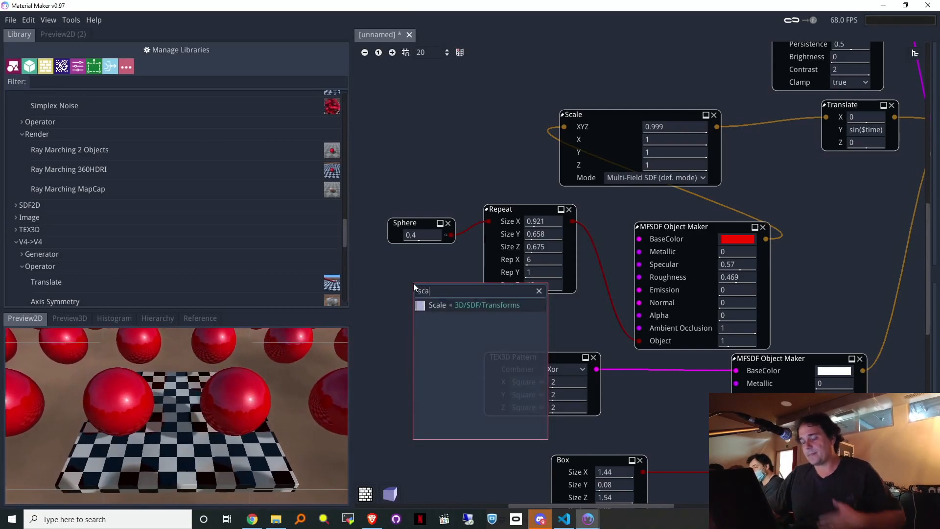
click(450, 304)
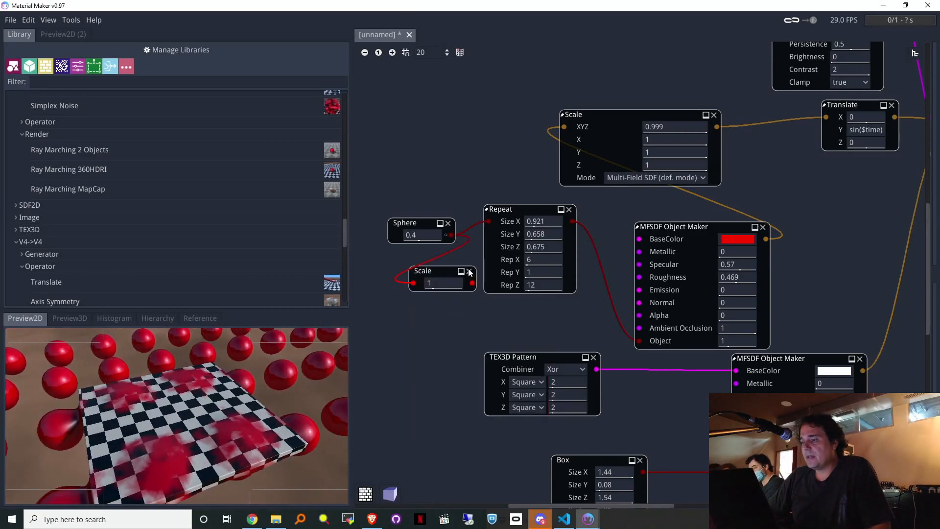
click(469, 271)
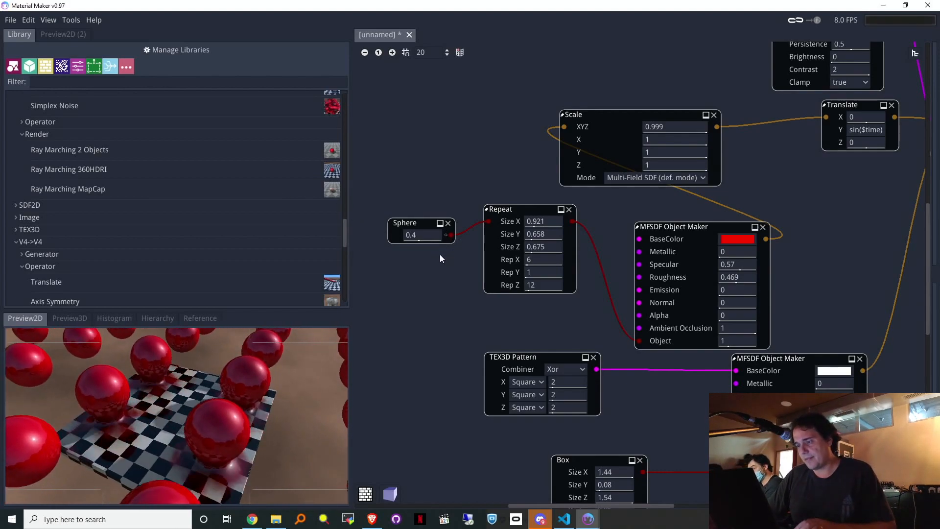
Step: Move the Sphere node further down and to the left
drag(421, 224, 390, 267)
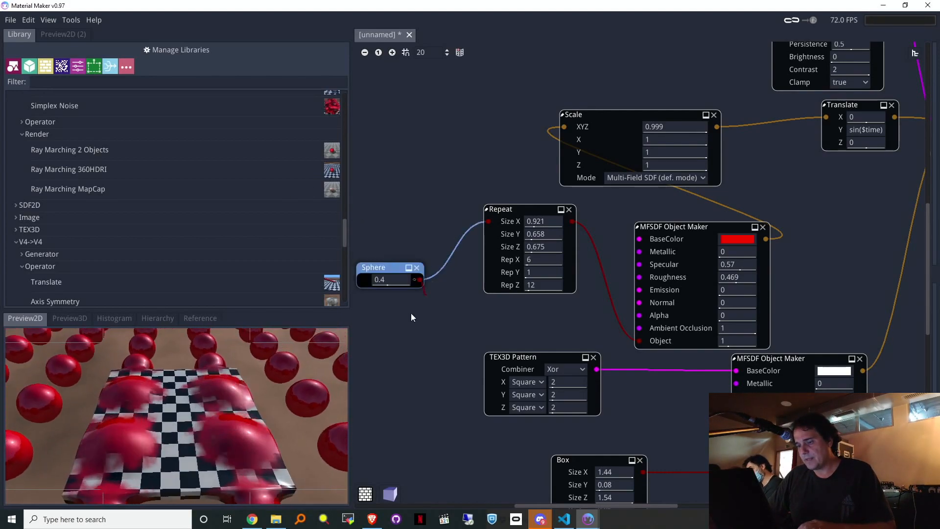
right_click(362, 331)
text(sc)
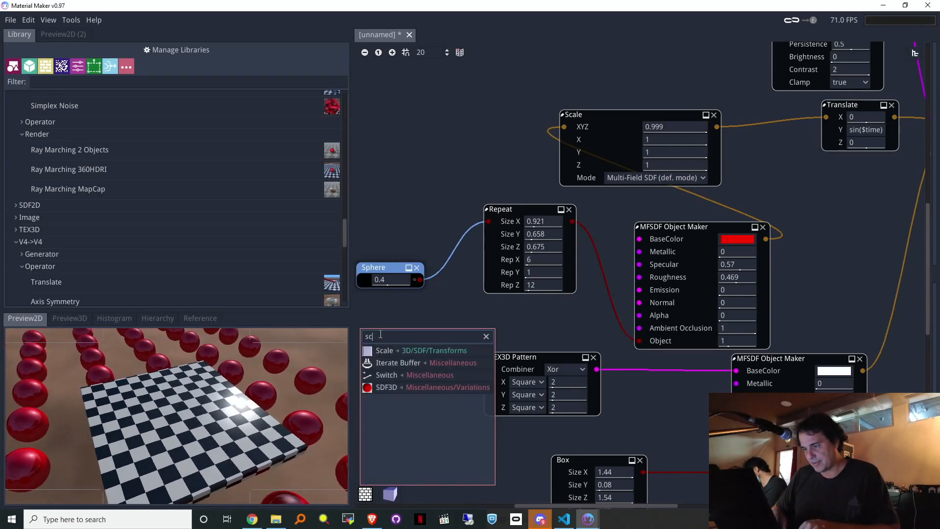
key(BackSpace)
key(BackSpace)
Step: Add a Scale node from the Library's SDF > Transforms section
scroll(319, 257, up, 9)
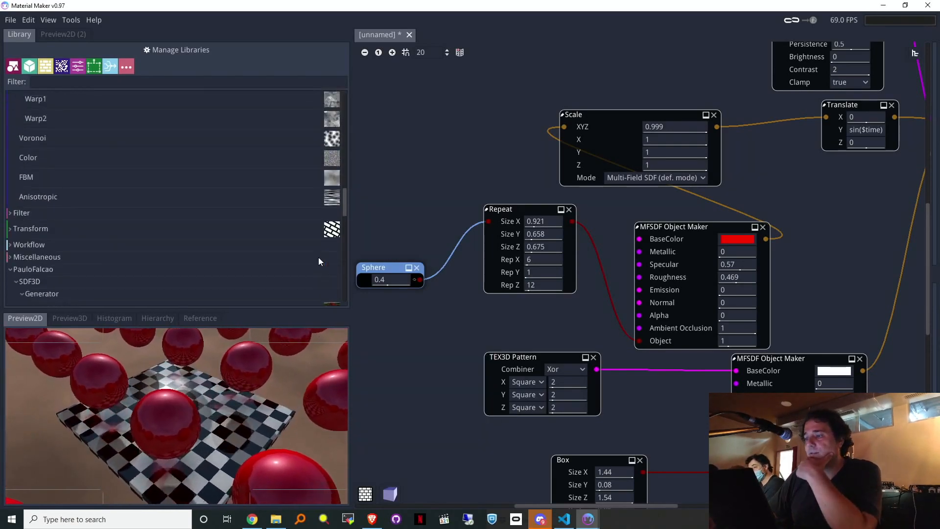
scroll(319, 257, down, 10)
scroll(318, 257, up, 6)
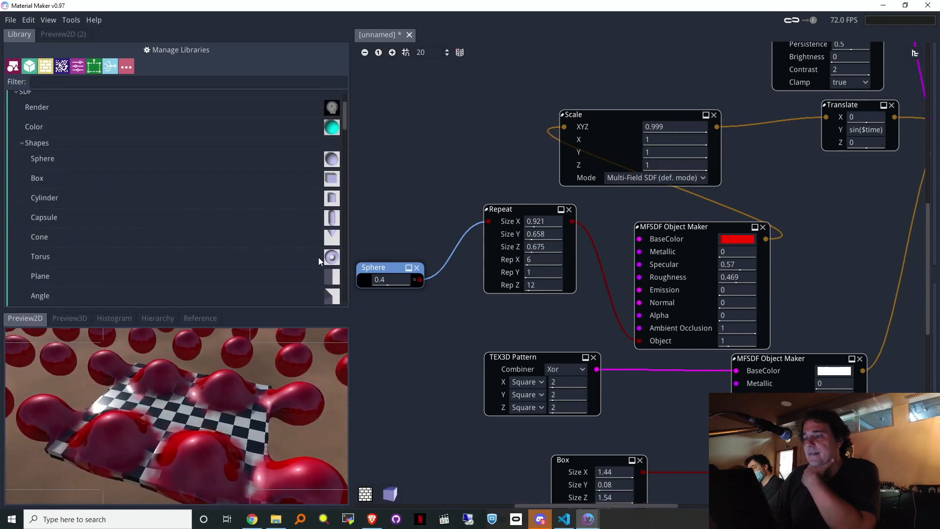
scroll(318, 257, up, 2)
scroll(157, 226, down, 7)
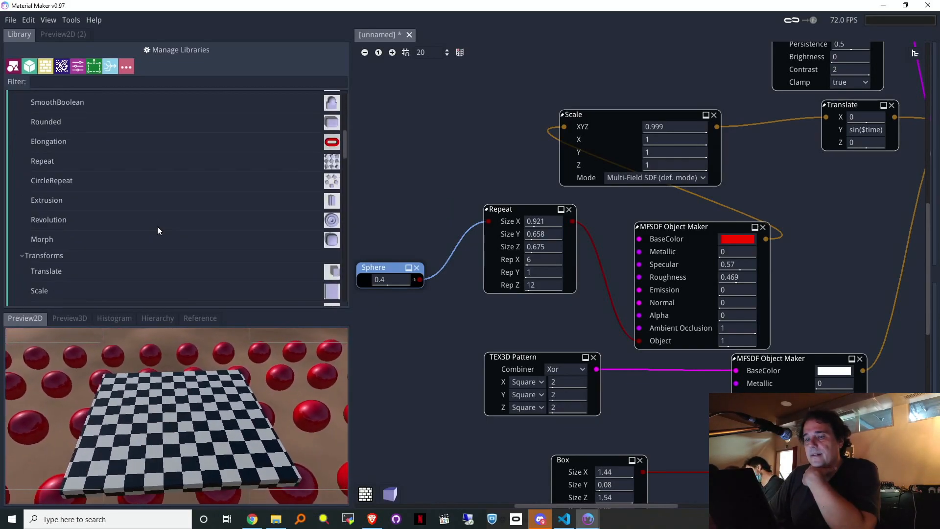
scroll(125, 218, down, 3)
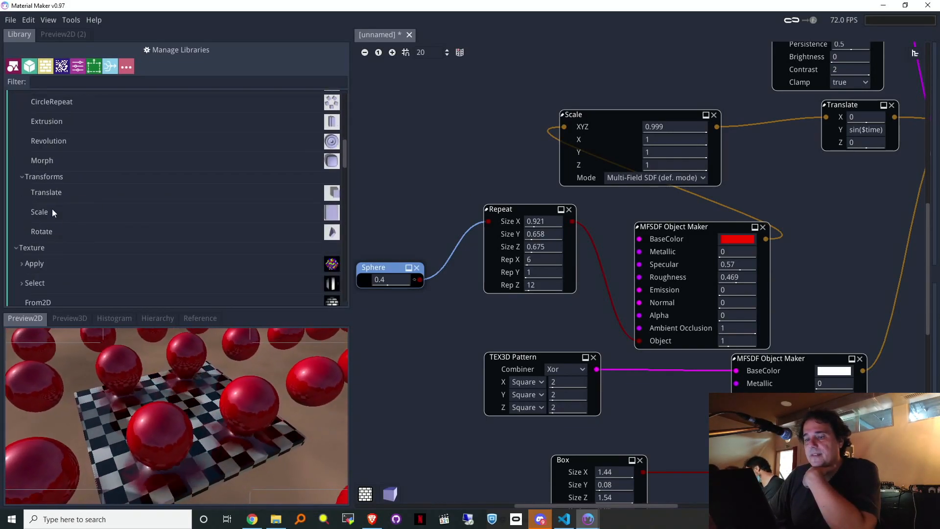
drag(53, 213, 445, 155)
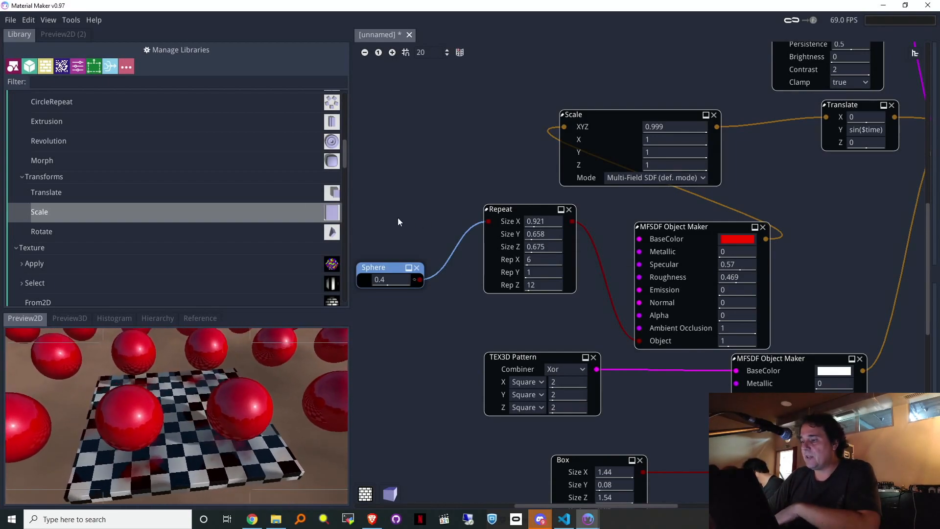
Step: Add a Smooth Repeat node fed by the Sphere output
drag(348, 154, 351, 255)
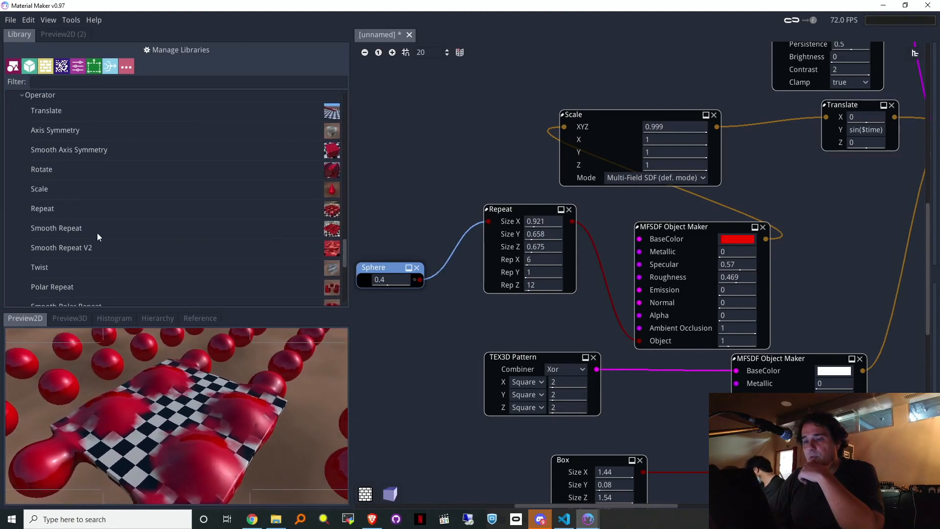
drag(94, 231, 464, 314)
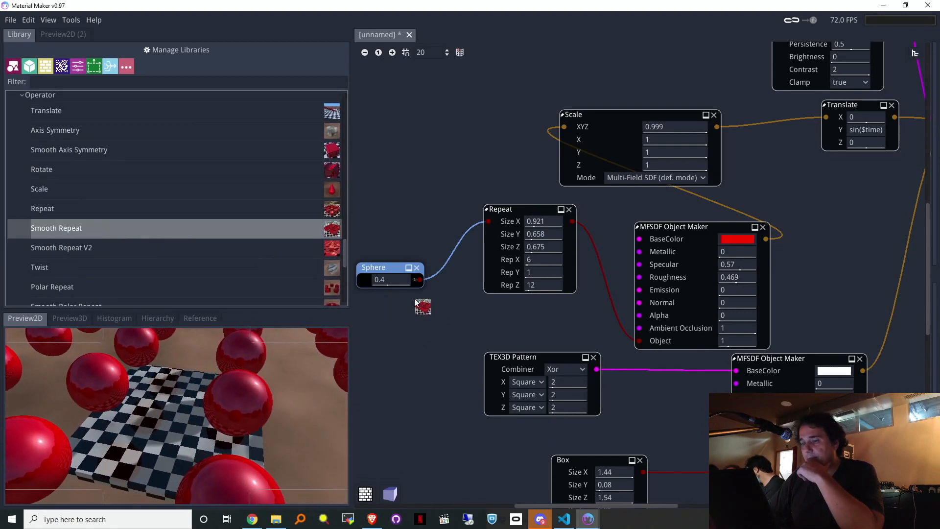
drag(180, 235, 498, 272)
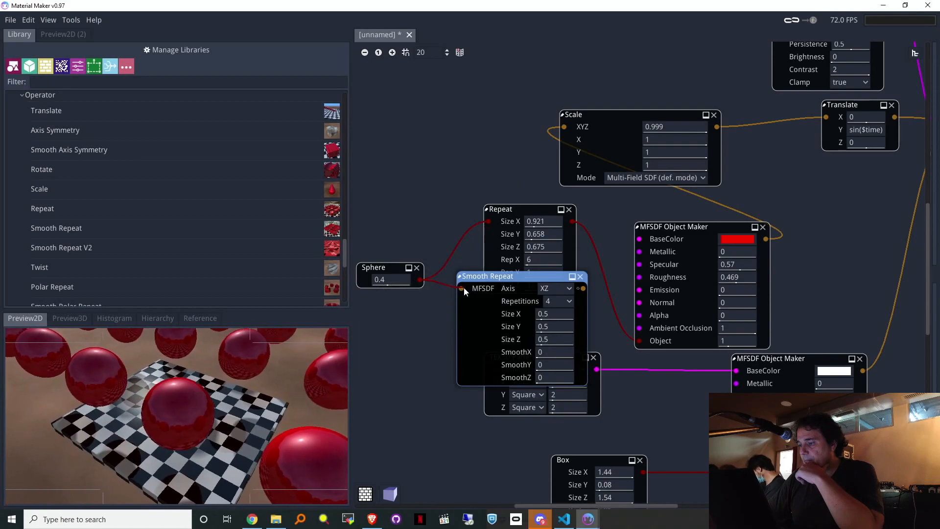
drag(435, 293, 435, 294)
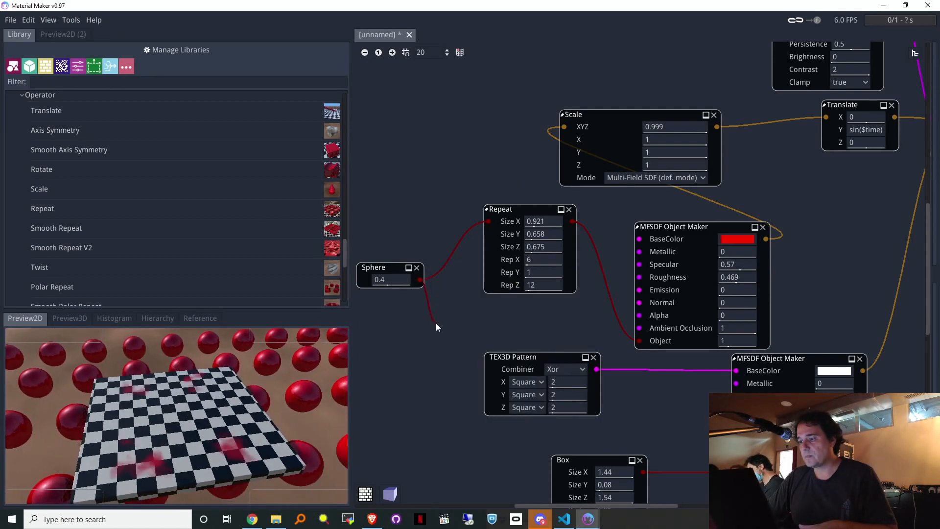
drag(436, 324, 436, 324)
text(repe)
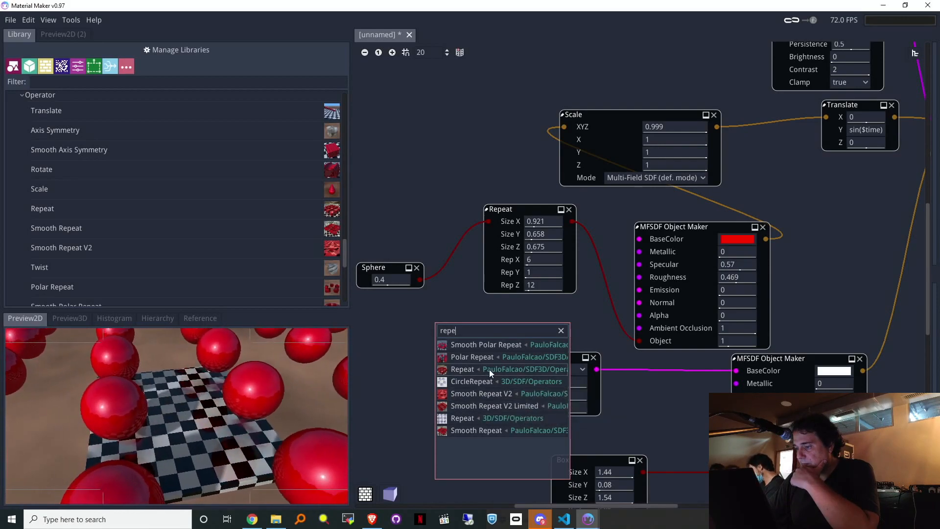
click(477, 431)
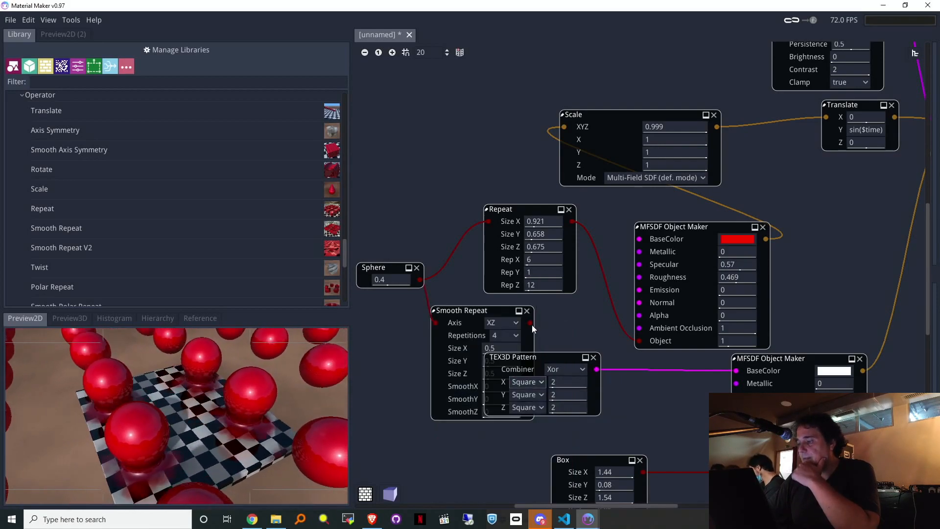
Step: Feed Smooth Repeat into the red MFSDF object's input, replacing the old Repeat node
drag(531, 324, 638, 341)
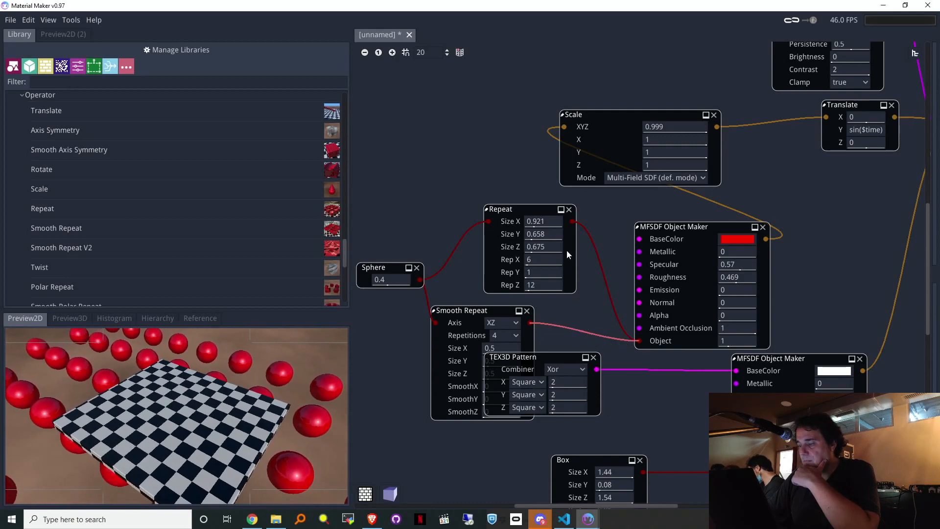
click(569, 209)
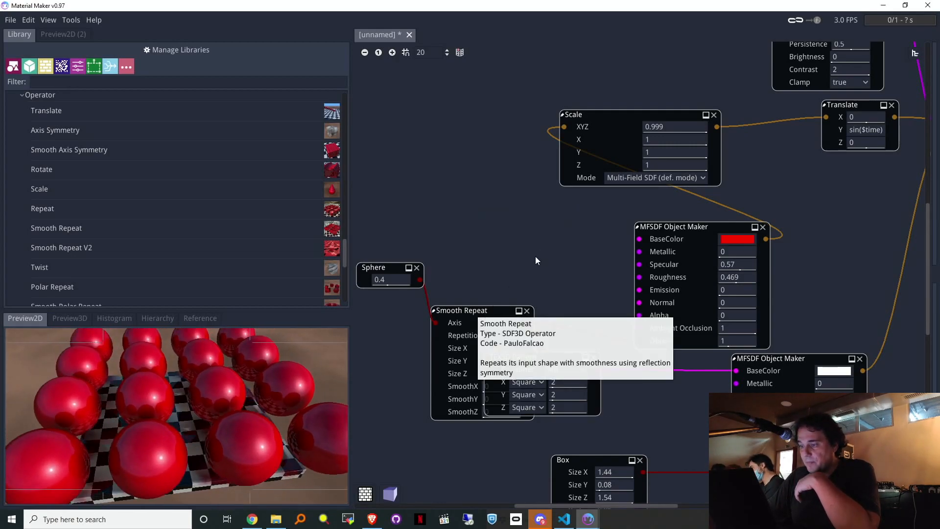
drag(471, 310, 538, 224)
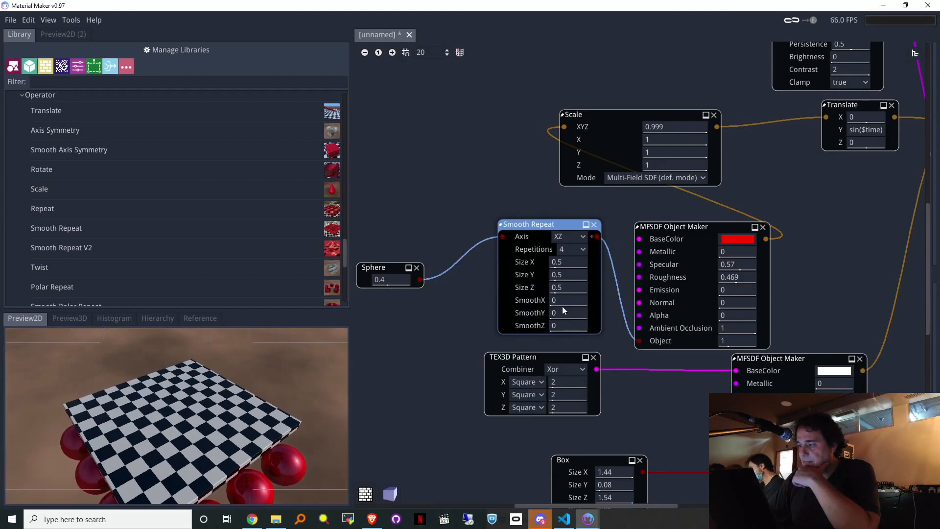
Step: Set Smooth Repeat's SmoothX to 0.046 and SmoothZ to 0.041
mouse_move(580, 301)
mouse_down()
mouse_move(542, 301)
mouse_move(627, 315)
mouse_up()
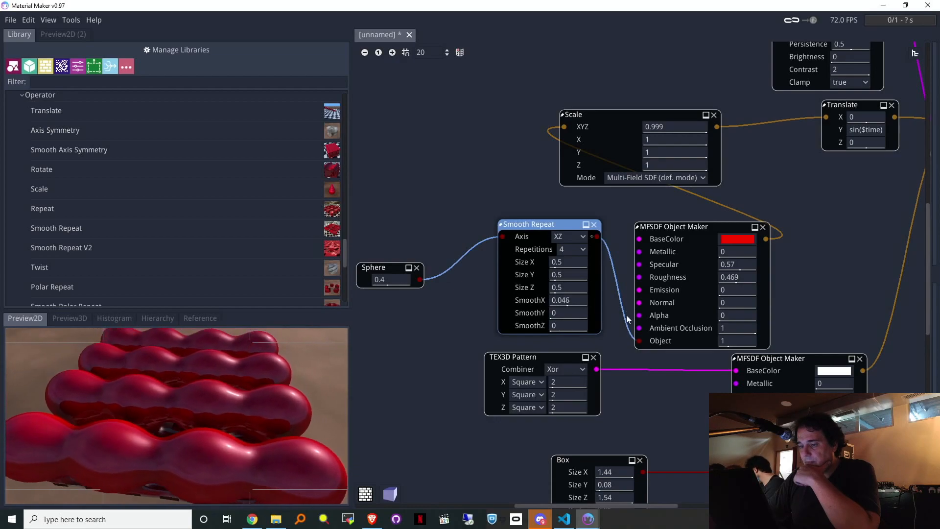
mouse_move(568, 330)
mouse_down()
mouse_move(595, 325)
mouse_move(554, 333)
mouse_up()
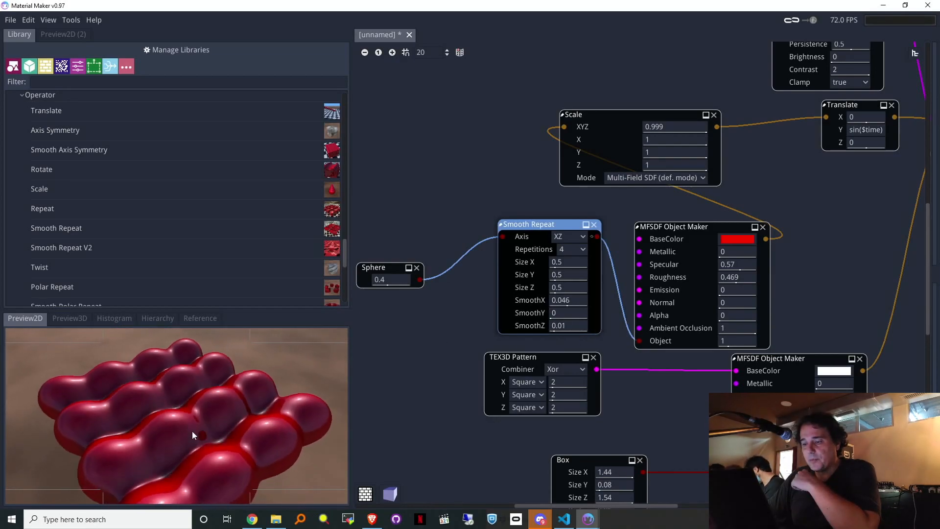
drag(563, 325, 618, 336)
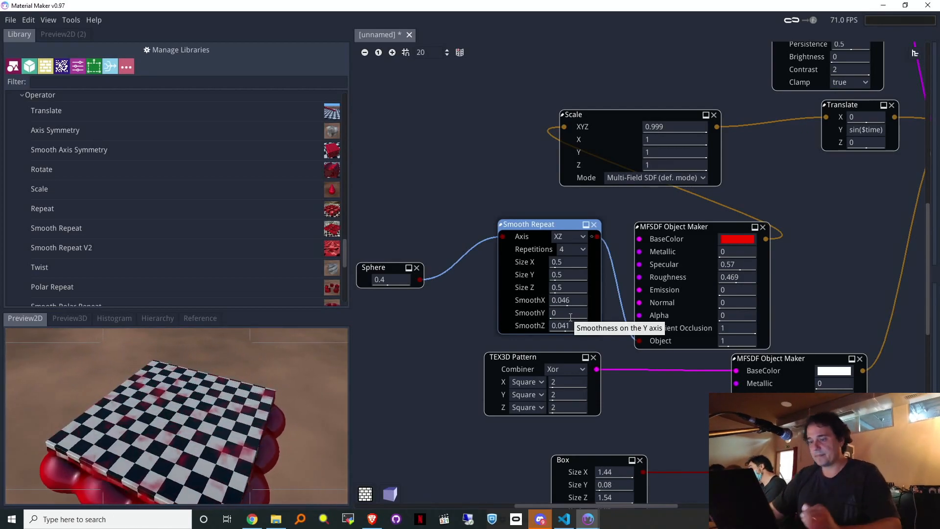
Step: Delete the Sphere and feed a Box shape into Smooth Repeat instead
click(417, 268)
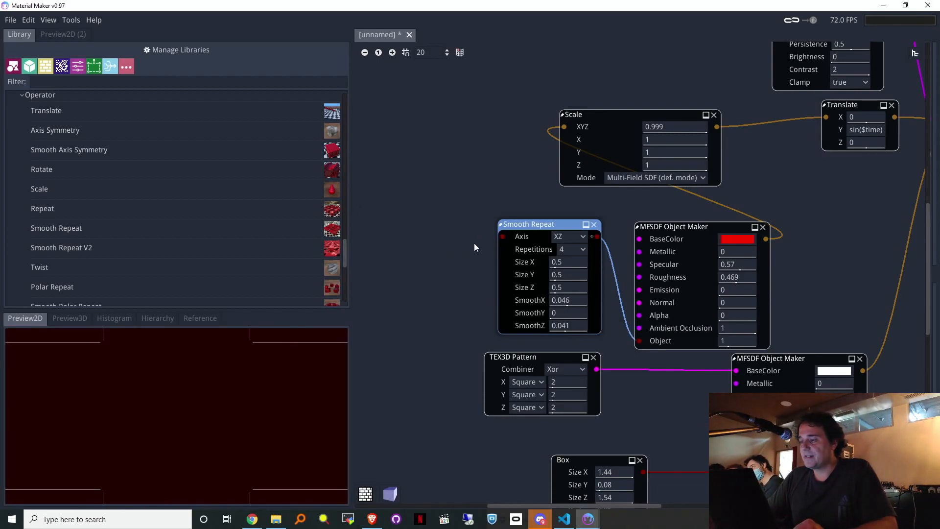
drag(503, 238, 390, 243)
text(cube)
key(BackSpace)
key(BackSpace)
key(BackSpace)
key(BackSpace)
text(cube)
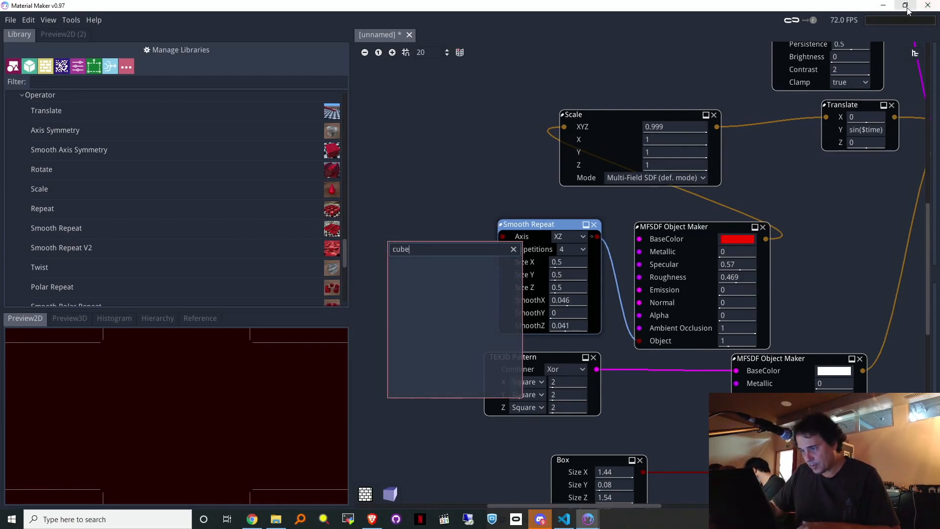
key(BackSpace)
key(BackSpace)
key(BackSpace)
key(BackSpace)
text(box)
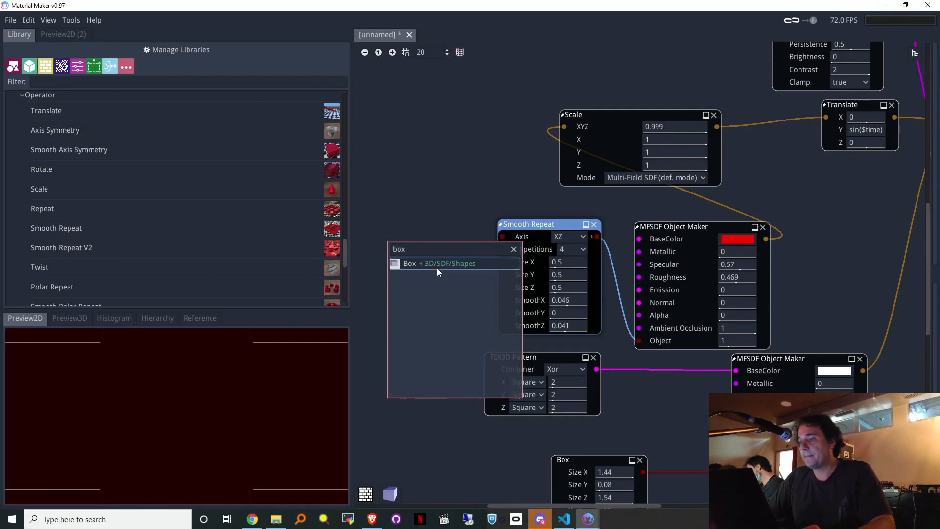
click(449, 264)
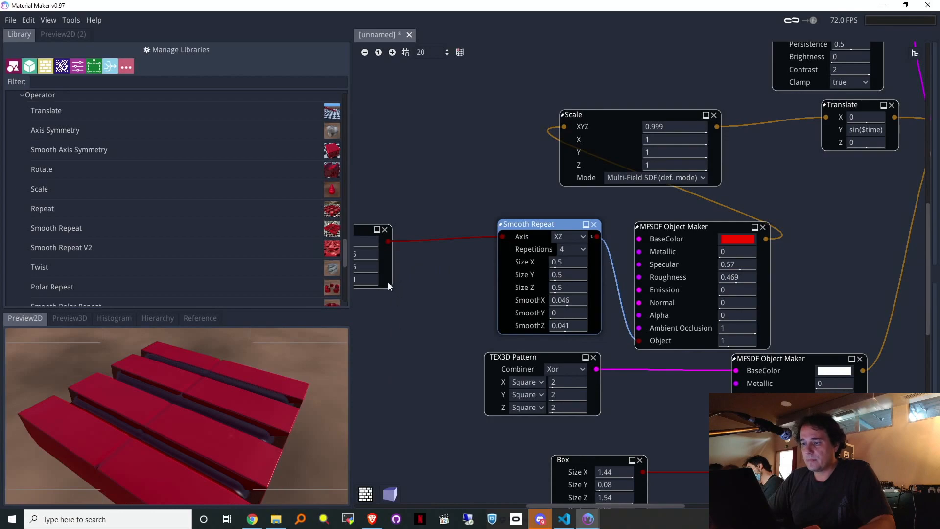
Step: Insert a Rotate (X 2, Y -35, Z 26) before Smooth Repeat, then delete Smooth Repeat
right_click(401, 328)
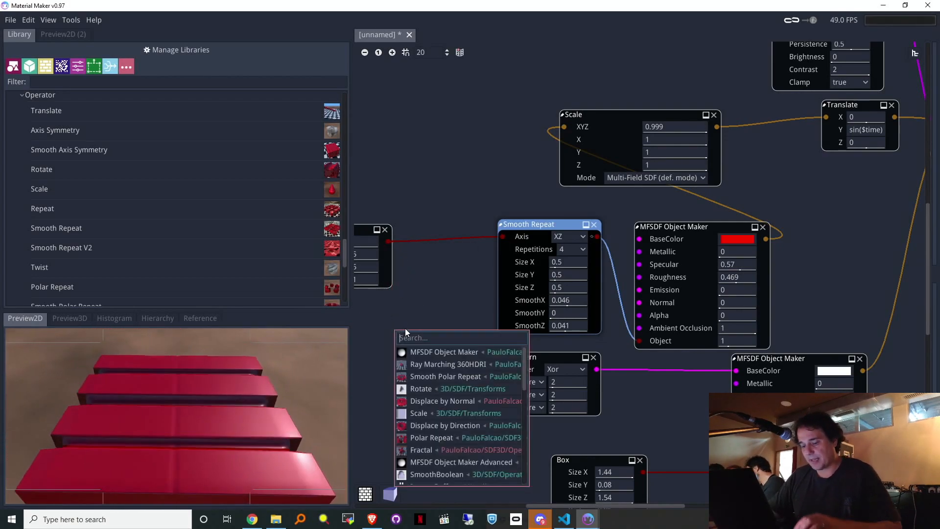
text(ro)
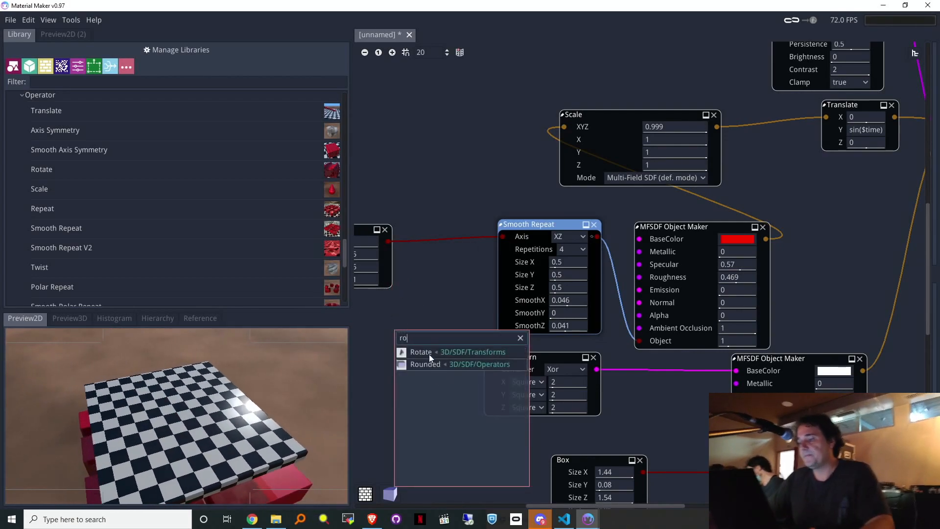
click(429, 354)
drag(465, 329, 505, 236)
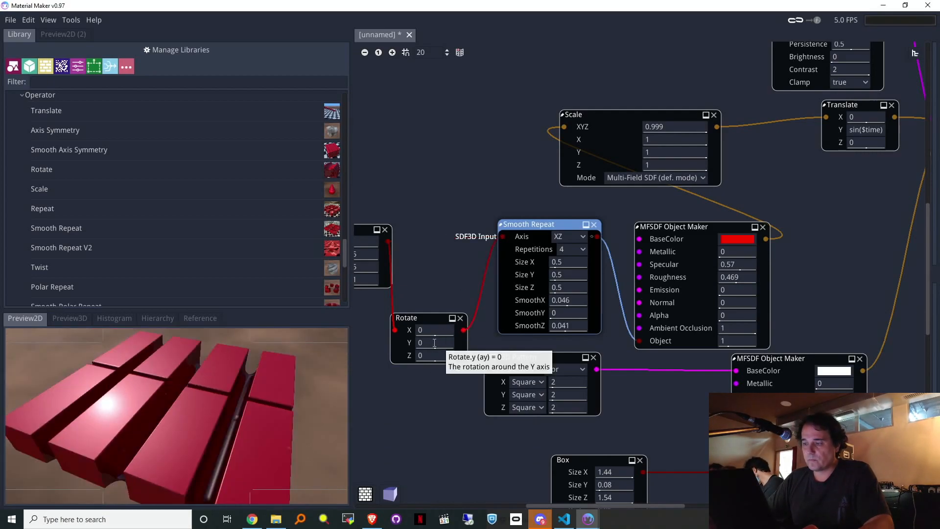
mouse_move(446, 343)
mouse_down()
mouse_move(463, 351)
mouse_move(403, 354)
mouse_move(460, 358)
mouse_move(445, 356)
mouse_move(460, 323)
mouse_move(441, 331)
mouse_up()
click(432, 355)
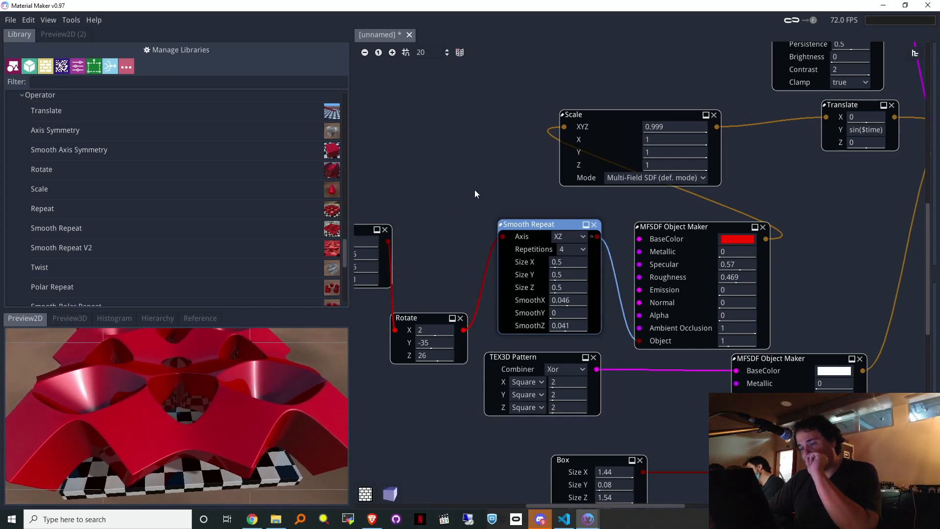
middle_drag(466, 198, 489, 209)
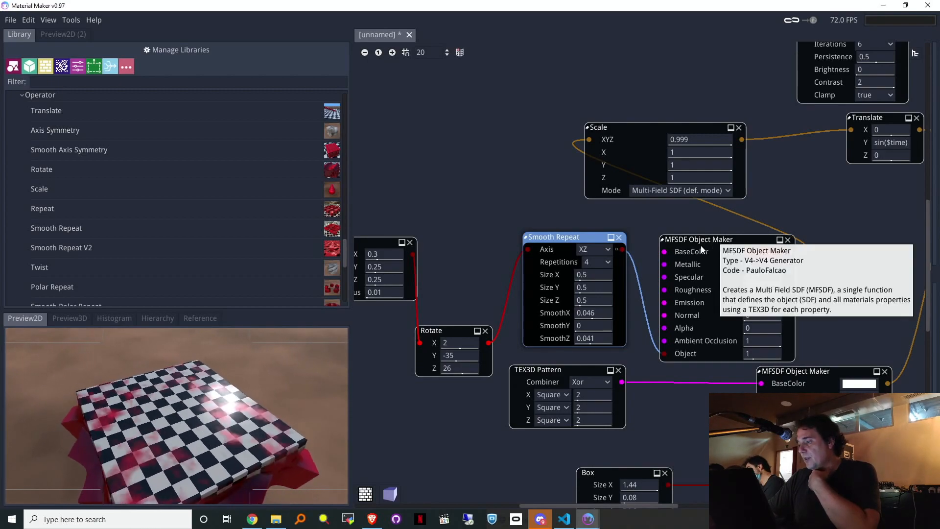
key(Delete)
Step: Delete the old Rotate and add a Smooth Repeat after the red MFSDF object
click(486, 331)
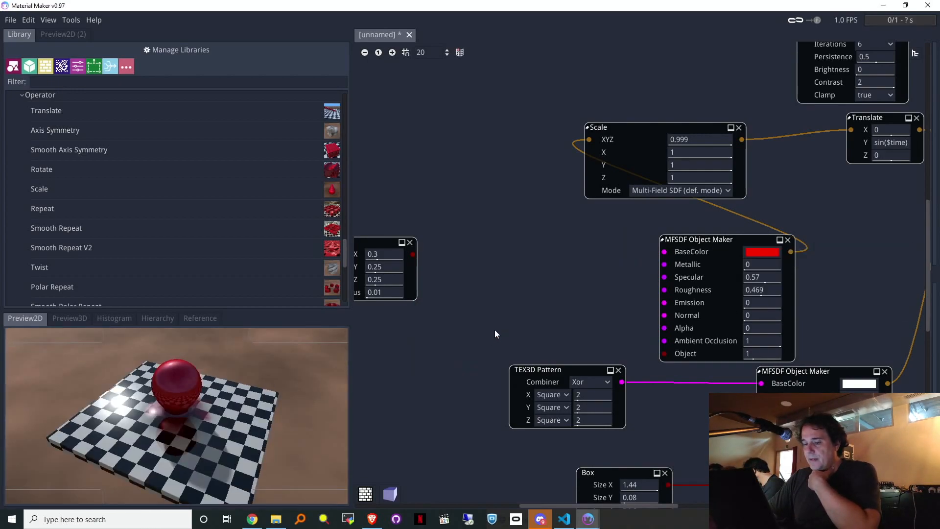
middle_drag(453, 263, 477, 285)
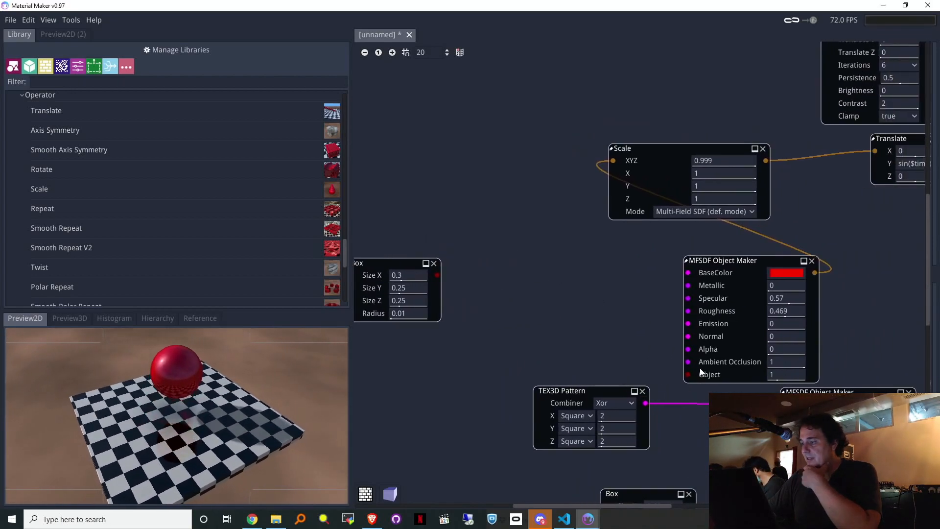
middle_drag(619, 297, 420, 271)
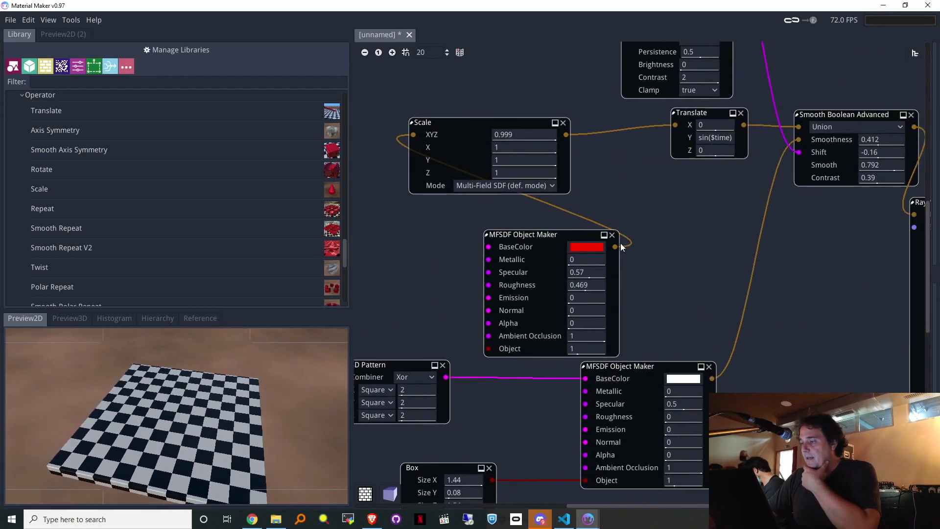
drag(659, 266, 660, 266)
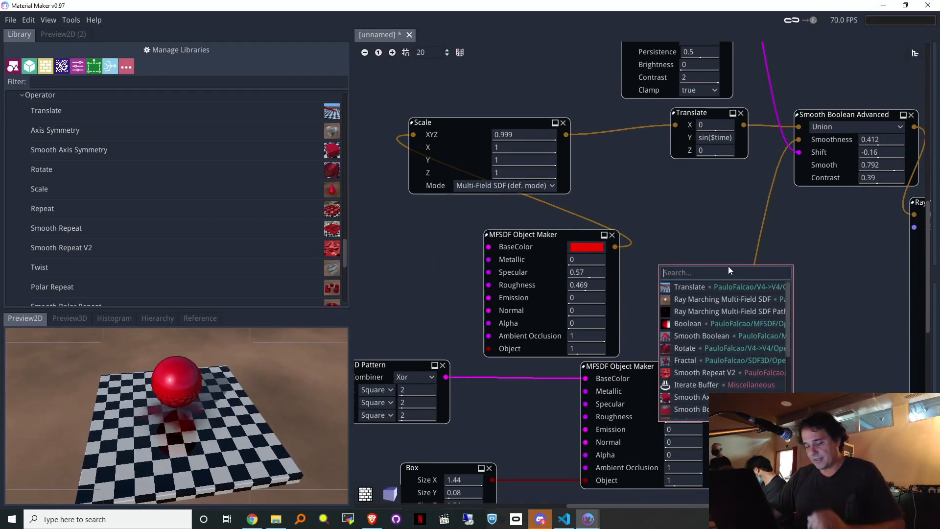
text(re)
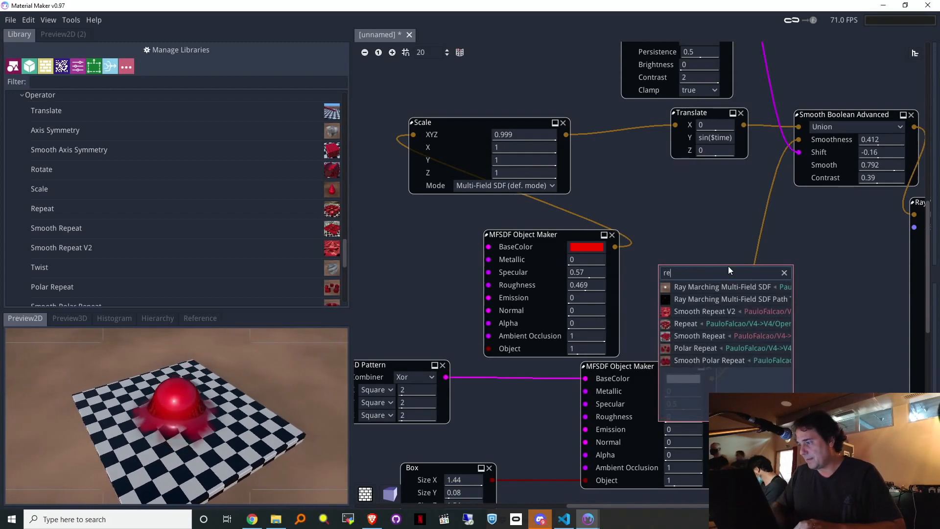
click(699, 338)
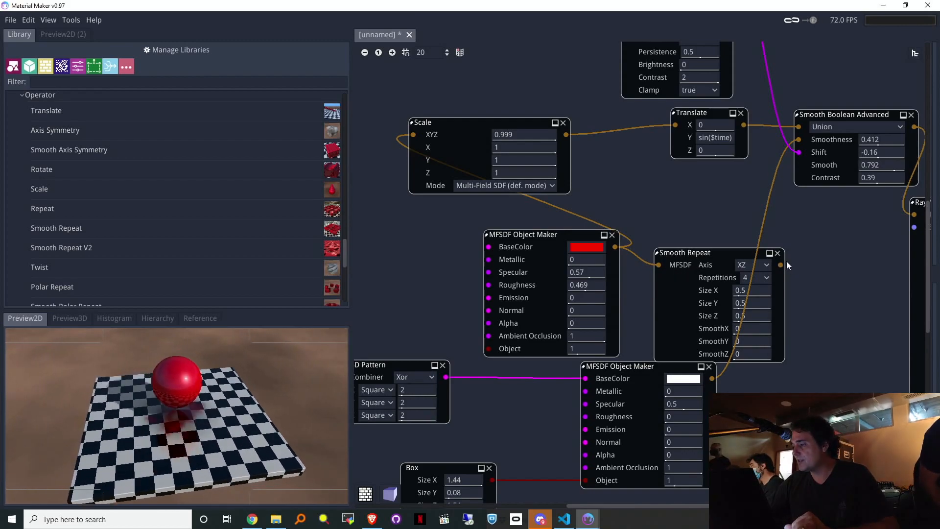
drag(783, 261, 838, 301)
Step: Add a Rotate after Smooth Repeat feeding Scale, and make the small box the object's shape
text(rota)
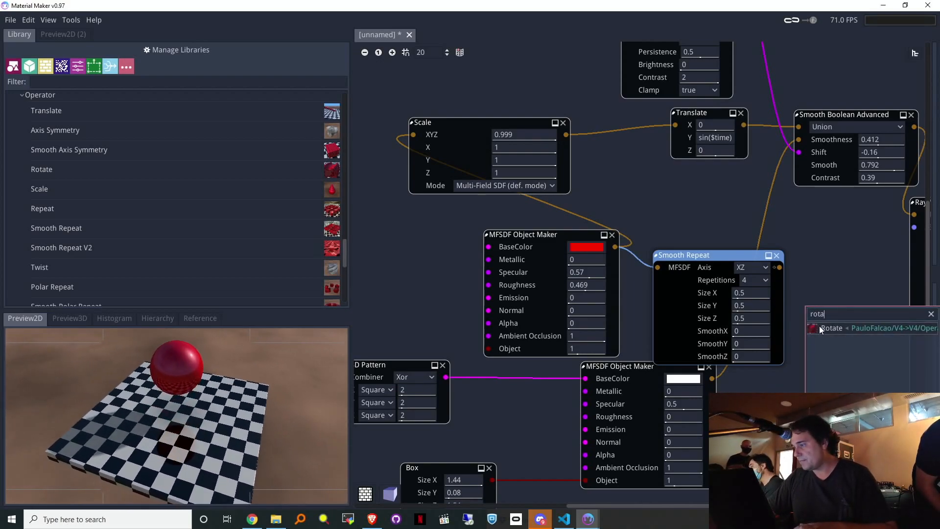
click(824, 327)
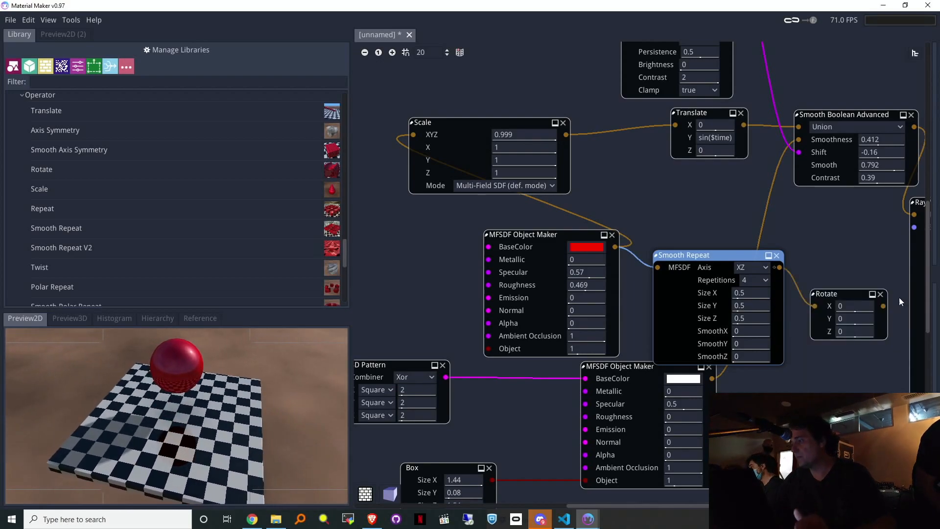
drag(883, 306, 414, 133)
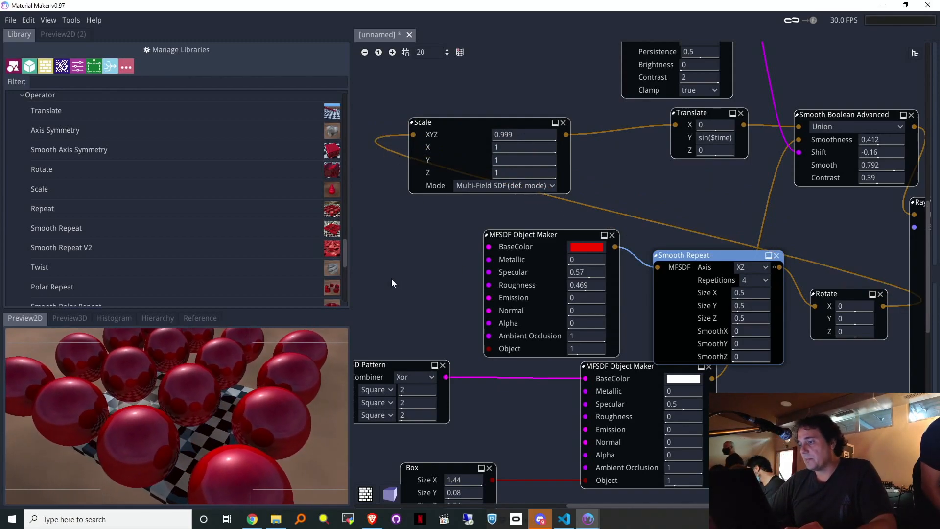
middle_drag(392, 278, 583, 301)
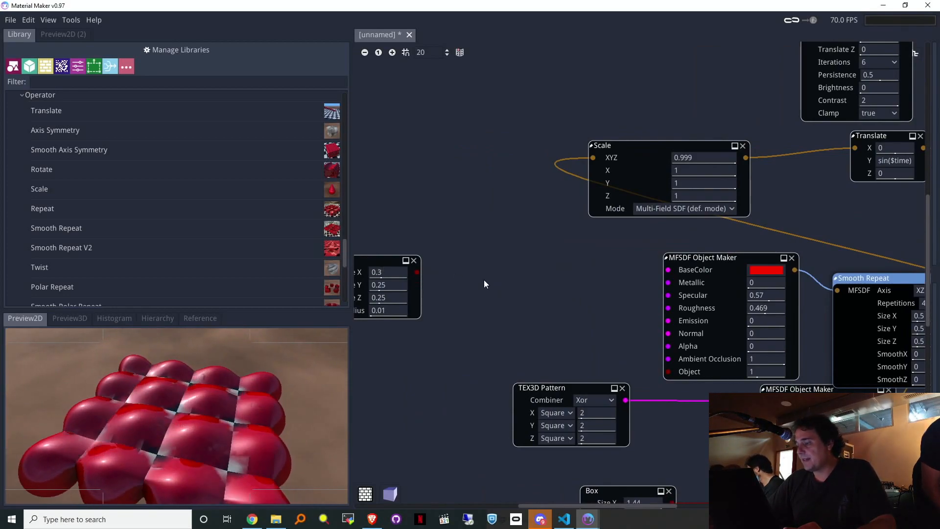
drag(382, 260, 668, 371)
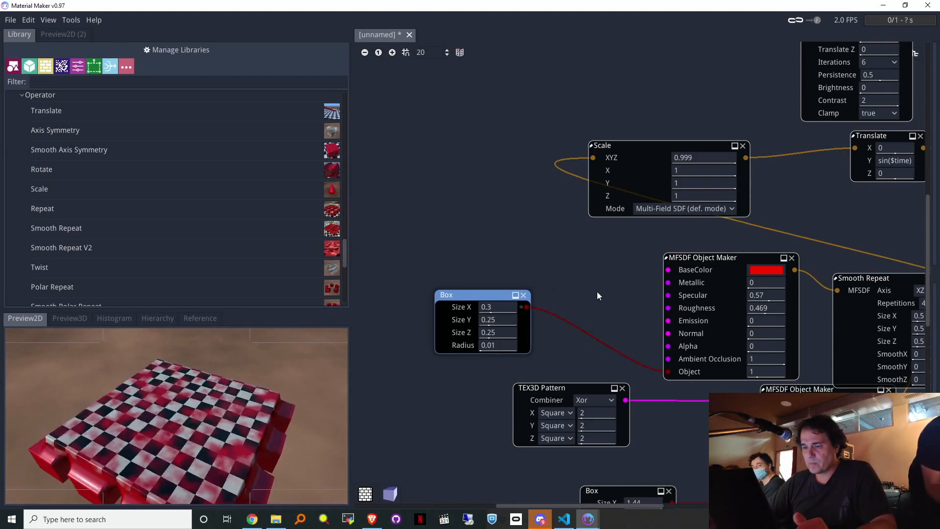
drag(669, 270, 501, 218)
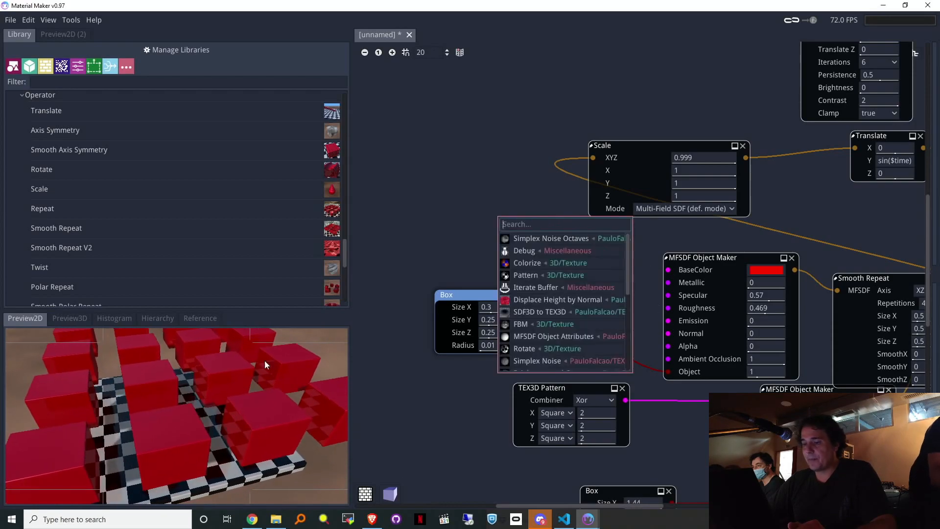
Step: Connect a Simplex Noise Octaves node (scale 4) to the red object's BaseColor
click(545, 241)
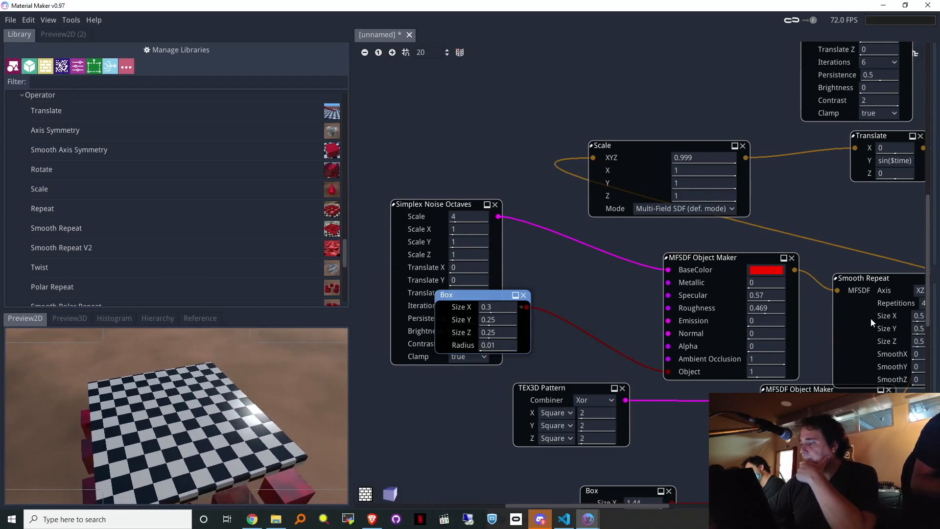
middle_drag(797, 343, 617, 343)
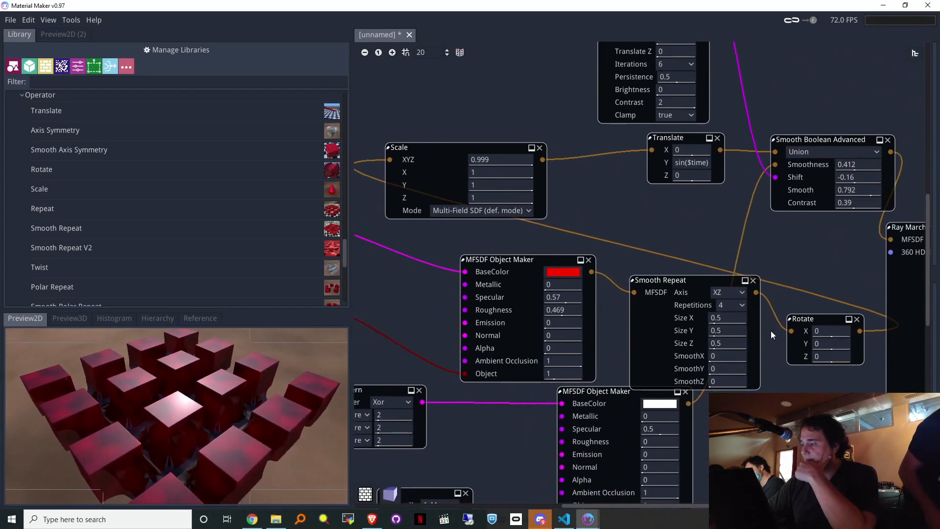
Step: Delete the Rotate node and wire Smooth Repeat straight into Scale
key(BackSpace)
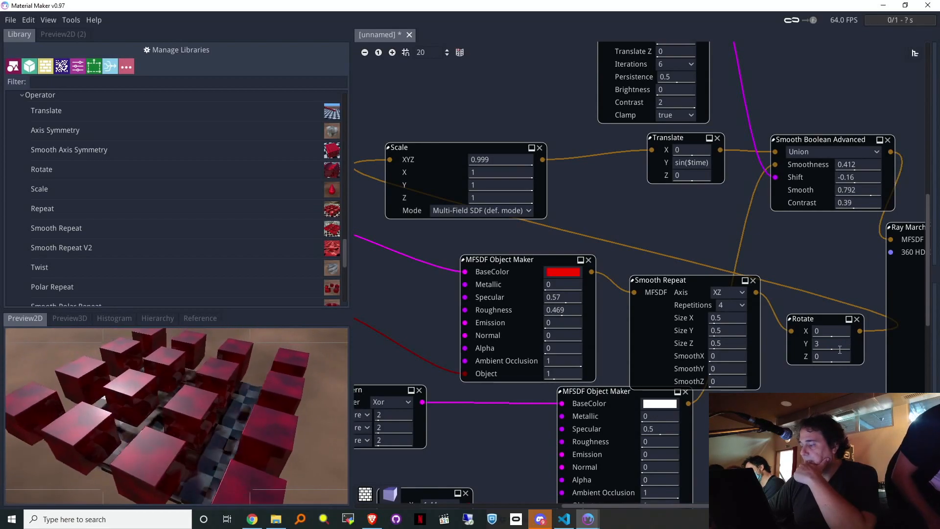
click(859, 319)
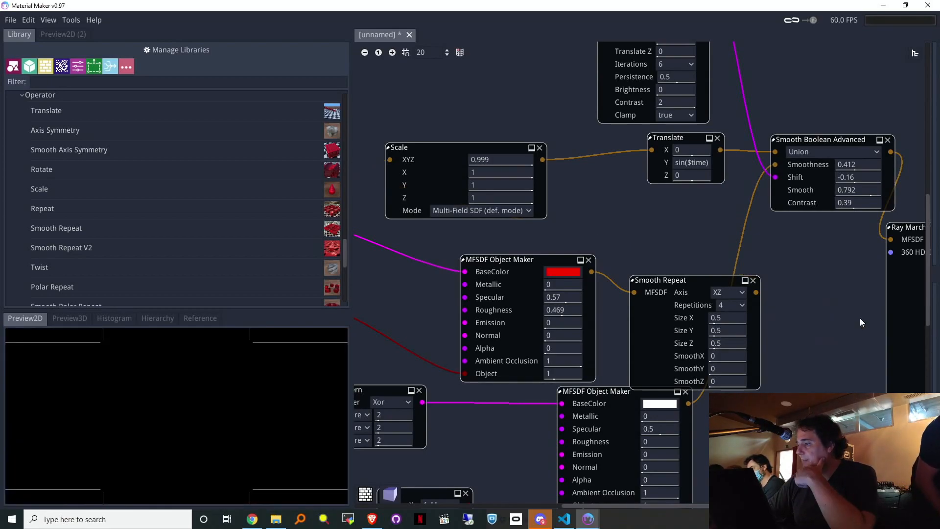
drag(781, 253, 385, 163)
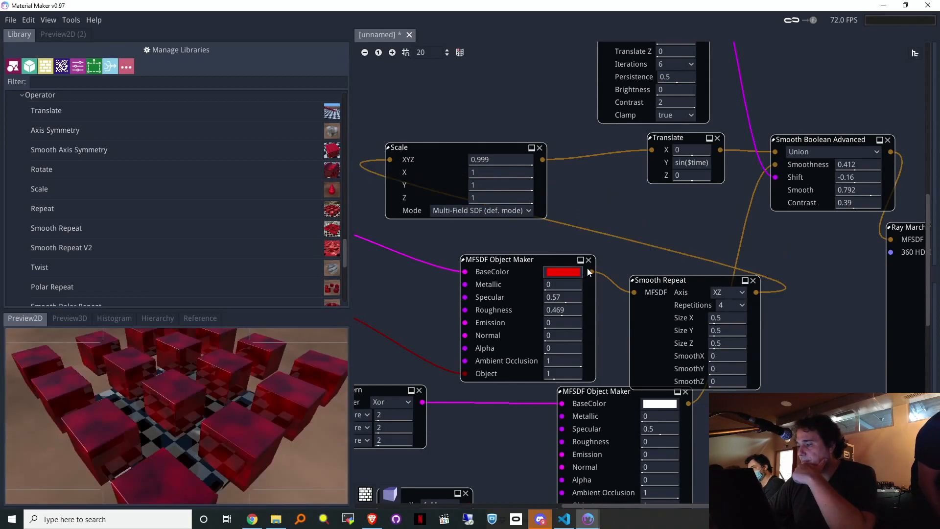
Step: Add a new Rotate node and wire it in after Smooth Repeat
right_click(634, 228)
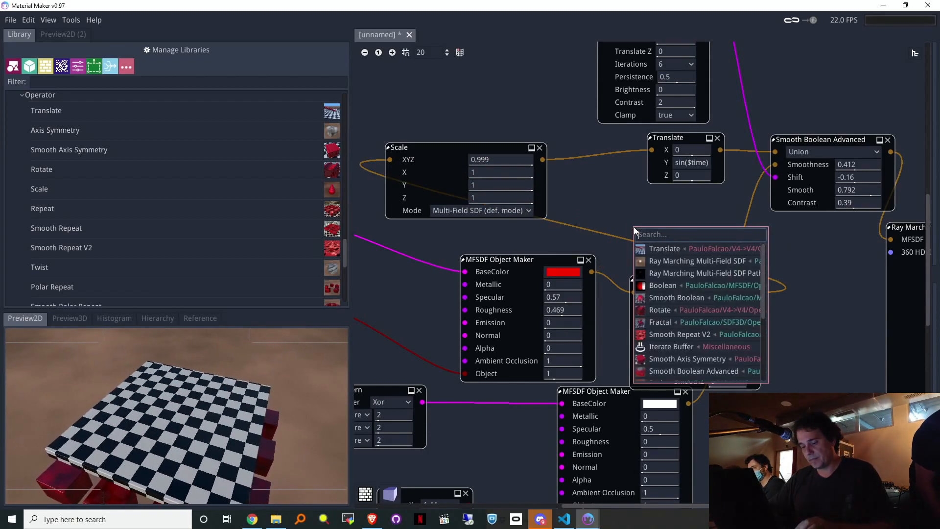
text(re)
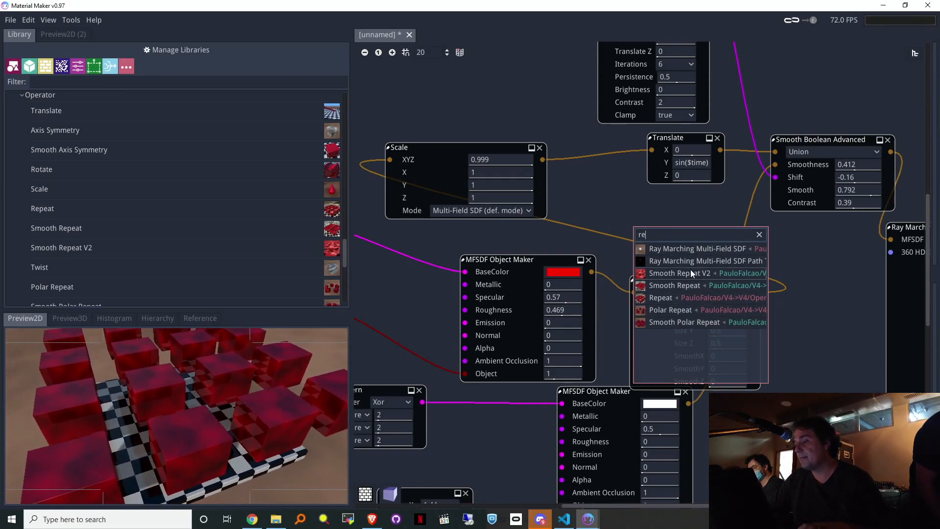
key(BackSpace)
text(o)
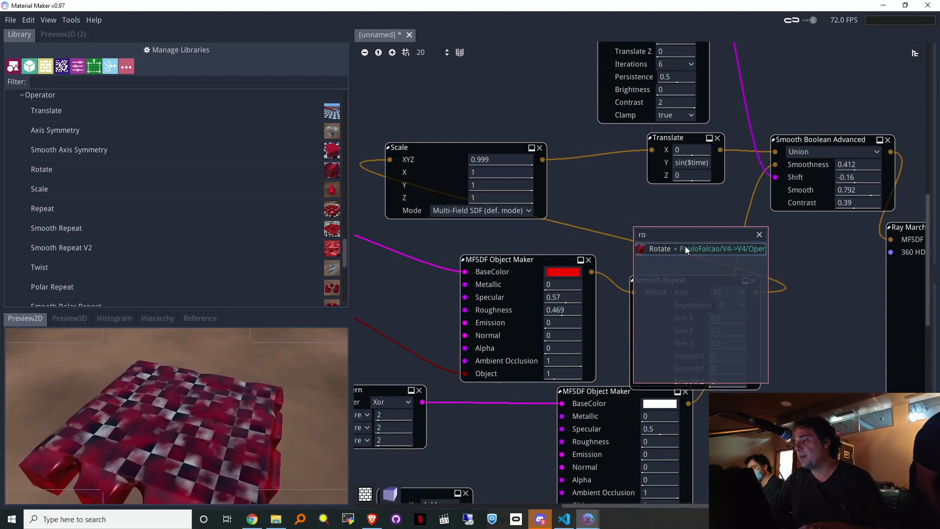
click(686, 248)
drag(703, 228, 634, 295)
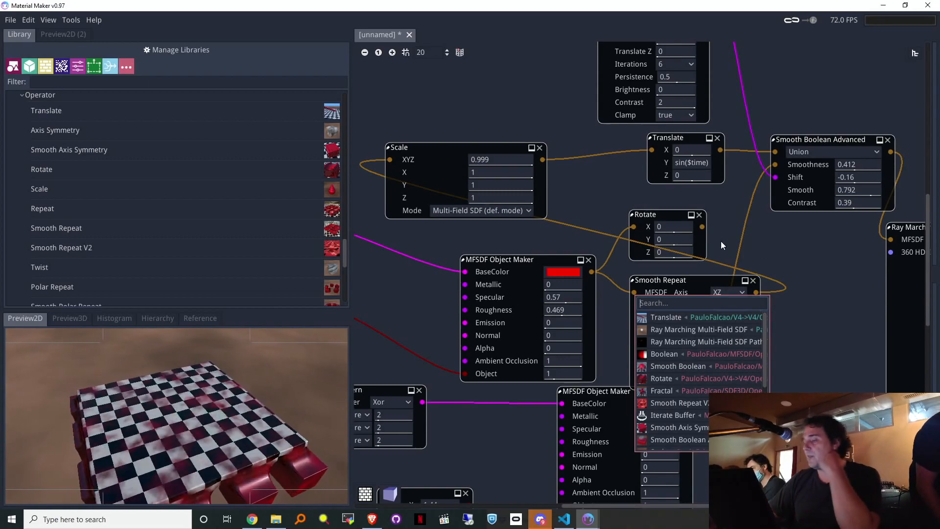
drag(706, 226, 708, 225)
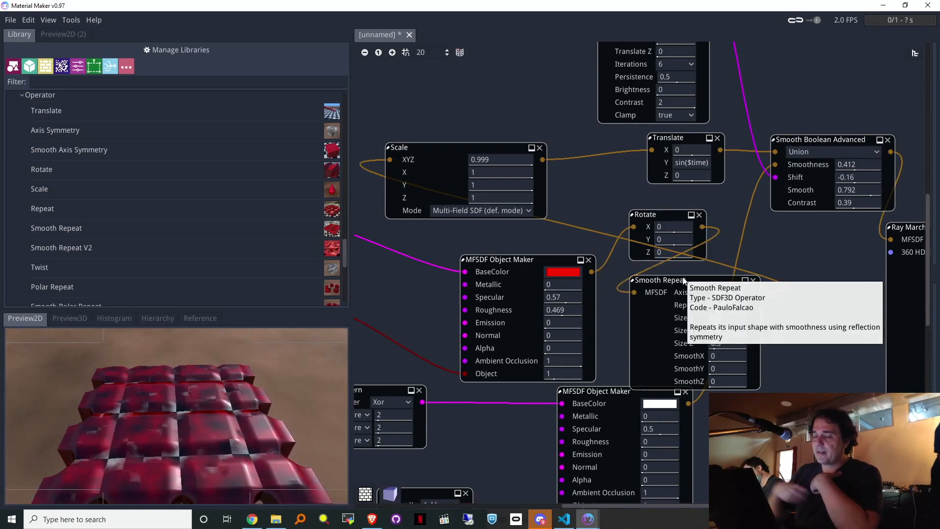
Step: Set rotation to X 23, Y 77, Z 8 and repeat smoothing to SmoothX 0.061, SmoothZ 0.044
drag(667, 239, 679, 240)
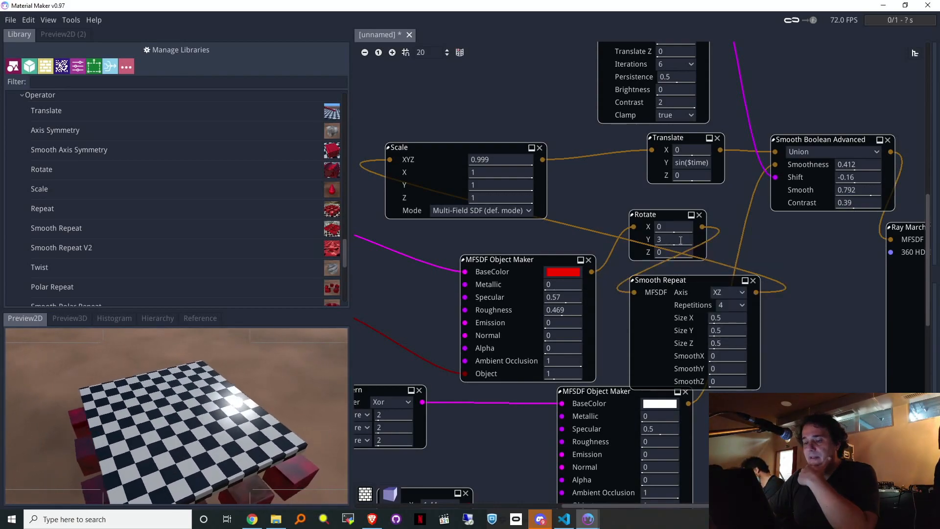
drag(710, 226, 704, 257)
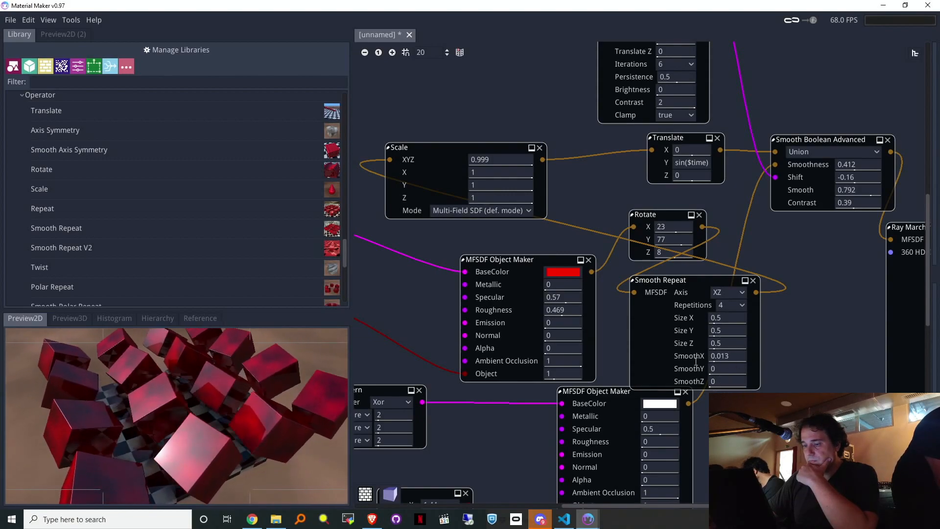
drag(808, 356, 731, 375)
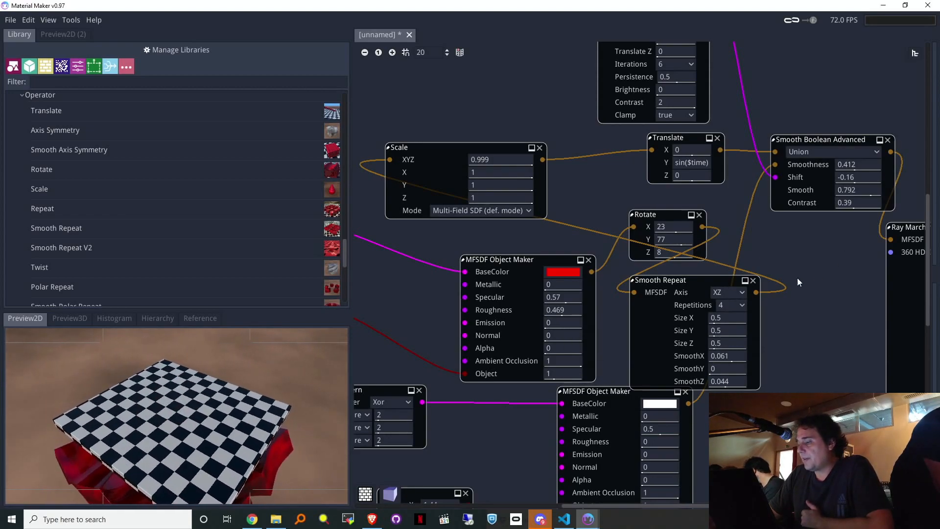
middle_drag(814, 272, 926, 259)
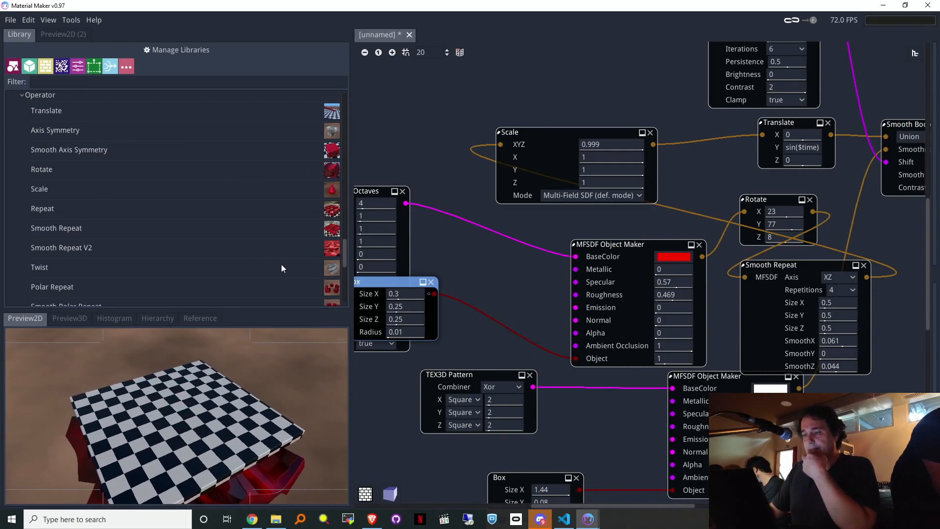
Step: Add a Smooth Polar Repeat node from the library beside Smooth Repeat
scroll(113, 270, down, 1)
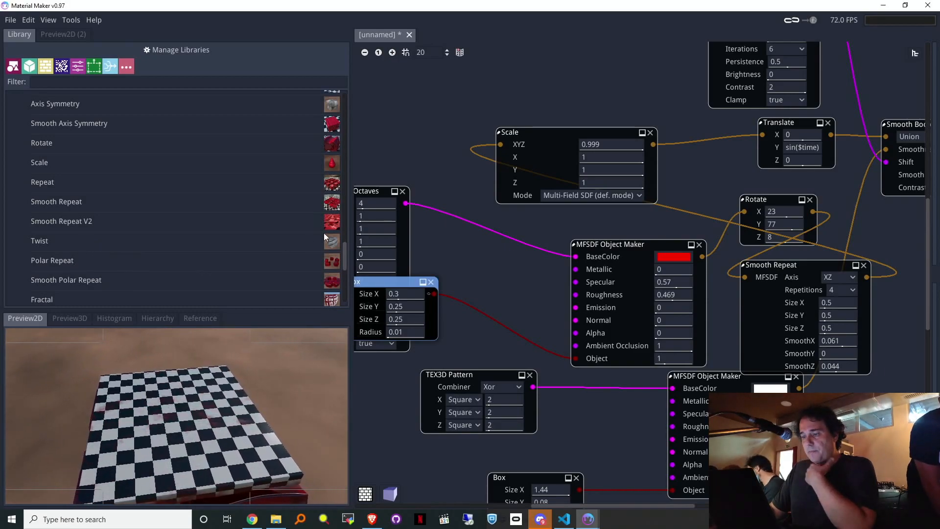
middle_drag(396, 248, 278, 219)
drag(25, 277, 790, 326)
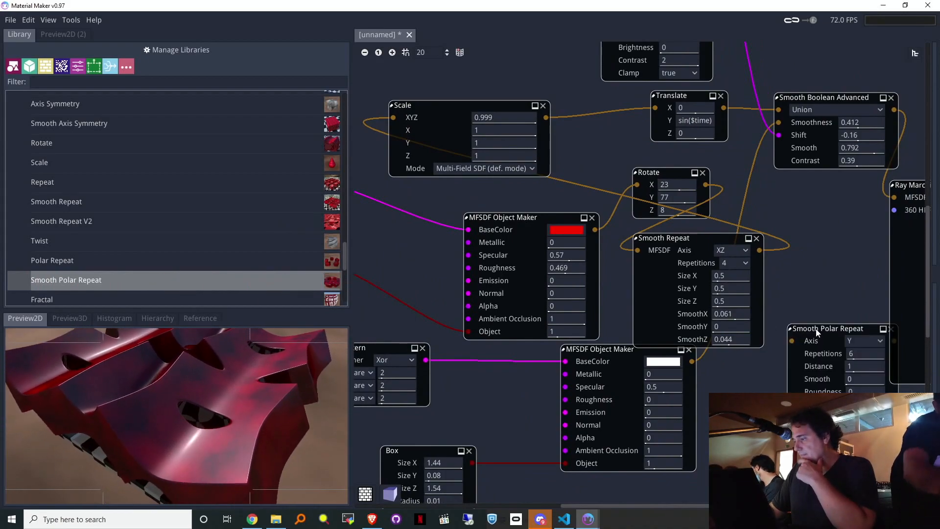
drag(805, 328, 795, 249)
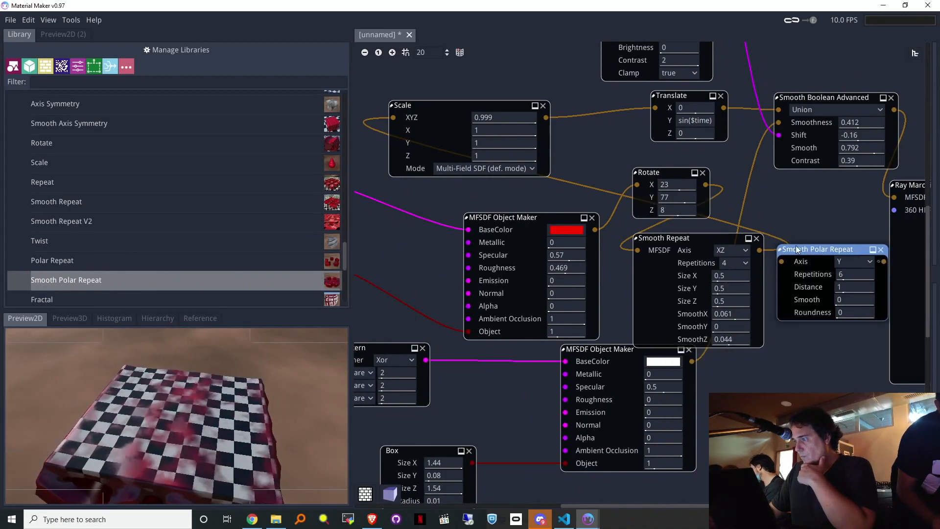
Step: Delete Smooth Repeat and Rotate; feed Smooth Polar Repeat into Scale with Smooth 0.317
click(756, 239)
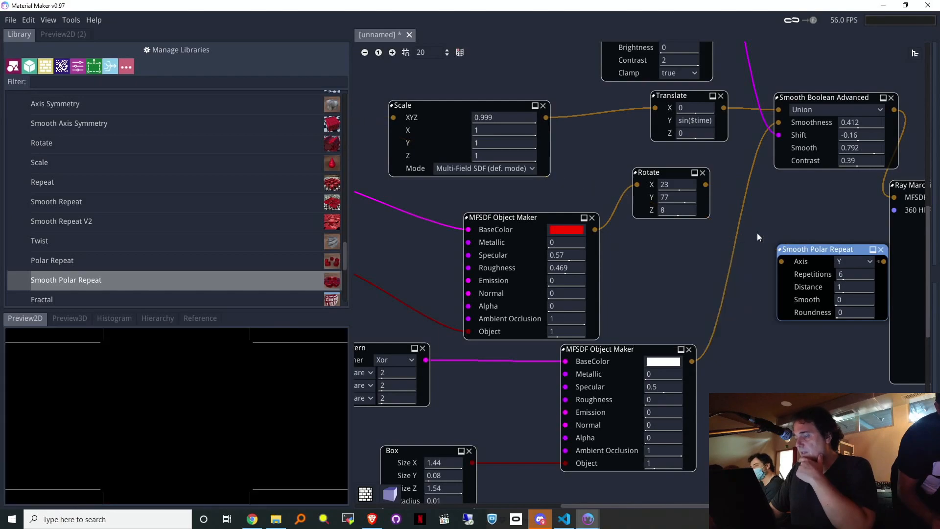
click(704, 173)
drag(799, 260, 635, 240)
drag(741, 235, 404, 142)
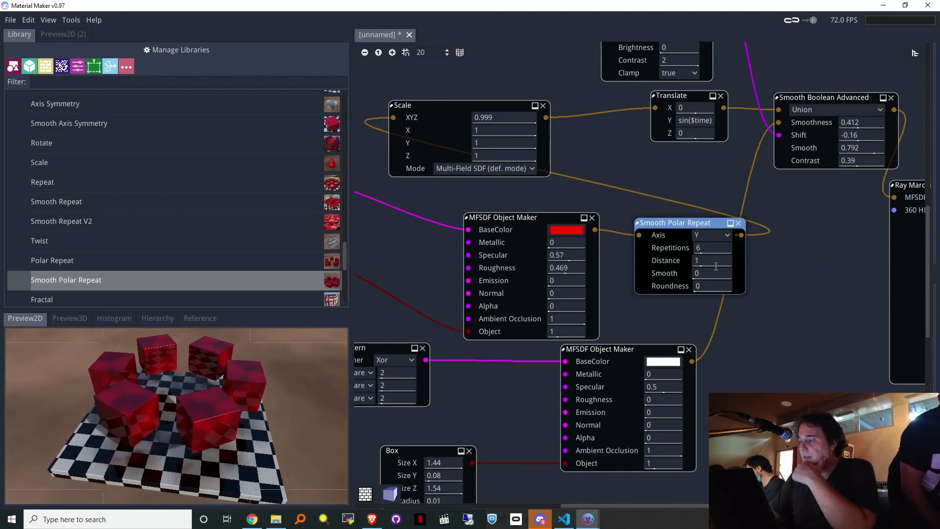
mouse_move(709, 276)
mouse_down()
mouse_move(764, 280)
mouse_move(680, 272)
mouse_move(737, 271)
mouse_move(695, 275)
mouse_move(717, 280)
mouse_move(703, 283)
mouse_up()
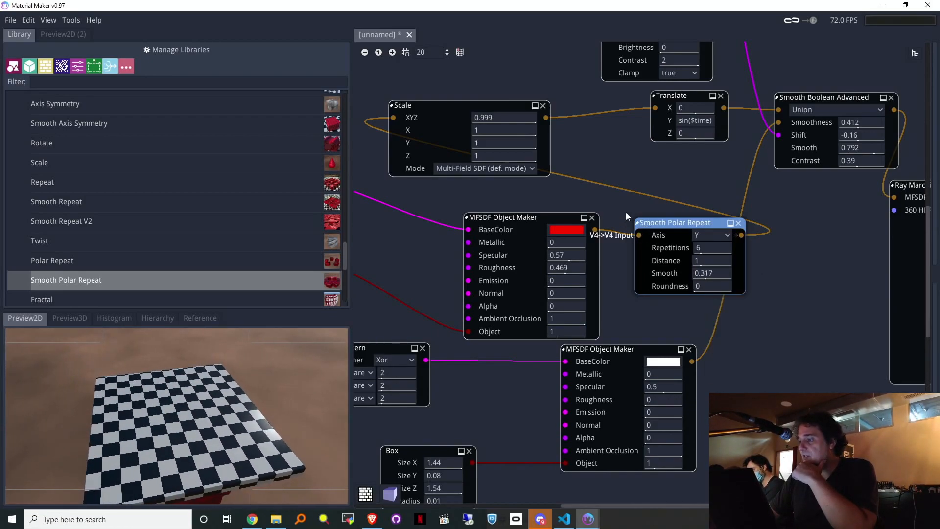
drag(591, 234, 605, 165)
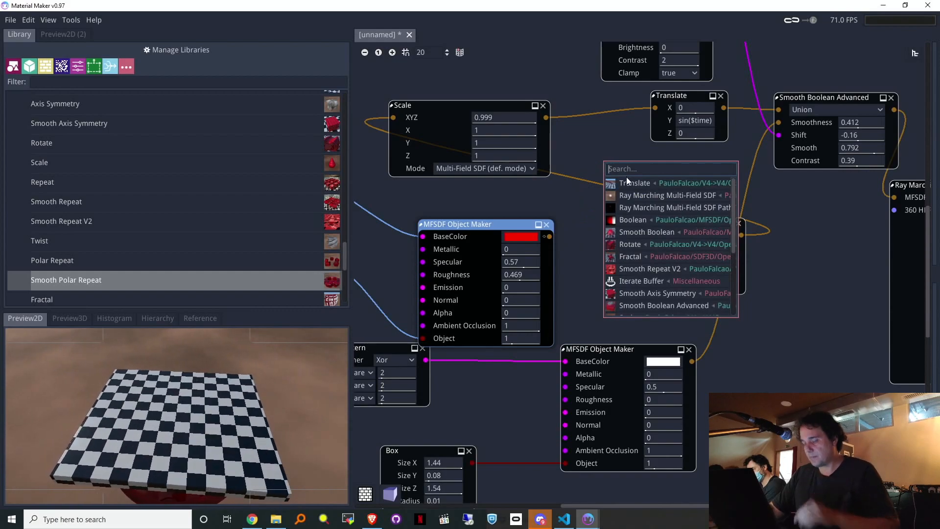
Step: Insert a Rotate between the red object and Smooth Polar Repeat and try X-axis angles
text(rota)
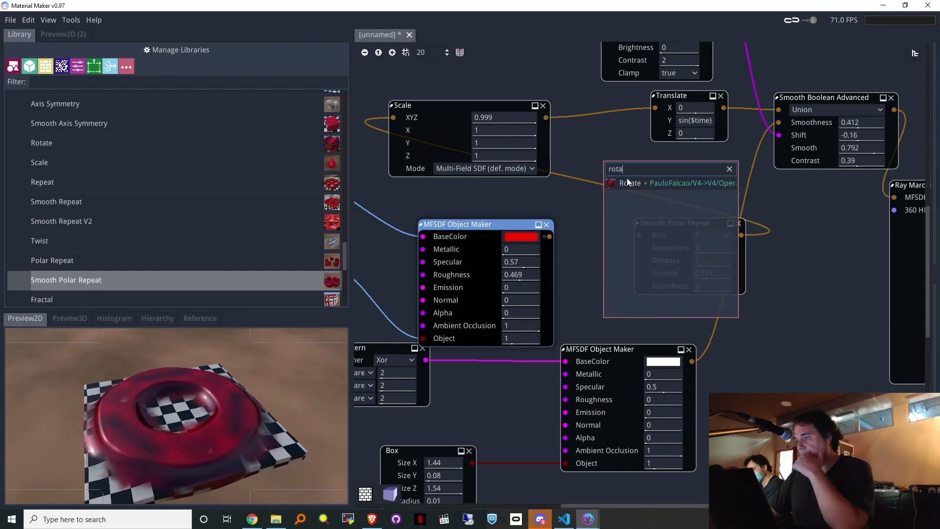
click(626, 180)
drag(673, 161, 641, 234)
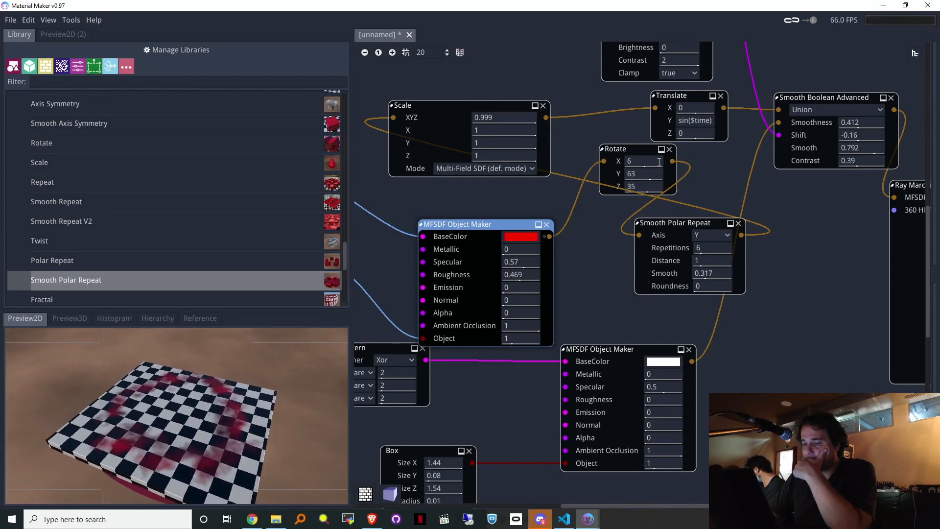
drag(665, 147, 701, 146)
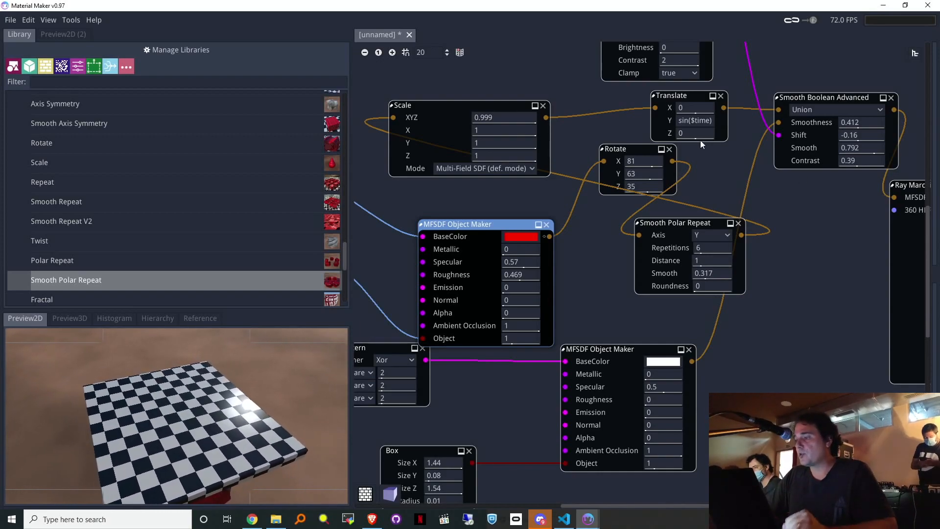
Step: Delete Rotate and Smooth Polar Repeat, wiring the red object straight into Scale
click(669, 150)
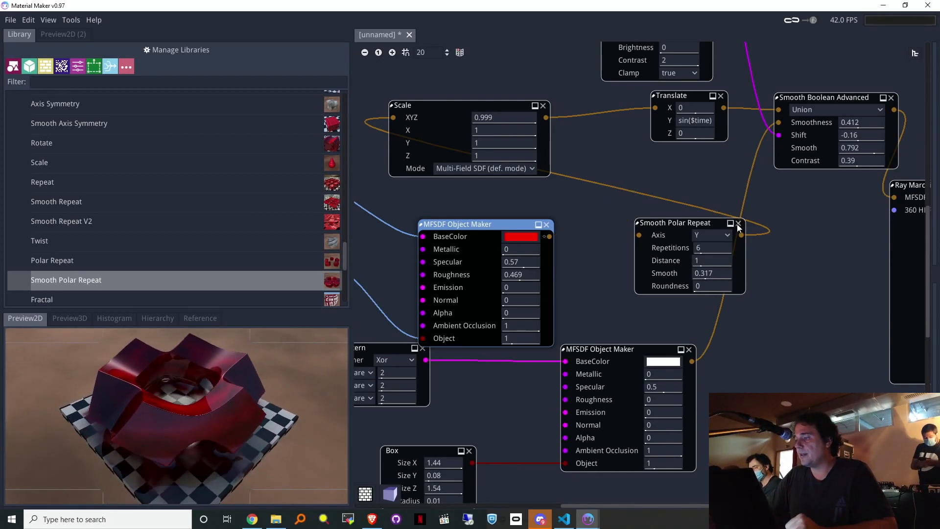
click(738, 223)
drag(550, 236, 394, 119)
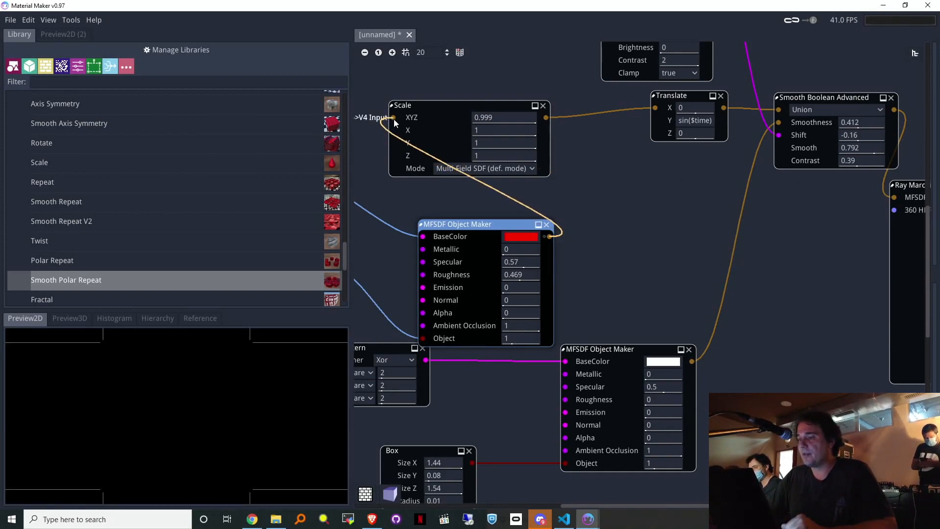
middle_drag(417, 212, 629, 213)
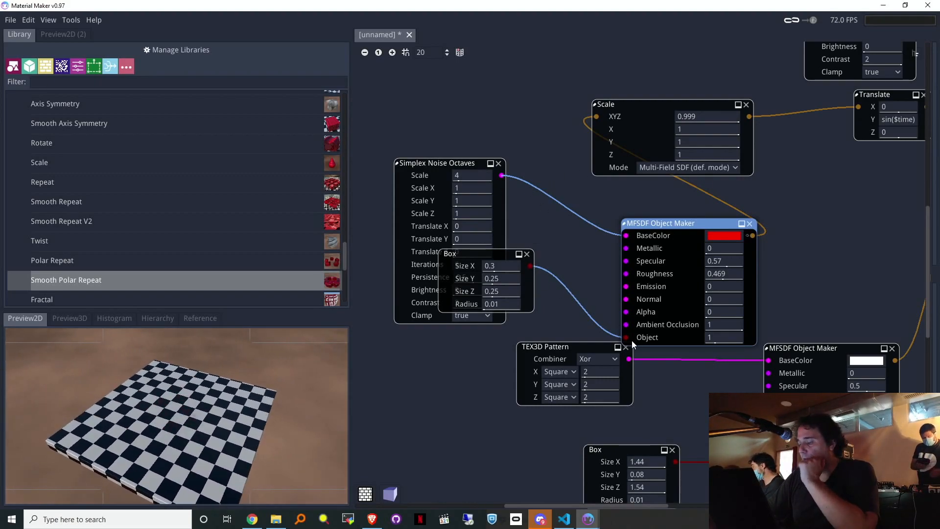
Step: Replace the box with a Sphere of radius 0.77 as the red object's shape
drag(627, 338, 408, 361)
text(sp)
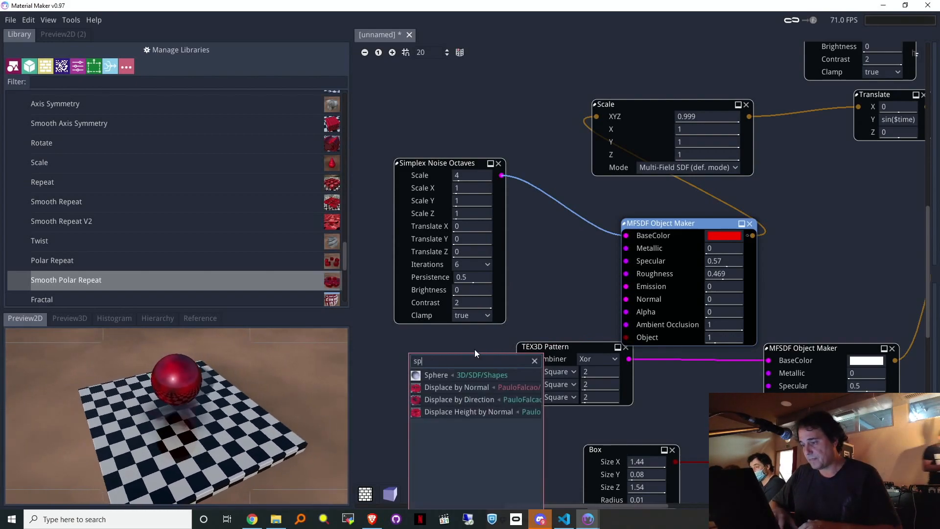
click(439, 373)
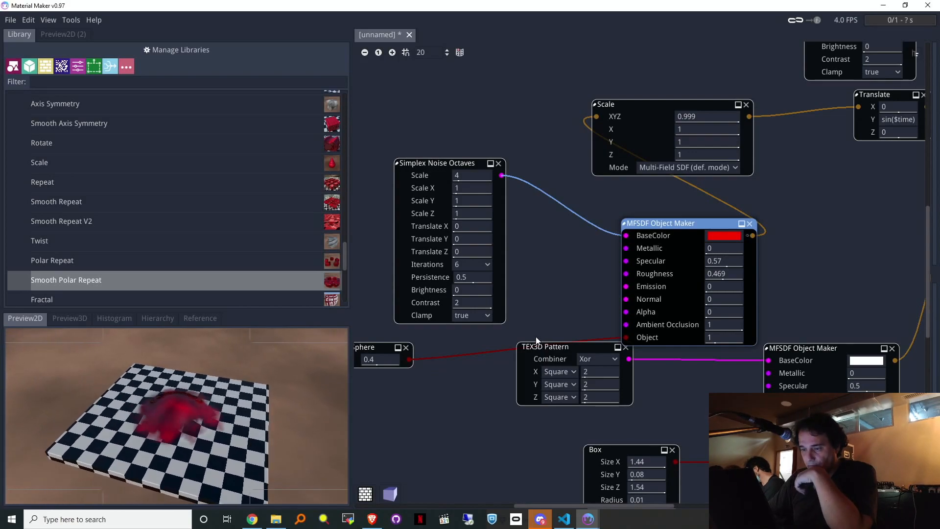
drag(392, 363, 452, 363)
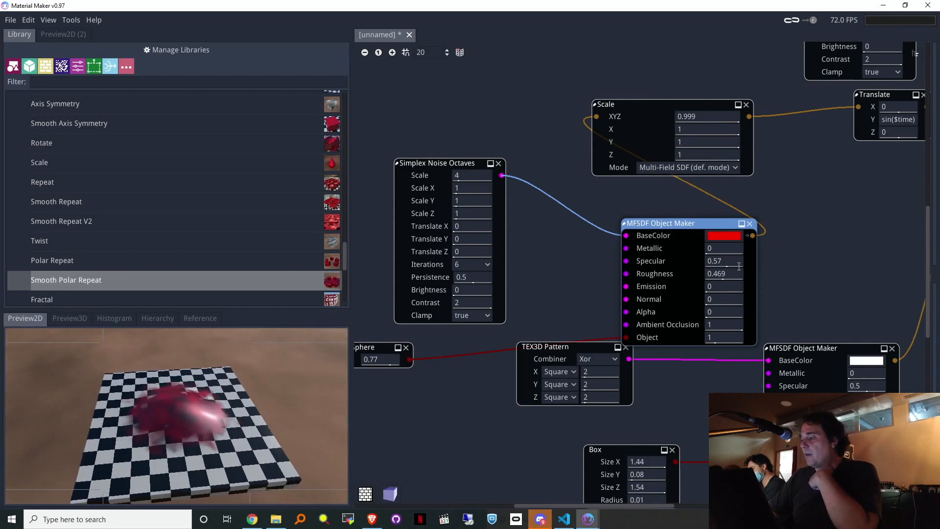
Step: Lower the red object's roughness to 0.459
mouse_move(733, 277)
mouse_down()
mouse_move(780, 283)
mouse_move(727, 290)
mouse_up()
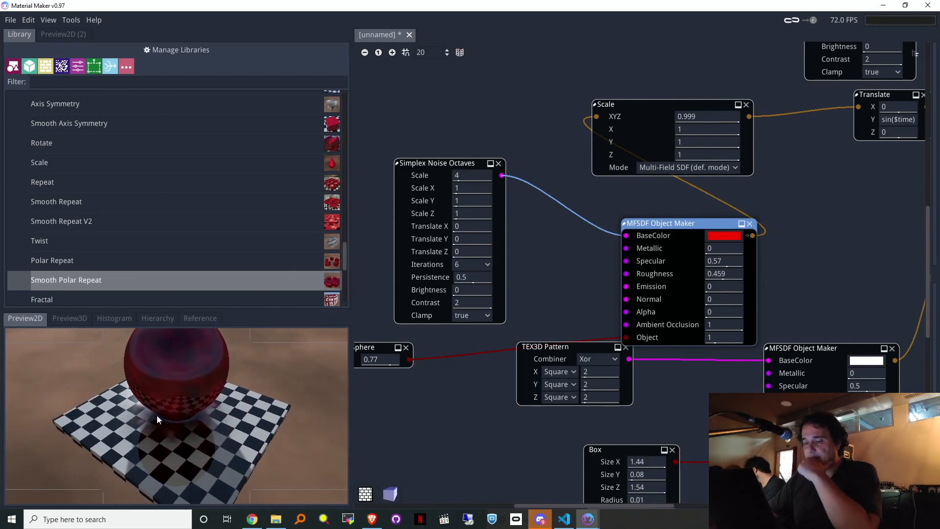
middle_drag(426, 407, 543, 402)
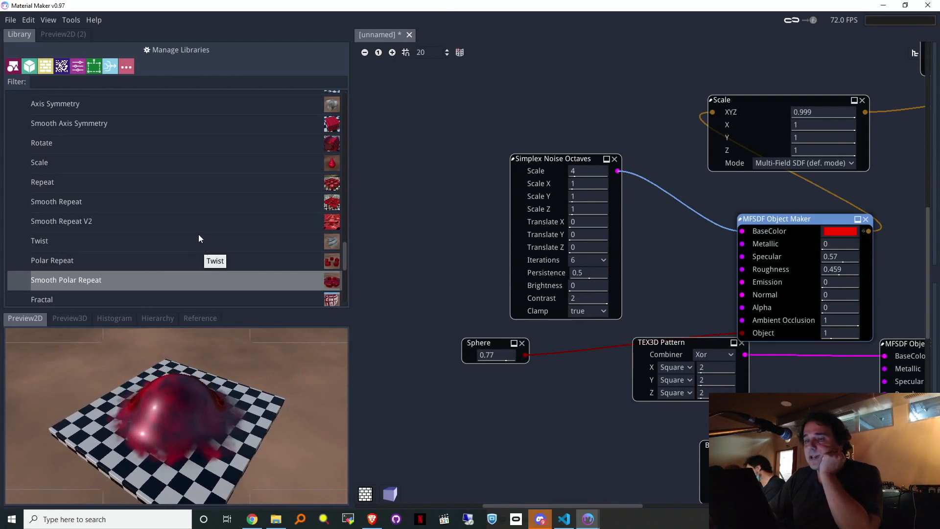
scroll(199, 234, up, 3)
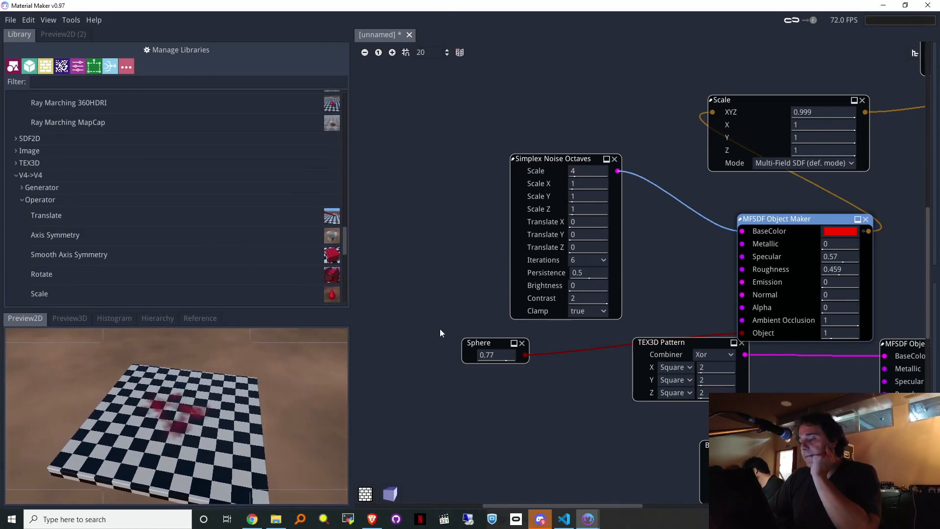
drag(525, 357, 559, 379)
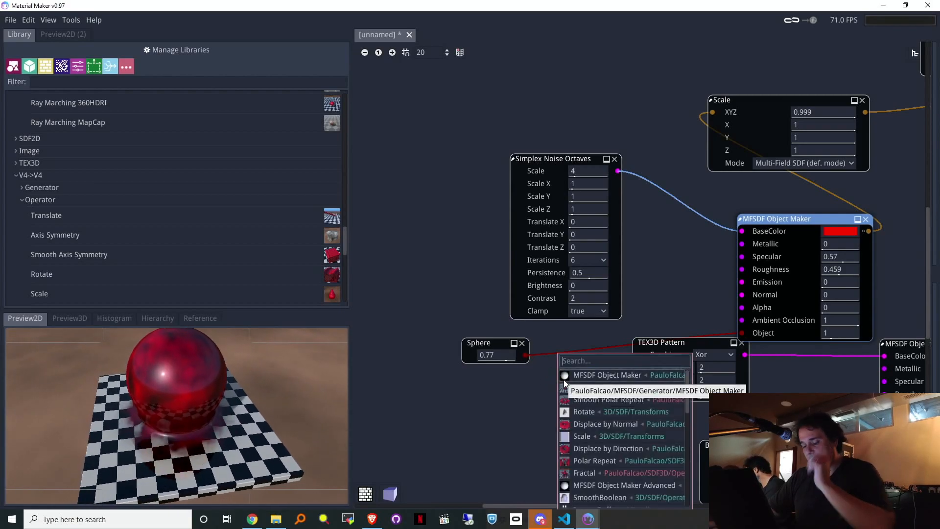
Step: Insert a Displace by Normal node taking the radius 0.77 Sphere's output
text(de)
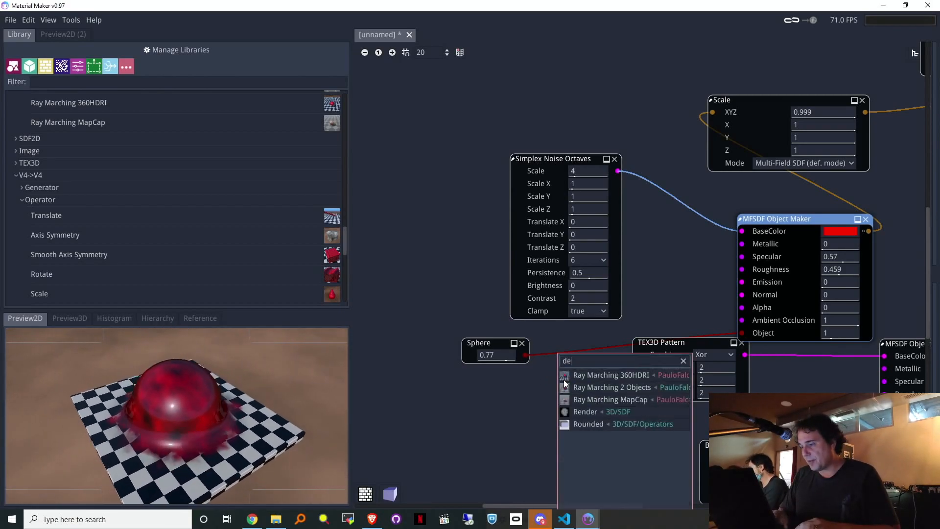
key(BackSpace)
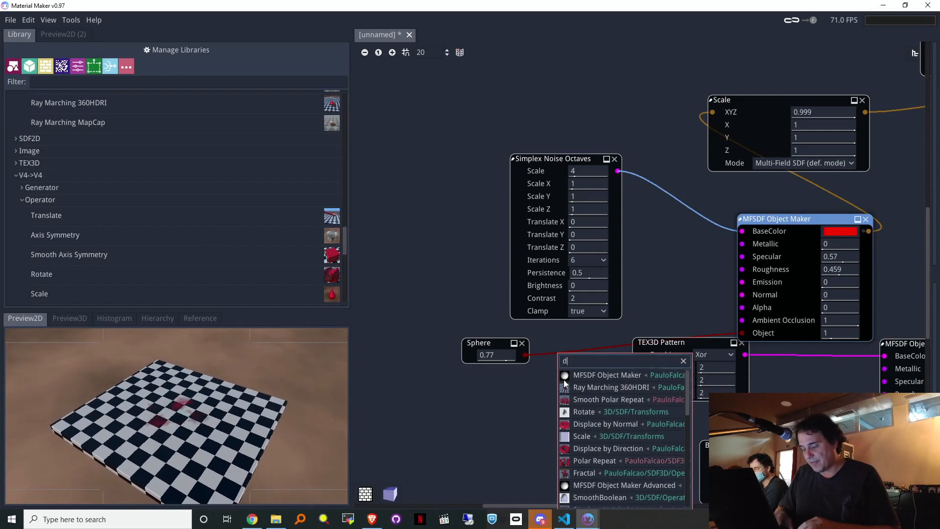
text(is)
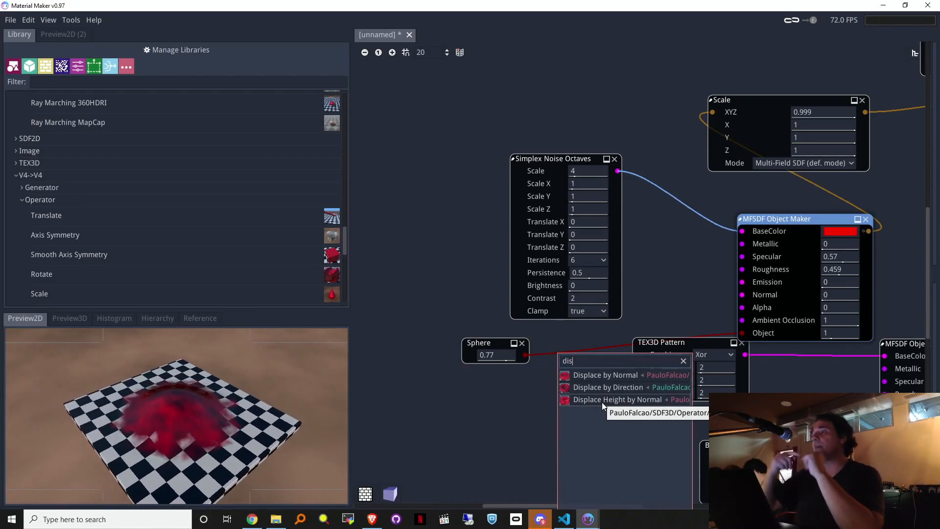
click(606, 375)
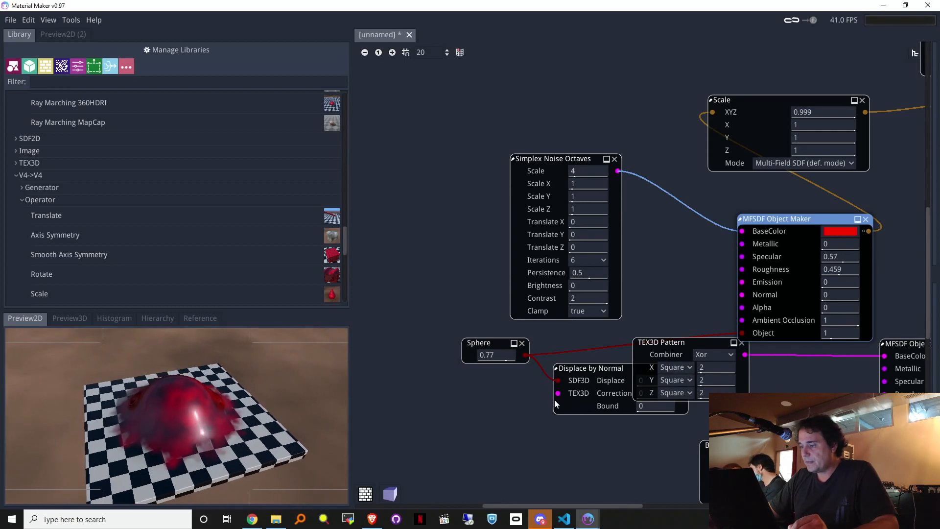
Step: Add a Simplex Noise Octaves texture to Displace by Normal and use the displaced sphere as the red object's shape
drag(477, 415, 477, 415)
click(507, 376)
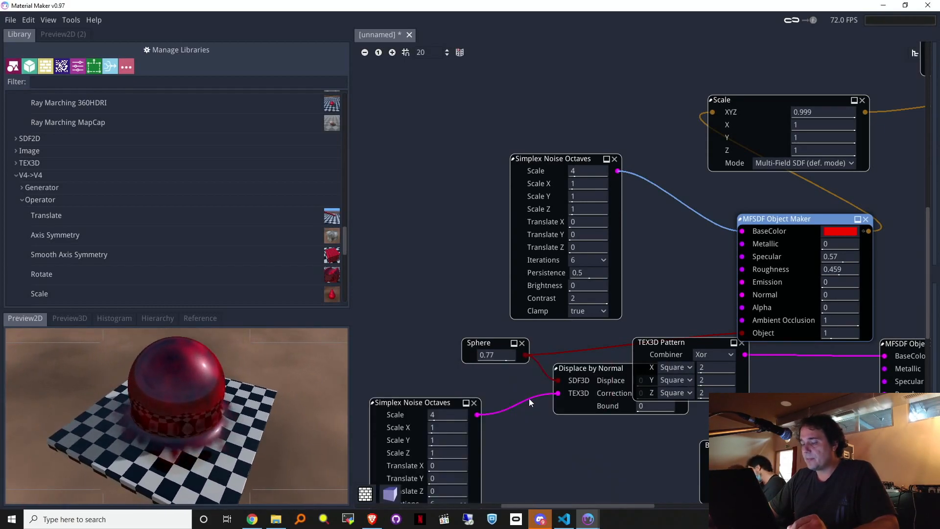
middle_drag(664, 448, 648, 452)
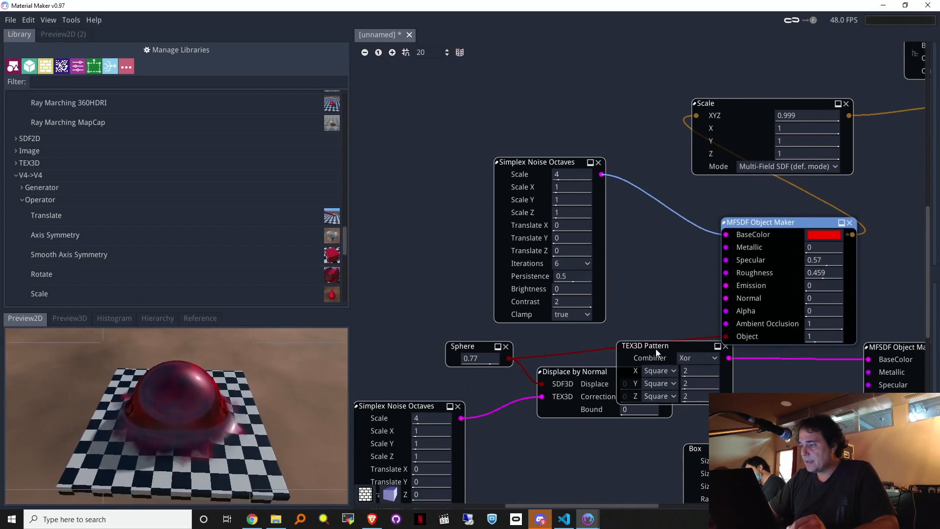
drag(663, 353, 761, 369)
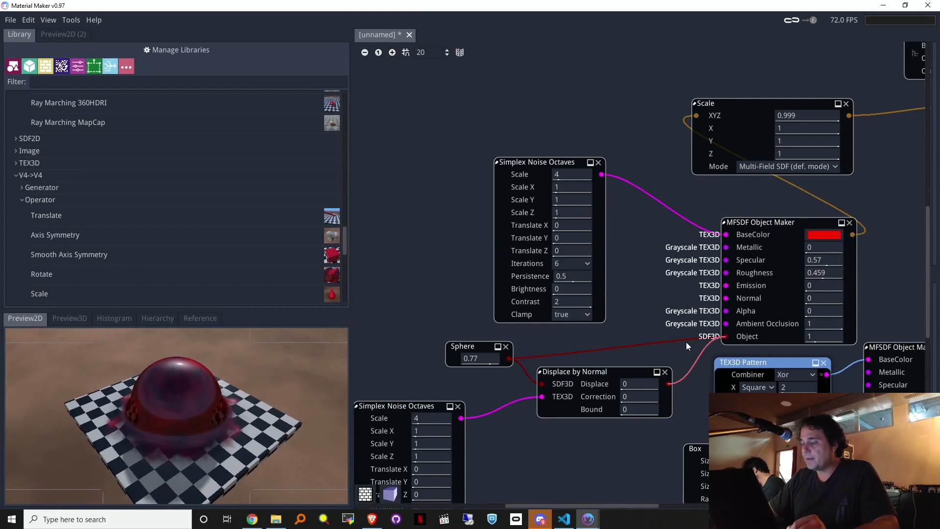
drag(696, 350, 696, 350)
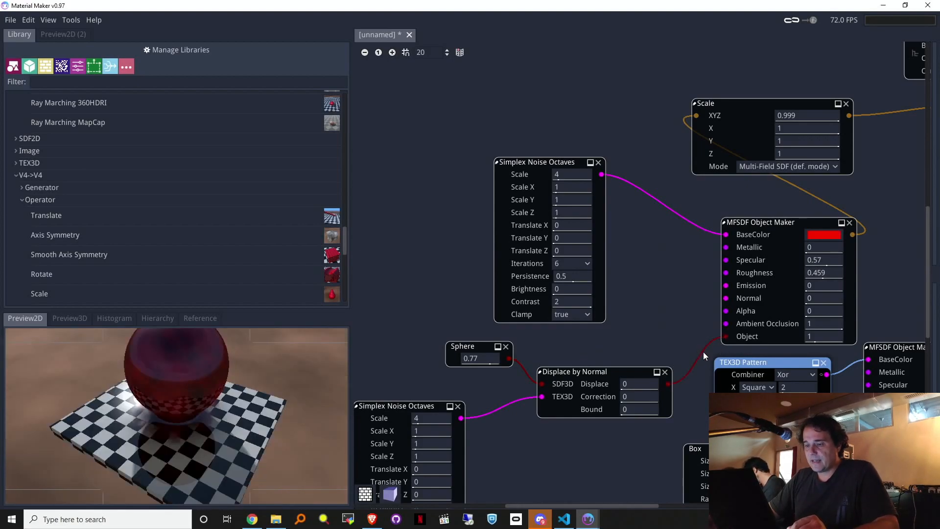
Step: Raise displacement to 0.099 and bound to 4.784, and move the Sphere node closer
scroll(678, 352, up, 1)
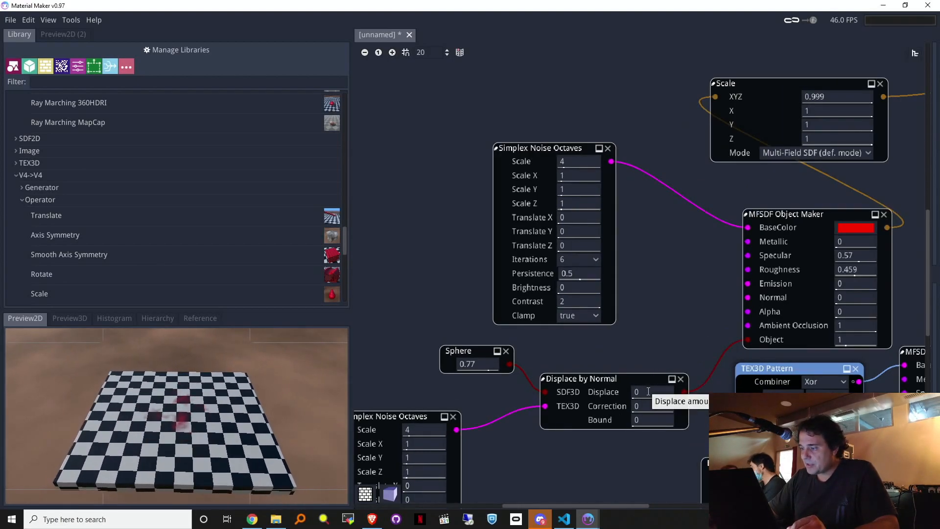
click(380, 53)
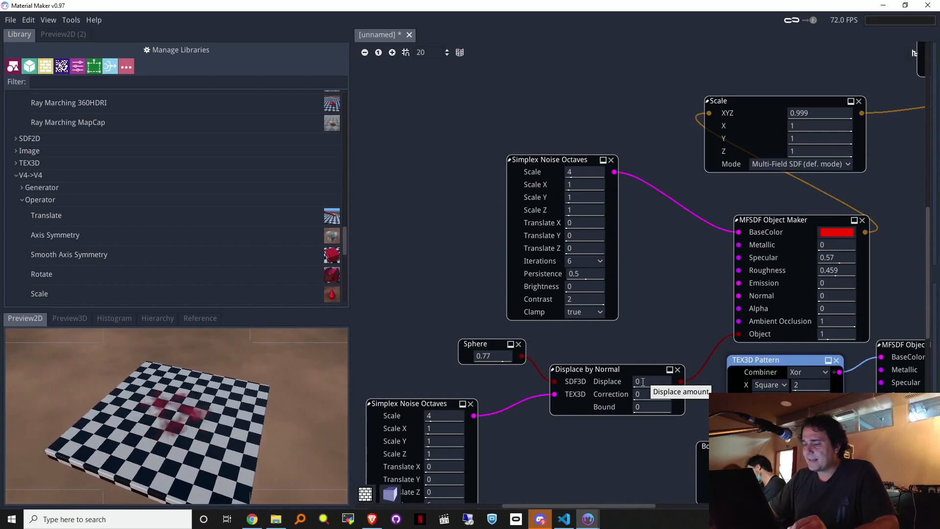
drag(643, 382, 672, 383)
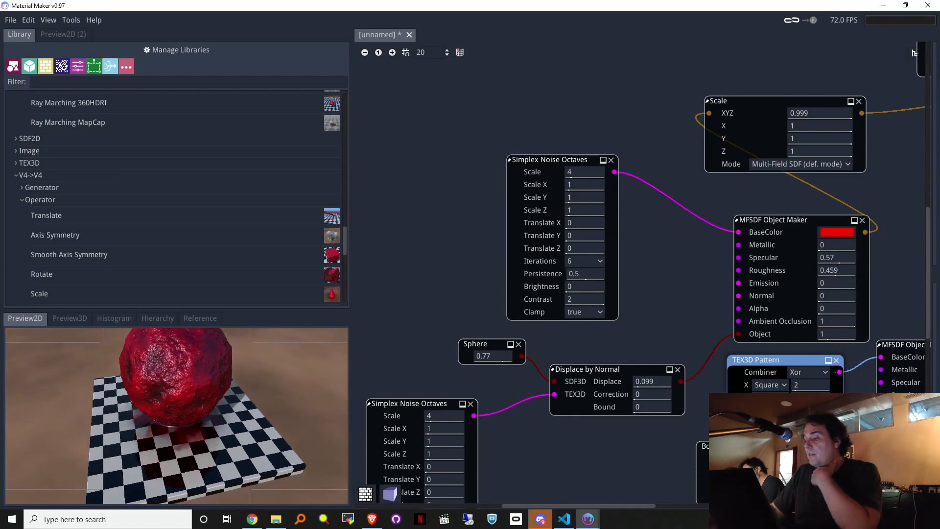
drag(665, 408, 826, 414)
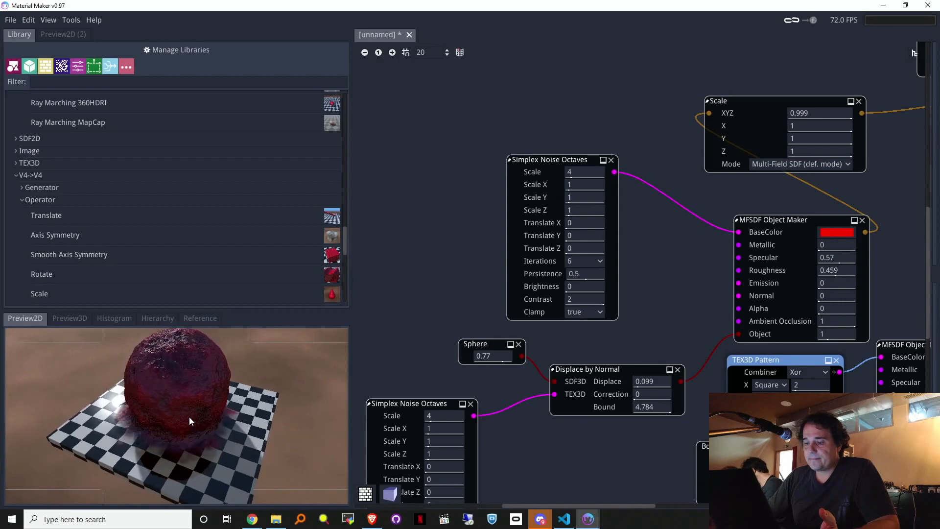
drag(471, 345, 376, 299)
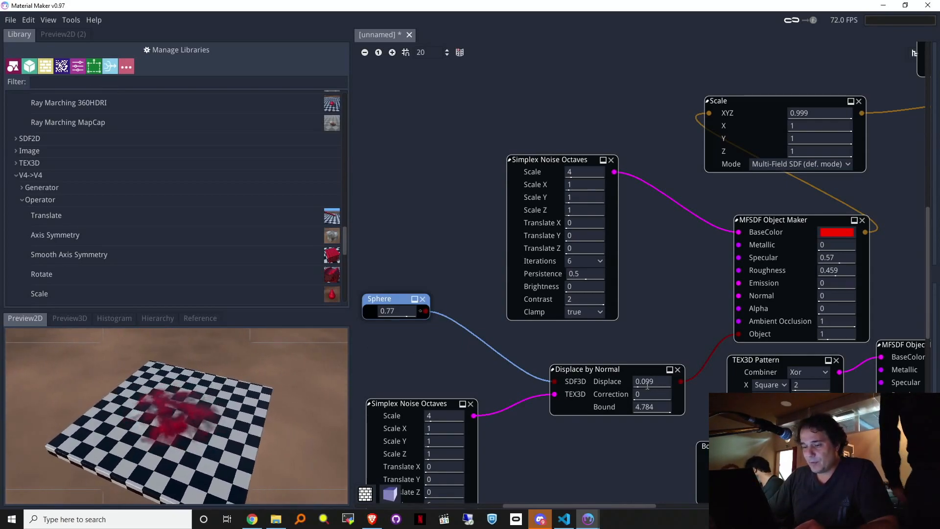
Step: Set Displace 0.676, Correction 2.939 and Scale XYZ 0.302, then drag out from Sphere's output
drag(640, 380, 715, 382)
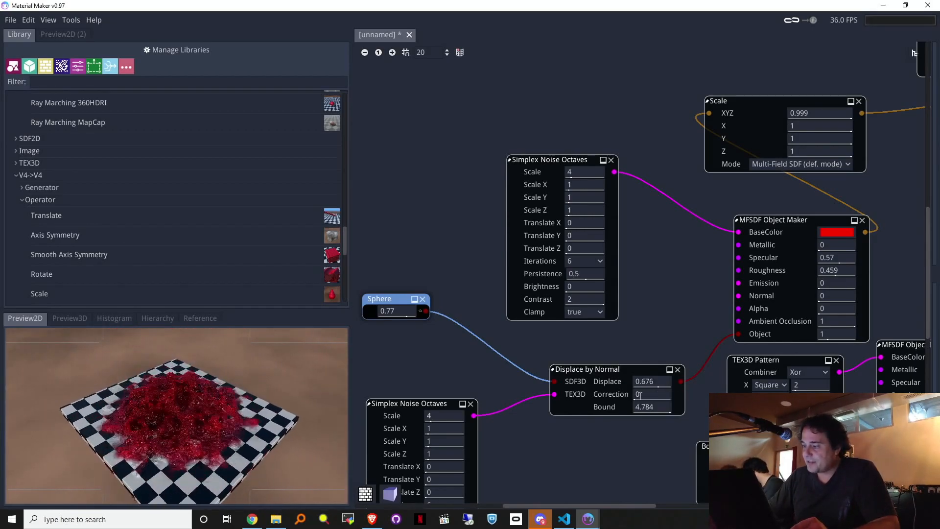
drag(639, 395, 755, 389)
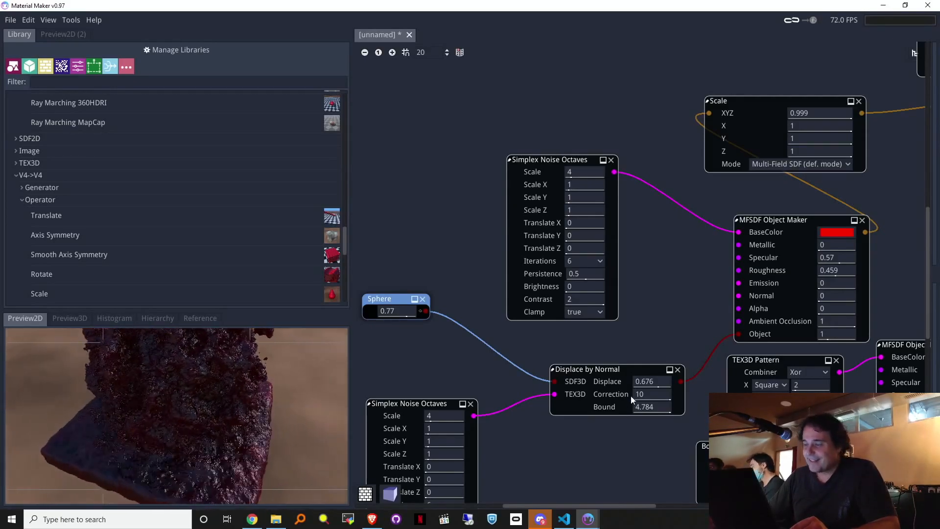
drag(650, 397, 560, 401)
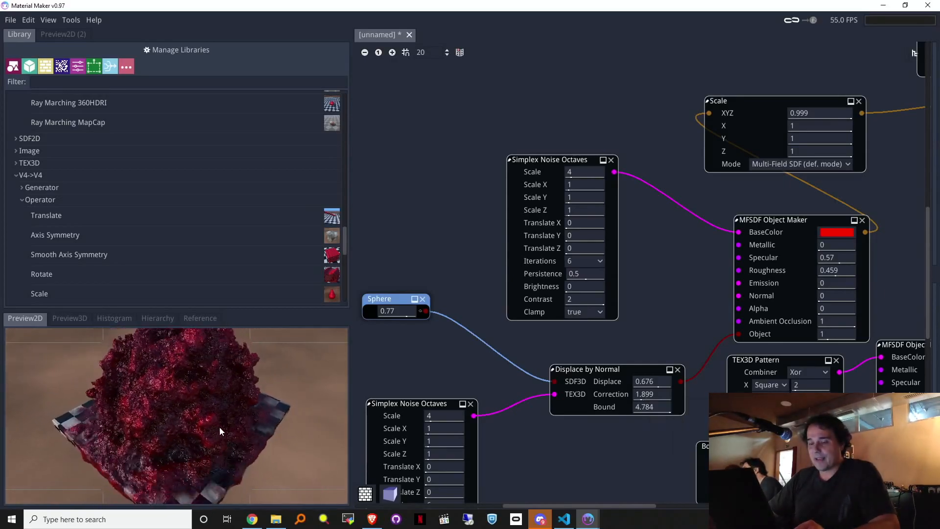
mouse_move(654, 397)
mouse_down()
mouse_move(621, 400)
mouse_move(640, 396)
mouse_up()
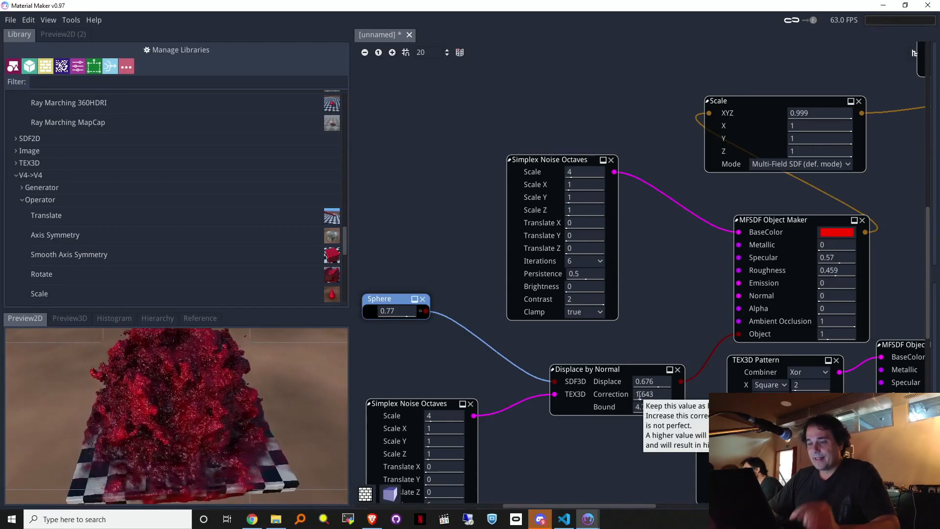
drag(645, 395, 584, 399)
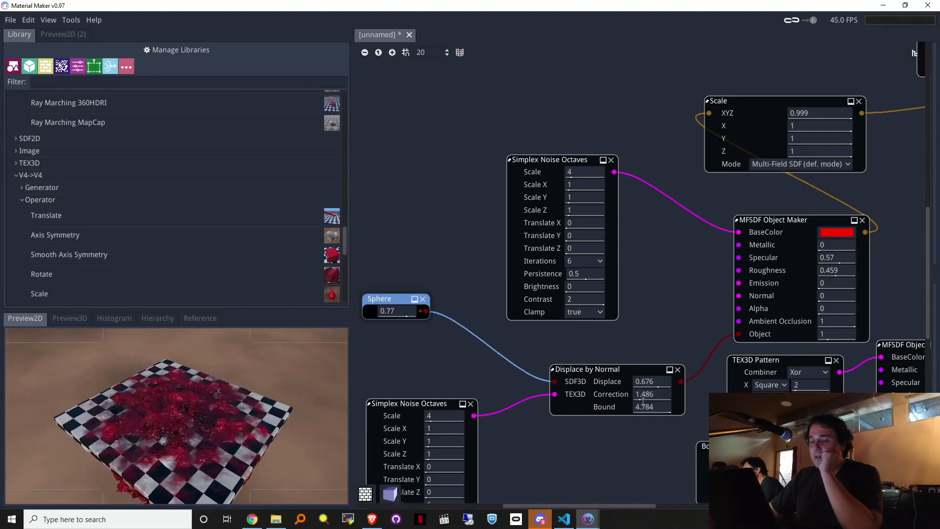
drag(622, 402, 683, 396)
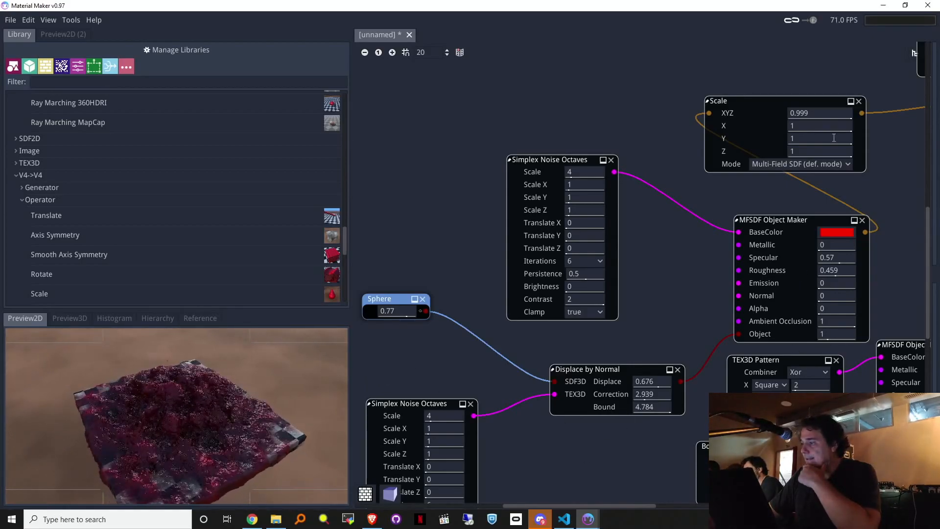
drag(819, 116, 787, 123)
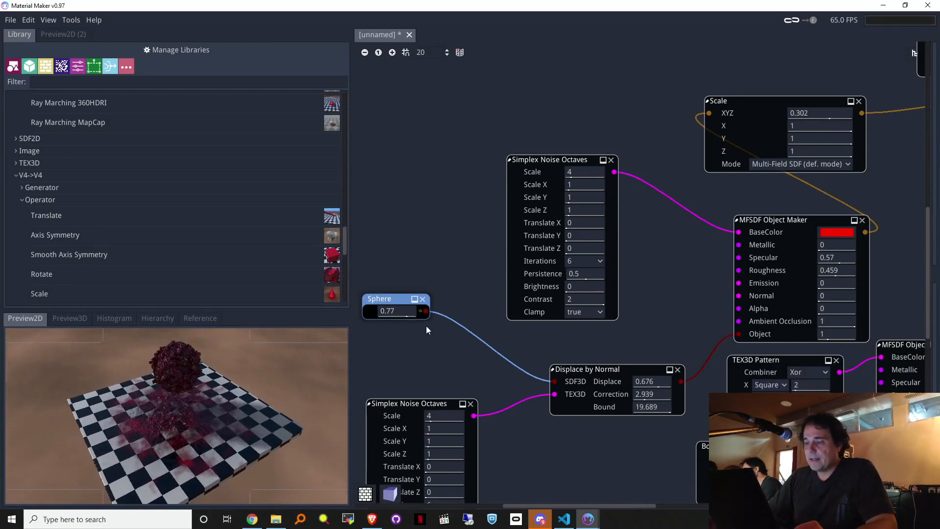
drag(425, 311, 427, 365)
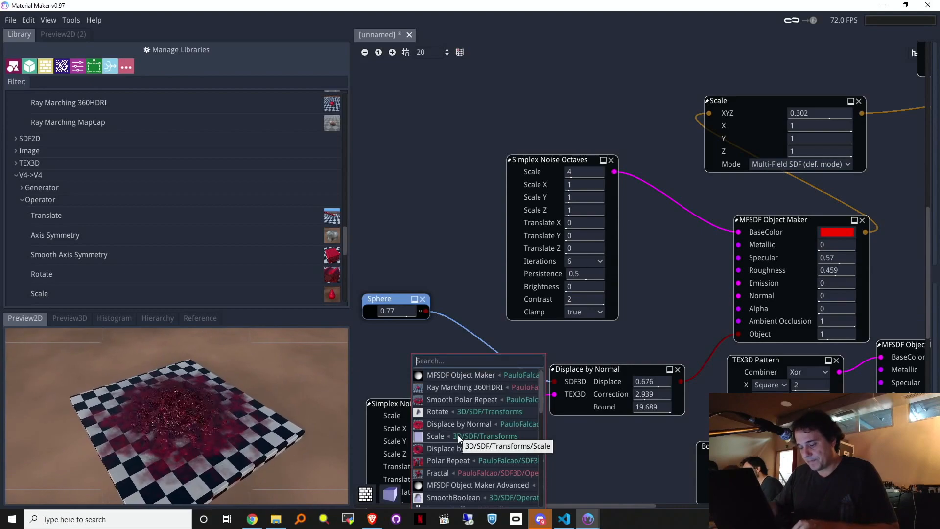
Step: Insert a Smooth Repeat V2 node between Sphere and Displace by Normal's SDF3D input
text(re)
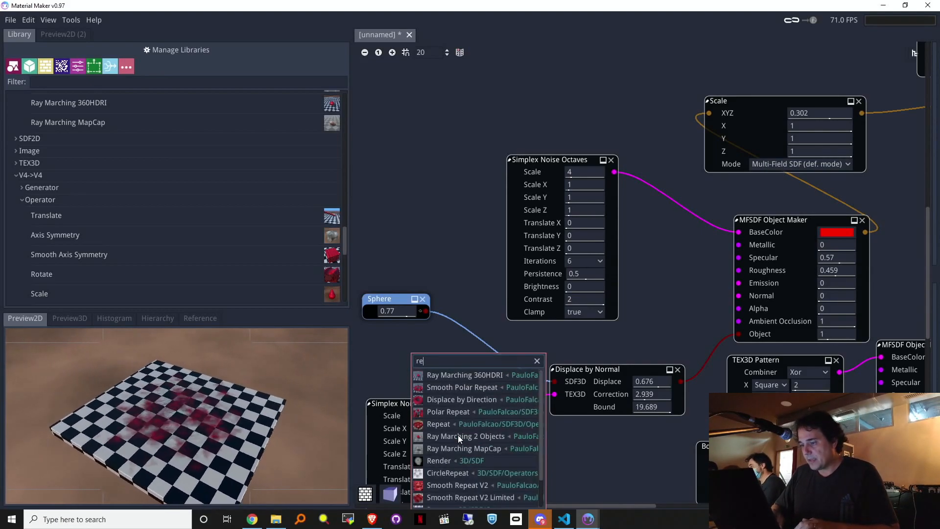
click(482, 486)
drag(509, 360, 555, 382)
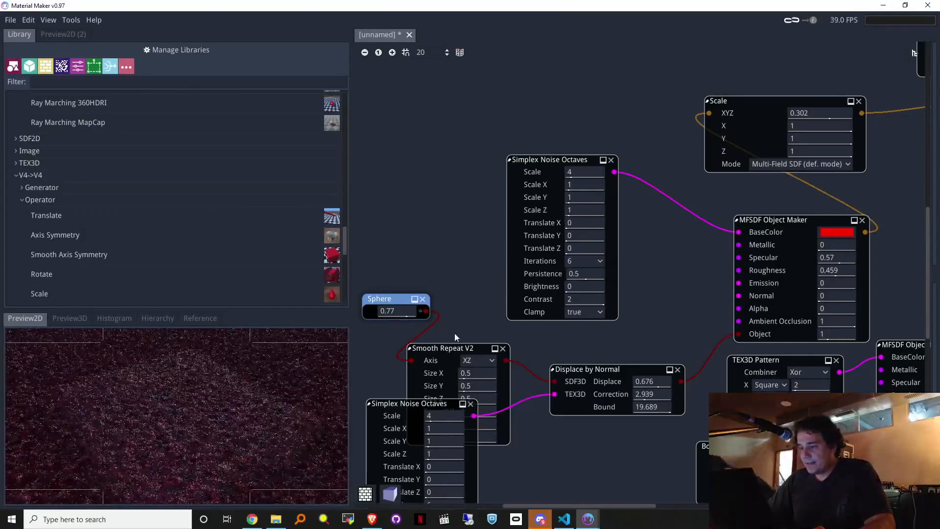
drag(447, 352, 469, 269)
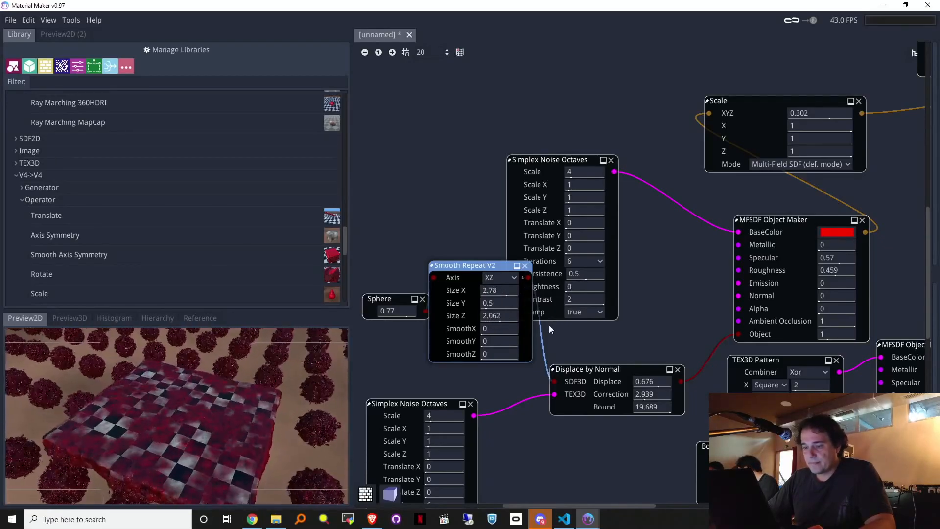
Step: Tune the repeat's X, Y and Z smoothing and enlarge the 3D preview panel
drag(500, 330, 564, 345)
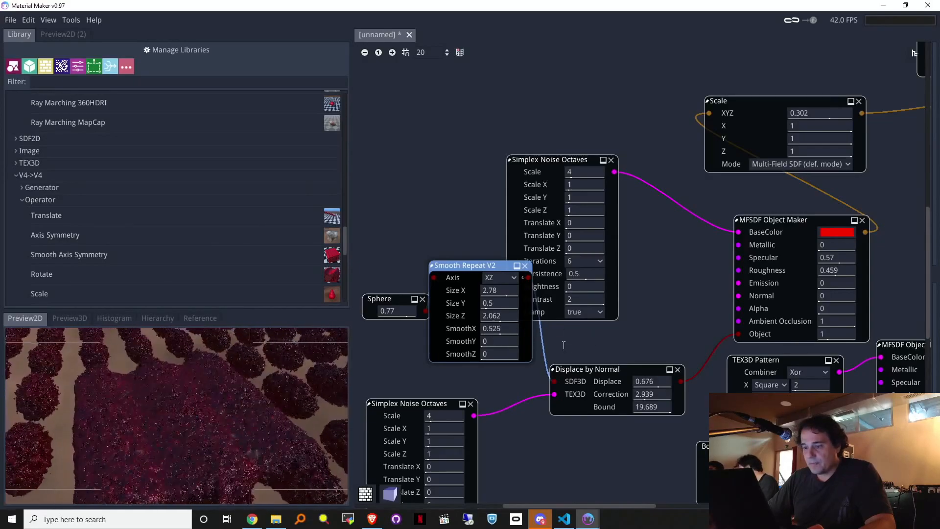
drag(499, 354, 444, 354)
drag(508, 341, 439, 328)
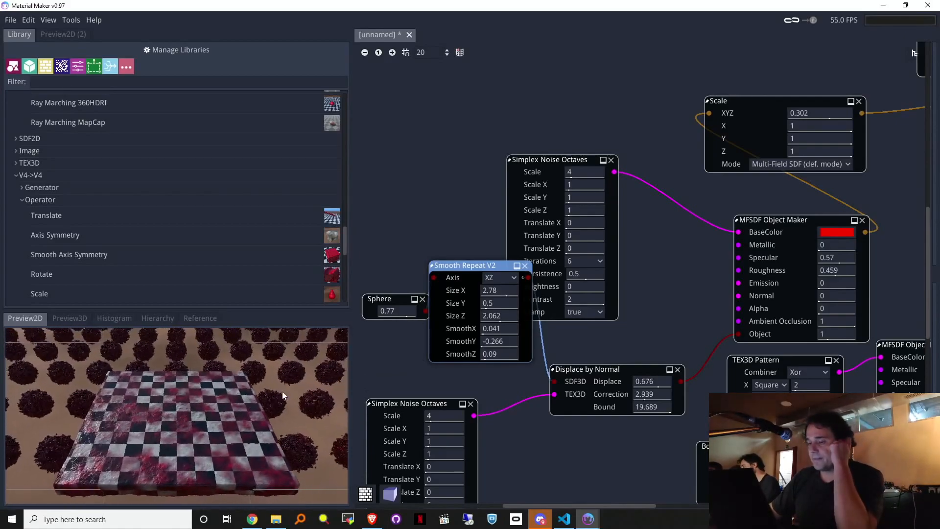
drag(202, 310, 208, 227)
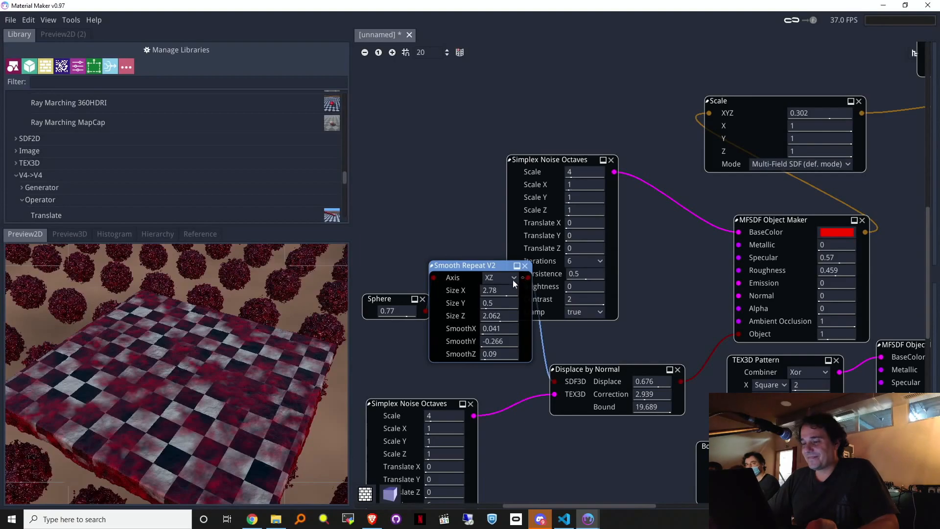
Step: Delete the Smooth Repeat V2 and reconnect Sphere straight to Displace by Normal's SDF3D input
key(Delete)
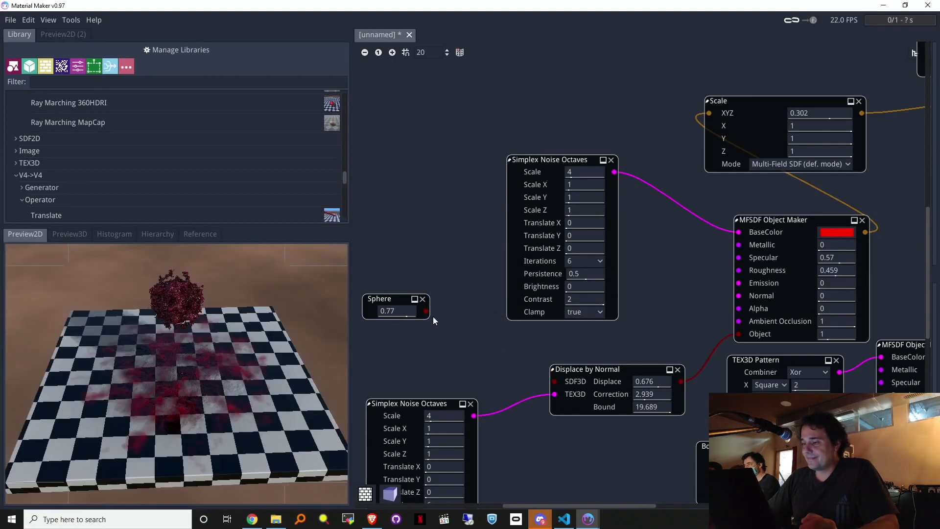
drag(426, 311, 555, 382)
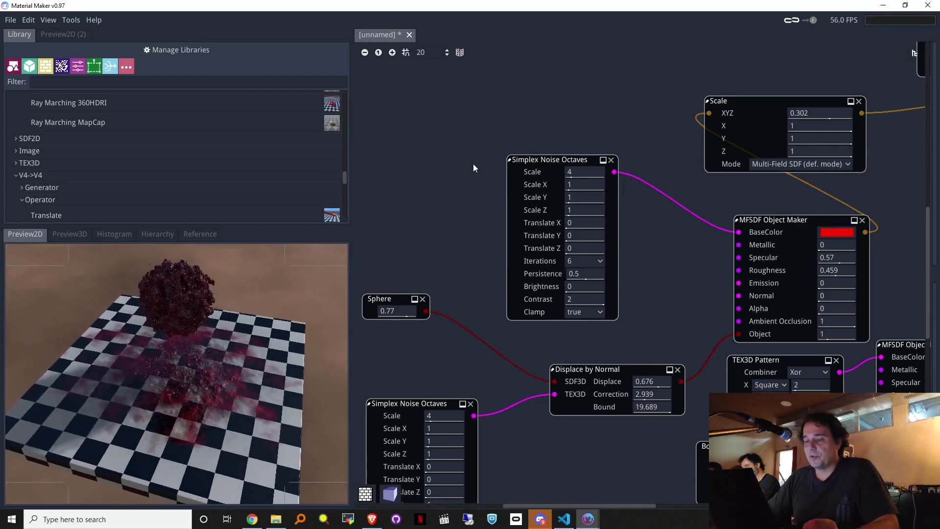
drag(405, 315, 413, 317)
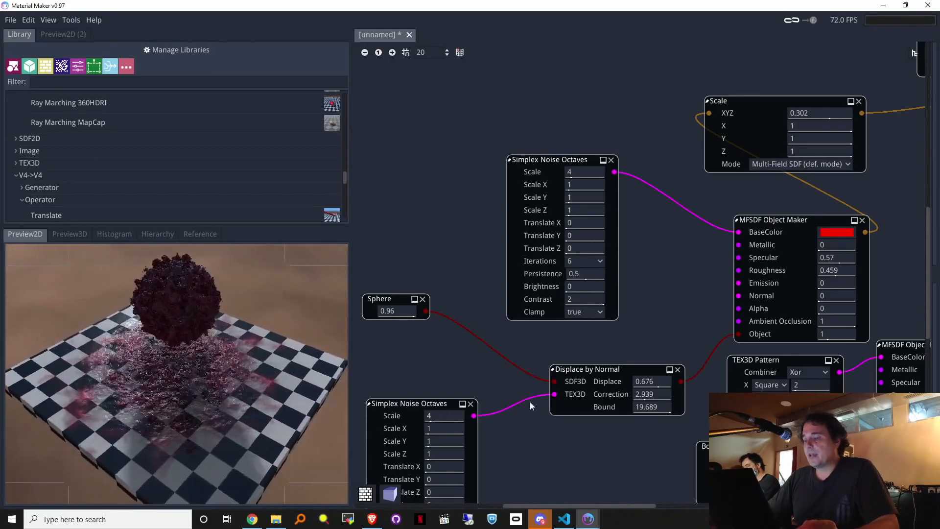
Step: Set Displace to 0.164 and enlarge the sphere to 2.89
drag(658, 383, 587, 389)
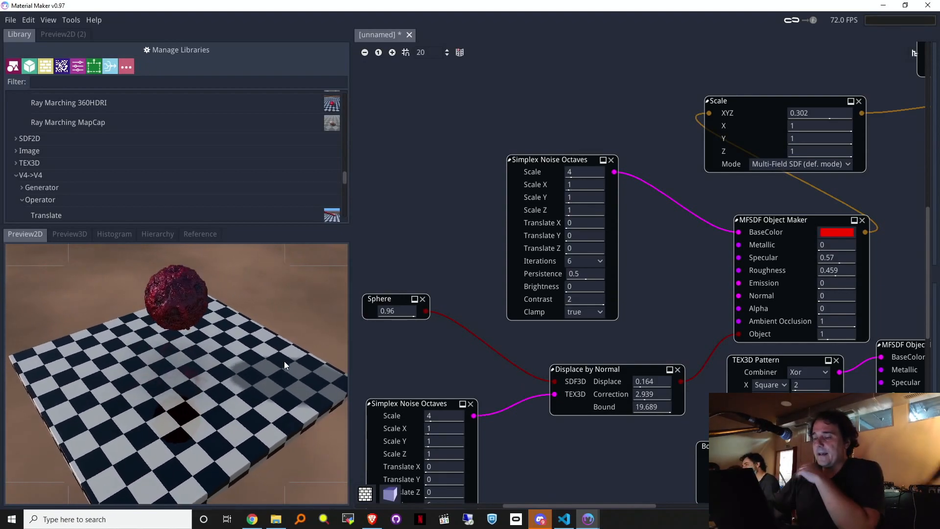
drag(393, 313, 430, 314)
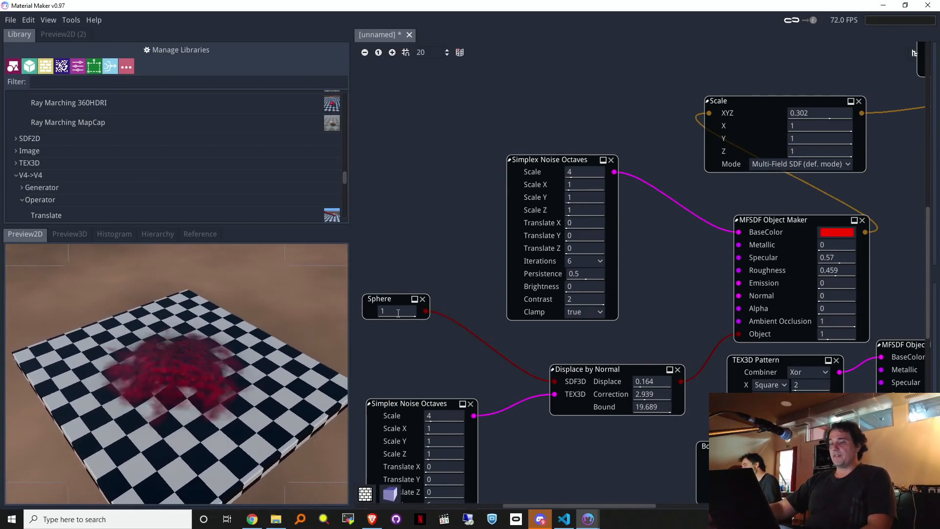
drag(398, 313, 490, 316)
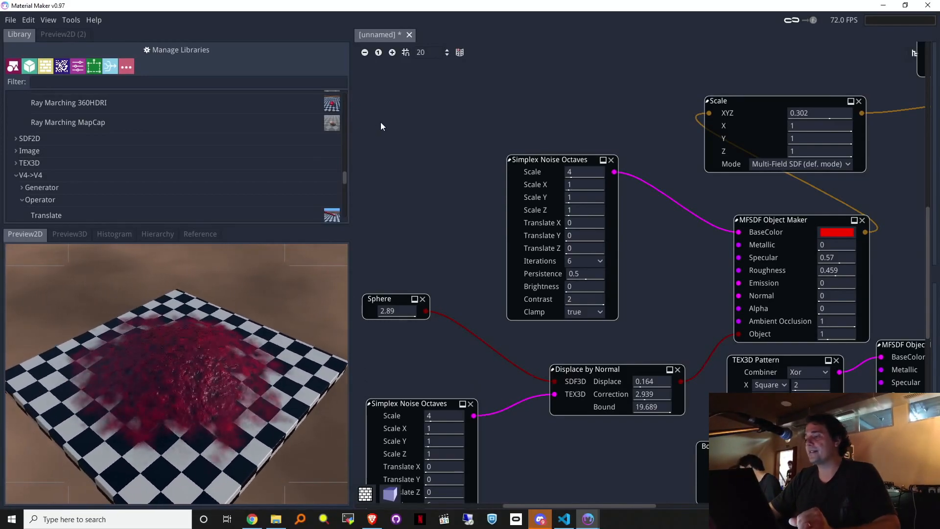
Step: Group the Sphere, Simplex Noise Octaves and Displace by Normal nodes into a subgraph with Ctrl+G
drag(382, 77, 690, 450)
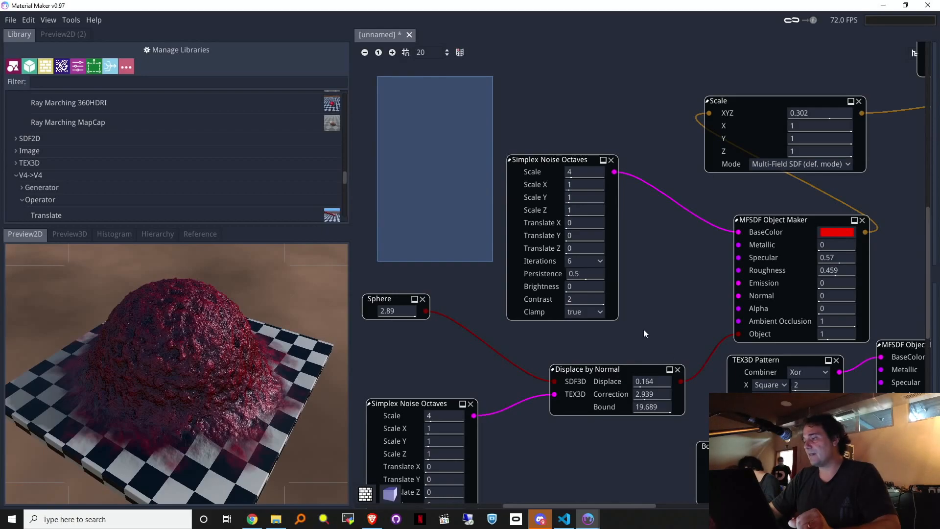
middle_drag(615, 461, 677, 334)
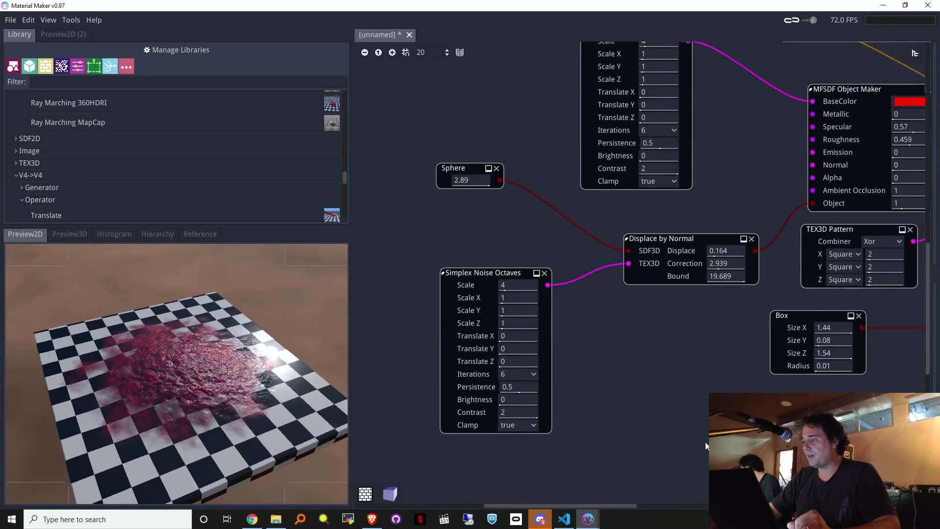
drag(673, 463, 476, 397)
drag(453, 218, 452, 185)
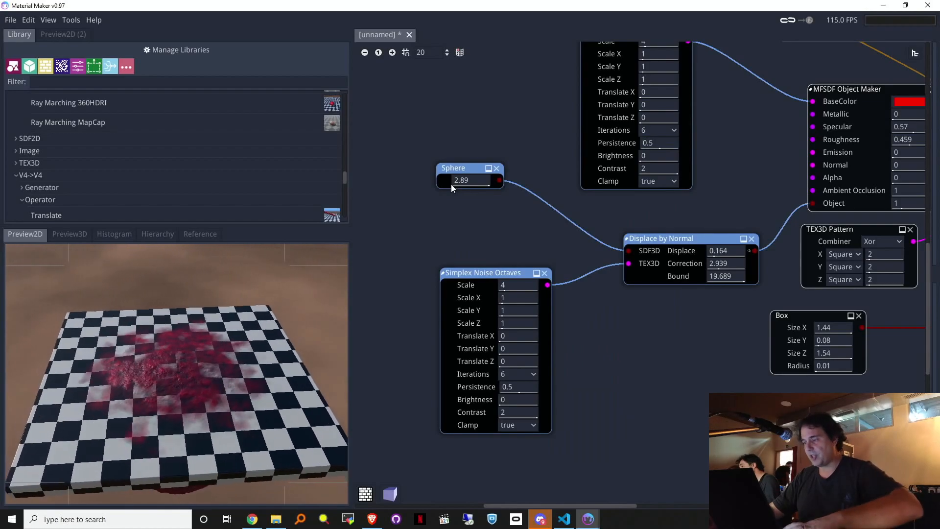
key(ctrl+g)
Step: Add a subgraph parameter linked to Displace by Normal's Displace value
middle_drag(842, 392, 687, 294)
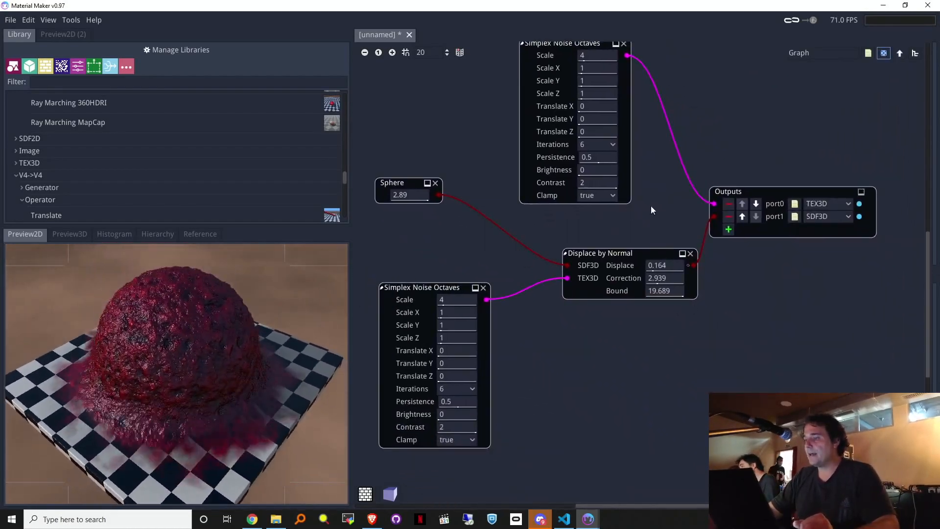
middle_drag(651, 206, 622, 229)
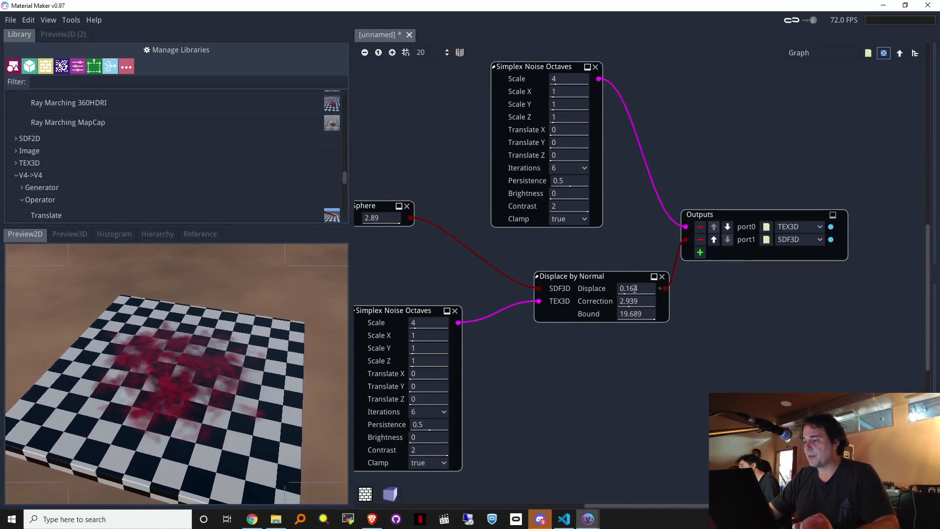
middle_drag(625, 219, 727, 376)
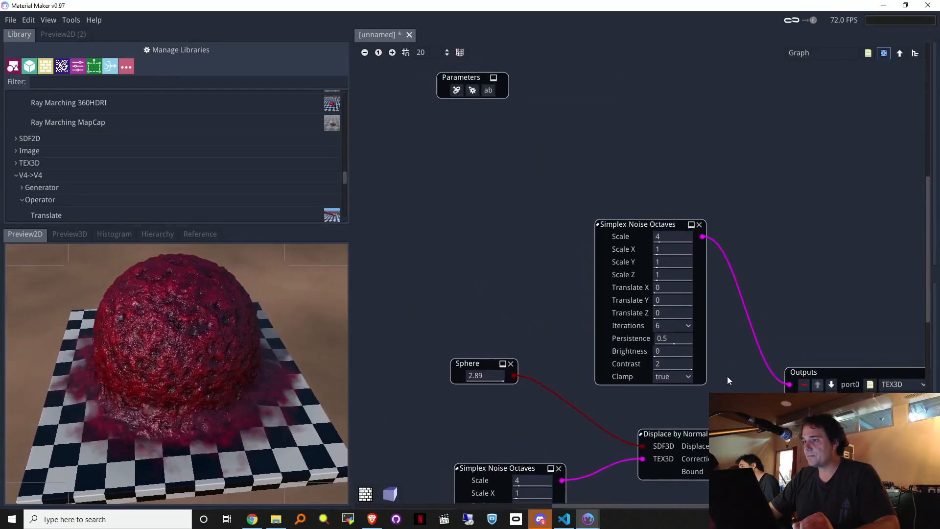
click(456, 91)
drag(544, 90, 724, 446)
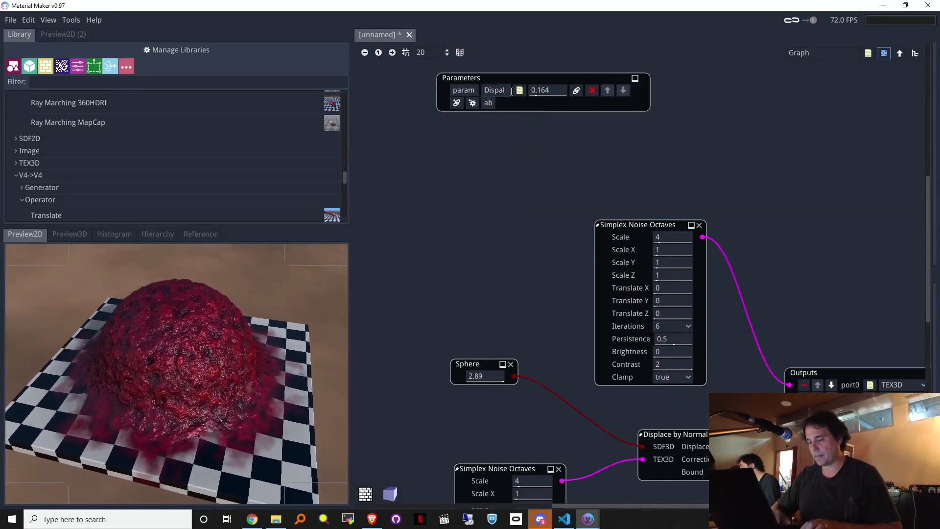
Step: Name the parameter 'Displace' and return to the parent graph
key(BackSpace)
key(BackSpace)
key(BackSpace)
key(BackSpace)
text(la)
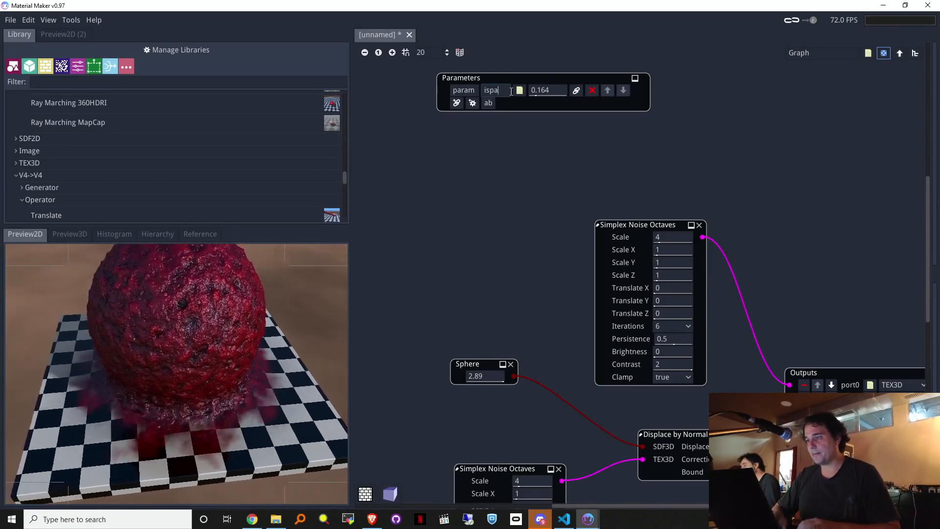
text(ce)
key(Home)
text(D)
key(Return)
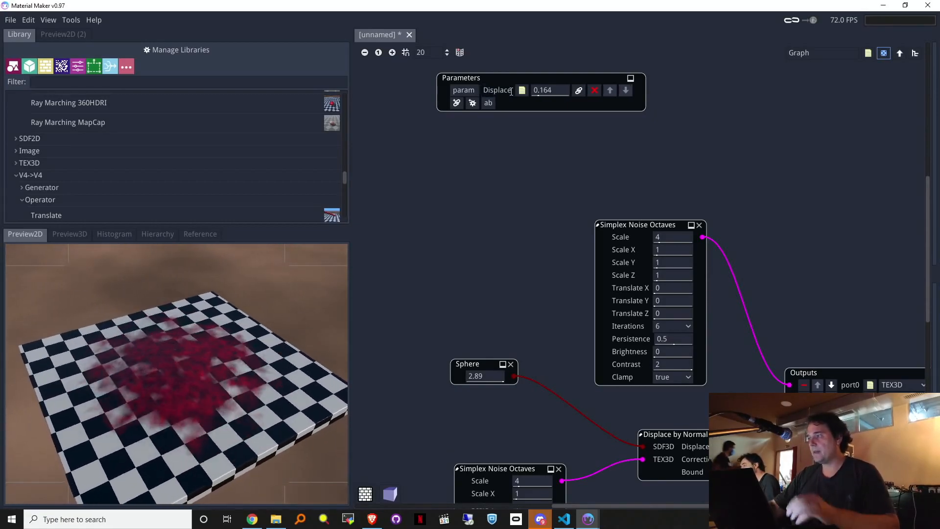
click(901, 53)
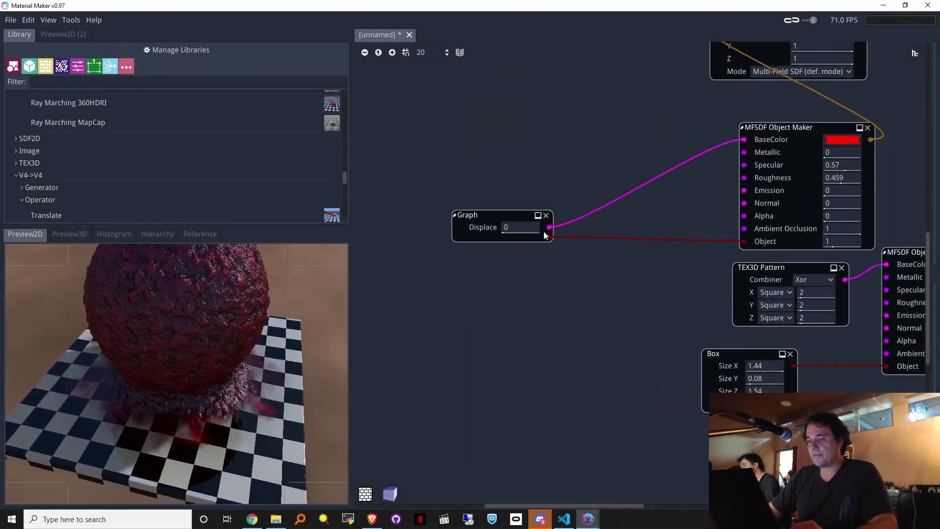
Step: Set the Graph node's Displace parameter to 0.07
drag(510, 236, 570, 241)
drag(509, 251, 497, 253)
drag(558, 244, 571, 243)
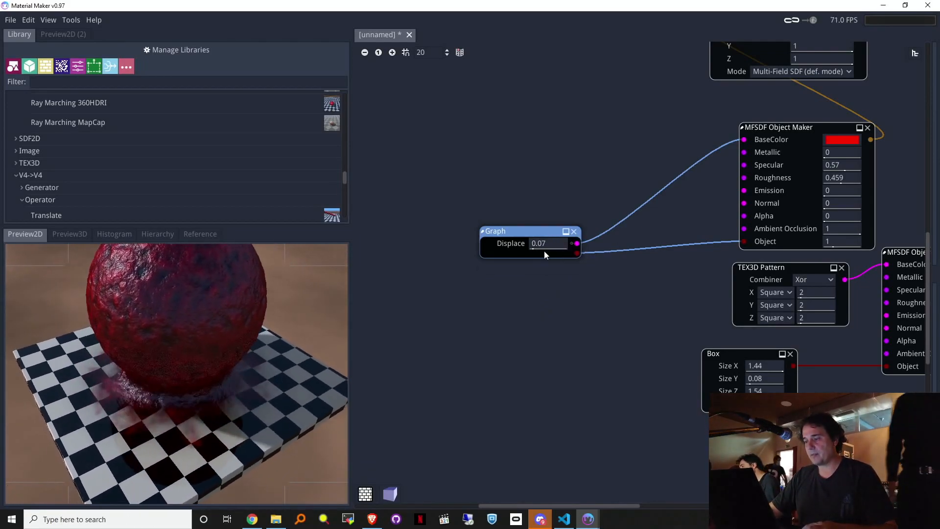
Step: Copy the subgraph's Sphere, noise and Displace by Normal nodes and paste them into the main graph
click(501, 262)
mouse_move(660, 156)
middle_down()
mouse_move(562, 35)
mouse_move(561, 58)
middle_up()
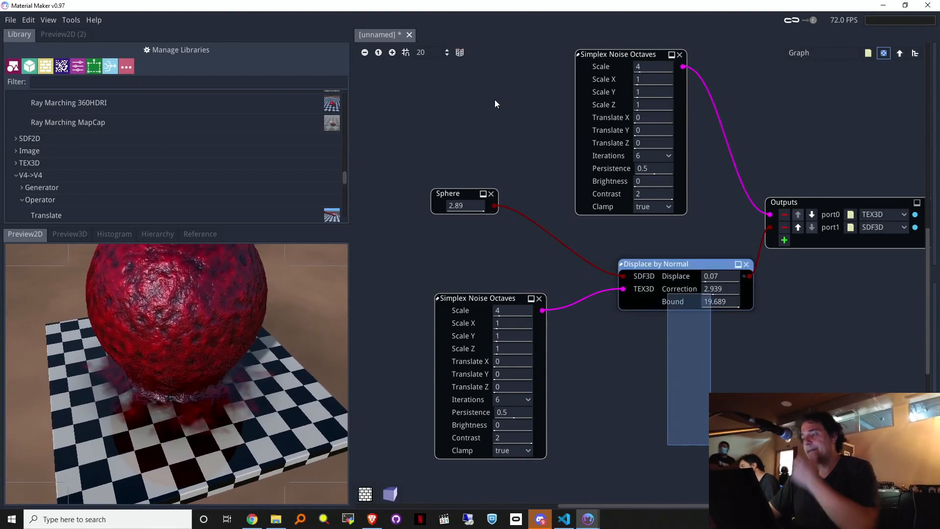
drag(446, 72, 426, 91)
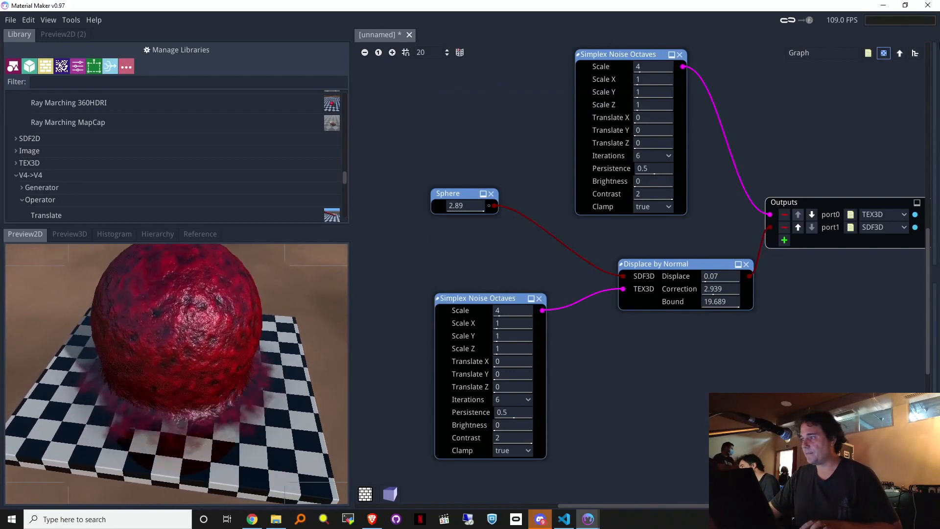
click(899, 53)
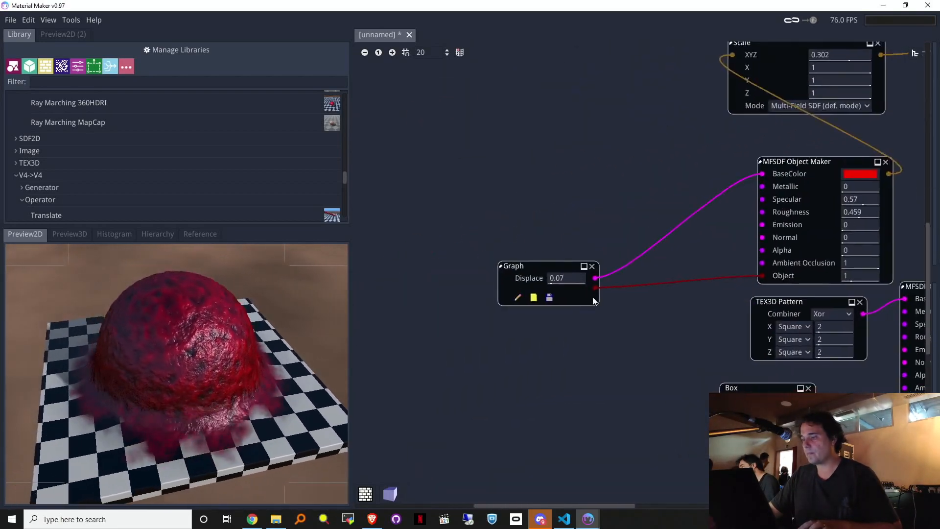
key(ctrl+v)
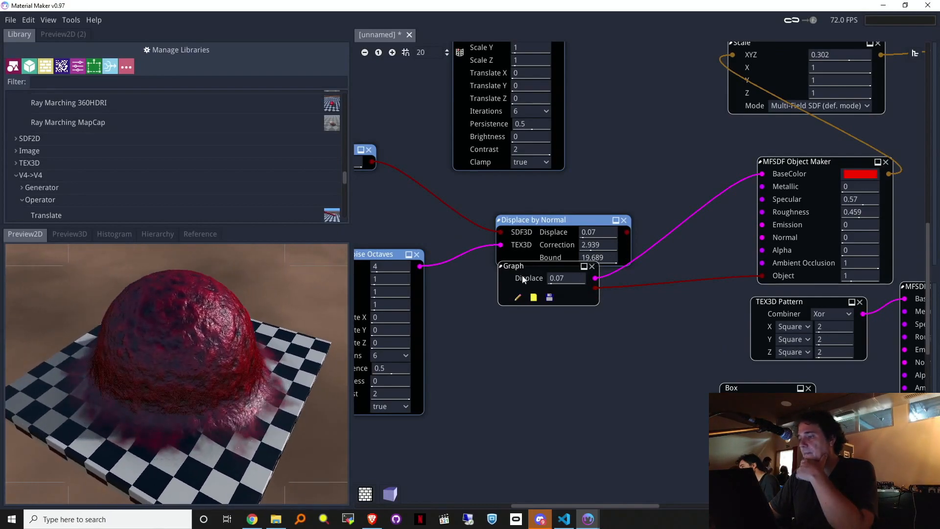
Step: Delete the Graph node, leaving the pasted nodes in view
drag(519, 267, 537, 301)
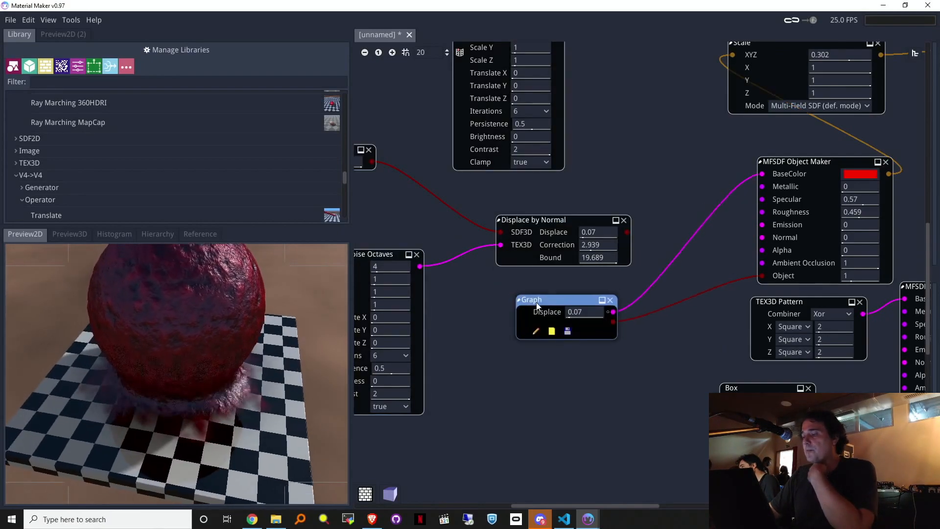
click(610, 301)
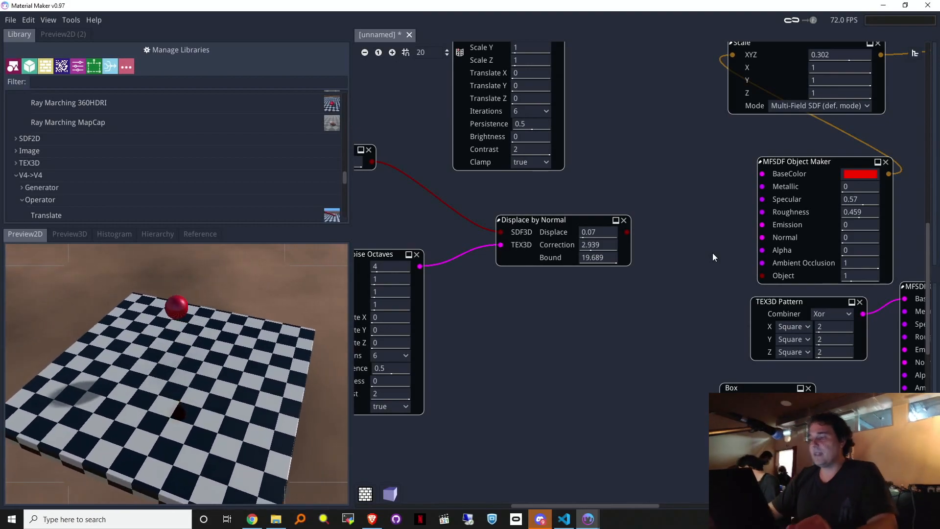
middle_drag(595, 277, 613, 240)
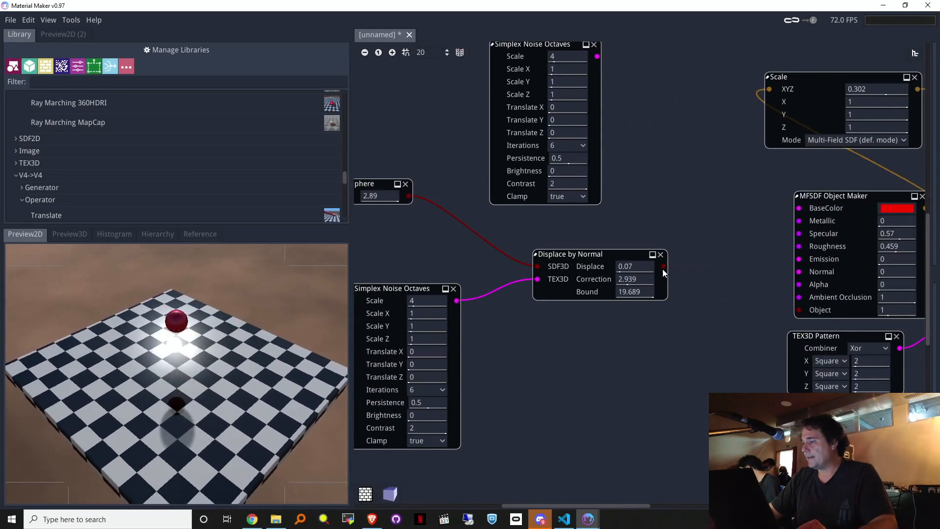
Step: Connect Displace by Normal's output to the red MFSDF Object Maker's Object input
drag(715, 259, 798, 311)
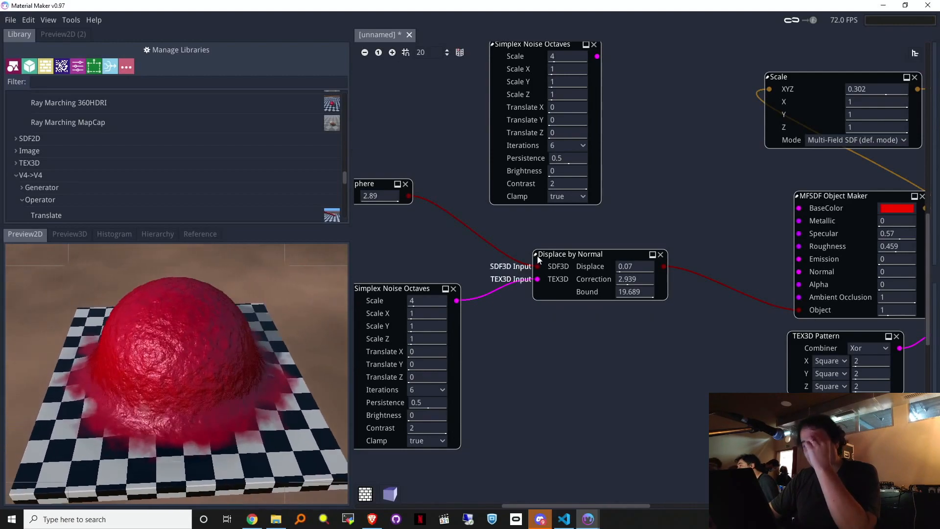
middle_drag(558, 339, 583, 321)
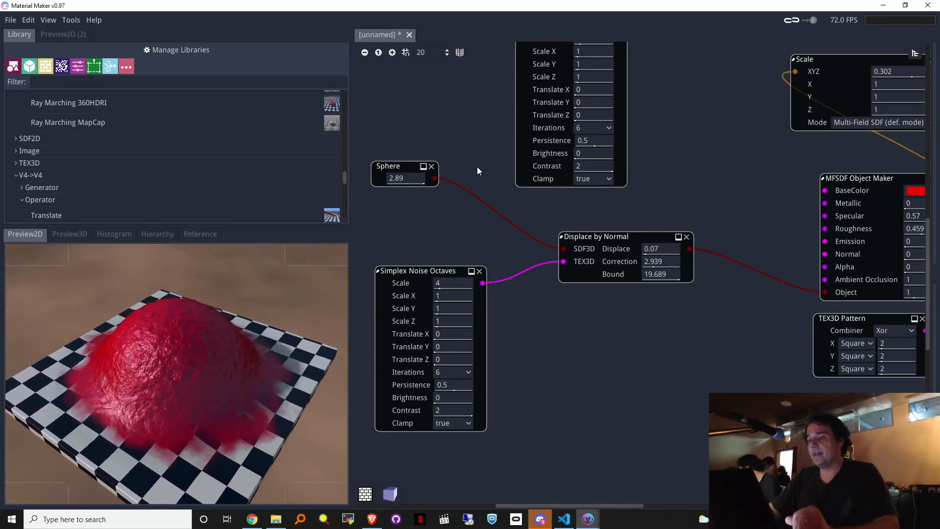
Step: Delete the Displace by Normal, Simplex Noise Octaves and Sphere nodes
middle_drag(597, 351, 665, 394)
scroll(665, 394, up, 1)
middle_drag(760, 351, 752, 334)
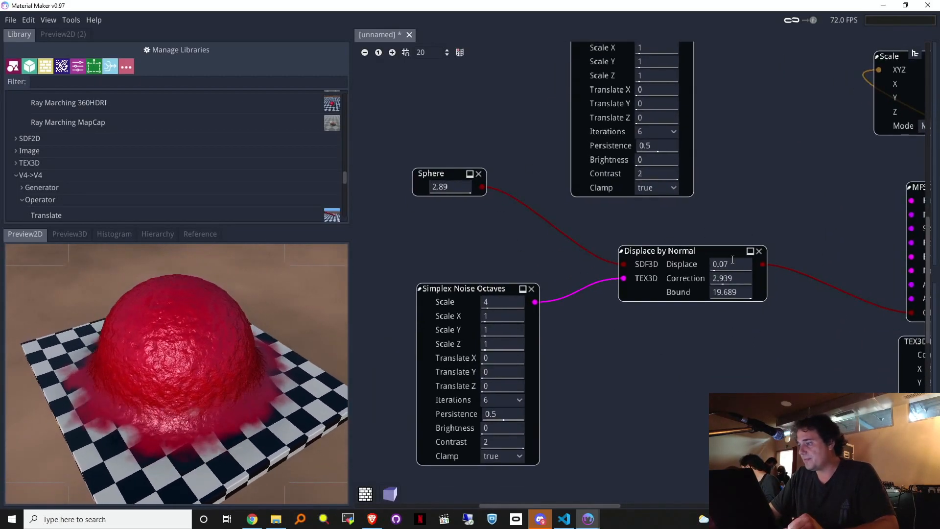
click(759, 252)
click(531, 289)
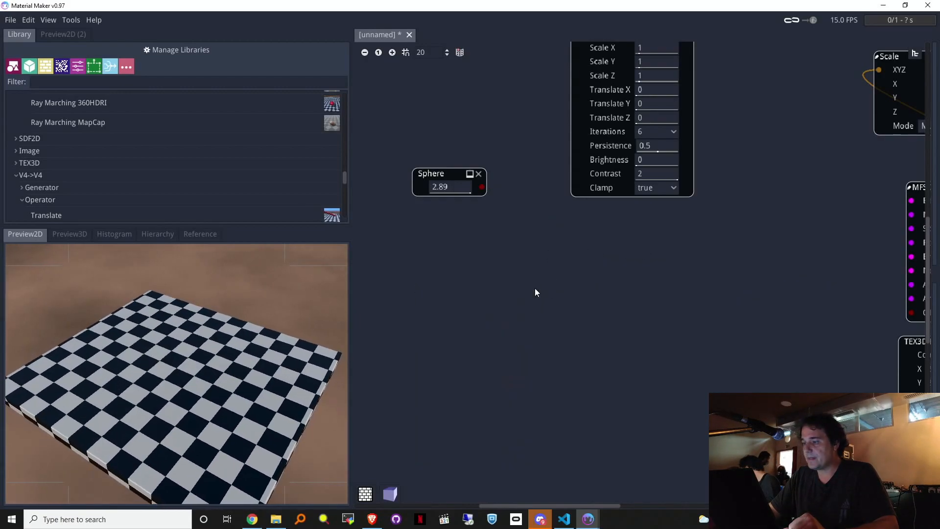
click(479, 174)
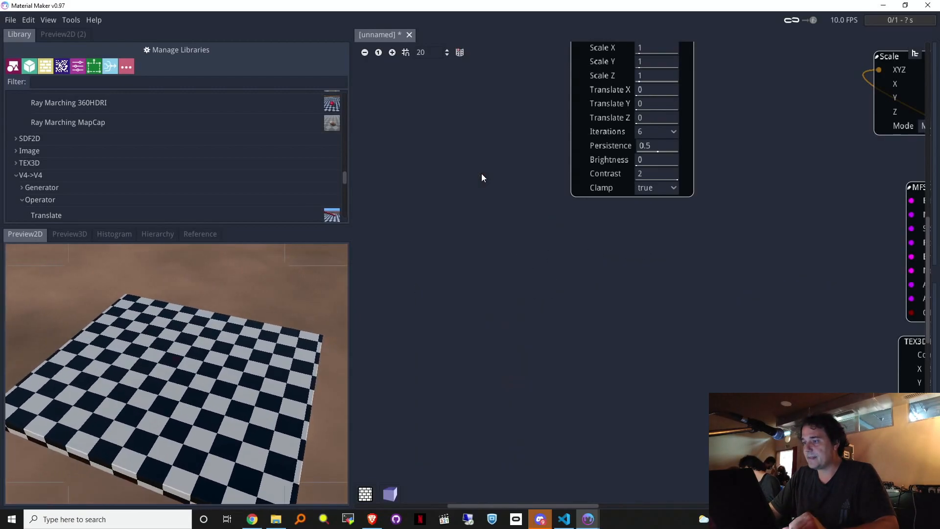
Step: Delete the leftover Simplex Noise Octaves node
click(378, 55)
scroll(564, 215, down, 3)
scroll(691, 259, up, 2)
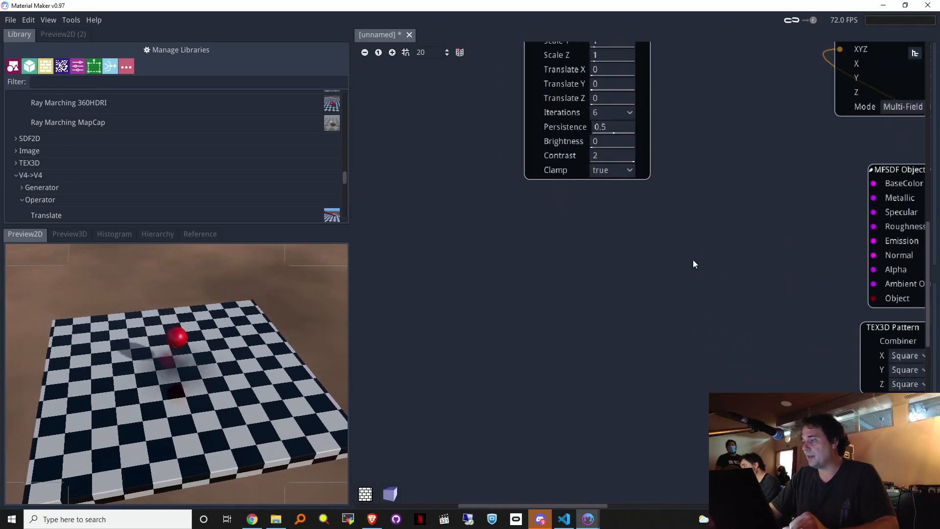
scroll(693, 257, down, 2)
scroll(590, 235, up, 4)
middle_drag(723, 196, 538, 390)
scroll(493, 262, up, 1)
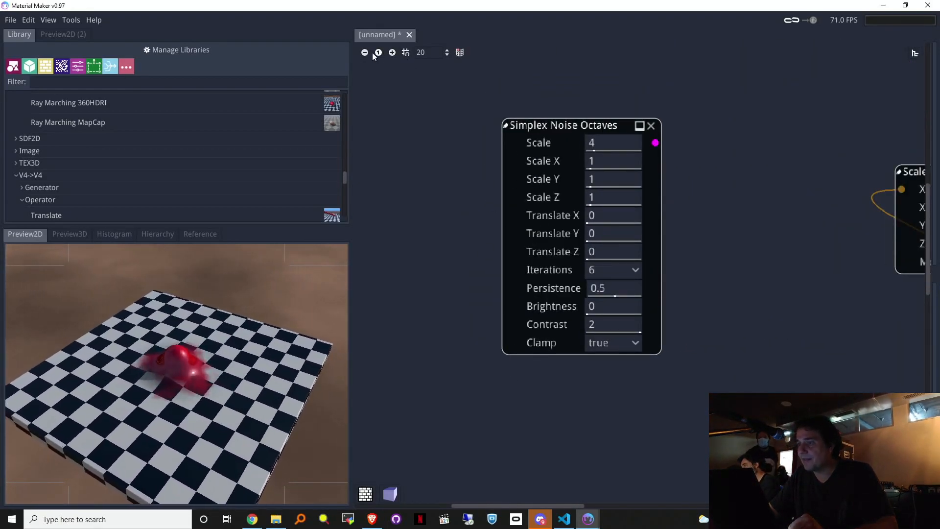
click(380, 53)
middle_drag(822, 363, 698, 304)
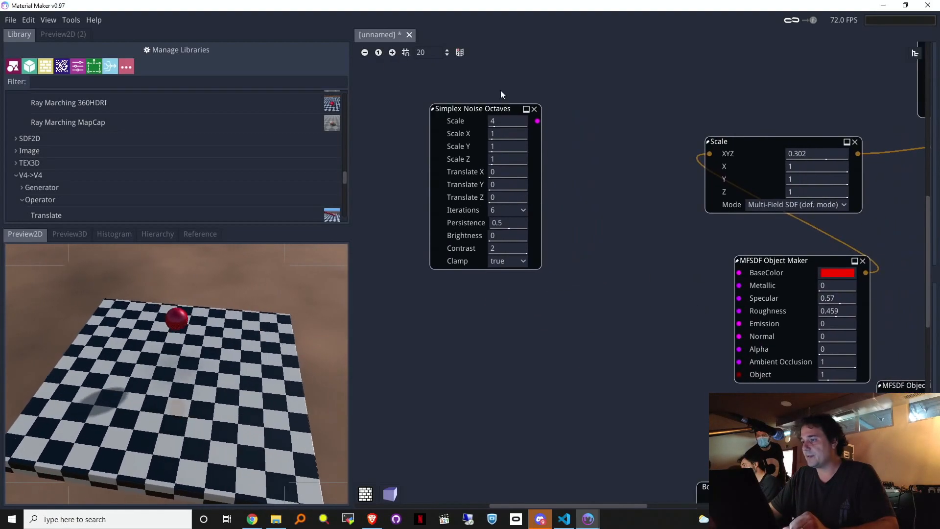
click(534, 109)
Step: Drag from the red MFSDF Object Maker's shape input to bring up the node search
middle_drag(626, 339, 535, 260)
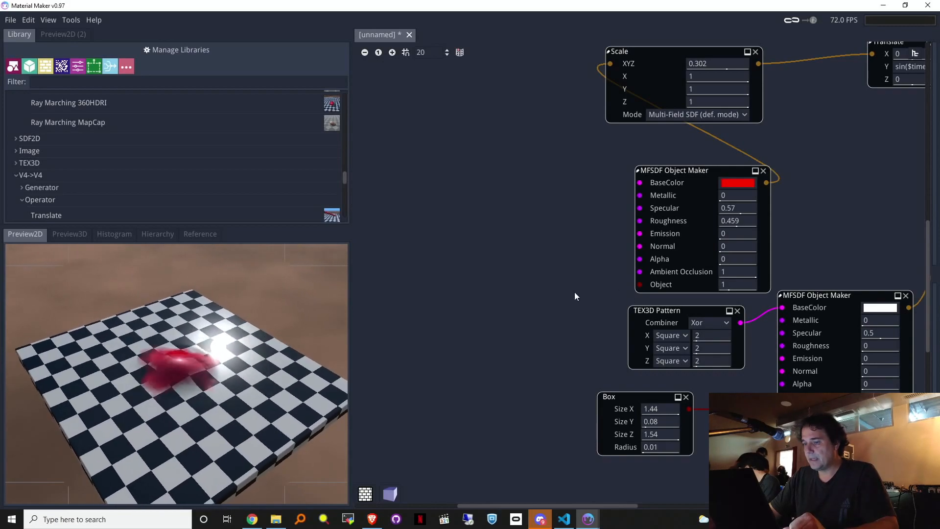
drag(639, 285, 491, 255)
click(510, 178)
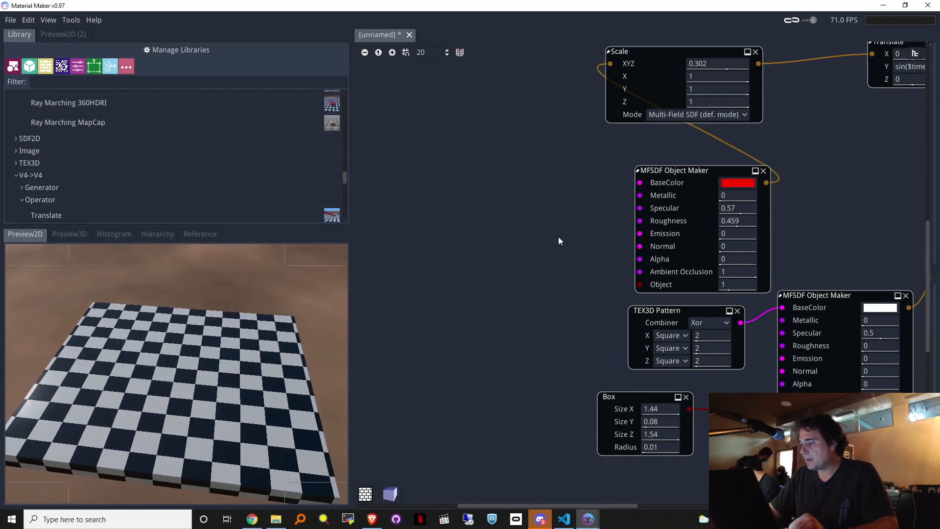
drag(639, 284, 431, 209)
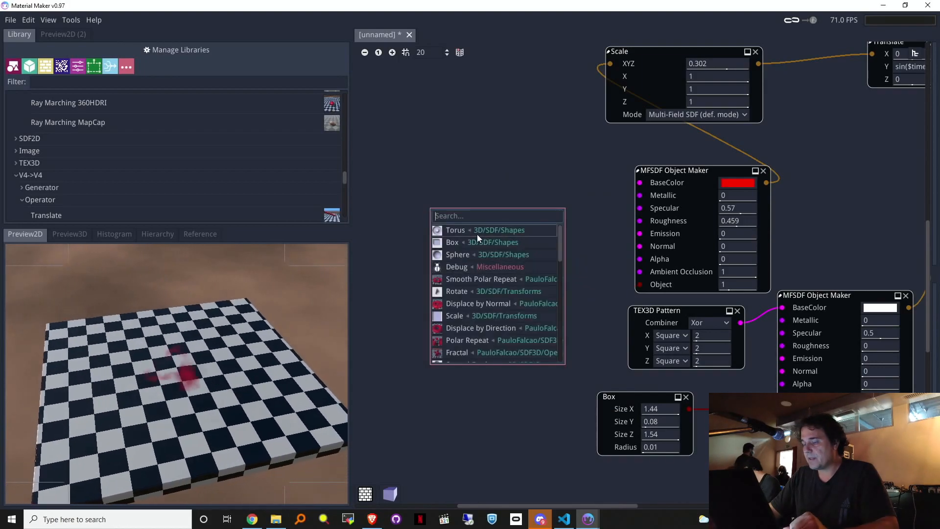
Step: Give the red object a 0.4-radius Sphere, delete Translate, and wire Scale into the smooth union
click(466, 257)
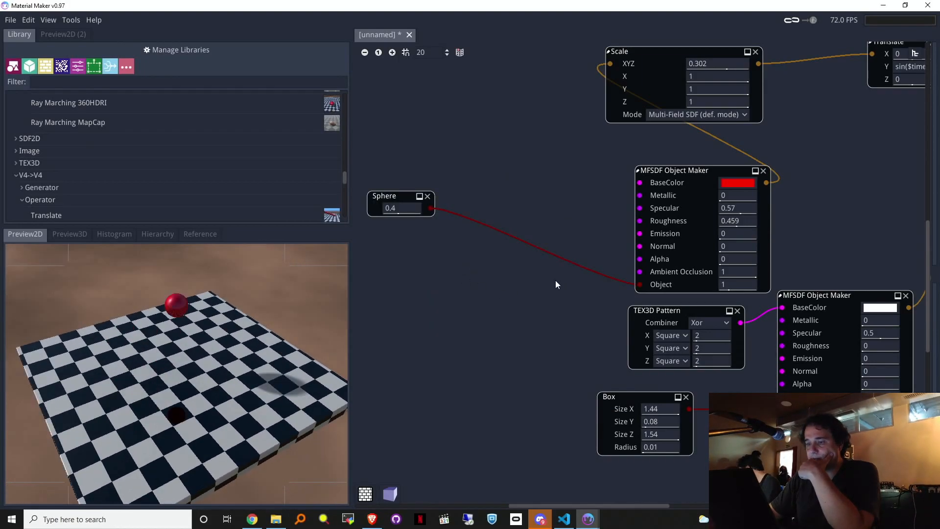
middle_drag(833, 195, 725, 306)
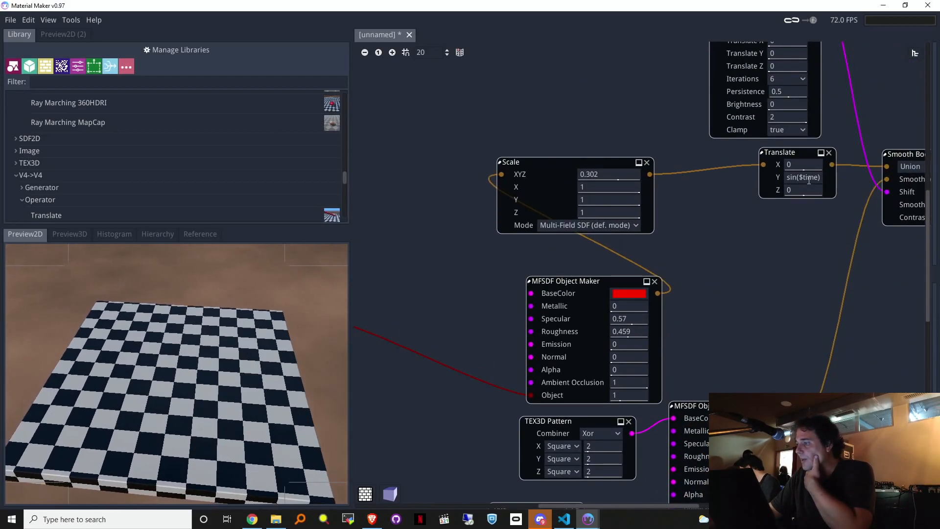
click(830, 153)
drag(740, 196, 649, 175)
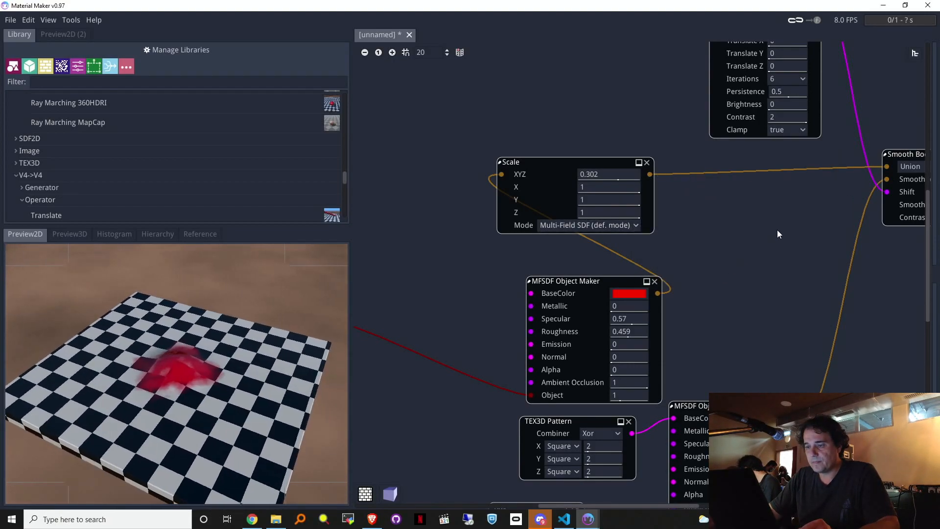
middle_drag(795, 217, 822, 145)
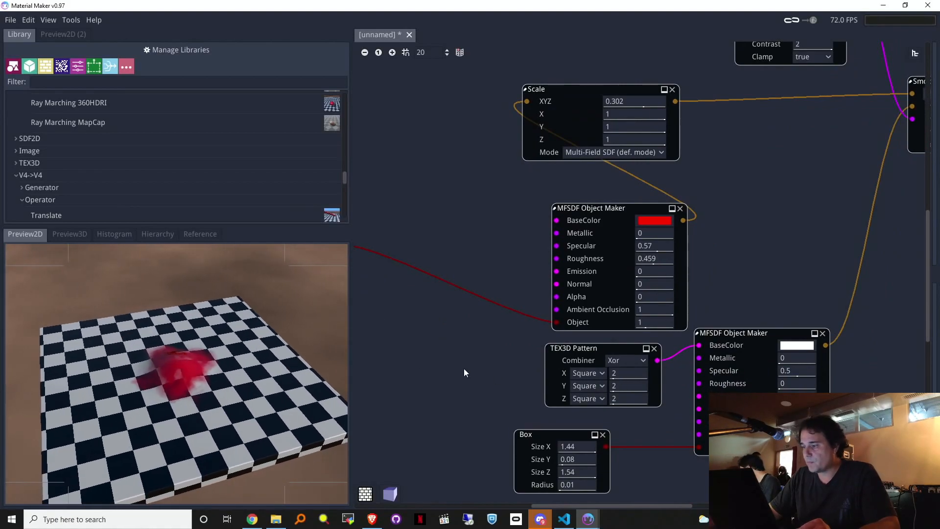
Step: Select the Scale, red MFSDF Object Maker and Sphere nodes
middle_drag(454, 346, 594, 380)
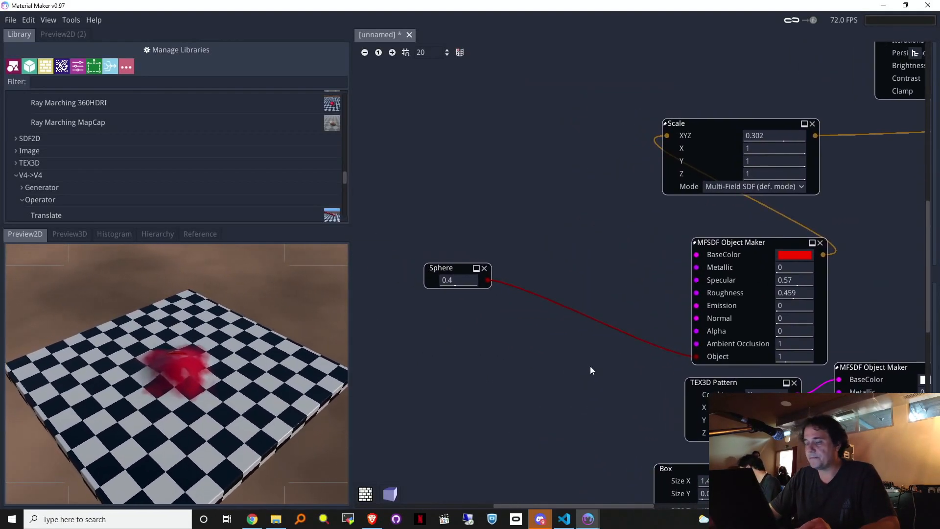
middle_drag(868, 301, 672, 269)
scroll(673, 269, up, 1)
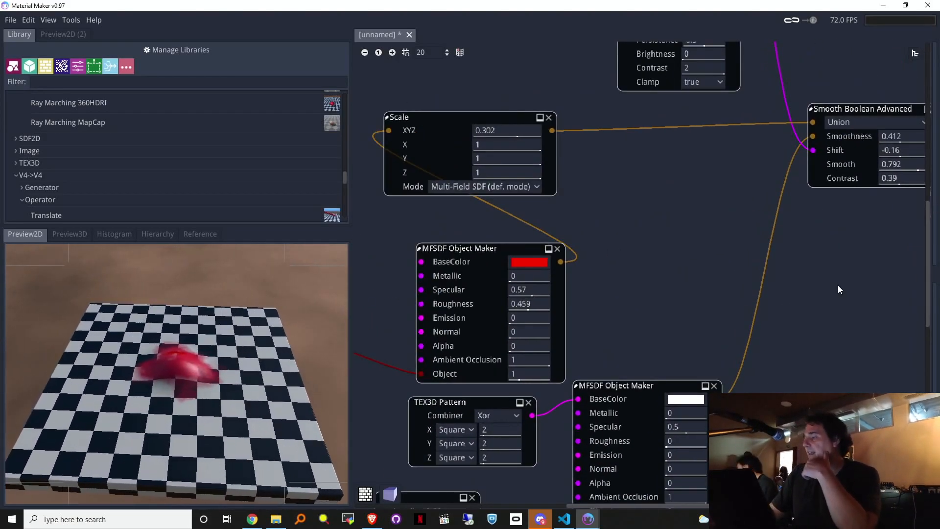
scroll(839, 289, down, 5)
middle_drag(839, 292, 615, 348)
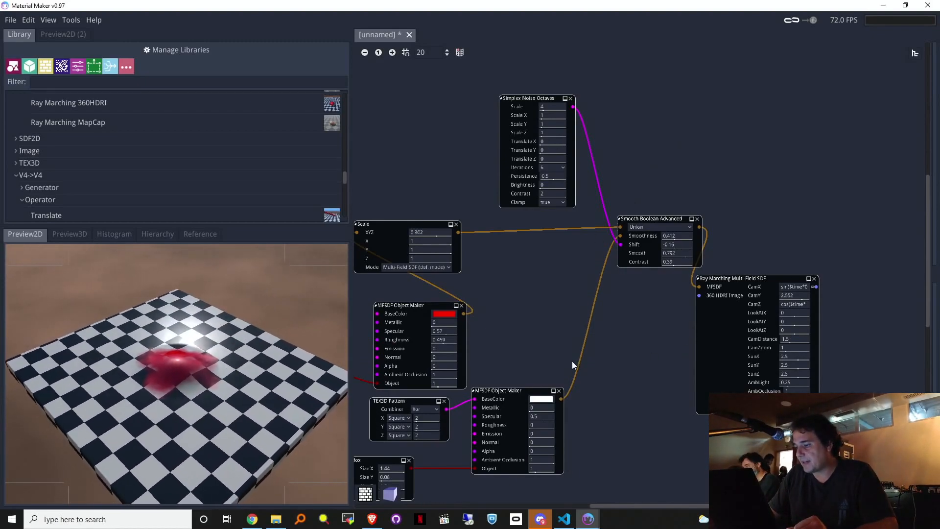
middle_drag(545, 331, 695, 269)
drag(378, 111, 575, 325)
Step: Delete the red object chain, Smooth Boolean Advanced and Simplex Noise Octaves nodes, and reposition the white Object Maker
key(Delete)
middle_drag(673, 226, 655, 320)
click(833, 249)
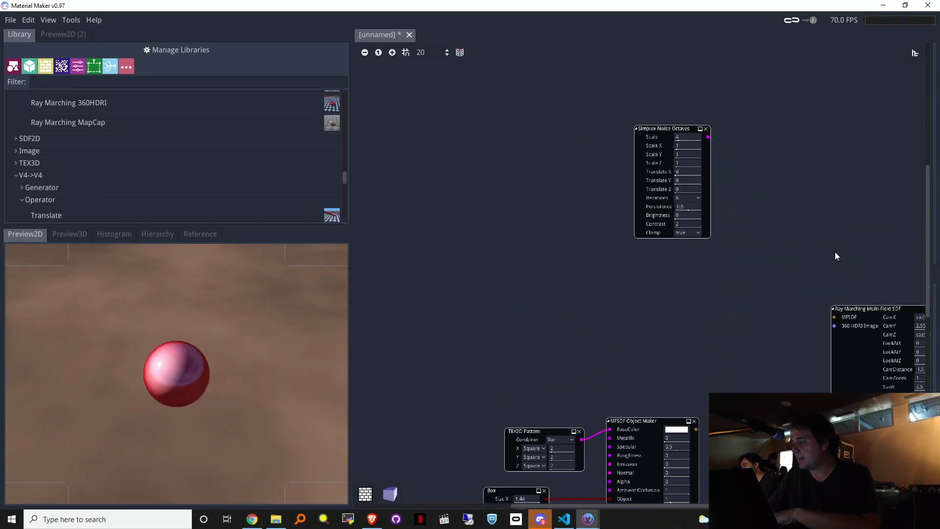
click(706, 129)
drag(693, 426, 722, 417)
click(378, 53)
middle_drag(709, 373, 476, 199)
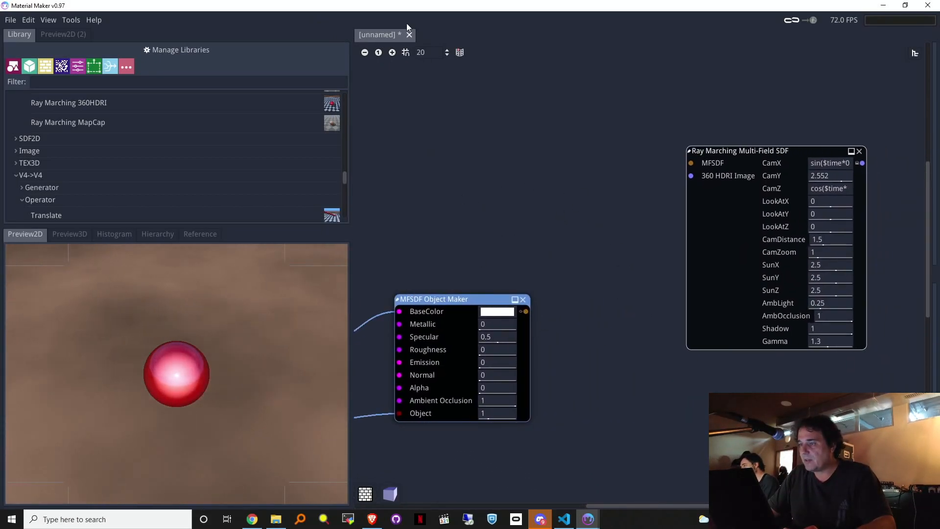
scroll(476, 105, up, 2)
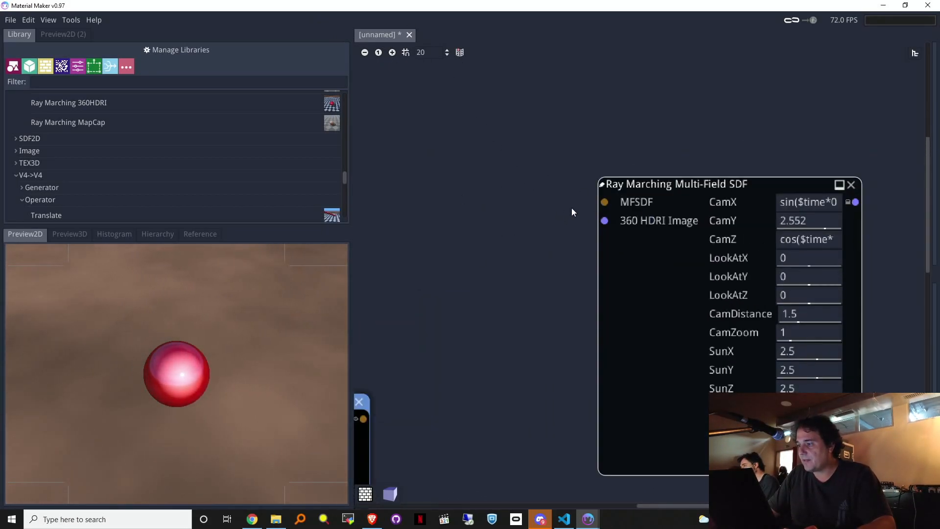
middle_drag(516, 201, 648, 149)
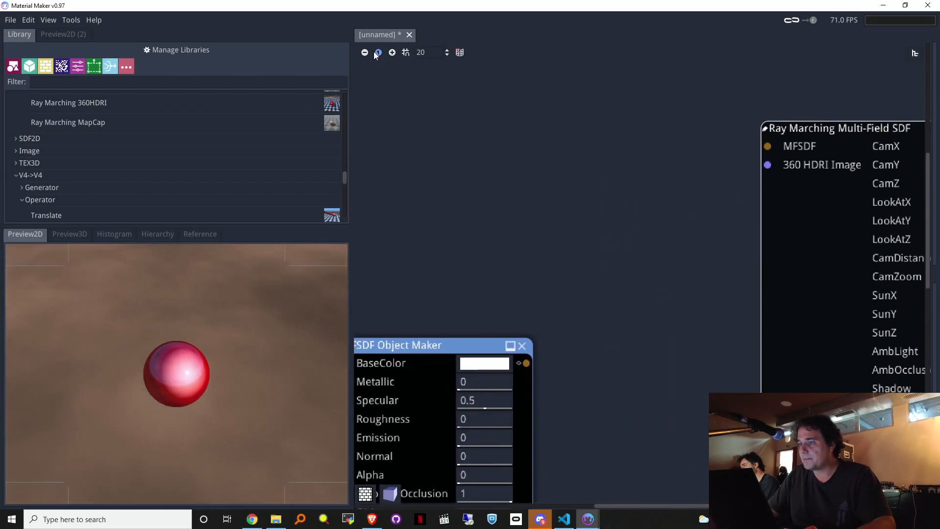
click(376, 52)
Step: Add a Boolean Union node after the Object Maker, feeding the object into its second input
drag(601, 278, 602, 251)
click(562, 299)
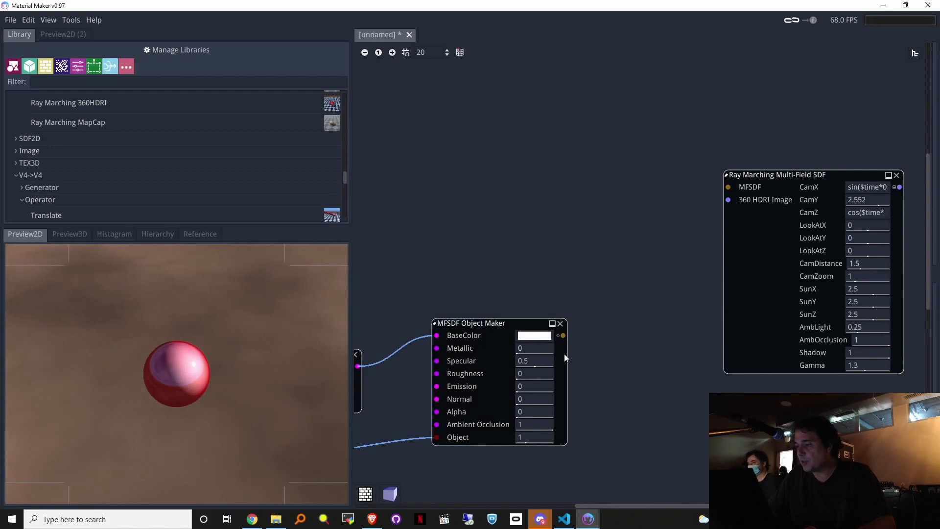
drag(563, 335, 578, 256)
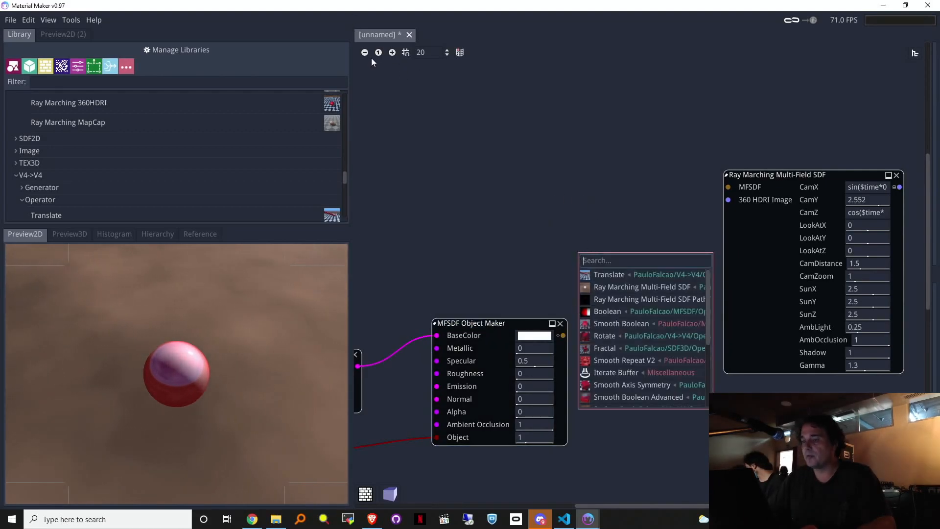
click(615, 313)
drag(607, 242, 727, 186)
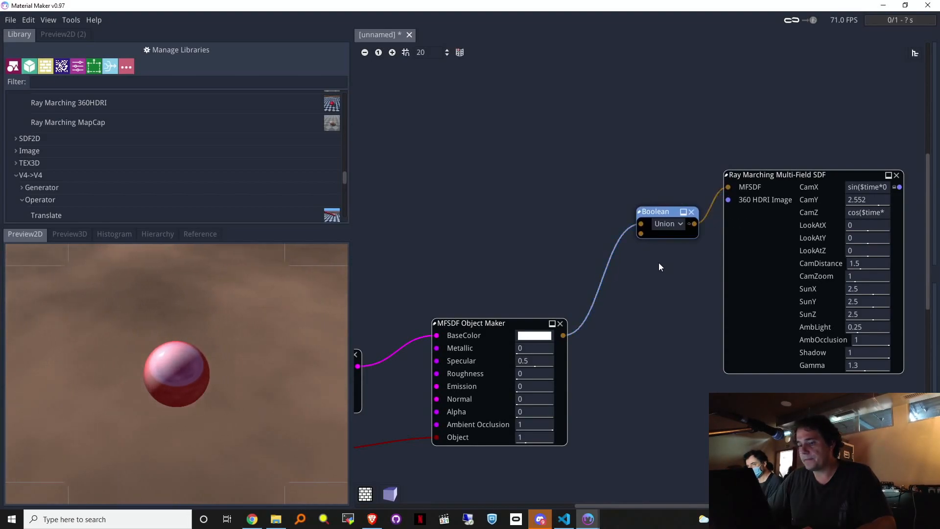
mouse_move(642, 224)
mouse_down()
mouse_move(633, 237)
mouse_move(641, 234)
mouse_up()
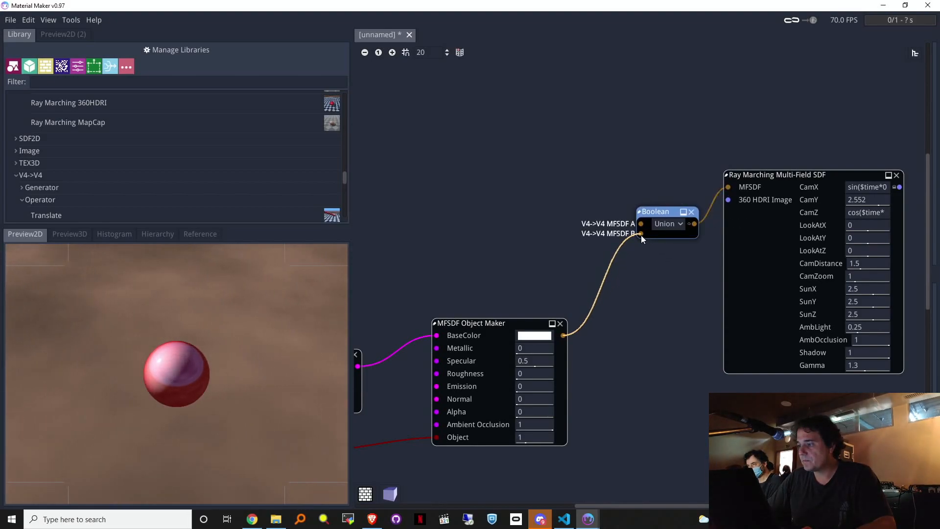
middle_drag(675, 367, 661, 269)
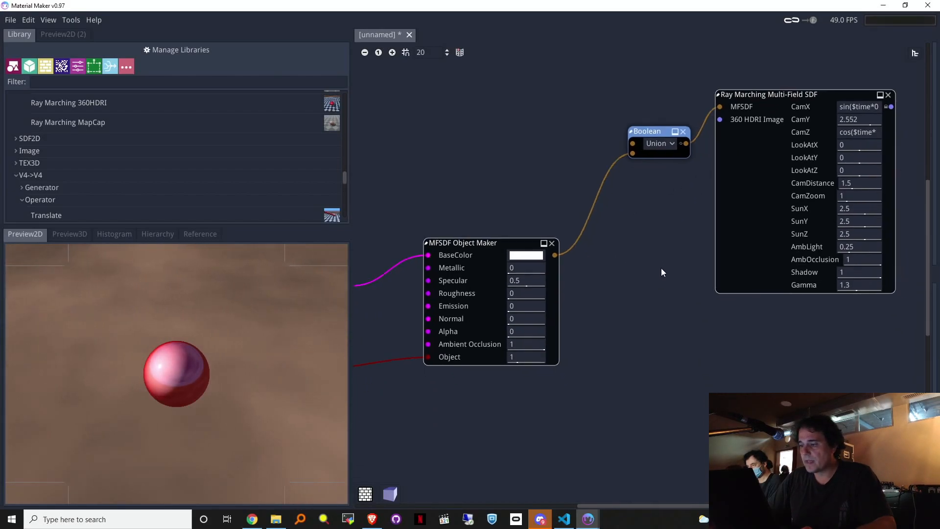
ctrl+scroll(669, 284, up, 1)
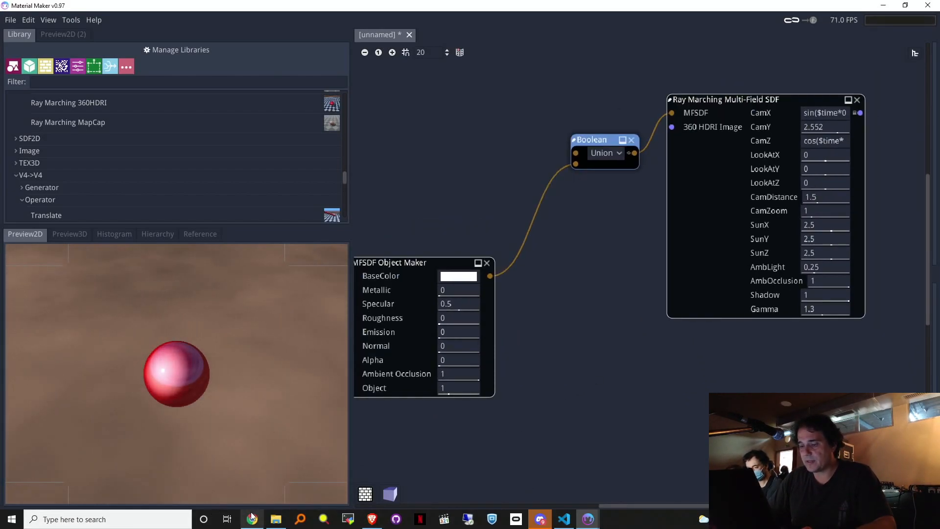
click(276, 519)
Step: Add driving_school_4k.hdr as an Image node feeding Ray Marching's 360 HDRI Image input
drag(627, 388, 583, 295)
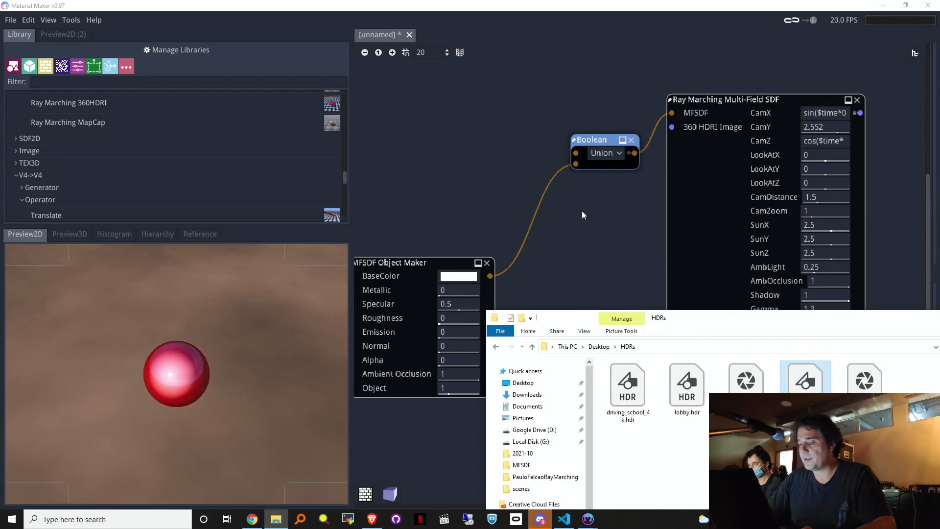
click(466, 144)
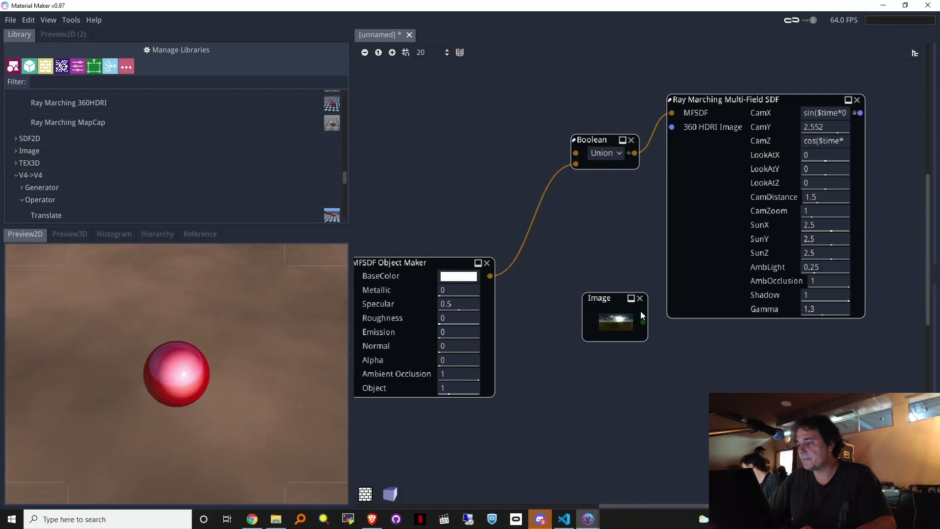
drag(644, 322, 673, 129)
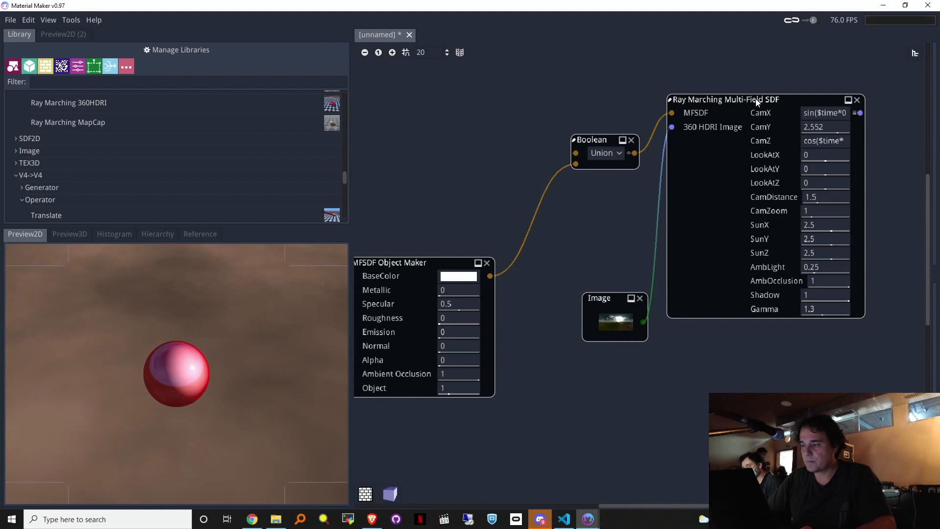
drag(751, 99, 808, 131)
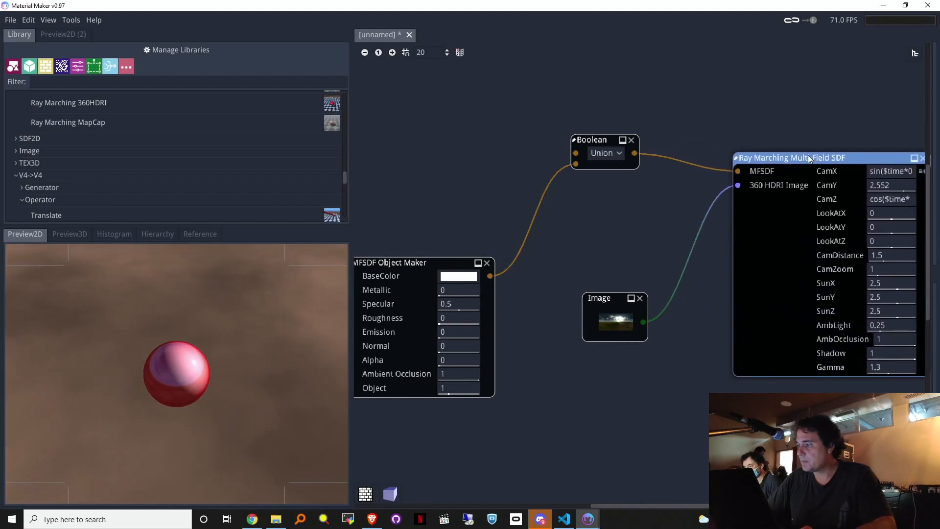
middle_drag(469, 150, 607, 276)
drag(709, 281, 540, 192)
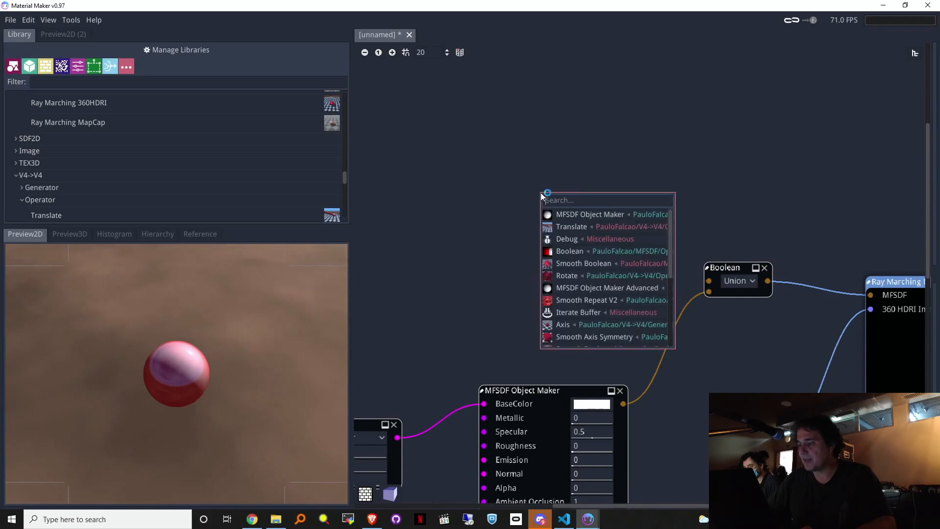
Step: Add a second MFSDF Object Maker with a Translate at Y 0.616 into Boolean's first input
click(582, 219)
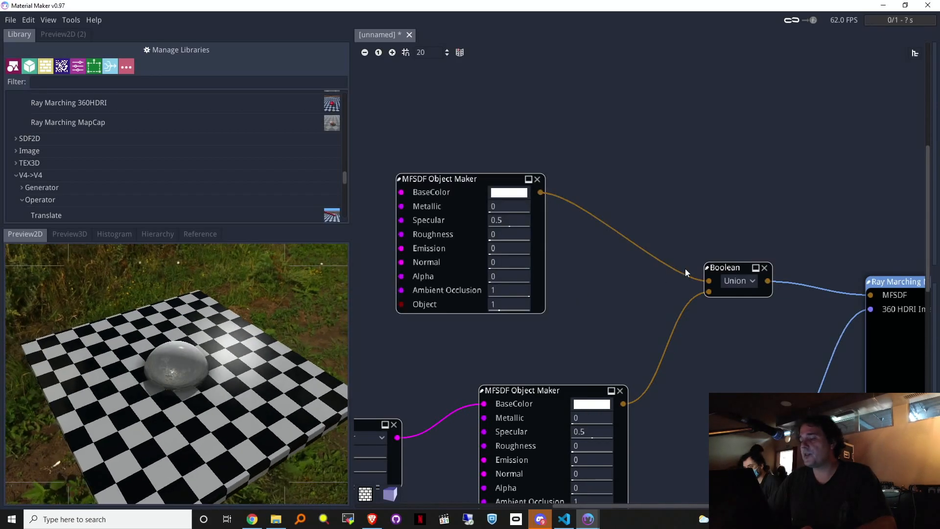
middle_drag(633, 149, 870, 232)
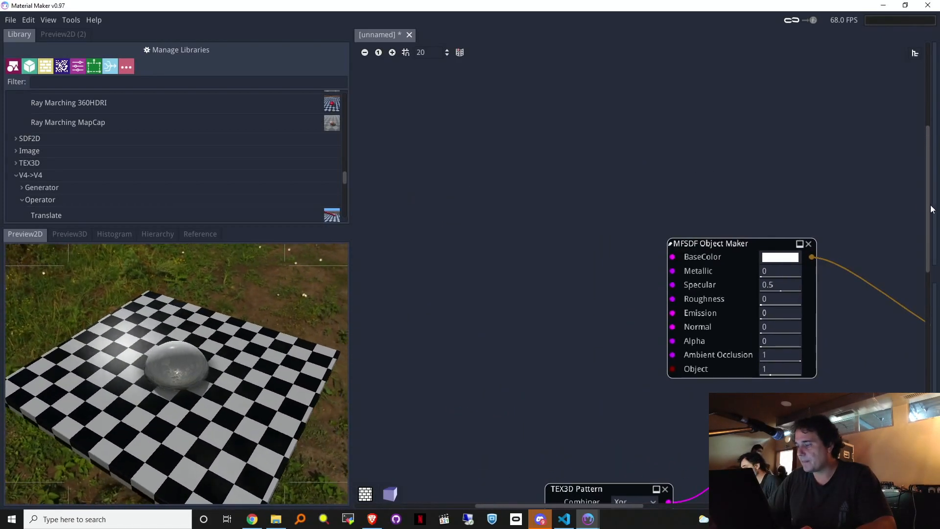
middle_drag(798, 165, 558, 151)
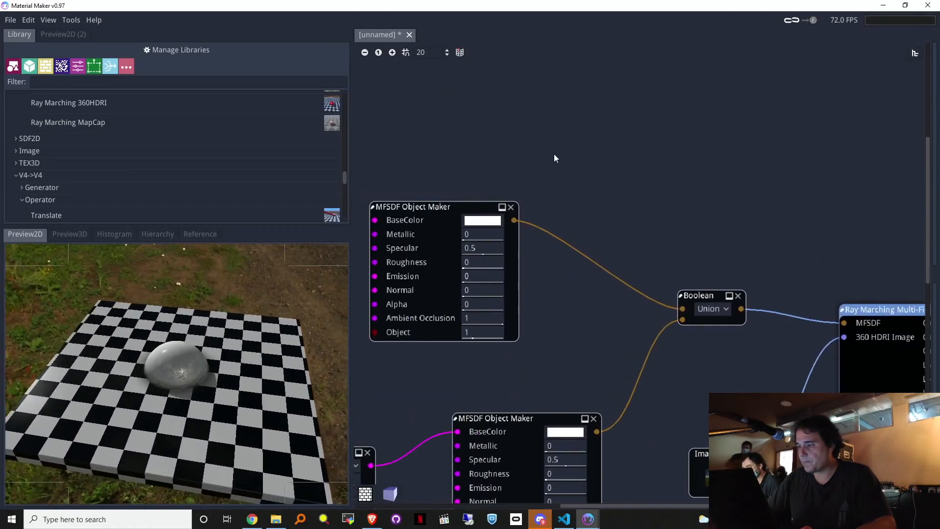
drag(600, 180, 601, 181)
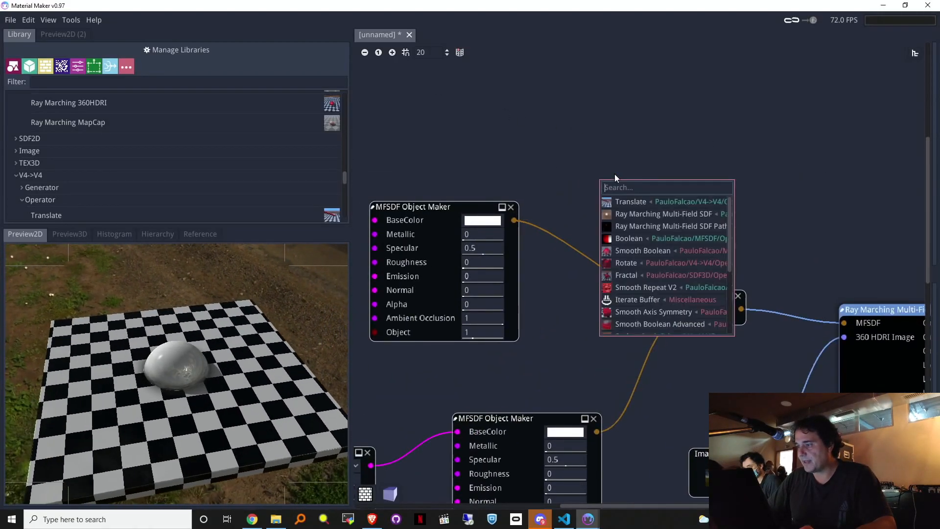
click(645, 203)
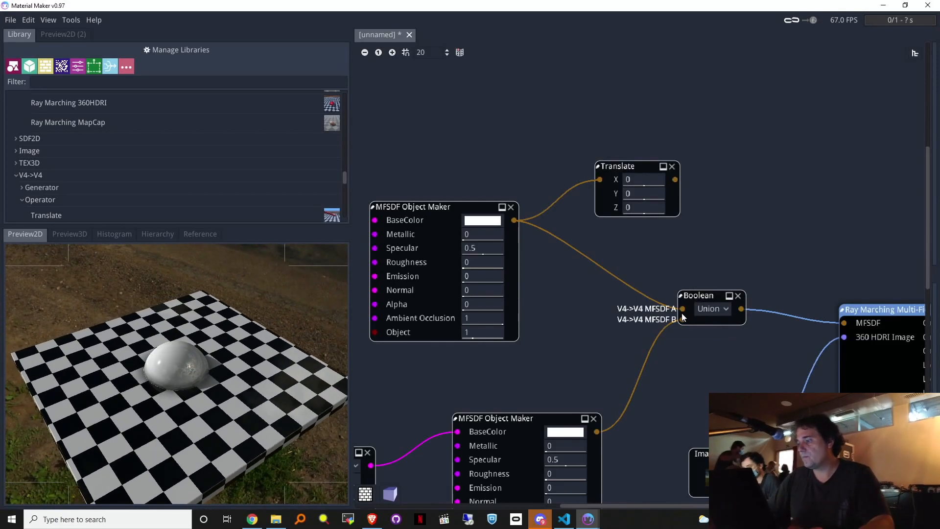
drag(686, 300, 697, 270)
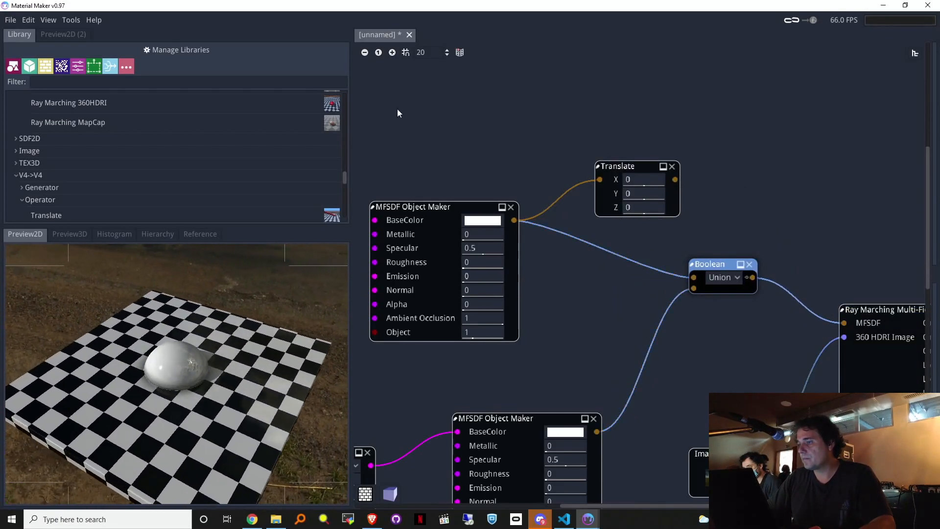
click(378, 52)
drag(673, 189, 689, 277)
drag(641, 205, 692, 202)
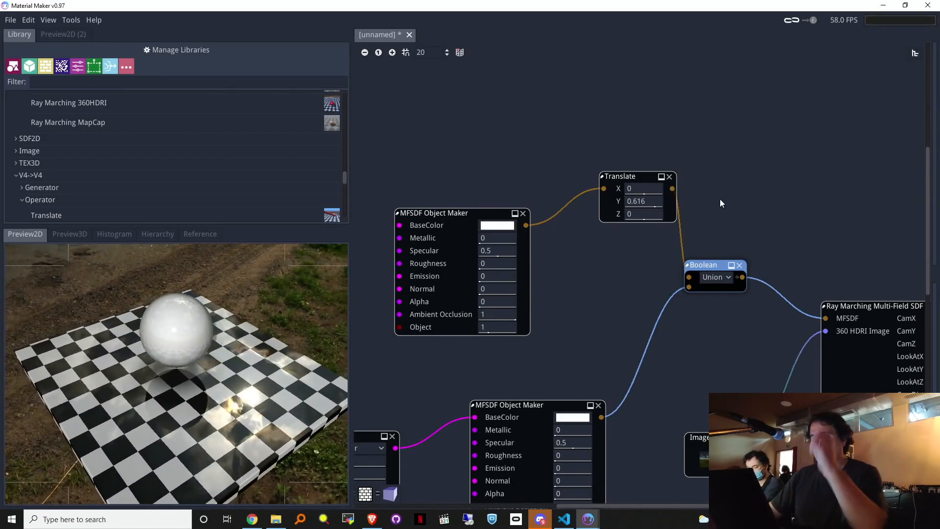
Step: Set the Ray Marching camera height CamY to 2.419
middle_drag(780, 319, 616, 336)
mouse_move(790, 350)
mouse_down()
mouse_move(751, 342)
mouse_move(787, 348)
mouse_up()
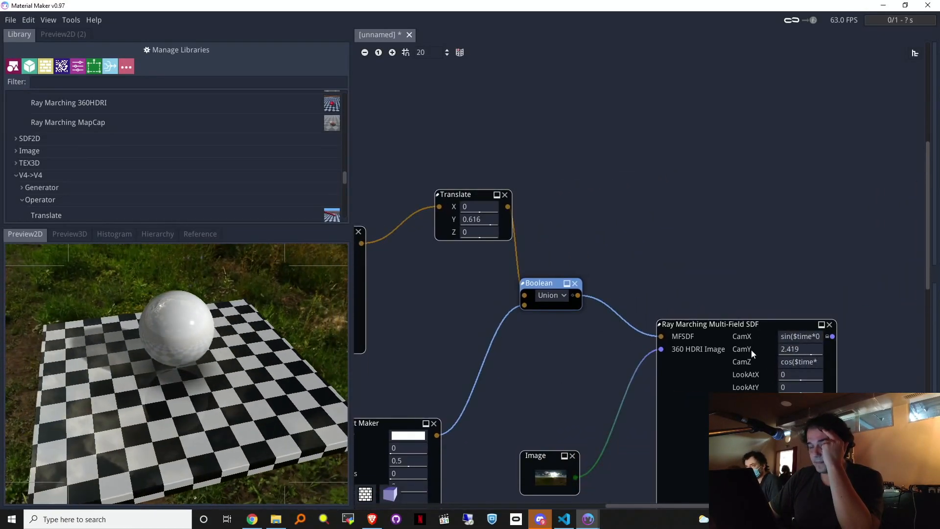
middle_drag(412, 351, 717, 360)
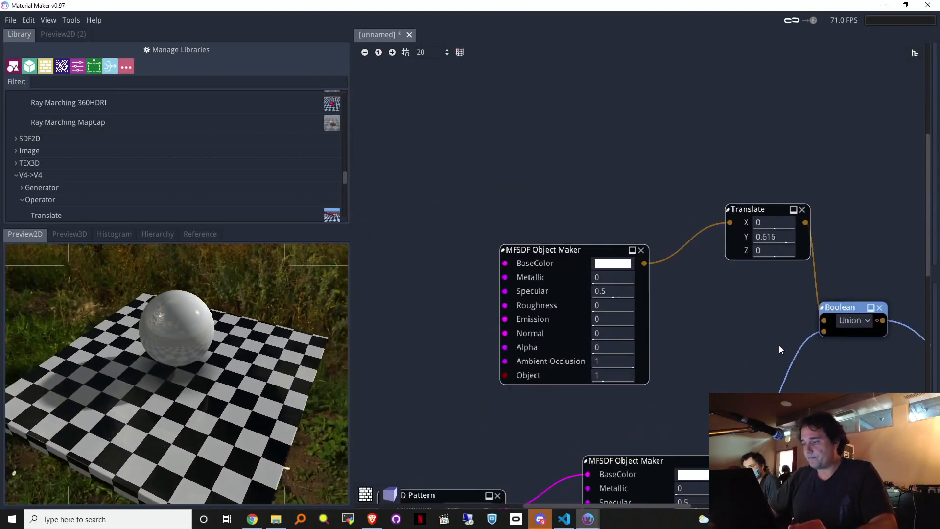
click(378, 52)
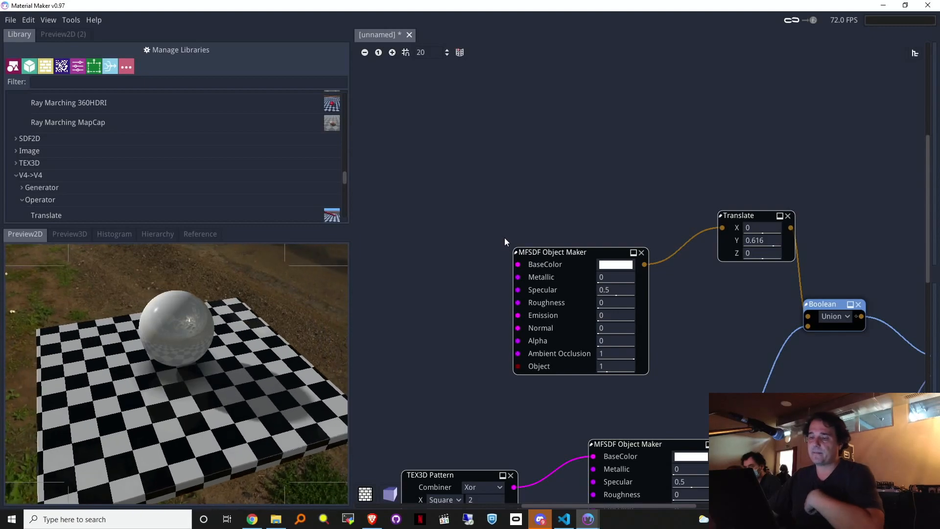
Step: Set the raised object's BaseColor to pure red ff0000
click(616, 265)
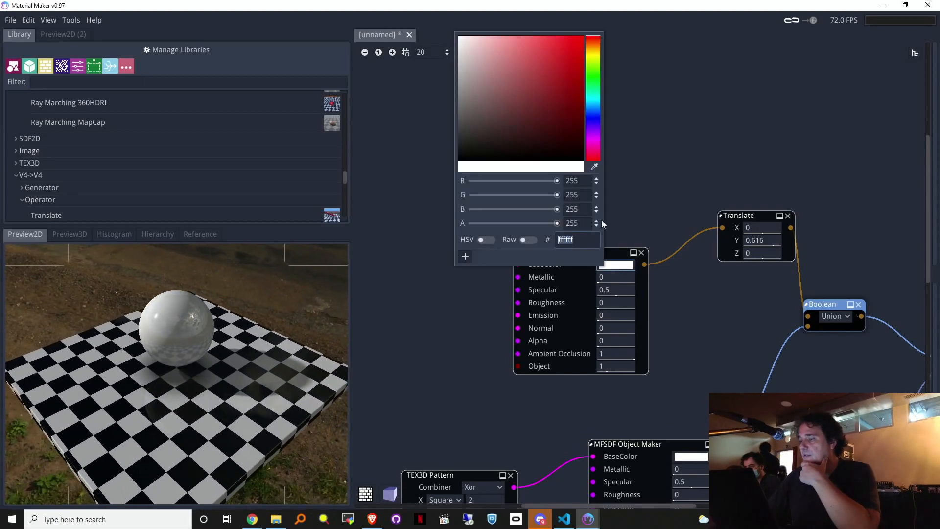
drag(583, 44, 615, 22)
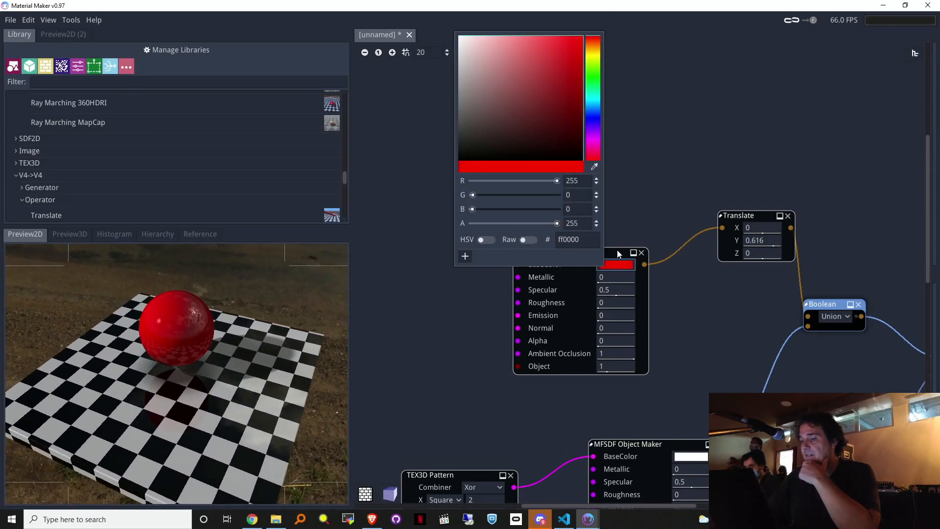
click(617, 251)
Step: Replace the object's sphere with a Torus shape on the Y axis
drag(579, 250, 460, 166)
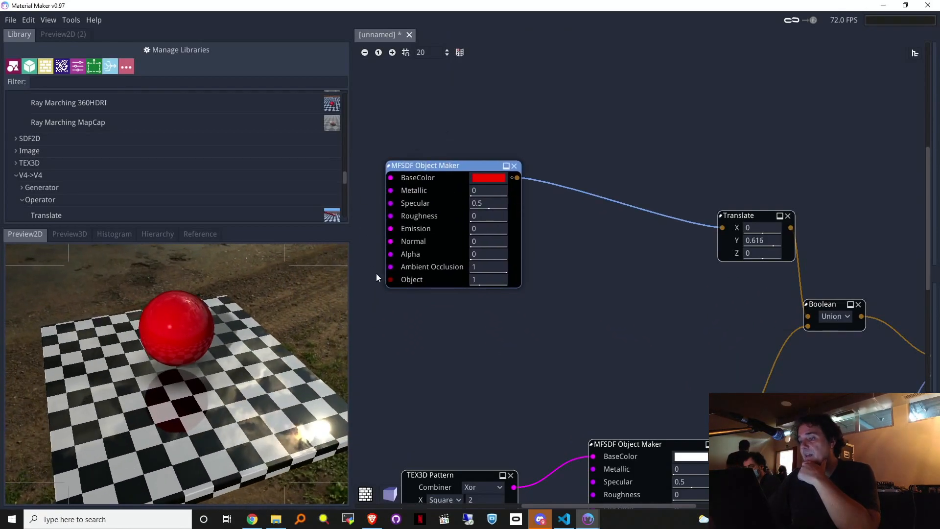
middle_drag(429, 319, 528, 337)
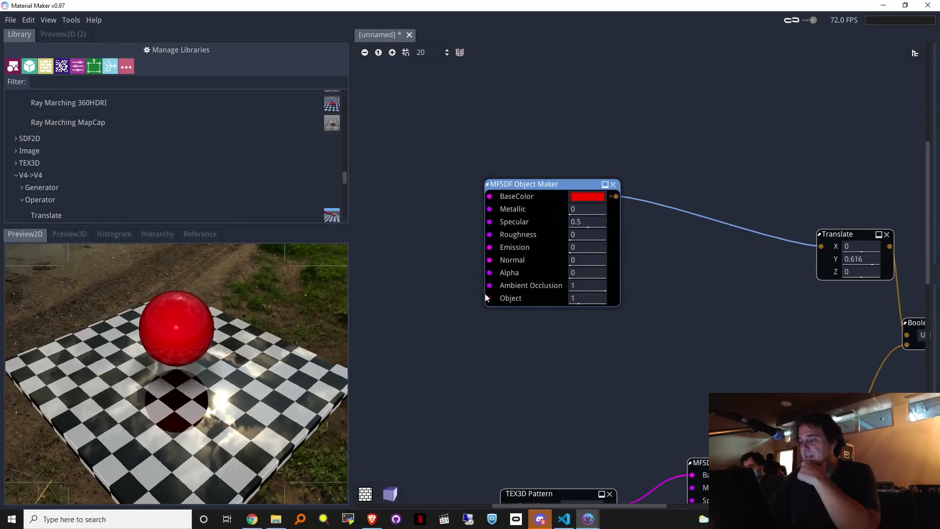
drag(483, 298, 389, 217)
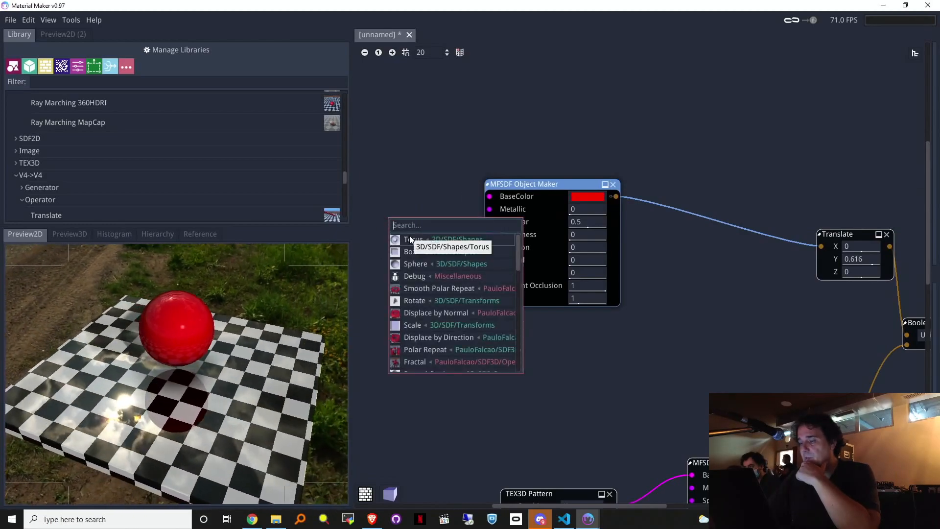
click(409, 239)
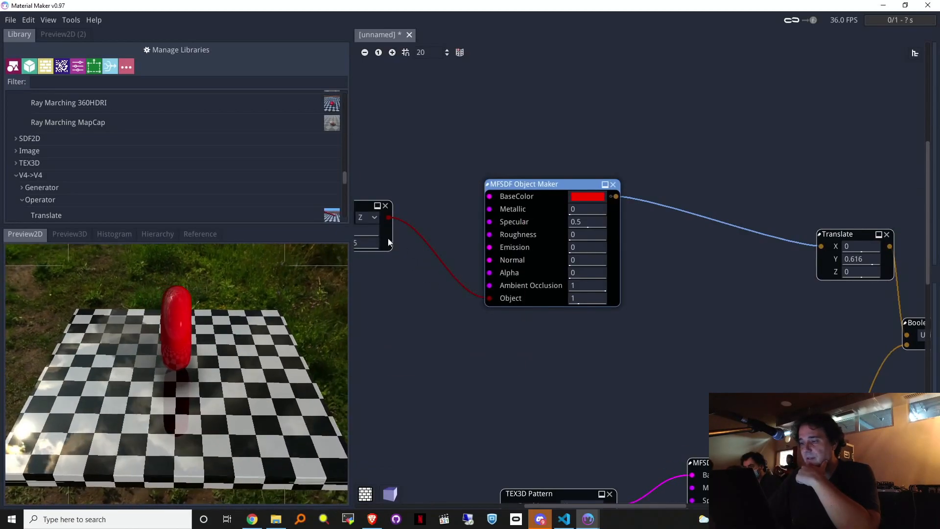
click(367, 219)
click(366, 239)
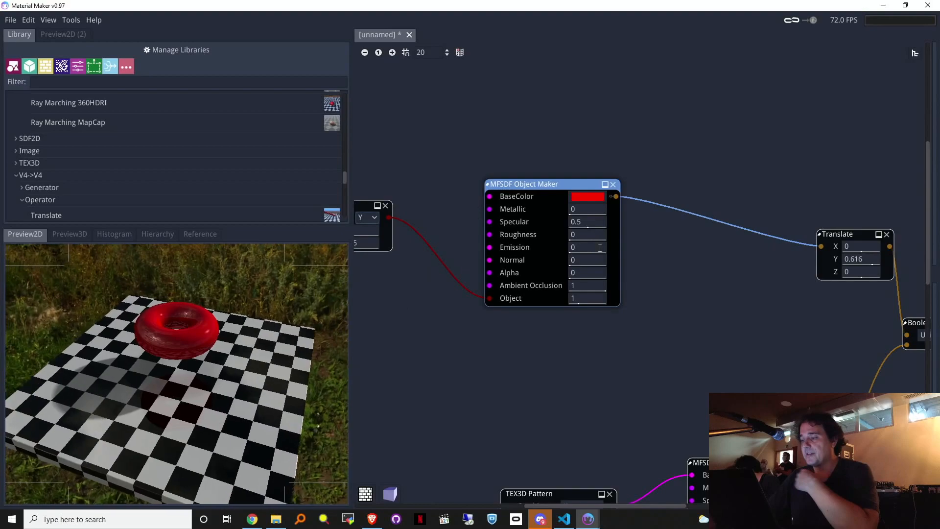
Step: Add a V4->V4 Fractal between the red Object Maker and Translate, in Min mode with 4 iterations
drag(616, 197, 675, 136)
text(fr)
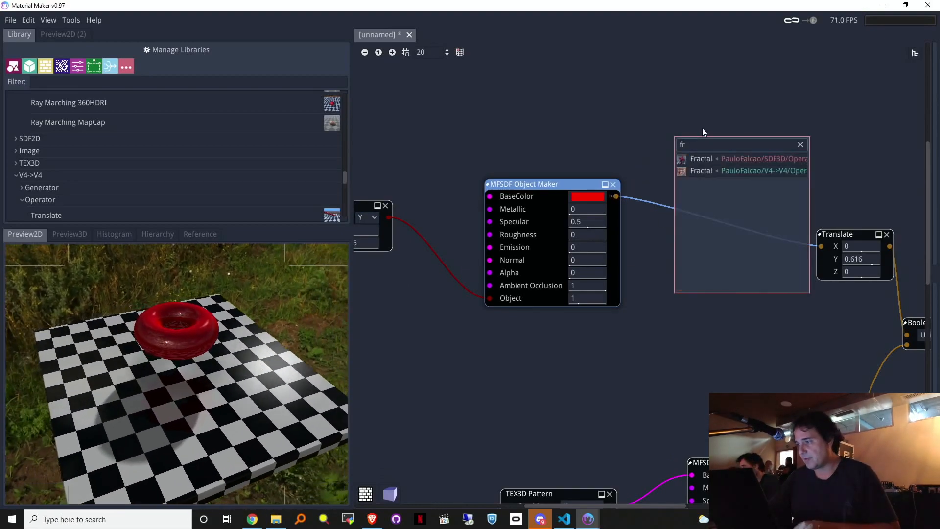
text(a)
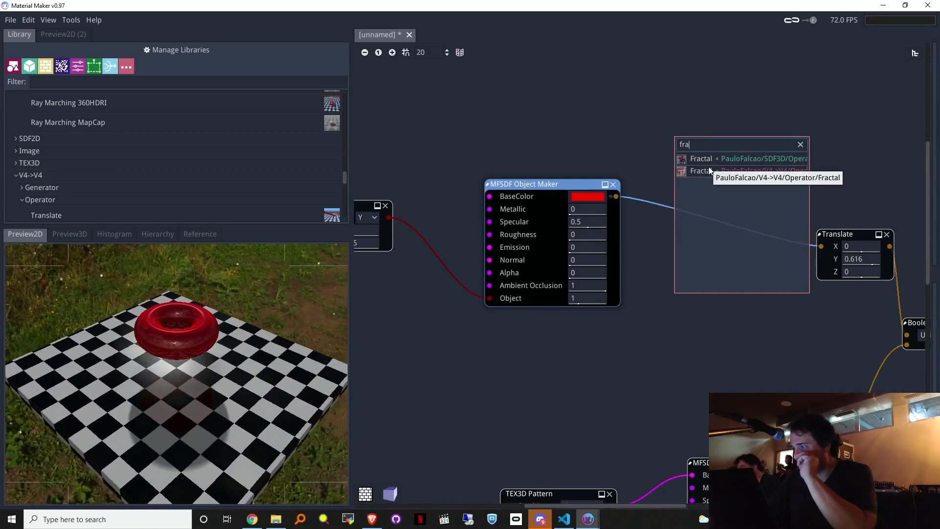
click(705, 170)
drag(853, 157, 815, 247)
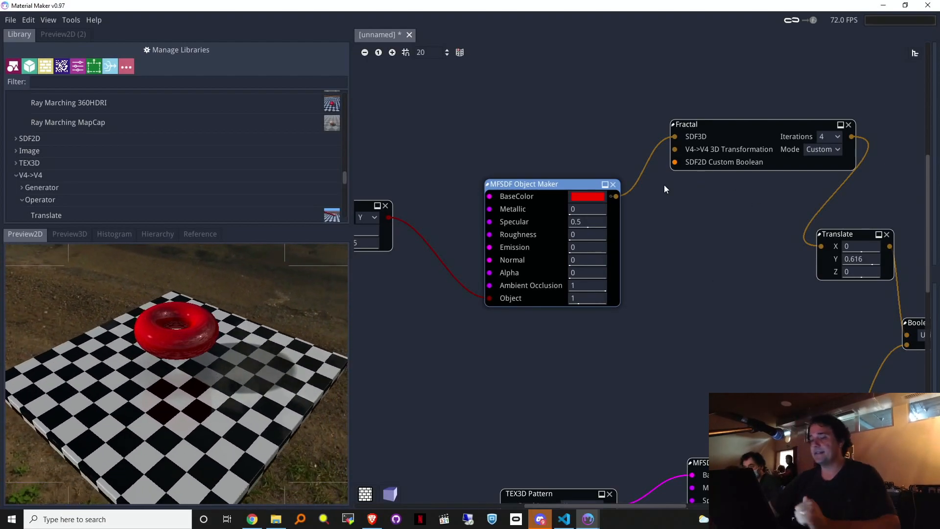
click(820, 151)
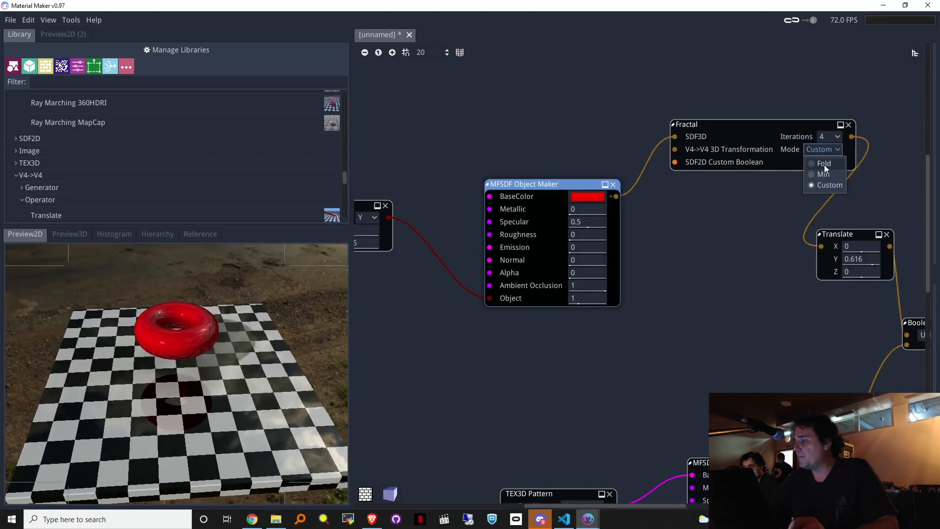
click(822, 177)
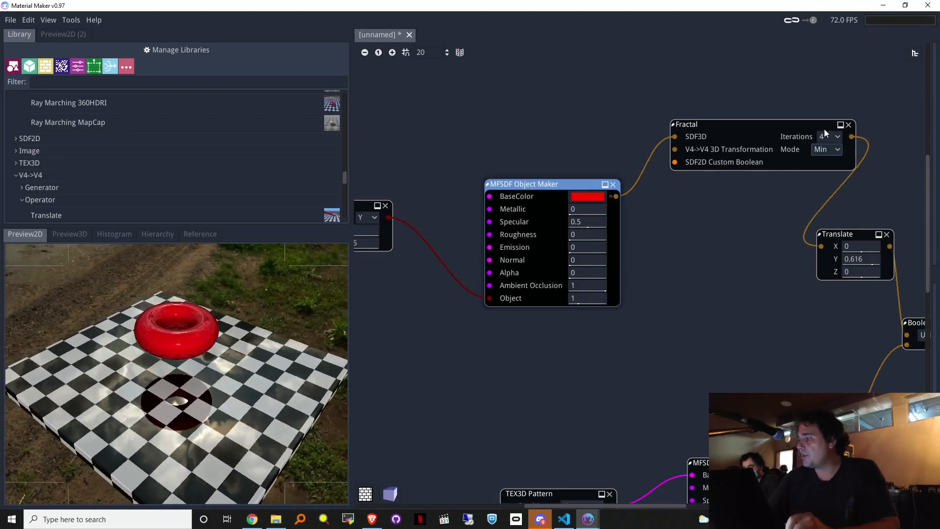
click(830, 136)
click(786, 125)
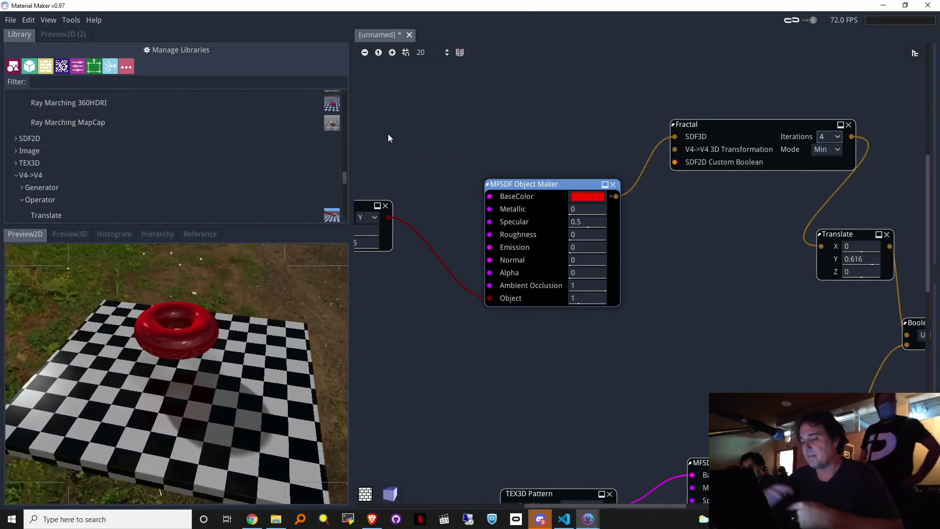
drag(674, 150, 522, 109)
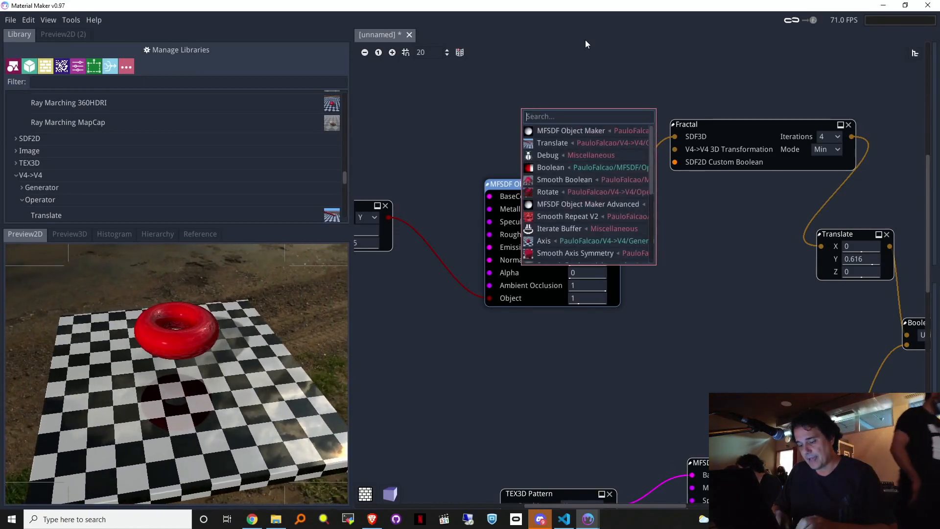
Step: Feed an Axis node then a Translate at Y 0.328 into the Fractal transformation, keeping 4 iterations
text(ax)
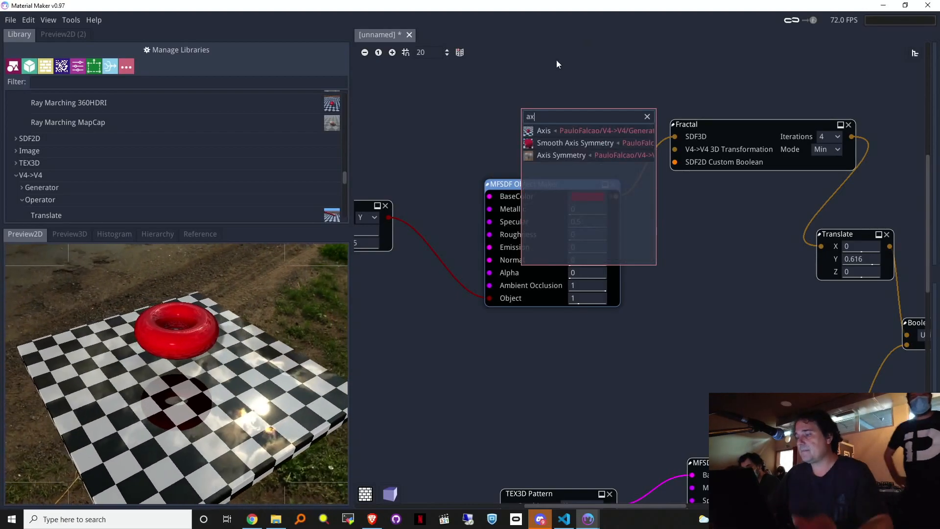
click(548, 131)
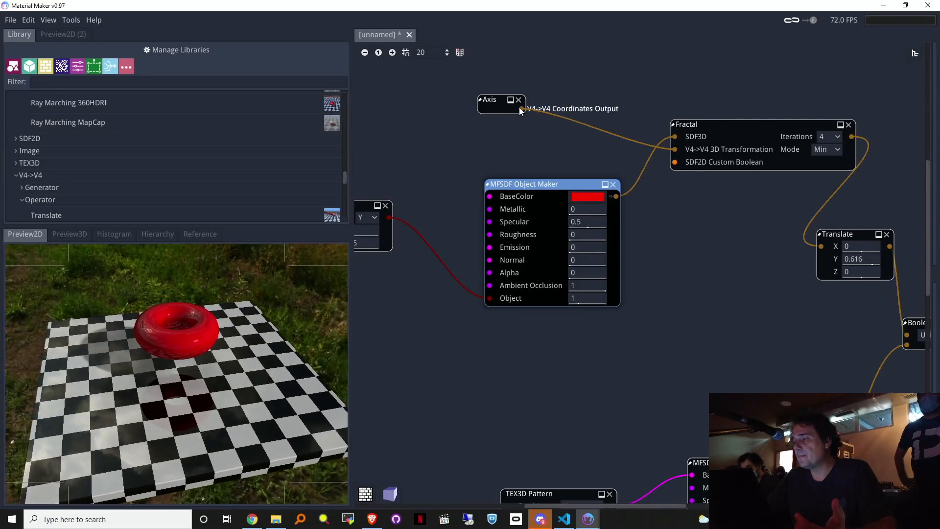
drag(523, 110, 528, 136)
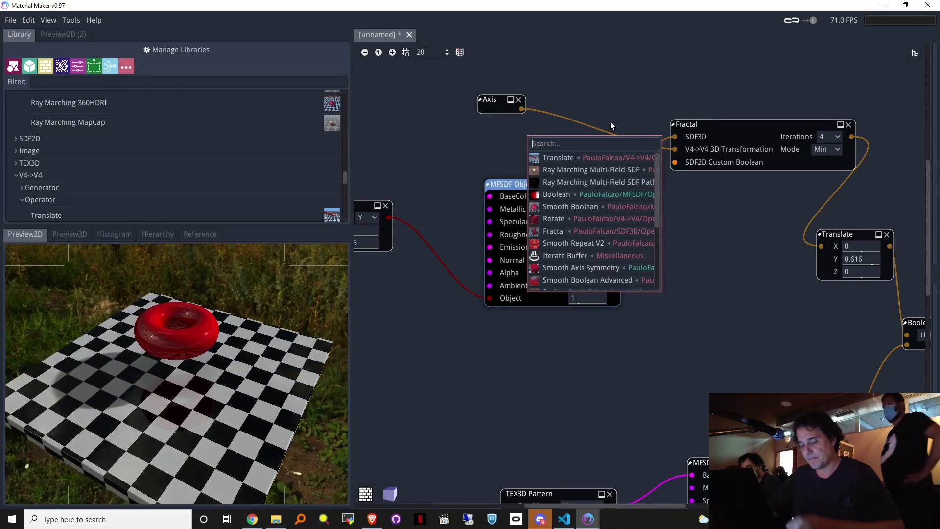
text(tr)
double_click(563, 157)
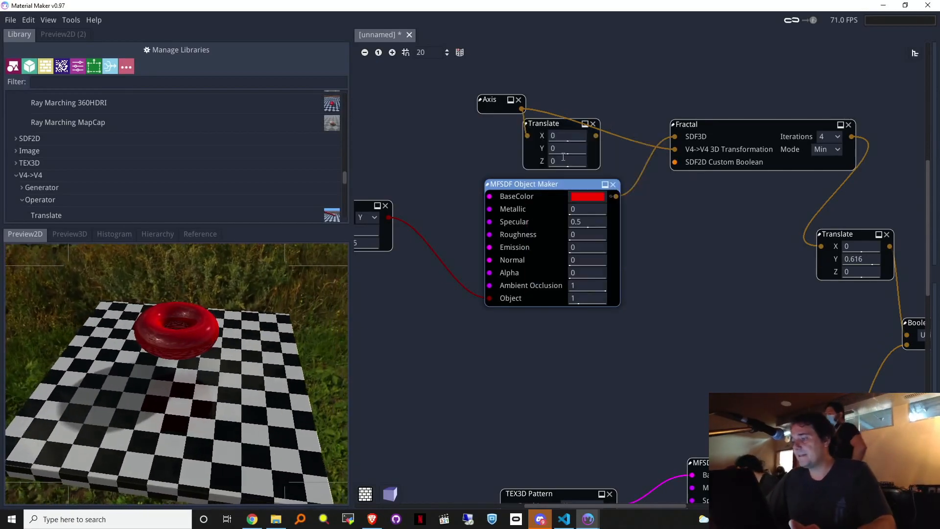
drag(596, 137, 666, 149)
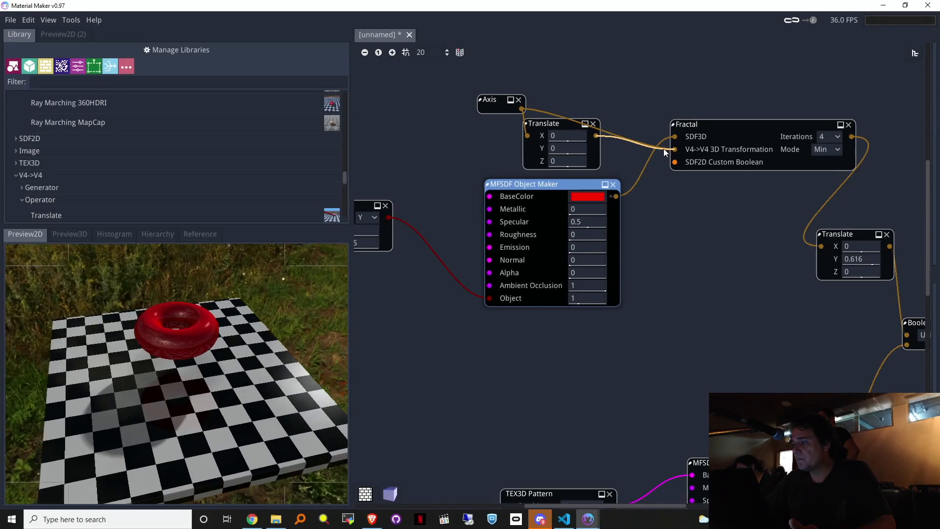
drag(577, 149, 608, 151)
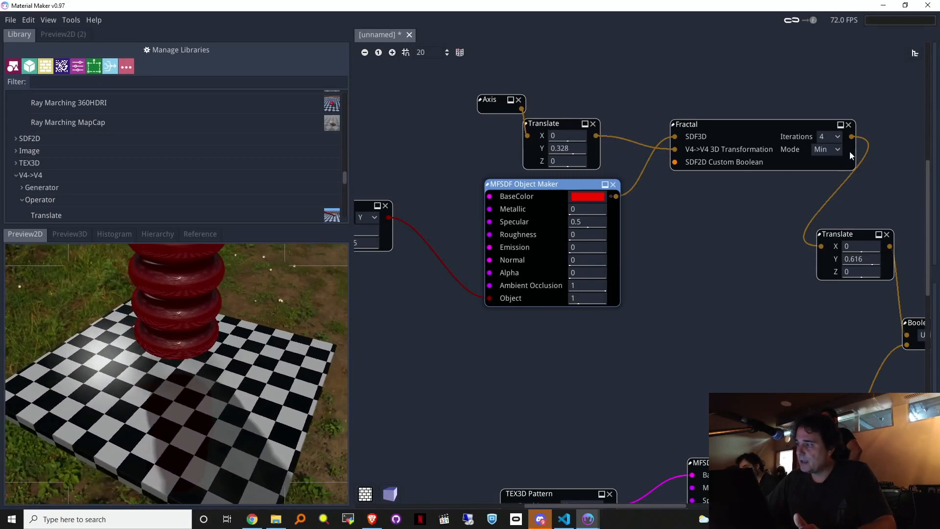
click(828, 136)
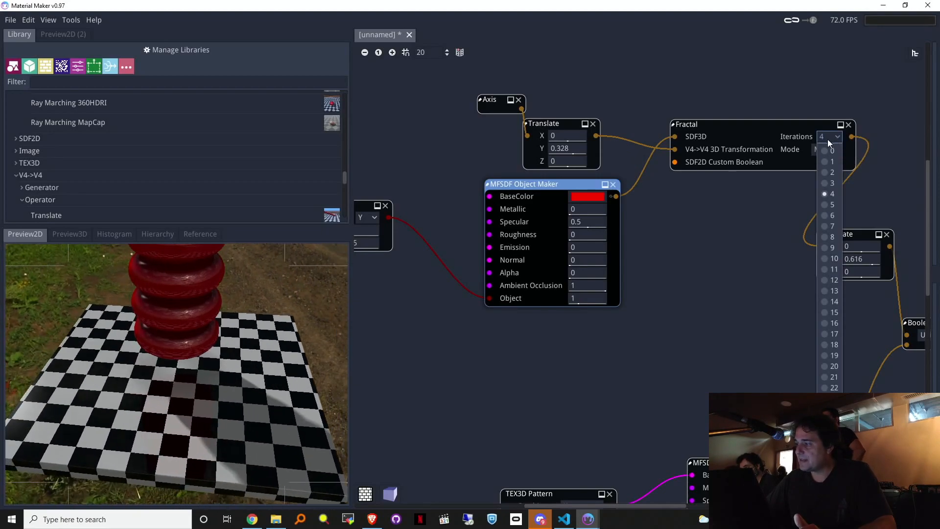
click(774, 193)
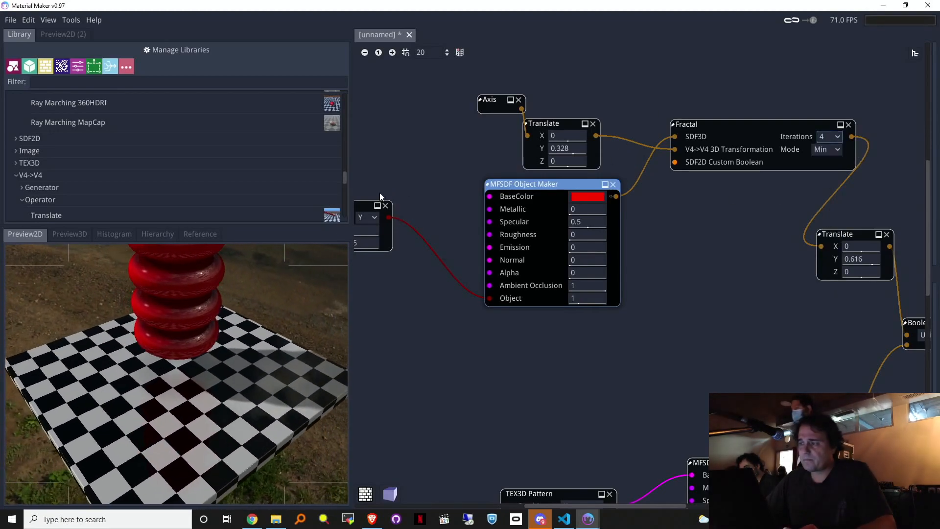
Step: Lower the fractal Translate Y to 0.235 and set the torus to R 0.22, r 0.07
middle_drag(738, 235, 732, 372)
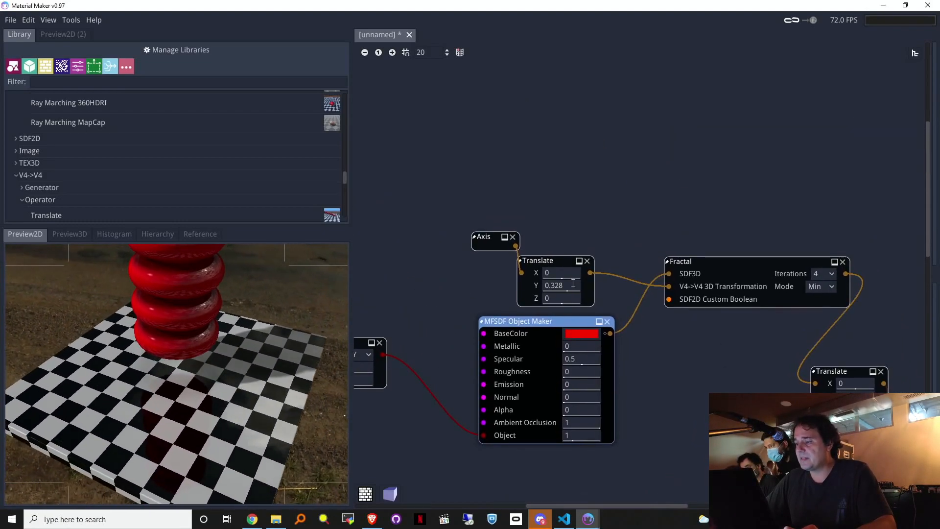
drag(574, 284, 554, 280)
middle_drag(437, 365, 514, 377)
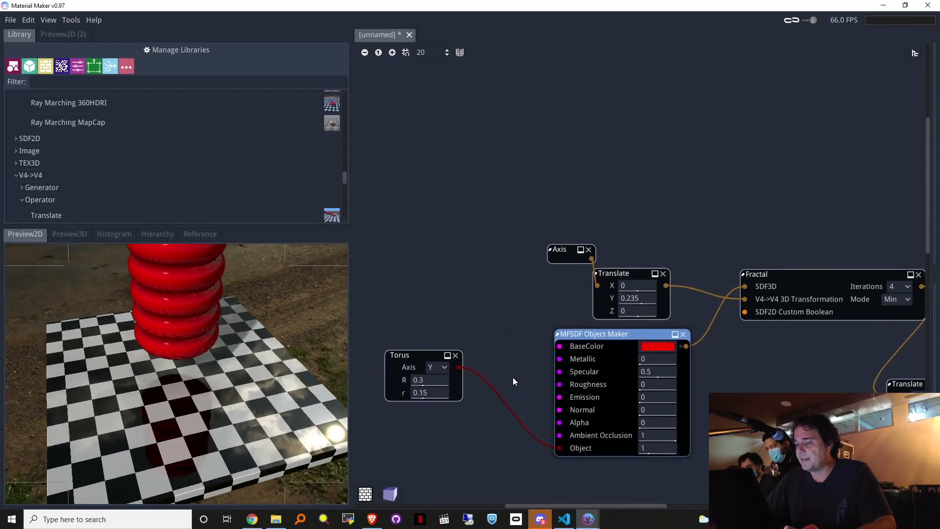
drag(431, 393, 409, 380)
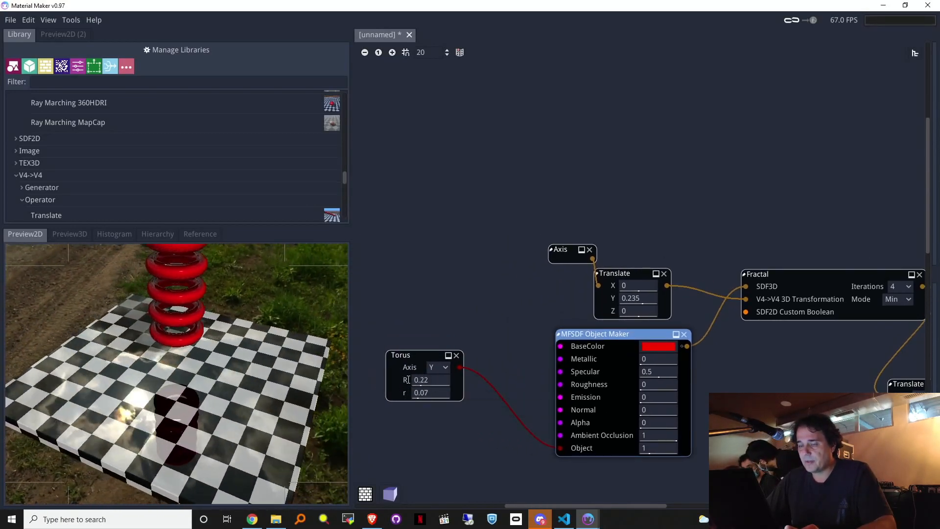
Step: Adjust the Ray Marching camera's LookAtY to 0.676
middle_drag(722, 167, 669, 130)
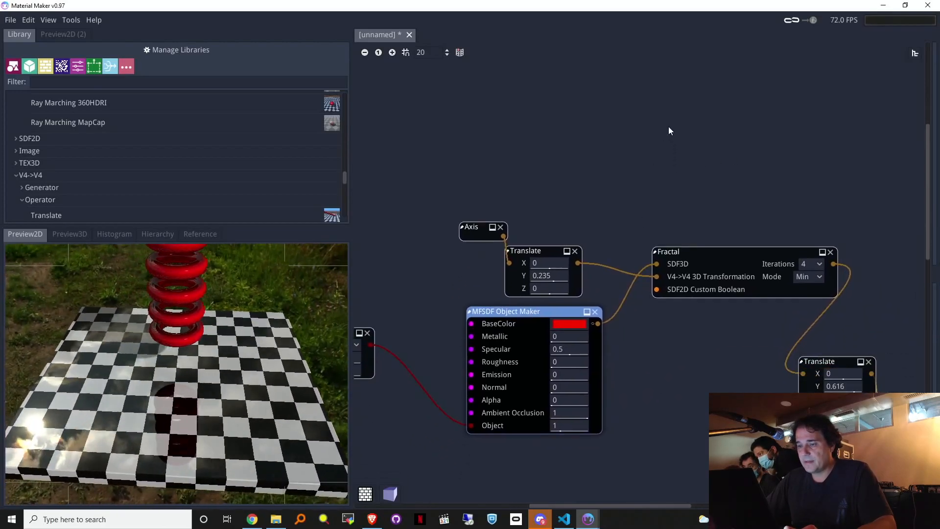
mouse_move(688, 336)
middle_down()
mouse_move(534, 254)
mouse_move(336, 224)
middle_up()
middle_drag(789, 396, 713, 192)
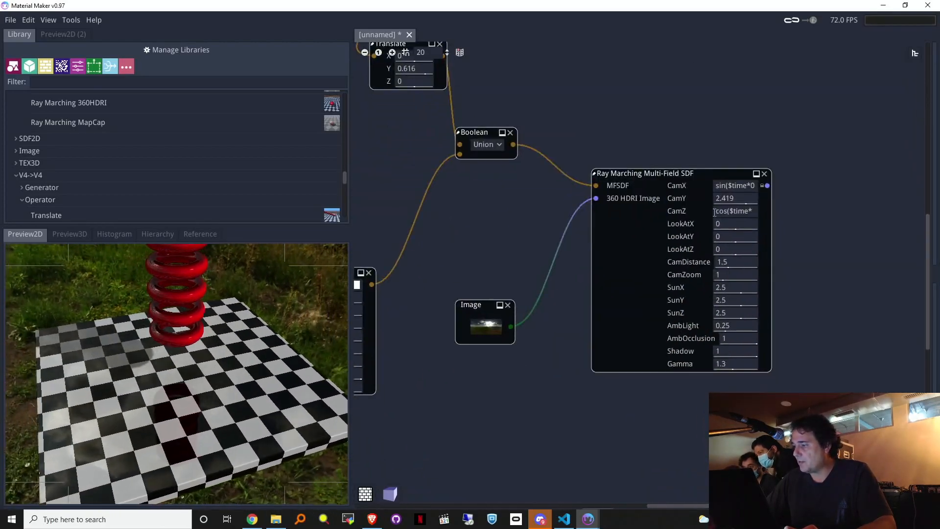
drag(732, 236, 757, 243)
mouse_move(507, 238)
middle_down()
mouse_move(598, 279)
mouse_move(672, 329)
middle_up()
mouse_move(479, 140)
middle_down()
mouse_move(545, 288)
mouse_move(661, 305)
mouse_move(554, 304)
mouse_move(495, 185)
middle_up()
mouse_move(732, 349)
middle_down()
mouse_move(510, 242)
mouse_move(823, 429)
middle_up()
middle_drag(701, 271, 498, 419)
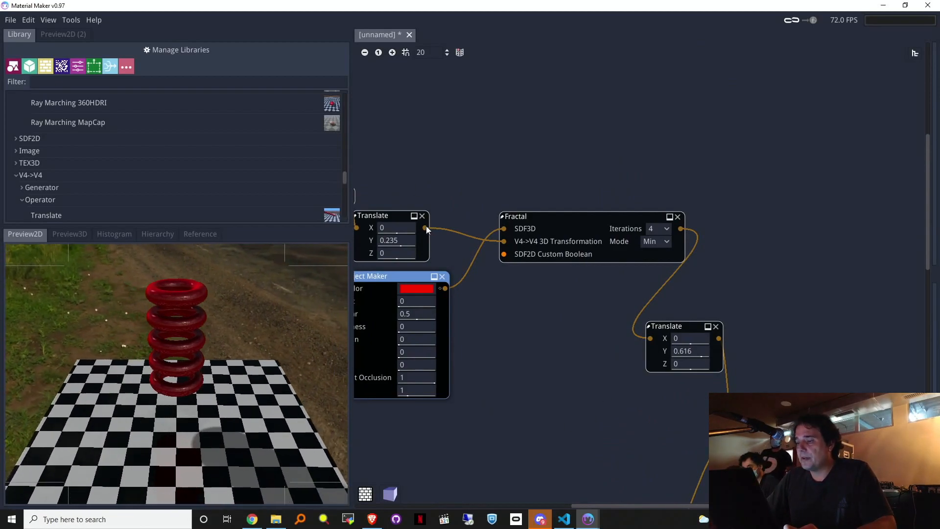
Step: Route a Rotate node after Translate into the Fractal transformation and raise iterations to 8
drag(426, 226, 462, 167)
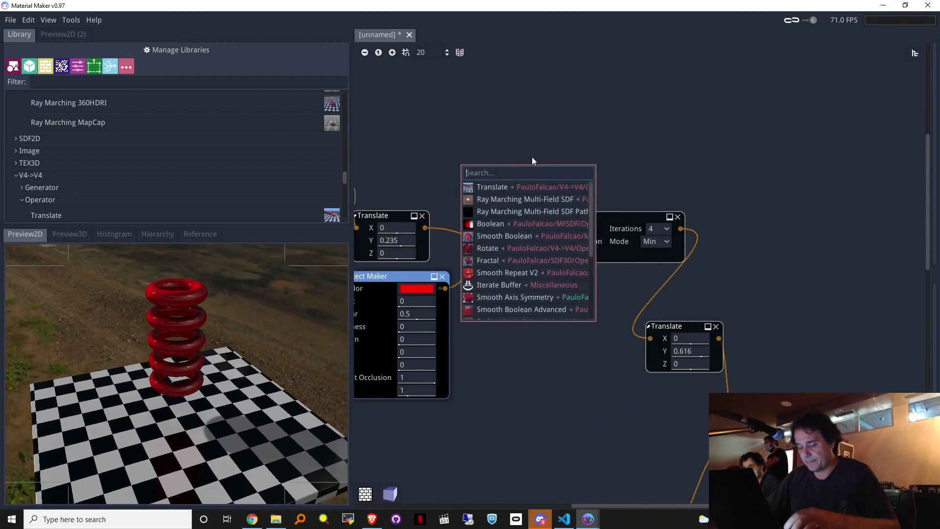
text(ro)
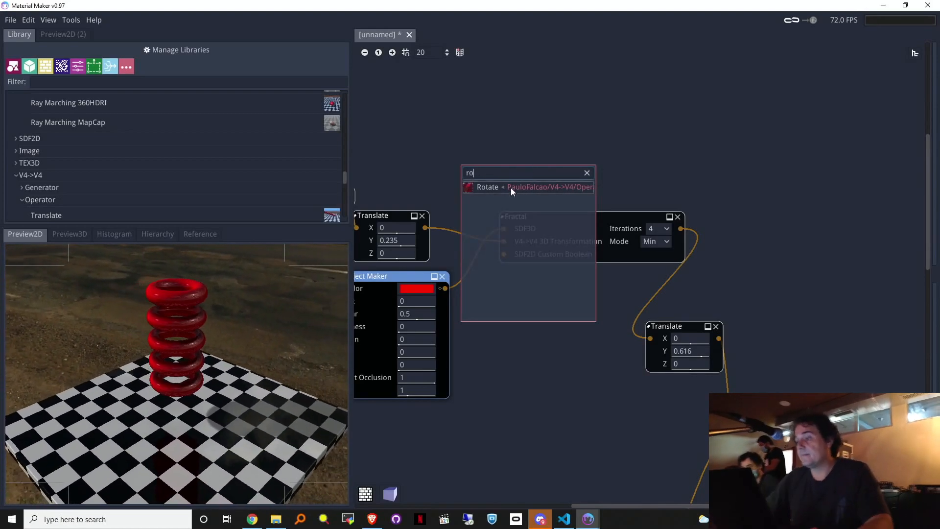
click(510, 187)
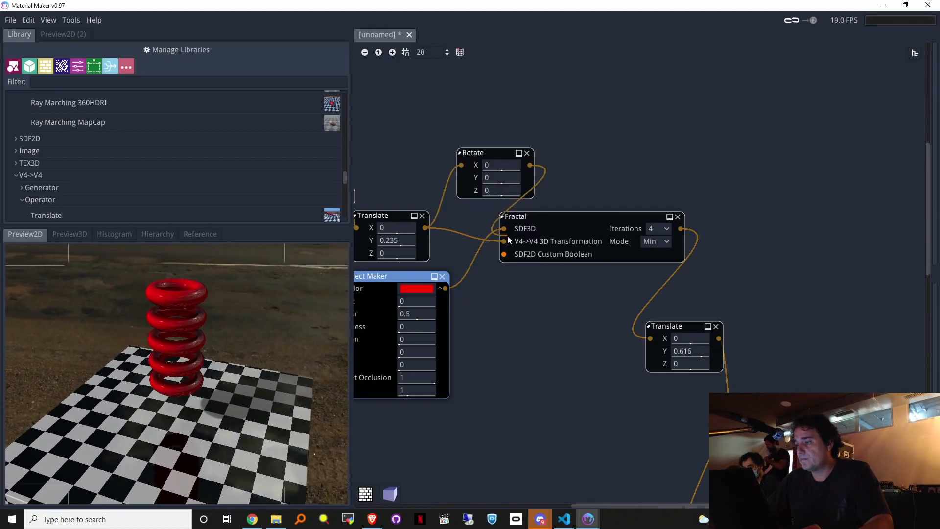
drag(504, 242, 504, 241)
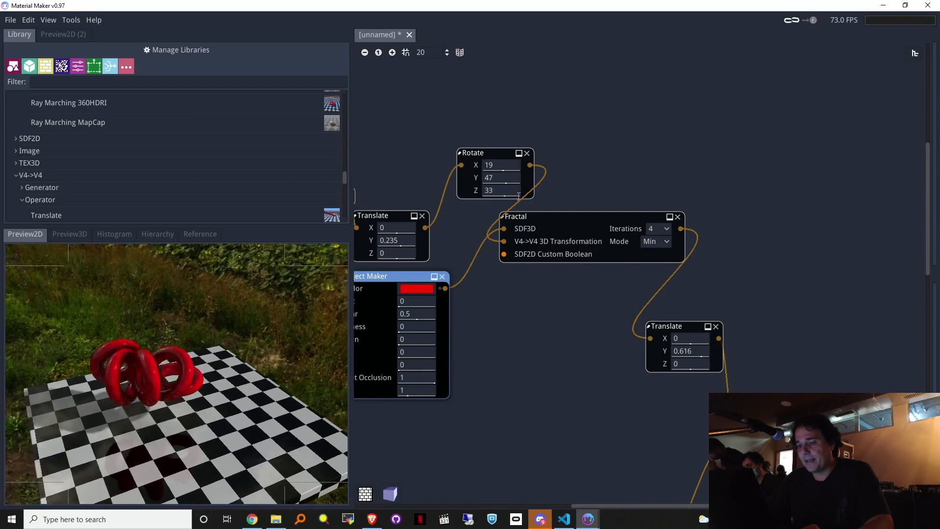
click(652, 229)
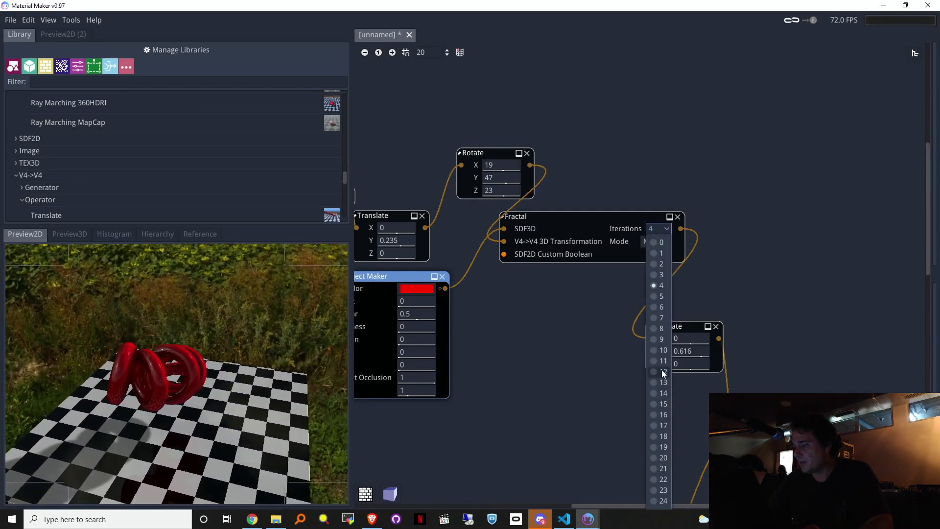
click(660, 329)
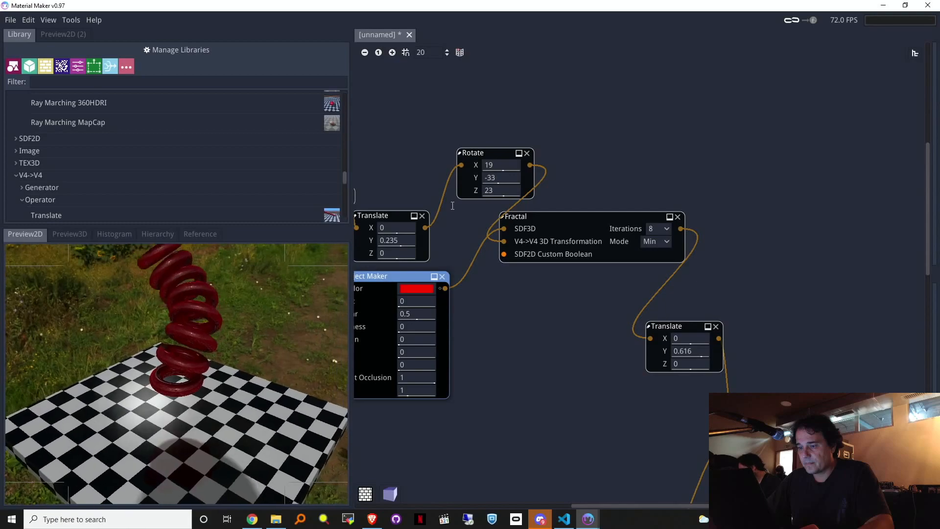
Step: Adjust the Rotate Y angle, switch the Fractal to Custom mode, and start its custom boolean link
drag(459, 209, 481, 207)
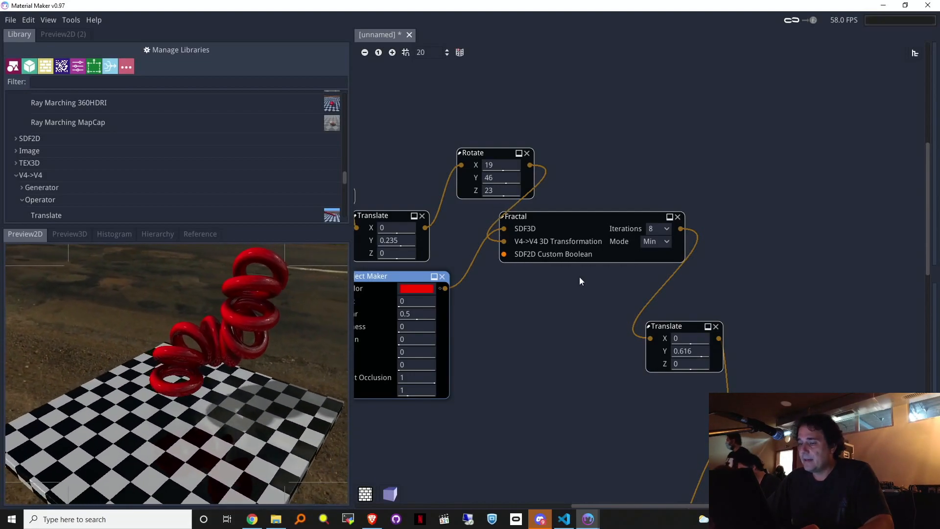
click(653, 243)
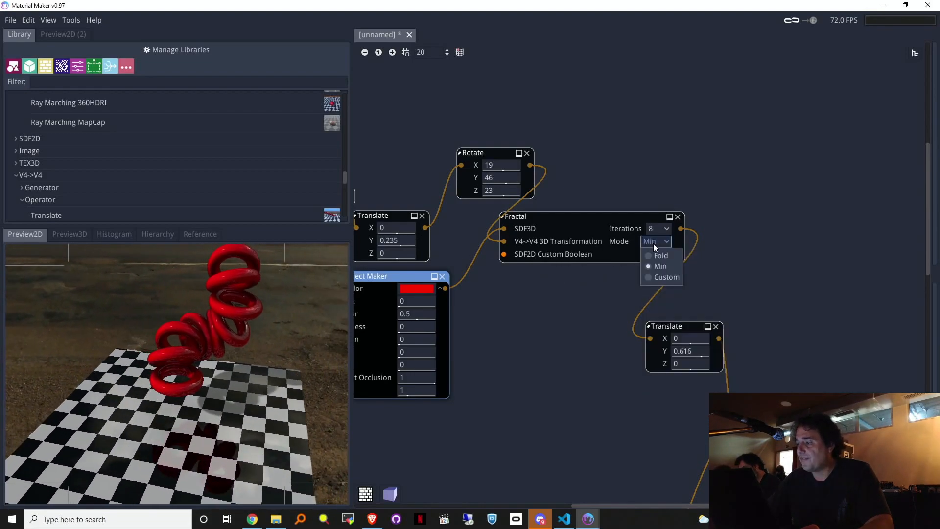
click(658, 277)
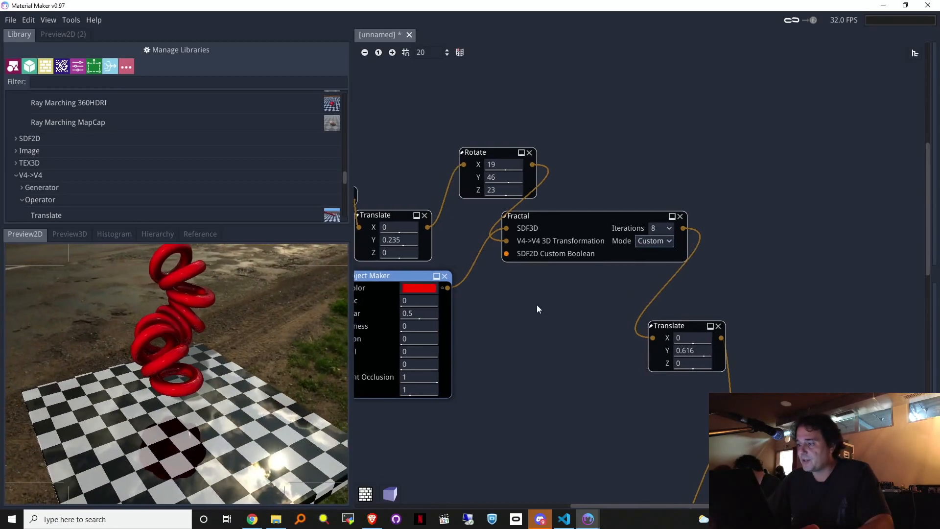
middle_drag(537, 305, 604, 296)
mouse_move(569, 246)
drag(569, 246, 598, 331)
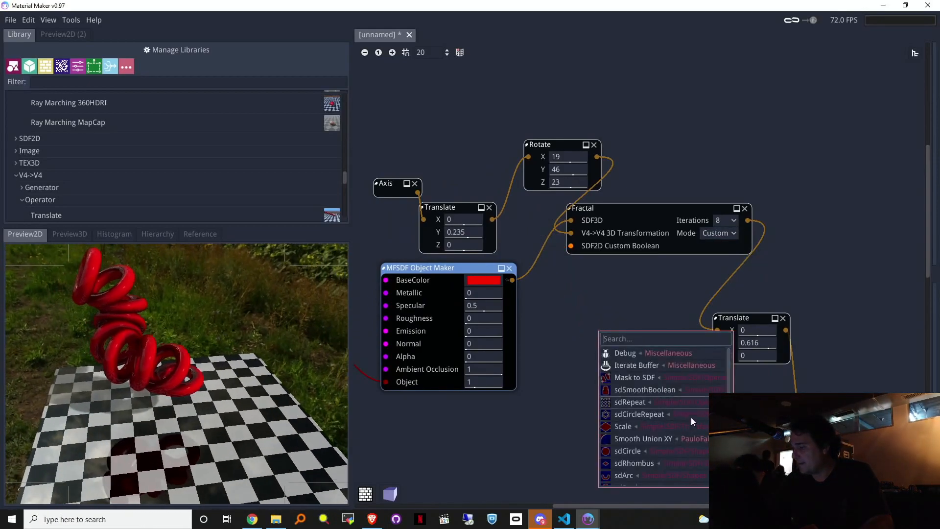
Step: Use a Smooth Union XY at 0.2116 as the Fractal boolean, torus r 0.1, Rotate Y -17
click(683, 437)
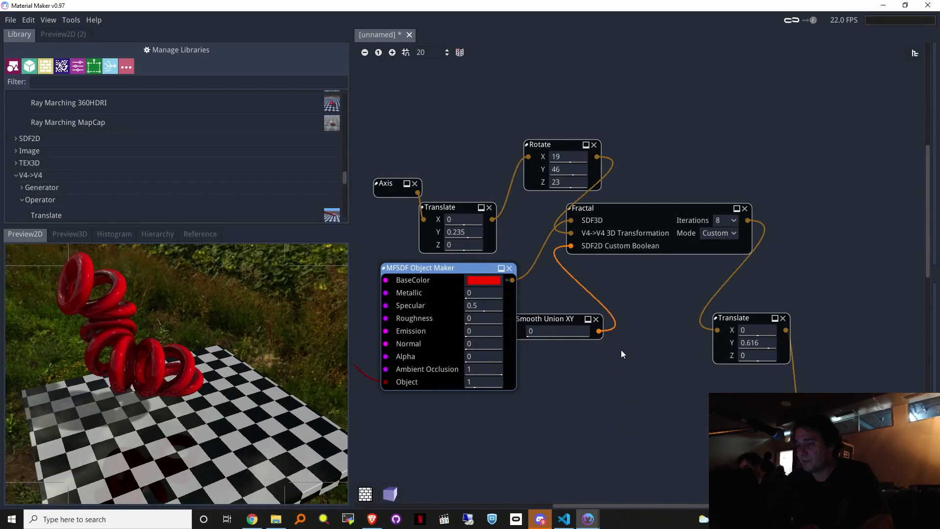
drag(556, 332, 598, 333)
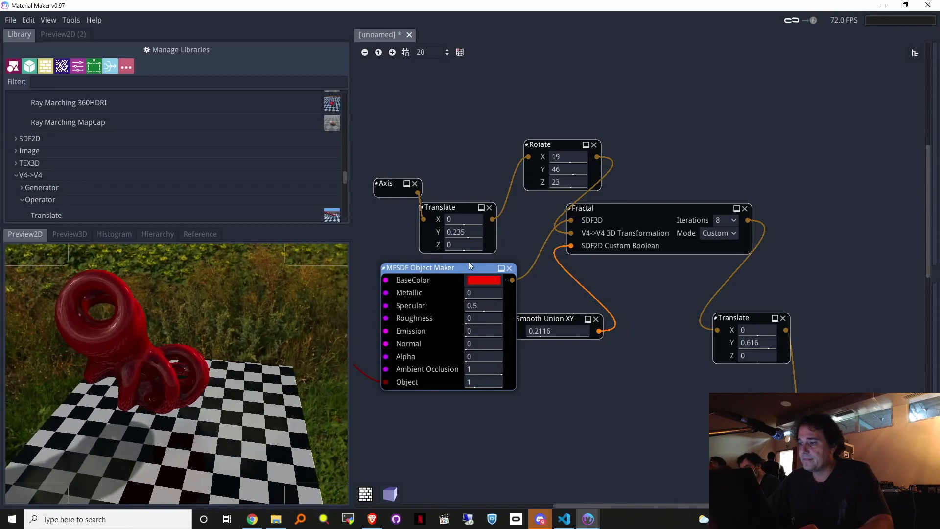
middle_drag(385, 245, 591, 217)
drag(459, 299, 483, 299)
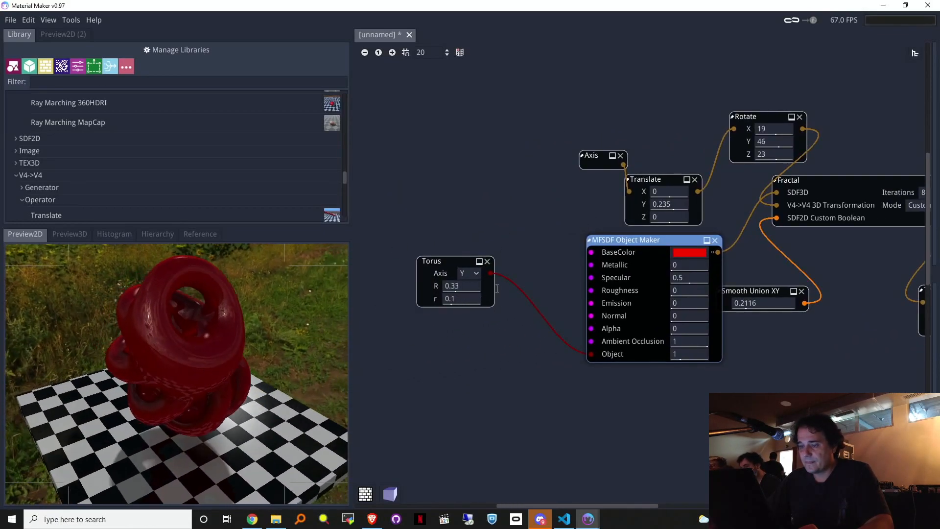
mouse_move(767, 141)
mouse_down()
mouse_move(700, 154)
mouse_move(744, 146)
mouse_move(744, 160)
mouse_move(728, 157)
mouse_move(807, 157)
mouse_move(768, 141)
mouse_up()
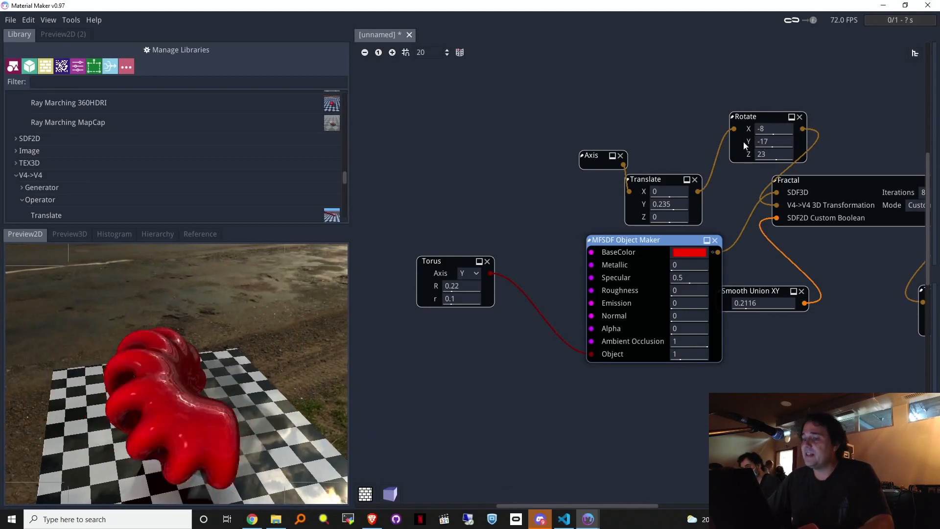
drag(758, 128, 770, 133)
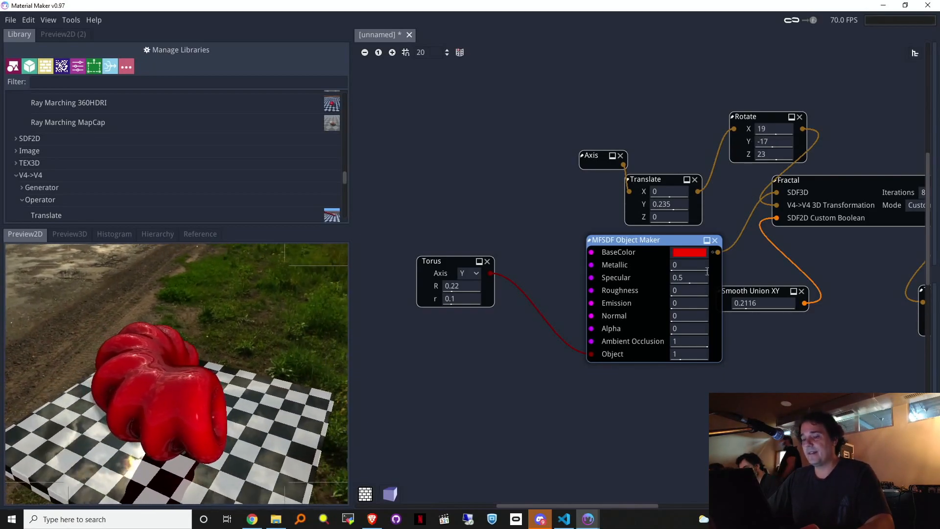
scroll(570, 145, up, 3)
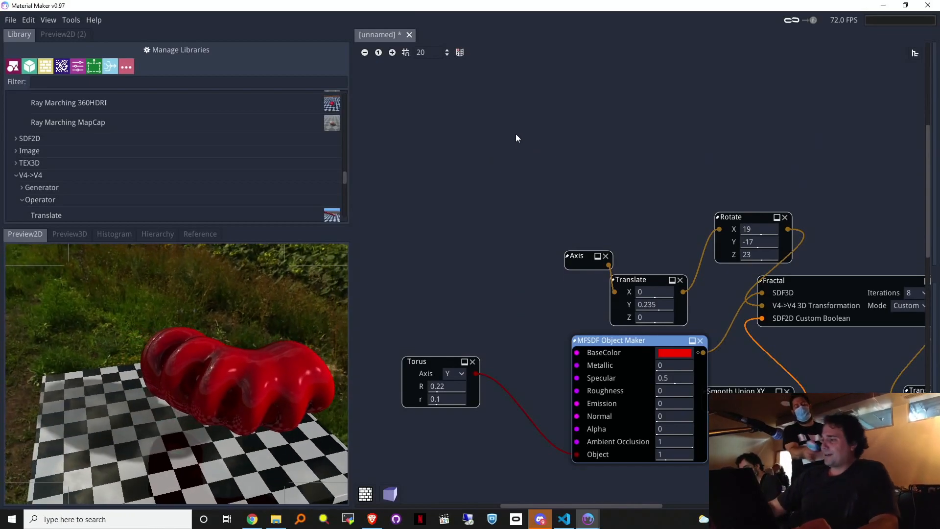
Step: Add an Axis Symmetry after Rotate into the Fractal transformation input and tweak the Y rotation
drag(537, 100, 735, 301)
drag(739, 217, 585, 132)
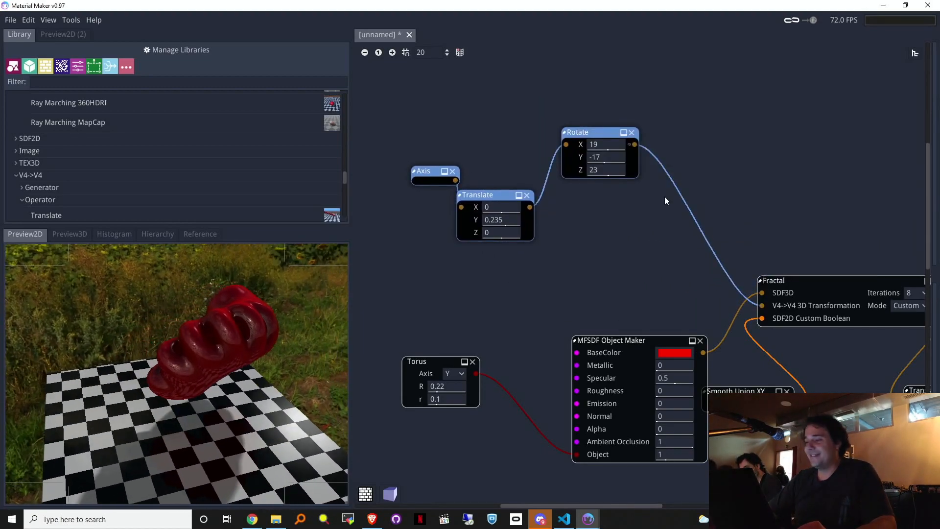
drag(566, 261, 571, 262)
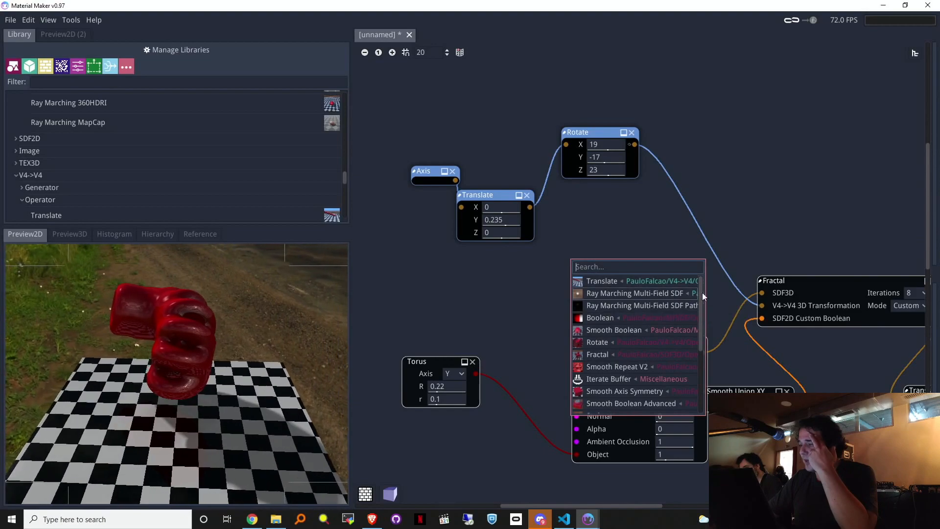
drag(700, 288, 696, 311)
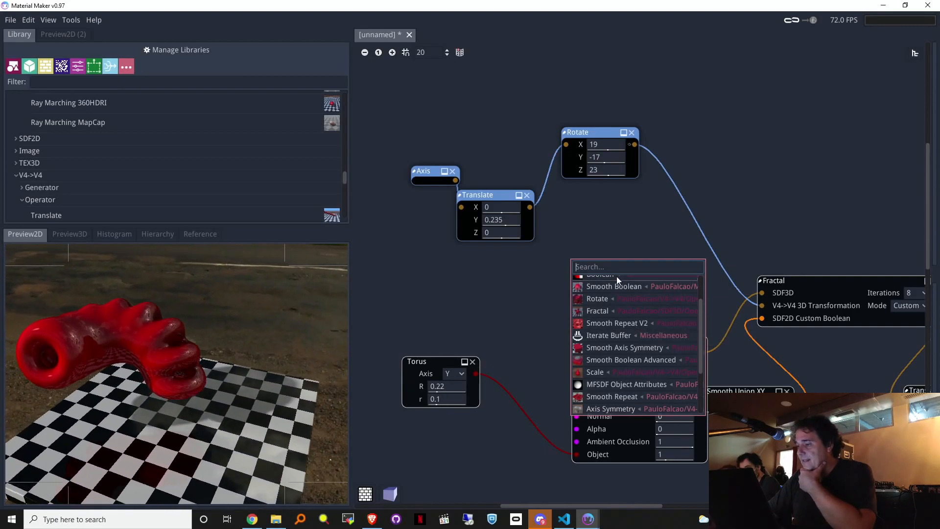
click(634, 408)
drag(646, 259, 763, 304)
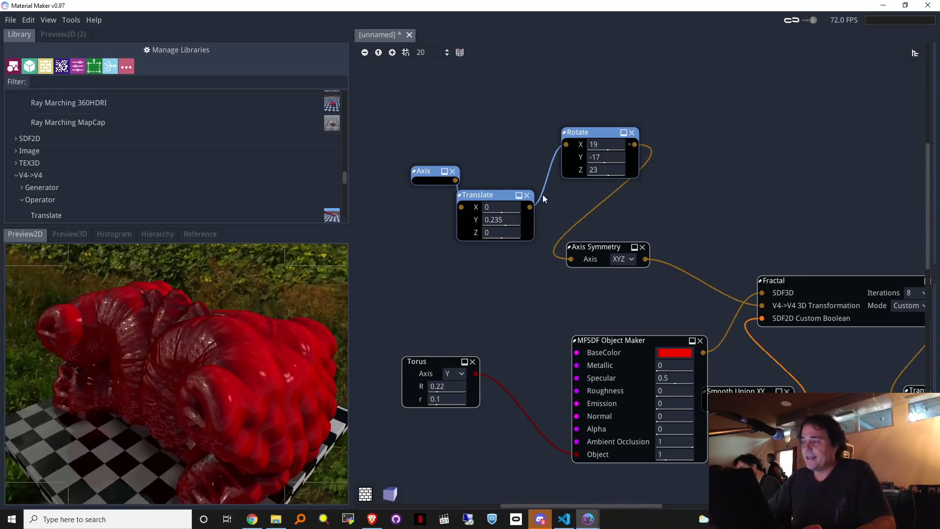
drag(602, 157, 617, 143)
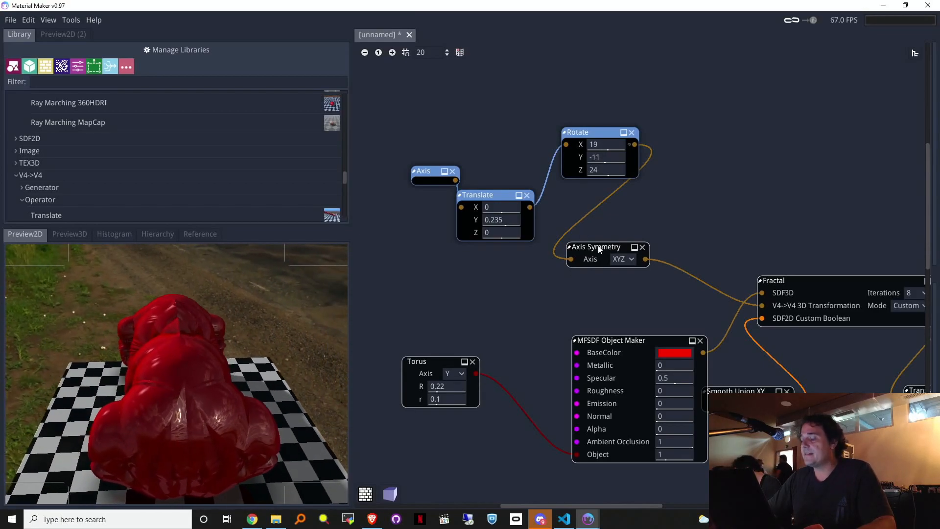
Step: Swap in a Smooth Axis Symmetry (XYZ, smoothing 0.001) and delete the plain Axis Symmetry
drag(639, 145, 627, 207)
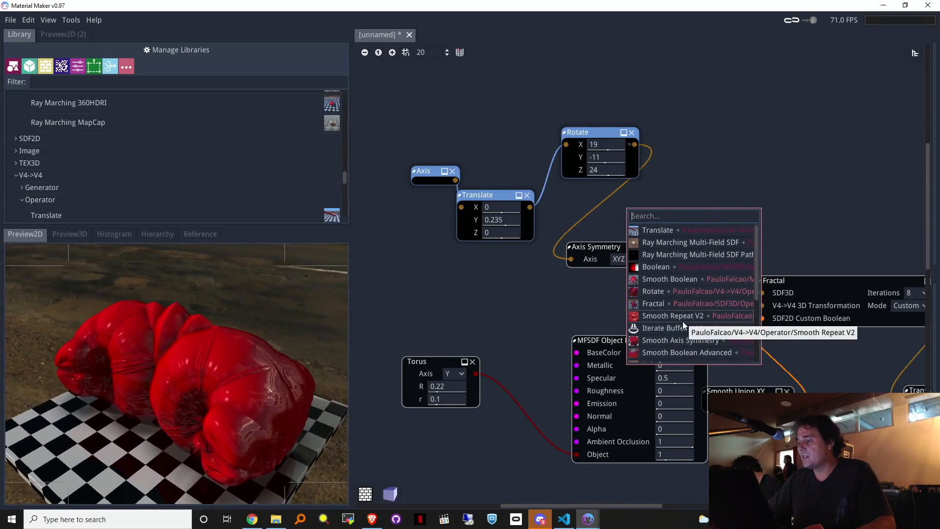
text(a)
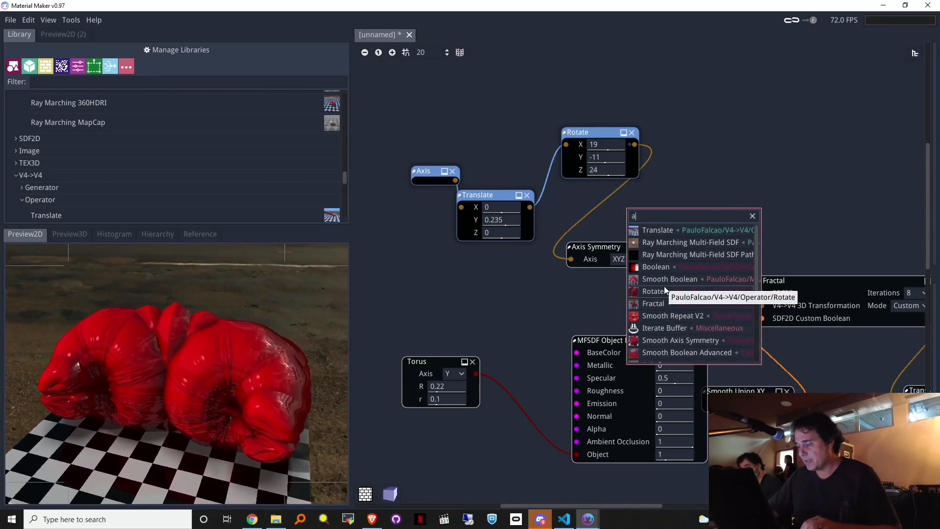
key(BackSpace)
text(axi)
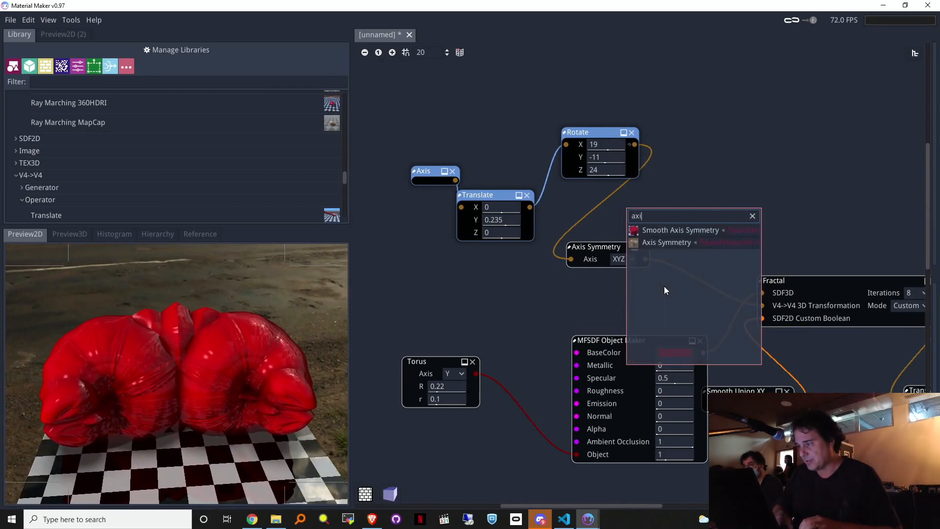
click(741, 230)
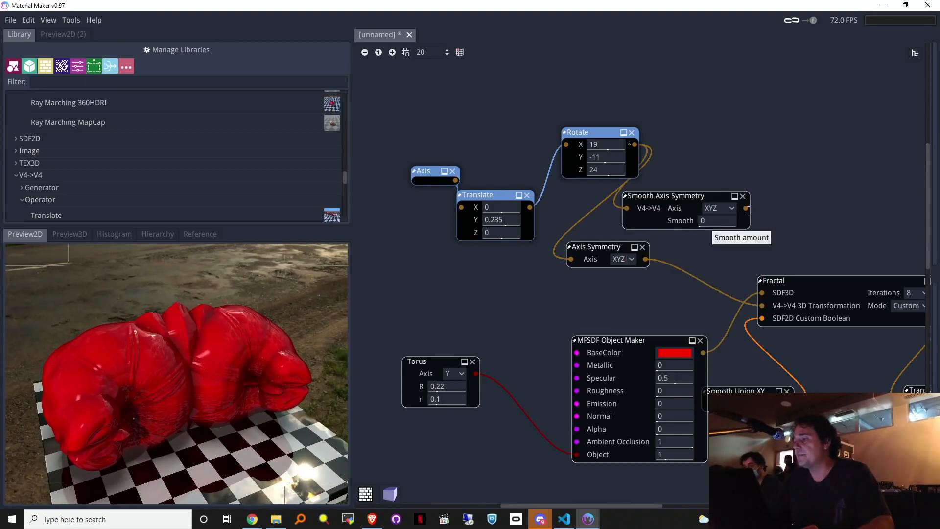
drag(747, 210, 759, 305)
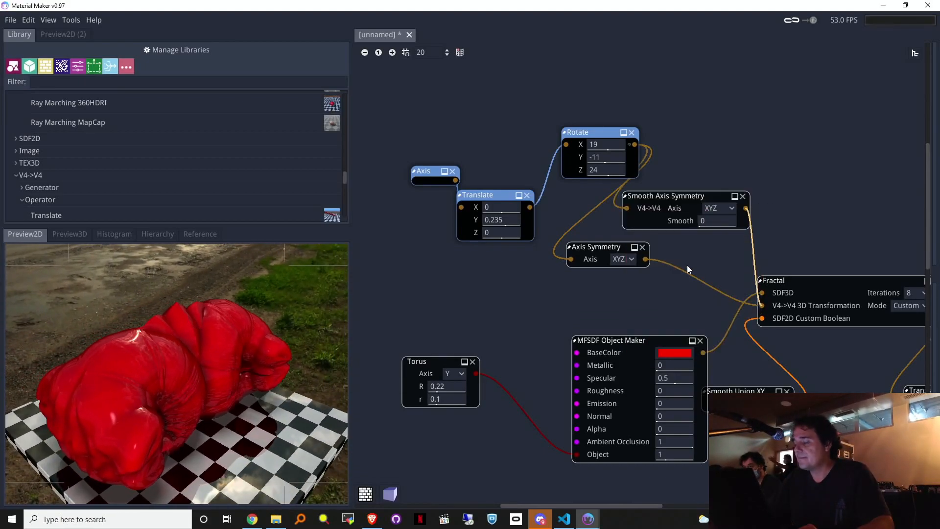
click(643, 247)
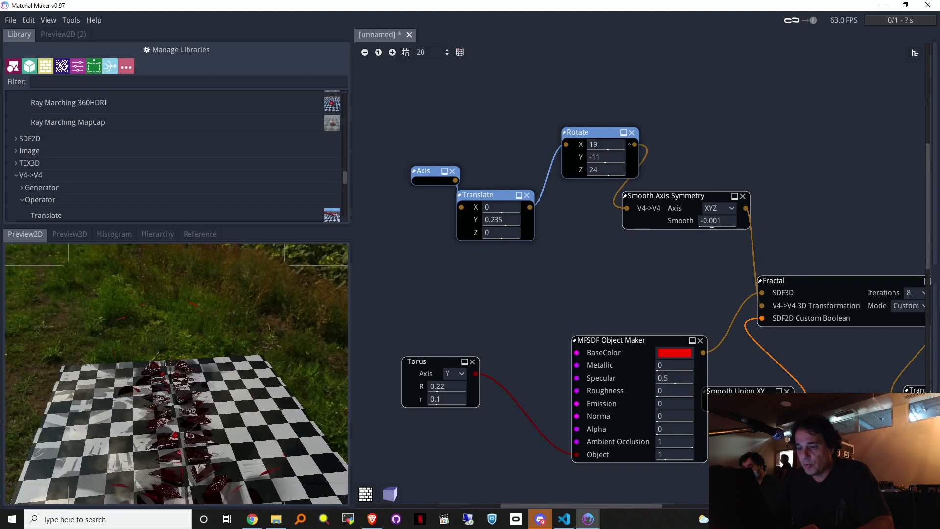
drag(712, 223, 718, 224)
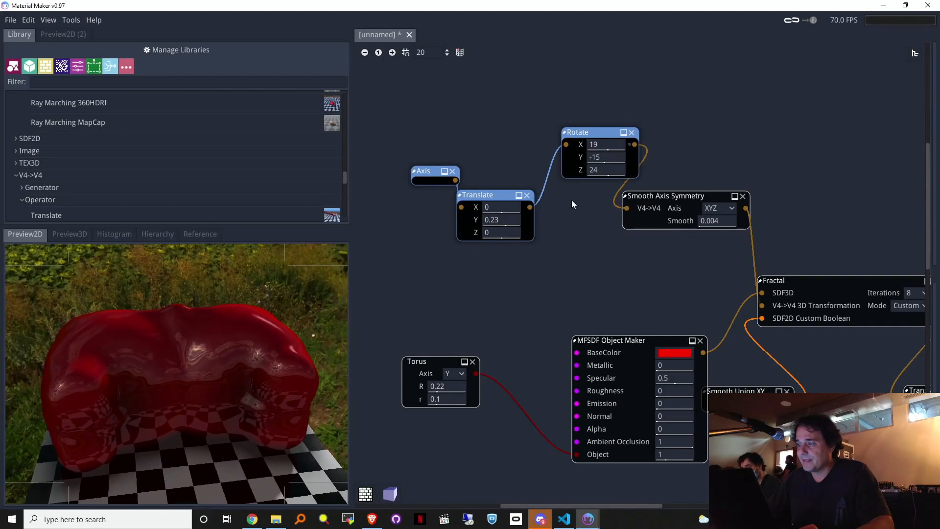
Step: Thin the torus tube to 0.09 and set Rotate to X 7, Y -60
drag(429, 398, 445, 383)
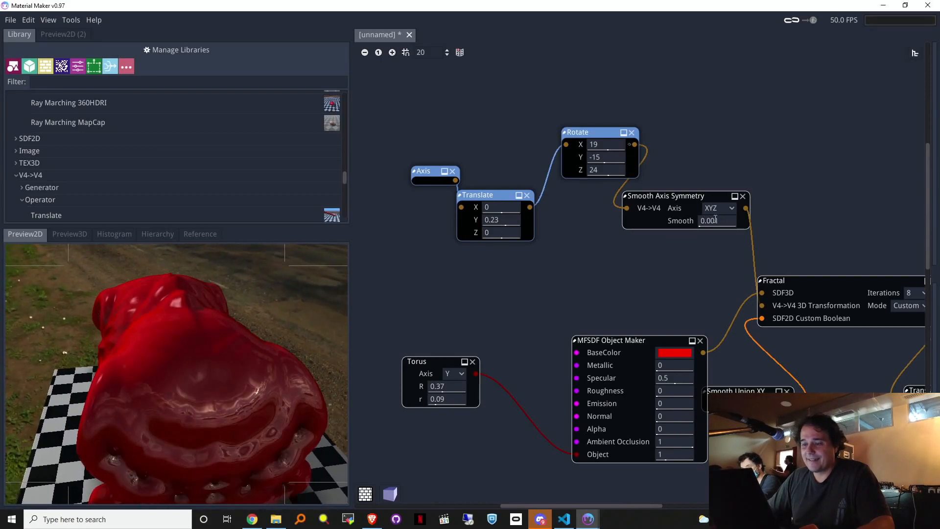
drag(625, 159, 598, 163)
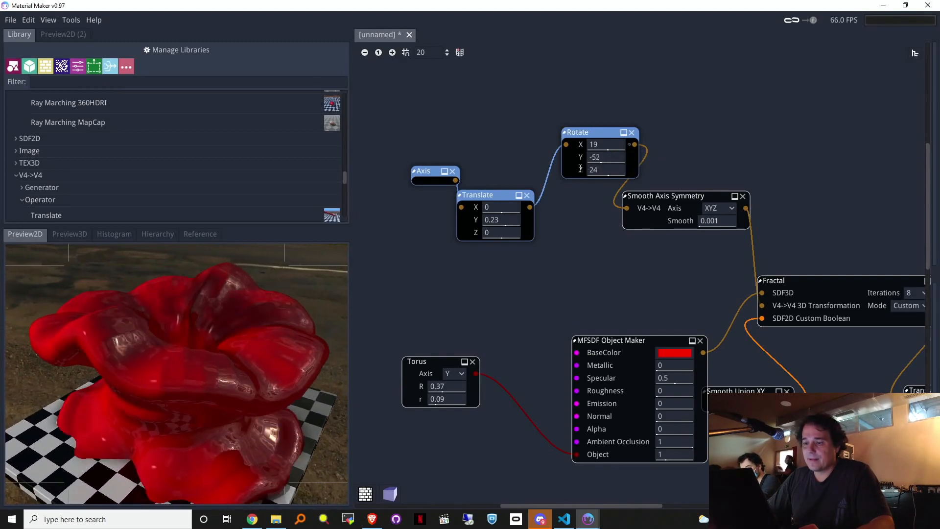
drag(606, 144, 592, 172)
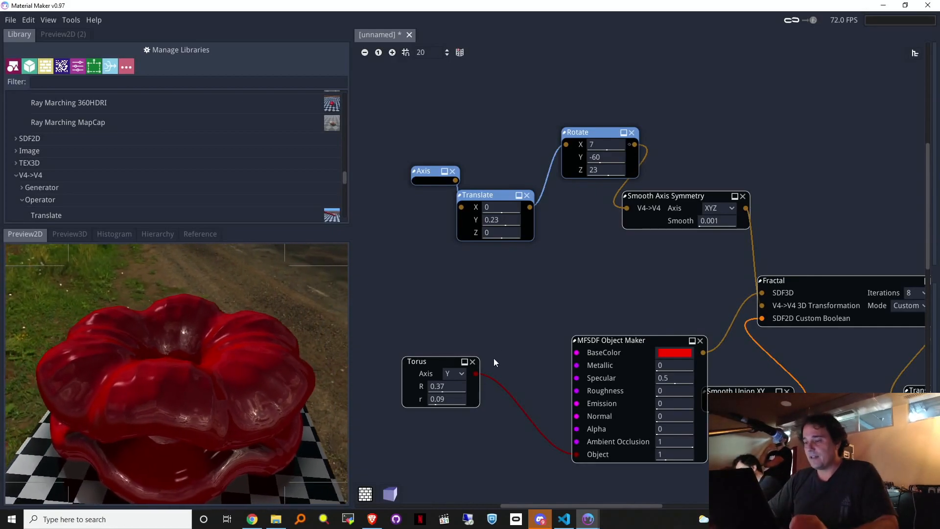
Step: Disconnect the red object from the Fractal's SDF3D input and add a new white MFSDF Object Maker there
middle_drag(583, 268, 522, 182)
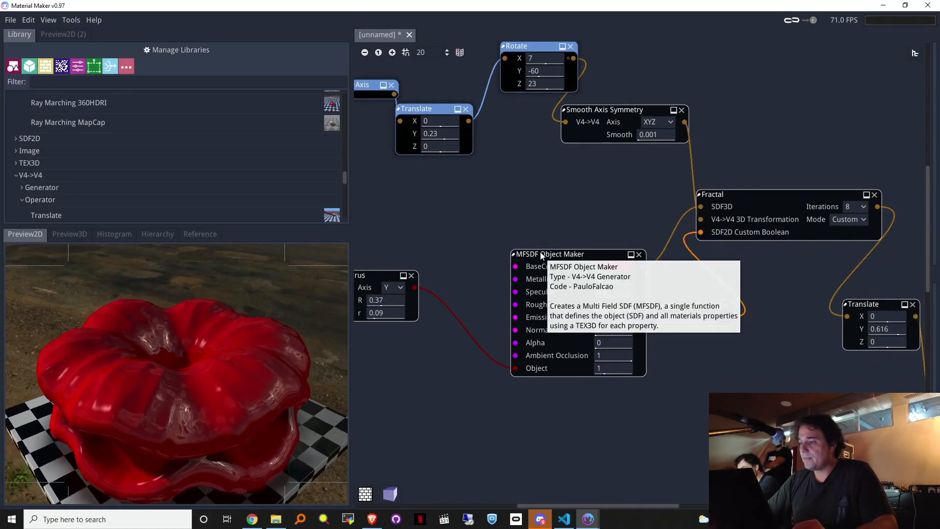
drag(530, 252, 462, 227)
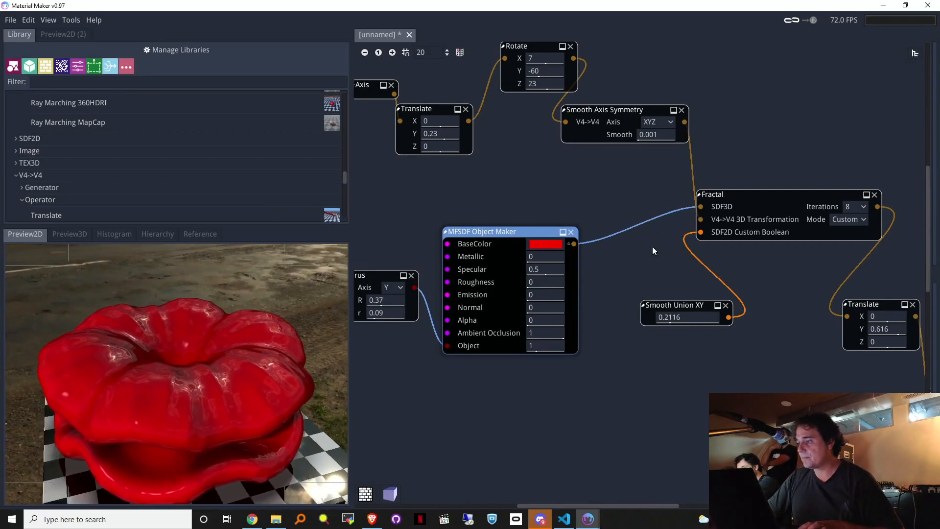
drag(701, 208, 612, 310)
drag(701, 206, 557, 414)
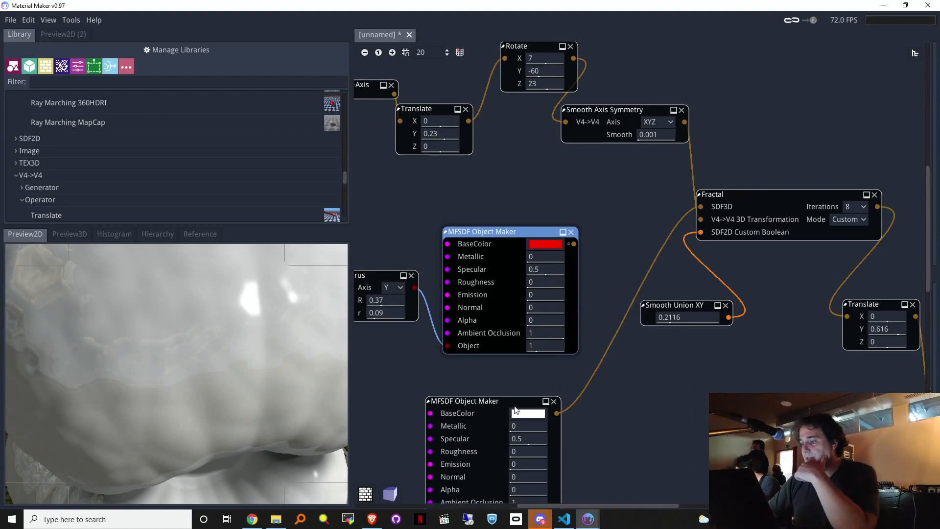
drag(471, 402, 529, 375)
Step: Give the white object a Box shape sized X 0.14, Y 0.32, Z 0.07
drag(489, 489, 420, 441)
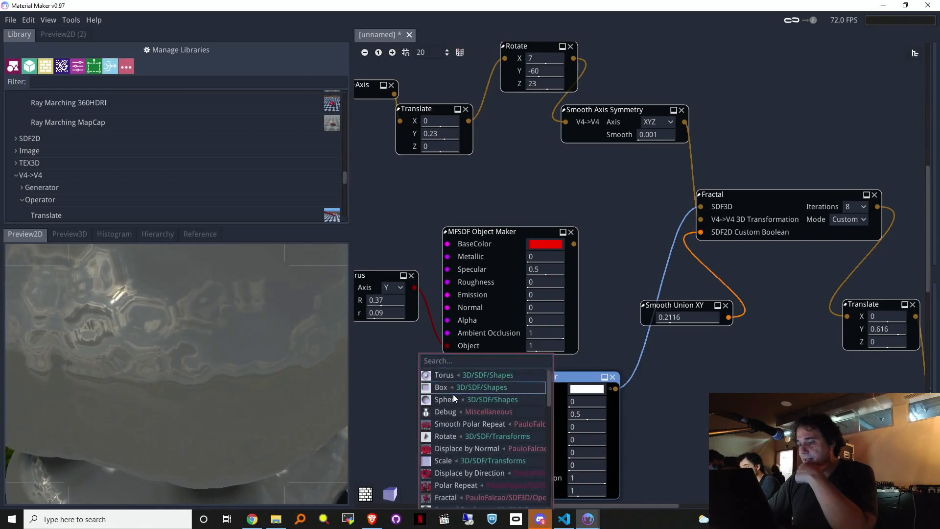
click(451, 390)
drag(451, 445, 499, 452)
drag(384, 454, 460, 449)
middle_drag(697, 405, 856, 313)
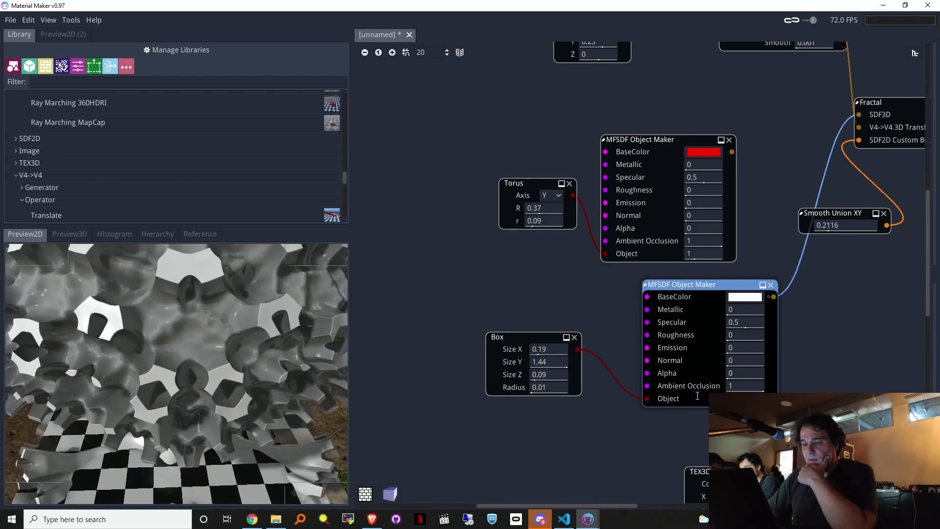
drag(541, 374, 451, 362)
mouse_move(549, 351)
mouse_down()
mouse_move(524, 354)
mouse_move(534, 353)
mouse_up()
middle_drag(804, 130, 696, 267)
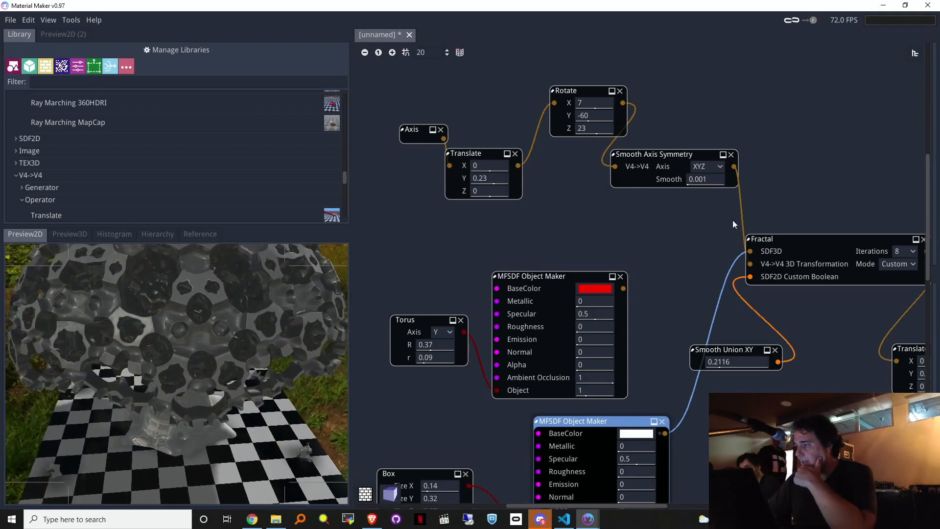
Step: Round the Box's corners to a 0.05 radius
scroll(705, 426, down, 4)
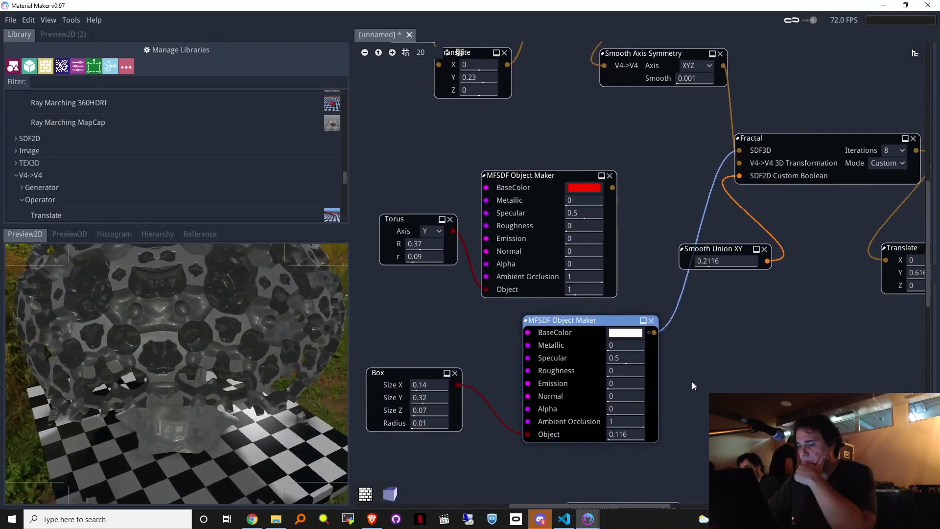
mouse_move(706, 397)
middle_down()
mouse_move(684, 405)
mouse_move(697, 411)
middle_up()
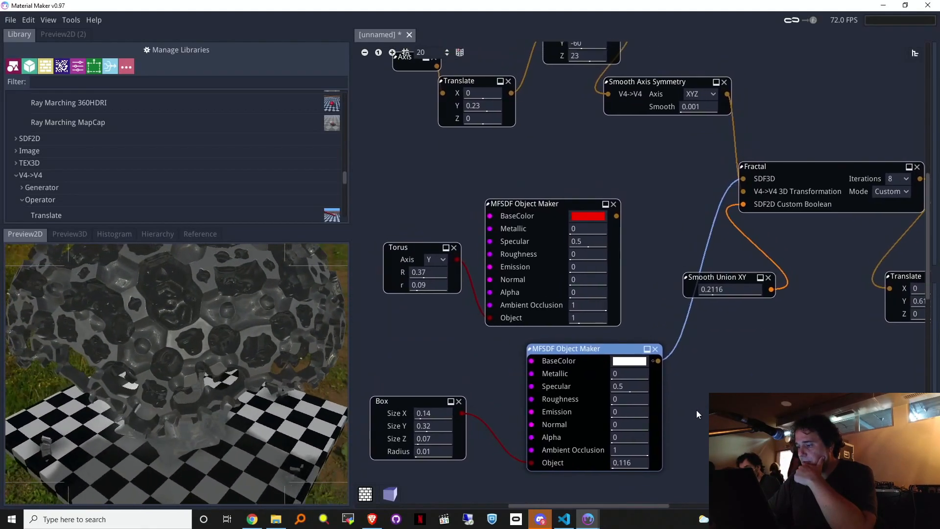
drag(437, 455, 456, 454)
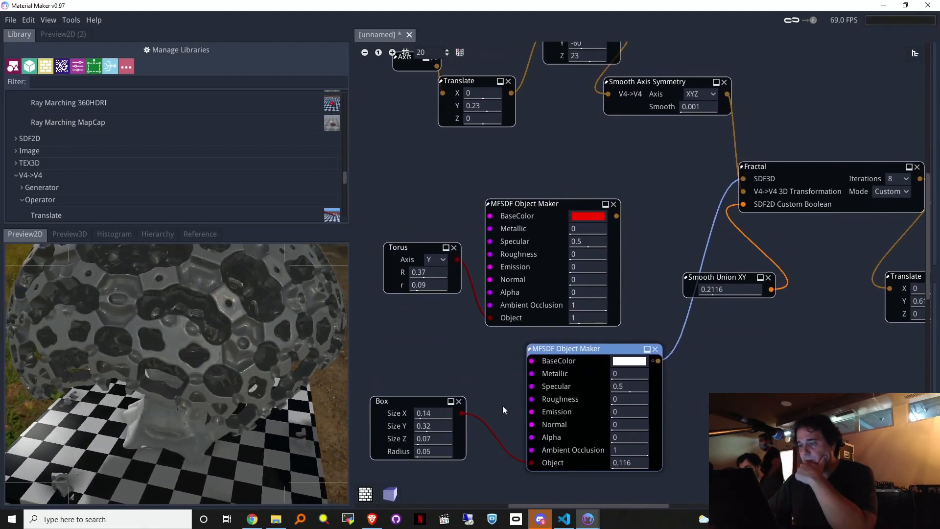
Step: Join the red and white objects in a Smooth Boolean with smoothness 0, feeding the Fractal
drag(633, 224, 650, 237)
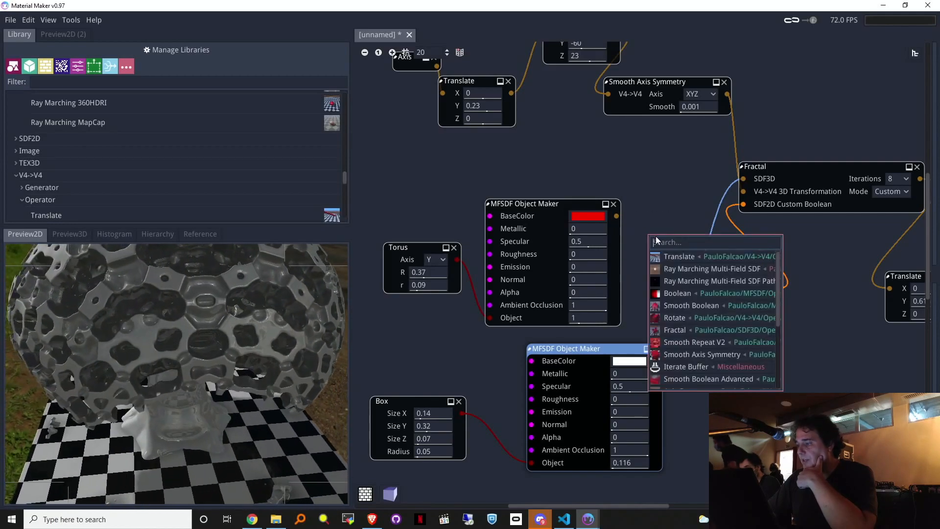
click(679, 306)
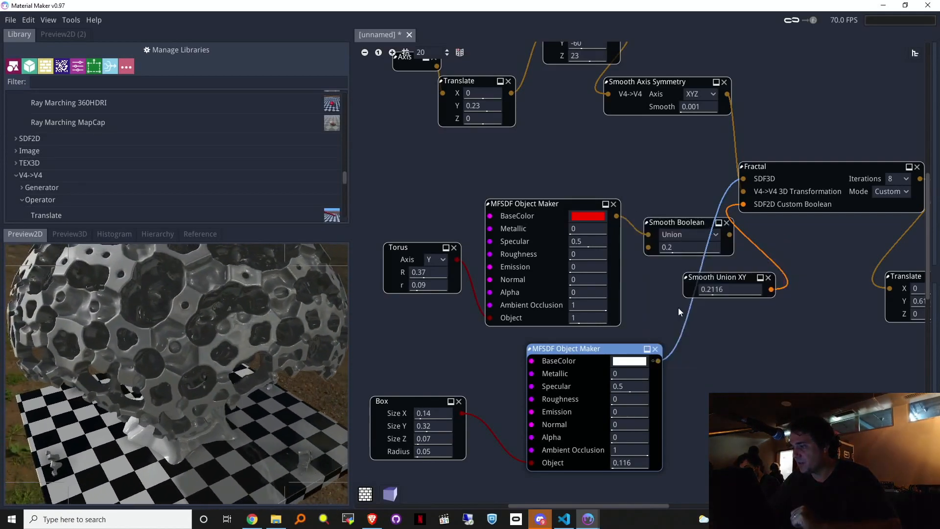
drag(659, 361, 648, 247)
drag(730, 234, 742, 192)
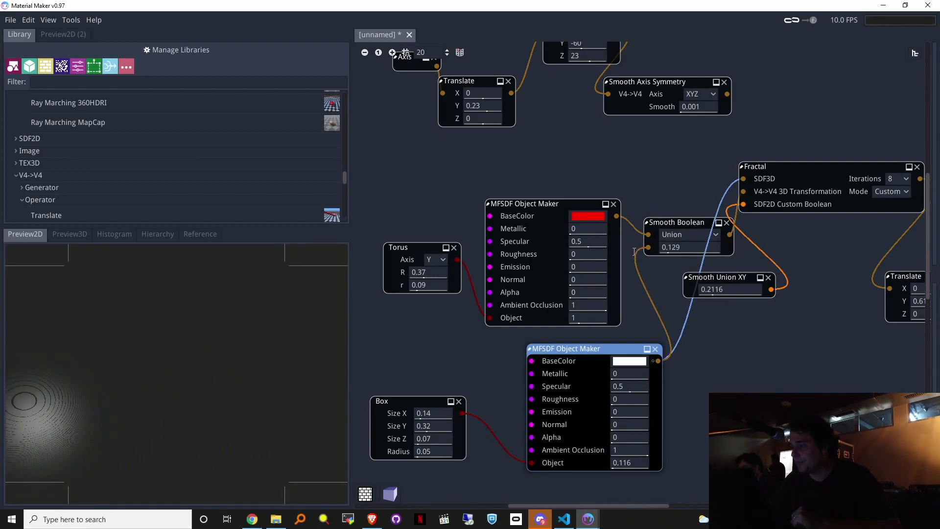
drag(634, 252, 618, 251)
drag(667, 221, 637, 226)
Step: Send the Smooth Boolean result directly to the ray marcher for preview
middle_drag(774, 338, 598, 302)
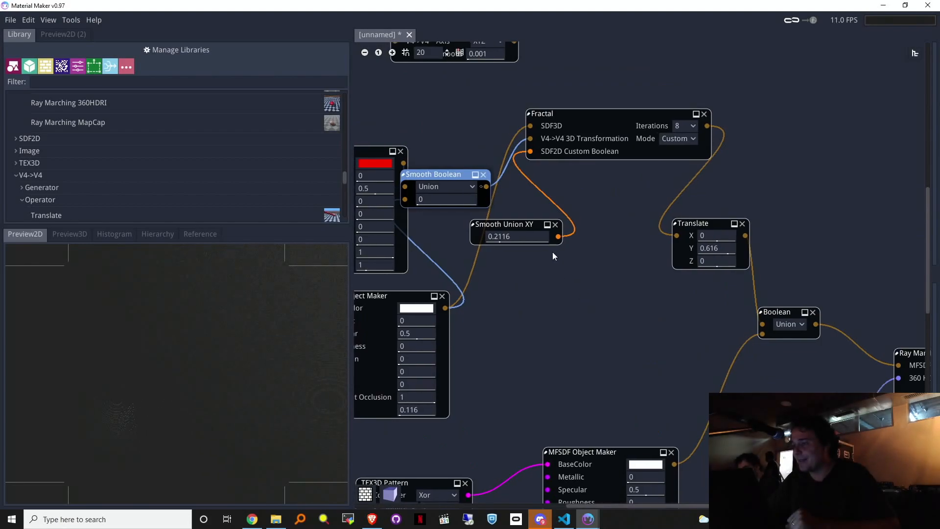
drag(488, 186, 900, 368)
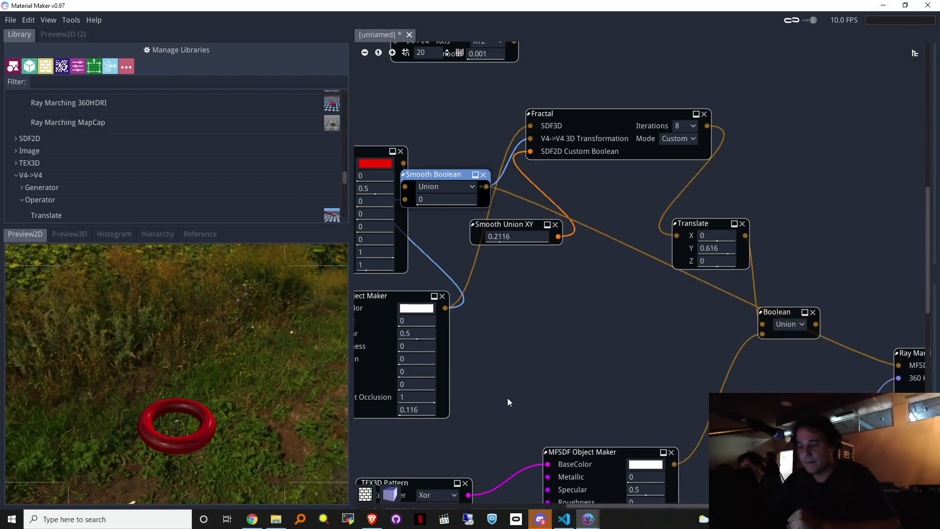
middle_drag(572, 394, 672, 396)
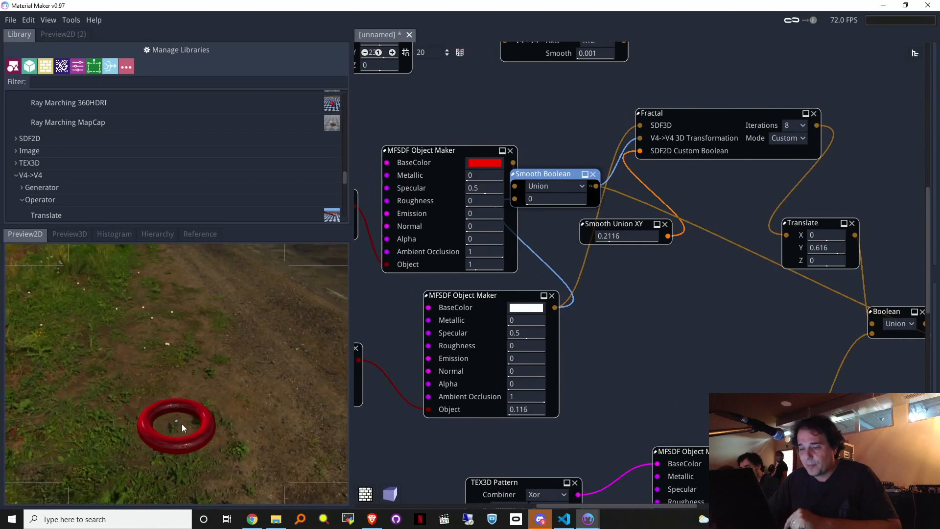
Step: Shrink the Torus main radius to 0.06
middle_drag(428, 326, 530, 326)
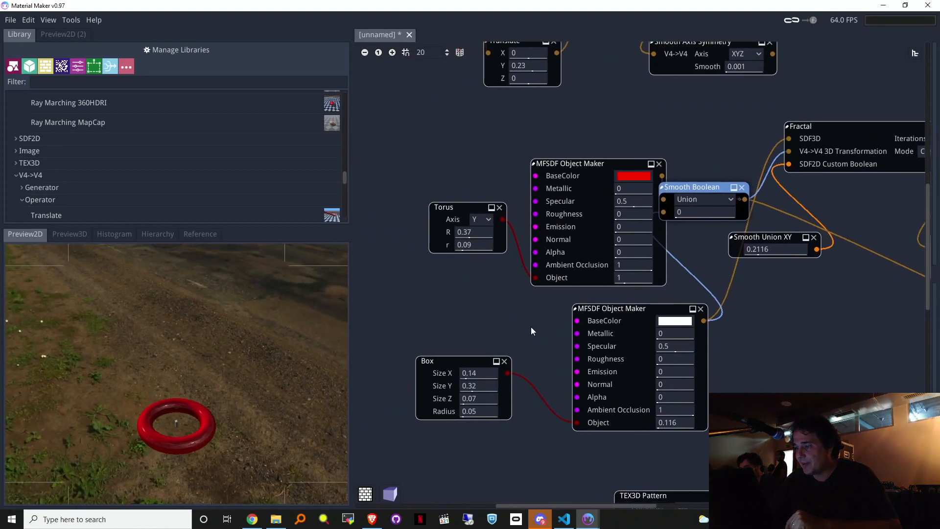
mouse_move(472, 232)
mouse_down()
mouse_move(426, 244)
mouse_move(464, 243)
mouse_up()
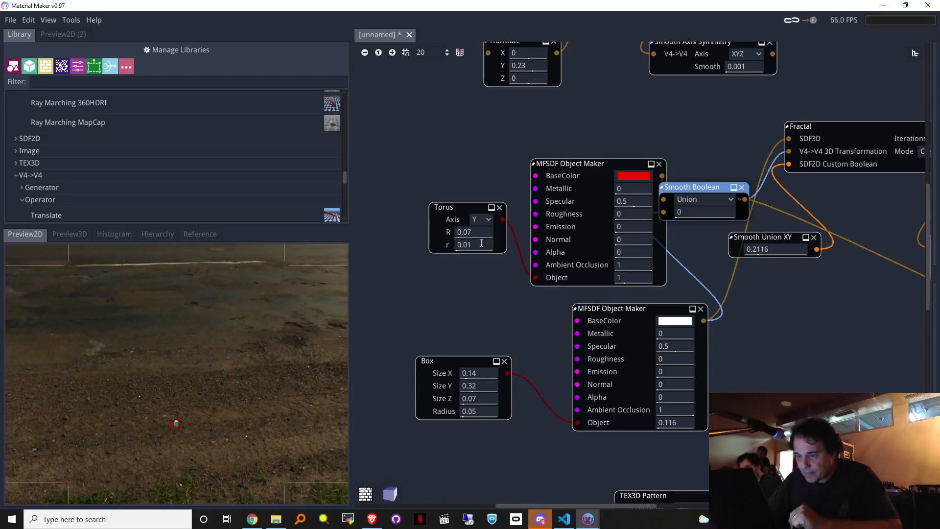
mouse_move(480, 232)
mouse_down()
mouse_move(496, 225)
mouse_move(477, 234)
mouse_up()
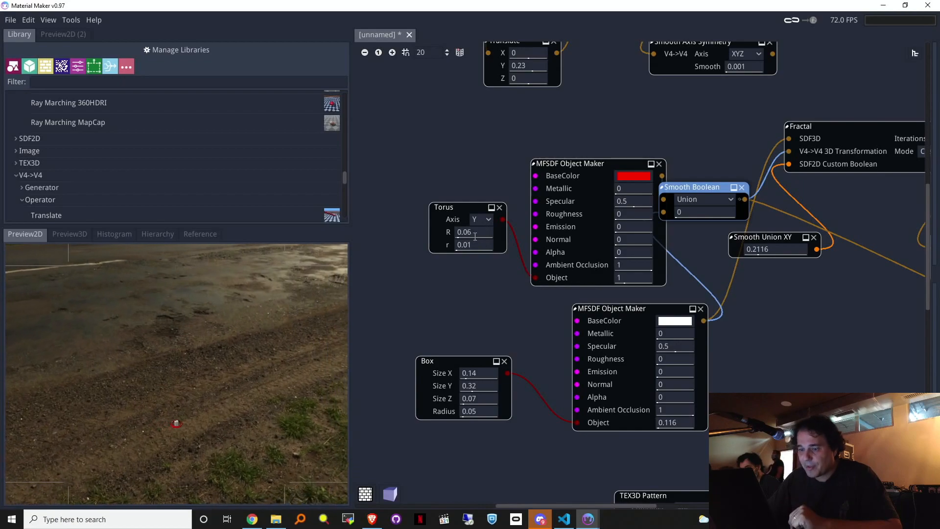
Step: Reconnect the Smooth Boolean into the Fractal's SDF3D input and tidy the node layout
middle_drag(842, 326, 516, 319)
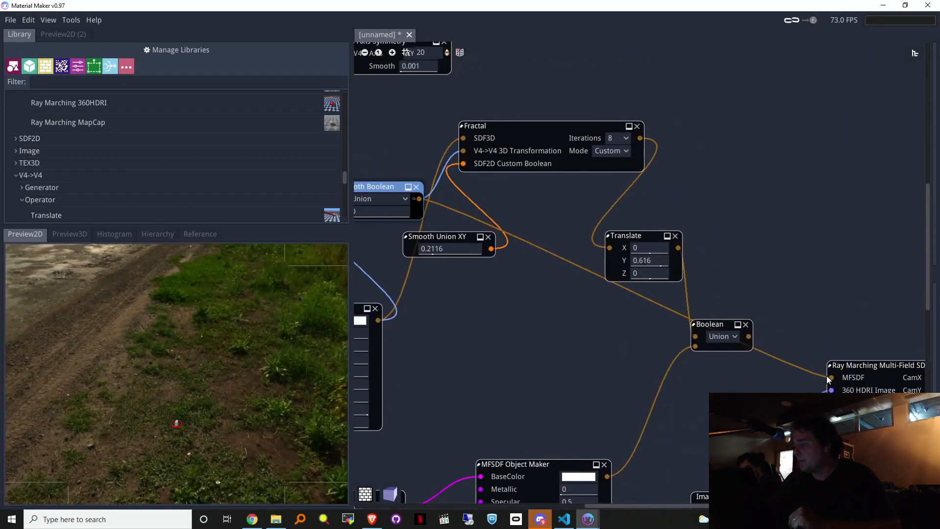
drag(834, 376, 438, 208)
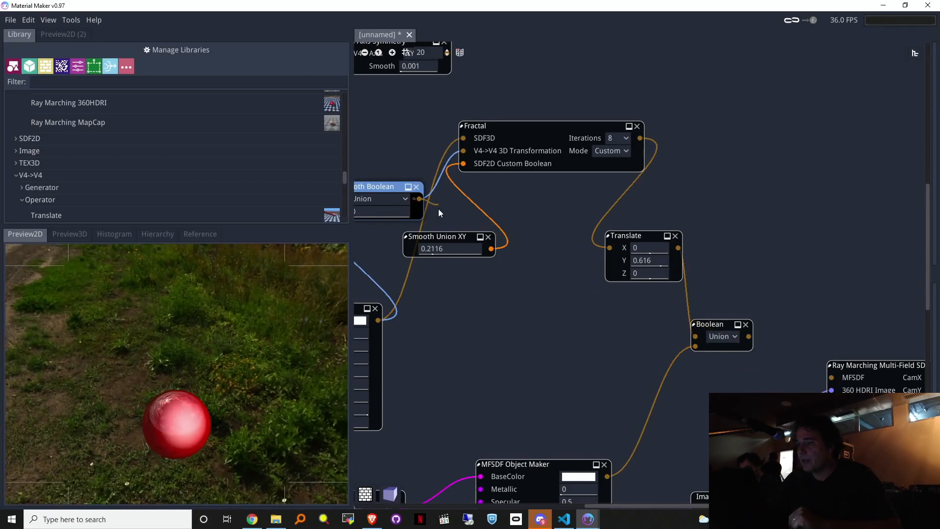
drag(468, 132, 463, 138)
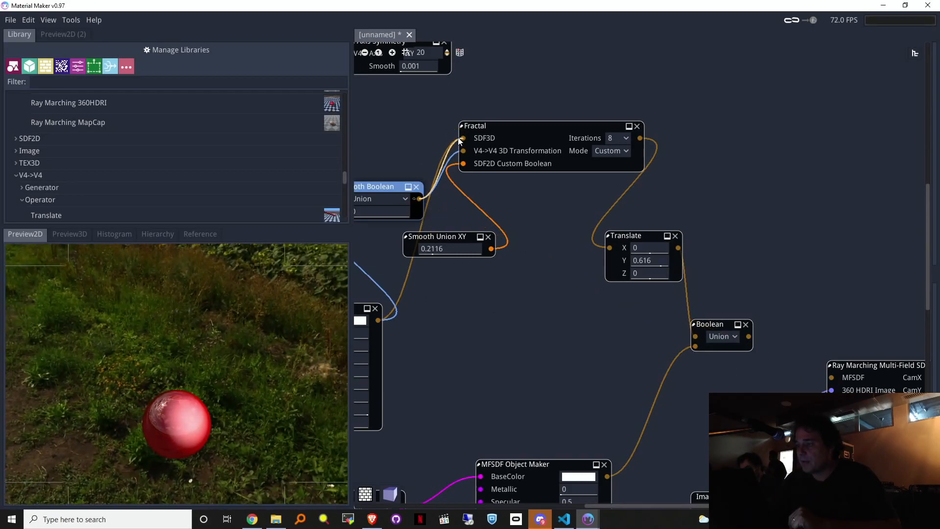
drag(557, 126, 603, 144)
middle_drag(450, 113, 570, 144)
drag(495, 216, 533, 214)
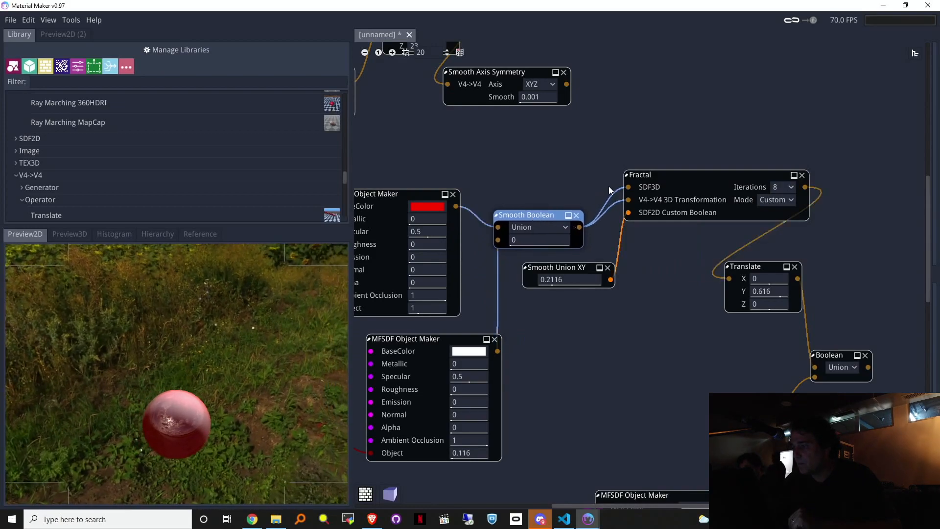
middle_drag(566, 179, 633, 235)
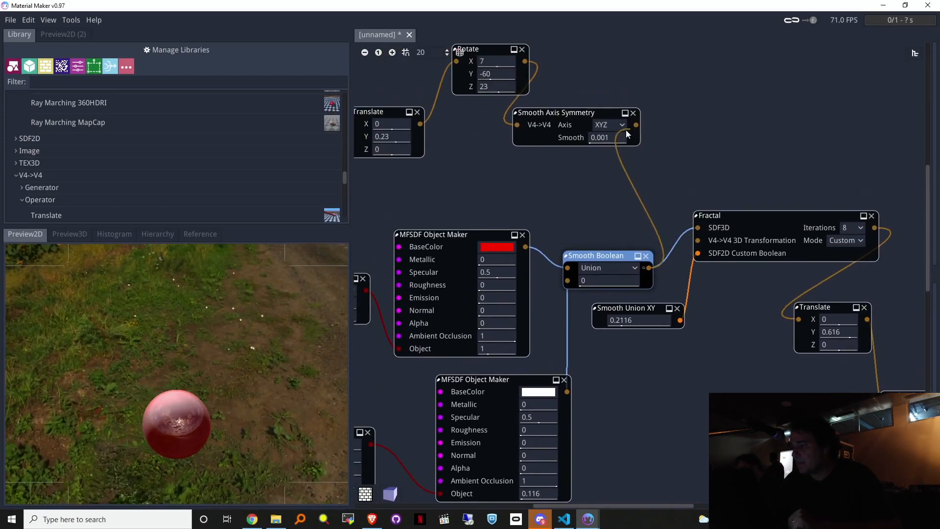
Step: Wire Smooth Axis Symmetry into the Fractal's transformation input and restore the output to the ray marcher
drag(636, 125, 698, 240)
drag(758, 220, 769, 218)
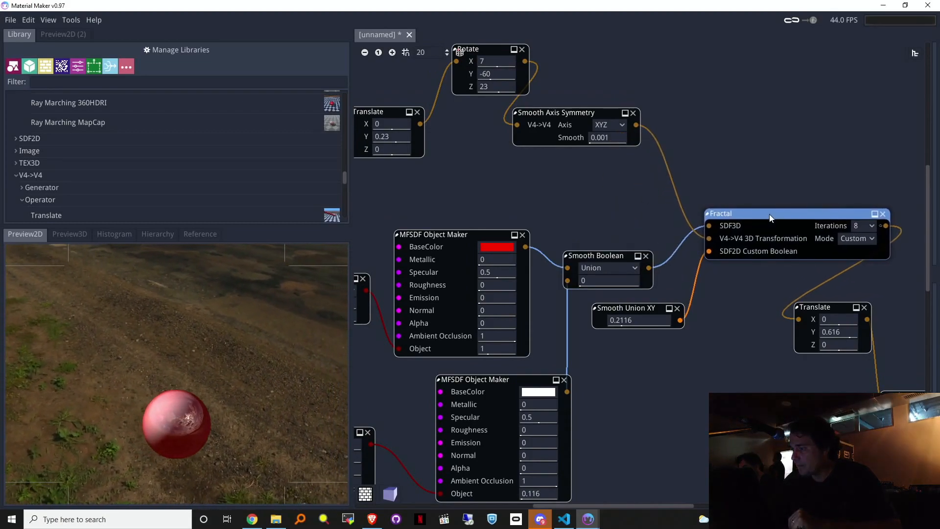
middle_drag(794, 151, 566, 110)
middle_drag(725, 364, 720, 352)
drag(704, 354, 785, 396)
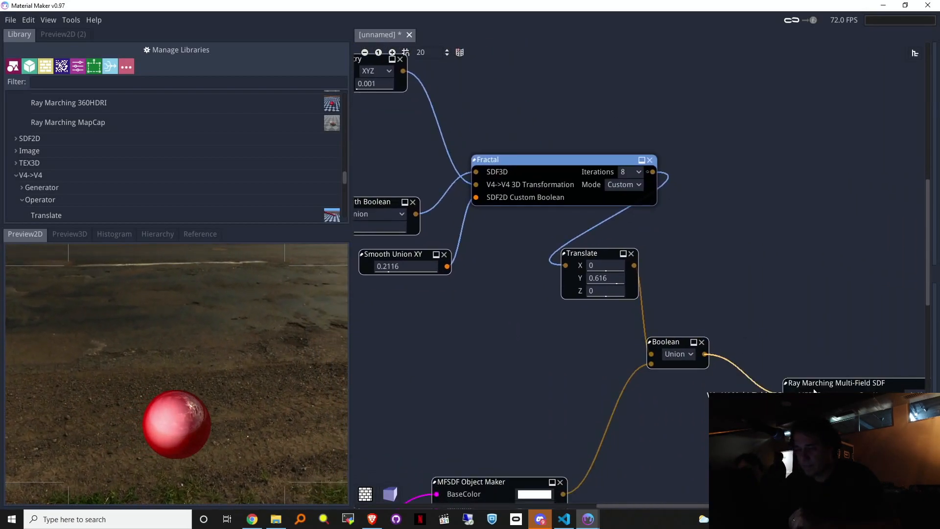
drag(247, 362, 158, 315)
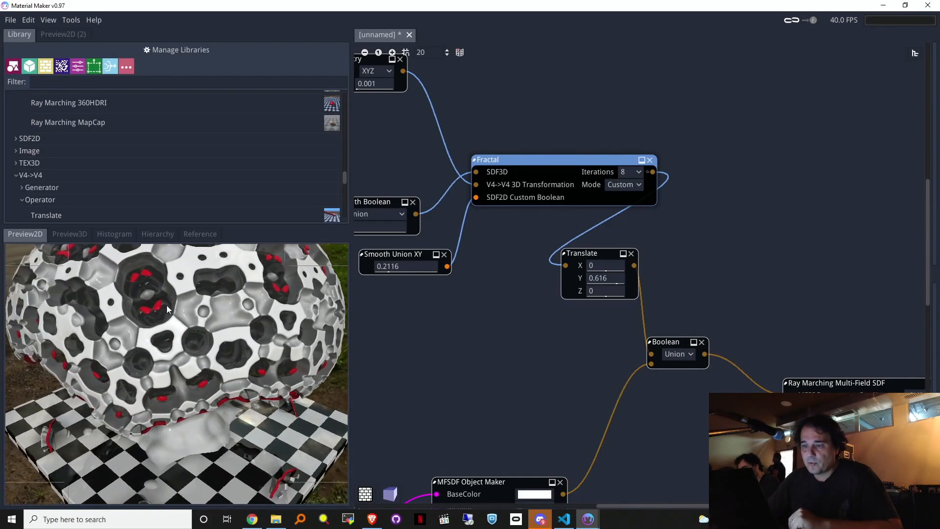
Step: Set Smooth Boolean smoothness to 0.081 and Smooth Union XY to 0.244
middle_drag(470, 357, 681, 392)
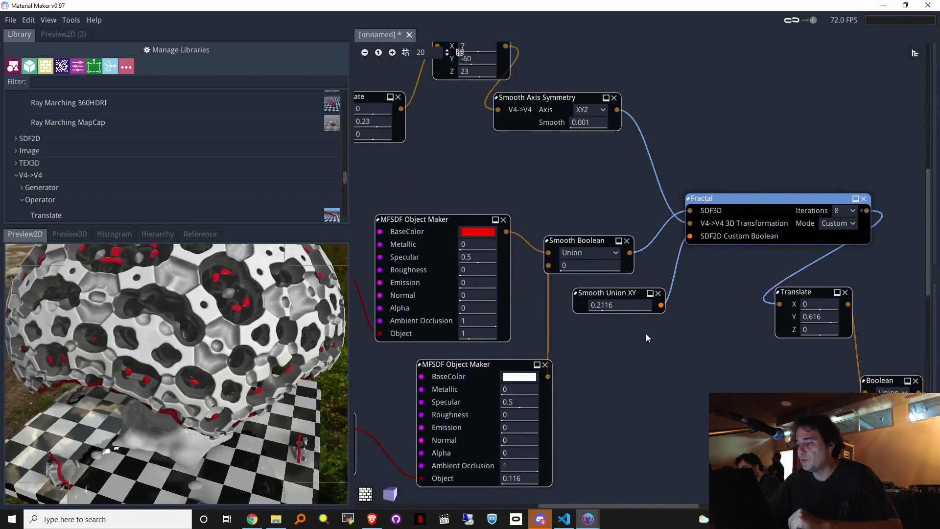
drag(578, 266, 607, 271)
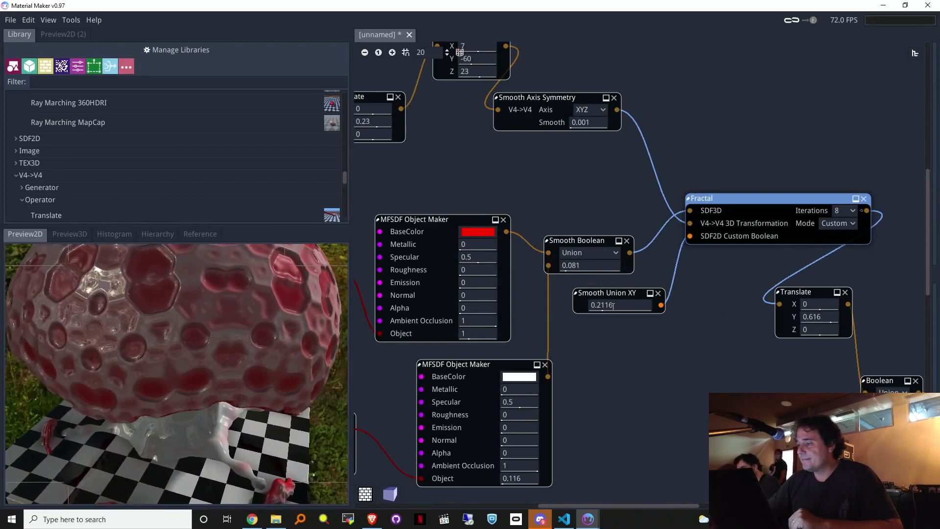
drag(612, 306, 636, 304)
drag(469, 258, 414, 250)
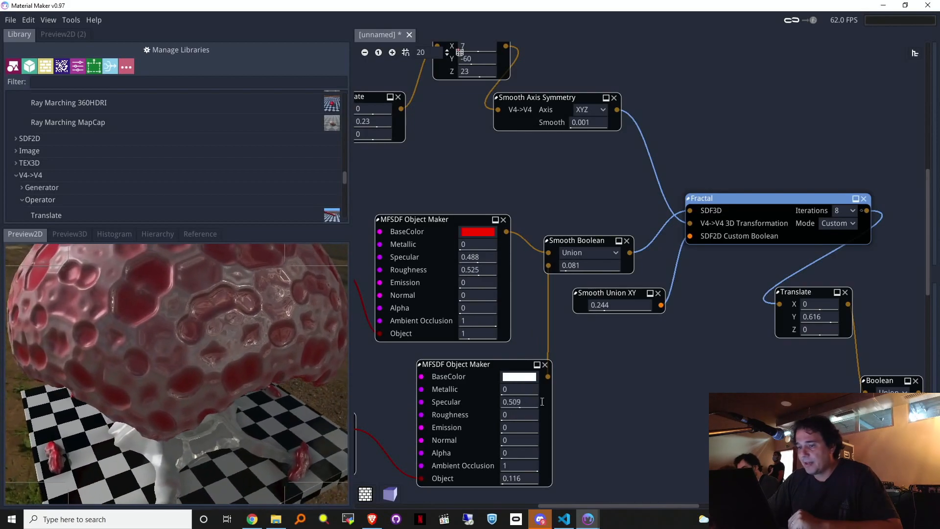
Step: Raise the white object's specular, check both objects' base colours, and try a thicker torus tube
drag(529, 402, 628, 394)
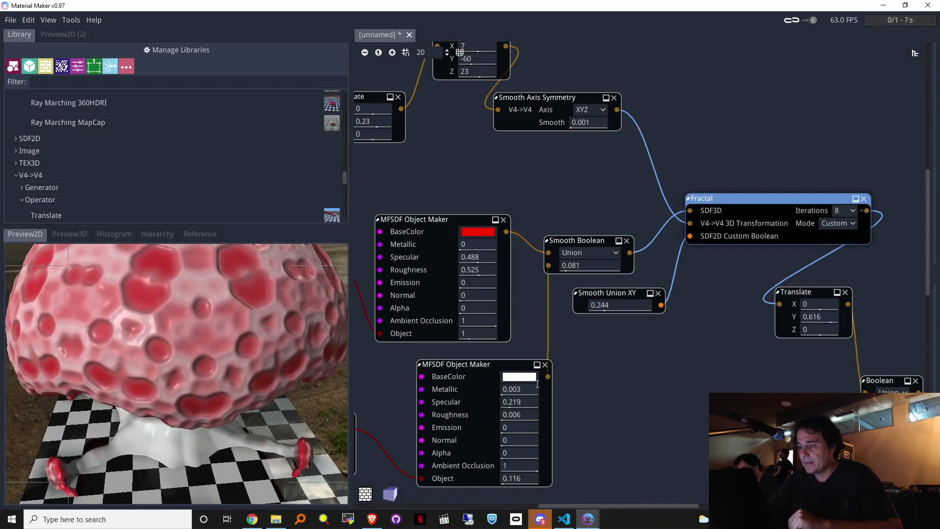
click(468, 231)
drag(396, 79, 479, 4)
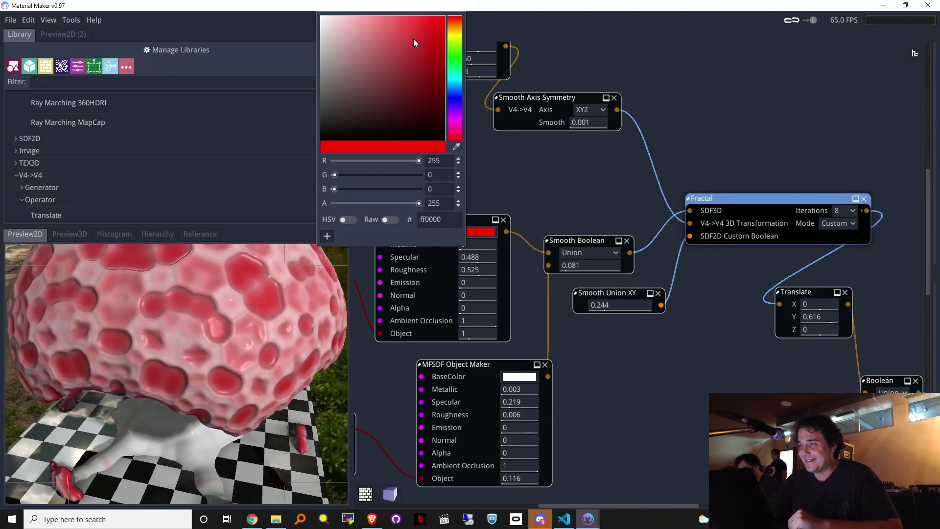
click(536, 377)
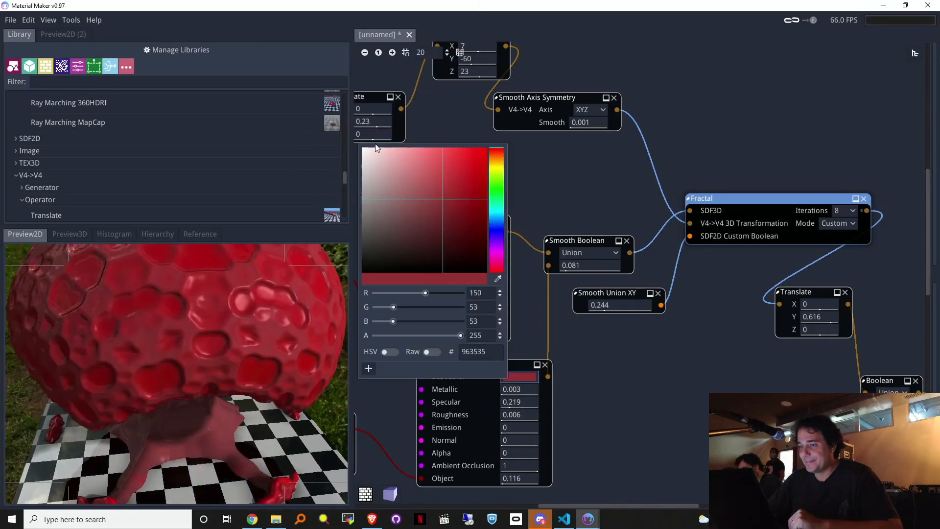
click(662, 223)
middle_drag(631, 381, 800, 358)
drag(481, 282, 508, 284)
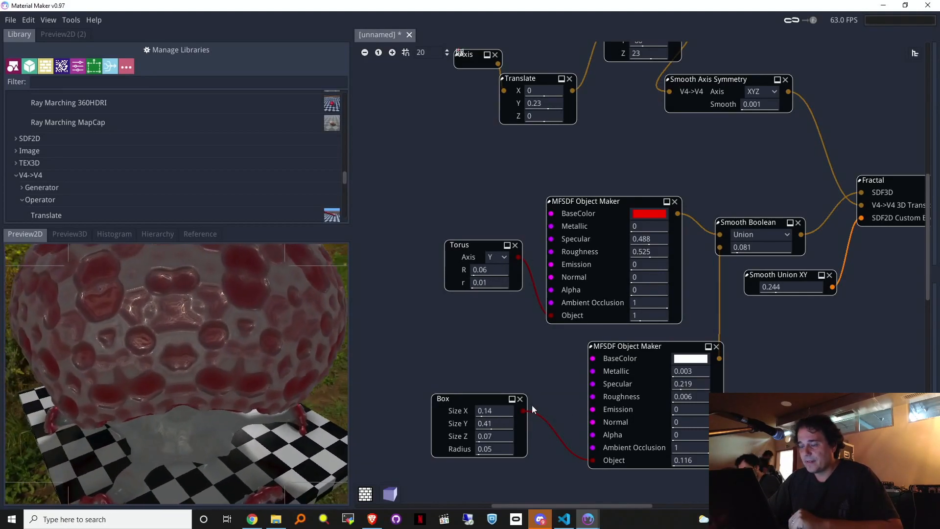
Step: Raise symmetry smoothing to 0.00039 and turn the Rotate node to X -33, Y -33
middle_drag(790, 169, 723, 343)
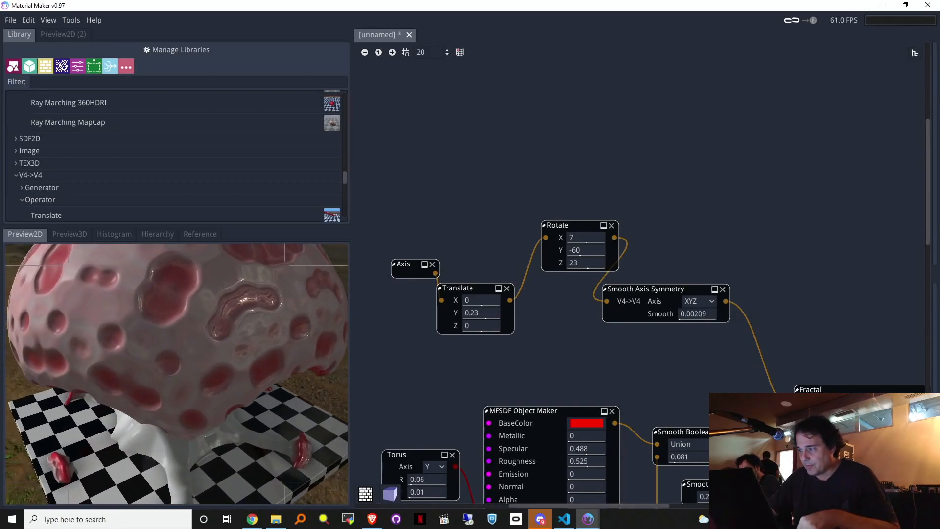
drag(701, 314, 705, 314)
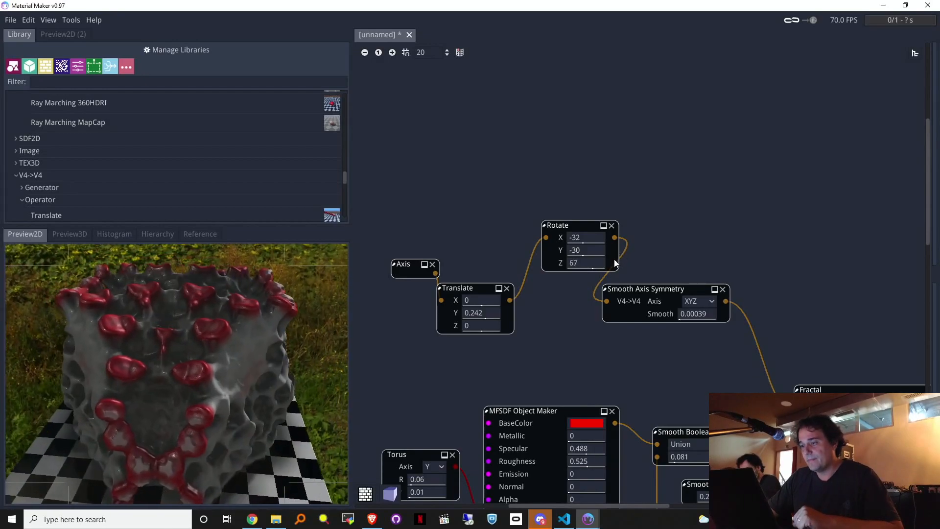
mouse_move(580, 245)
mouse_down()
mouse_move(604, 236)
mouse_move(578, 241)
mouse_up()
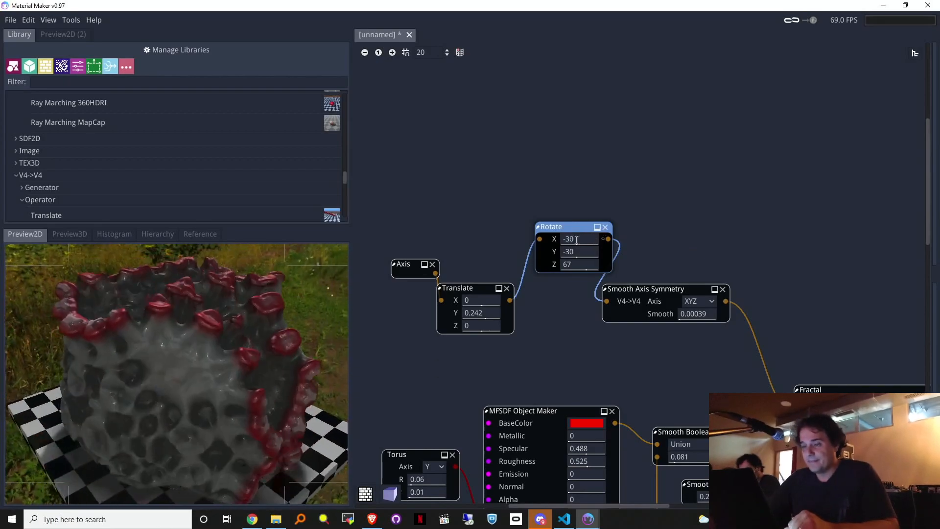
drag(573, 251, 576, 260)
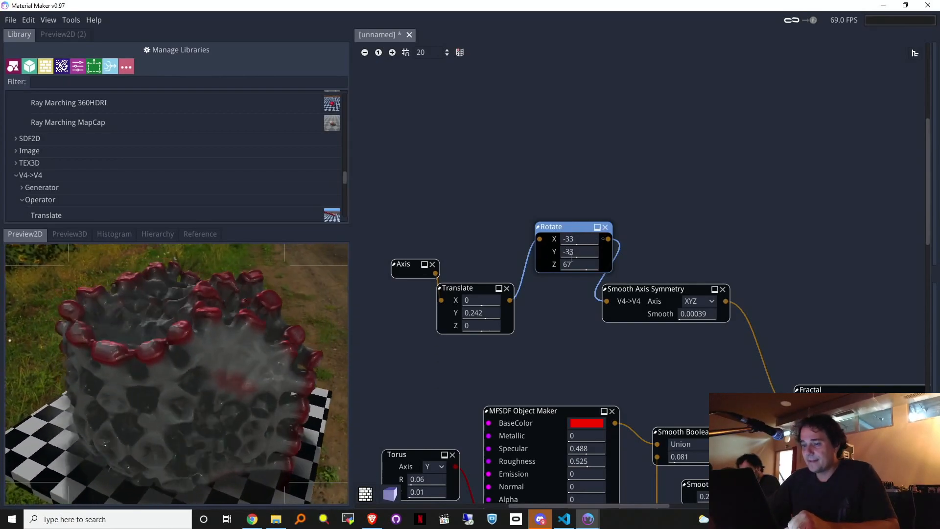
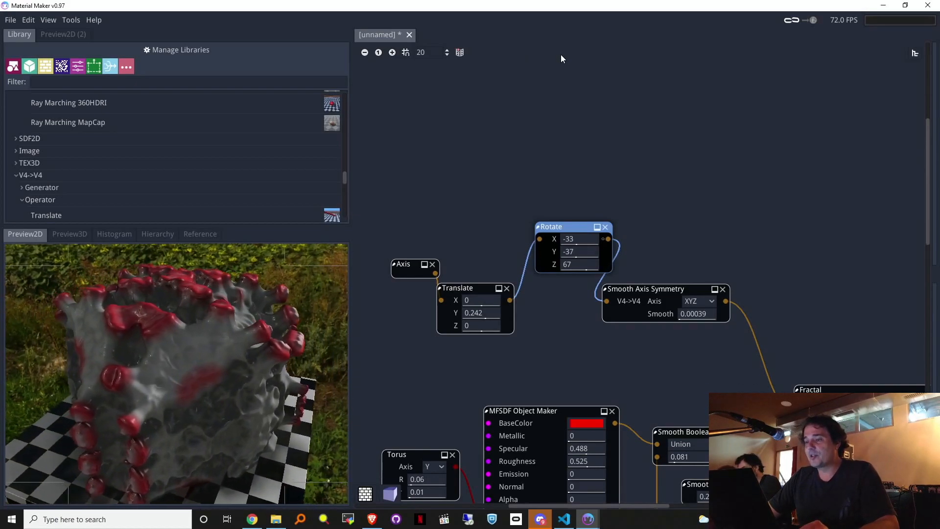
Step: Select all nodes in the current graph with Ctrl+A
drag(347, 175, 351, 219)
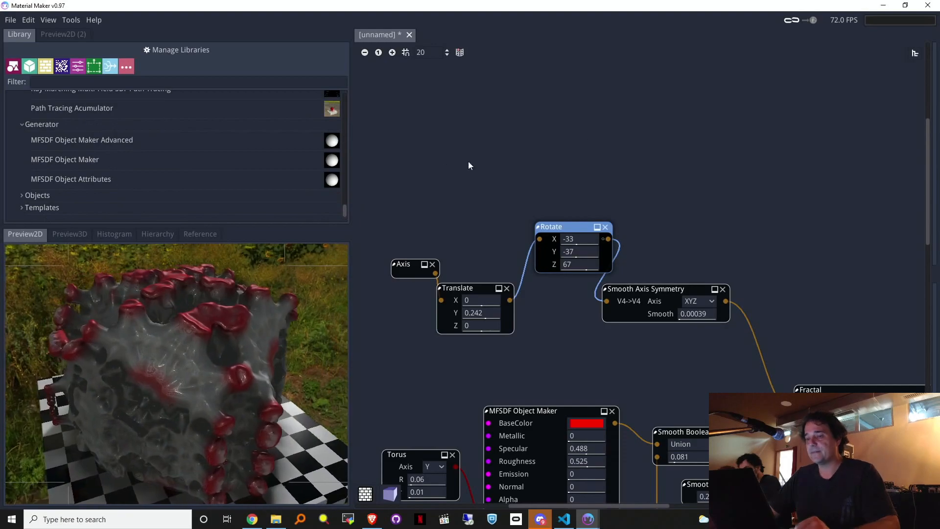
click(604, 124)
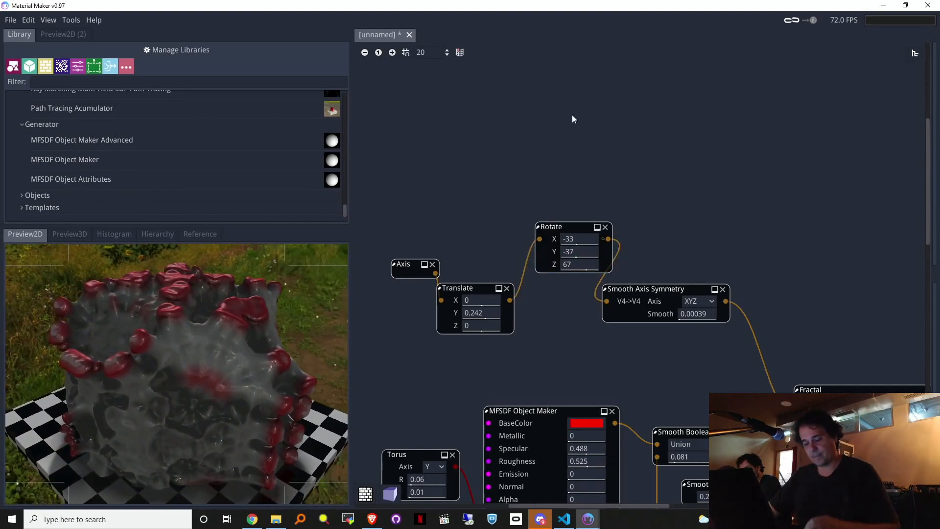
key(ctrl+a)
Step: Delete the selected nodes and expand the Objects category in the Library
key(Delete)
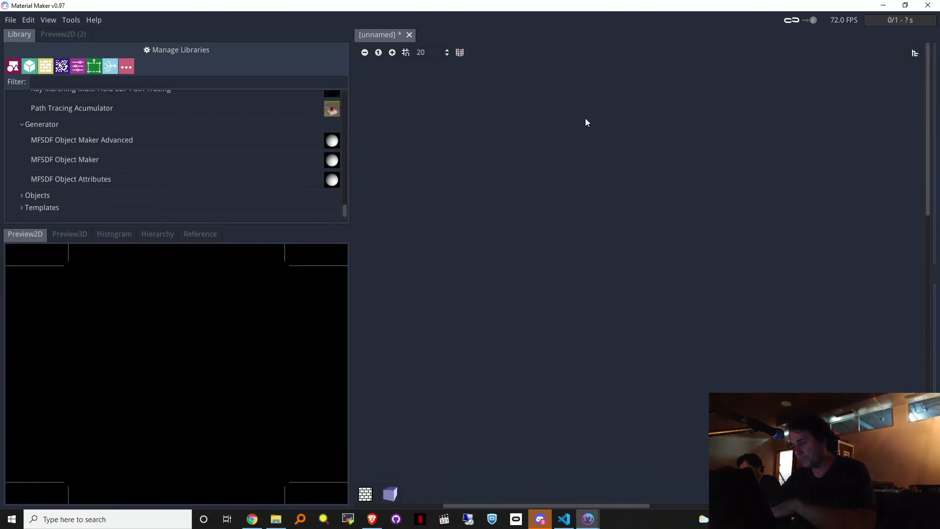
click(21, 208)
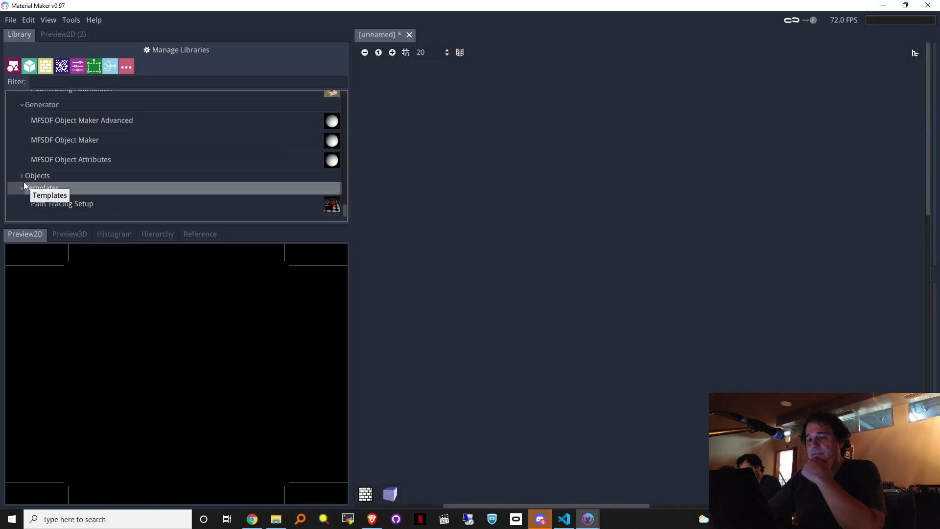
click(23, 185)
click(24, 196)
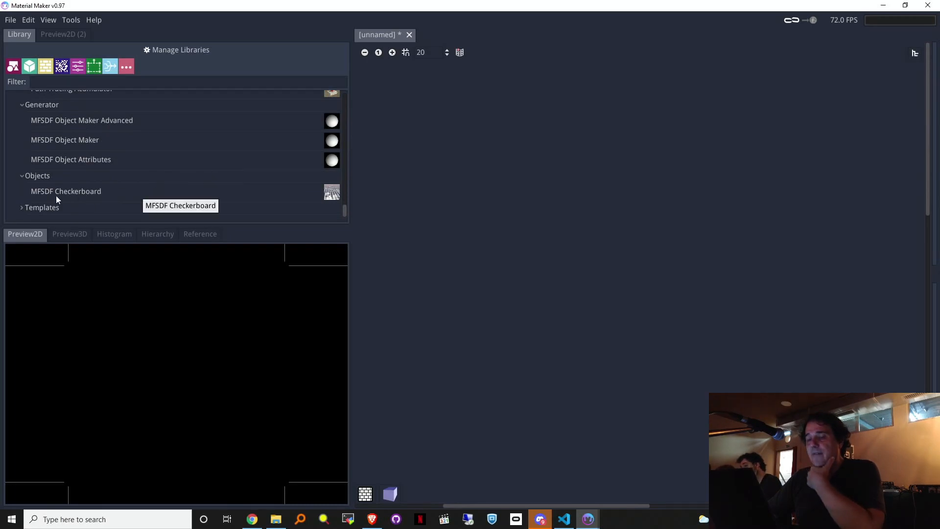
Step: Add an MFSDF Checkerboard node and wire it into a Ray Marching Multi-Field SDF node
drag(65, 193, 554, 259)
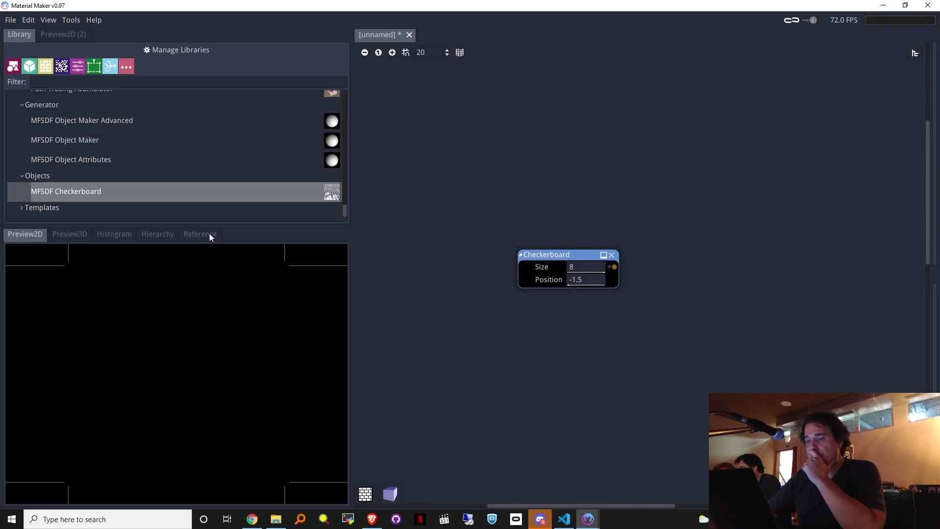
drag(614, 267, 674, 163)
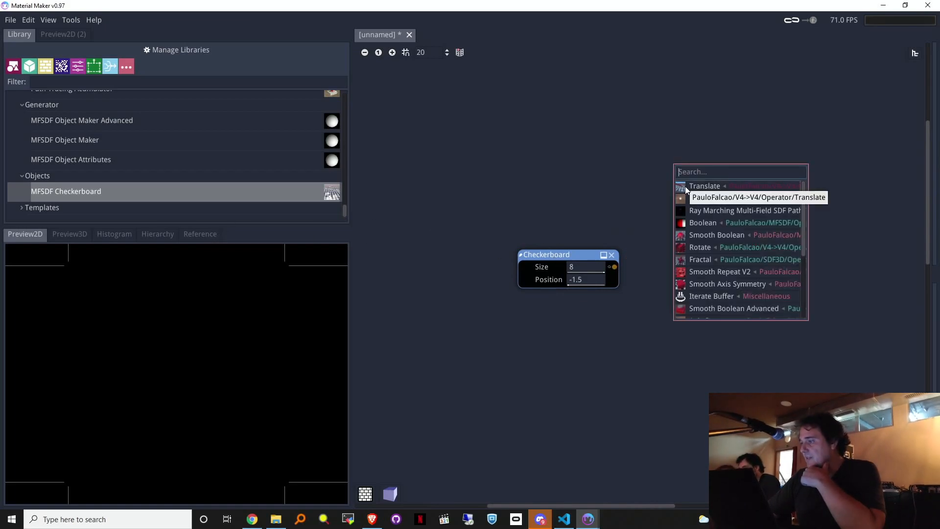
click(734, 198)
drag(692, 164, 711, 180)
drag(550, 259, 538, 257)
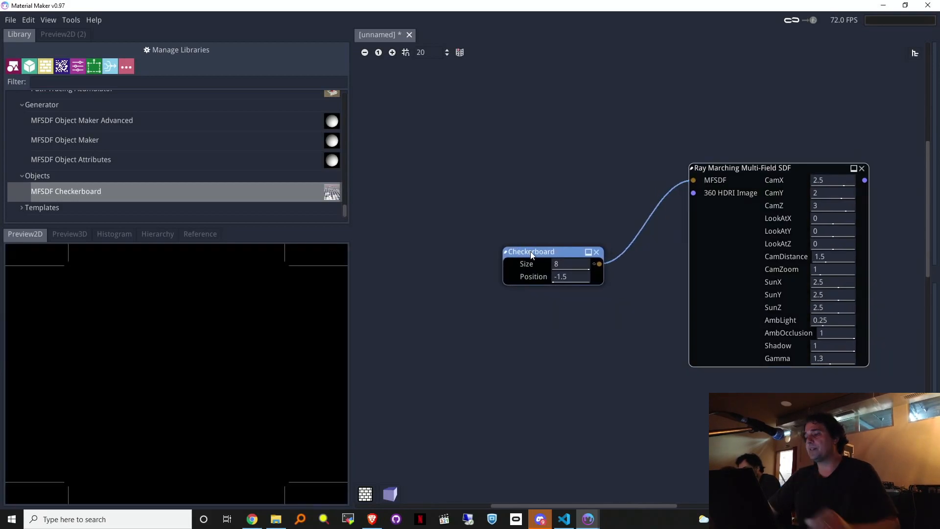
Step: Open the Checkerboard's inner graph and look through its library-item and node-saving options
click(522, 291)
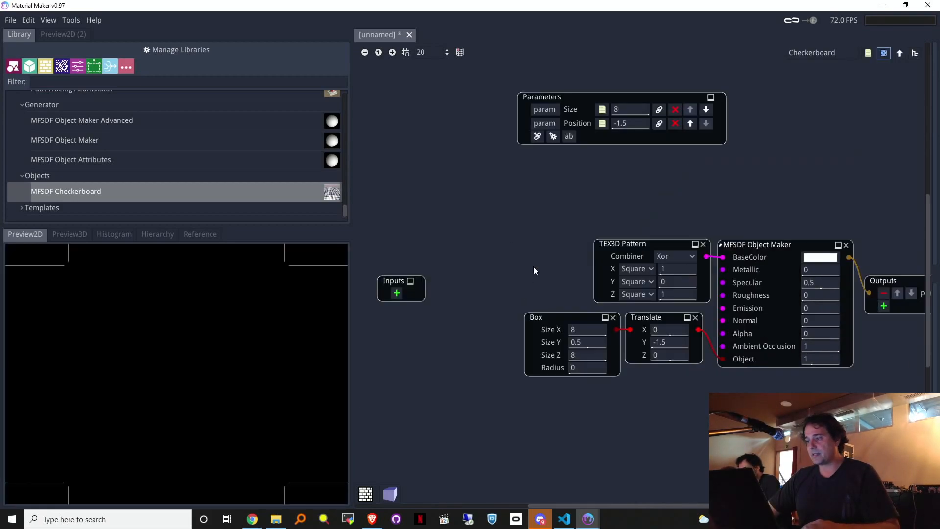
middle_drag(818, 174, 622, 163)
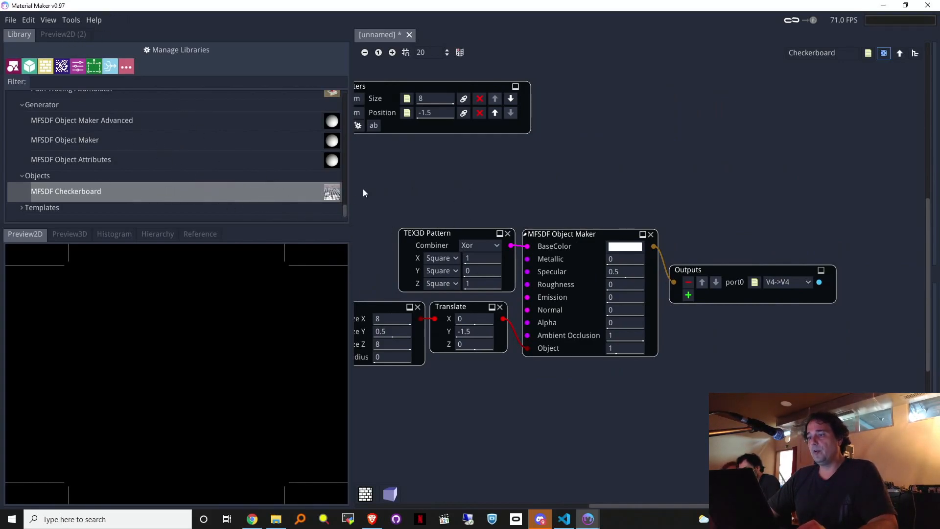
right_click(279, 194)
click(113, 193)
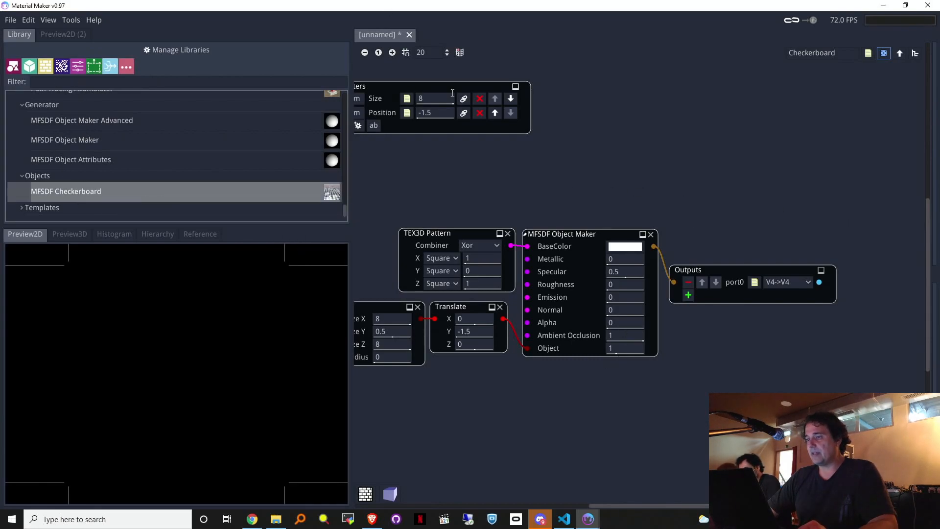
click(69, 20)
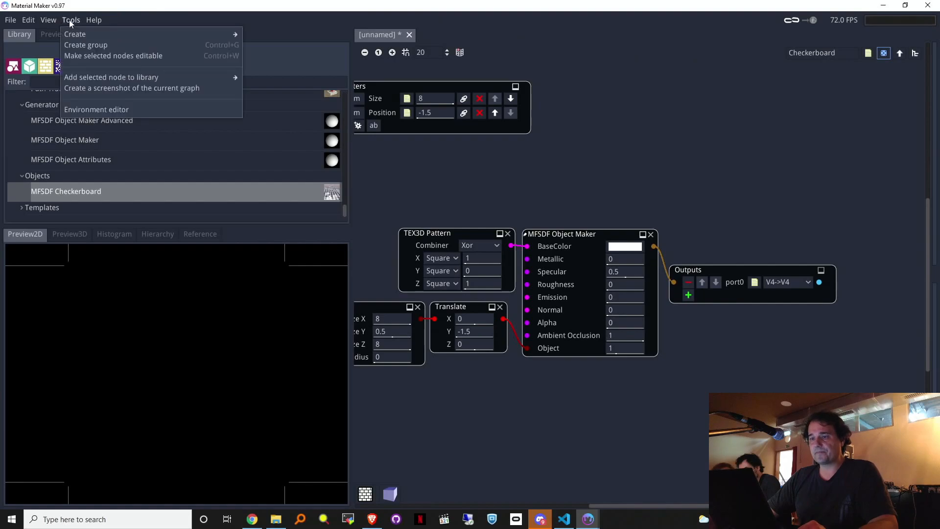
mouse_move(104, 74)
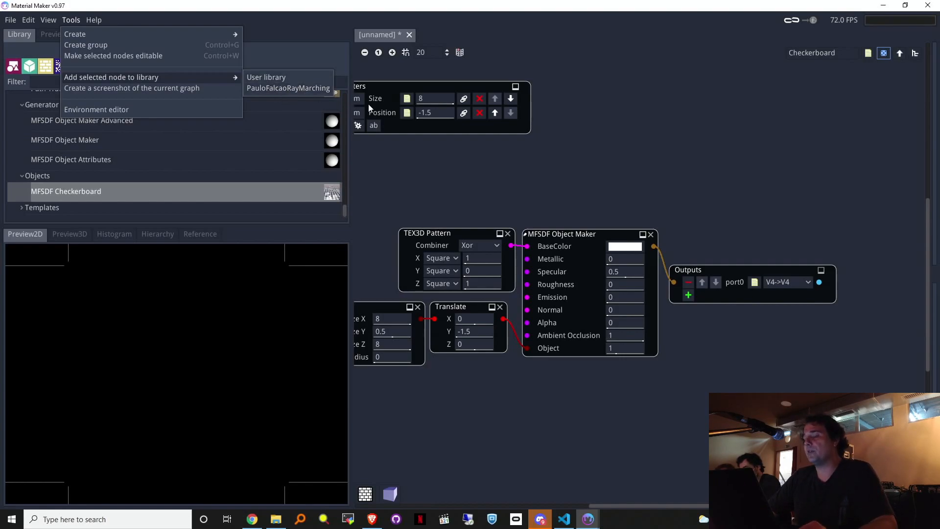
click(703, 125)
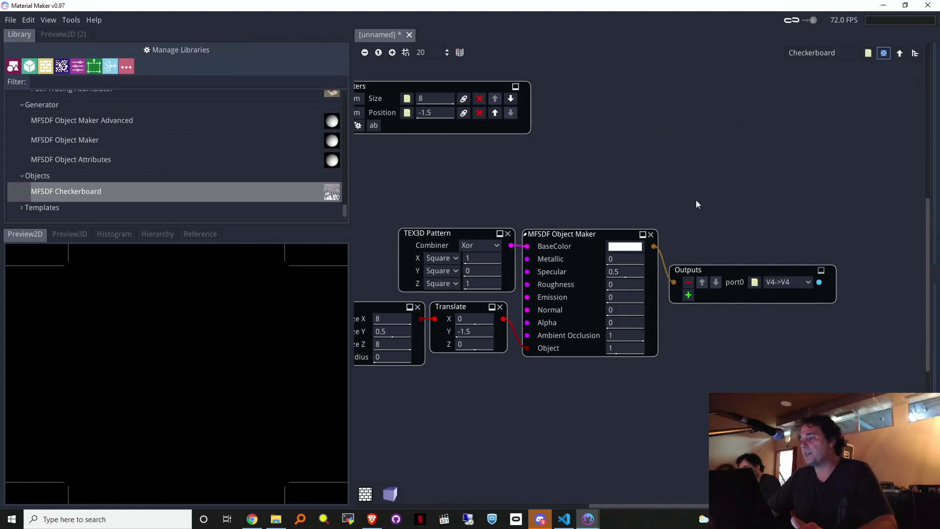
middle_drag(576, 212, 716, 207)
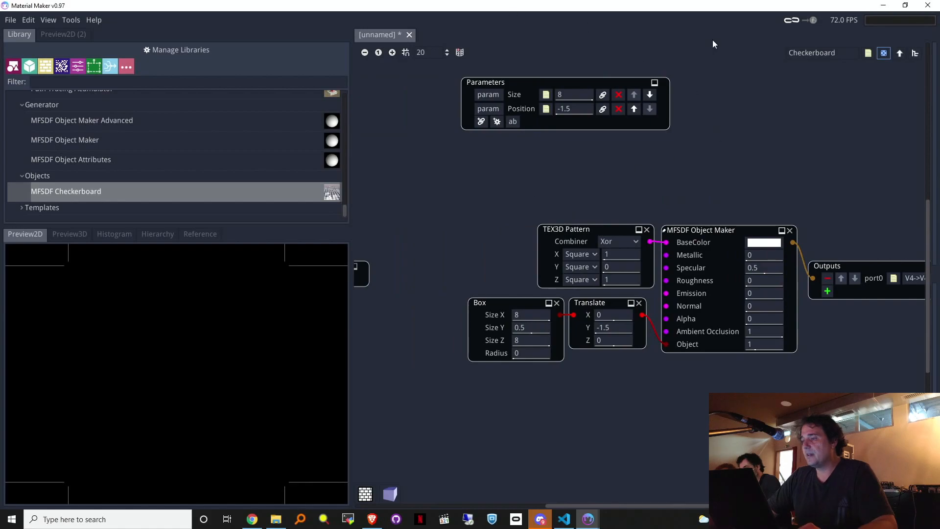
Step: Return to the main graph and rearrange the Checkerboard and render nodes
click(901, 54)
middle_drag(721, 169, 829, 287)
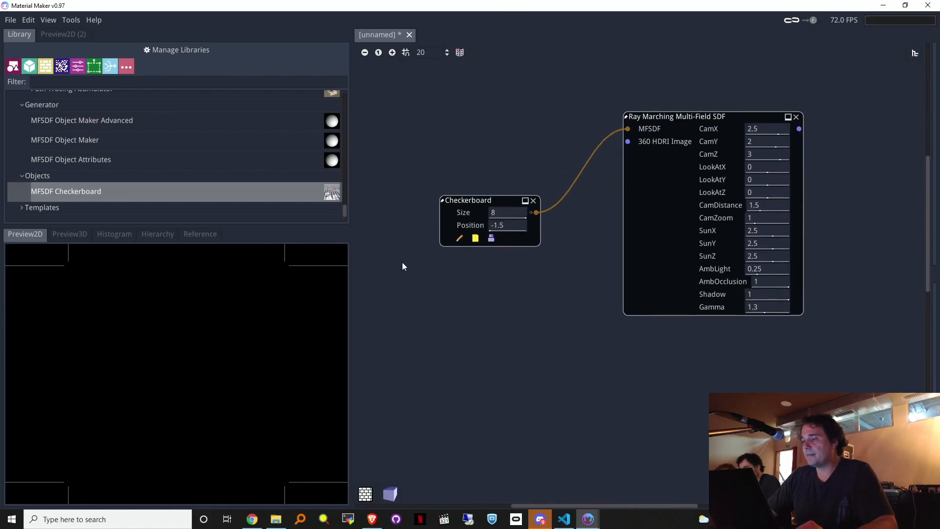
drag(471, 199, 459, 203)
drag(670, 120, 724, 155)
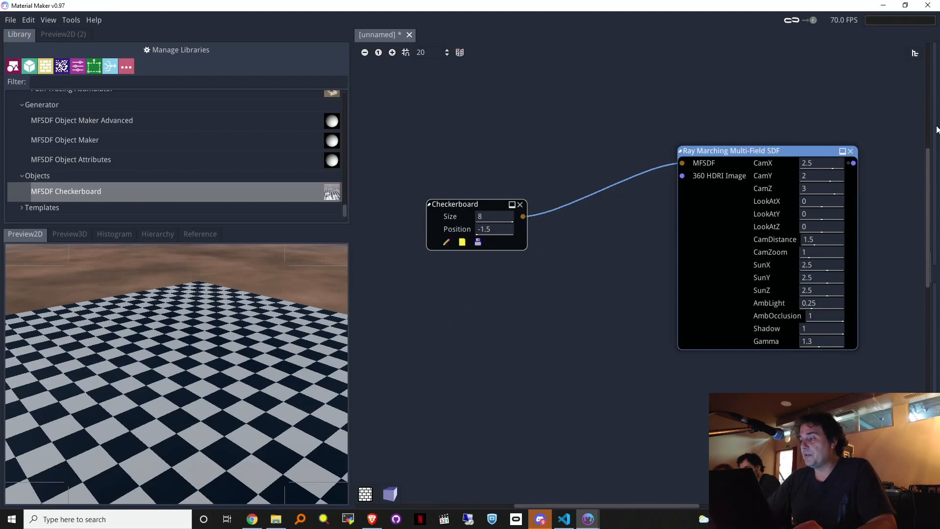
Step: Swap the Ray Marching node for an unwired Ray Marching Multi-Field SDF Path Tracing node
click(852, 152)
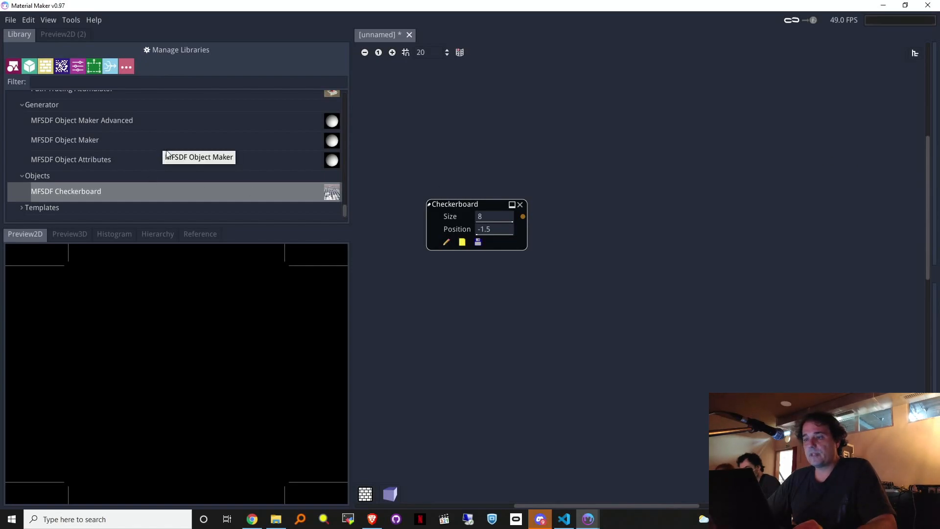
scroll(124, 167, up, 5)
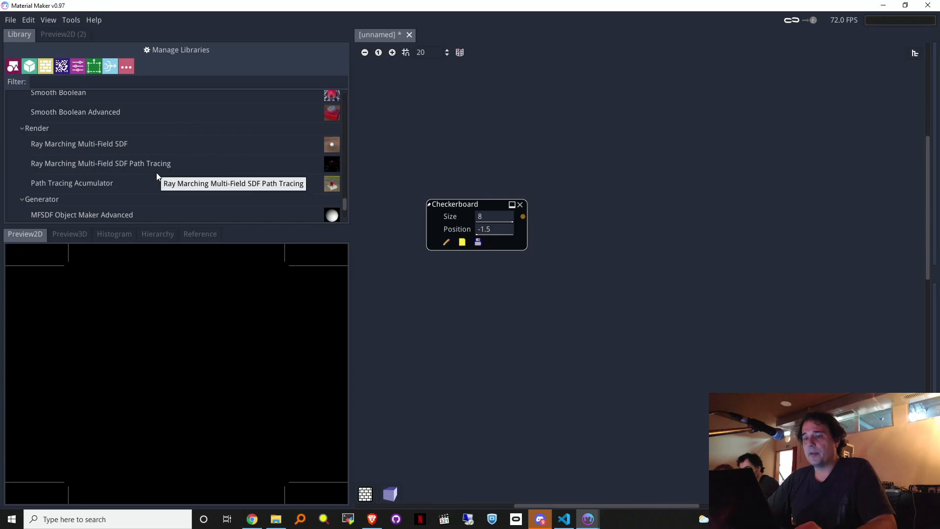
mouse_move(128, 167)
mouse_down()
mouse_move(497, 179)
mouse_move(702, 158)
mouse_up()
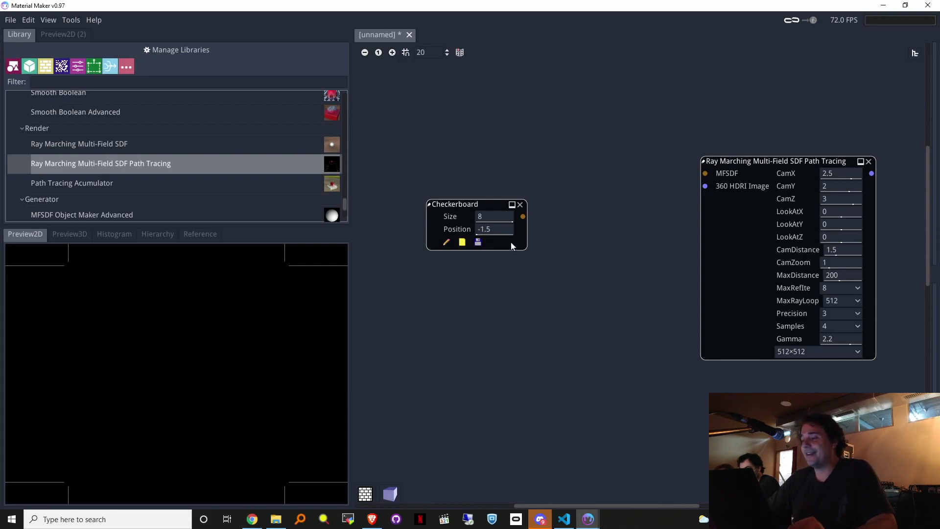
mouse_move(523, 216)
mouse_down()
mouse_move(640, 196)
mouse_move(601, 206)
mouse_up()
click(590, 118)
drag(801, 162, 765, 162)
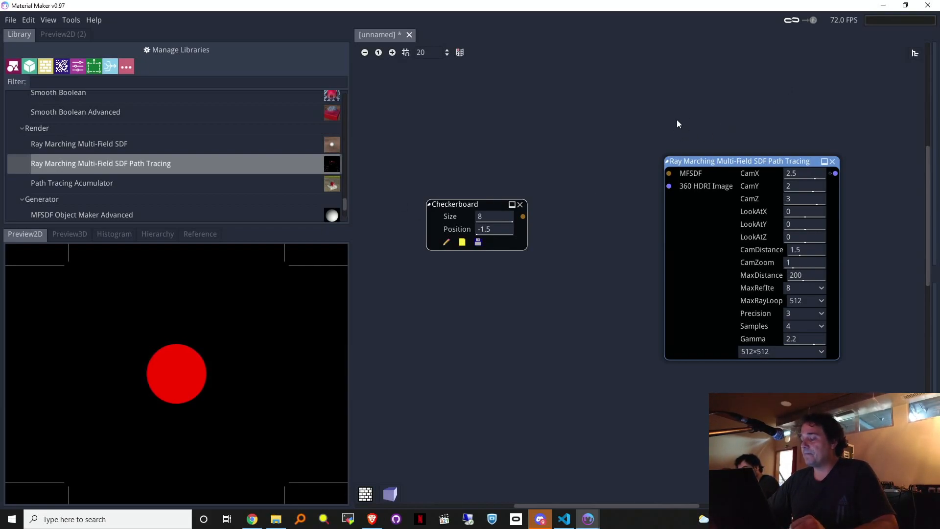
drag(640, 180, 669, 174)
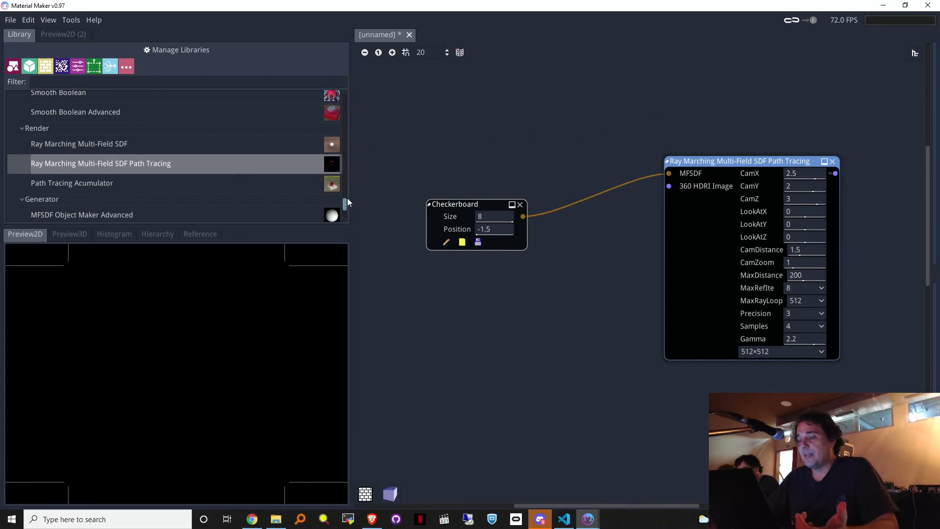
drag(669, 176, 626, 200)
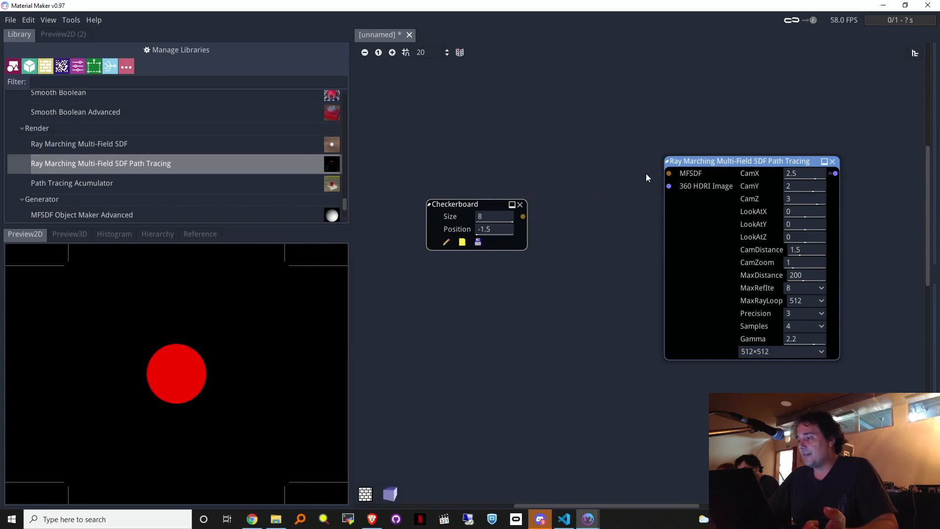
Step: Attach an MFSDF Object Maker with Emission 10 to the path tracer's MFSDF input
drag(669, 173, 565, 134)
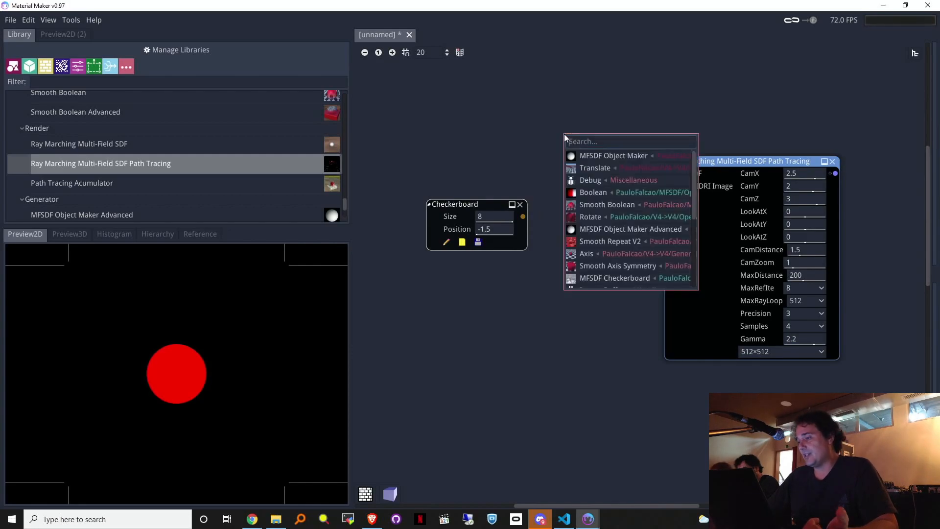
click(596, 156)
drag(461, 200, 473, 314)
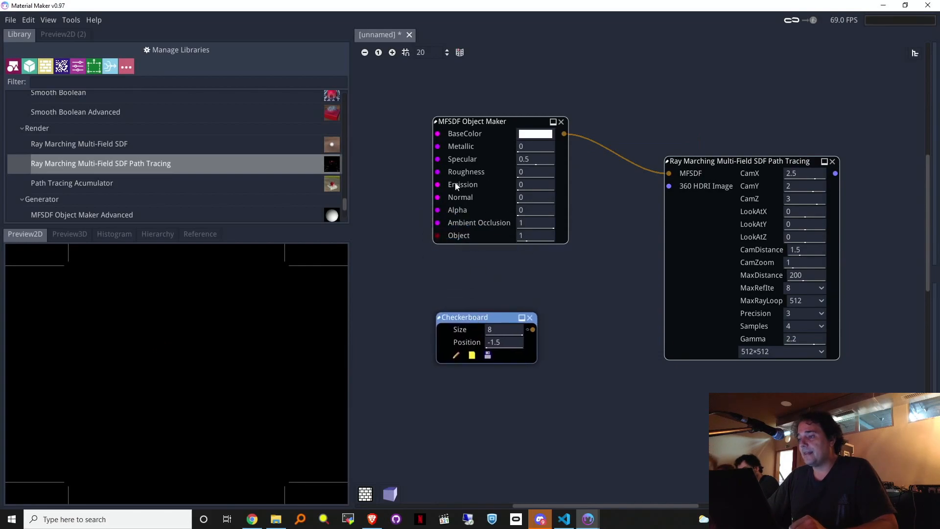
drag(553, 186, 545, 183)
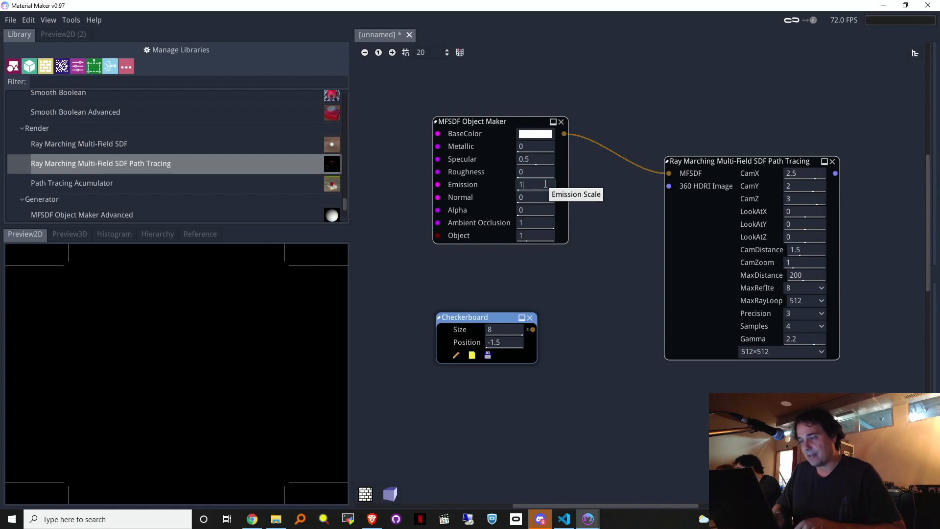
key(Return)
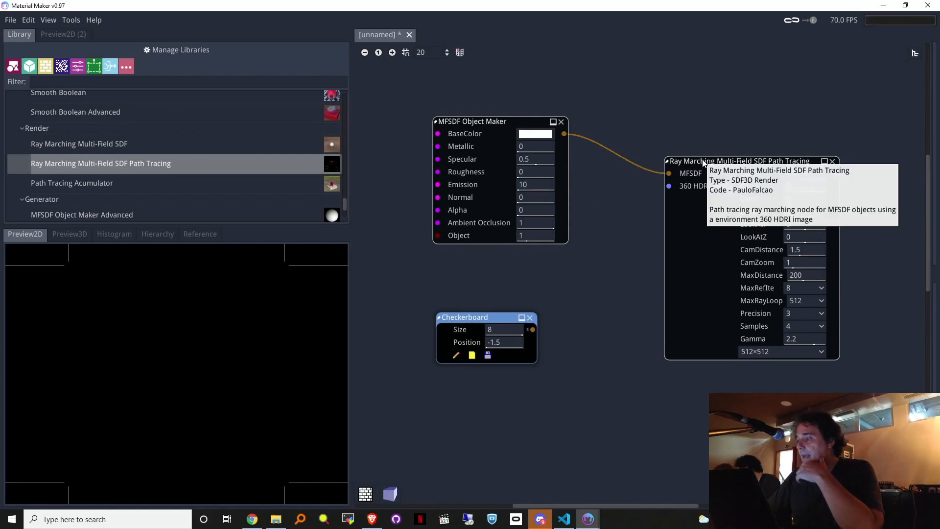
drag(704, 163, 706, 164)
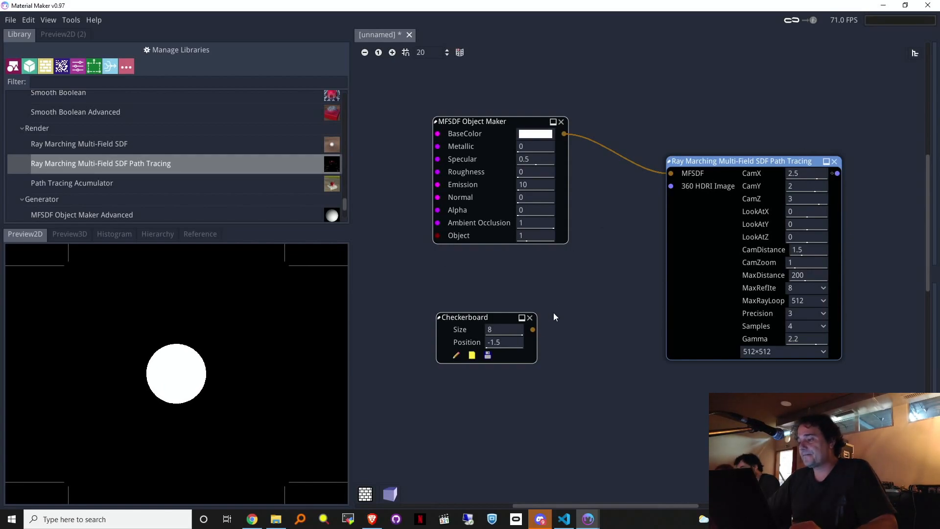
drag(505, 318, 556, 282)
drag(544, 322, 525, 310)
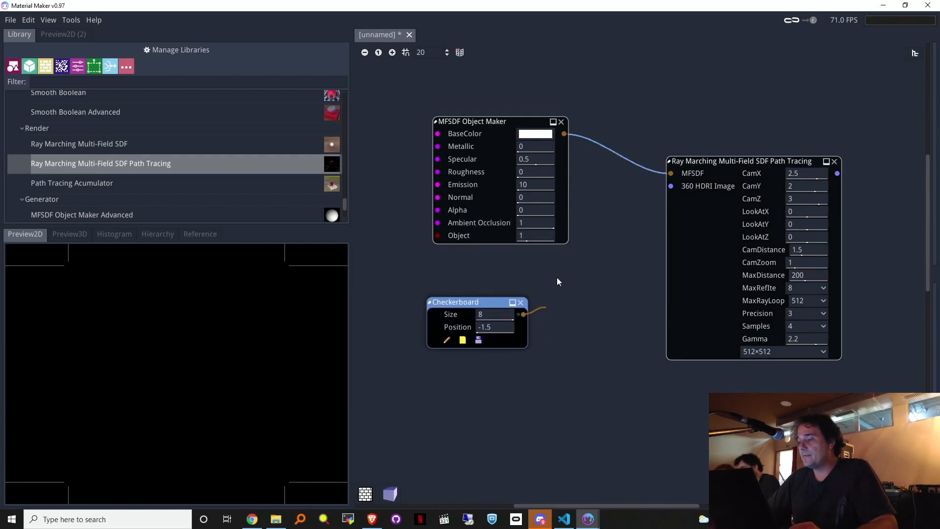
Step: Add a Boolean node joining the sphere and Checkerboard, feeding the path tracer
right_click(571, 255)
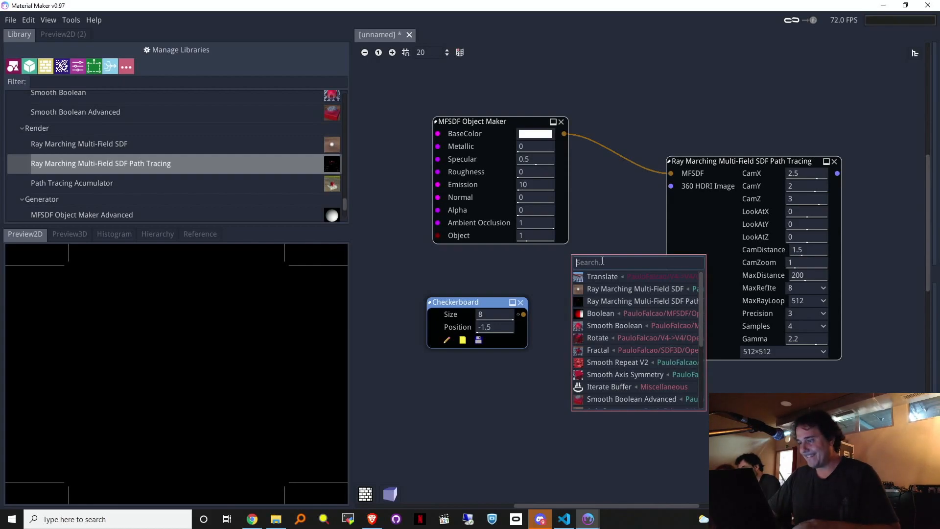
text(bo)
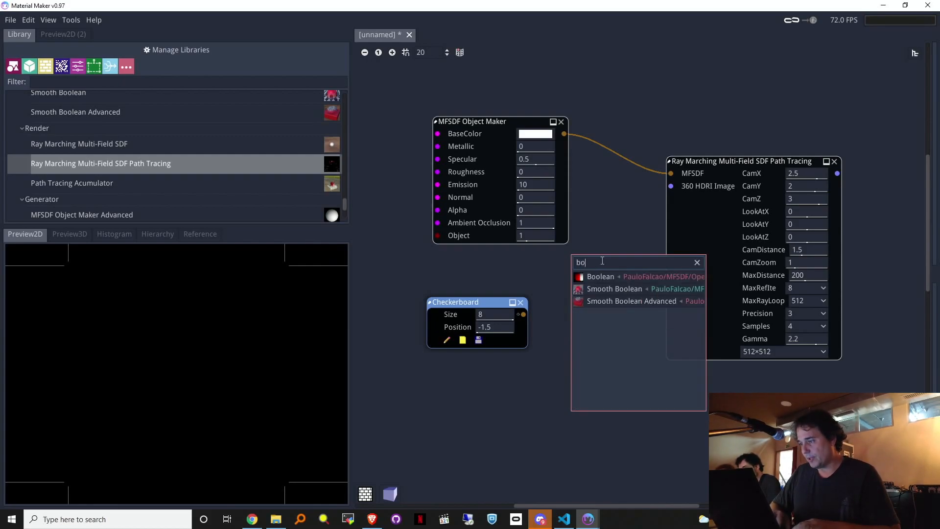
click(608, 276)
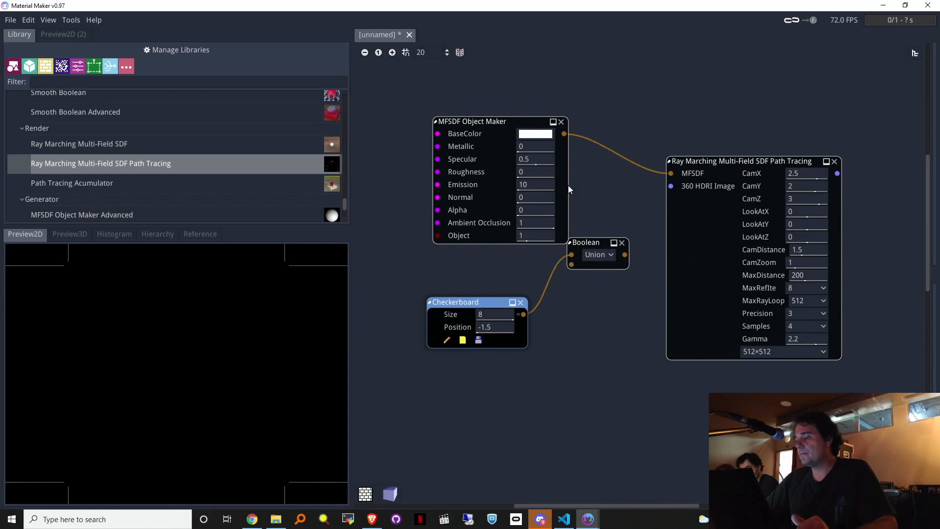
mouse_move(571, 258)
mouse_down()
mouse_move(659, 172)
mouse_move(735, 168)
mouse_up()
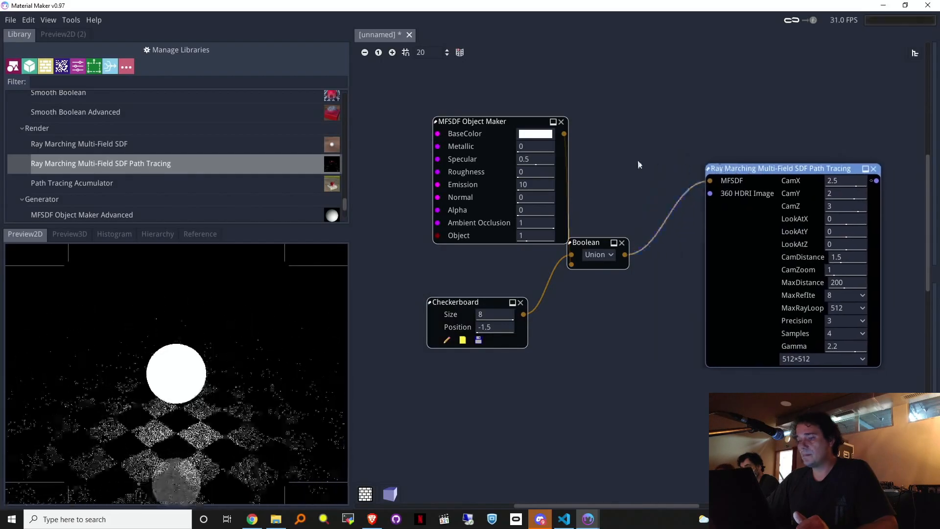
drag(501, 125, 461, 129)
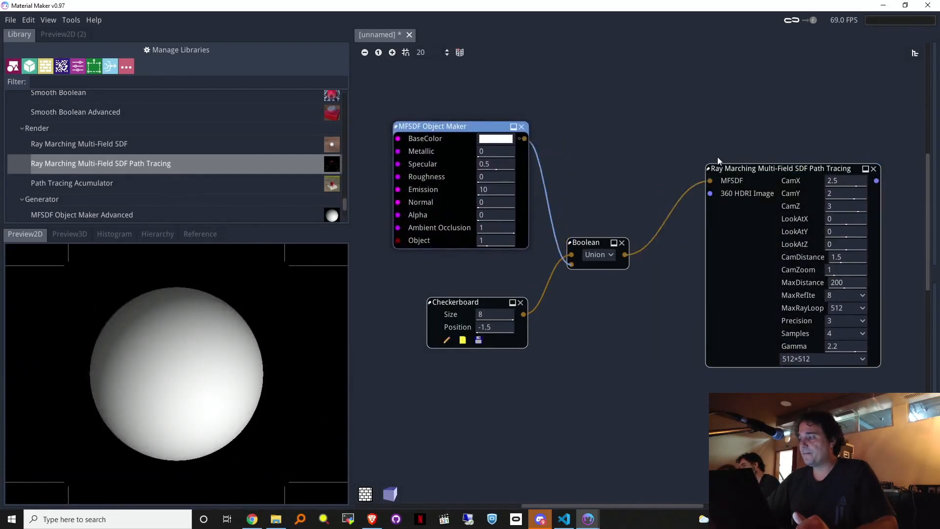
drag(749, 170, 743, 160)
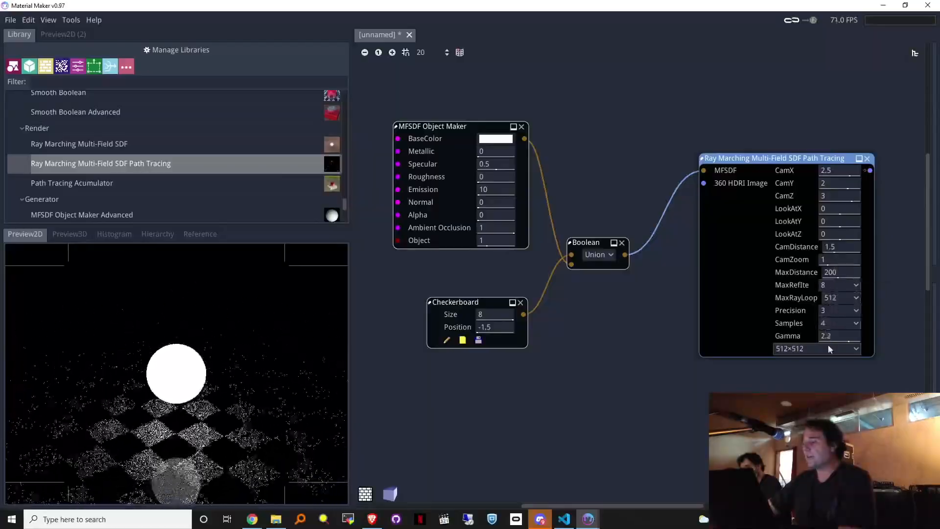
Step: Try 256 render samples on the path tracer, then settle on 32
click(834, 322)
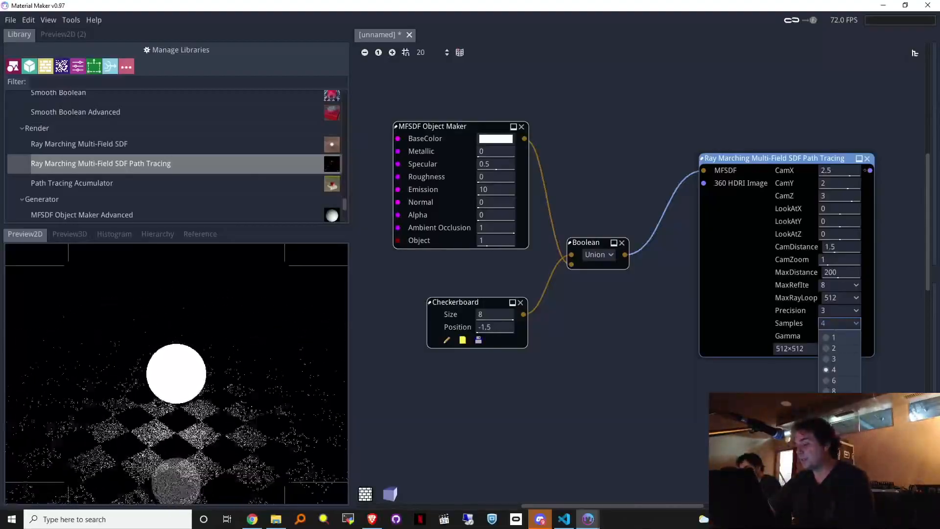
click(835, 456)
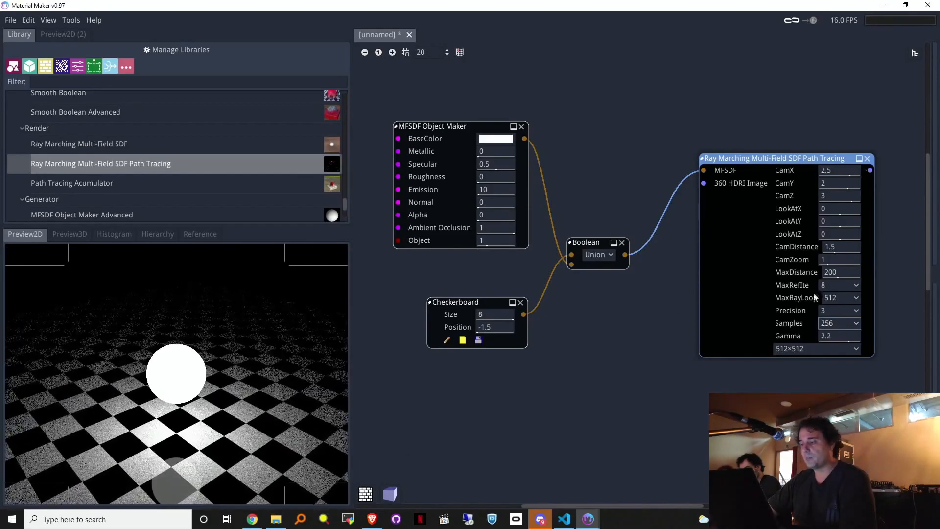
click(839, 323)
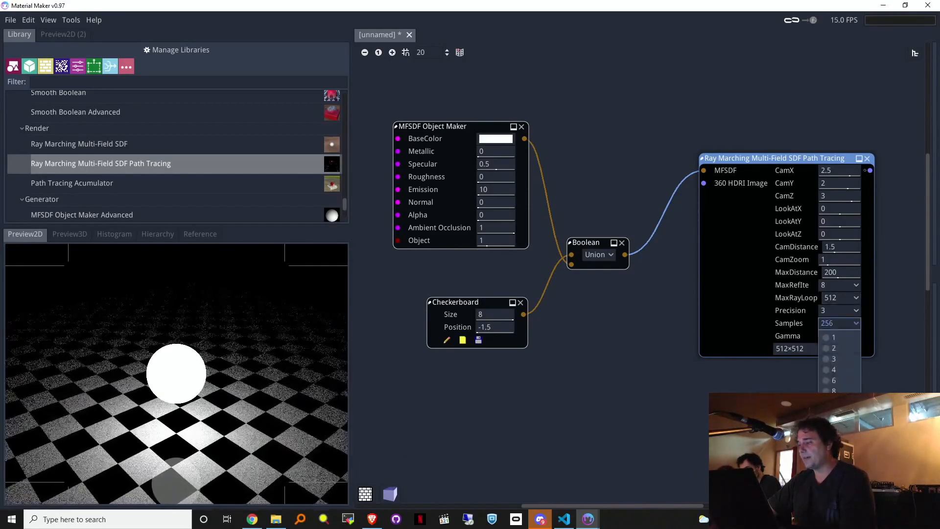
click(835, 423)
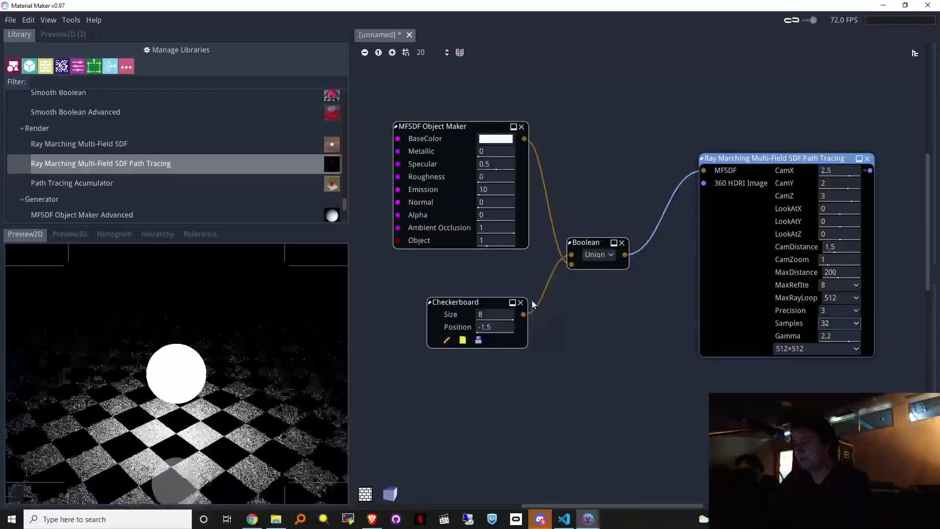
Step: Insert a Translate node between sphere and Boolean, offset to X 0.007, Y -0.02
drag(590, 93, 590, 93)
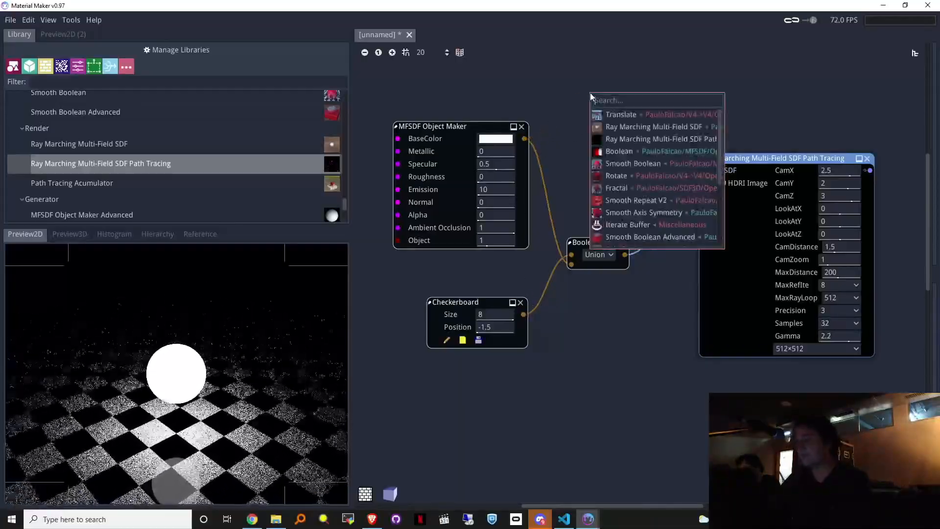
text(tr)
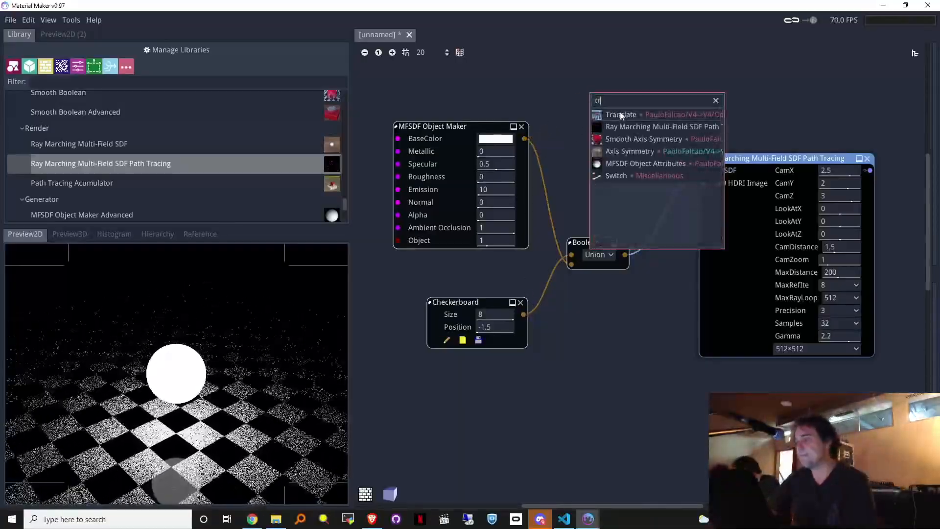
click(627, 117)
mouse_move(600, 163)
mouse_down()
mouse_move(560, 267)
mouse_move(578, 261)
mouse_move(569, 265)
mouse_up()
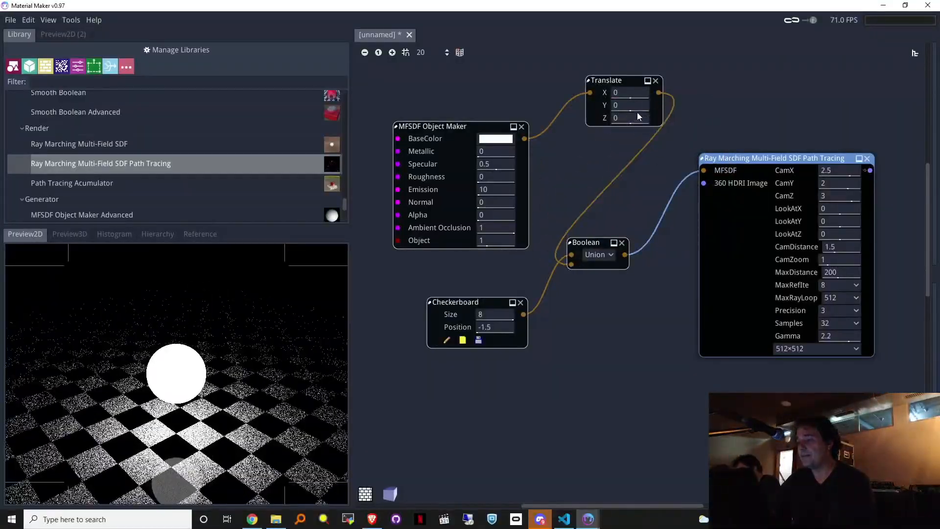
mouse_move(639, 104)
mouse_down()
mouse_move(718, 97)
mouse_move(638, 112)
mouse_up()
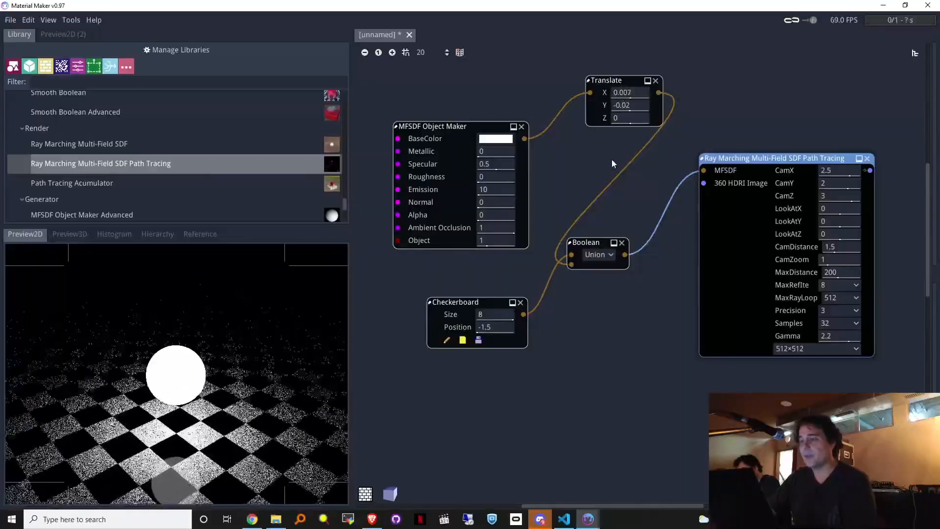
scroll(652, 348, down, 1)
middle_drag(655, 354, 733, 395)
drag(563, 189, 493, 89)
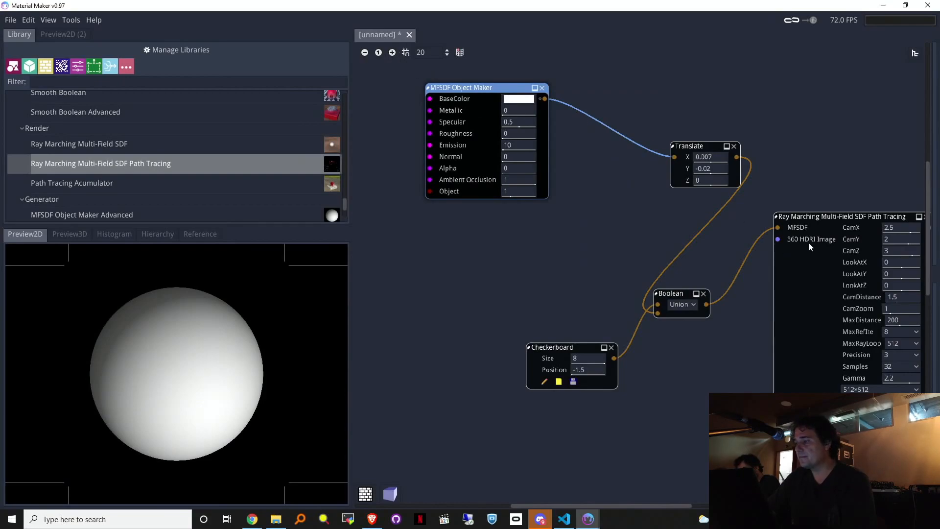
click(523, 231)
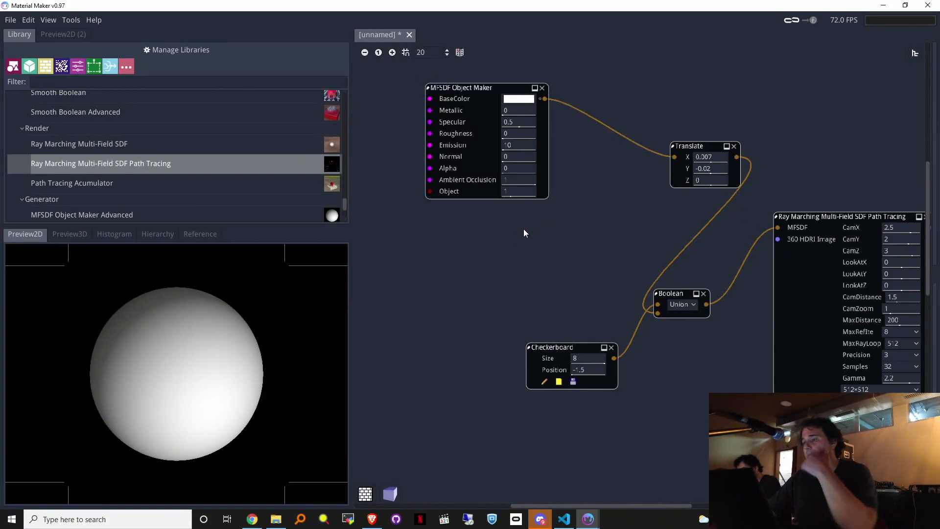
click(489, 101)
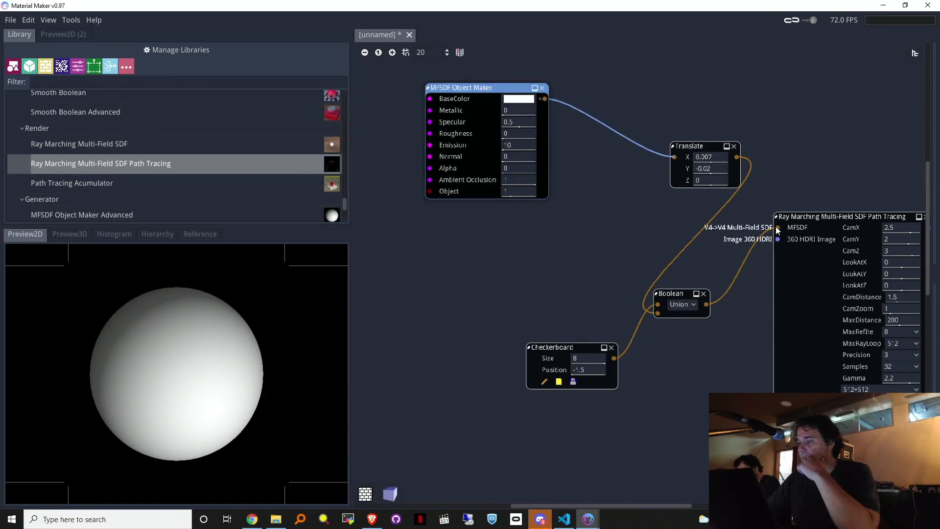
Step: Filter the Library for 'mf' and place a second MFSDF Object Maker below the first
click(178, 80)
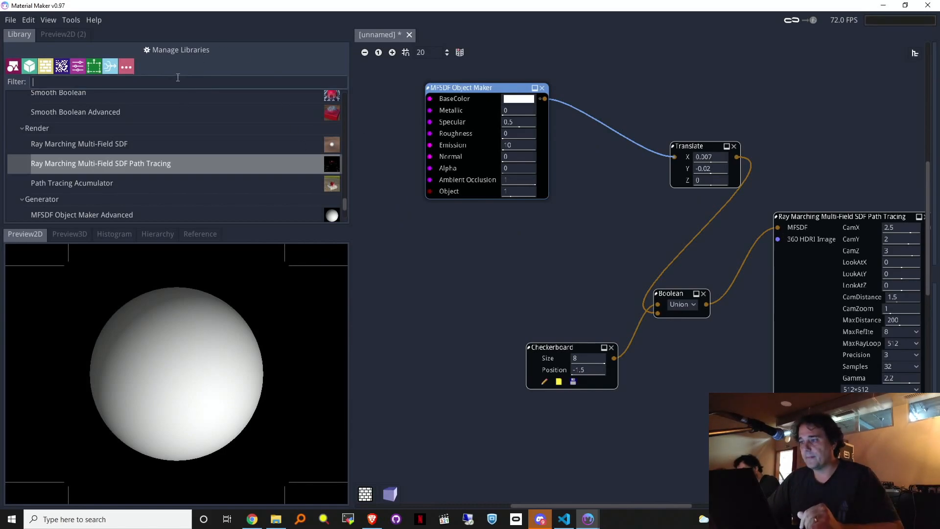
text(mfsd)
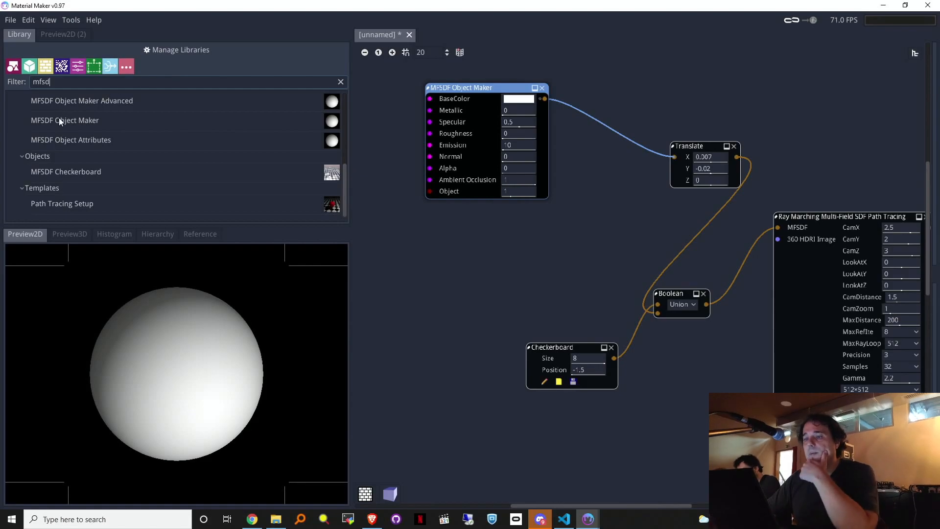
drag(59, 120, 475, 236)
drag(587, 243, 566, 239)
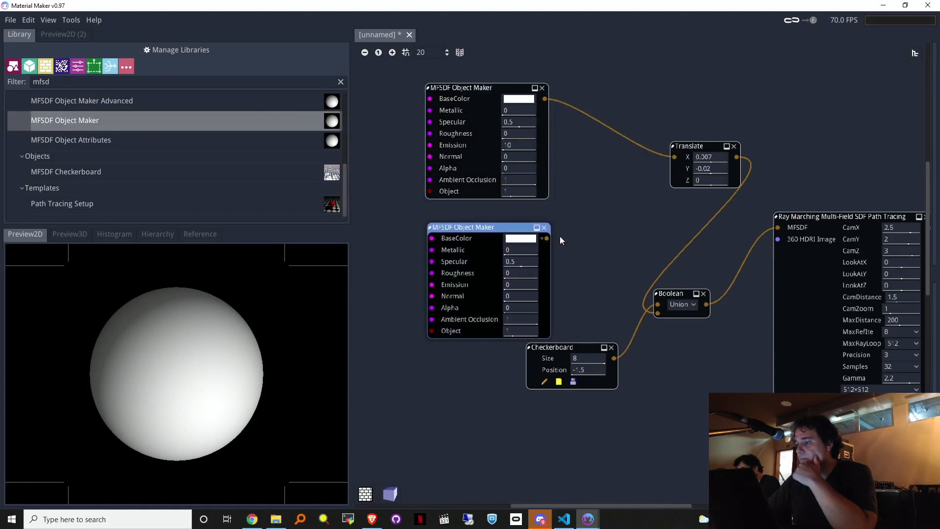
click(378, 52)
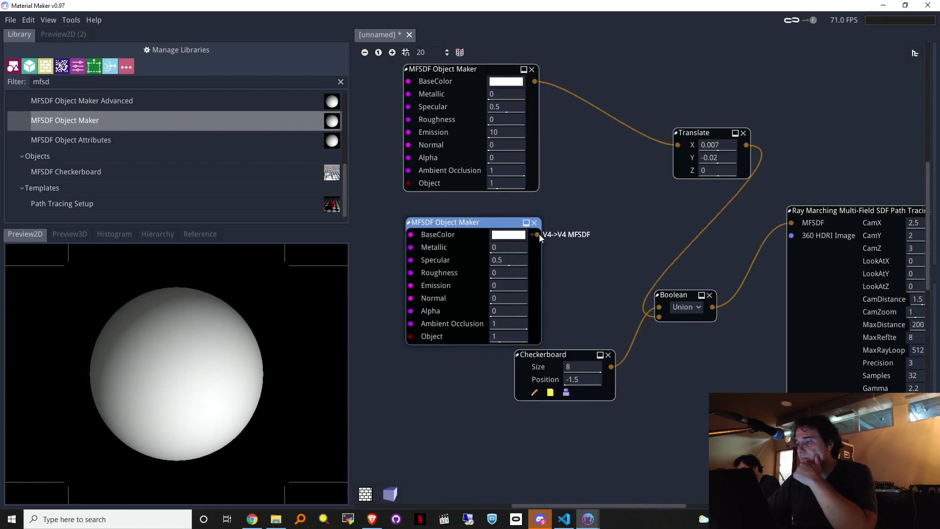
Step: Add a new Boolean node from the second object and arrange both object nodes
drag(592, 202, 591, 202)
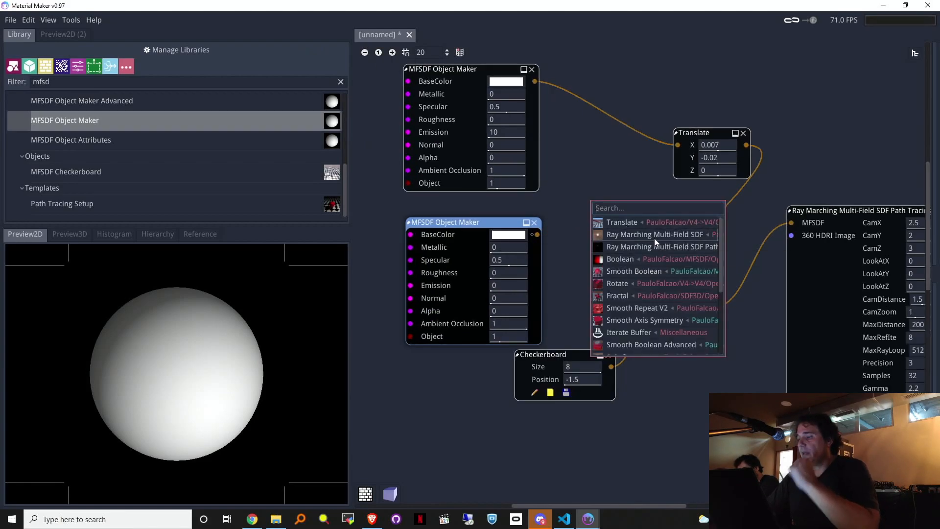
click(630, 261)
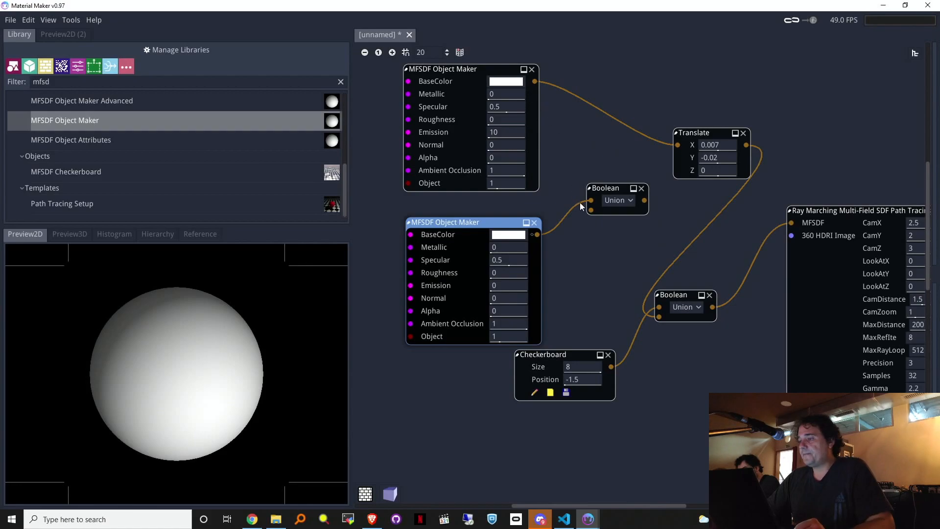
mouse_move(590, 201)
mouse_down()
mouse_move(588, 215)
mouse_move(587, 201)
mouse_up()
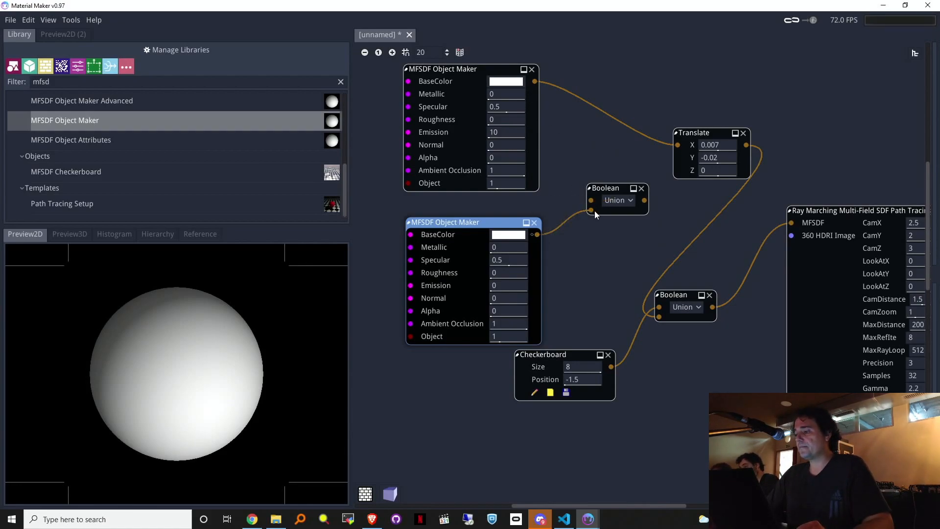
drag(532, 69, 509, 64)
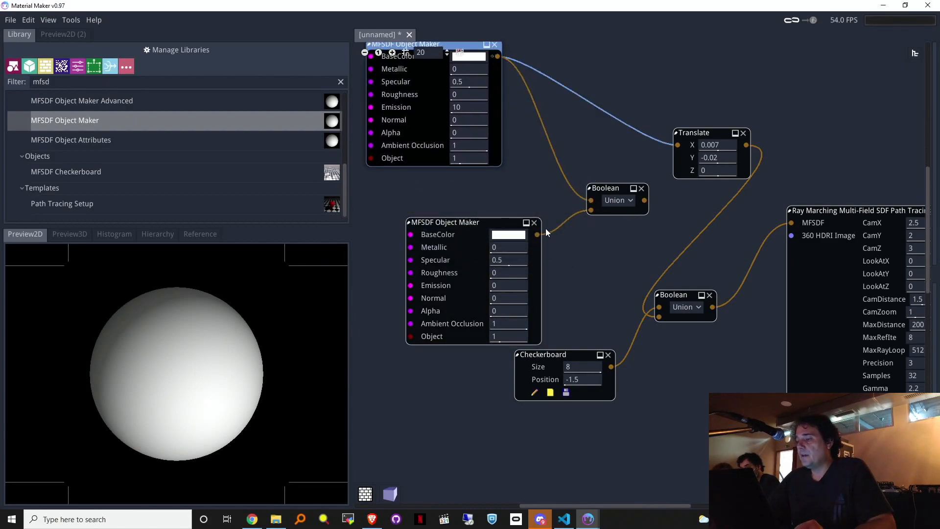
drag(525, 235, 494, 232)
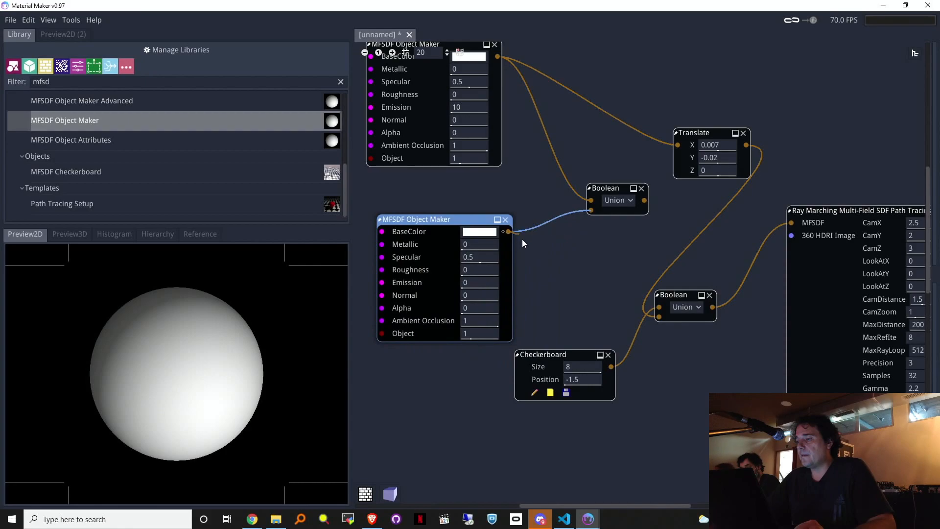
Step: Add a Translate after the second object maker, wired into the new Boolean's second input
right_click(545, 248)
text(tr)
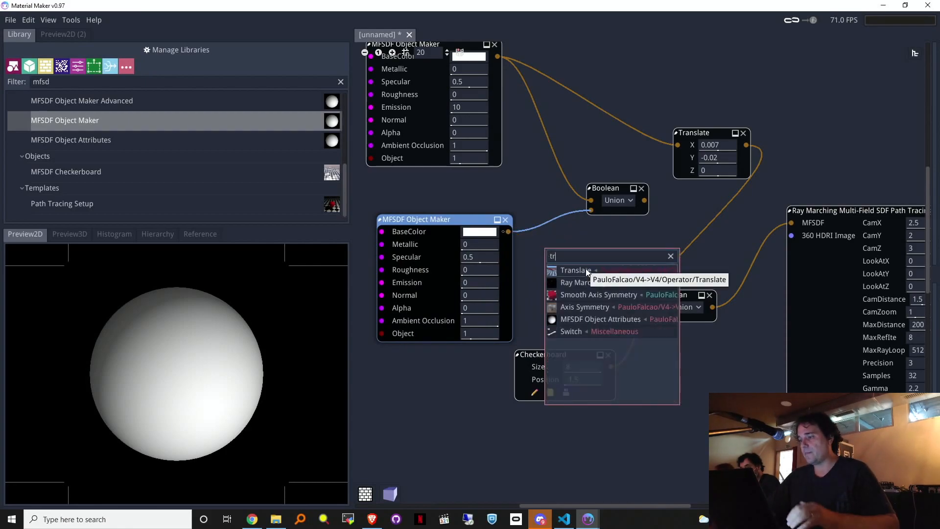
click(586, 269)
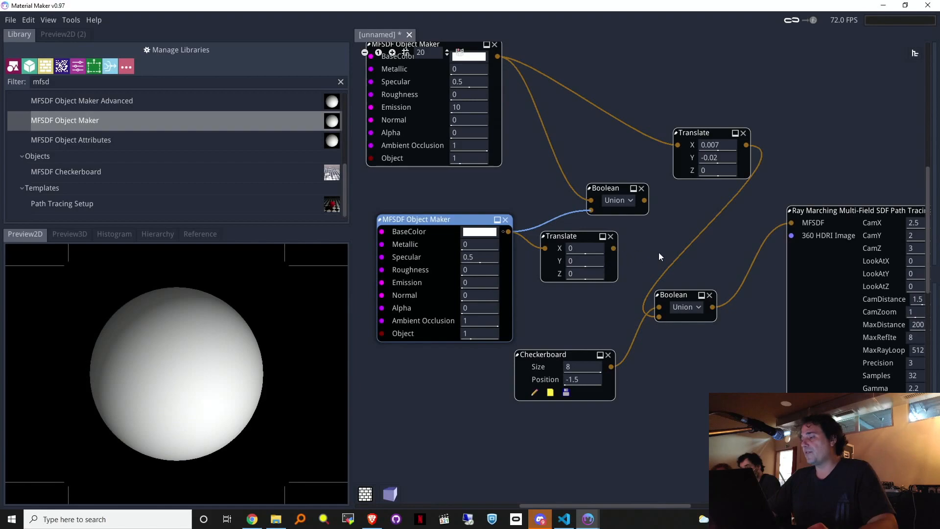
middle_drag(844, 169, 826, 181)
drag(595, 260, 572, 219)
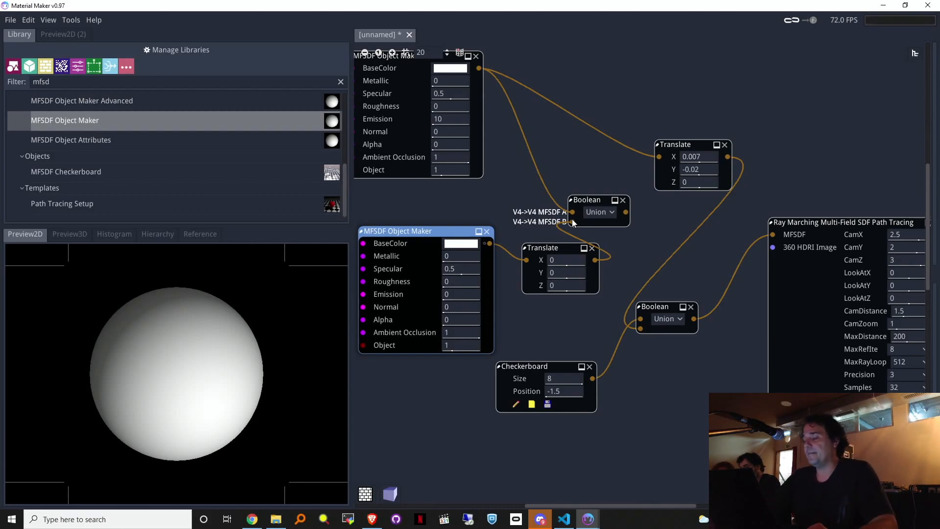
drag(628, 209, 611, 168)
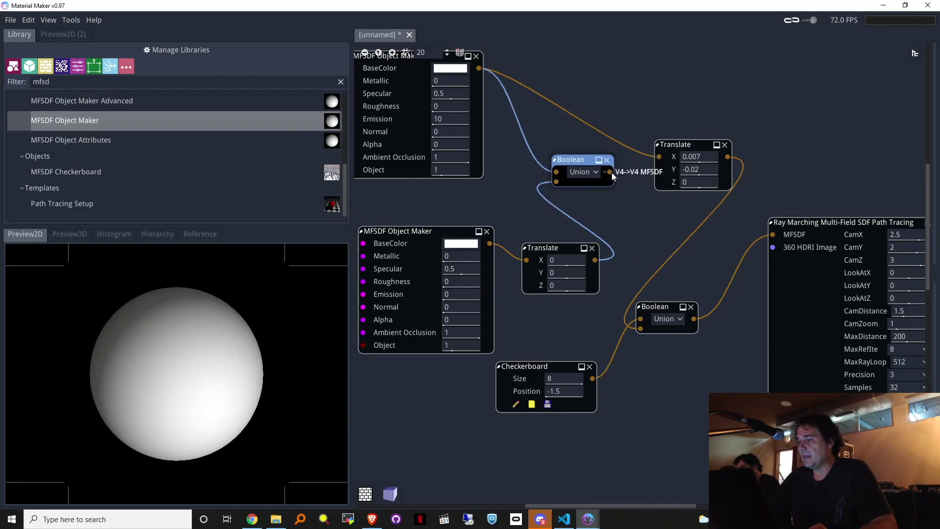
middle_drag(618, 96, 664, 171)
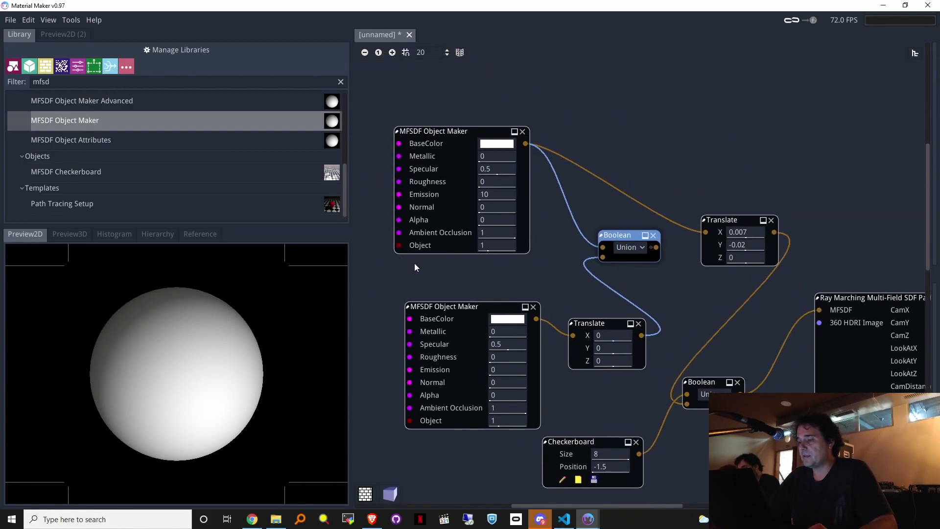
Step: Wire the upper Boolean's output into the lower Boolean, tidying node positions
drag(727, 219, 616, 138)
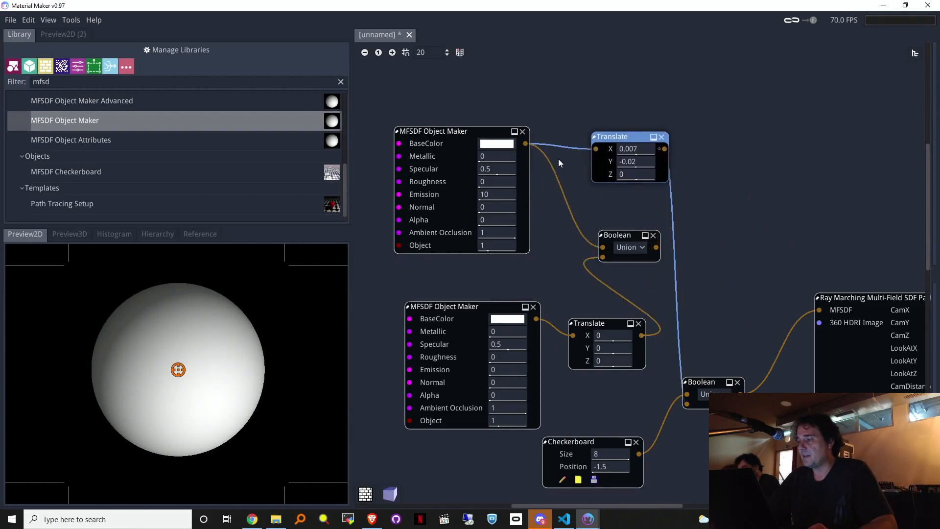
drag(604, 246, 668, 224)
drag(883, 300, 836, 268)
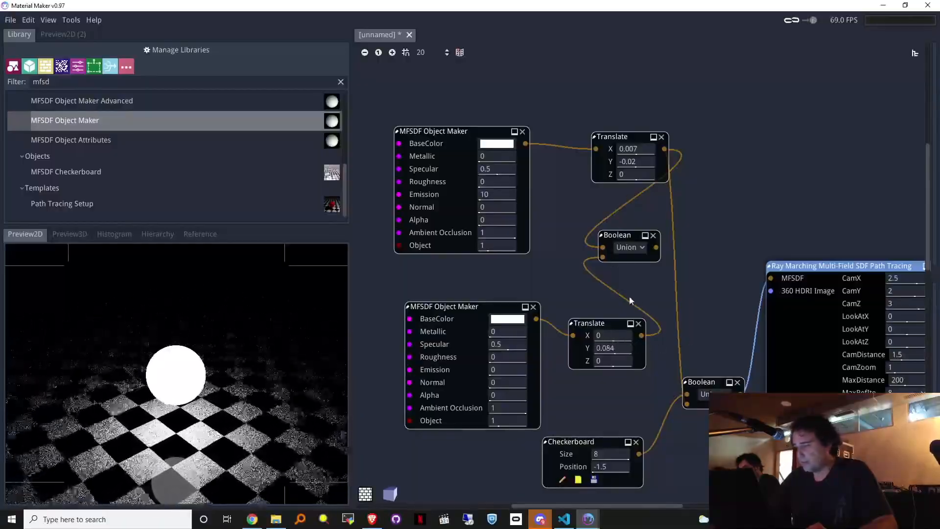
drag(656, 247, 636, 357)
drag(675, 402, 676, 401)
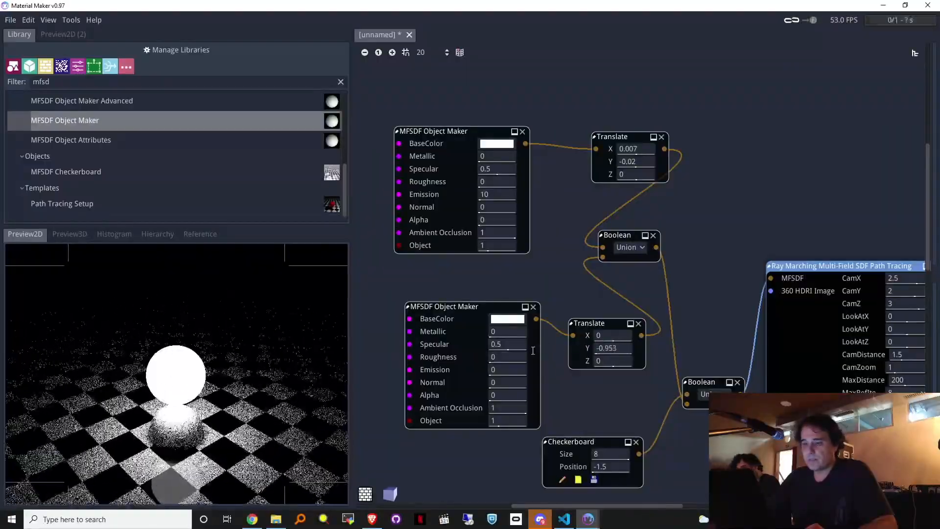
Step: Set the lower sphere to Y -0.283 and the glowing sphere to X -0.666, Y 0.983
drag(535, 357, 540, 357)
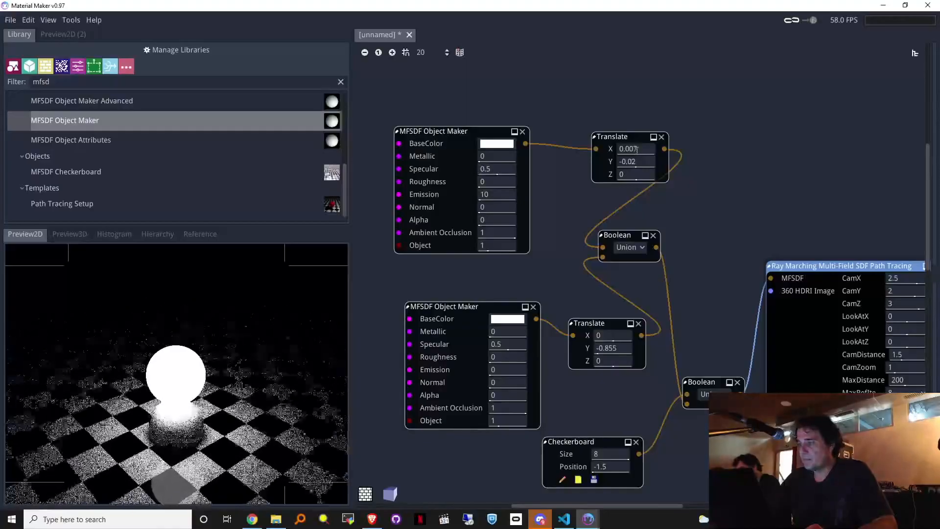
click(648, 157)
drag(649, 158, 662, 159)
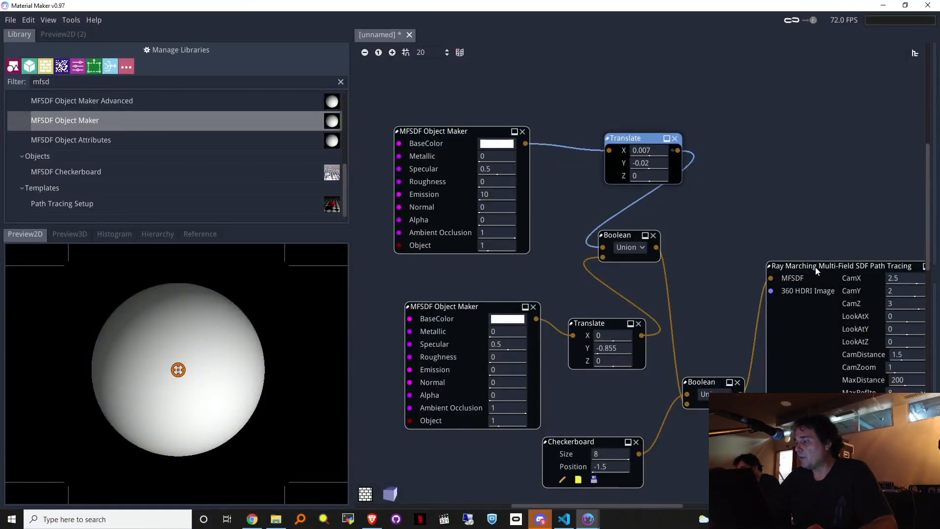
drag(816, 267, 808, 267)
middle_drag(819, 188, 751, 190)
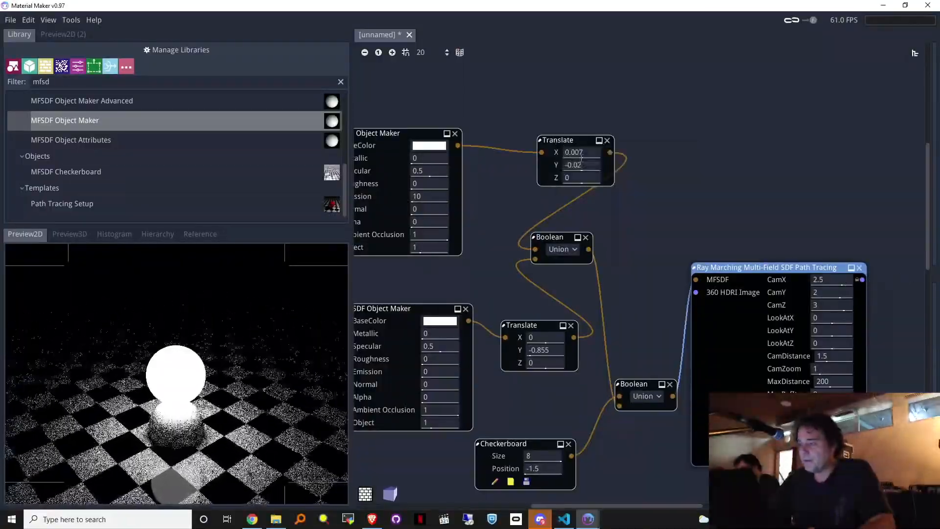
drag(581, 162, 623, 171)
drag(548, 349, 601, 343)
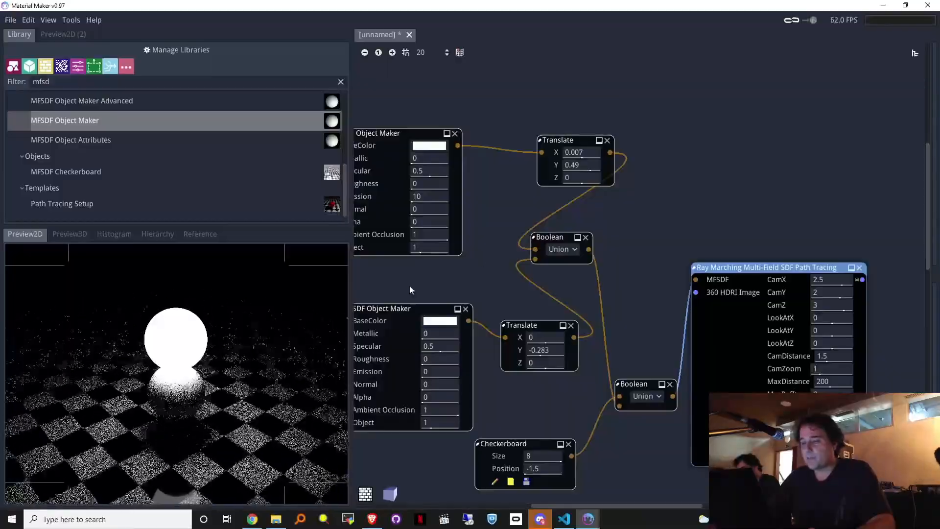
drag(595, 166, 649, 163)
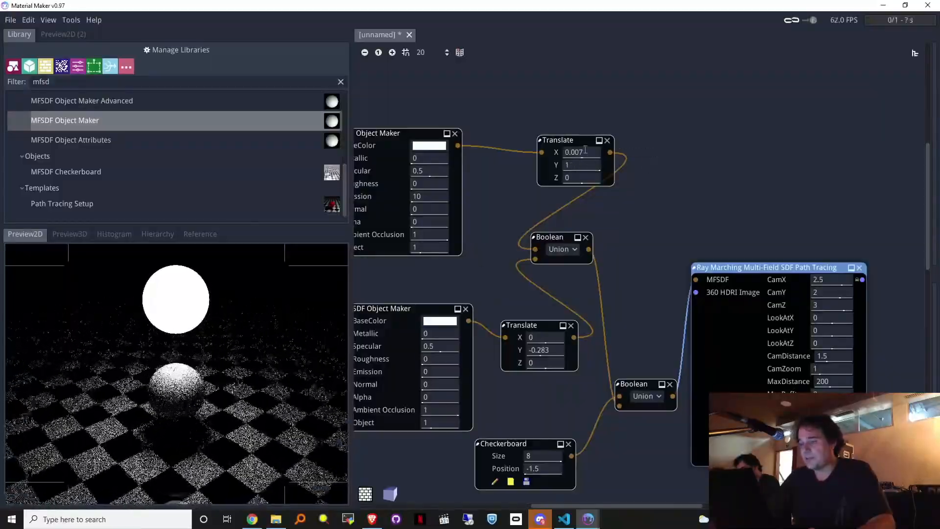
drag(585, 151, 529, 155)
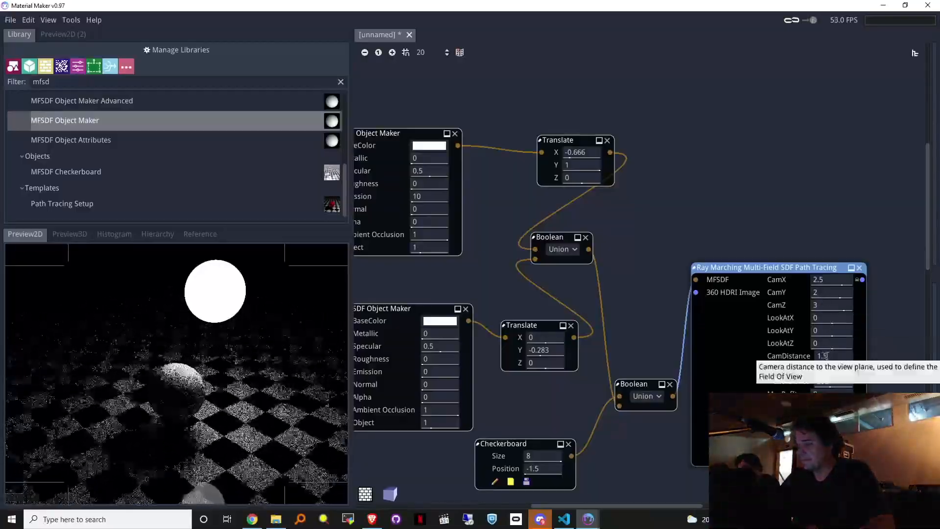
drag(587, 164, 582, 183)
middle_drag(474, 275, 593, 327)
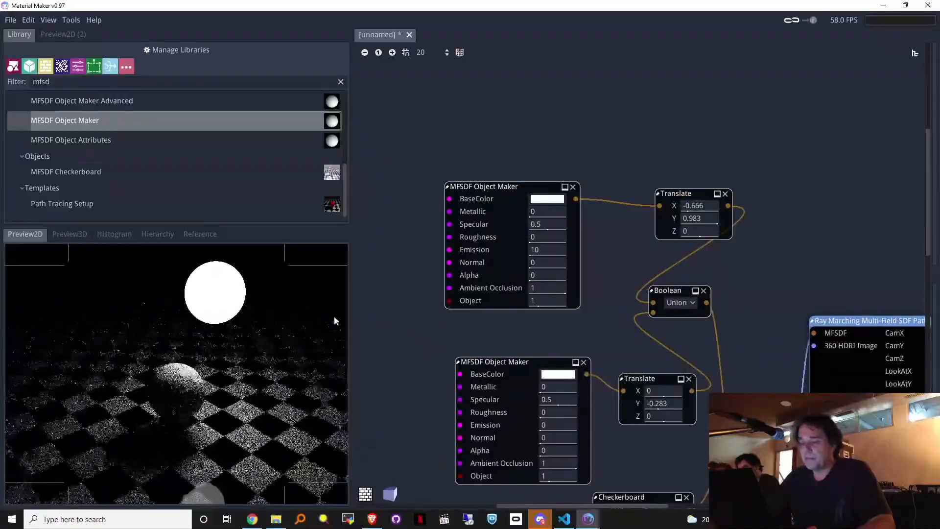
Step: Set the upper MFSDF Object Maker's roughness to 0.184, keeping its base colour white
drag(539, 237, 588, 237)
click(547, 199)
drag(508, 42, 534, 12)
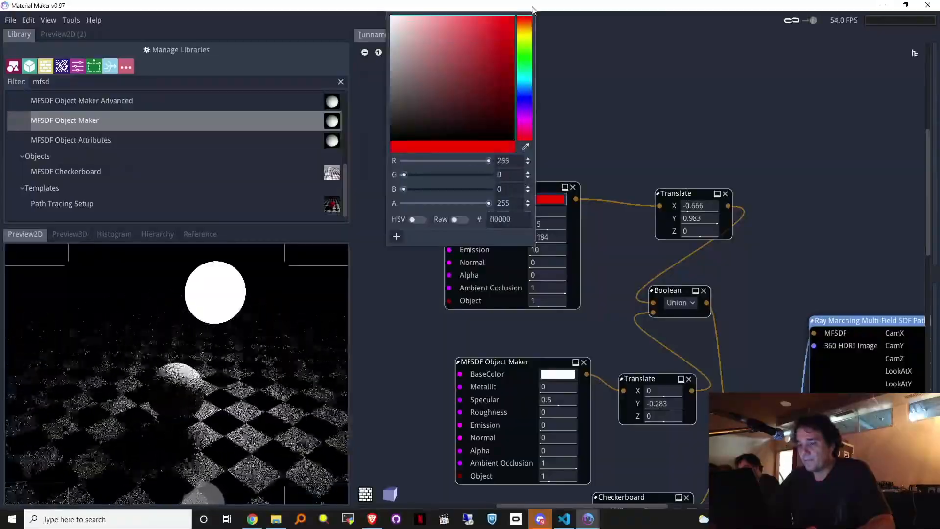
click(702, 80)
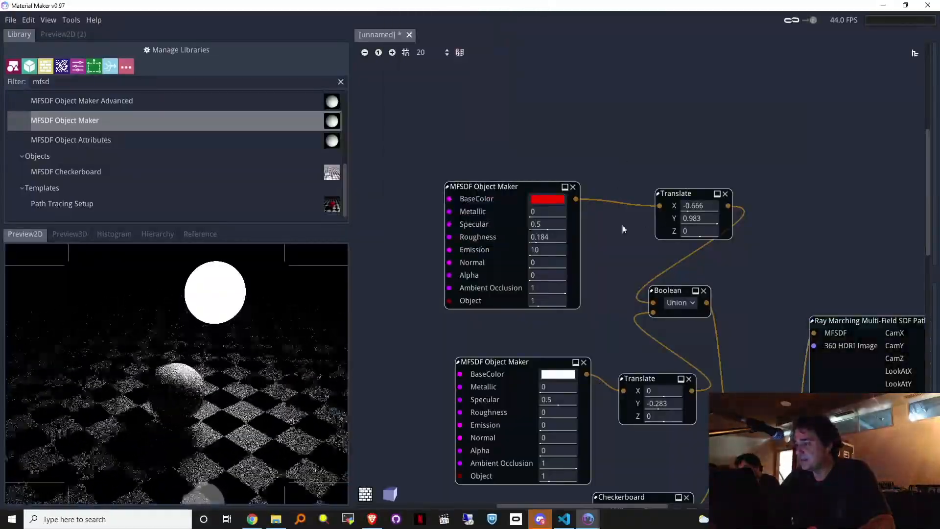
click(548, 200)
drag(465, 88, 325, 2)
click(741, 187)
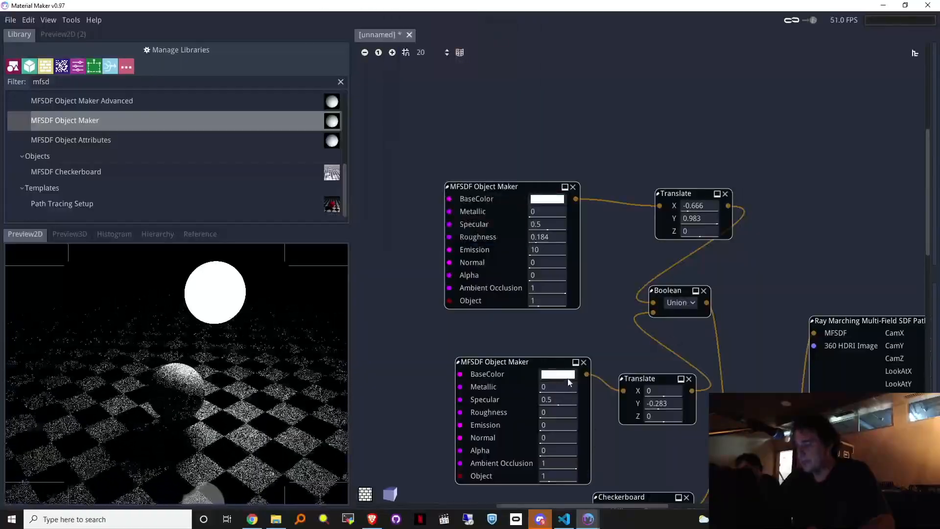
Step: Make the lower sphere's base colour pure red (ff0000) and reset the preview zoom
click(558, 374)
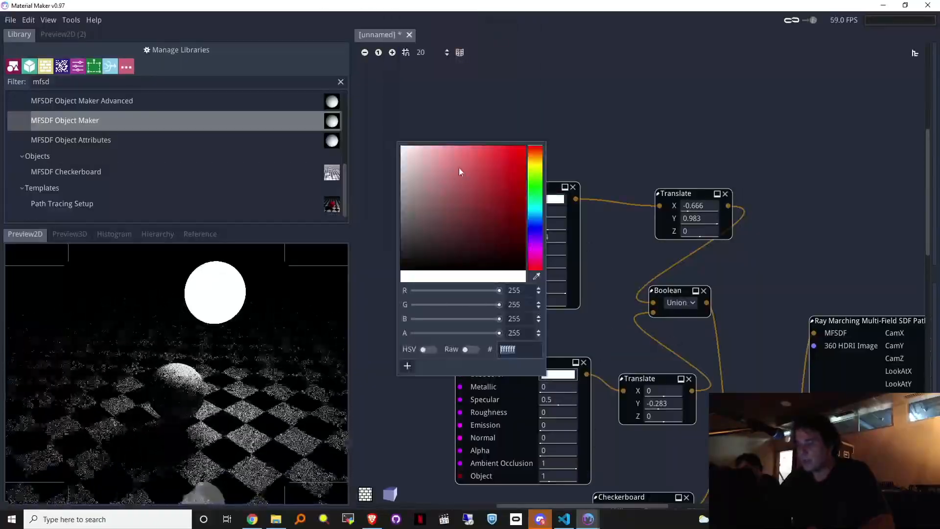
drag(481, 156, 636, 113)
click(628, 160)
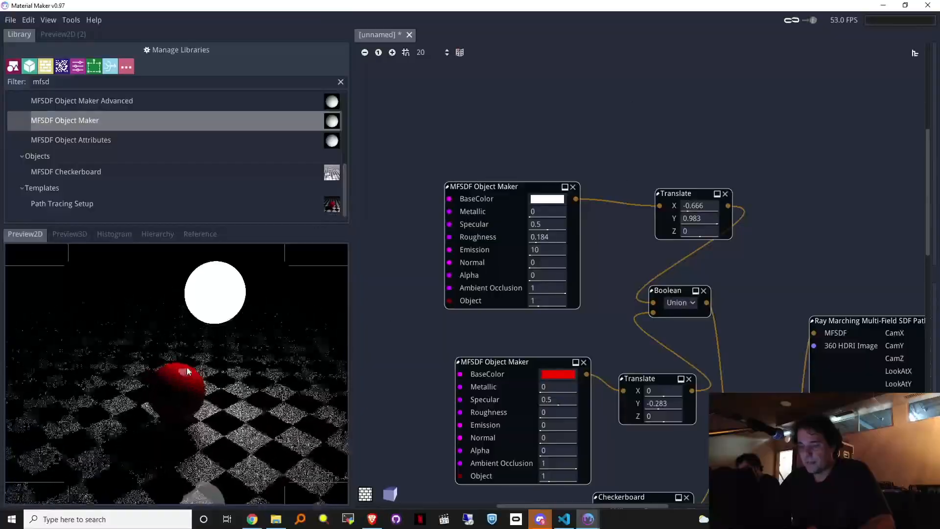
scroll(172, 395, up, 1)
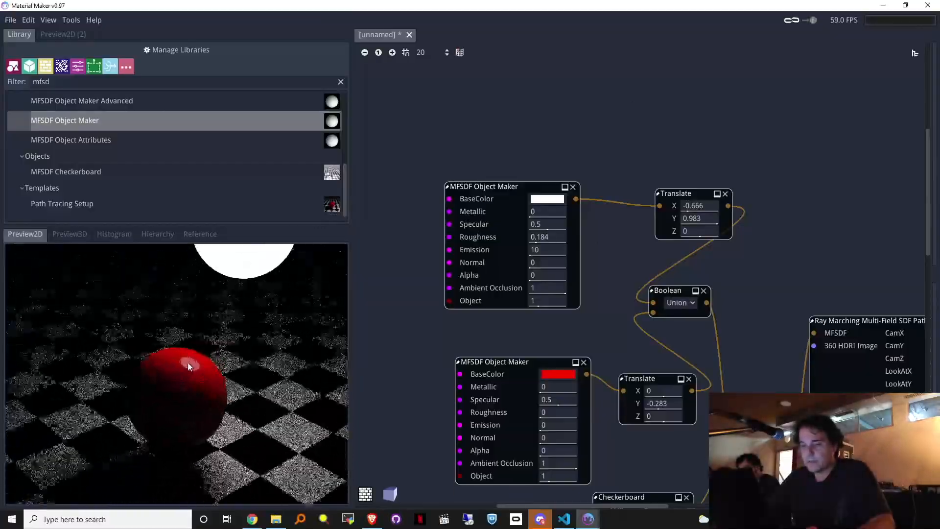
right_click(206, 359)
click(215, 363)
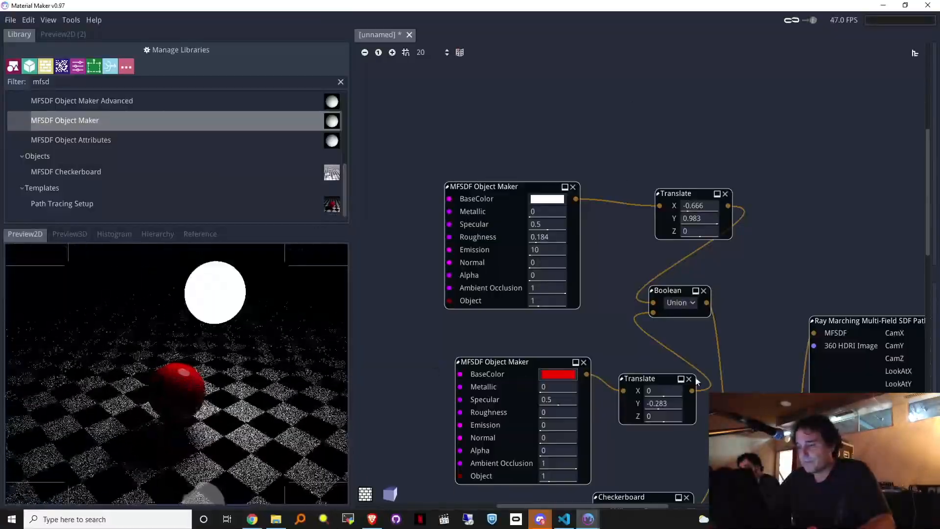
Step: Set the red sphere's Specular to 0.77, Roughness to 0.216 and Object to 1.462
drag(559, 413, 607, 401)
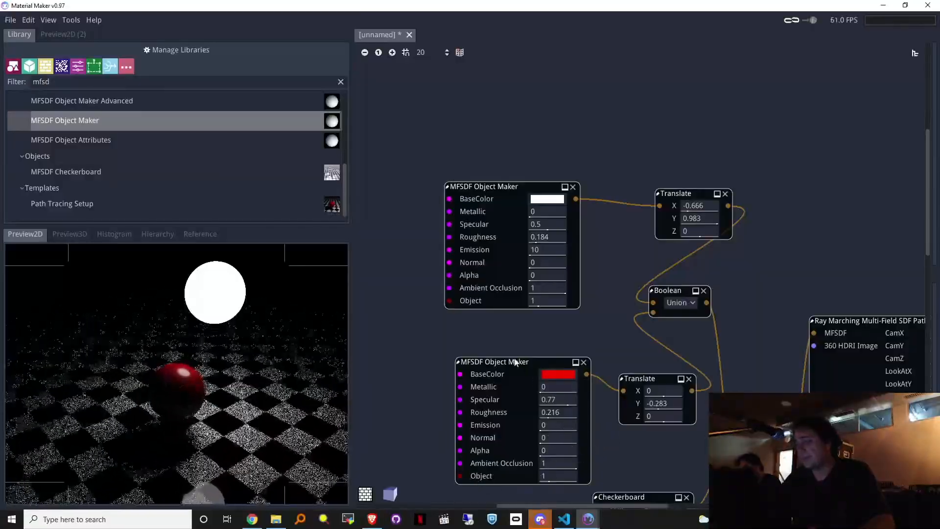
middle_drag(754, 311, 718, 206)
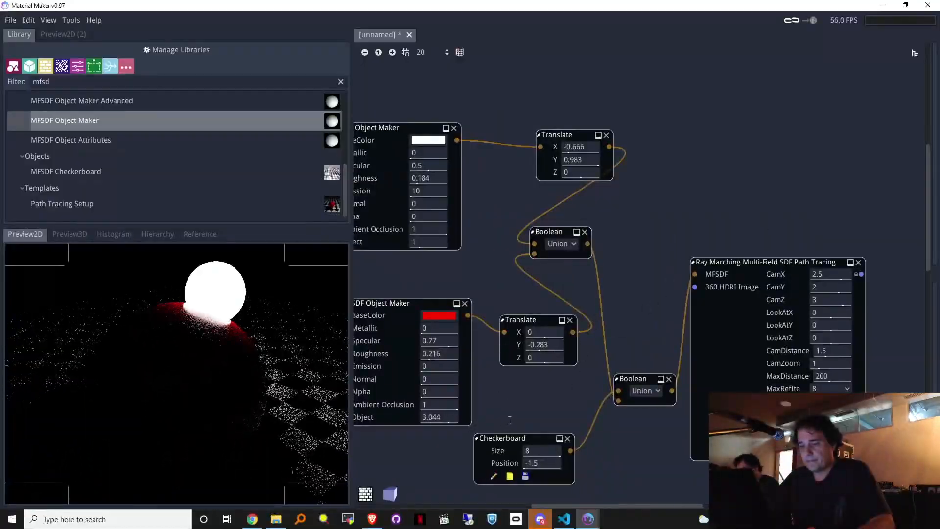
drag(461, 436, 471, 436)
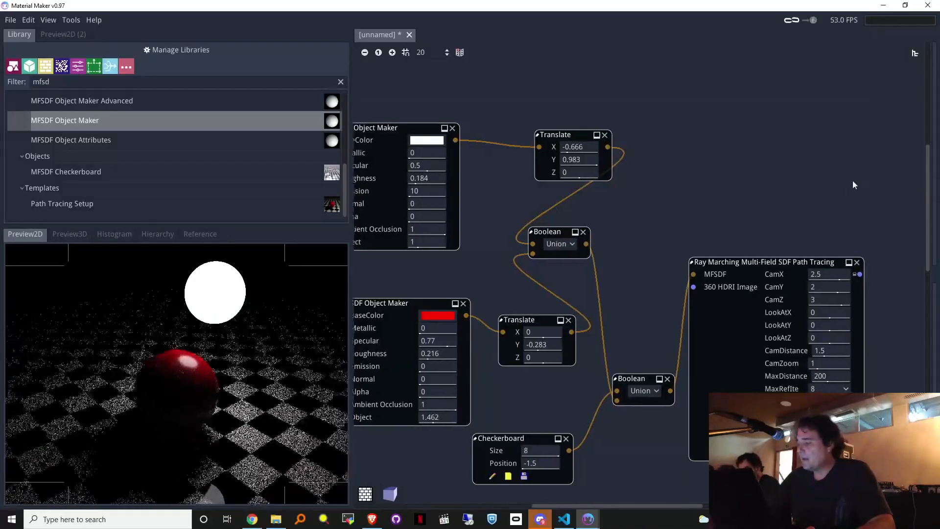
middle_drag(888, 331, 702, 232)
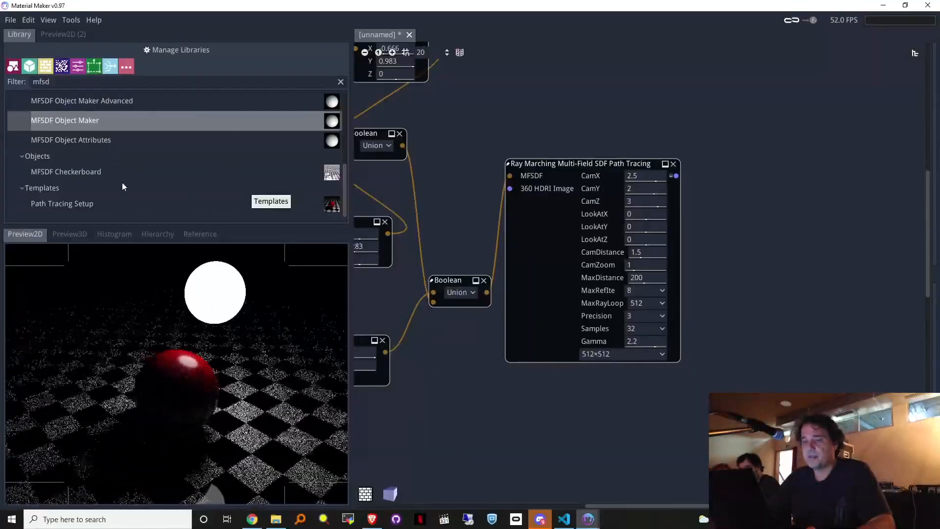
Step: Feed the Ray Marching image into a new Path Tracing Acumulator, preview it, and enlarge the preview panel
scroll(80, 202, up, 3)
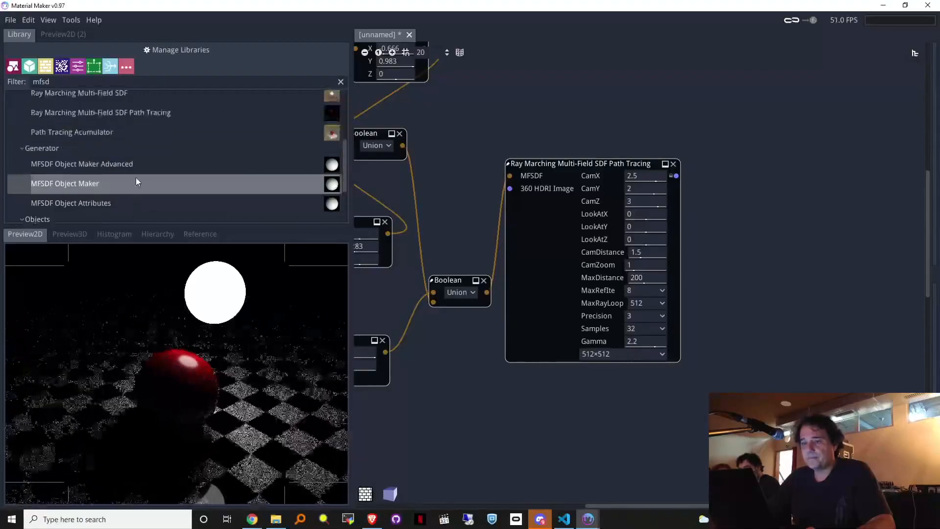
scroll(136, 181, up, 2)
mouse_move(84, 161)
mouse_down()
mouse_move(761, 193)
mouse_move(740, 196)
mouse_up()
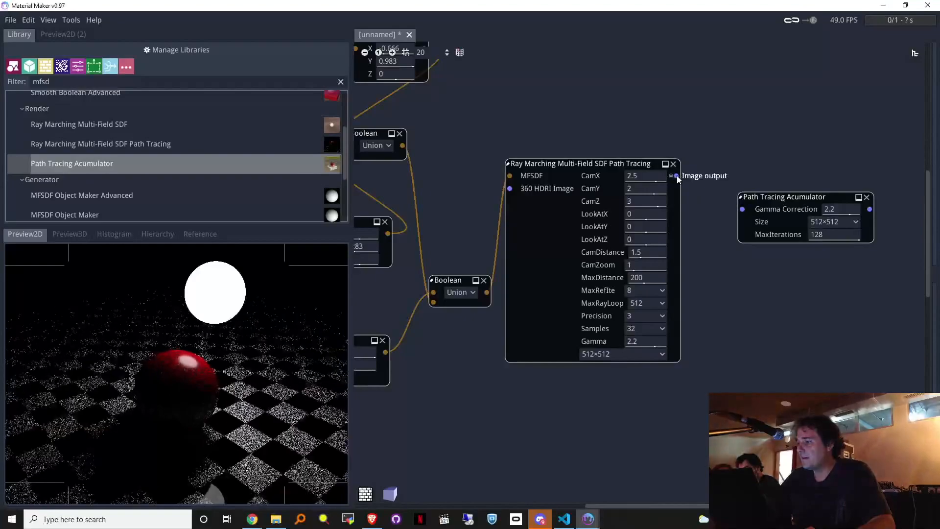
drag(677, 175, 742, 209)
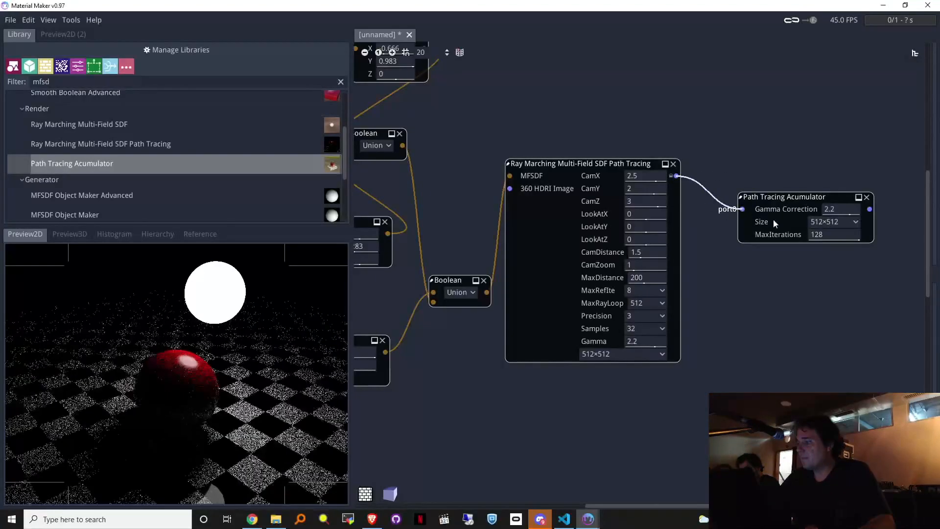
click(870, 211)
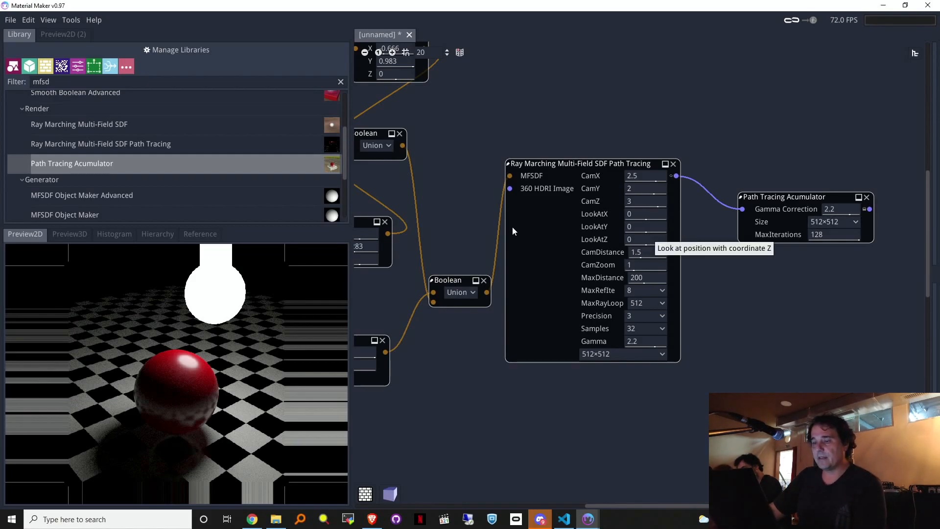
drag(186, 223, 187, 133)
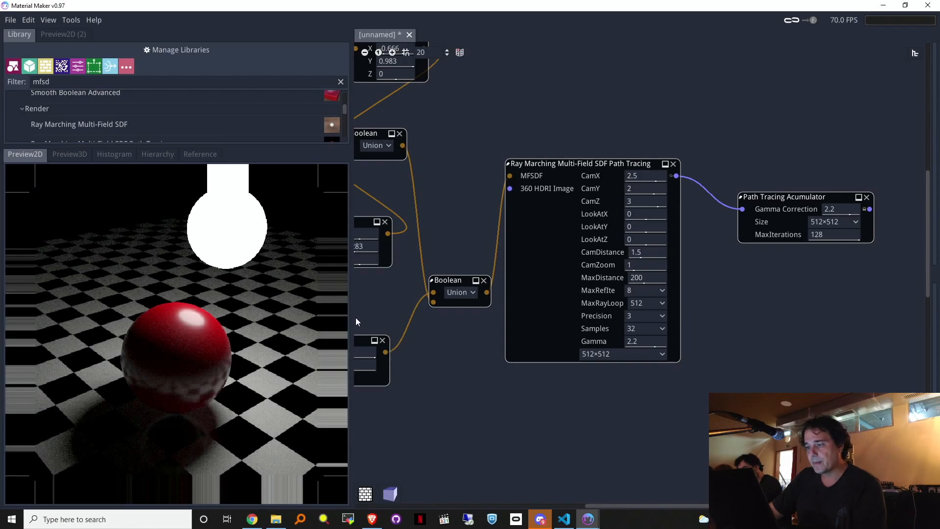
drag(352, 318, 440, 318)
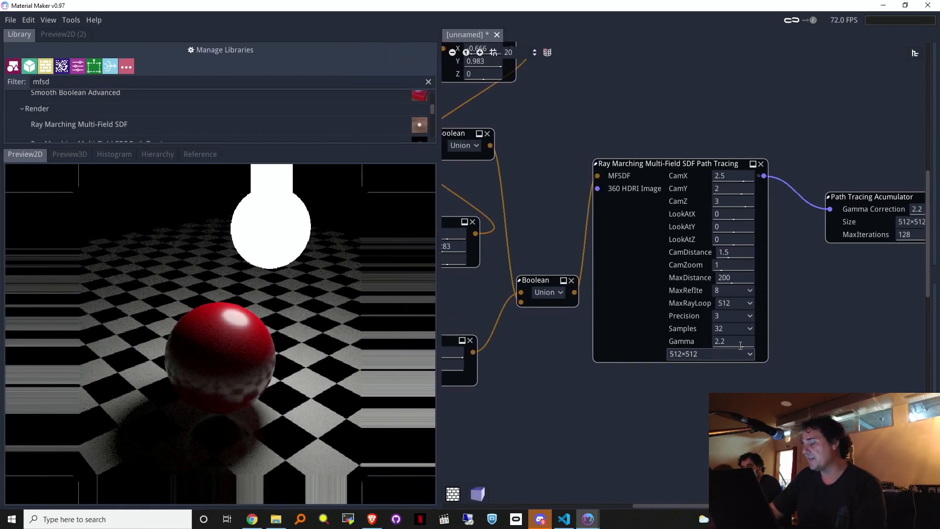
Step: Set the Path Tracing Acumulator's MaxIterations to 1024
middle_drag(877, 295, 608, 383)
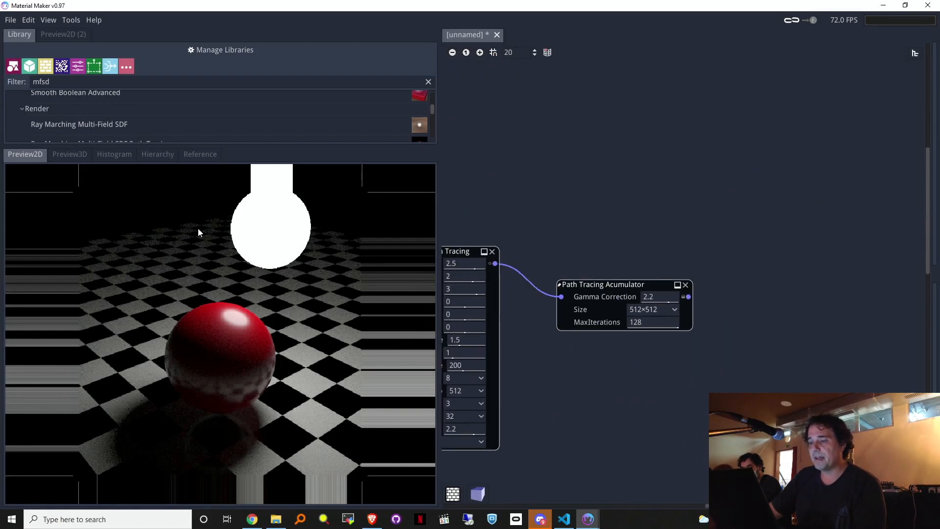
drag(226, 146, 221, 160)
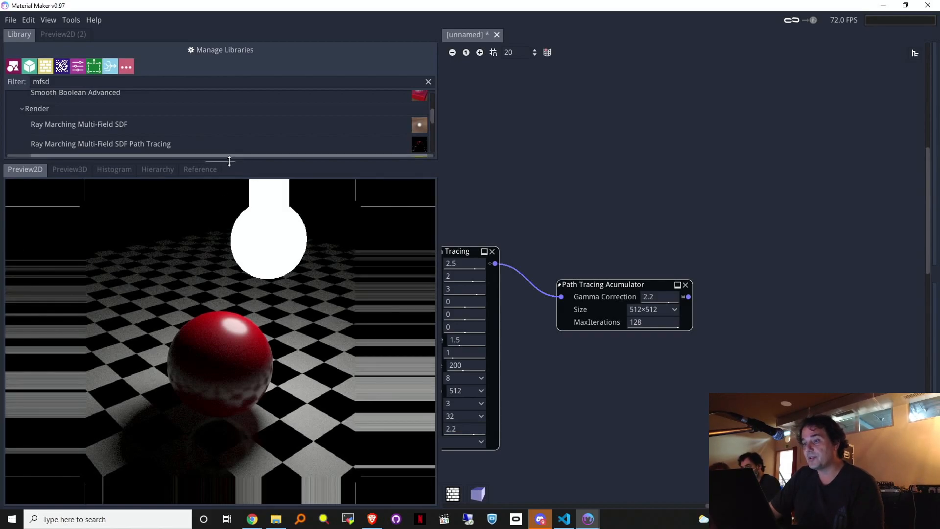
drag(233, 160, 312, 119)
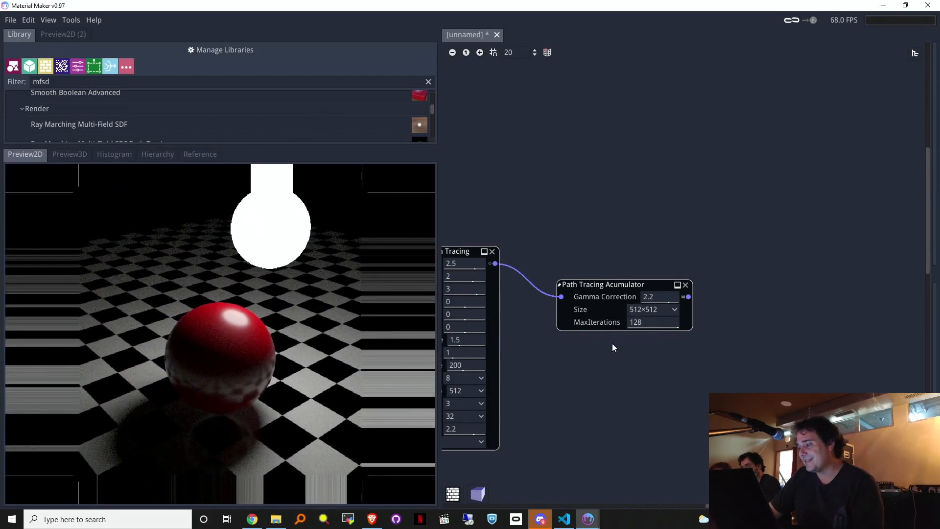
middle_drag(612, 344, 702, 342)
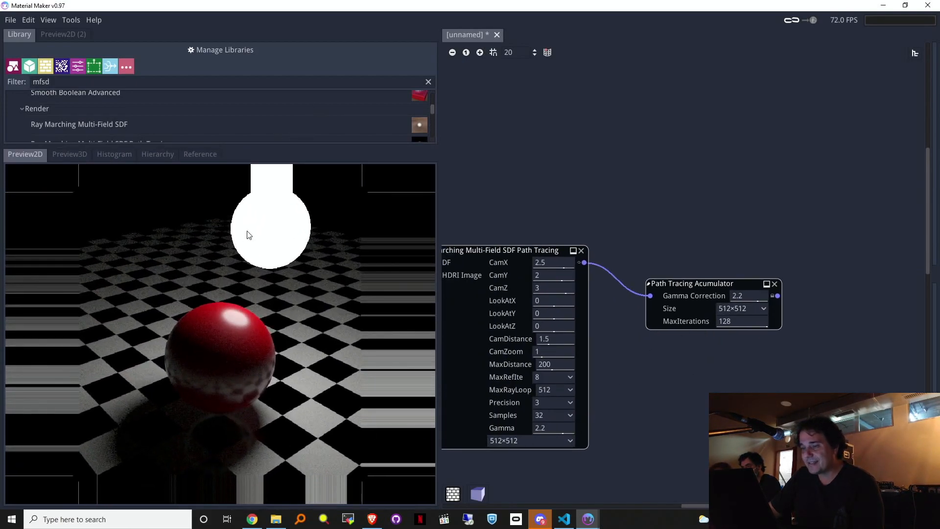
drag(242, 146, 228, 175)
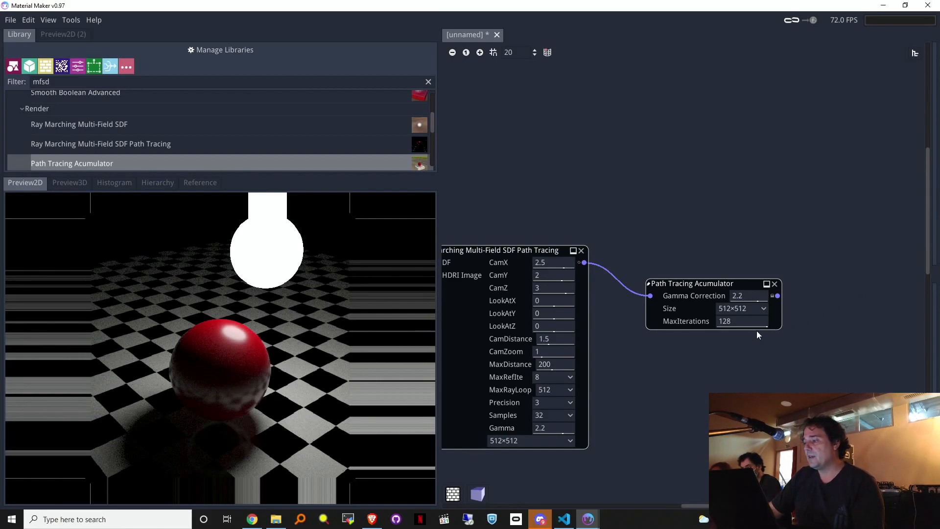
click(747, 321)
text(1)
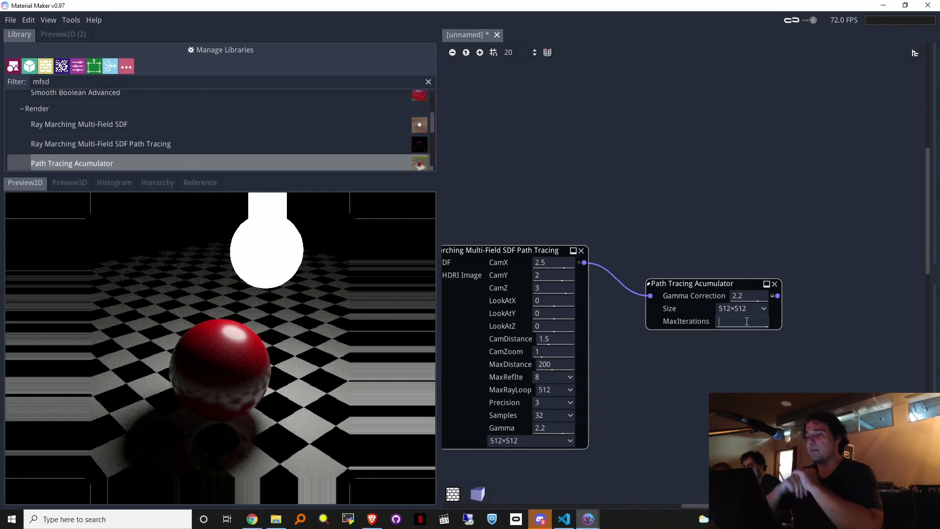
text(1024)
key(Return)
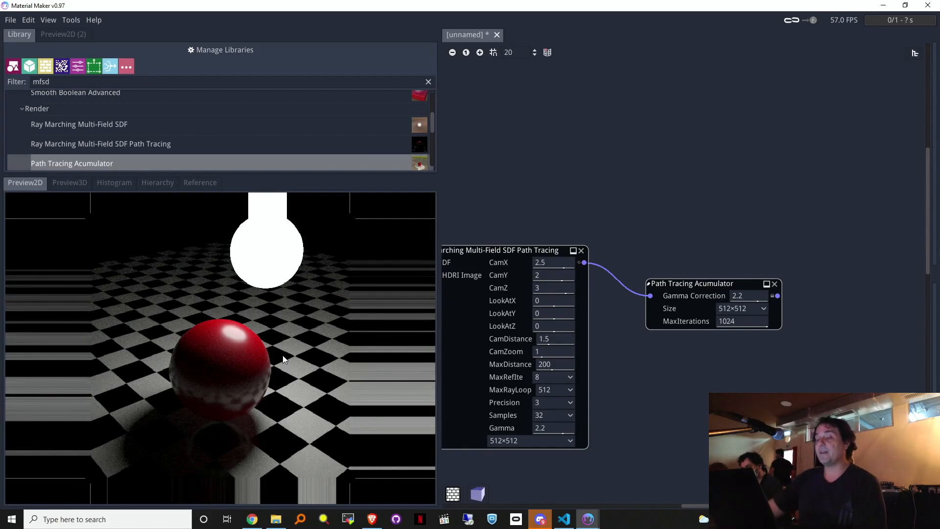
Step: Raise the white light's Translate Y to about 2.248
middle_drag(535, 196, 796, 202)
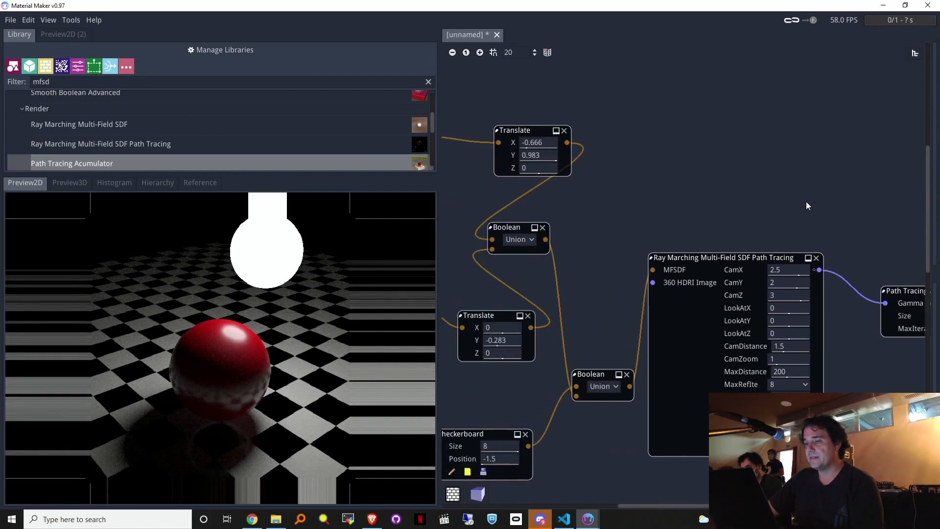
drag(594, 148, 616, 146)
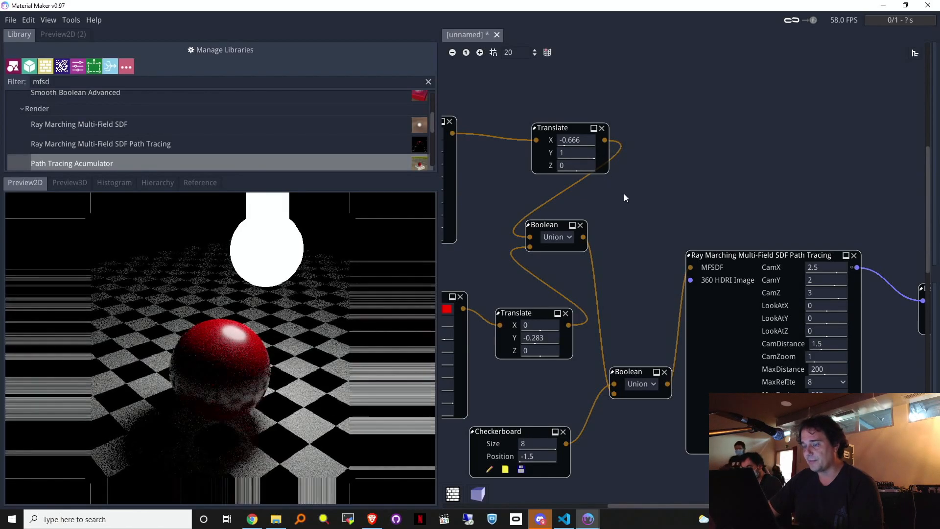
mouse_move(593, 152)
mouse_down()
mouse_move(676, 153)
mouse_move(655, 161)
mouse_up()
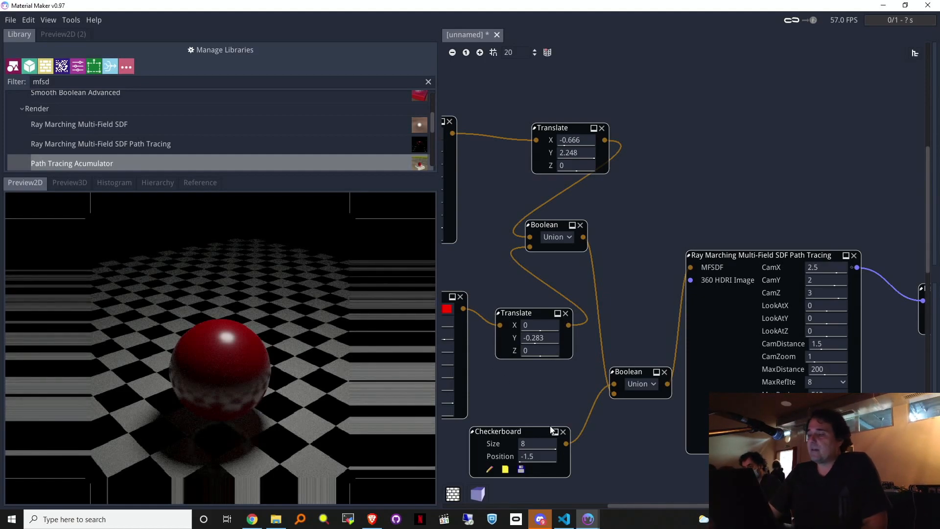
middle_drag(604, 99, 844, 102)
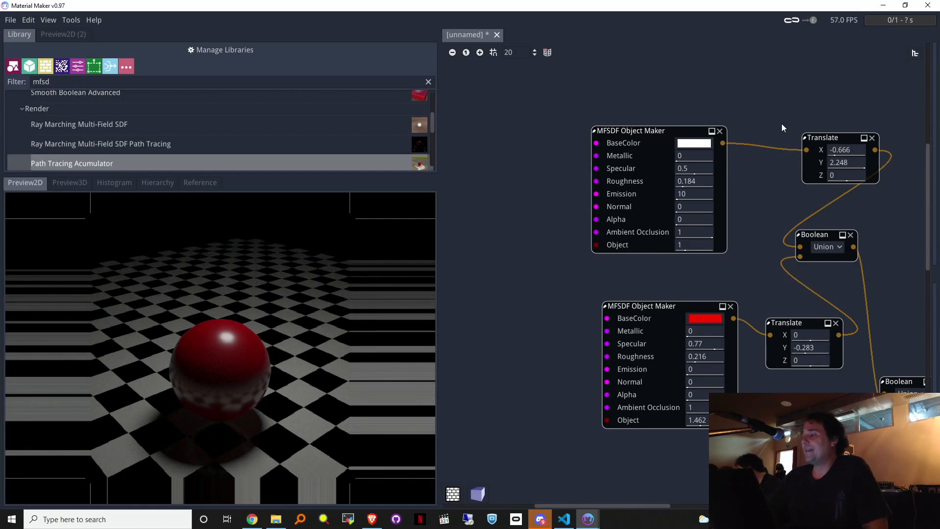
drag(600, 245, 486, 189)
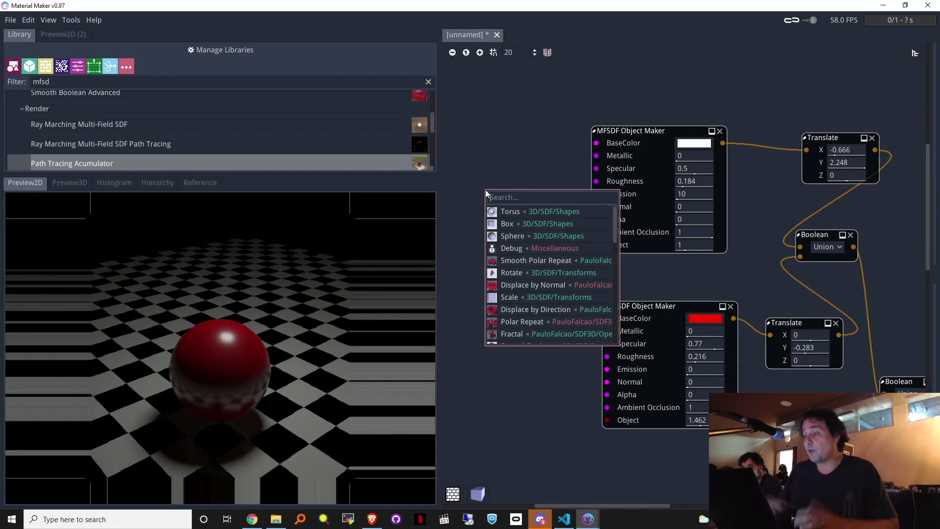
Step: Use a Torus oriented around the Y axis as the light's shape
click(530, 211)
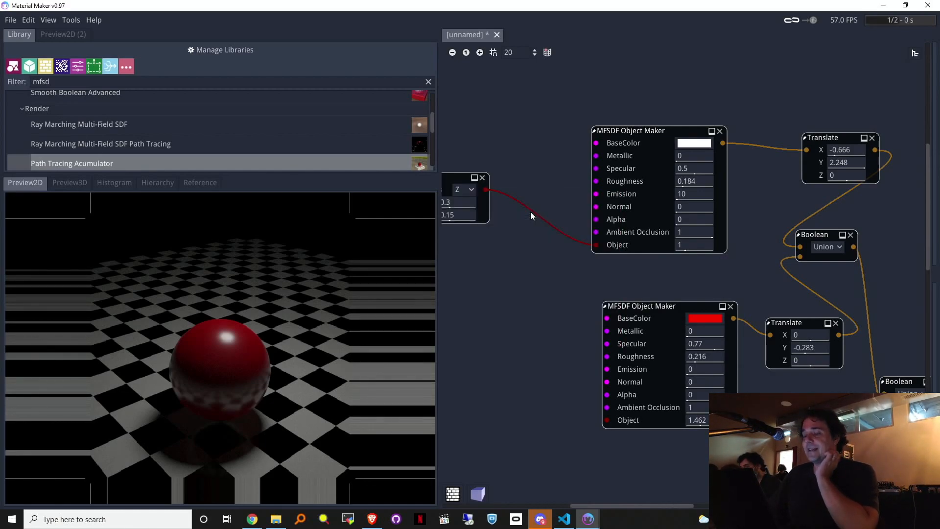
middle_drag(527, 277, 521, 340)
drag(785, 226, 695, 245)
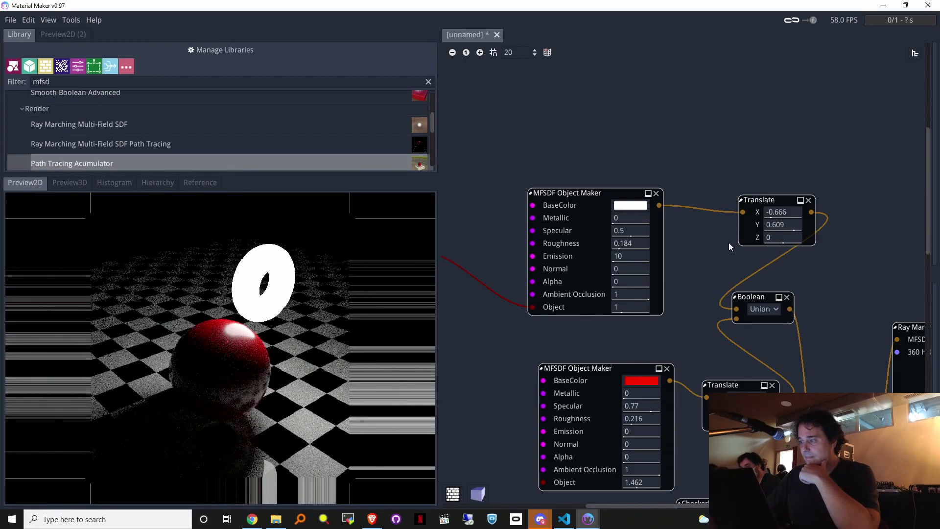
middle_drag(580, 159, 763, 157)
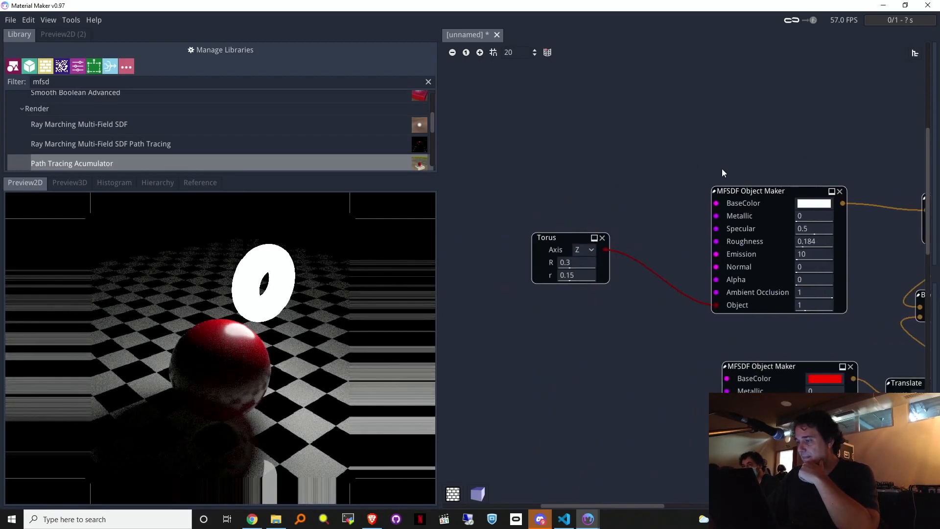
click(593, 249)
click(583, 252)
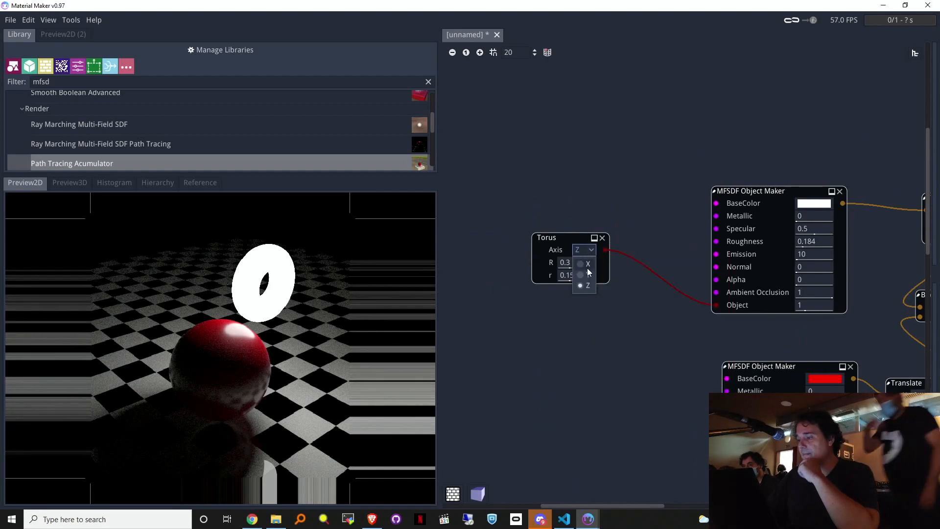
click(589, 274)
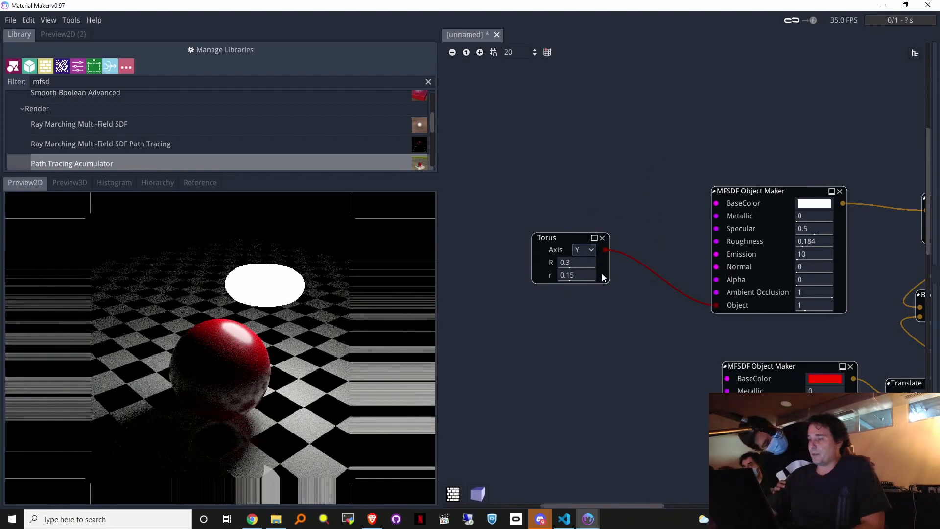
Step: Set the torus ring radius R to 1 and tube radius r to 0.14
middle_drag(875, 152, 534, 139)
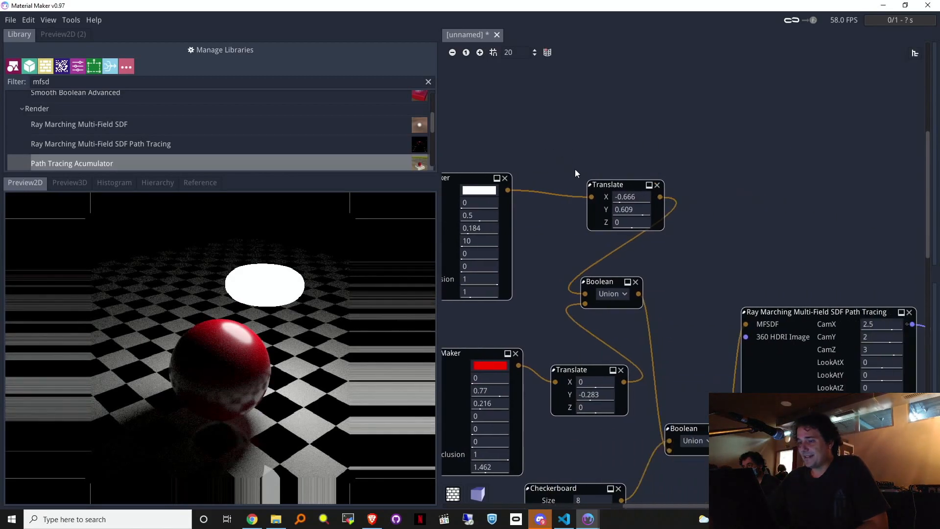
middle_drag(820, 248, 928, 271)
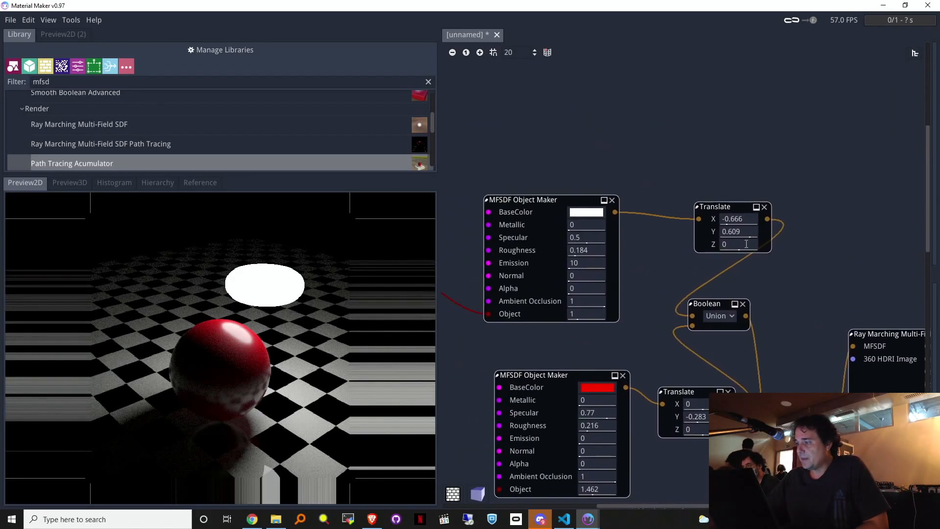
middle_drag(548, 133, 833, 108)
drag(616, 261, 603, 280)
drag(595, 248, 681, 246)
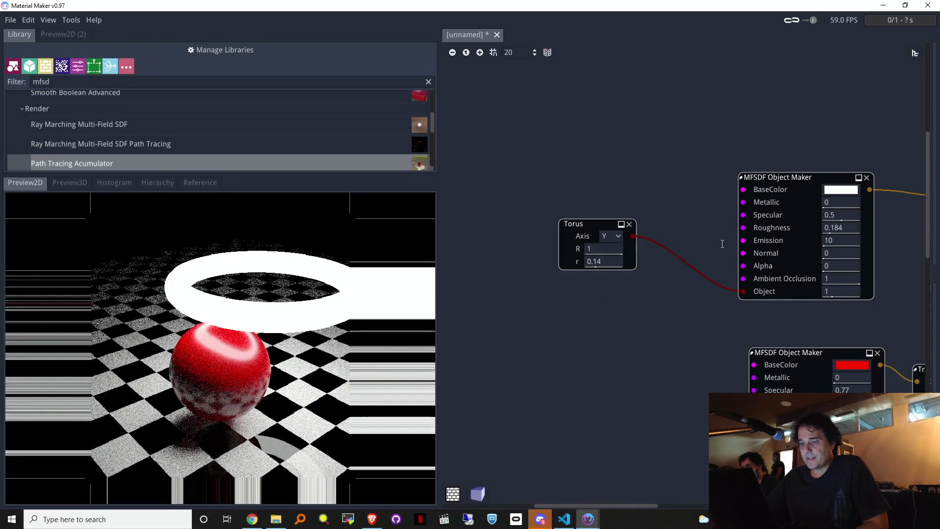
Step: Move the torus light to Translate X -0.666, Y -0.428
middle_drag(825, 104, 520, 123)
drag(672, 235, 617, 242)
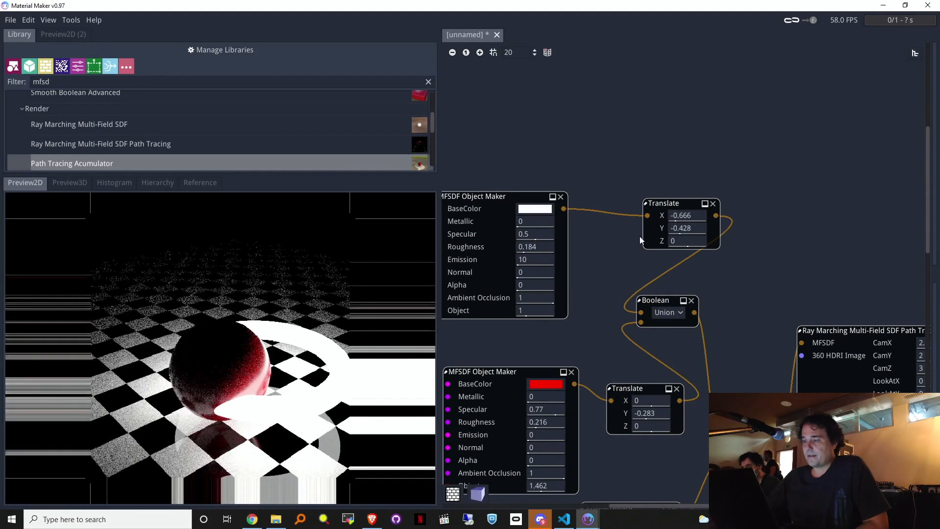
drag(661, 220, 775, 207)
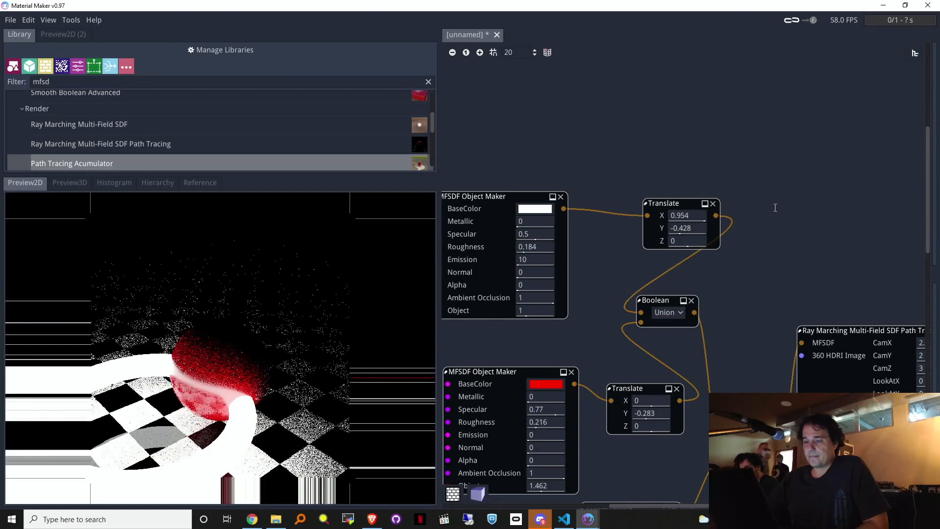
drag(707, 226, 694, 228)
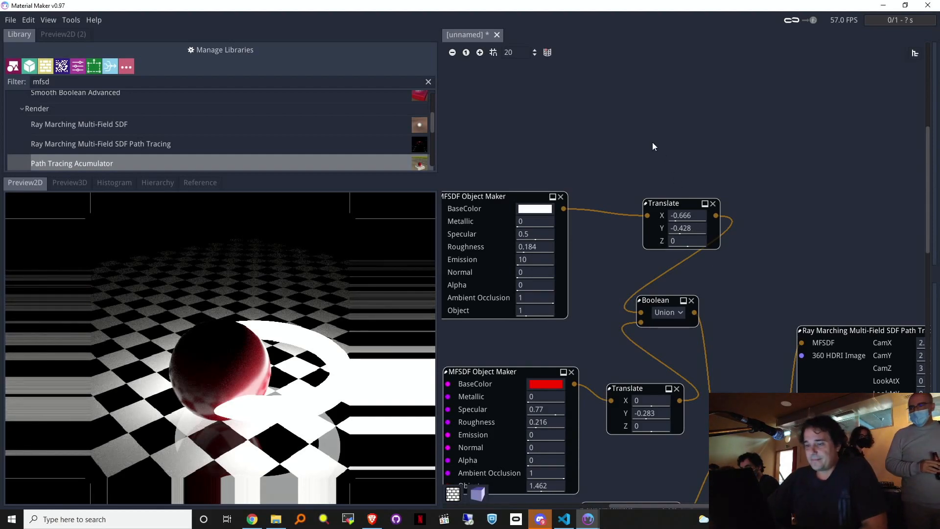
middle_drag(549, 139, 628, 135)
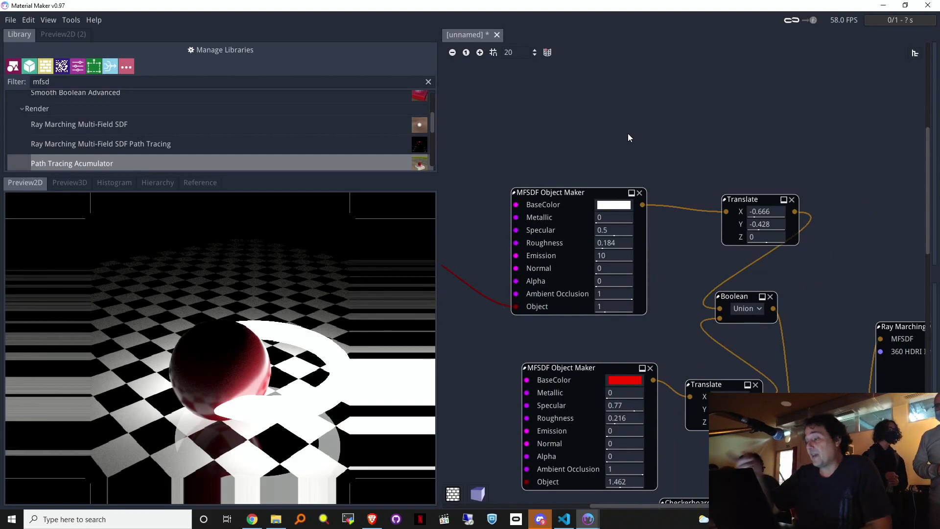
Step: Replace the torus with a 0.4 Sphere as the light's shape
middle_drag(534, 136, 709, 141)
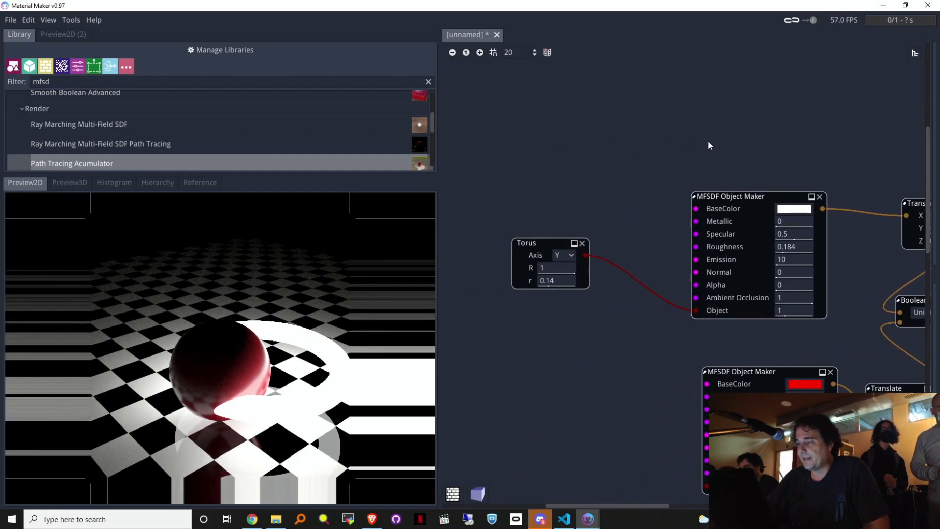
click(583, 244)
drag(696, 311, 556, 224)
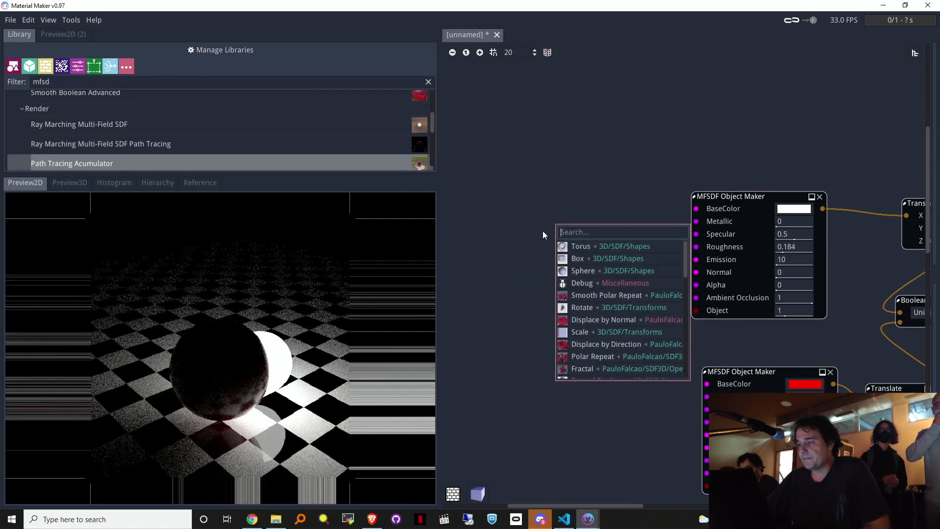
click(587, 273)
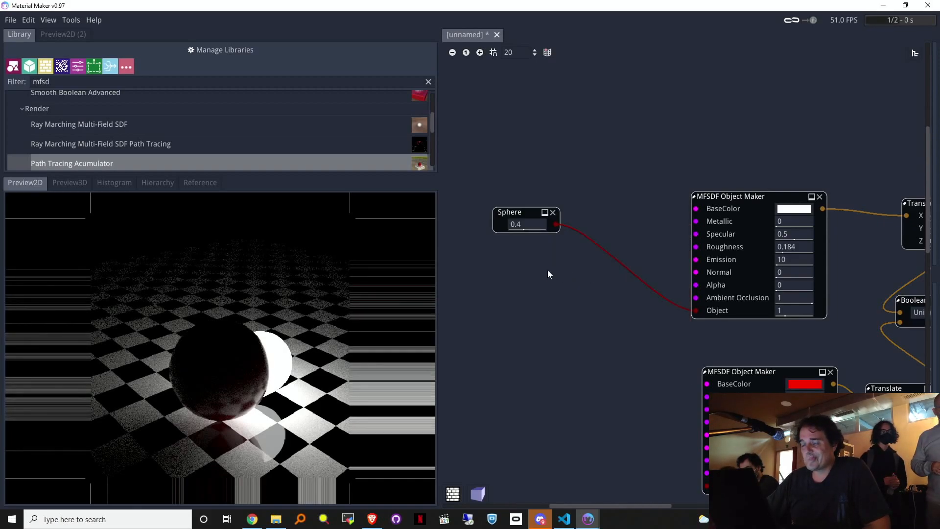
Step: Insert a Repeat node (Rep X 4, Rep Z 4) into the light's Object input
right_click(593, 160)
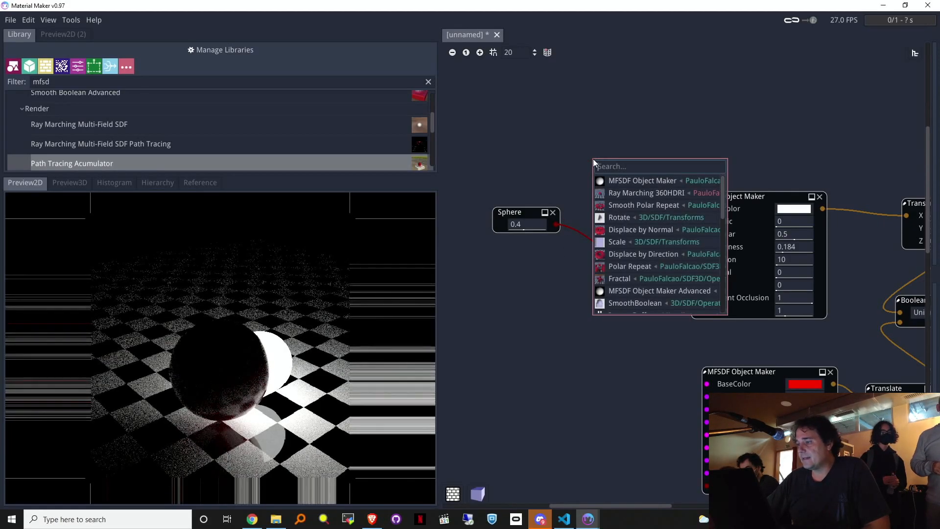
text(re)
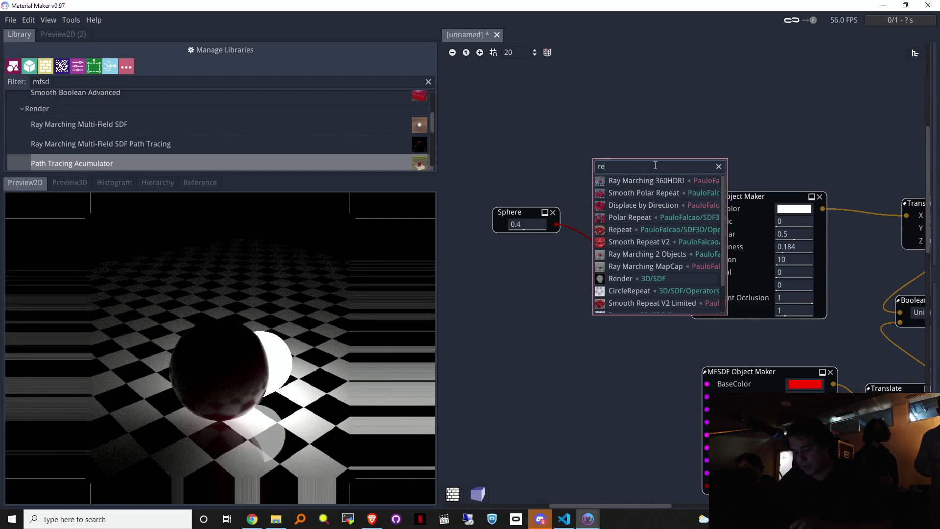
text(pe)
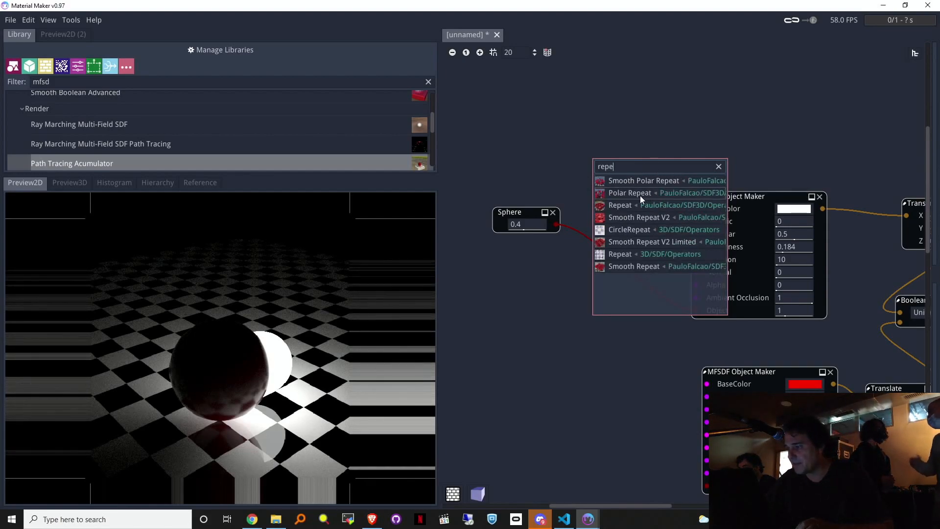
click(625, 205)
drag(676, 159, 693, 311)
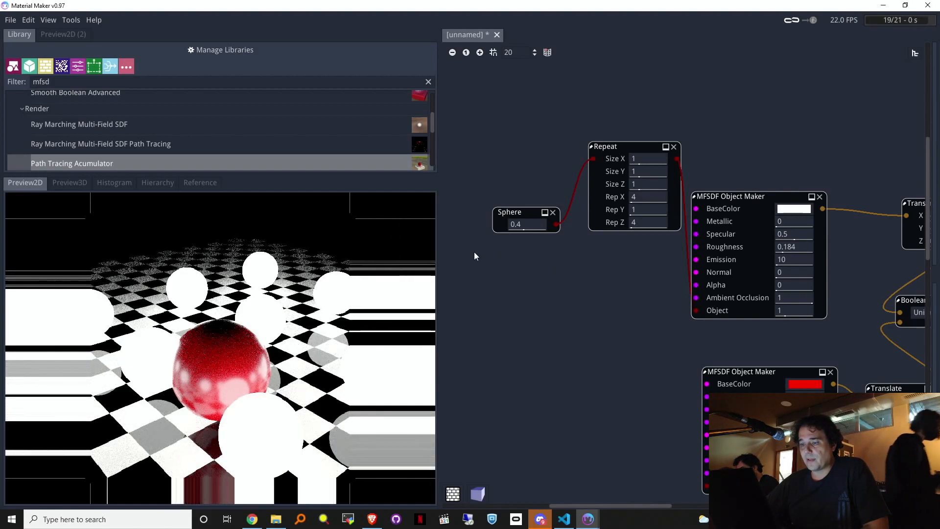
Step: Raise the repeated light spheres to Translate Y 3.486
mouse_move(850, 123)
middle_down()
mouse_move(618, 150)
mouse_move(545, 139)
mouse_move(558, 136)
middle_up()
drag(648, 245, 821, 237)
drag(657, 245, 759, 236)
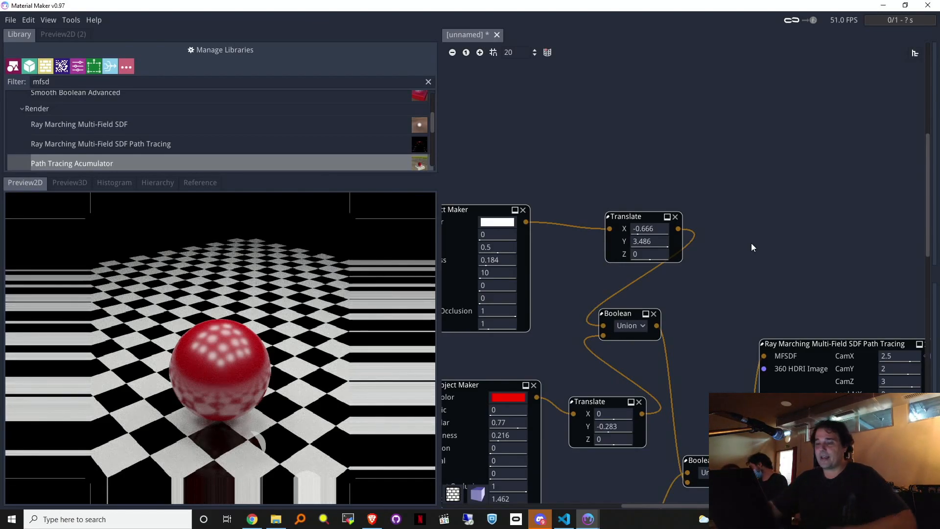
middle_drag(578, 169, 833, 167)
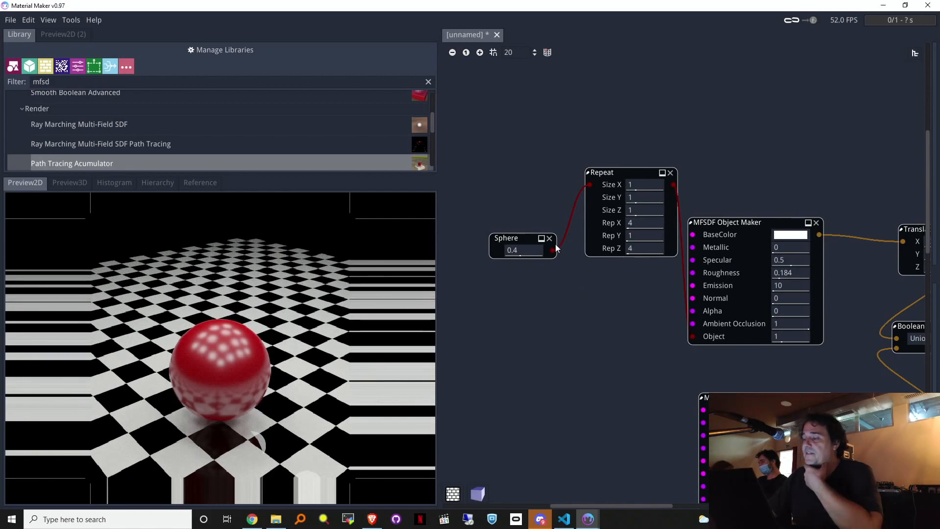
drag(554, 251, 508, 322)
Step: Add a Displace by Direction node after the sphere
text(de)
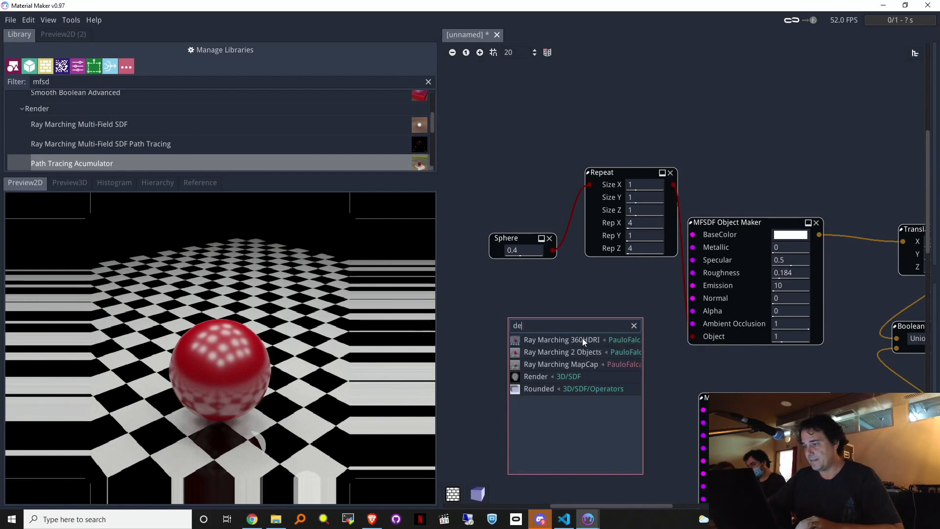
key(BackSpace)
text(is)
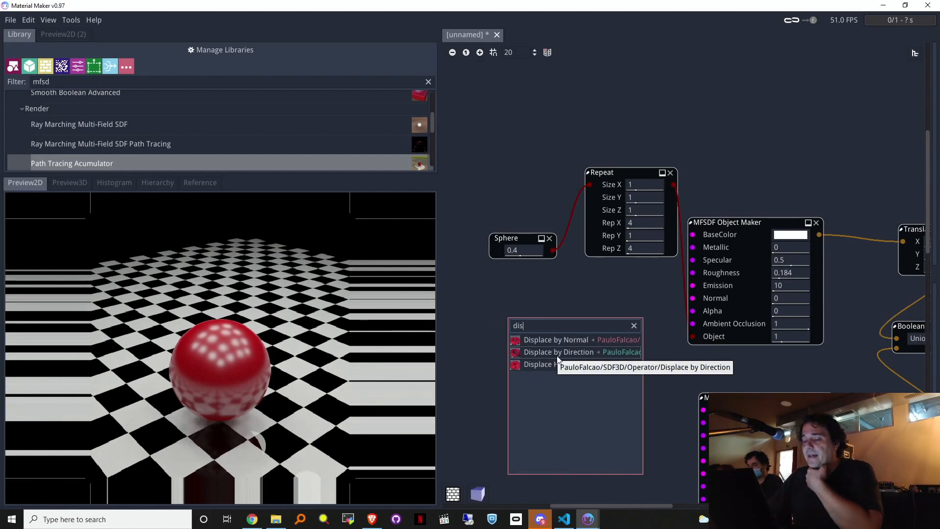
click(569, 353)
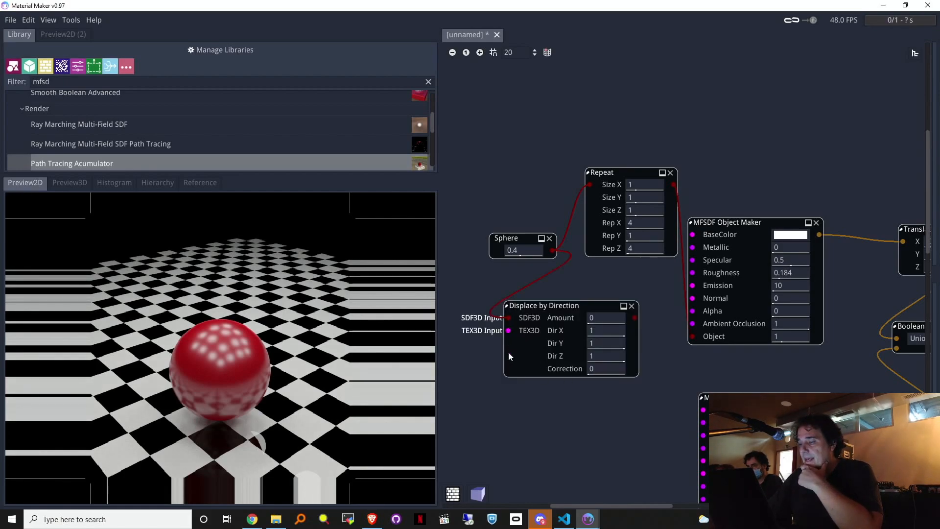
middle_drag(508, 352, 642, 364)
Step: Feed it a TEX3D Pattern with Multiply combiner and Sine on X, Y and Z
drag(622, 352, 554, 372)
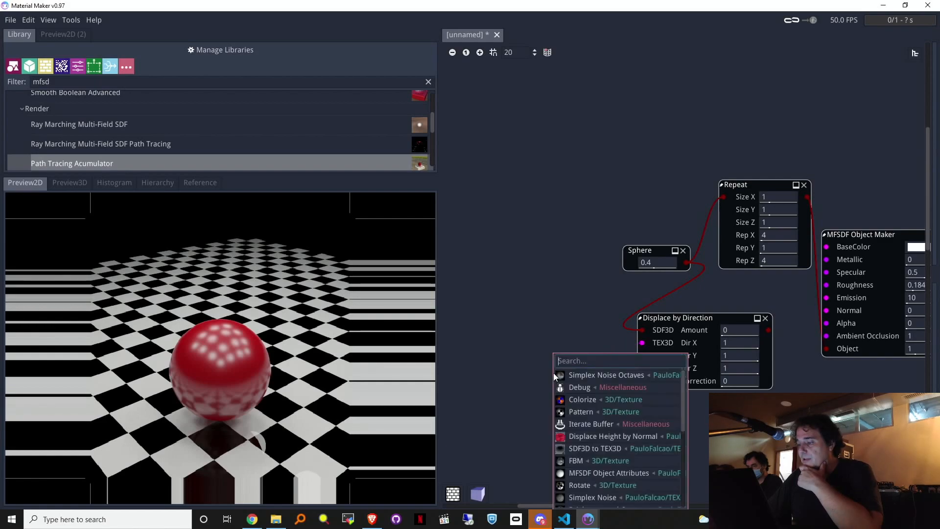
click(569, 416)
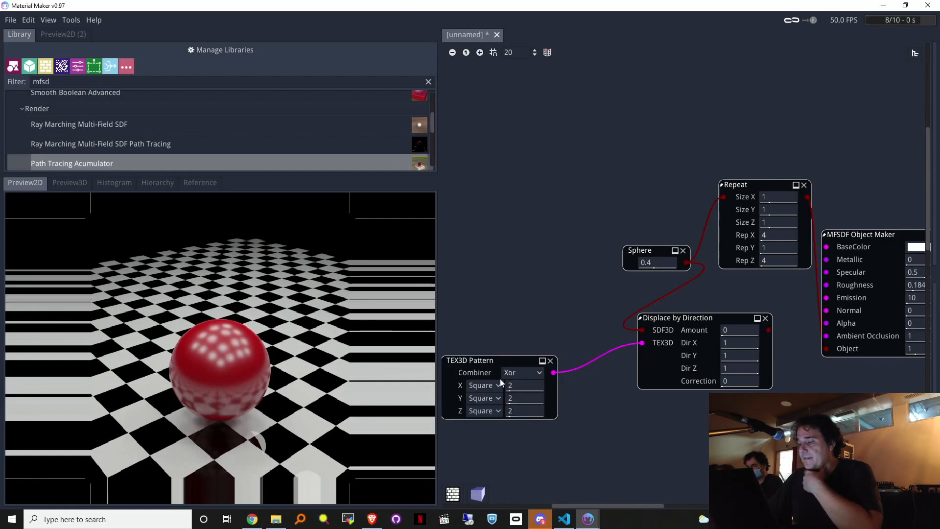
click(518, 374)
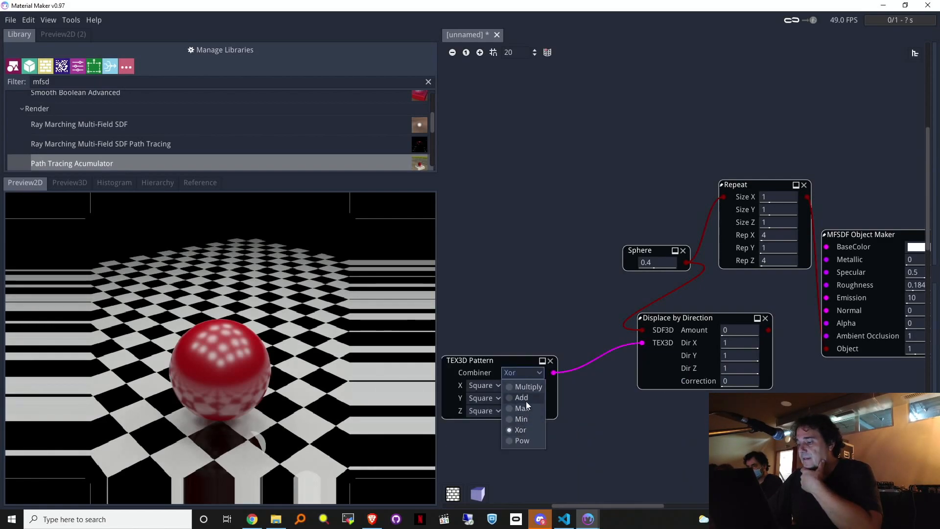
click(525, 388)
click(493, 386)
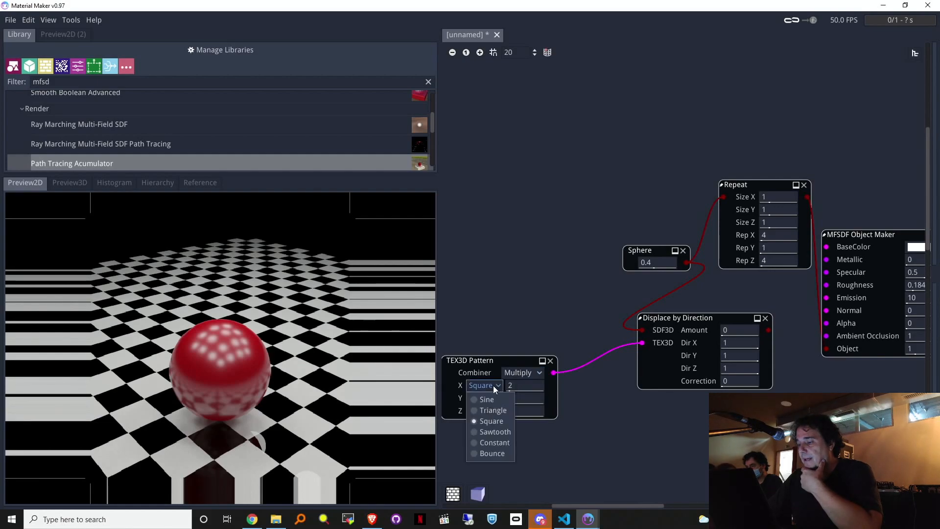
click(489, 398)
click(489, 399)
click(486, 412)
click(486, 410)
click(486, 425)
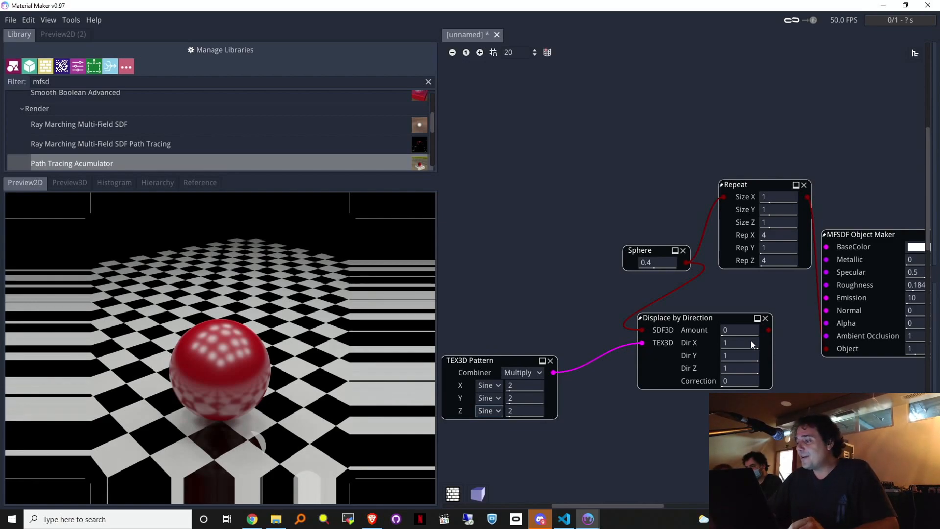
Step: Set the displacement amount to 0.14 and rewire the Sphere into the Repeat node
middle_drag(723, 416, 652, 436)
drag(677, 348, 654, 310)
drag(650, 246, 614, 285)
drag(647, 218, 615, 284)
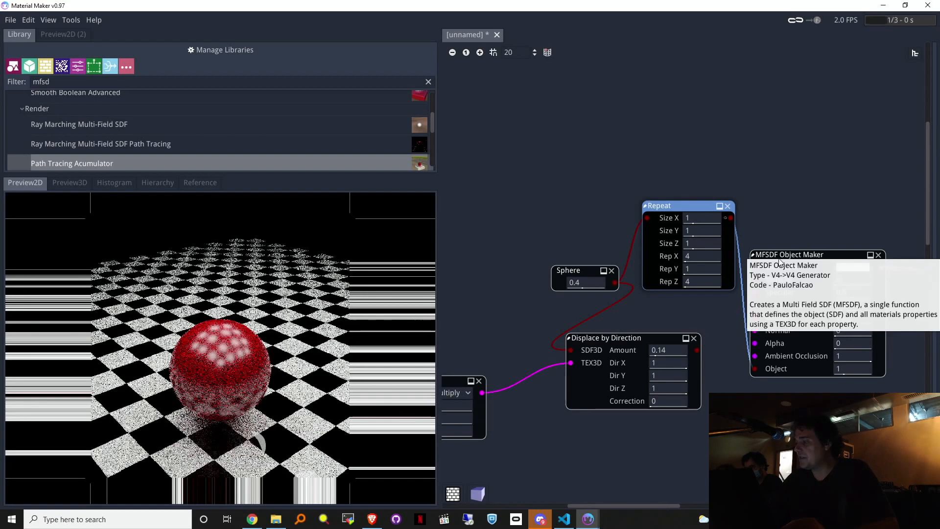
middle_drag(688, 462, 660, 388)
Step: Connect the Displace by Direction output to the red MFSDF Object Maker's Object input
middle_drag(649, 437, 611, 324)
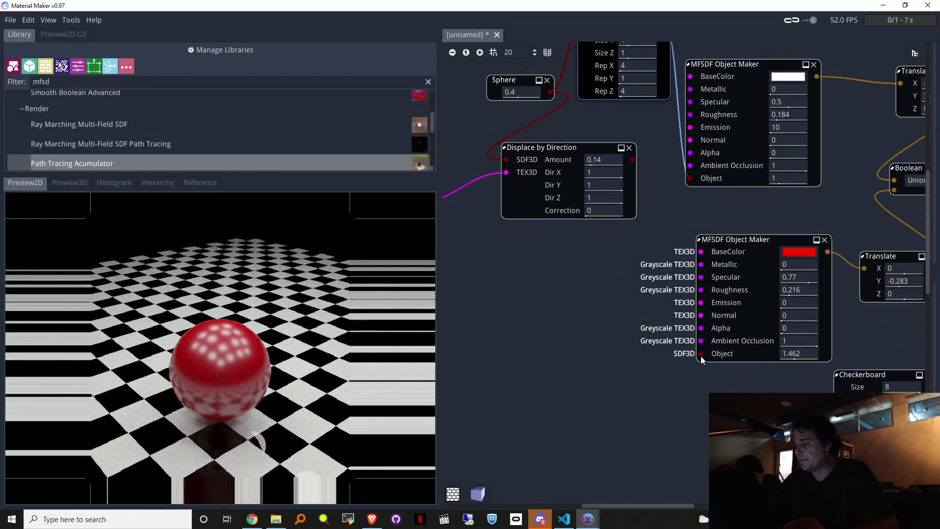
drag(698, 354, 632, 160)
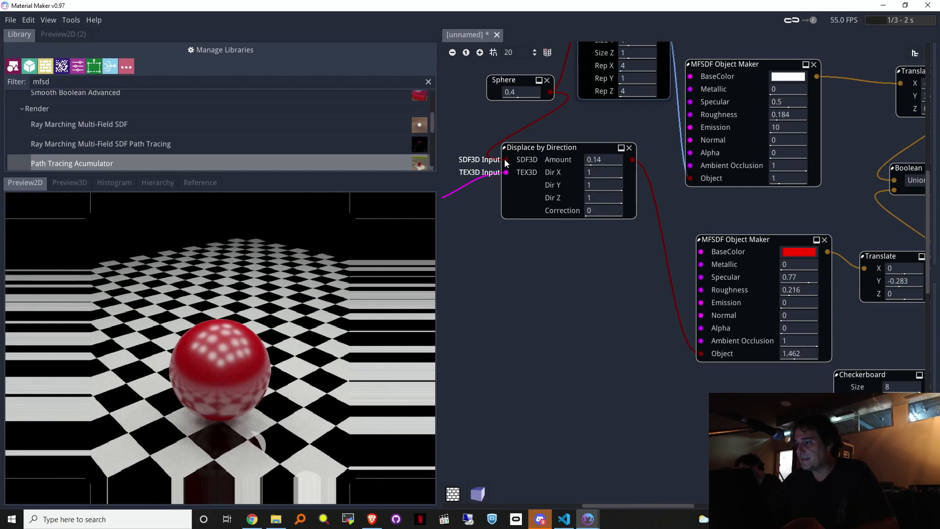
middle_drag(586, 343, 694, 412)
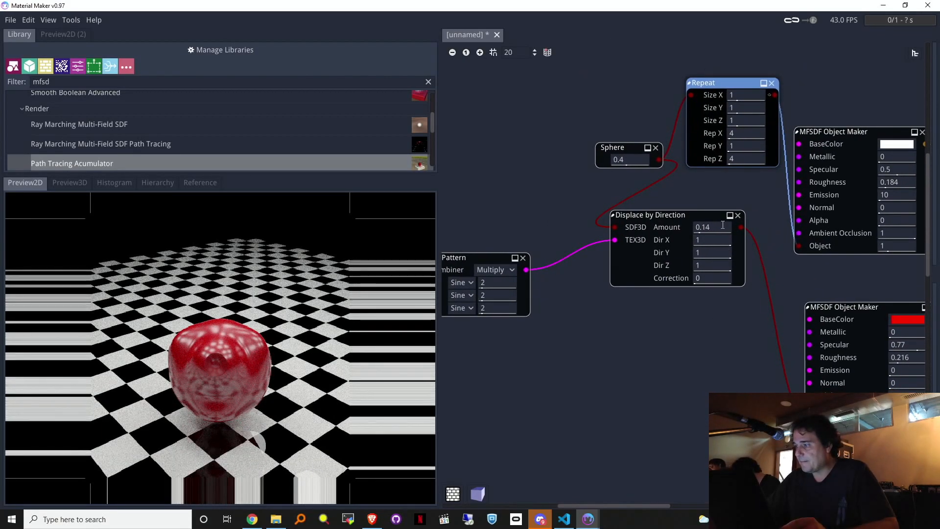
drag(719, 227, 802, 224)
drag(716, 279, 746, 277)
Step: Set the displacement direction to 0, 1, 0
middle_drag(556, 347, 625, 364)
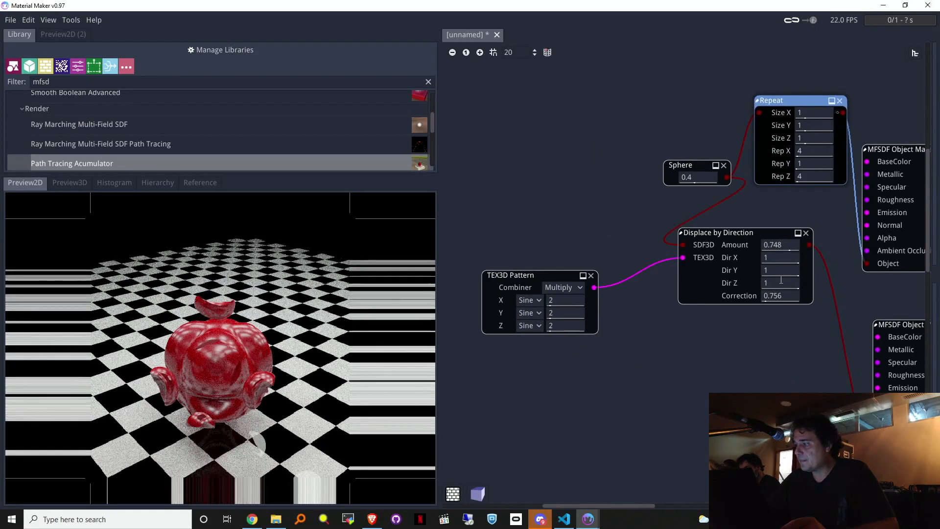
click(779, 270)
double_click(780, 269)
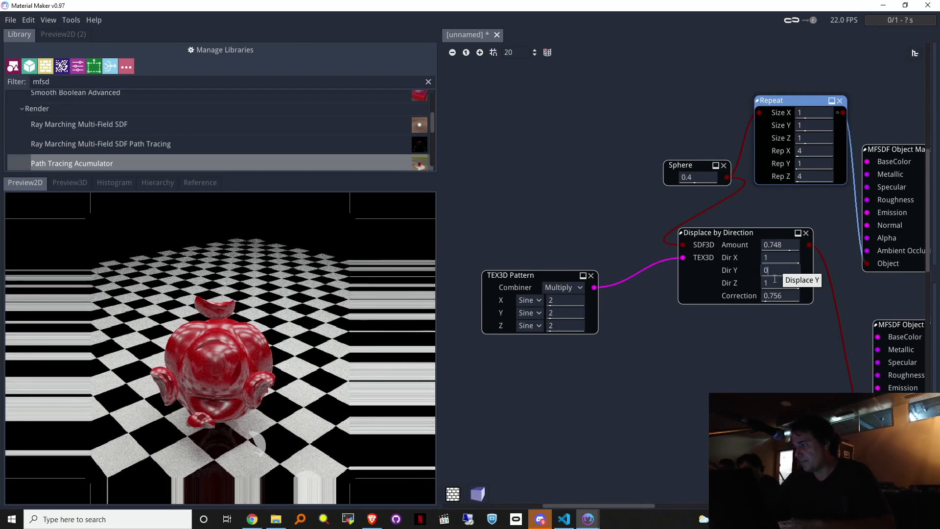
double_click(775, 280)
text(0)
key(Return)
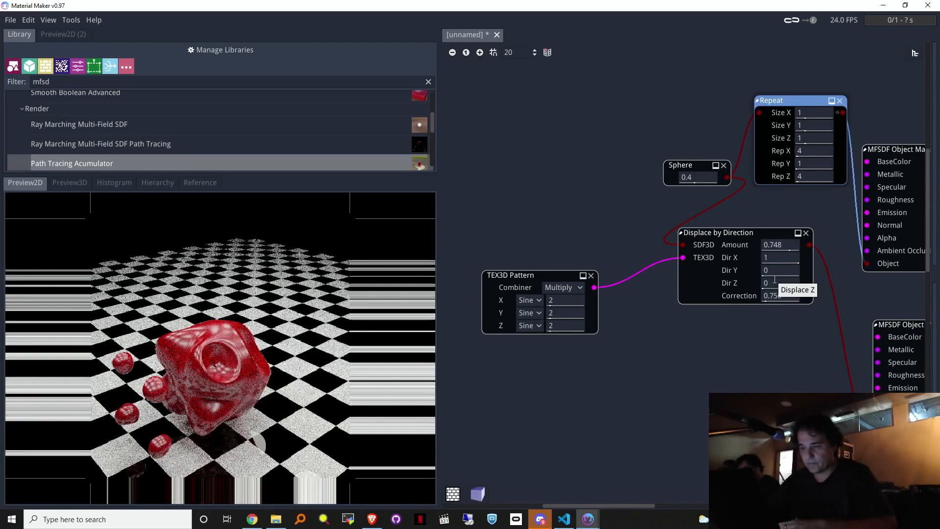
click(780, 272)
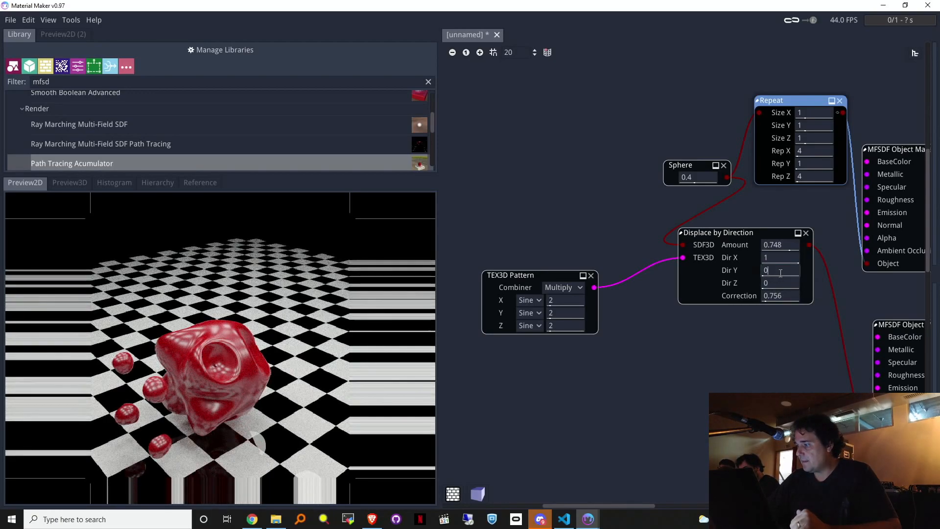
key(BackSpace)
text(1)
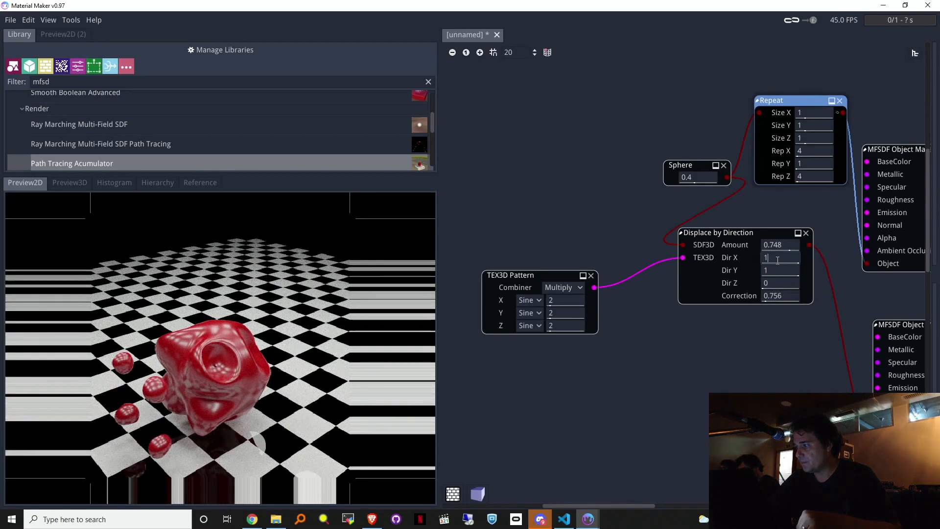
click(778, 260)
key(BackSpace)
text(0)
key(Return)
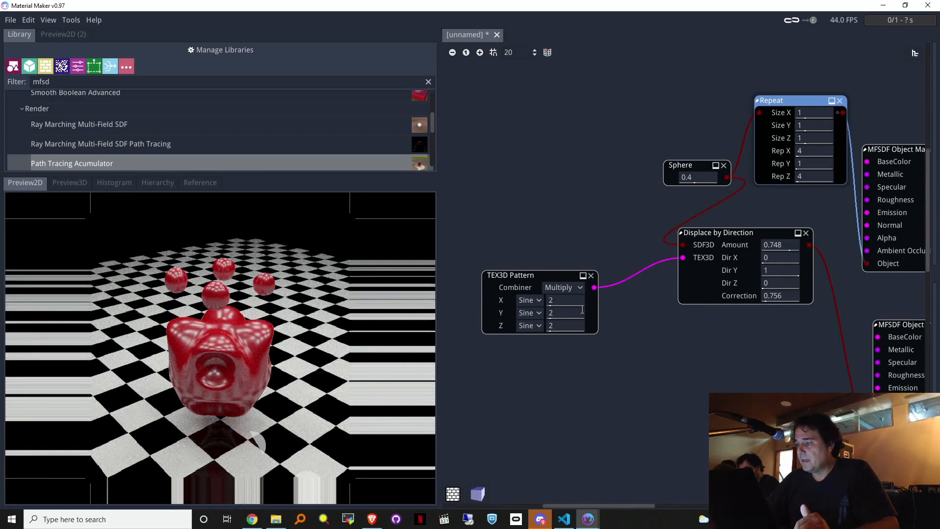
Step: Set pattern frequencies to 8, 5, 4, amount 0.224 and correction 2.016
drag(565, 303, 593, 322)
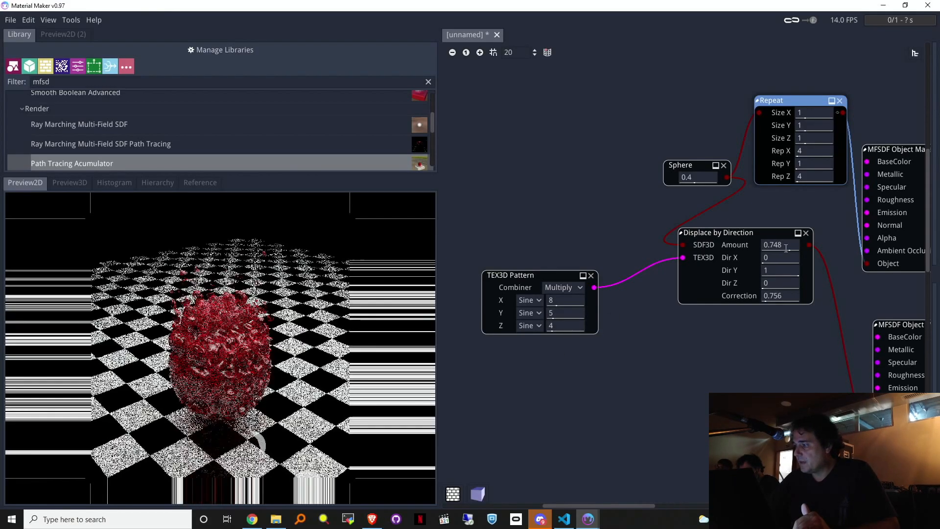
drag(777, 251, 759, 251)
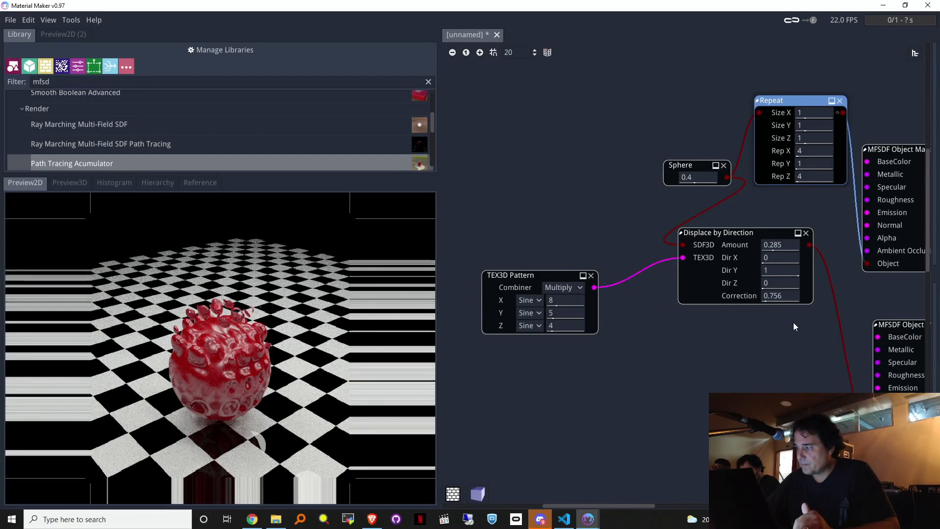
mouse_move(783, 250)
mouse_down()
mouse_move(760, 249)
mouse_move(792, 249)
mouse_up()
drag(796, 295, 831, 295)
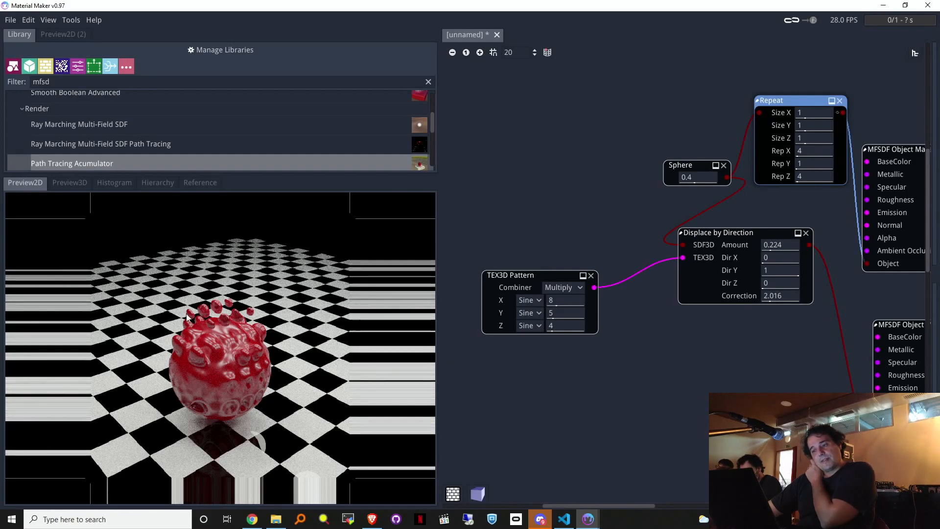
Step: Compare against the Shadertoy reference render, then return to the ray marching renderer
click(263, 520)
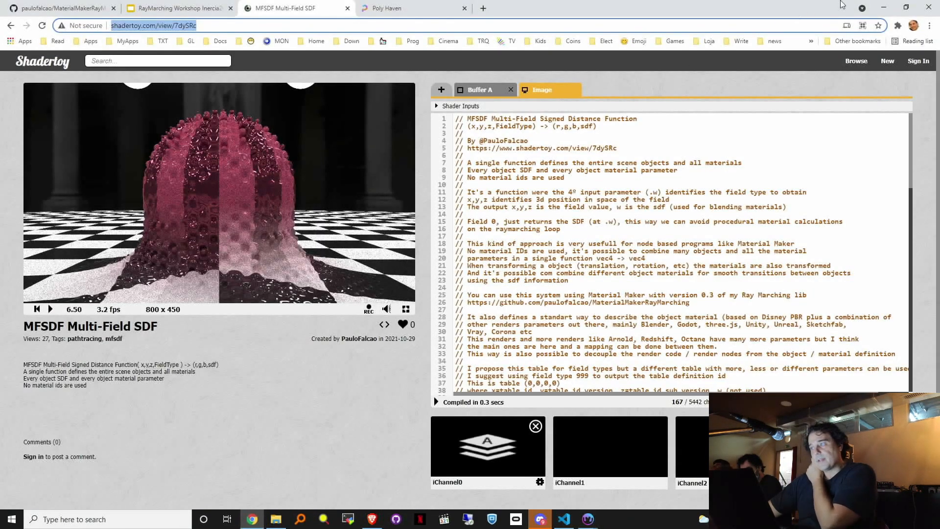
click(884, 7)
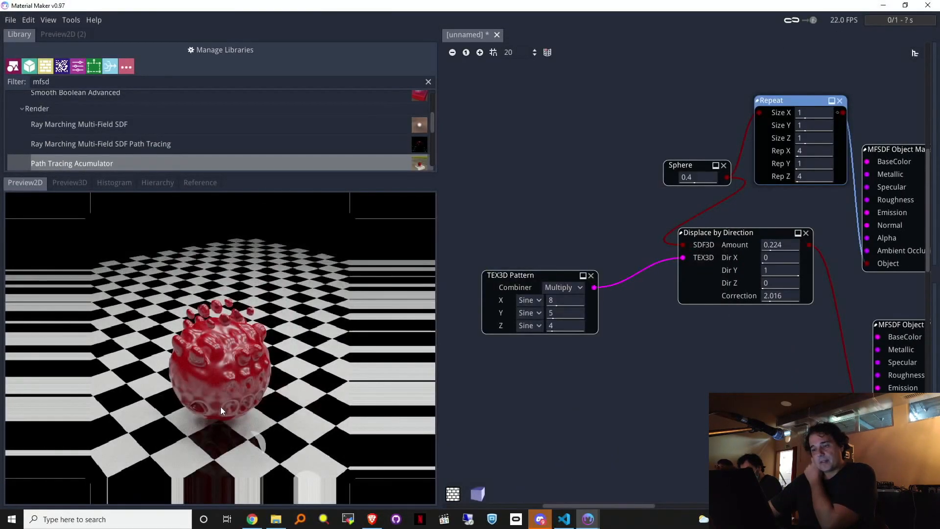
middle_drag(764, 388, 515, 343)
middle_drag(466, 312, 453, 314)
middle_drag(714, 408, 501, 439)
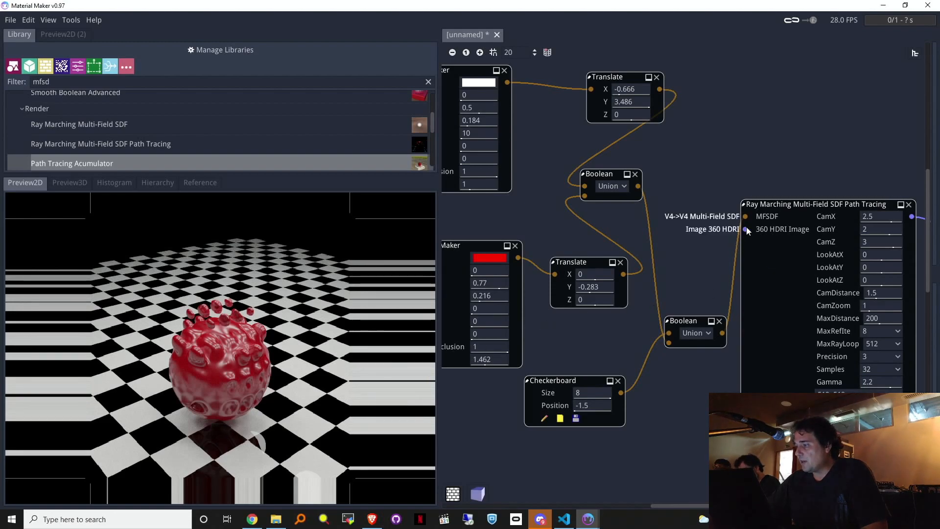
Step: Bring in an .hdr file from the Desktop HDRs folder and wire it to the 360 HDRI Image input
mouse_move(746, 230)
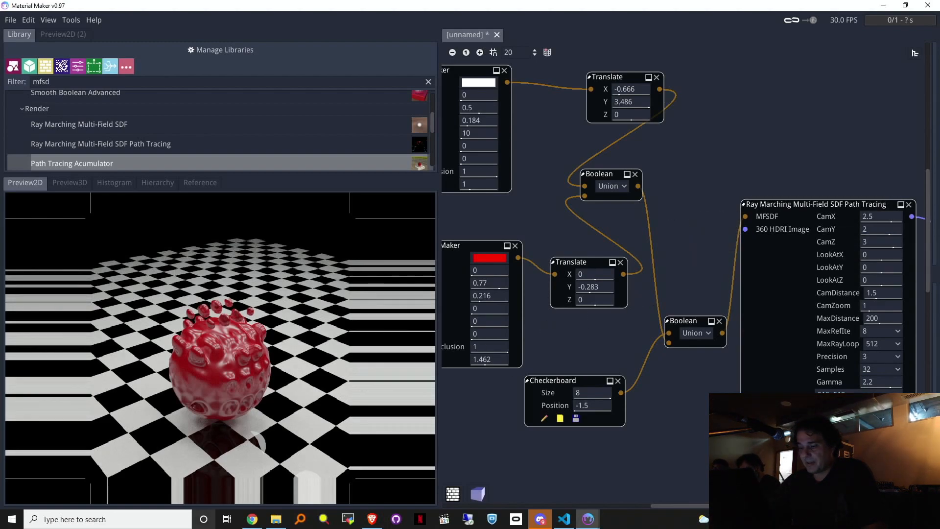
click(257, 523)
click(258, 523)
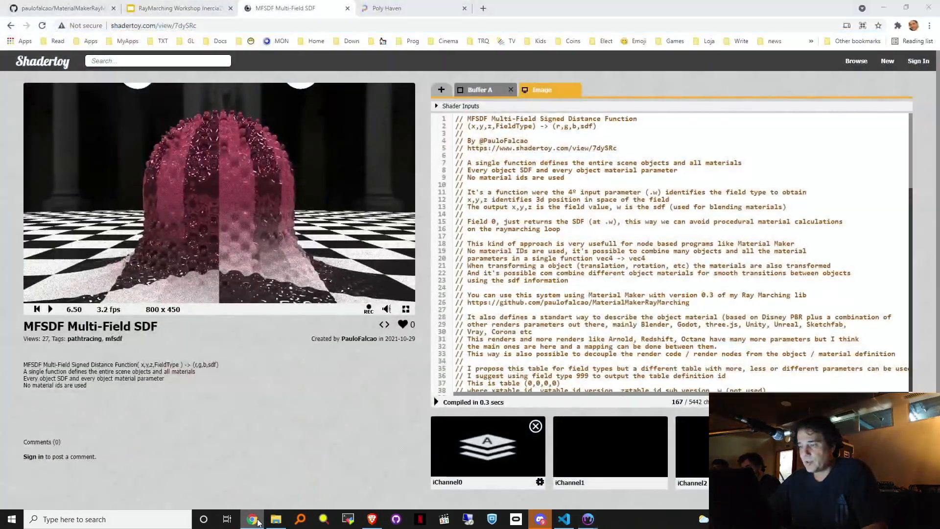
click(282, 525)
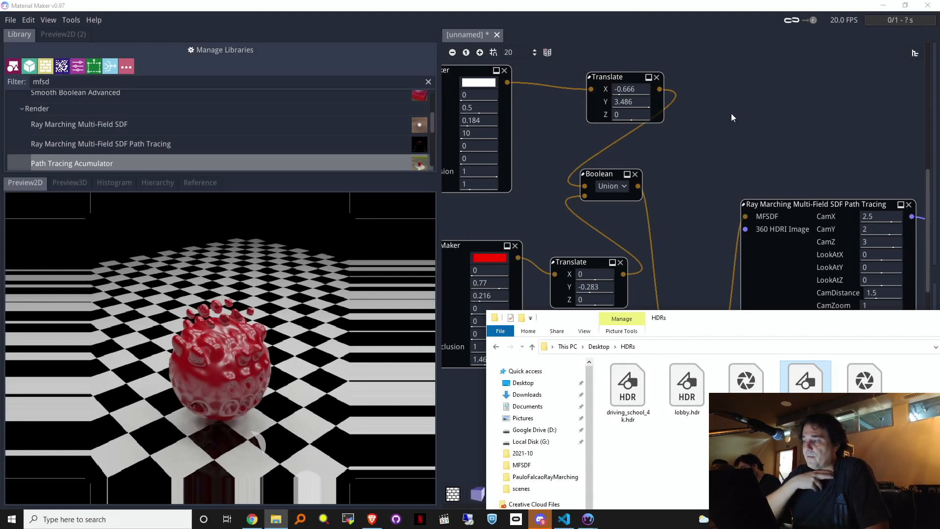
click(801, 163)
drag(779, 125, 747, 230)
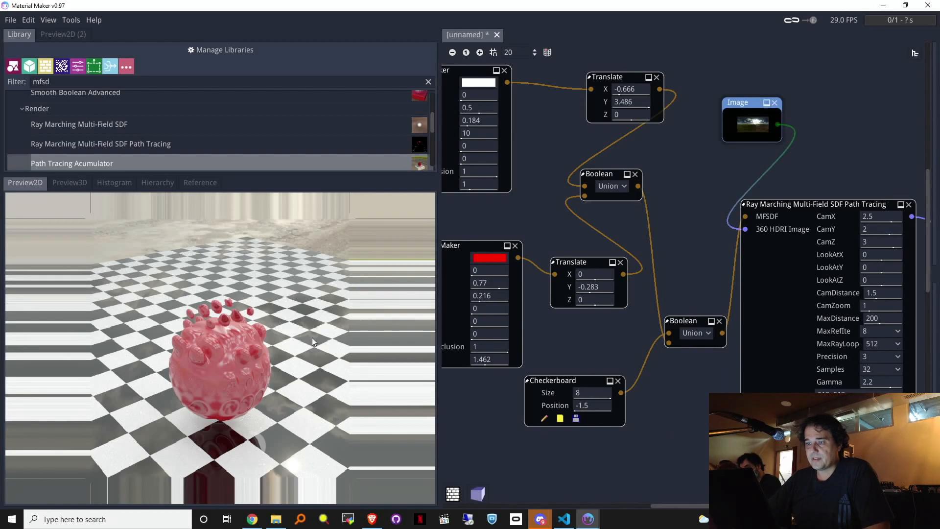
middle_drag(666, 443, 405, 450)
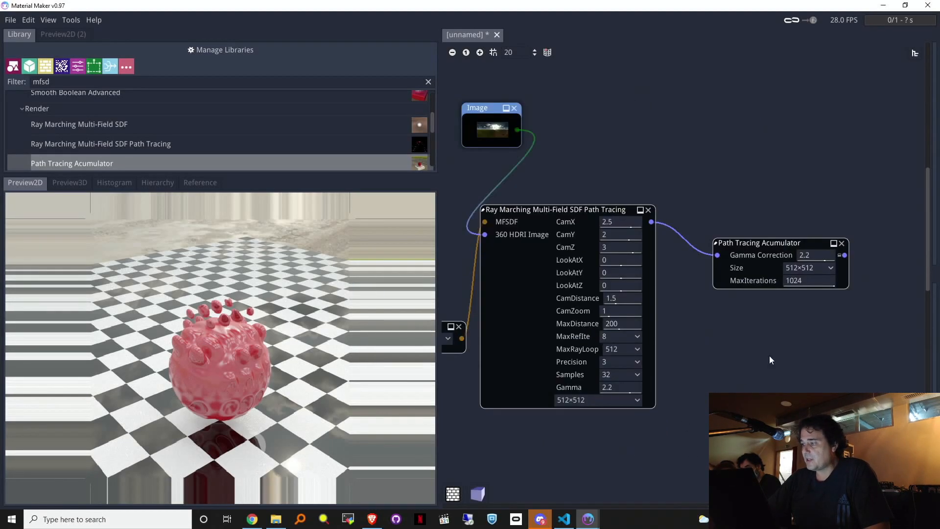
Step: Remove the Path Tracing Acumulator and preview the ray marching render directly
click(842, 242)
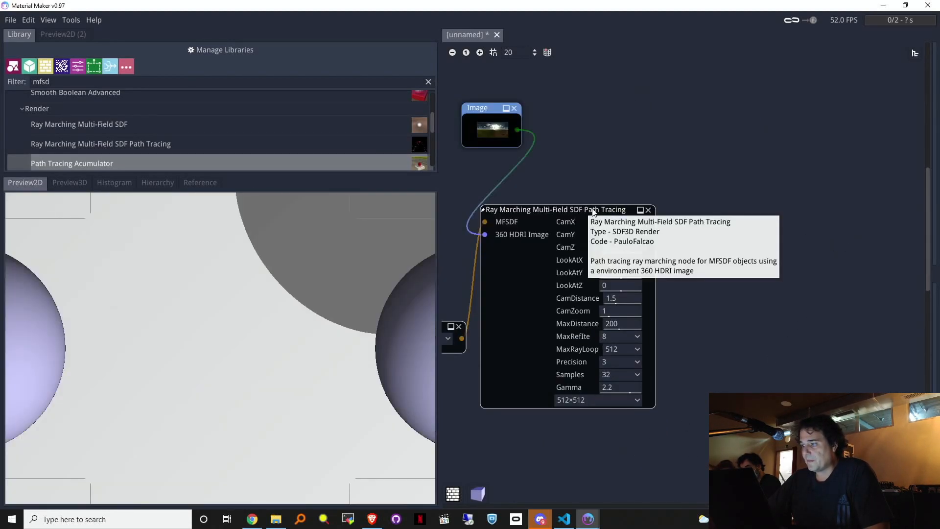
drag(609, 210, 645, 207)
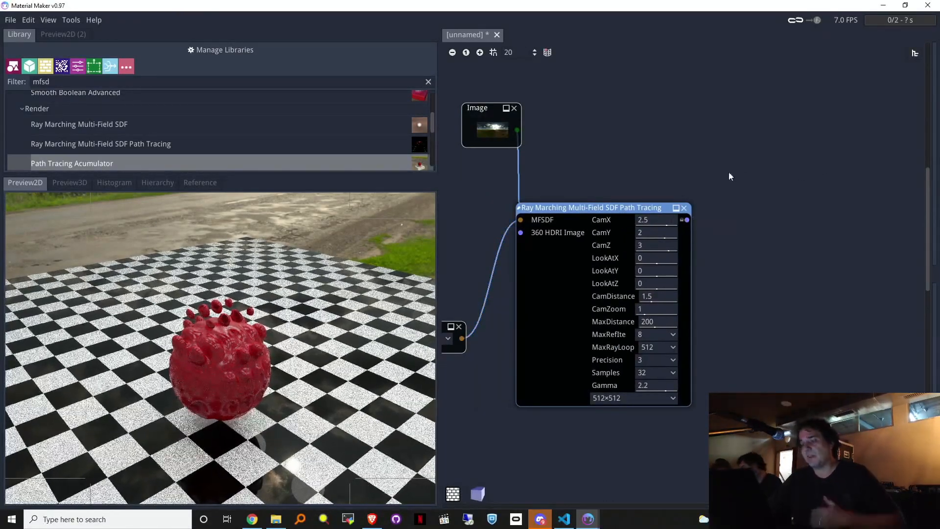
middle_drag(697, 153, 850, 157)
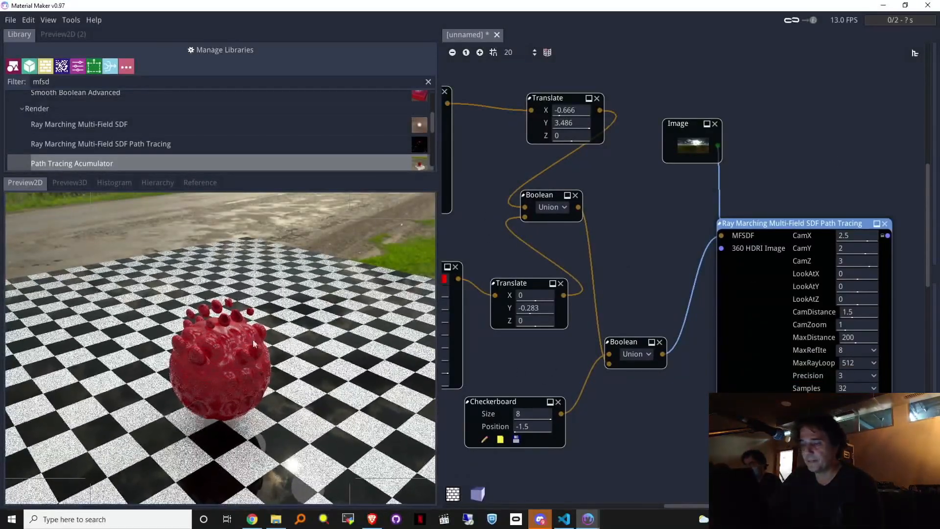
Step: Set the path tracer's CamY to 2.641 and CamDistance to 1.826
drag(860, 249, 777, 270)
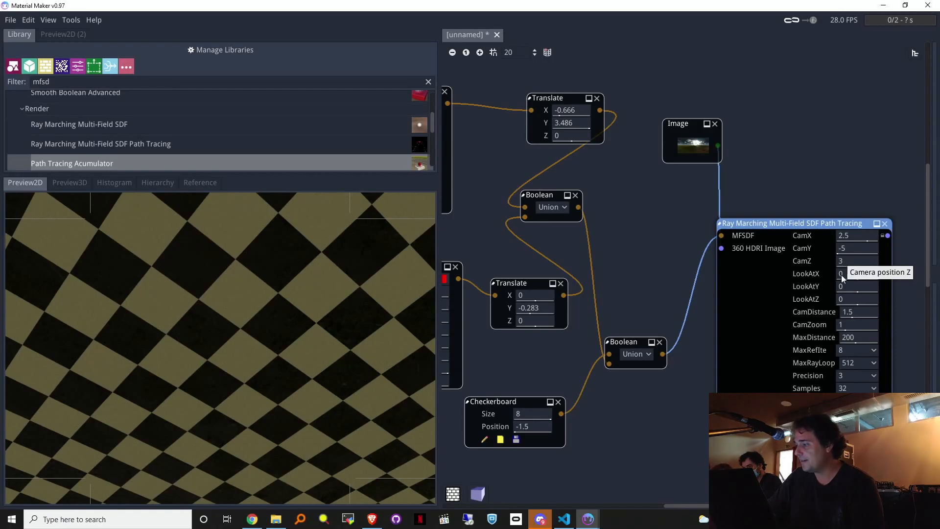
drag(882, 312, 865, 328)
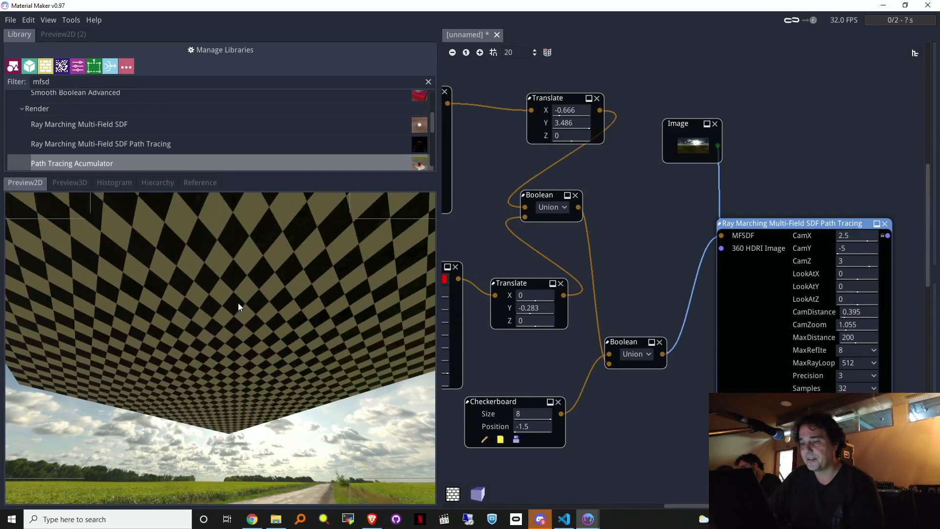
drag(838, 250, 939, 240)
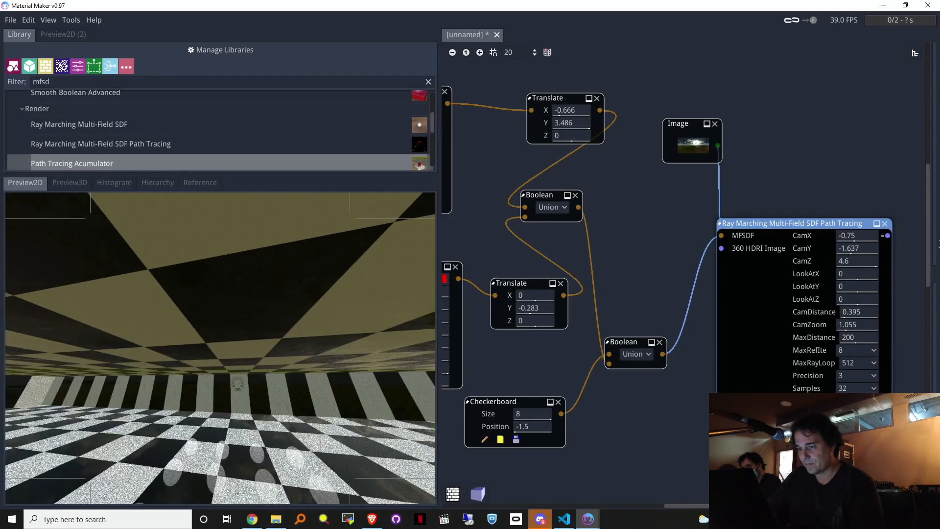
drag(851, 253, 910, 245)
drag(858, 313, 916, 314)
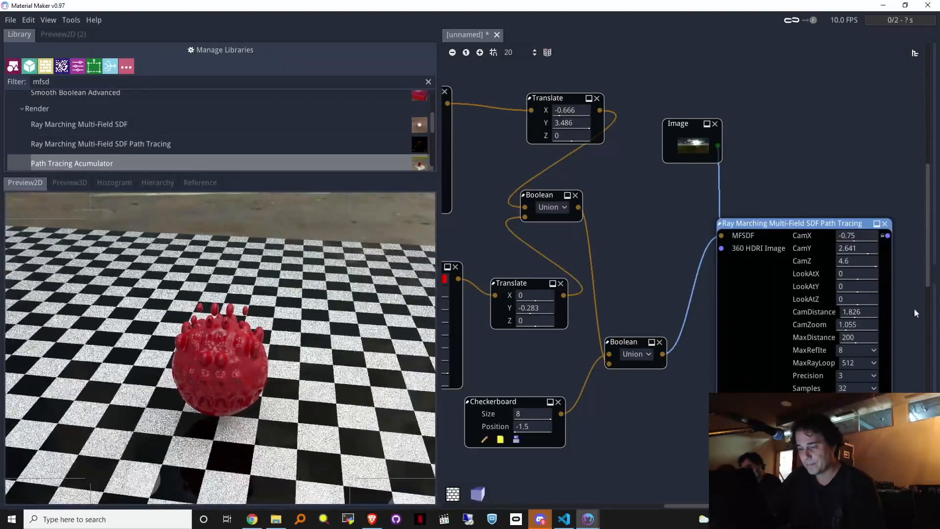
middle_drag(650, 366, 938, 358)
middle_drag(478, 288, 558, 353)
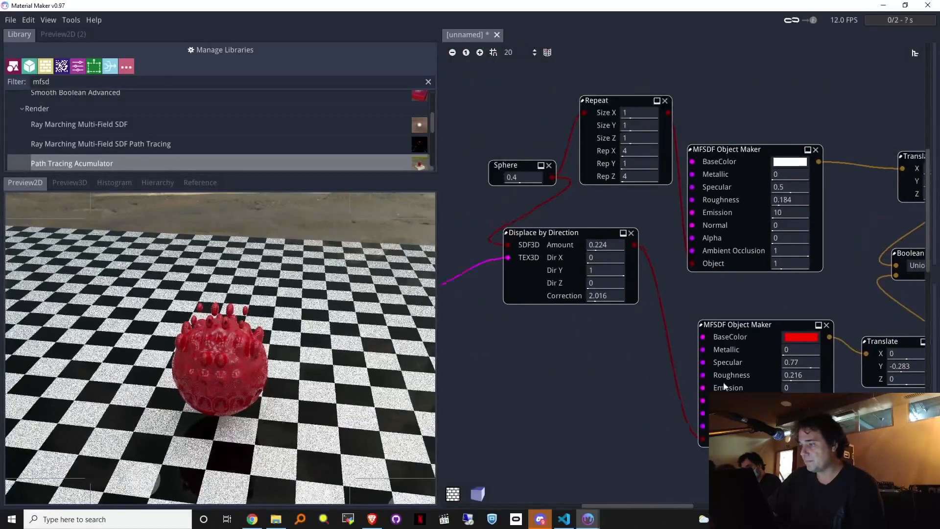
Step: Add a Smooth Boolean node fed by the upper Boolean
middle_drag(695, 380, 902, 410)
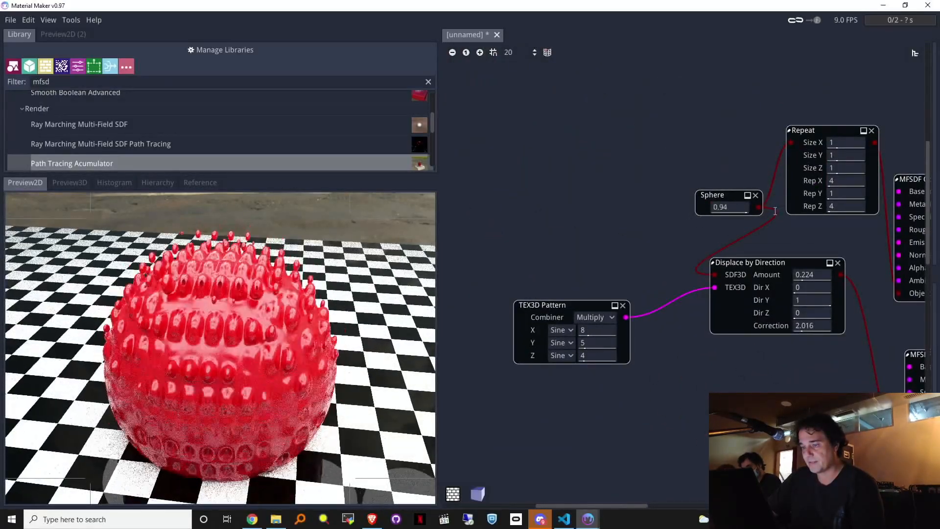
middle_drag(820, 367, 567, 319)
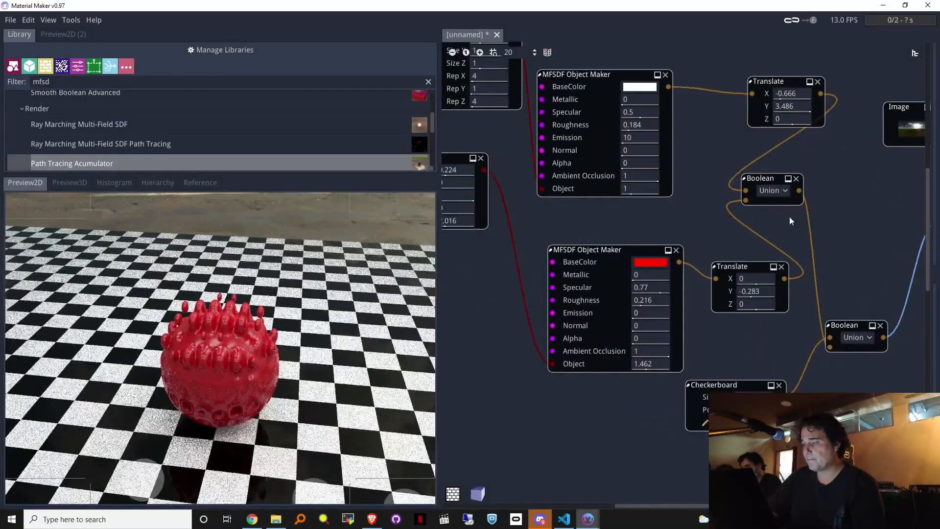
mouse_move(860, 211)
middle_down()
mouse_move(763, 192)
mouse_move(726, 166)
mouse_move(634, 181)
middle_up()
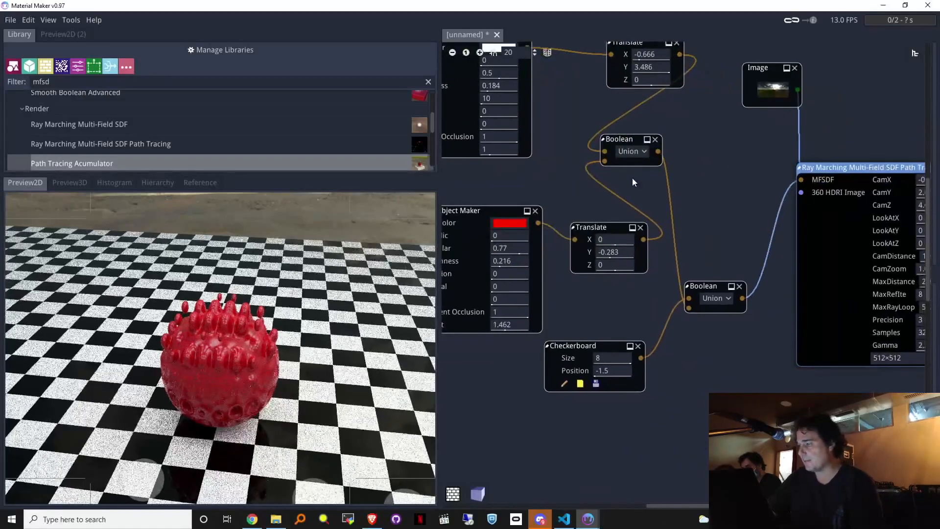
drag(699, 188, 699, 186)
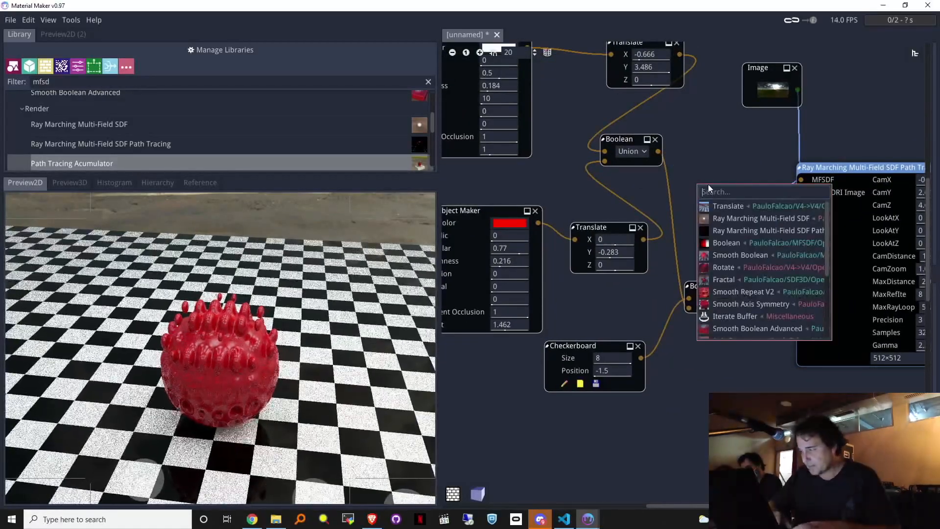
text(bl)
key(BackSpace)
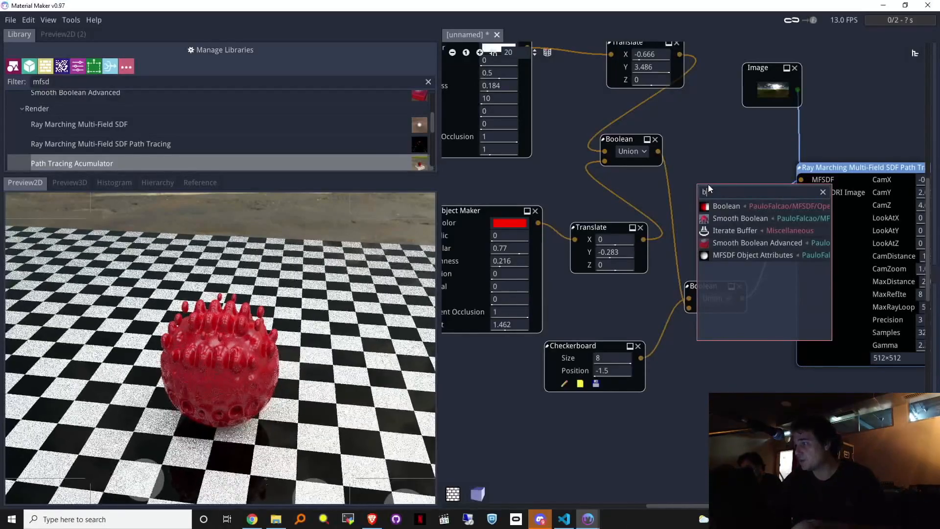
click(728, 218)
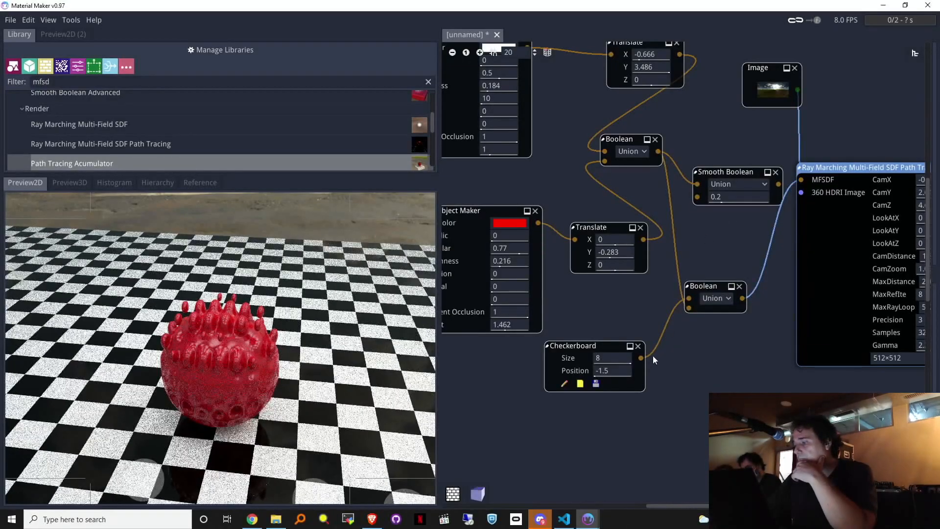
Step: Wire the Checkerboard into the Smooth Boolean, send its output to MFSDF, and set smoothness 1
drag(694, 226, 698, 197)
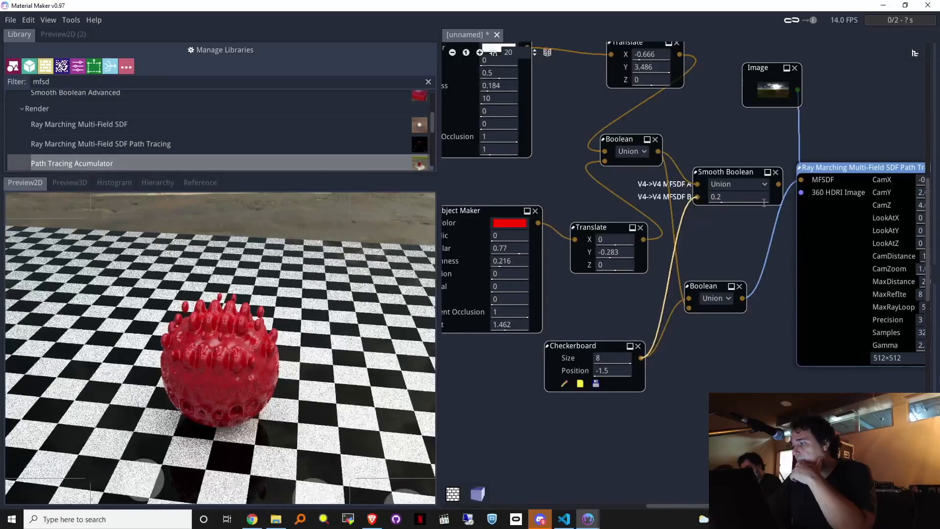
drag(781, 191, 794, 197)
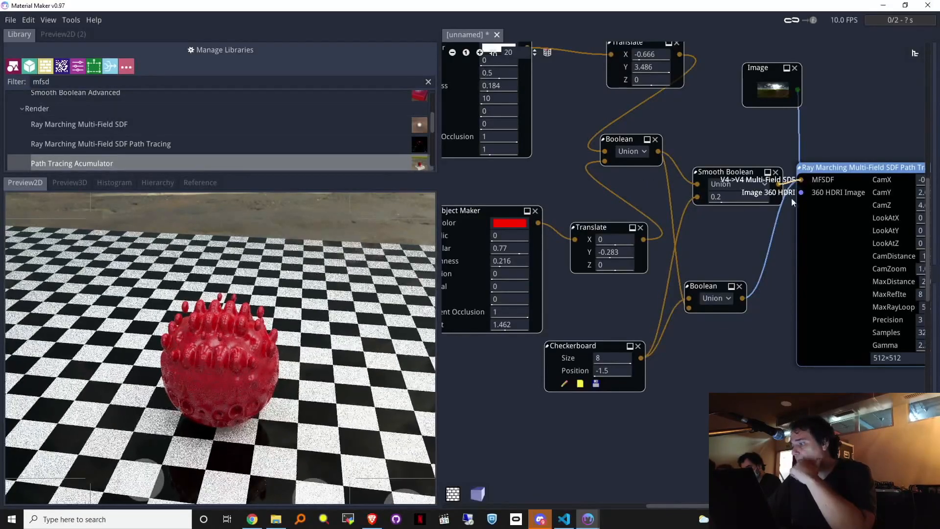
drag(727, 196, 807, 201)
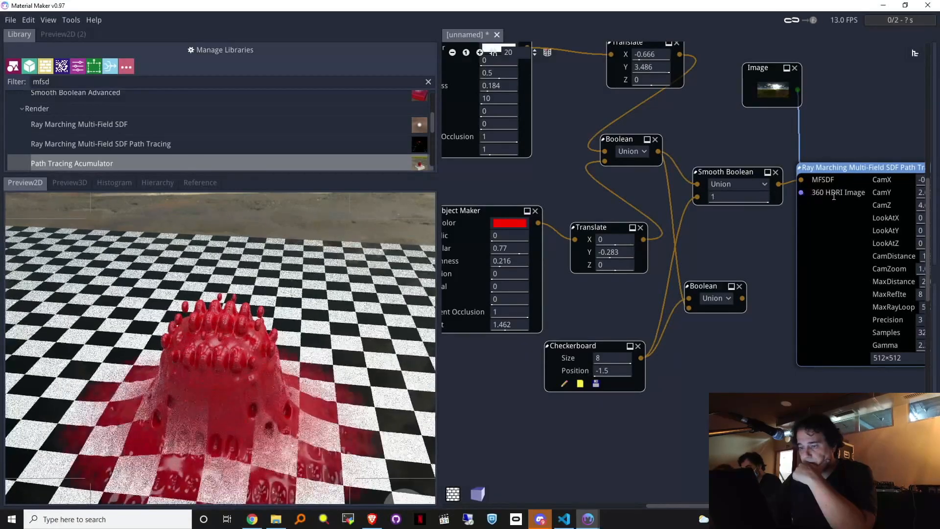
drag(737, 203, 774, 192)
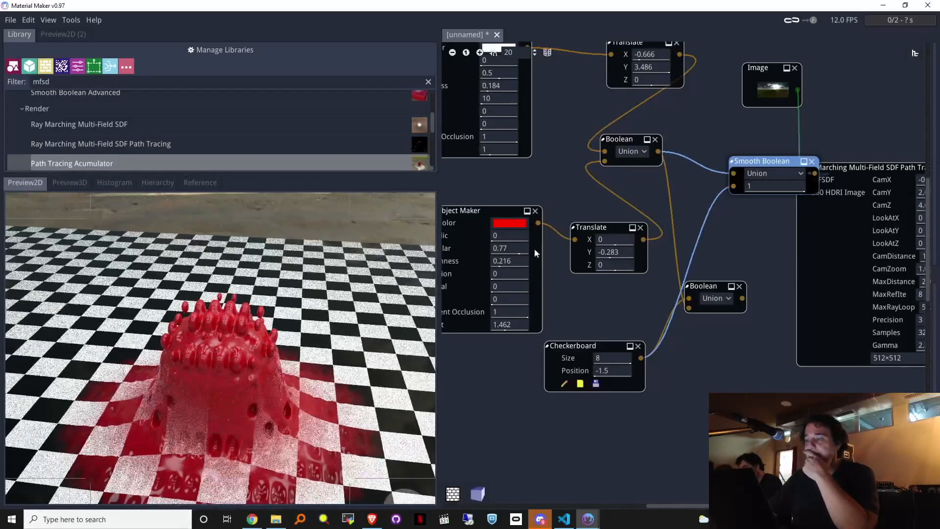
Step: Enlarge the Sphere node's radius to 0.64
middle_drag(492, 198, 850, 239)
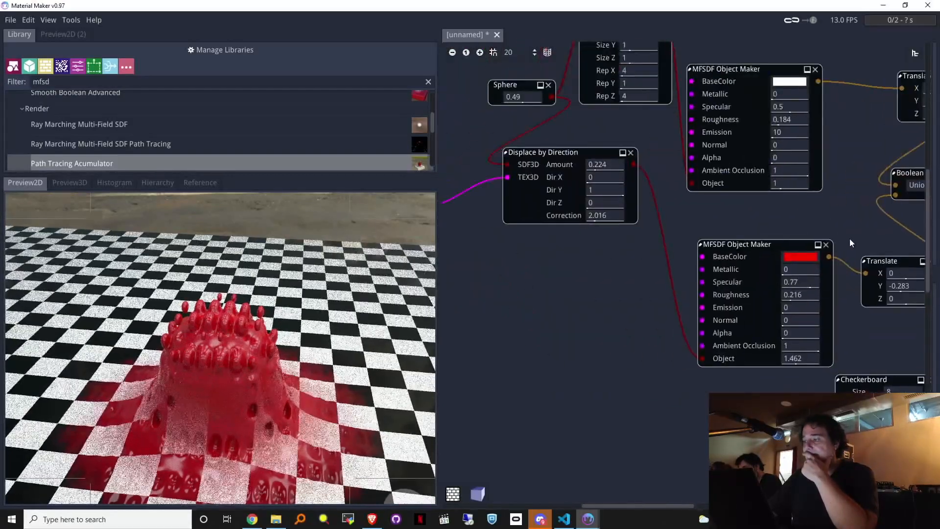
middle_drag(568, 294, 584, 384)
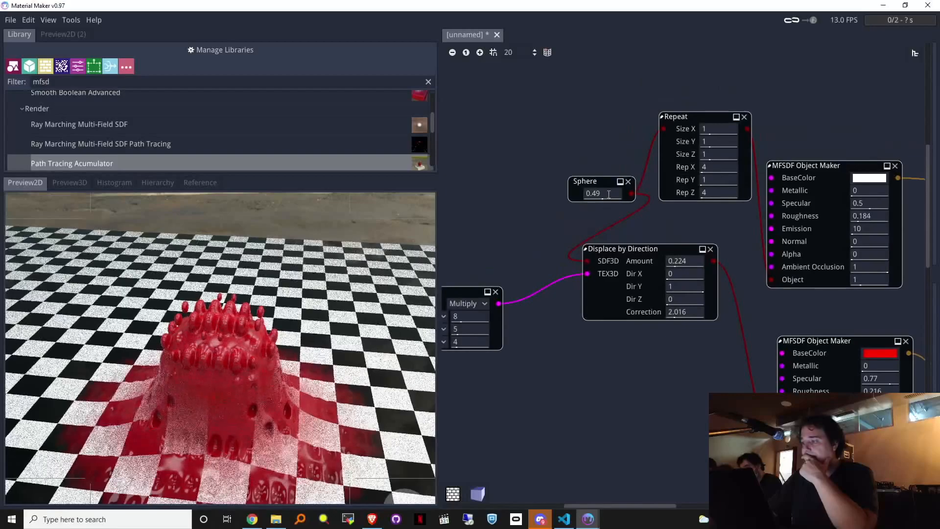
drag(577, 197, 644, 186)
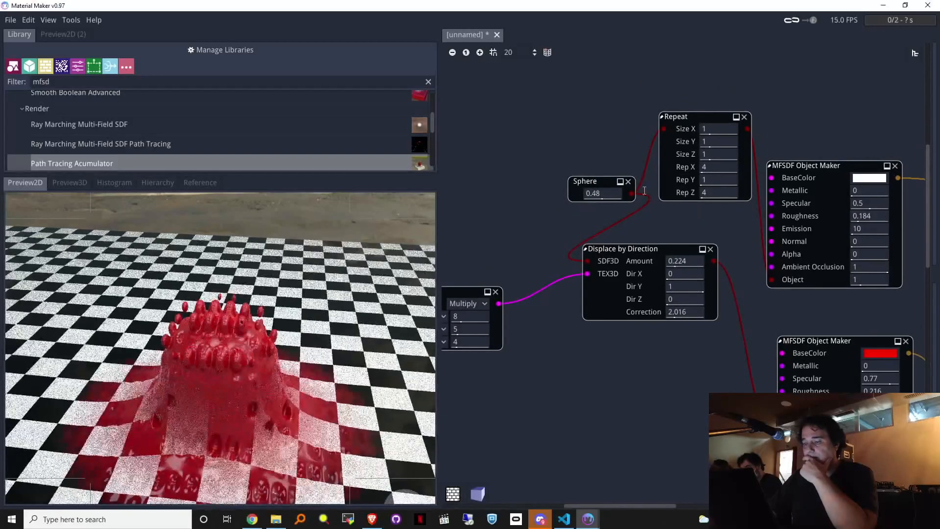
drag(590, 195, 568, 207)
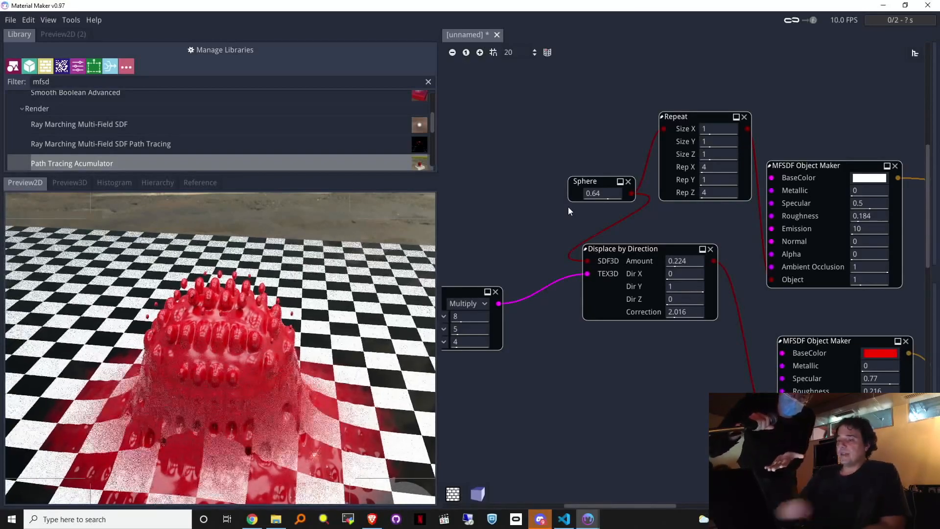
Step: In Chrome, run a Google search for 'material maker'
click(252, 519)
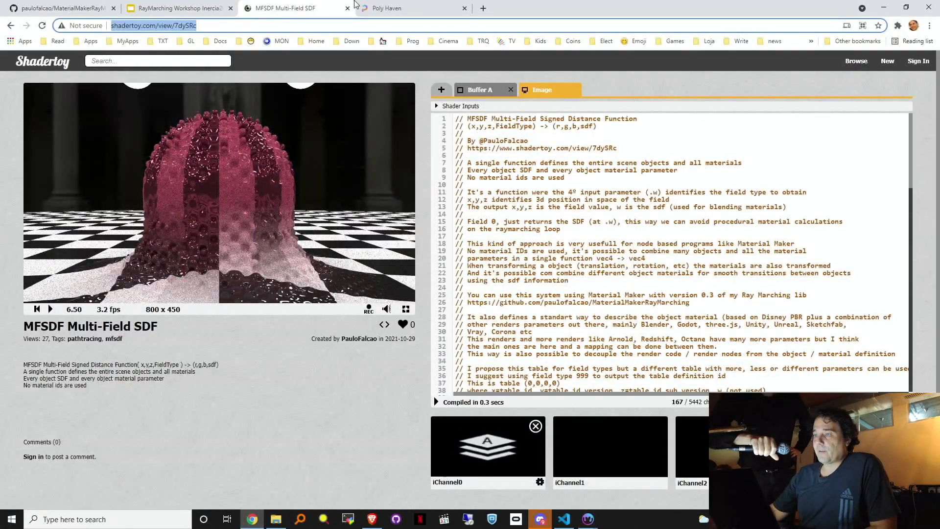
click(403, 10)
click(365, 26)
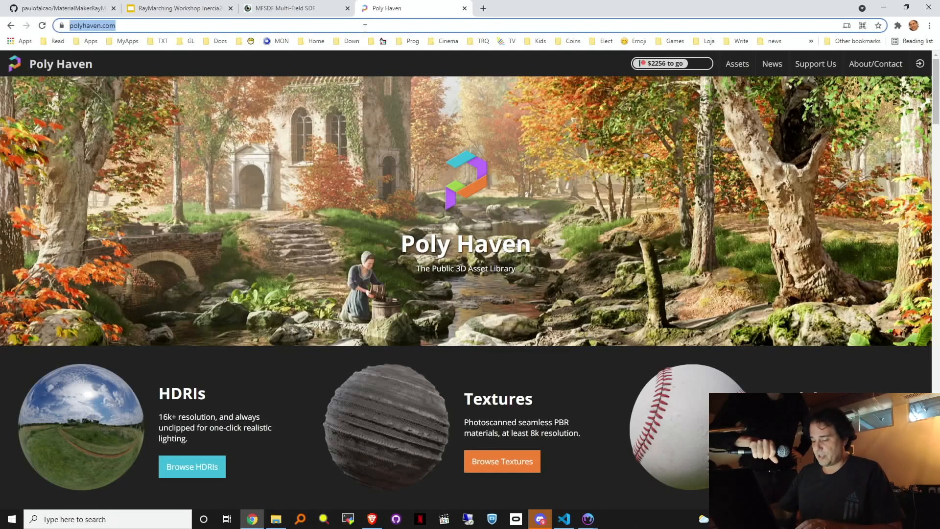
text(matria)
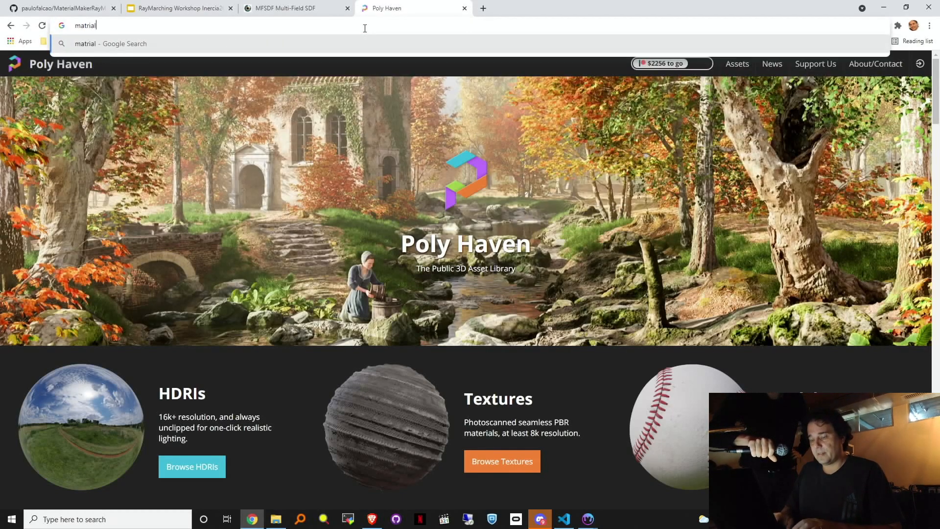
key(BackSpace)
text(erial maker git)
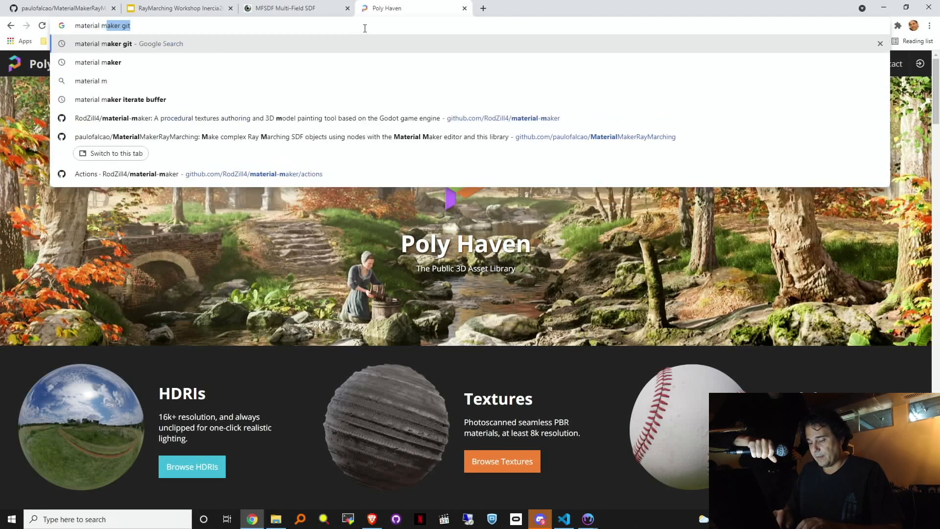
key(Return)
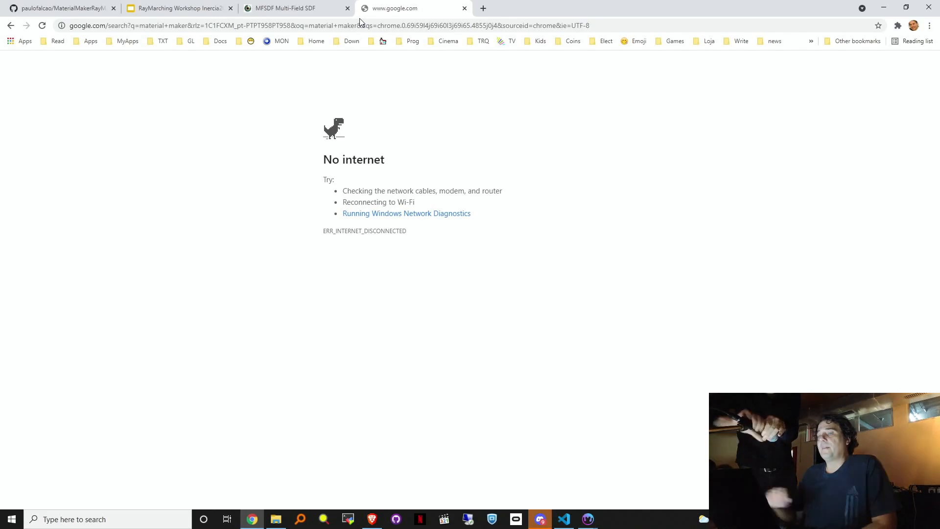
Step: View the MaterialMakerRayMarching GitHub page's install instructions, then return to Material Maker
click(64, 8)
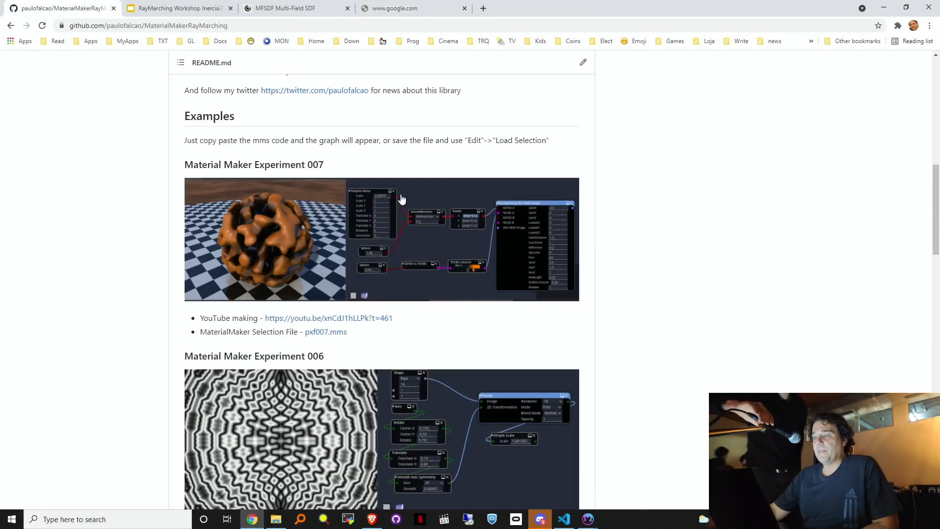
scroll(402, 199, up, 11)
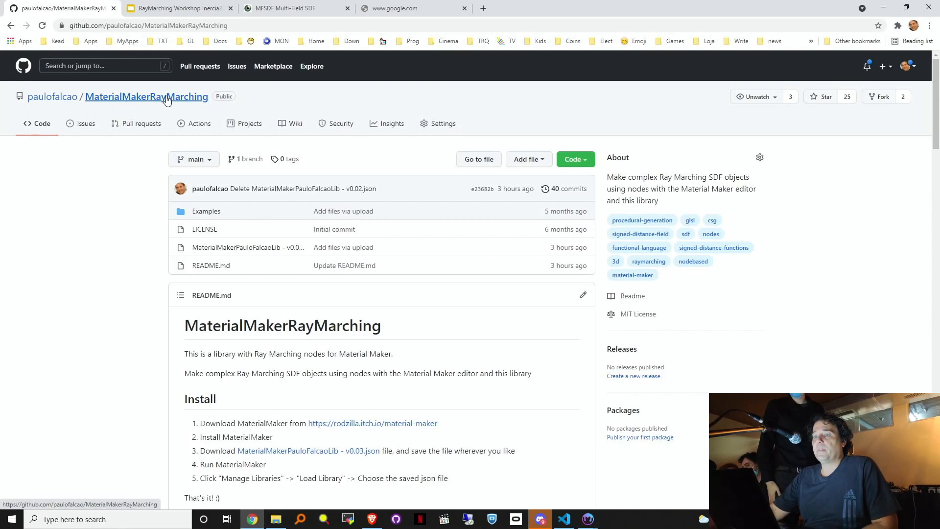
scroll(212, 310, down, 4)
scroll(311, 325, up, 2)
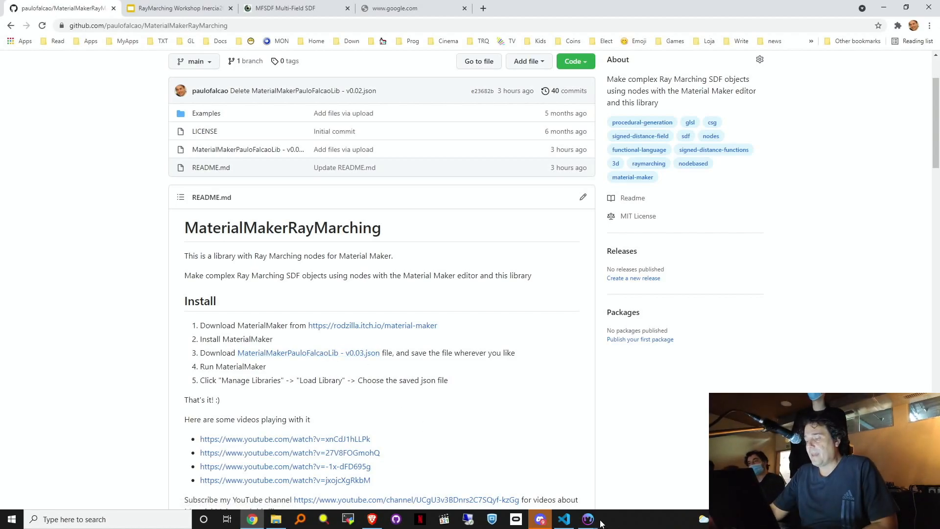
mouse_move(588, 514)
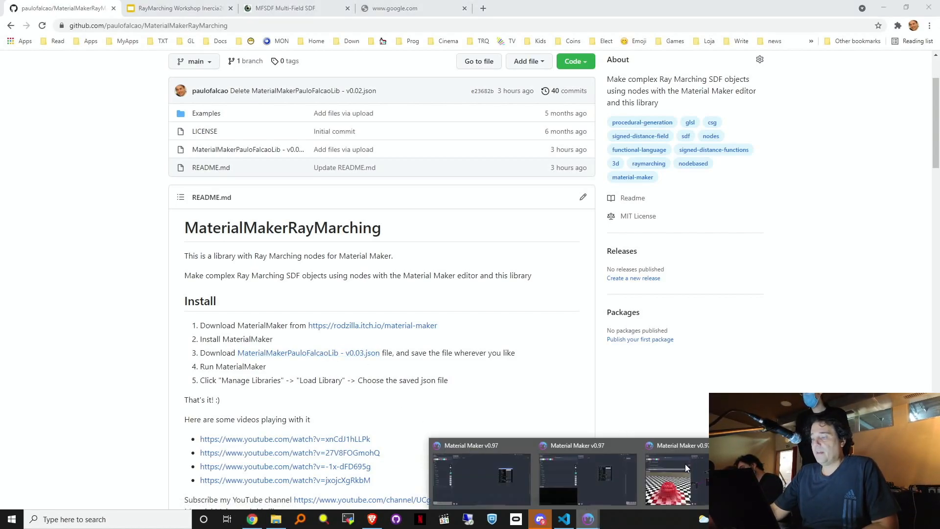
click(692, 468)
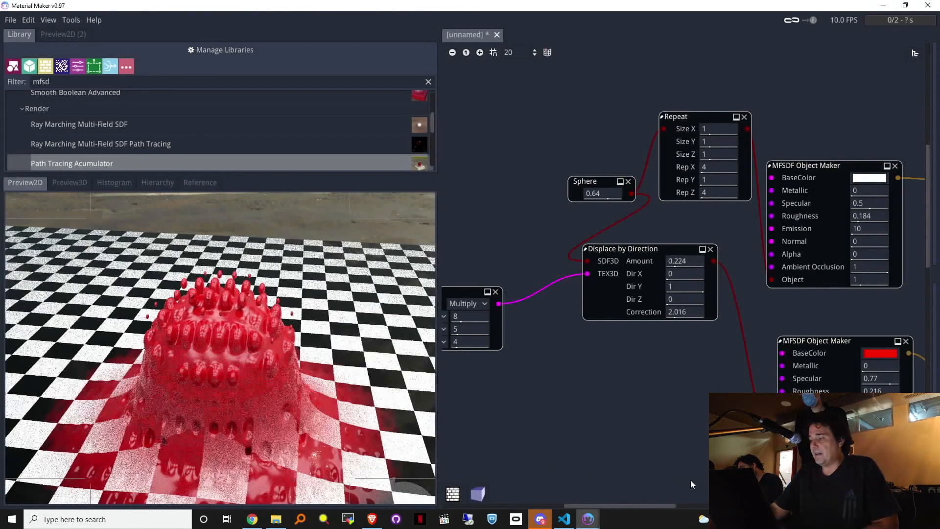
click(217, 48)
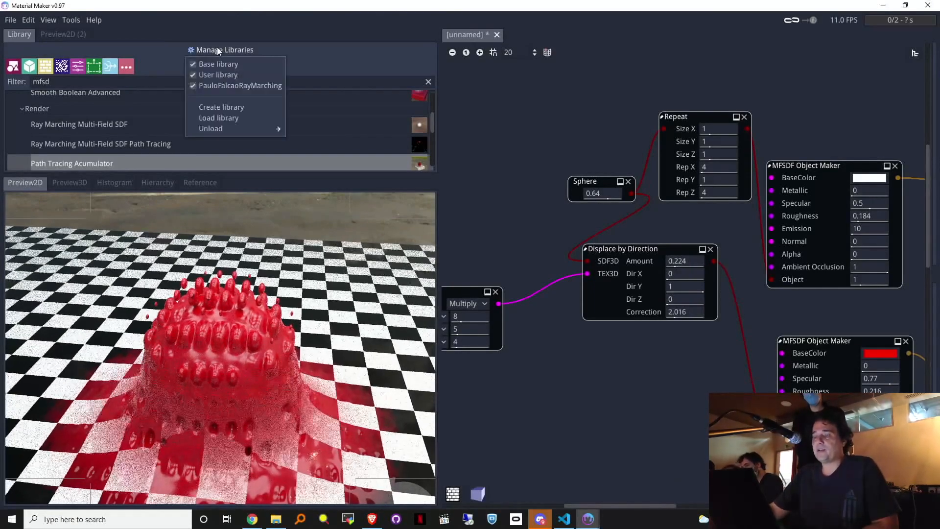
click(215, 118)
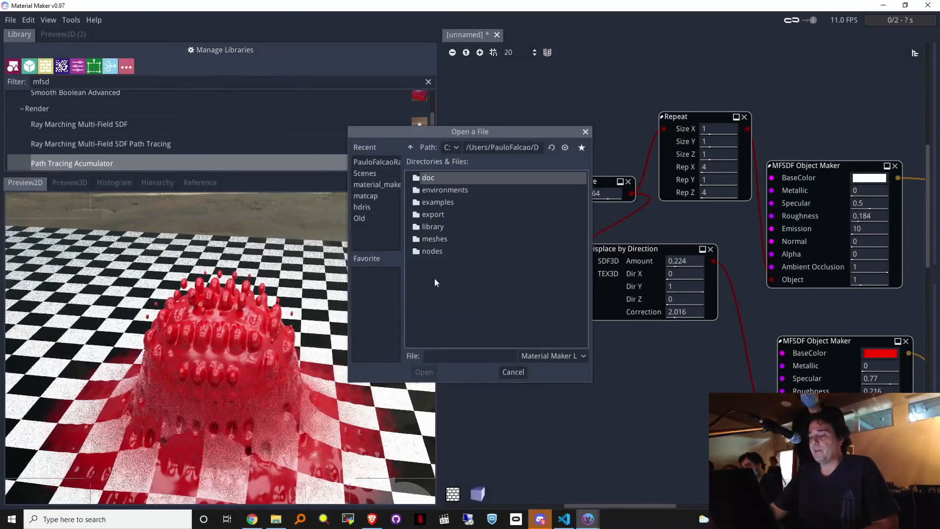
click(513, 372)
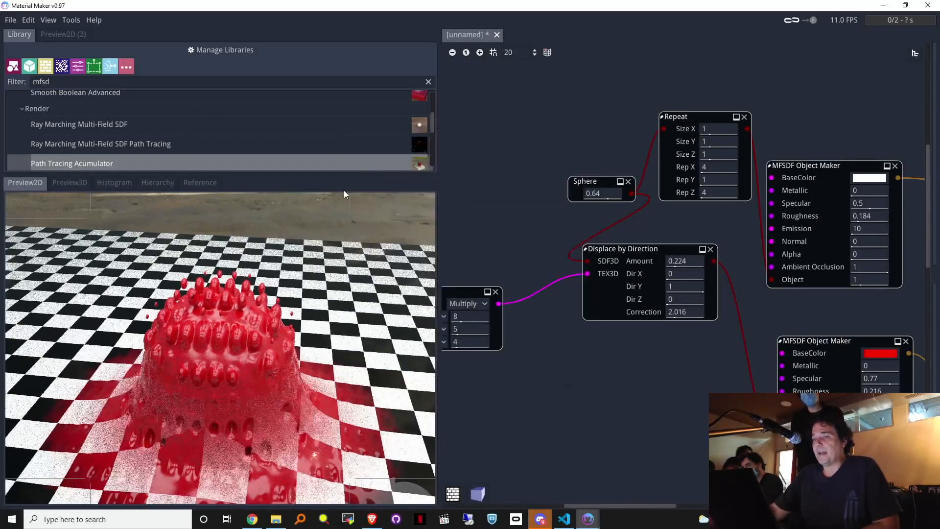